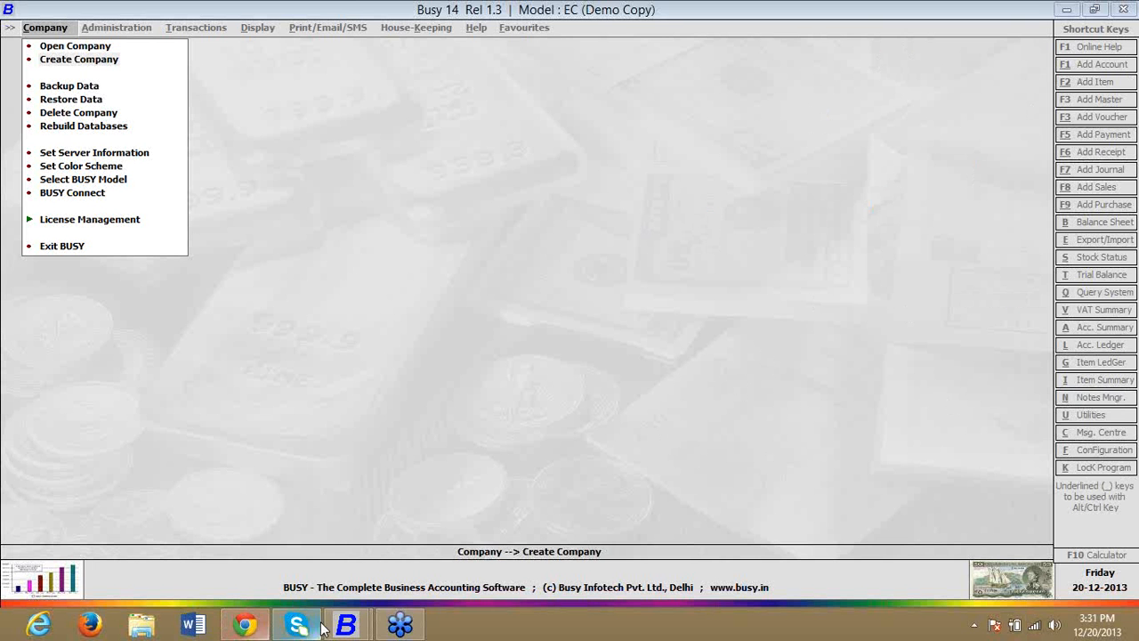
# Step: Switch to the Busy 14 window that has the Demo Busy 14 company open
pyautogui.moveTo(347, 626)
pyautogui.click(283, 545)
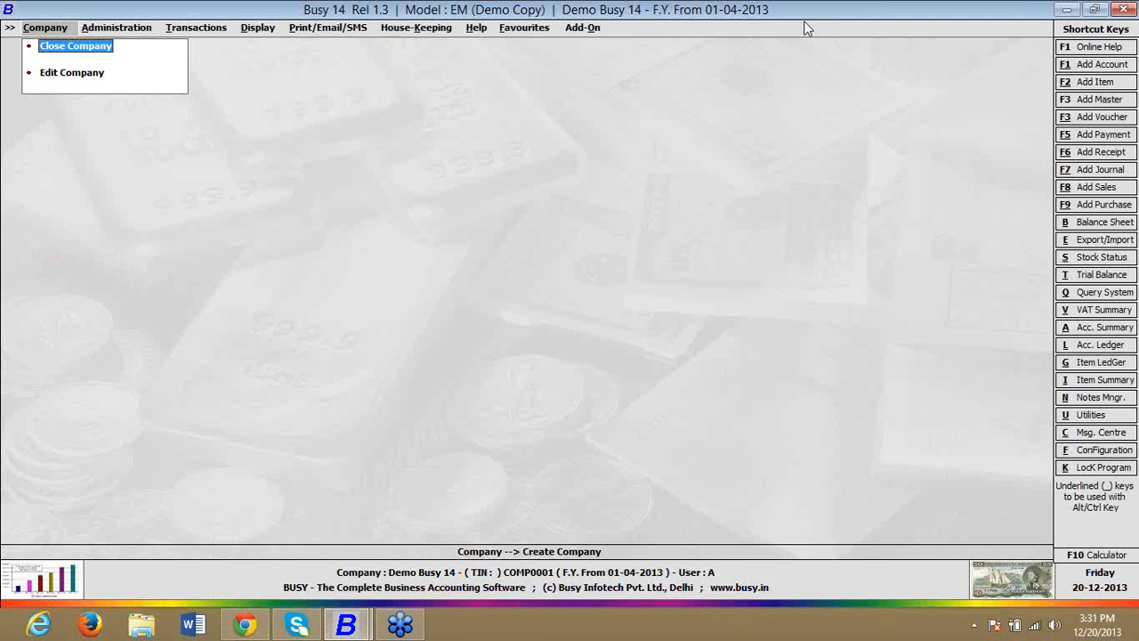
pyautogui.click(893, 41)
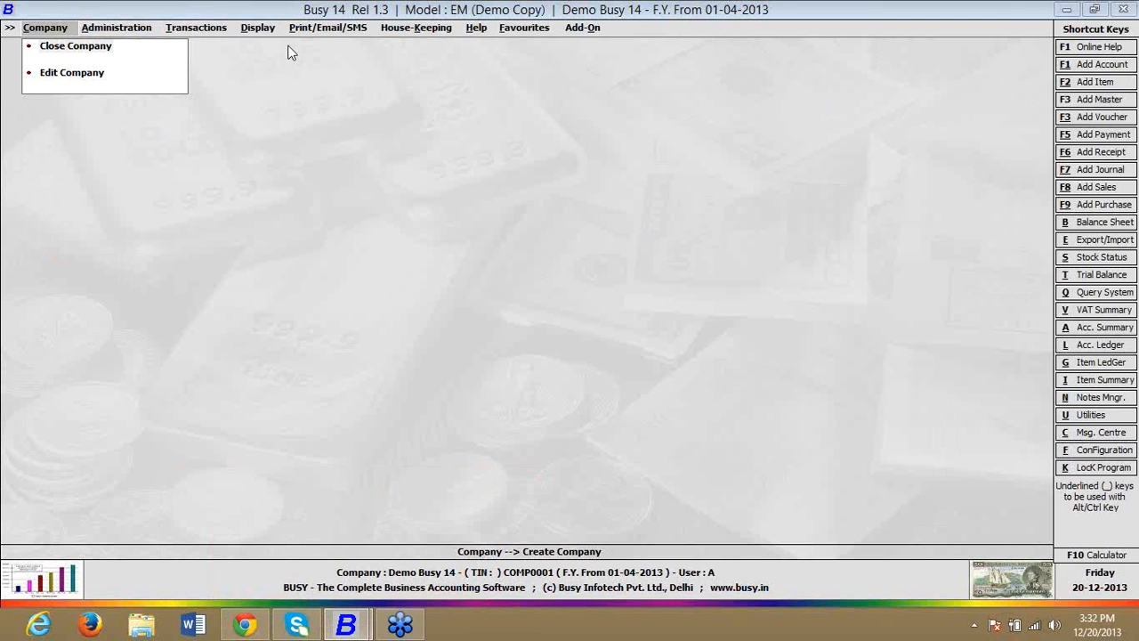
# Step: Show the available actions for Stock Journal, Mat. Issued to Party and Mat. Rcvd. from Party transactions
pyautogui.click(210, 34)
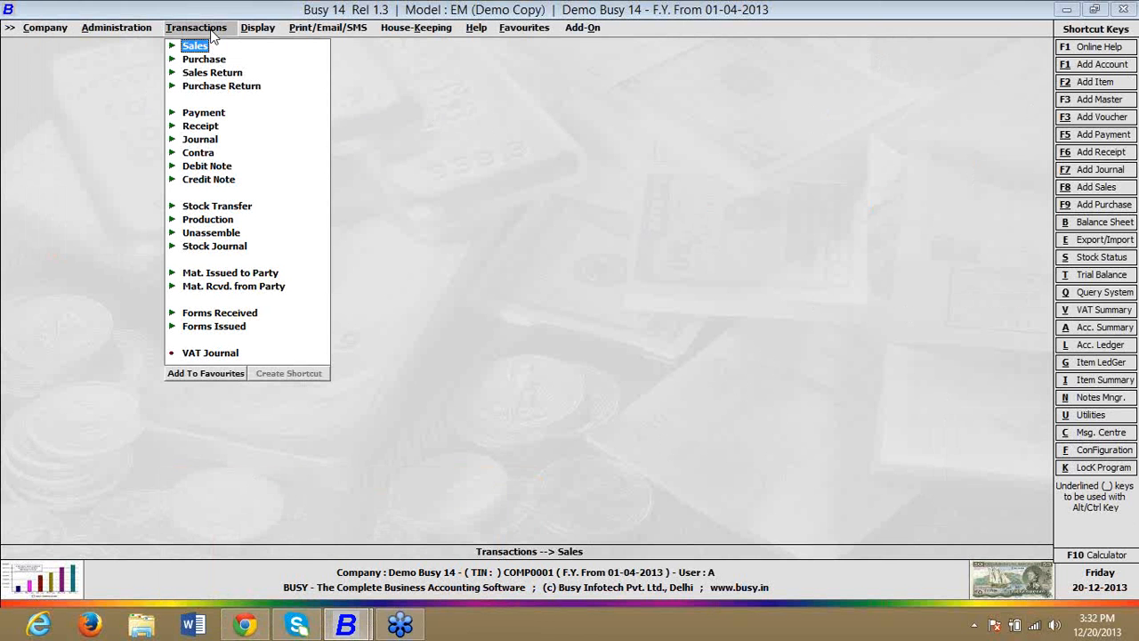
pyautogui.click(202, 251)
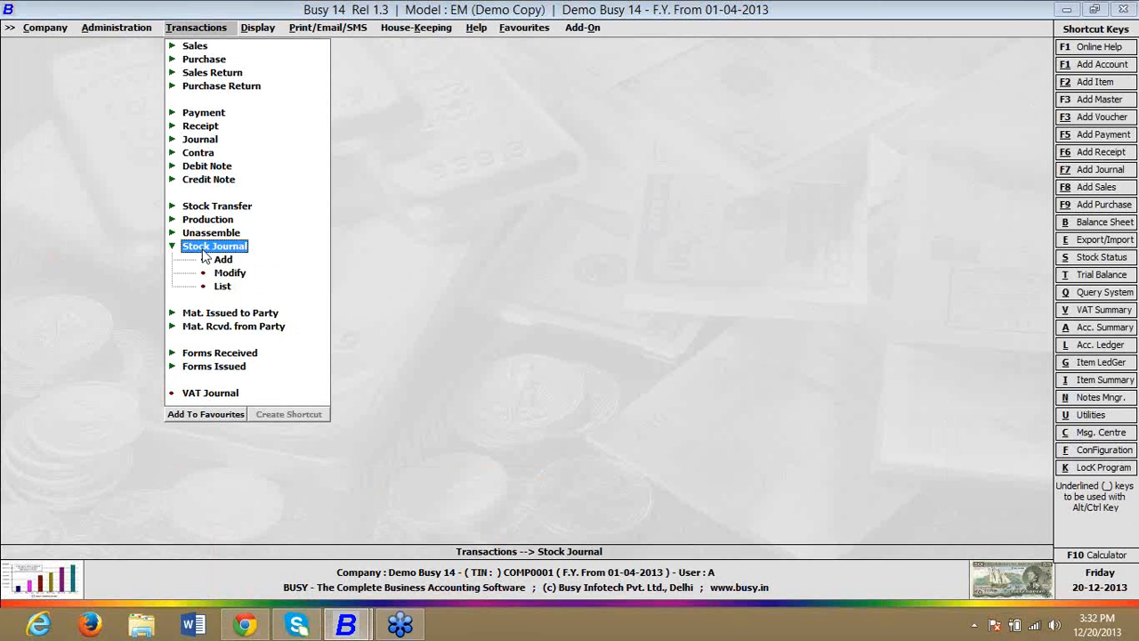
pyautogui.click(207, 314)
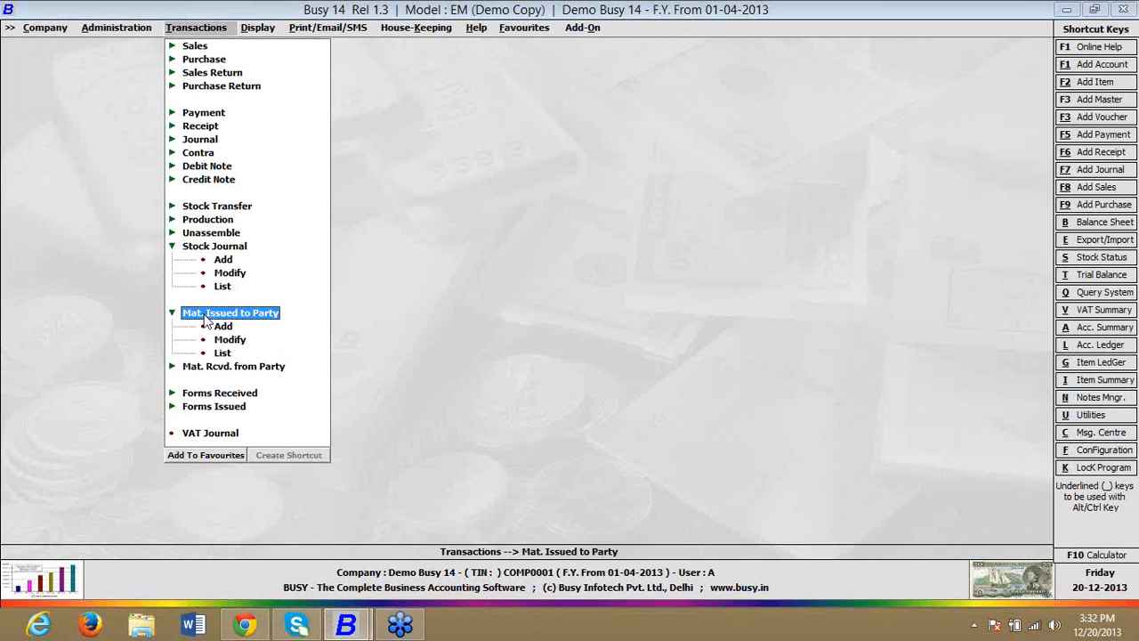
pyautogui.click(213, 367)
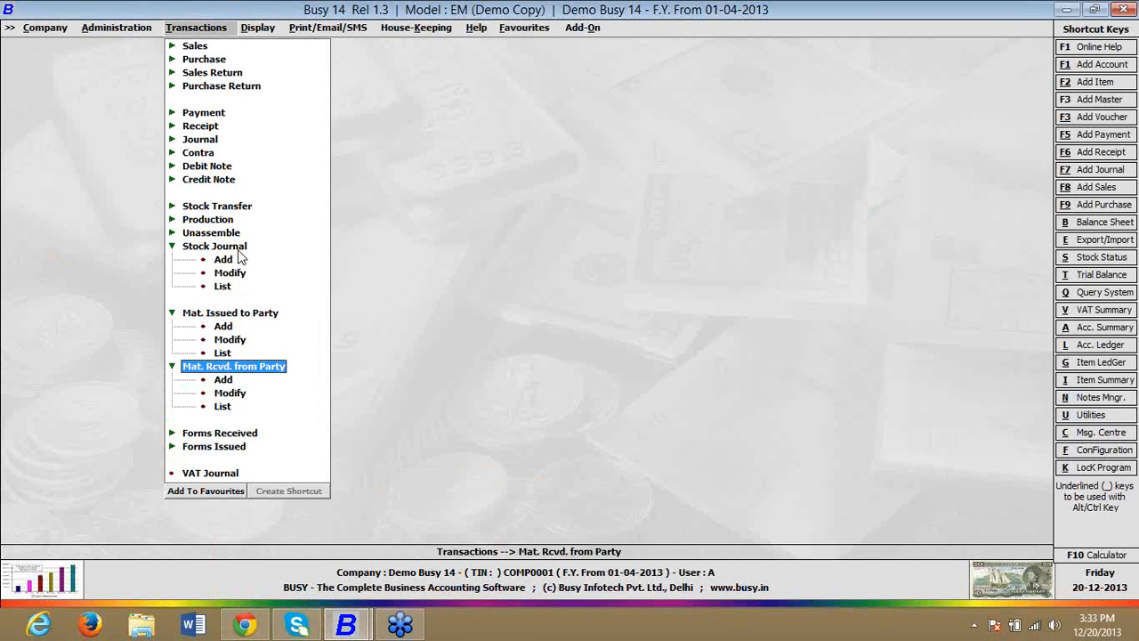
# Step: Enable Accounting in Pure Inventory Vouchers in the company's inventory features and options
pyautogui.press('Left')
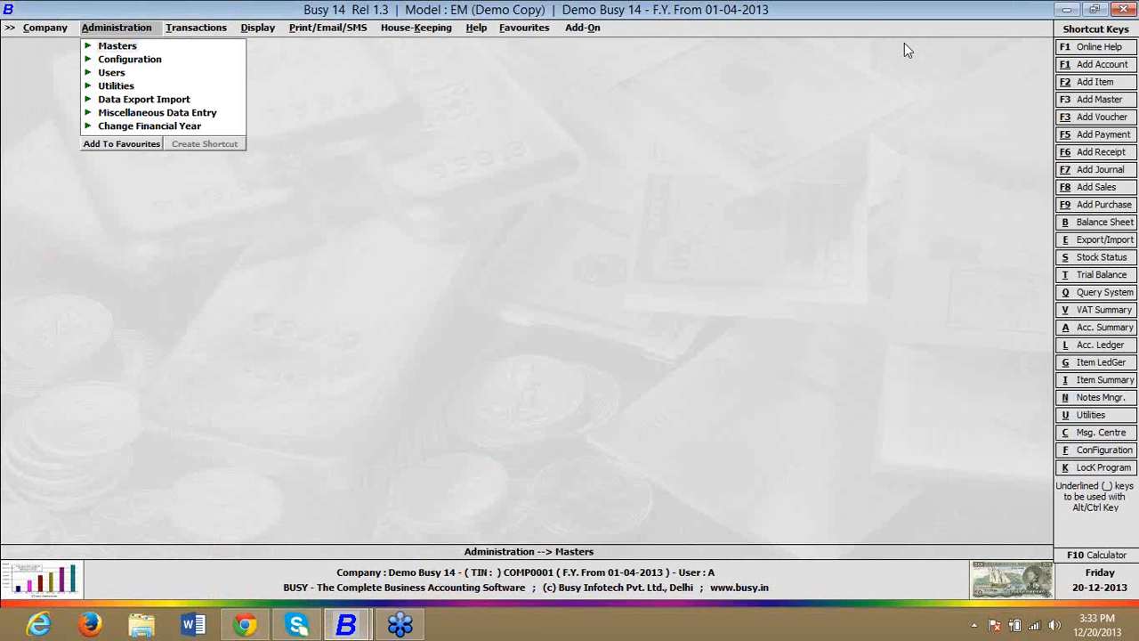
pyautogui.click(132, 60)
pyautogui.click(136, 75)
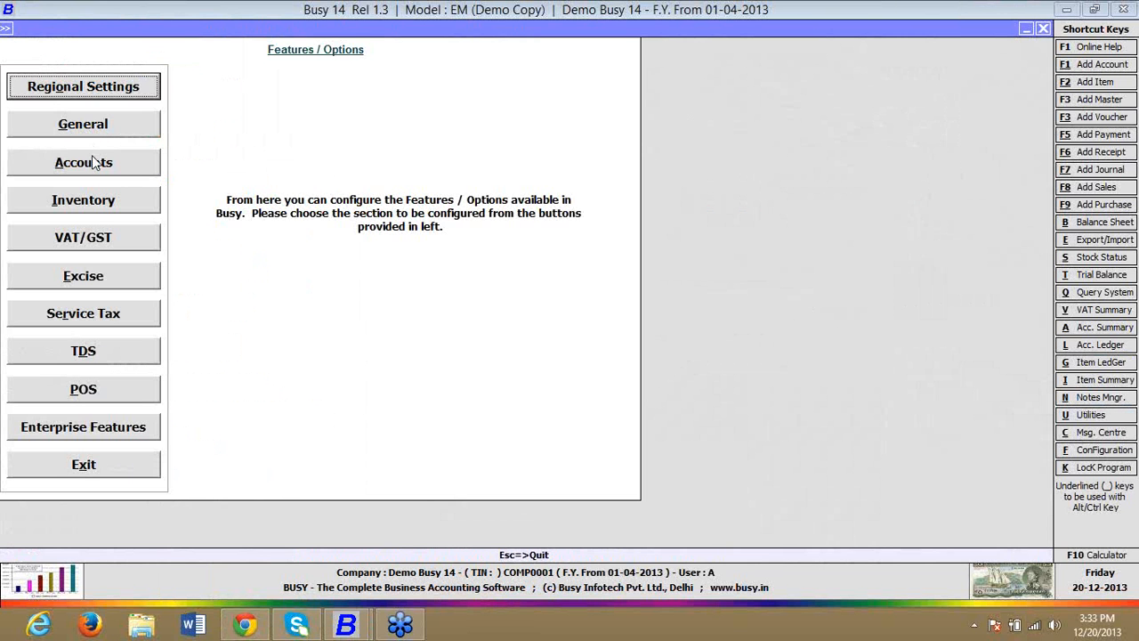
pyautogui.click(92, 207)
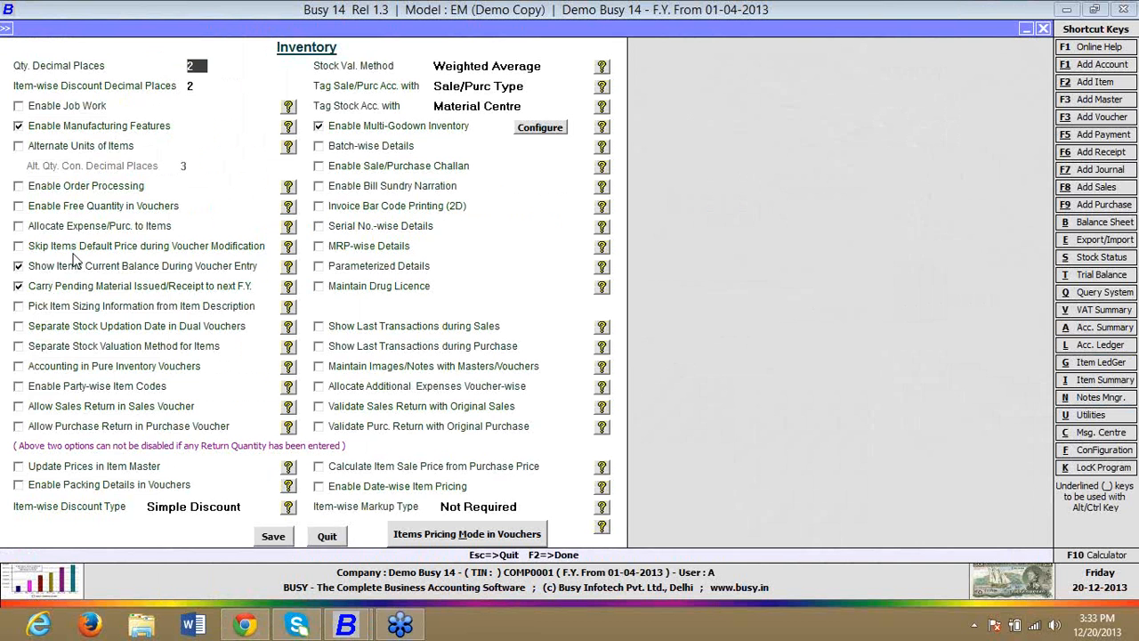
pyautogui.click(90, 372)
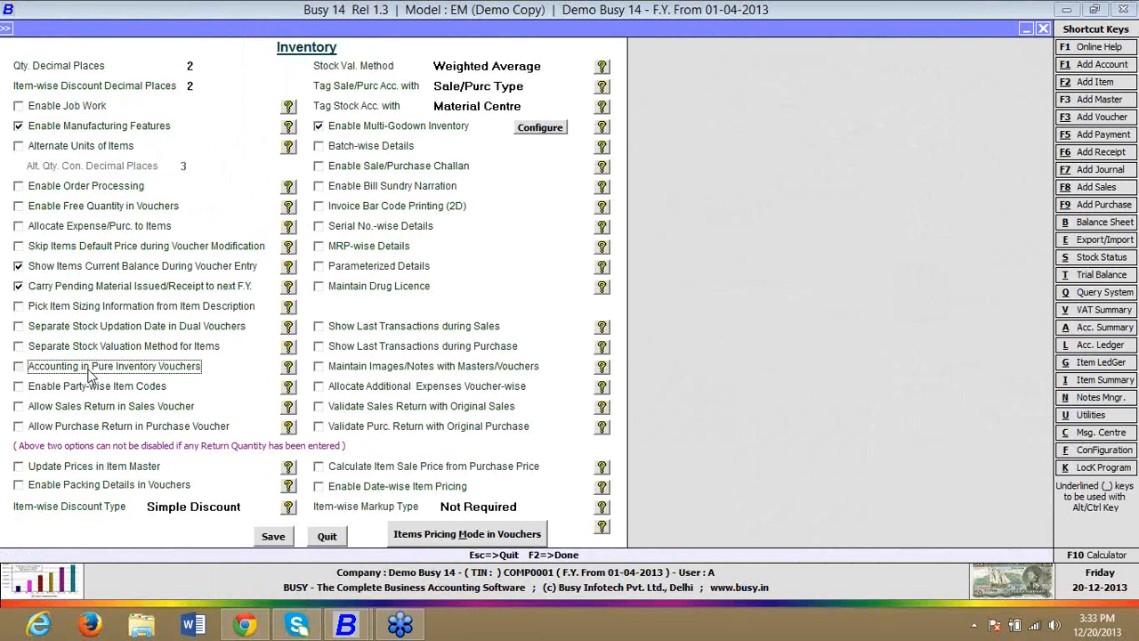
pyautogui.click(90, 376)
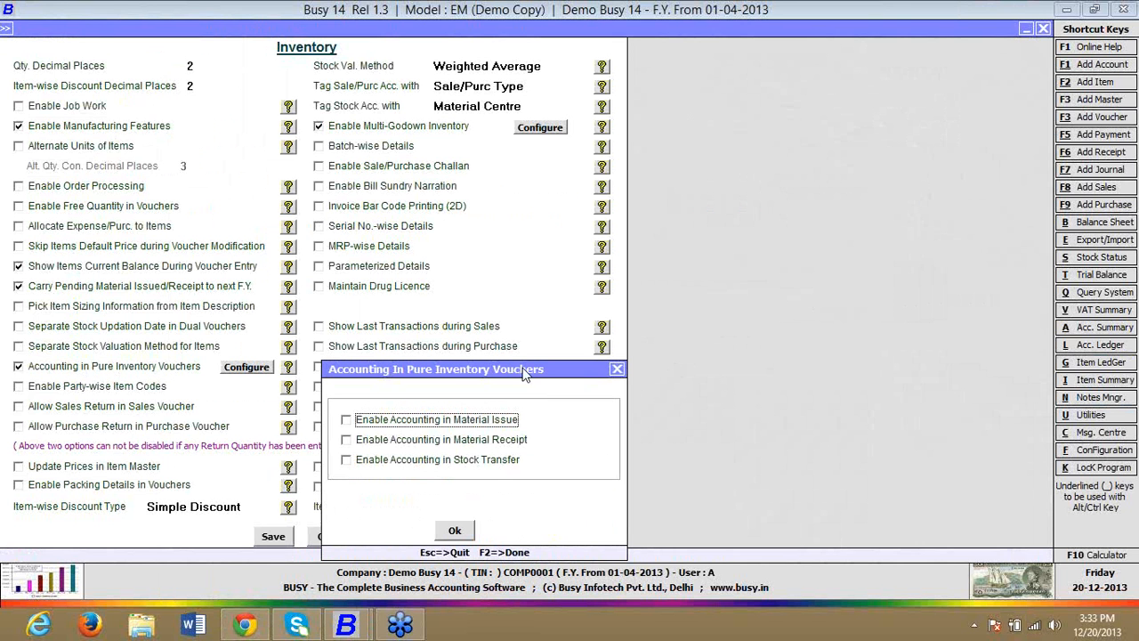
# Step: Enable accounting in Material Issue, Material Receipt and Stock Transfer, and save the inventory configuration
pyautogui.click(458, 422)
pyautogui.click(459, 441)
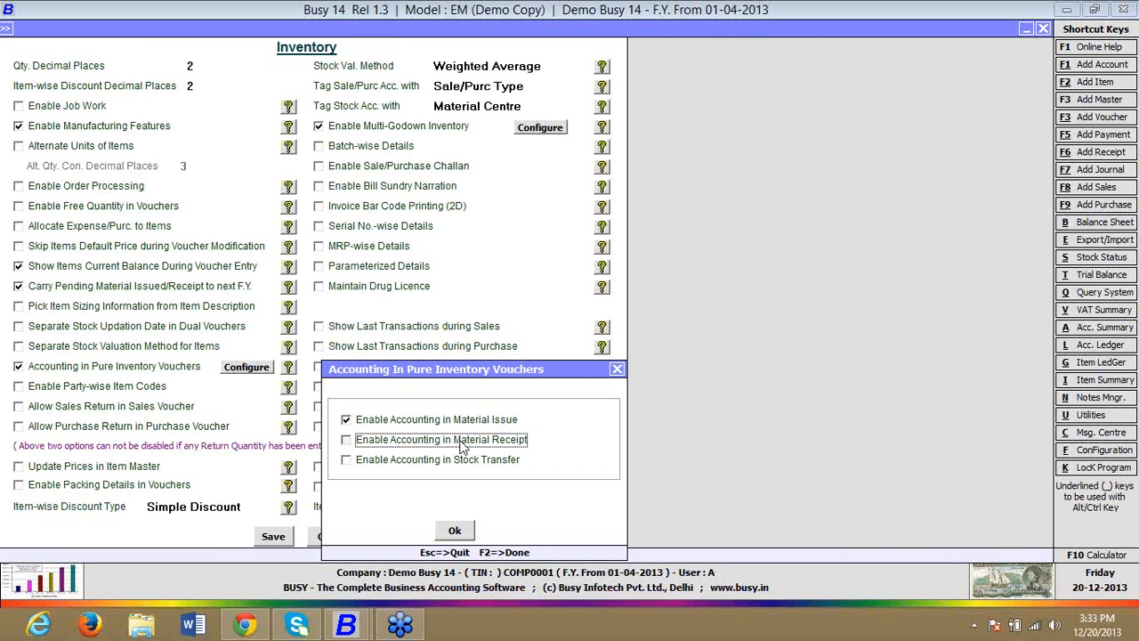
pyautogui.click(461, 463)
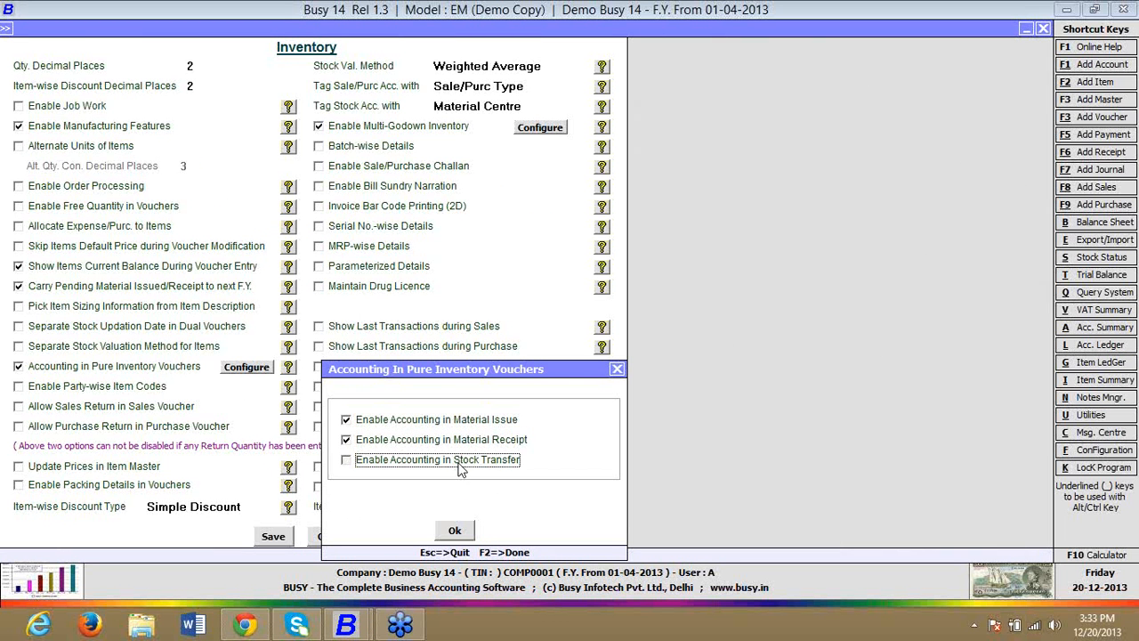
pyautogui.click(453, 530)
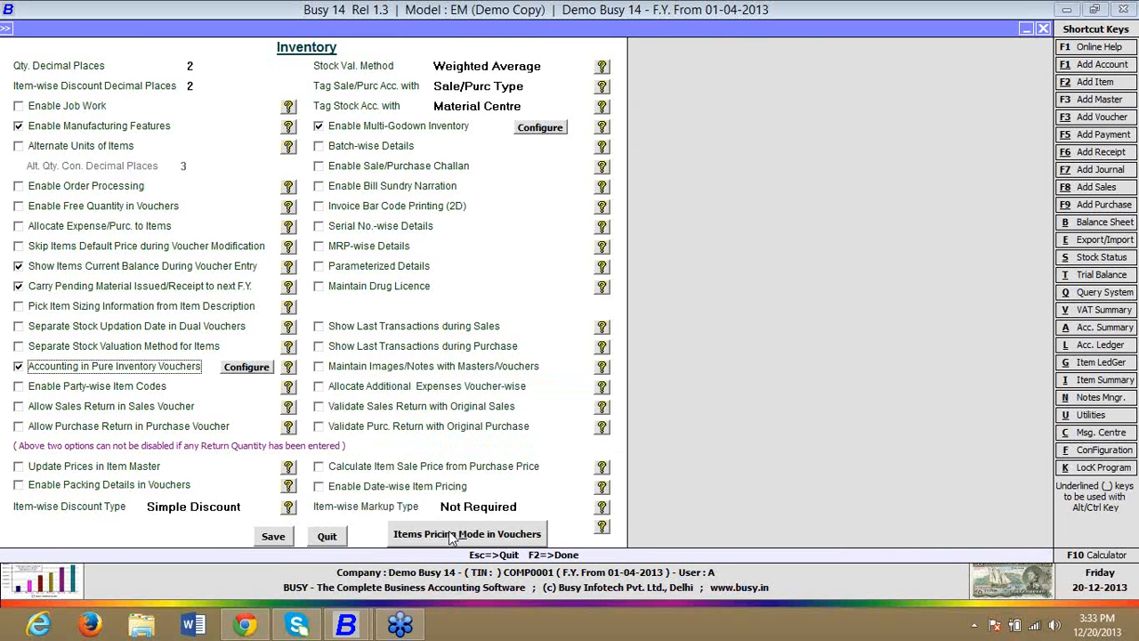
pyautogui.click(273, 537)
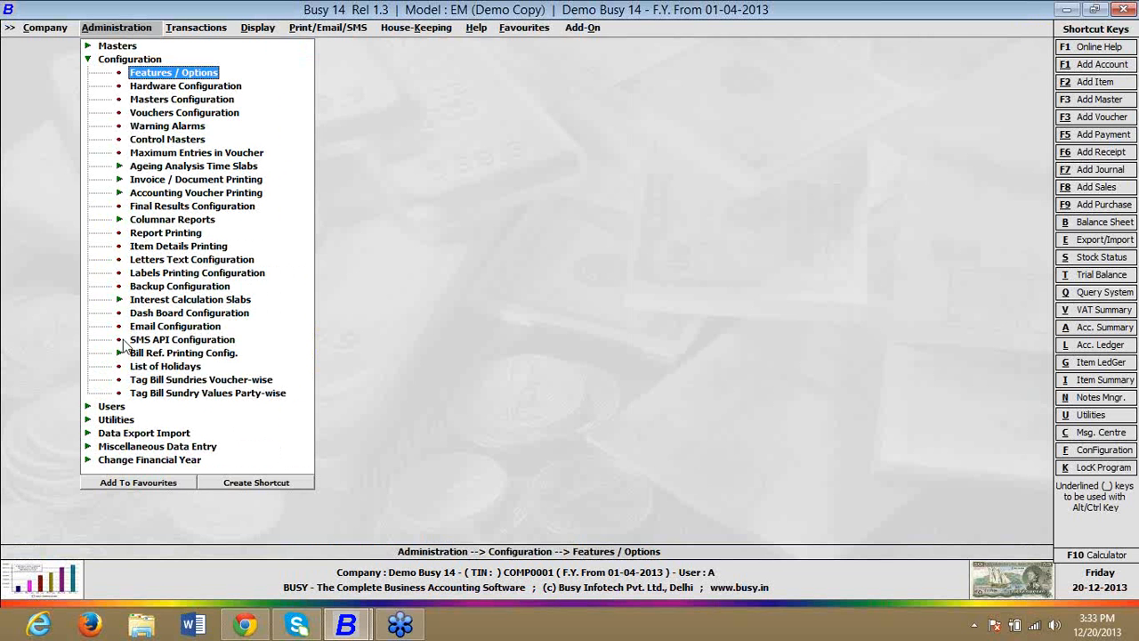
# Step: Start adding a new Bill Sundry master
pyautogui.click(87, 60)
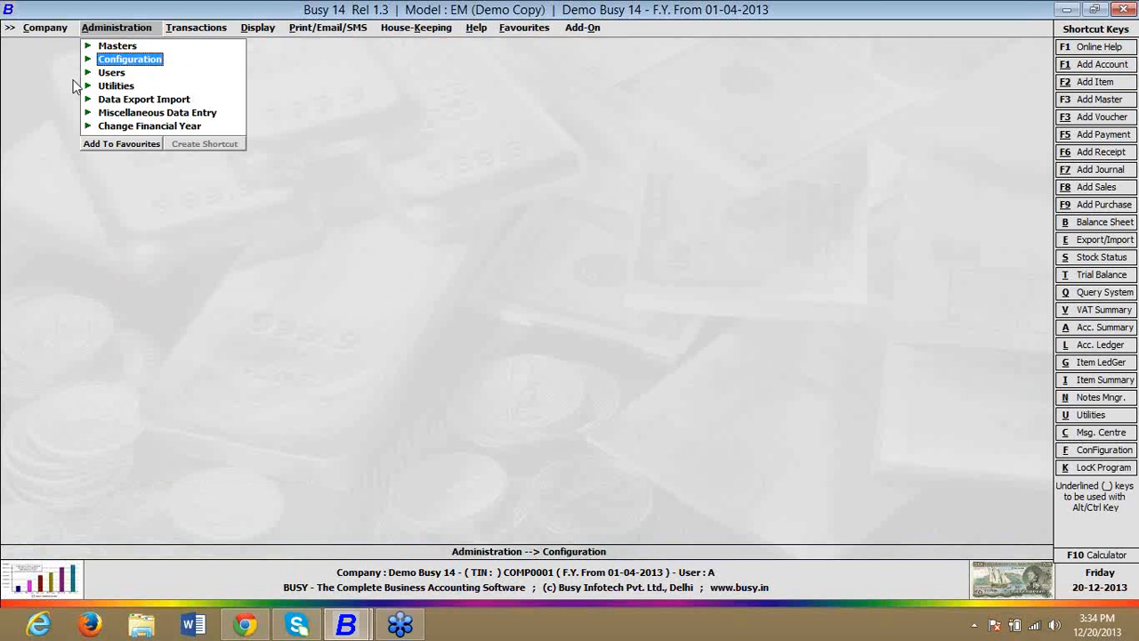
pyautogui.click(183, 29)
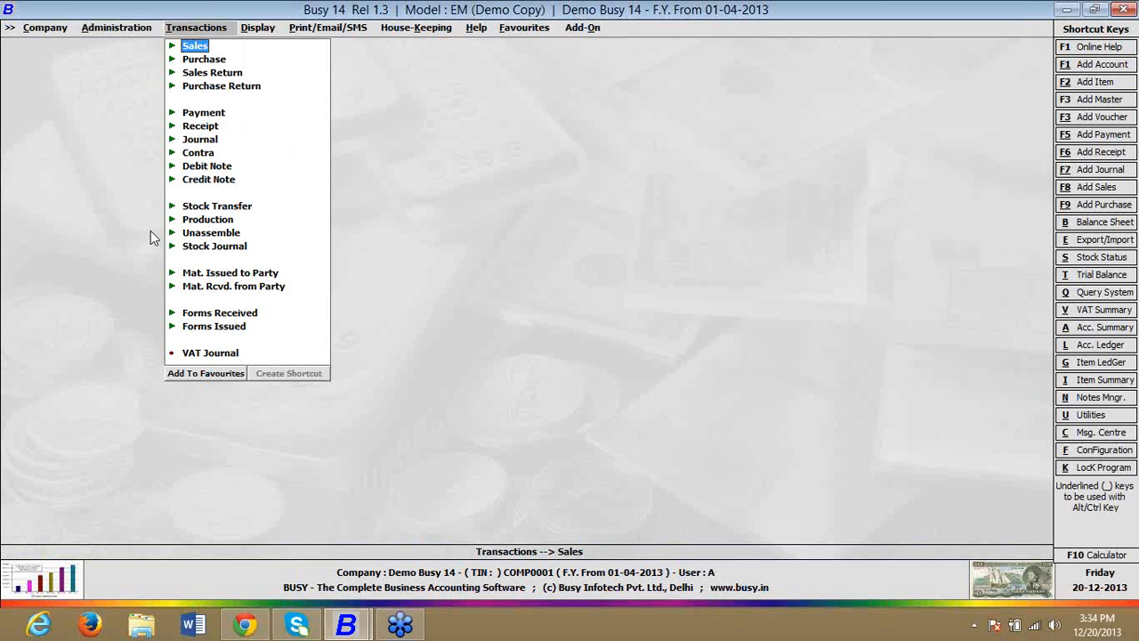
pyautogui.click(105, 30)
pyautogui.click(108, 46)
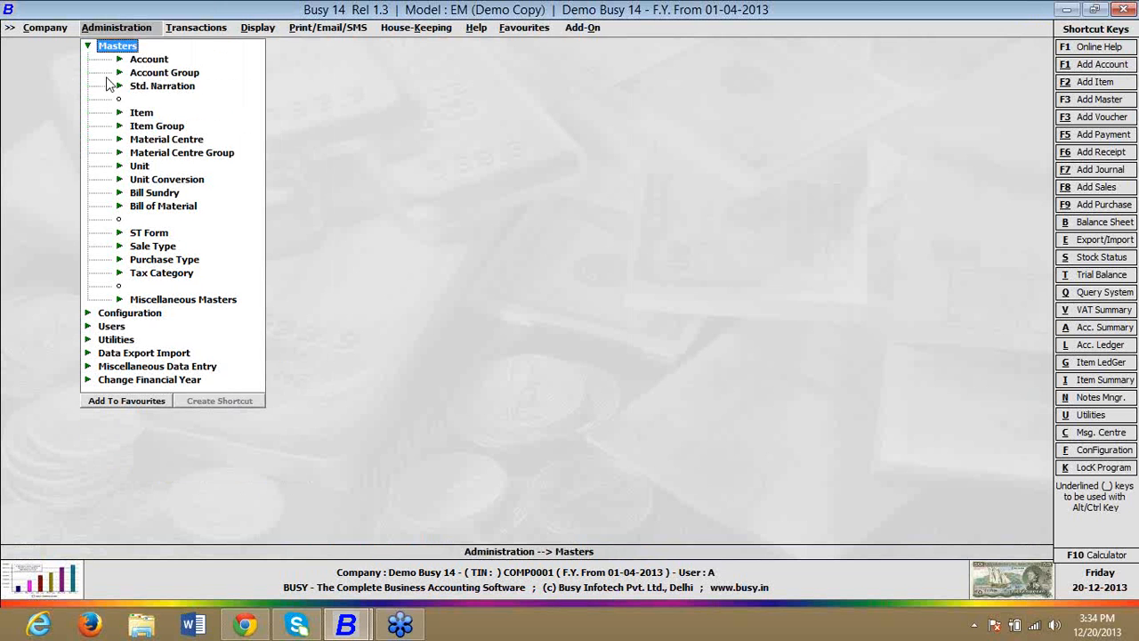
pyautogui.click(154, 197)
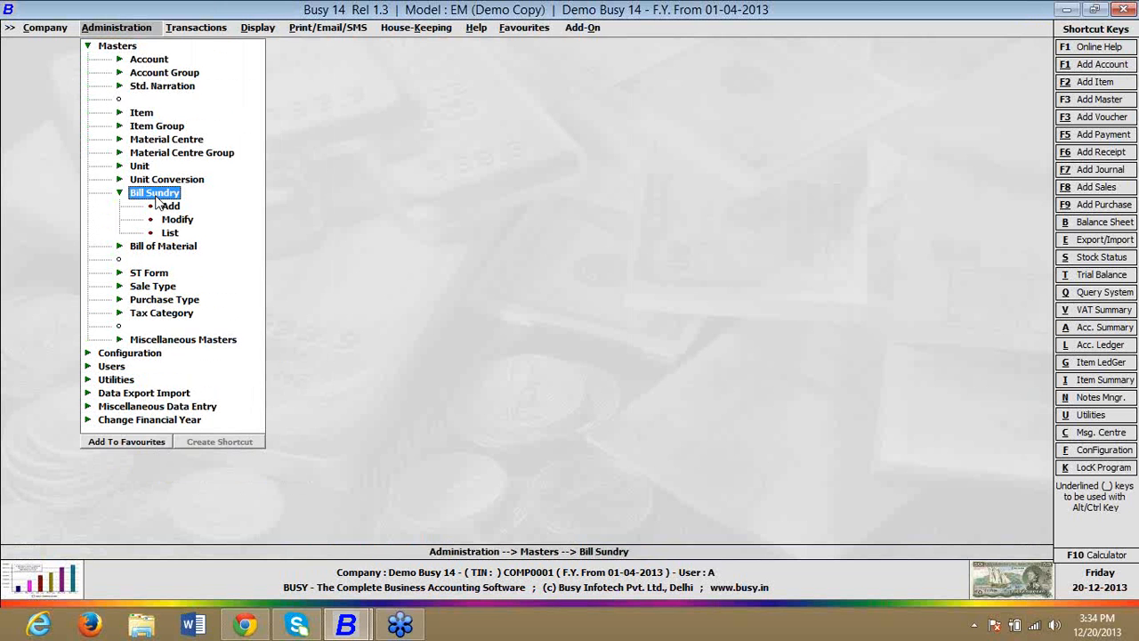
pyautogui.press('Down')
pyautogui.press('Return')
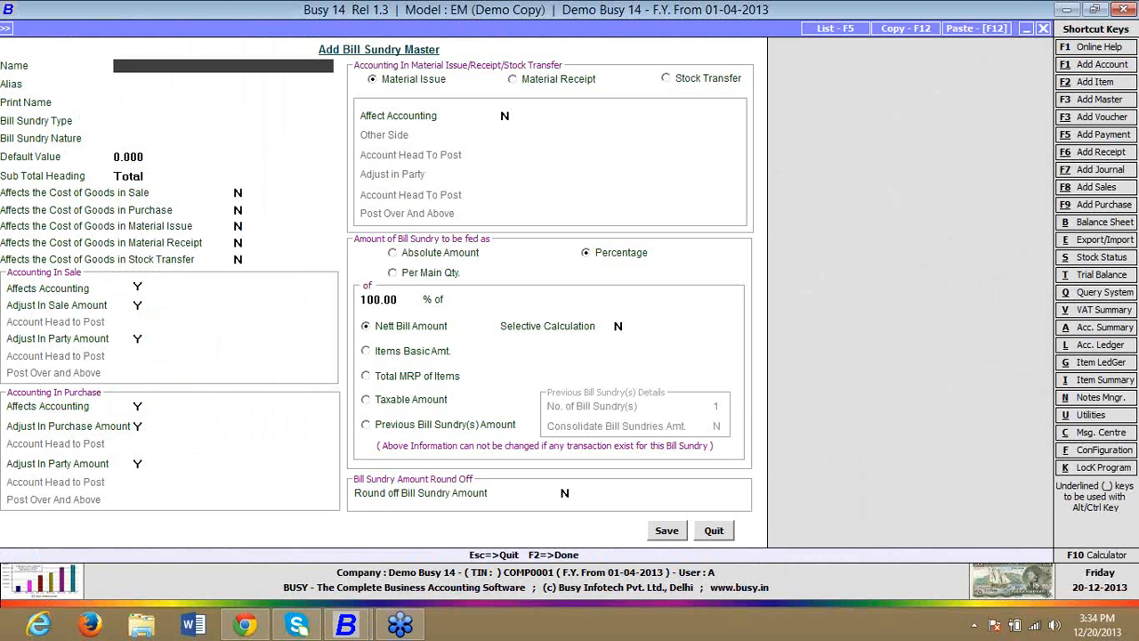
# Step: Name the bill sundry TRANSPORT CHARGES, with type Additive and nature Others
pyautogui.write('TRANSPORT CHARGES')
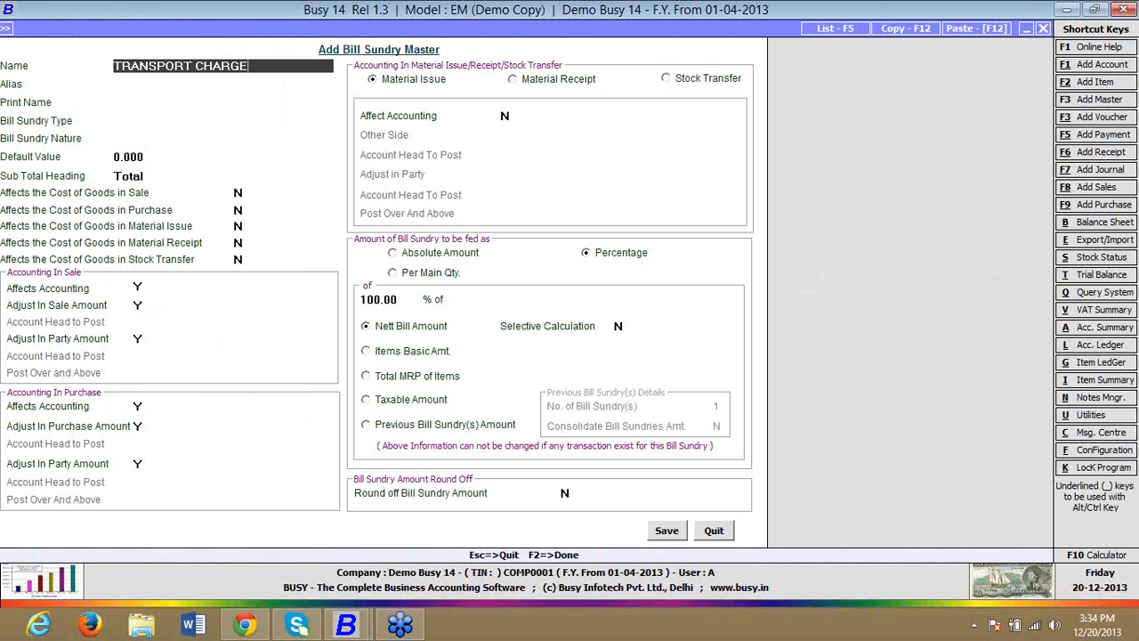
pyautogui.press('Return')
pyautogui.press('Return')
pyautogui.press('Return')
pyautogui.press('Return')
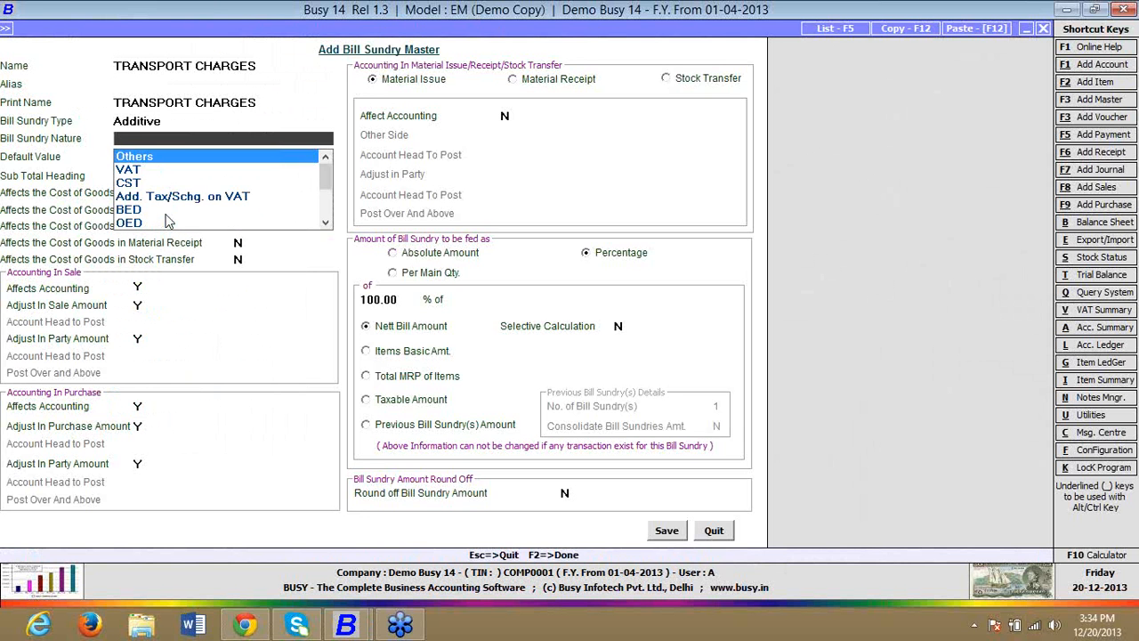
pyautogui.press('Return')
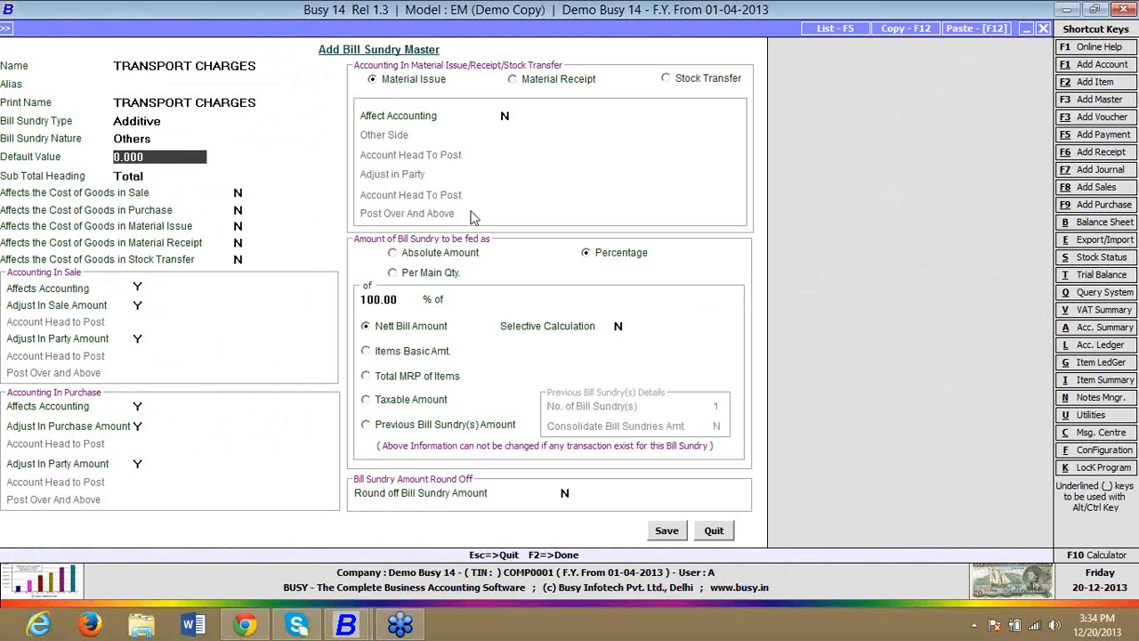
# Step: Have the bill sundry amount fed as Absolute Amount and set Affect Accounting to Y for Material Issue
pyautogui.click(461, 254)
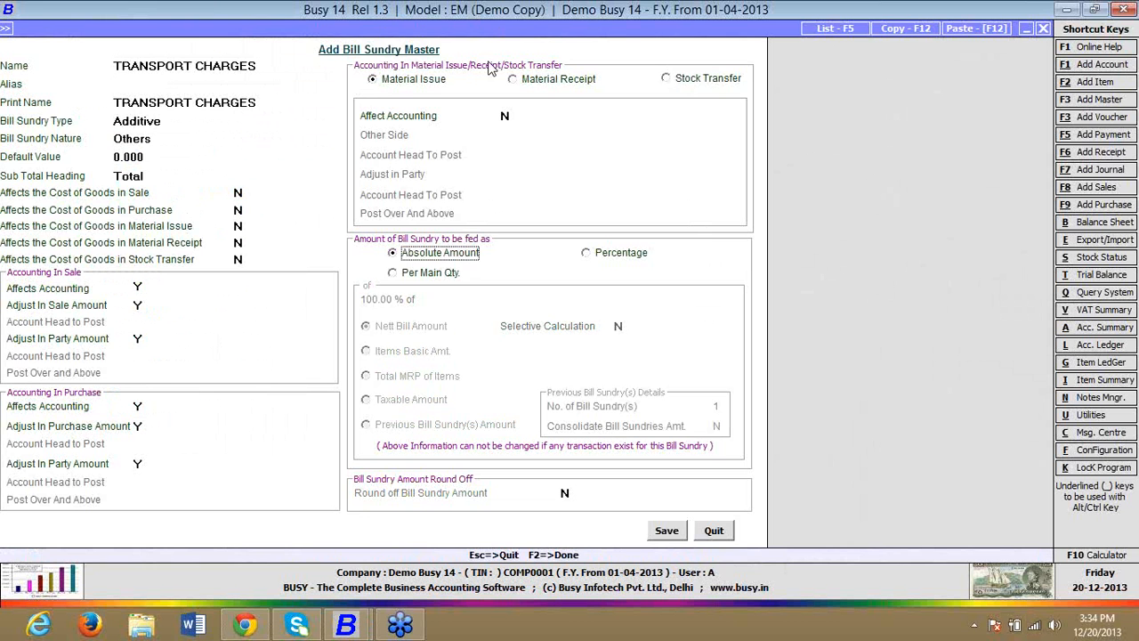
pyautogui.click(411, 82)
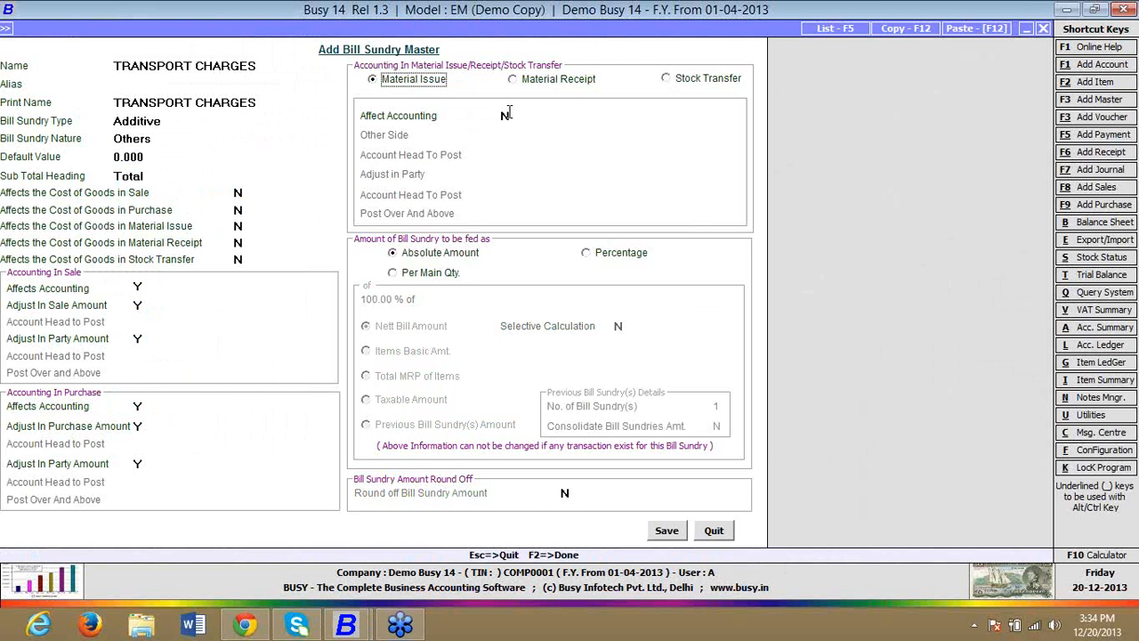
pyautogui.click(508, 114)
pyautogui.press('y')
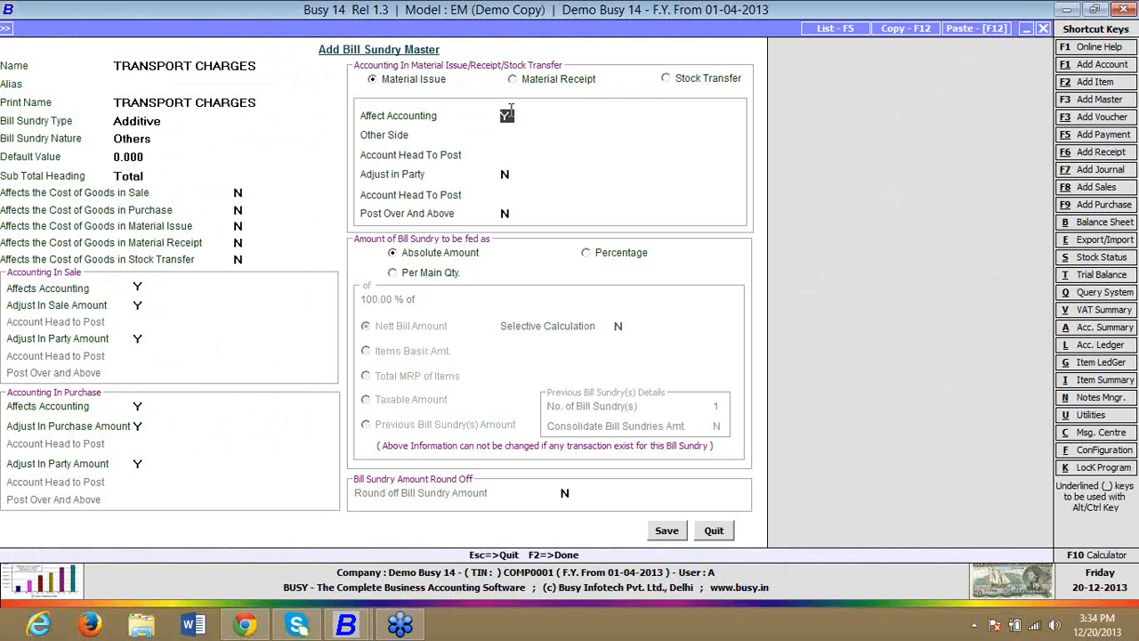
pyautogui.press('Return')
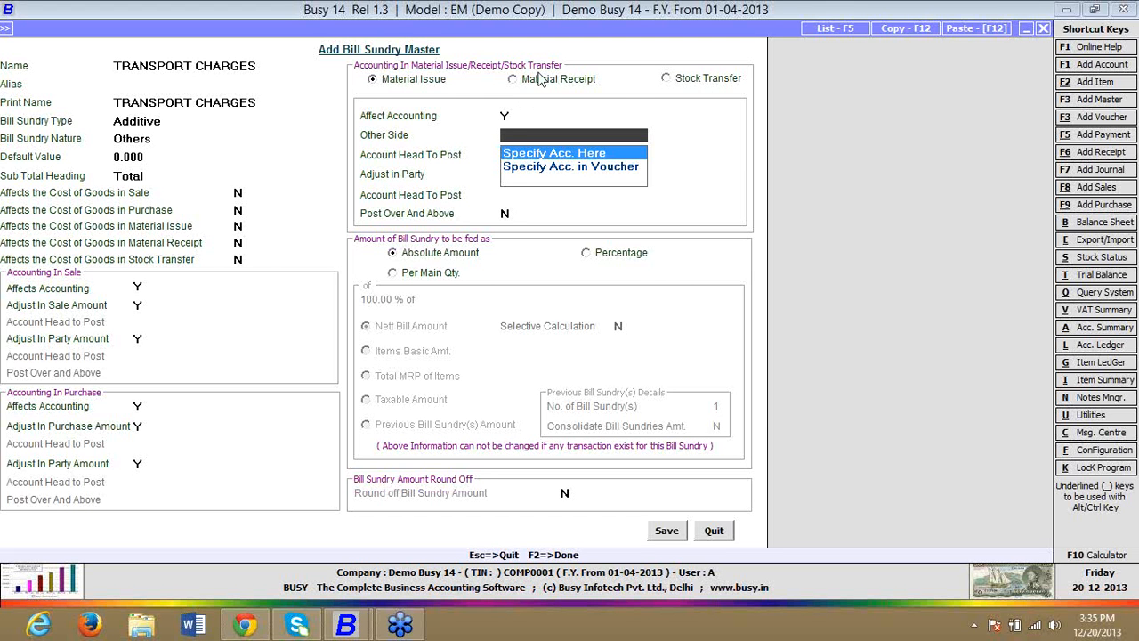
# Step: Set Affect Accounting to Y for Material Receipt in the bill sundry
pyautogui.click(540, 89)
pyautogui.click(540, 89)
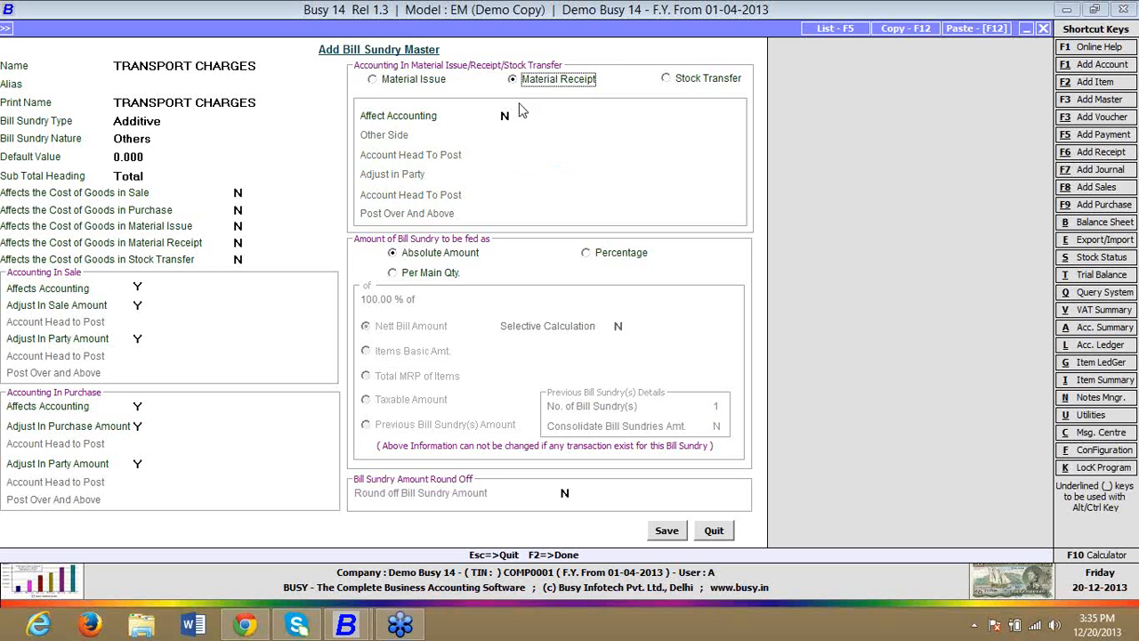
pyautogui.click(507, 115)
pyautogui.write('Y')
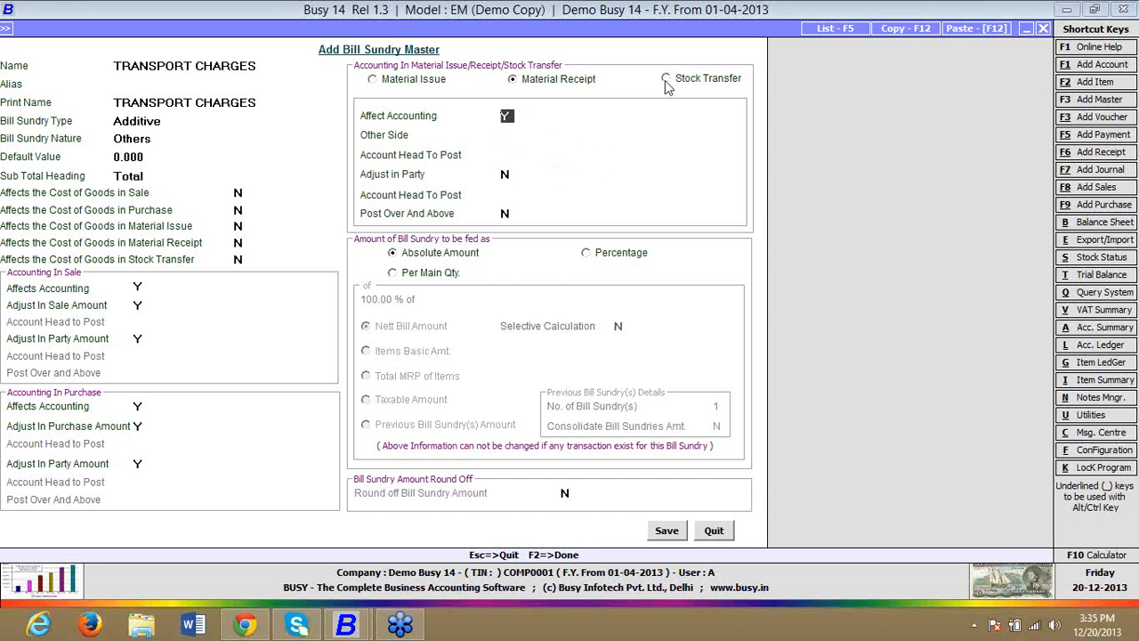
pyautogui.click(505, 173)
# Step: Return to the Material Issue accounting settings and choose Specify Acc. Here for Other Side
pyautogui.click(381, 82)
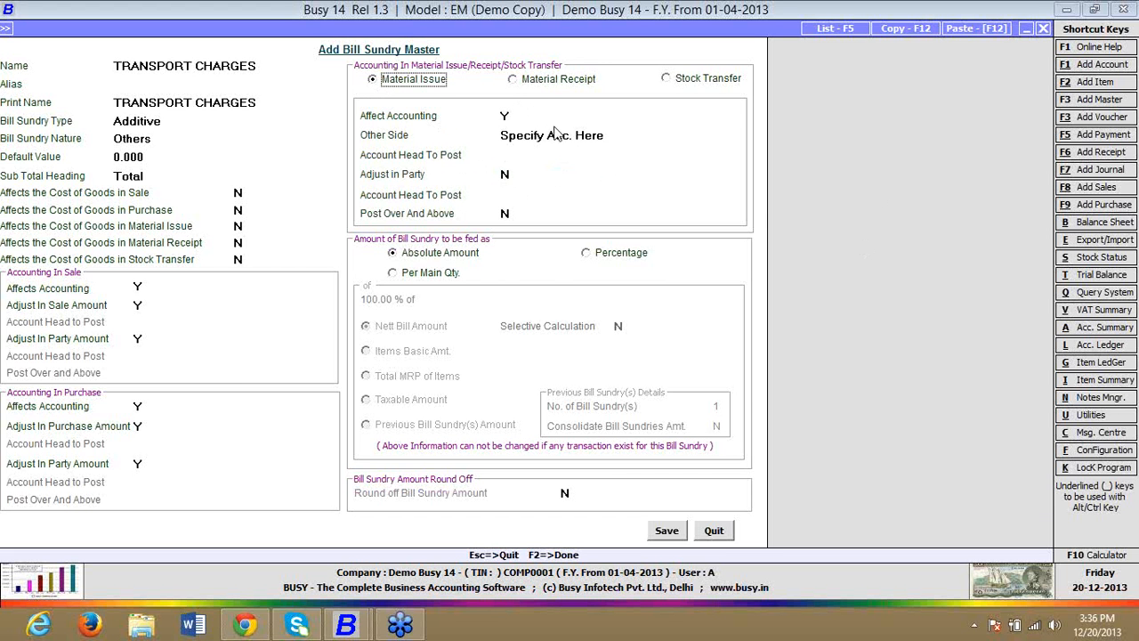
pyautogui.click(506, 174)
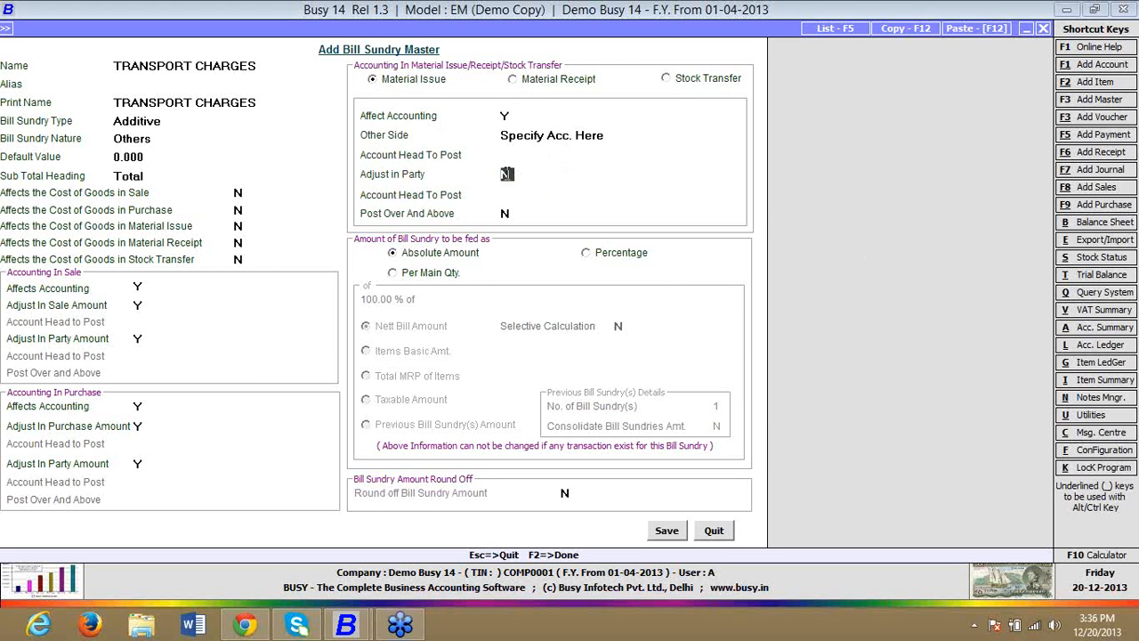
pyautogui.click(525, 135)
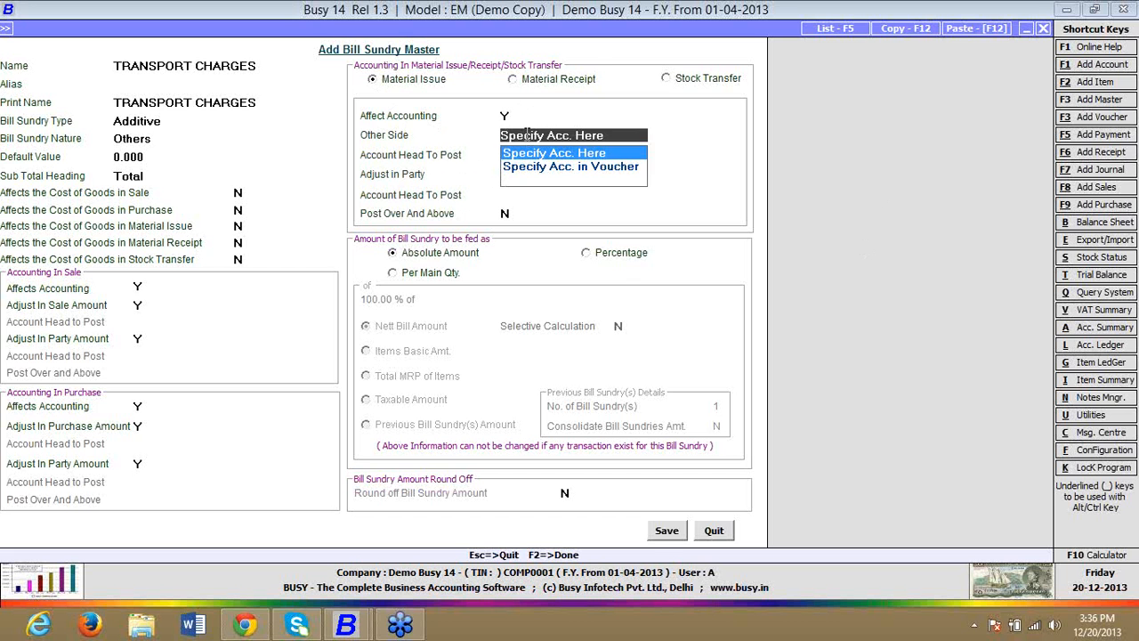
pyautogui.press('Return')
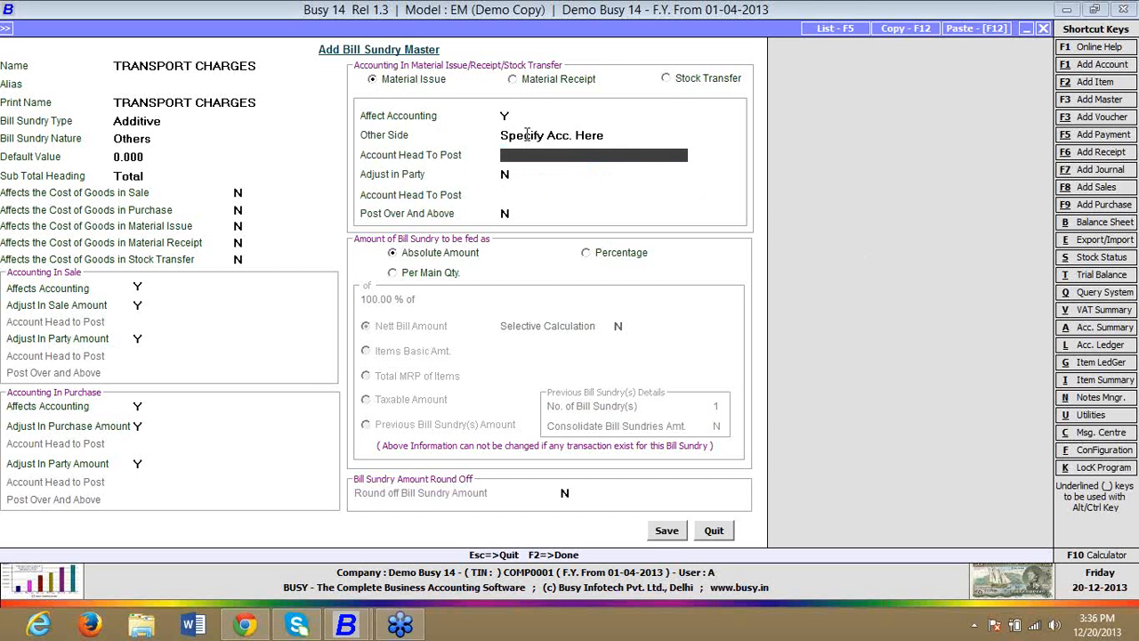
pyautogui.click(527, 134)
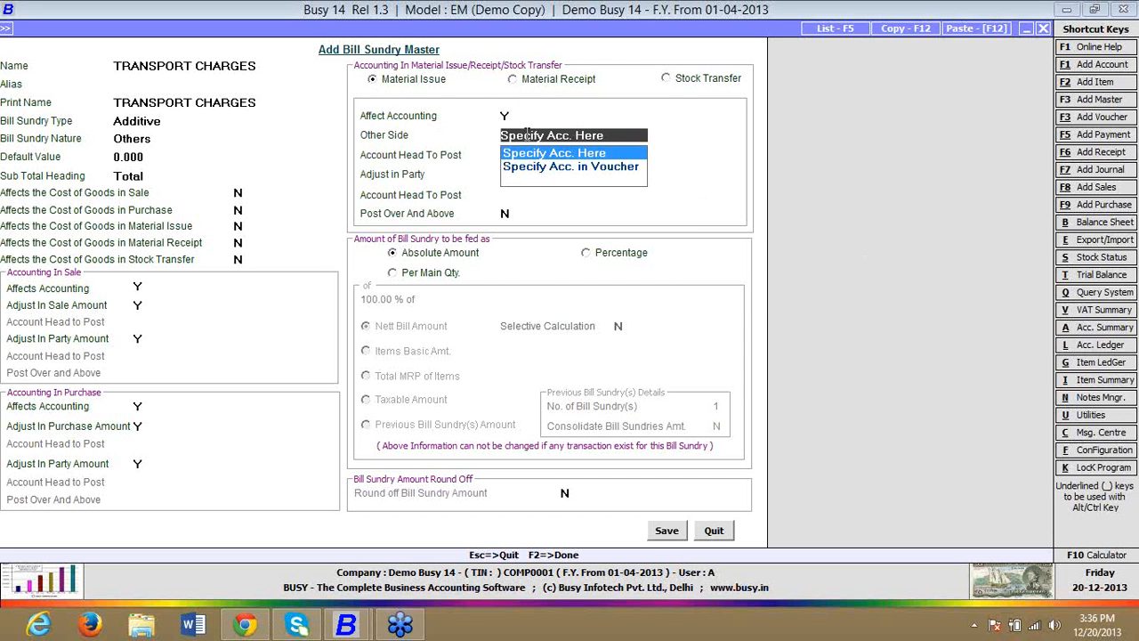
pyautogui.press('Return')
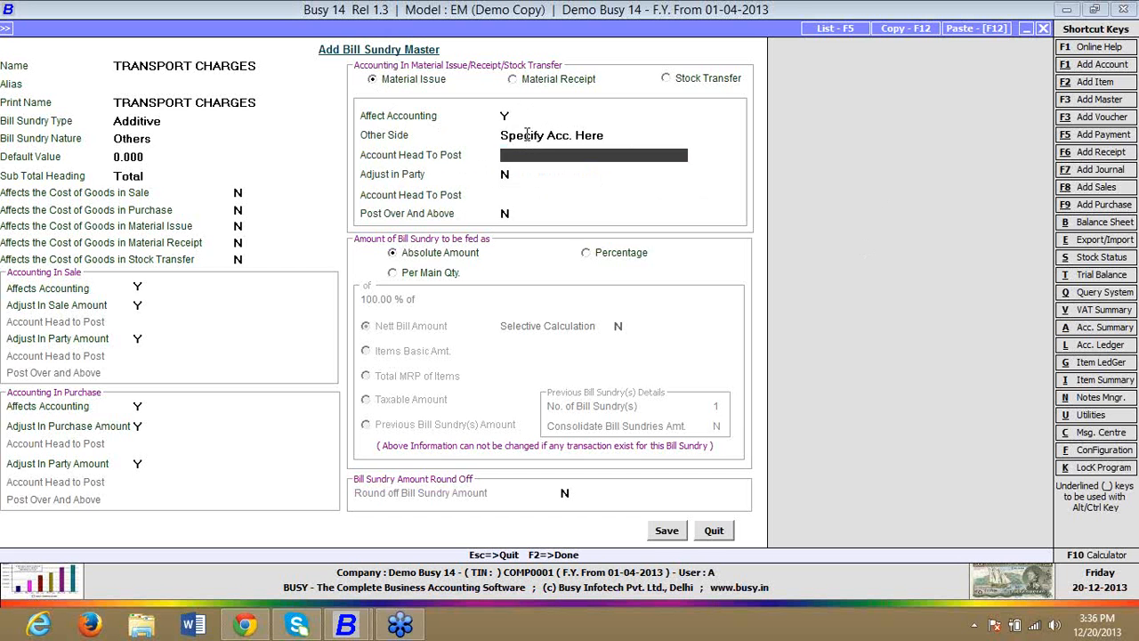
# Step: For Material Issue, post the other side to Cash and set Adjust in Party to N with Specify Acc. Here
pyautogui.write('CASH')
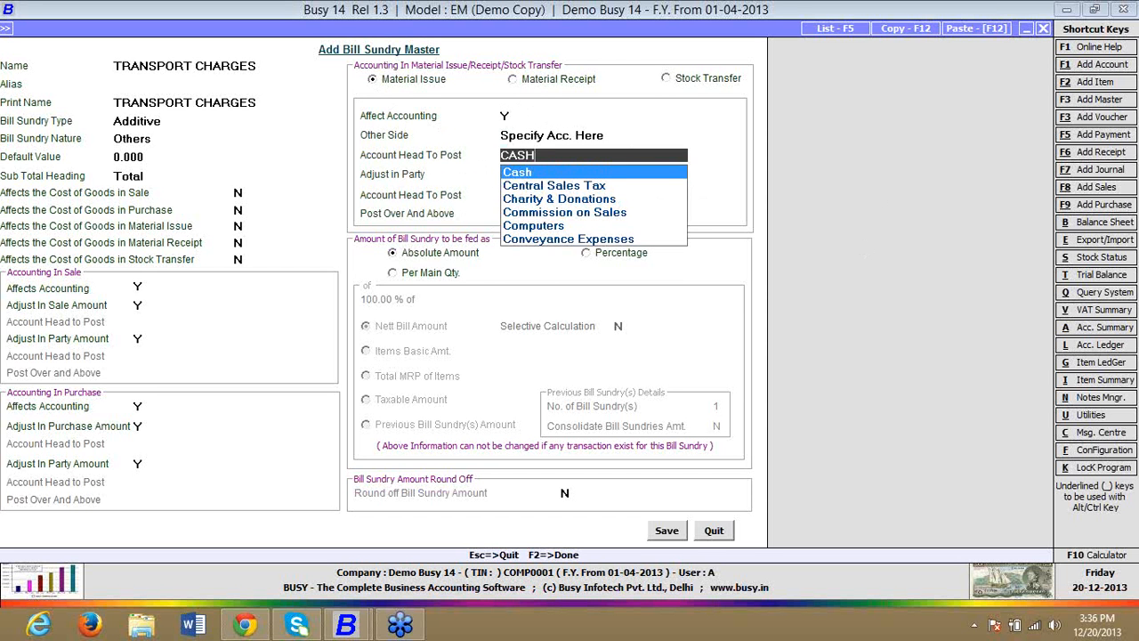
pyautogui.press('Return')
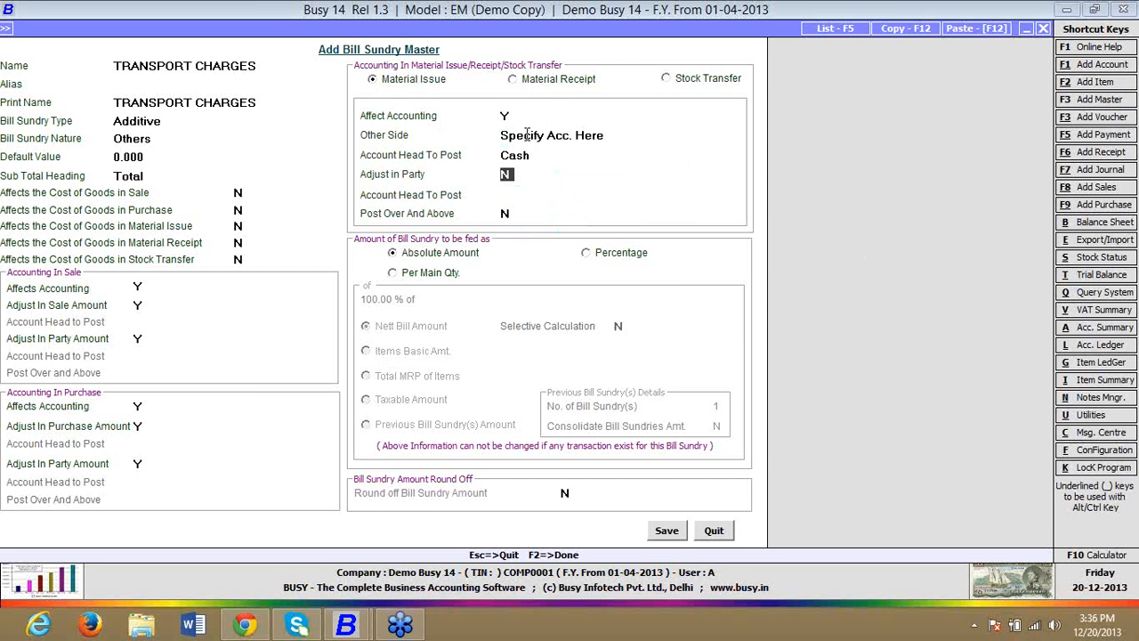
pyautogui.write('Y')
pyautogui.write('N')
pyautogui.press('Return')
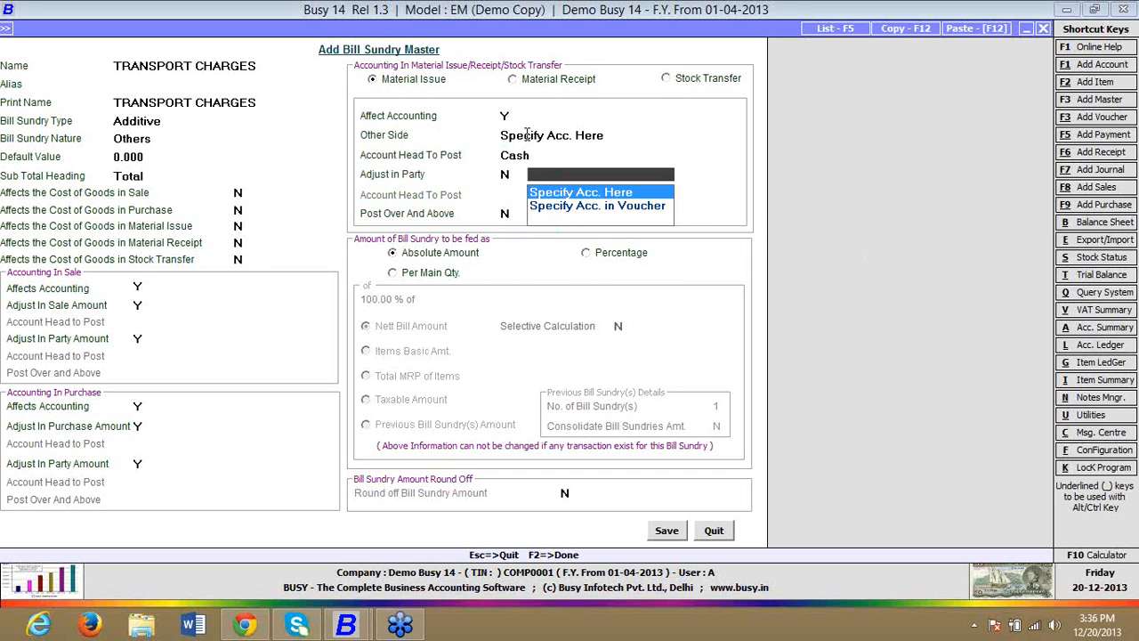
pyautogui.press('Return')
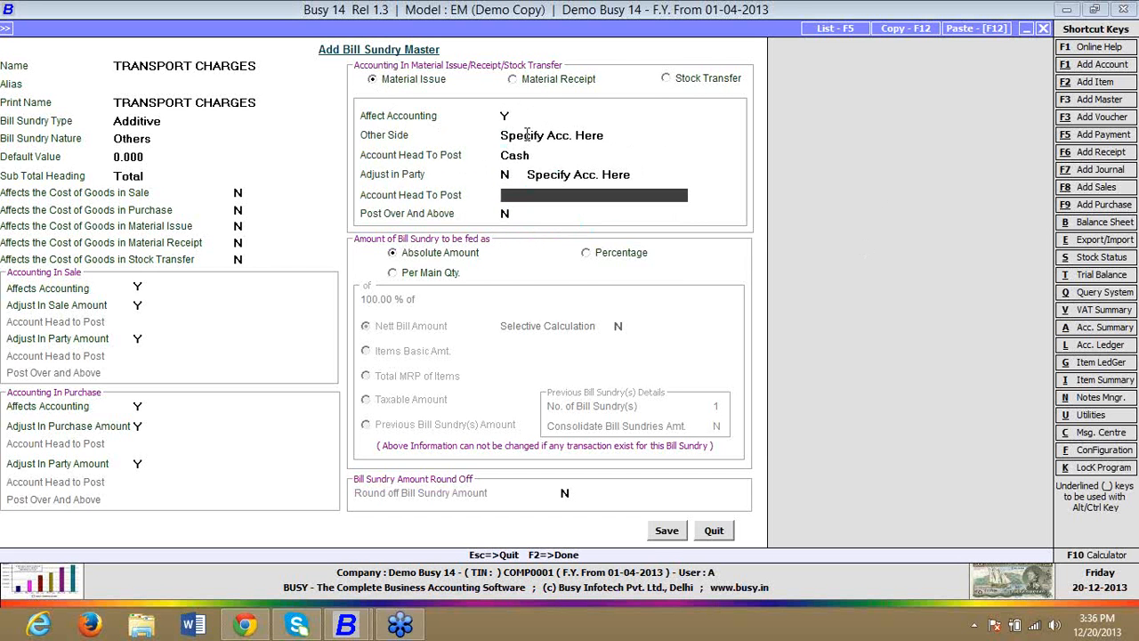
# Step: Add a new account named TRANSPORT CHARGES as the account head to post for the party side
pyautogui.write('TR')
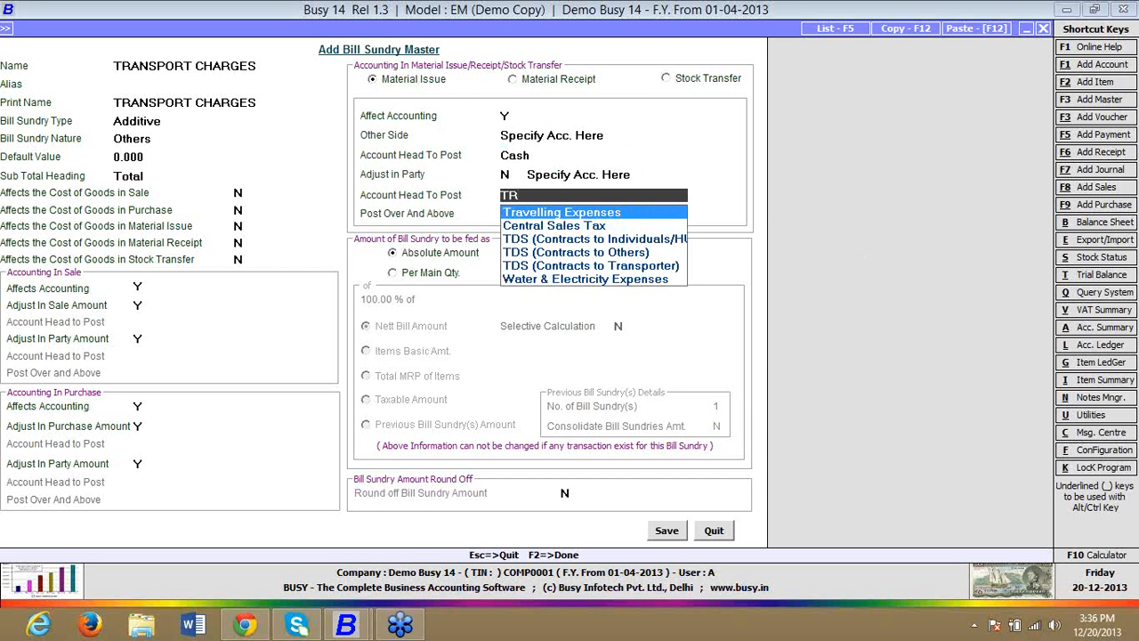
pyautogui.press('F3')
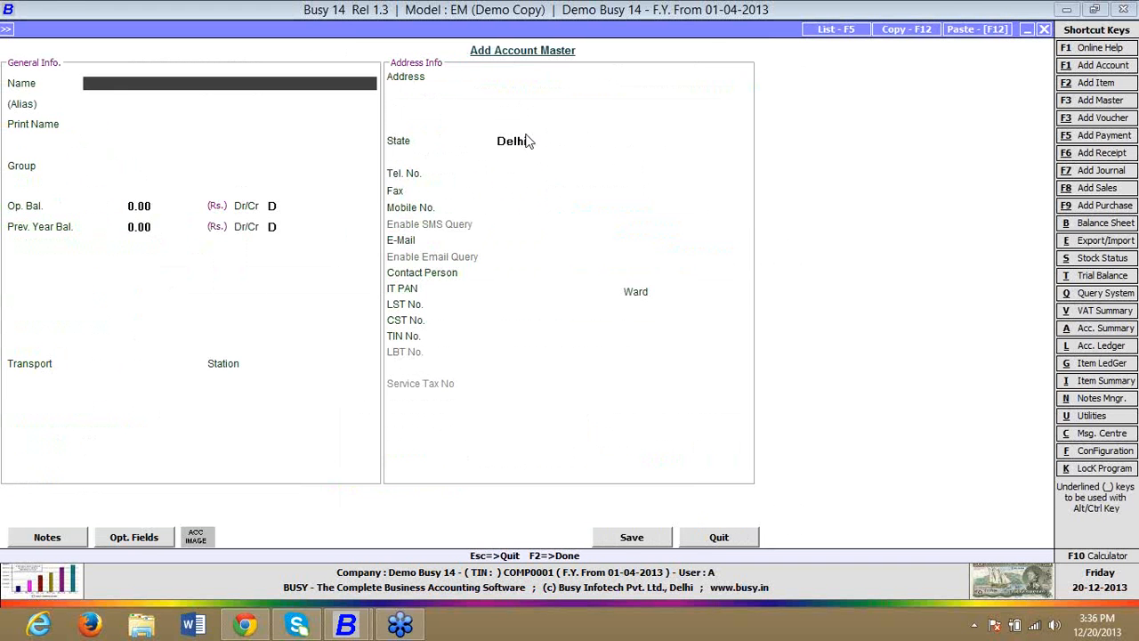
pyautogui.write('TRANSPORT CHA')
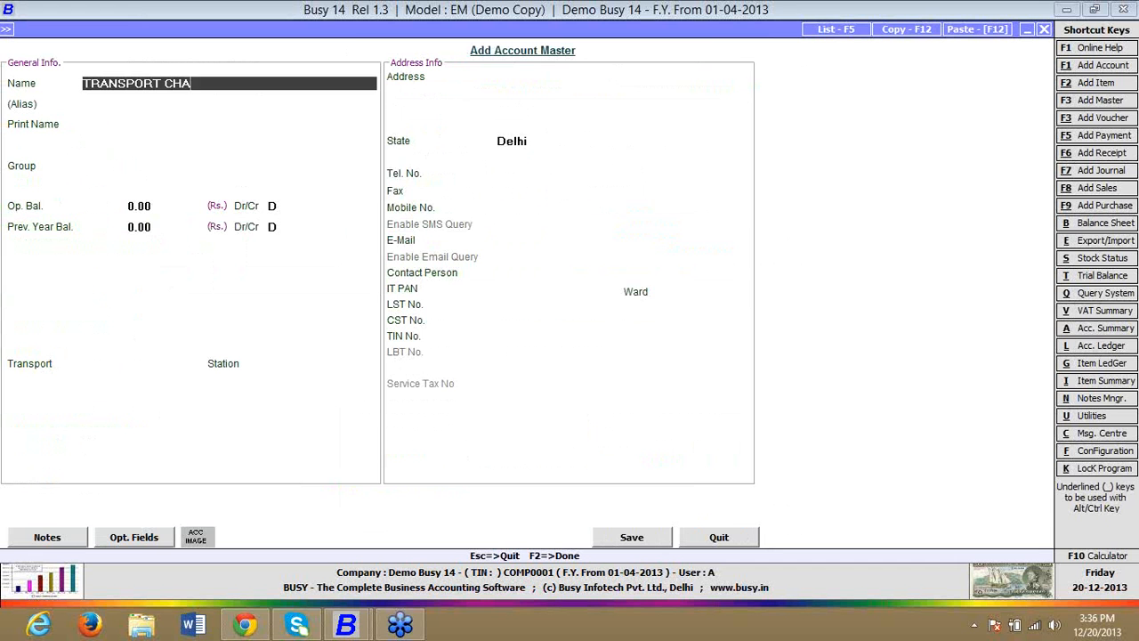
pyautogui.write('RGES')
pyautogui.press('Return')
pyautogui.press('Return')
pyautogui.press('Return')
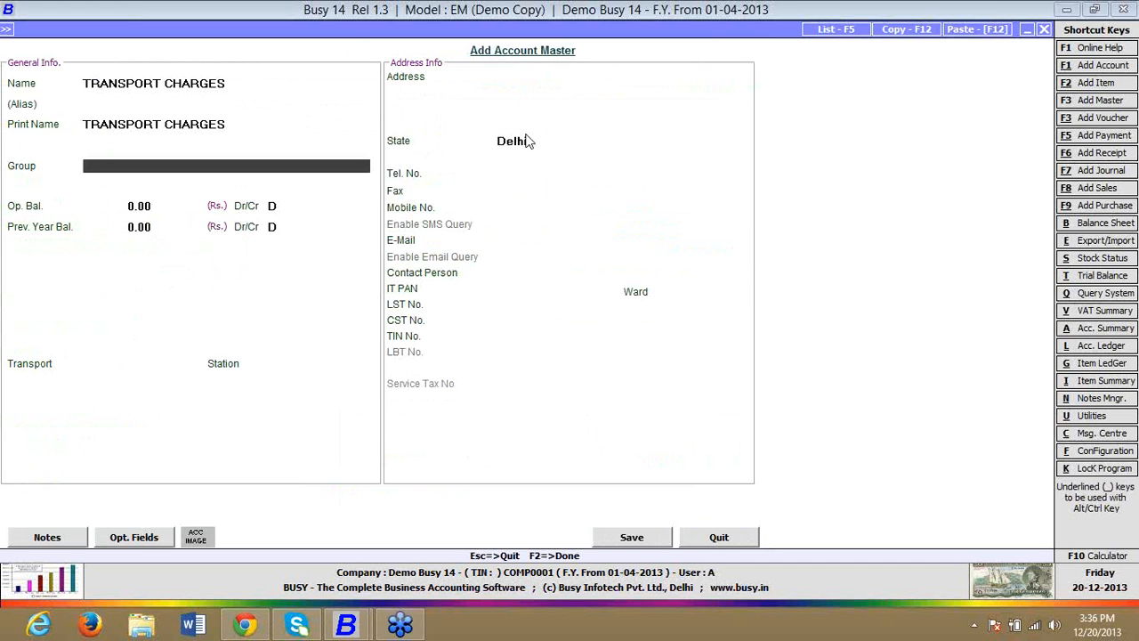
# Step: Place the new account under the Expenses (Indirect/Admn.) group and save it
pyautogui.write('EXP')
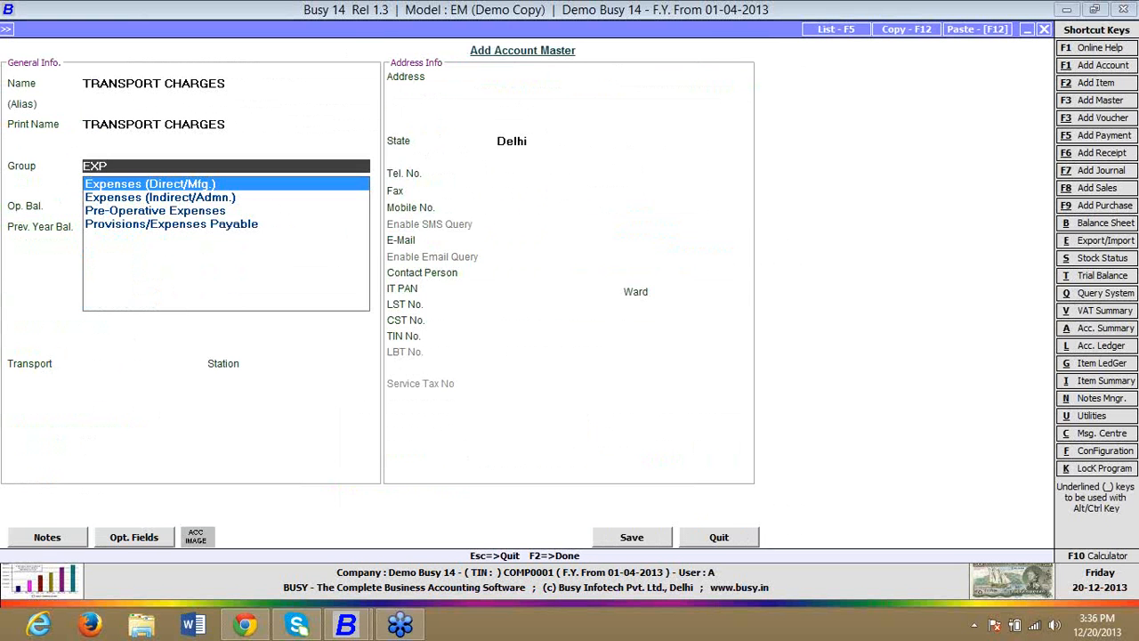
pyautogui.press('Down')
pyautogui.press('Return')
pyautogui.press('F2')
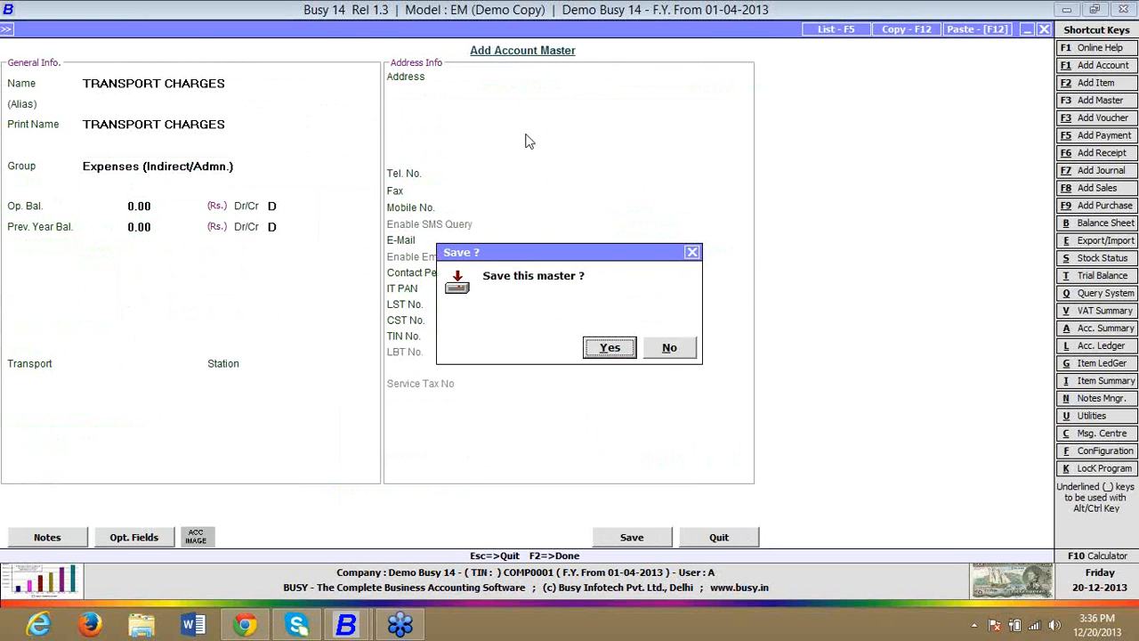
pyautogui.press('Return')
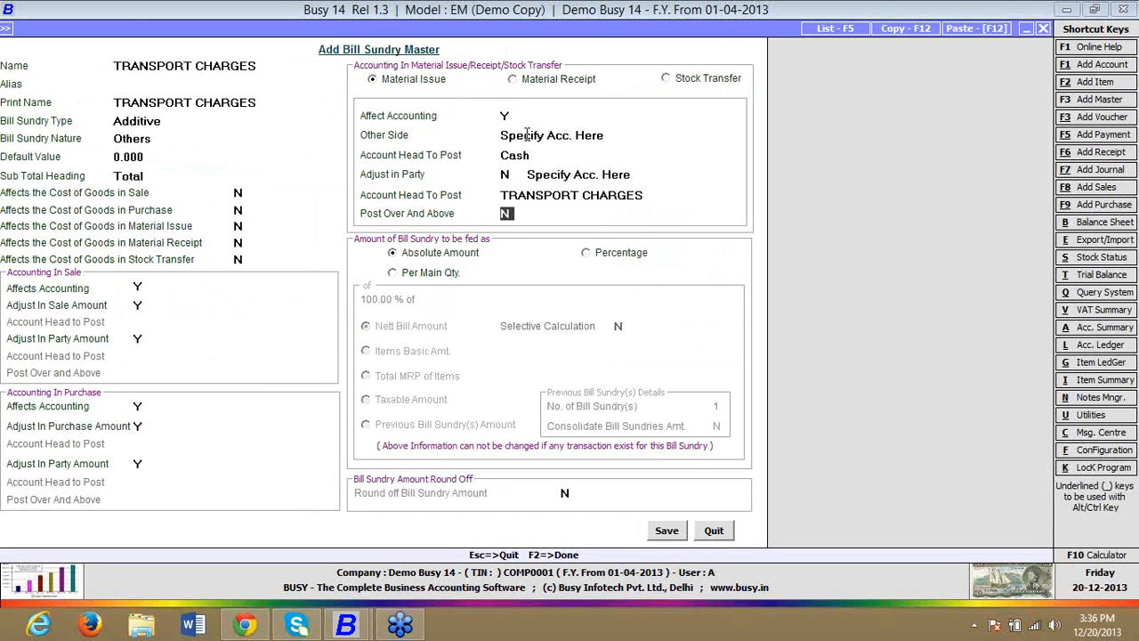
# Step: Set Affect Accounting to N for Material Receipt, save the bill sundry and close the master form
pyautogui.click(658, 533)
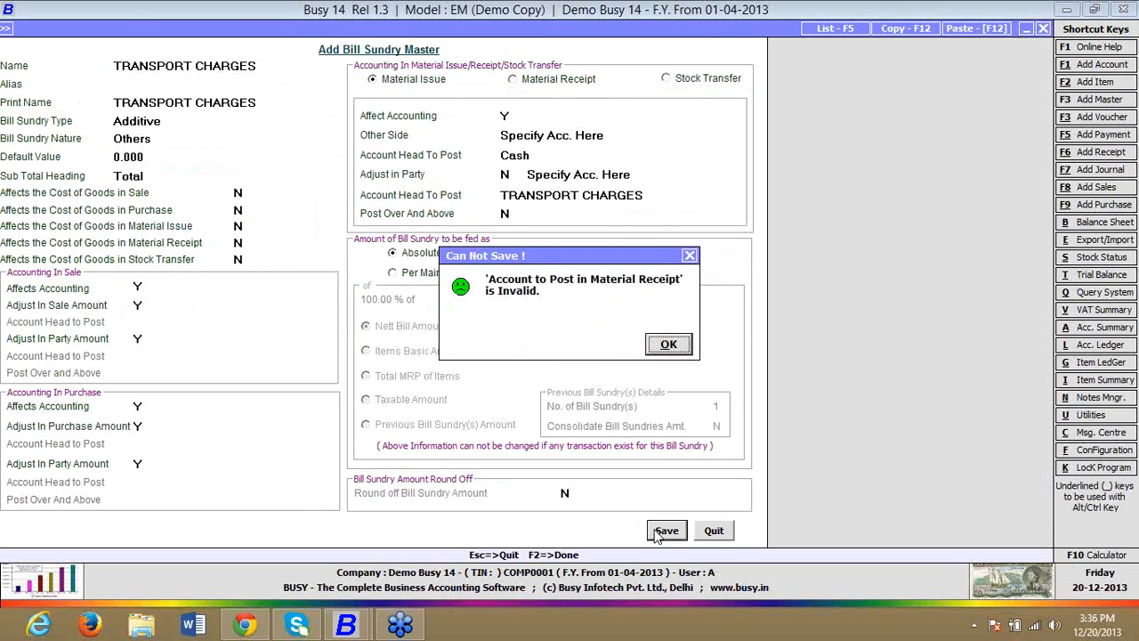
pyautogui.click(669, 343)
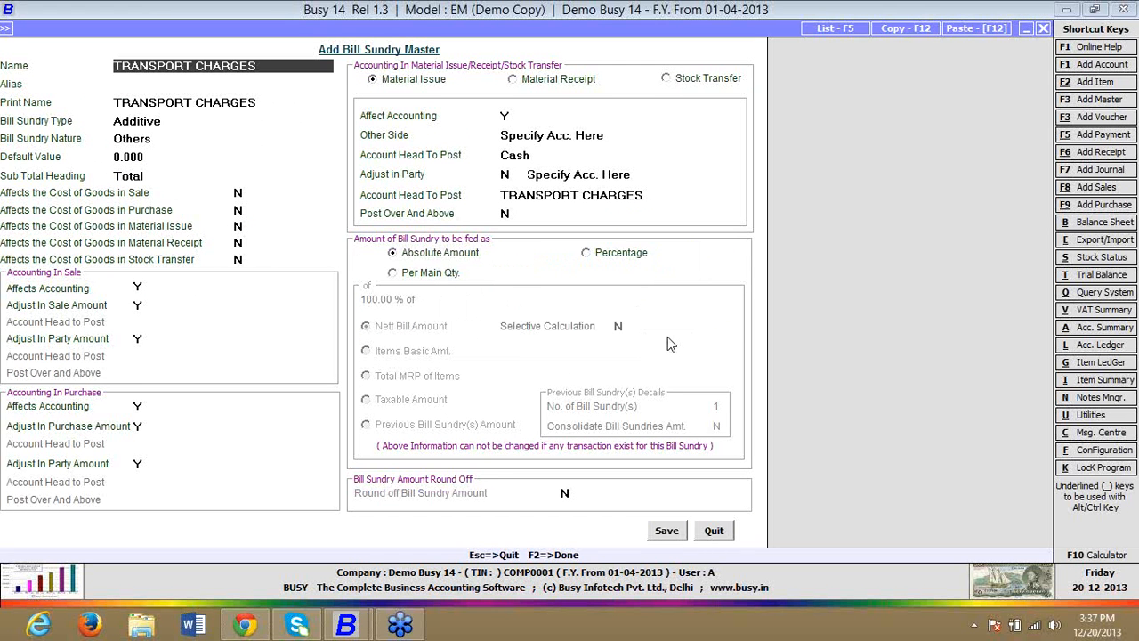
pyautogui.click(525, 81)
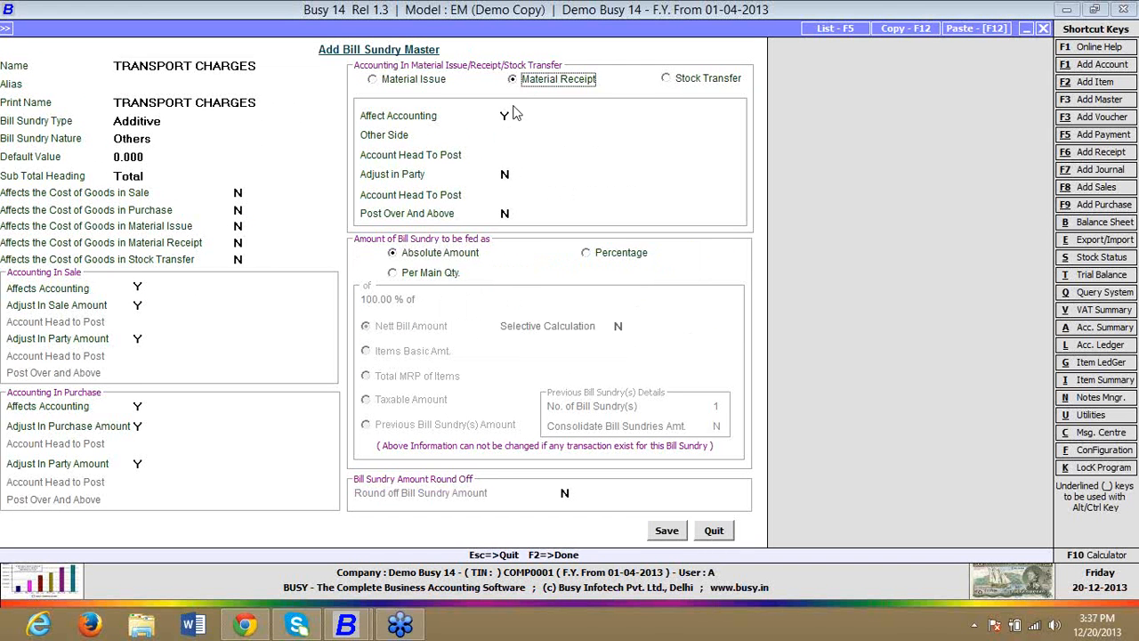
pyautogui.click(507, 116)
pyautogui.write('N')
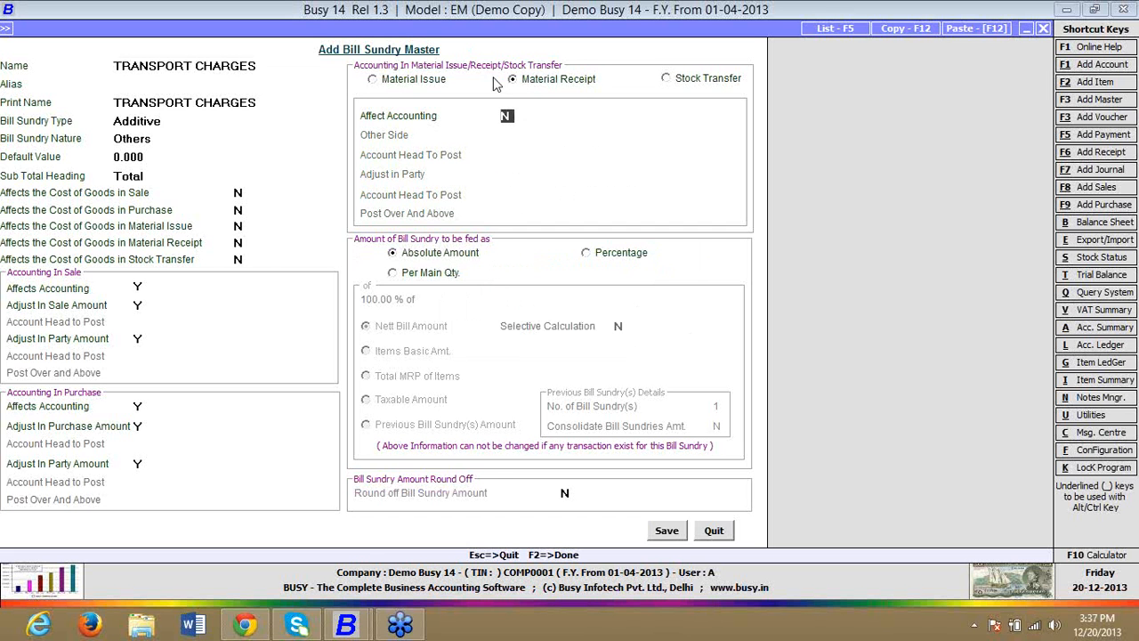
pyautogui.click(658, 531)
pyautogui.click(712, 531)
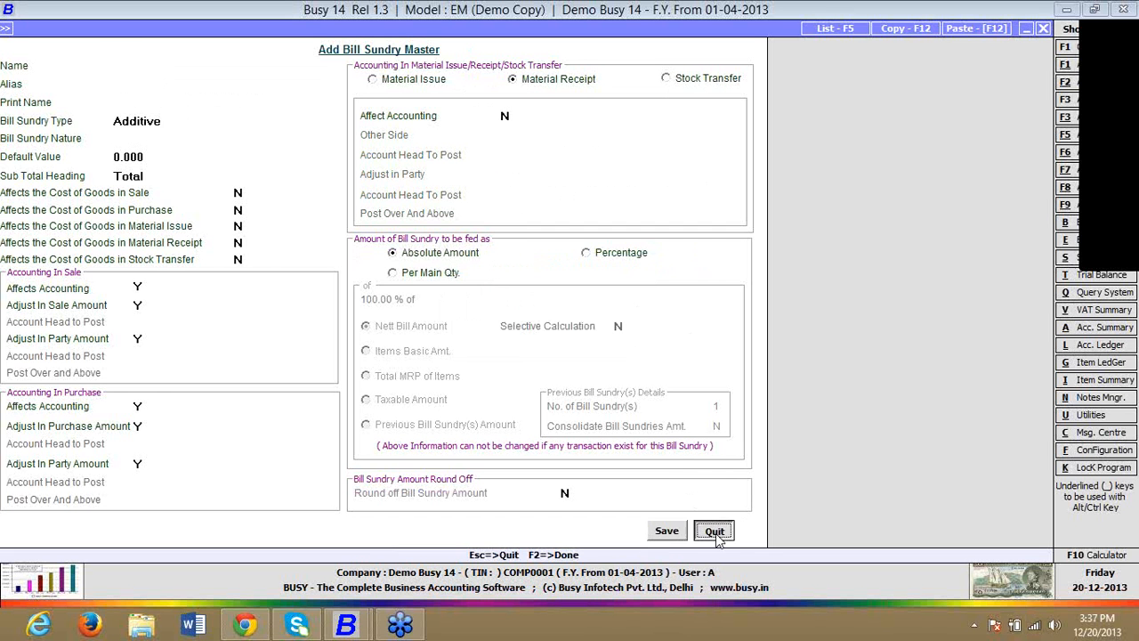
# Step: Open a new Mat. Issued to Party voucher
pyautogui.press('Right')
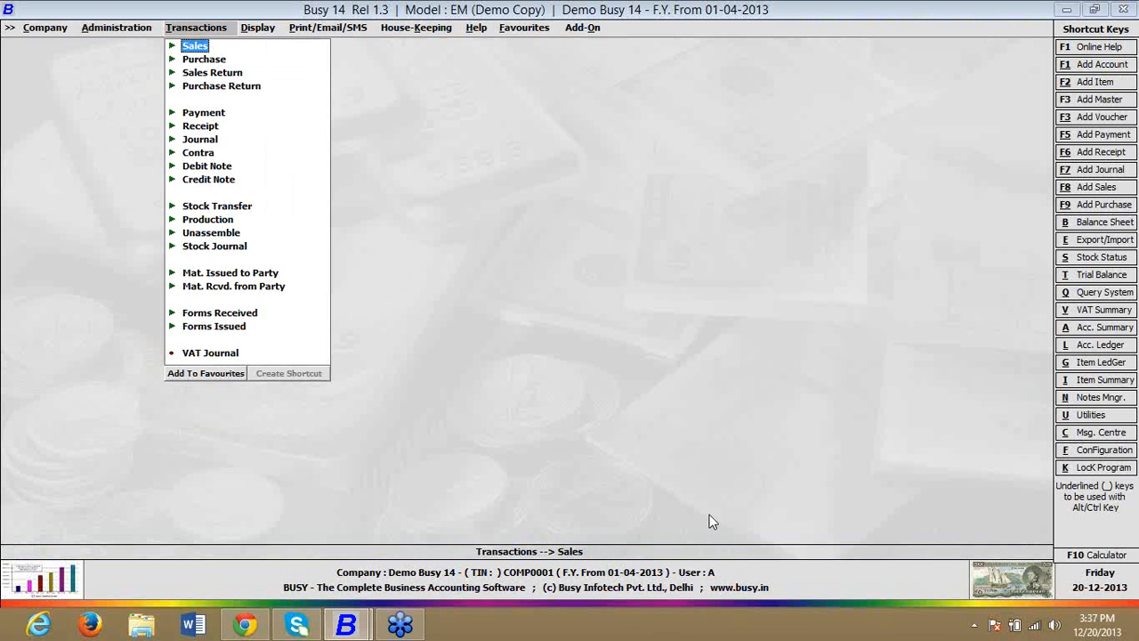
pyautogui.press('Down')
pyautogui.press('Down')
pyautogui.press('Down')
pyautogui.press('Down')
pyautogui.press('Down')
pyautogui.press('Down')
pyautogui.press('Down')
pyautogui.press('Down')
pyautogui.press('Down')
pyautogui.press('Down')
pyautogui.press('Down')
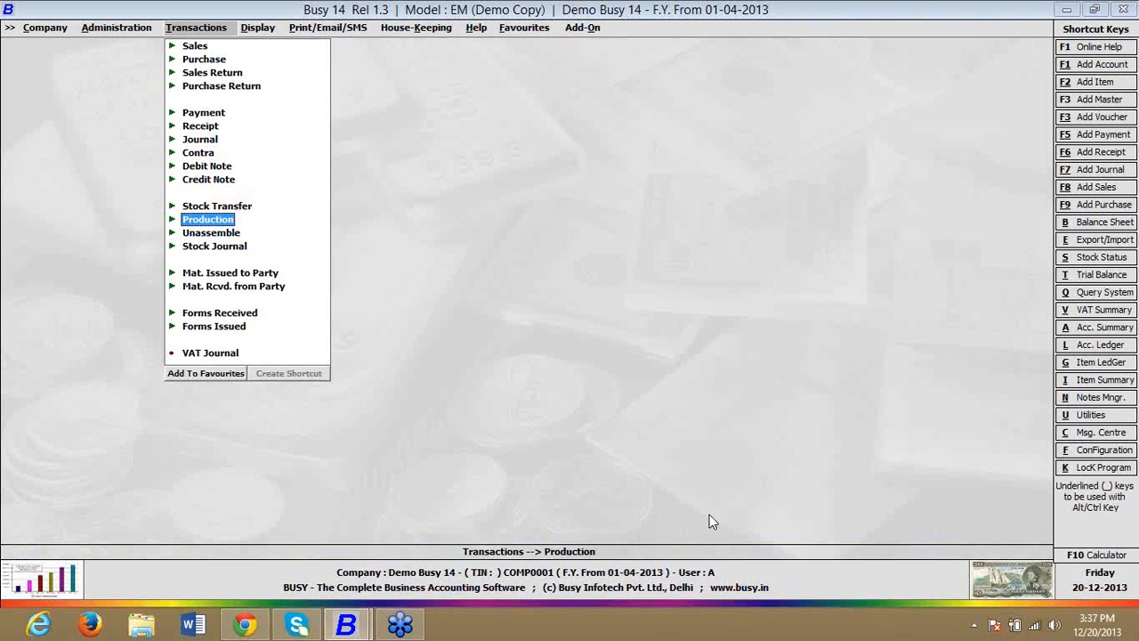
pyautogui.press('Down')
pyautogui.press('Down')
pyautogui.press('Down')
pyautogui.press('Right')
pyautogui.press('Return')
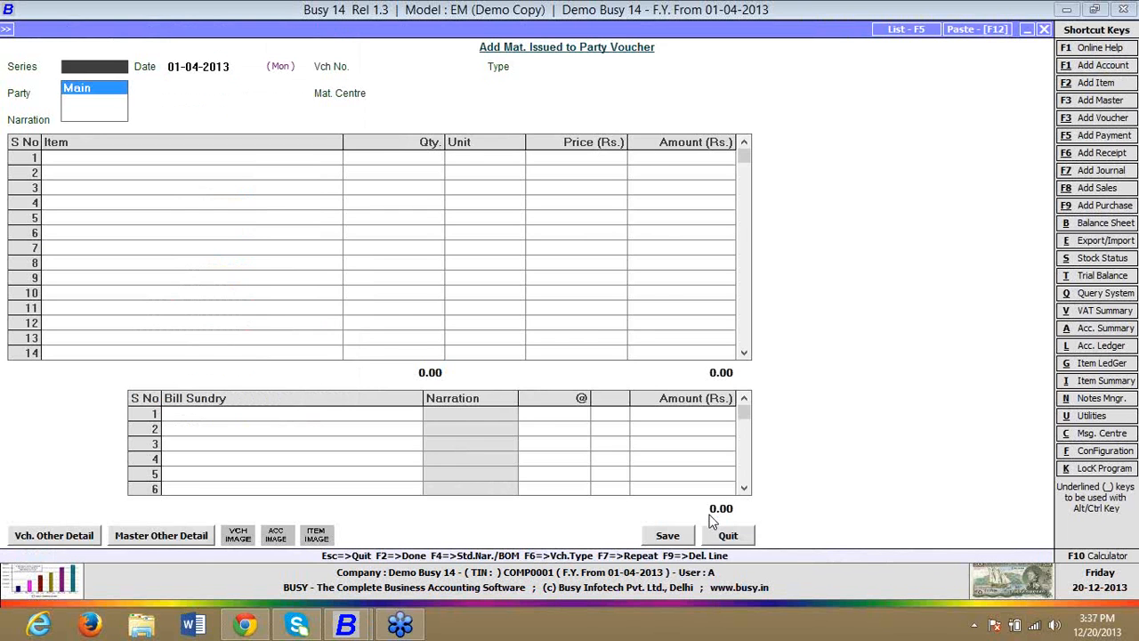
# Step: Fill the voucher header with series Main, date 01-04-2013, type Not to be Tracked with Party, party Busy Infotech Pvt. Ltd. and material centre Main Store
pyautogui.press('Return')
pyautogui.press('Return')
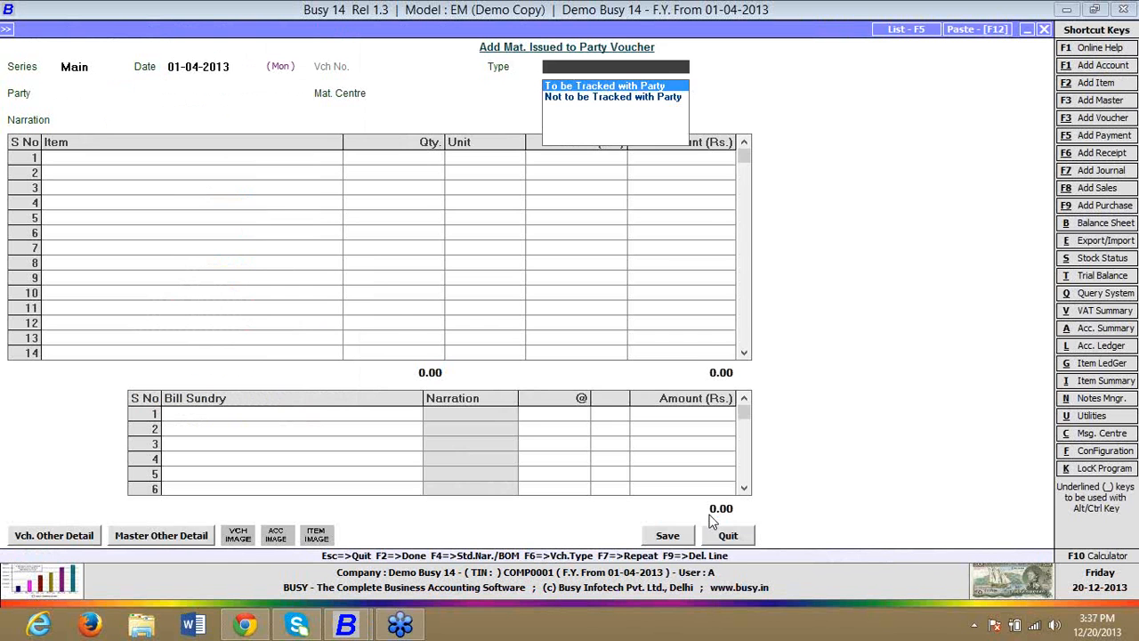
pyautogui.press('Down')
pyautogui.press('Return')
pyautogui.press('Return')
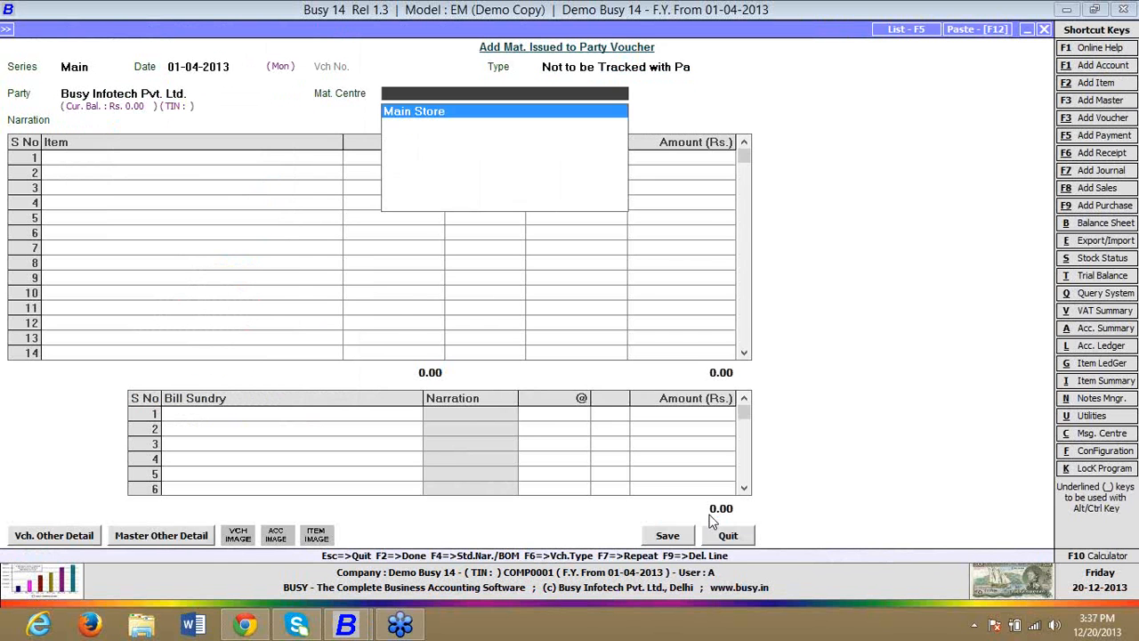
pyautogui.press('Return')
pyautogui.press('Return')
pyautogui.press('Return')
pyautogui.press('Return')
pyautogui.press('Return')
pyautogui.press('Return')
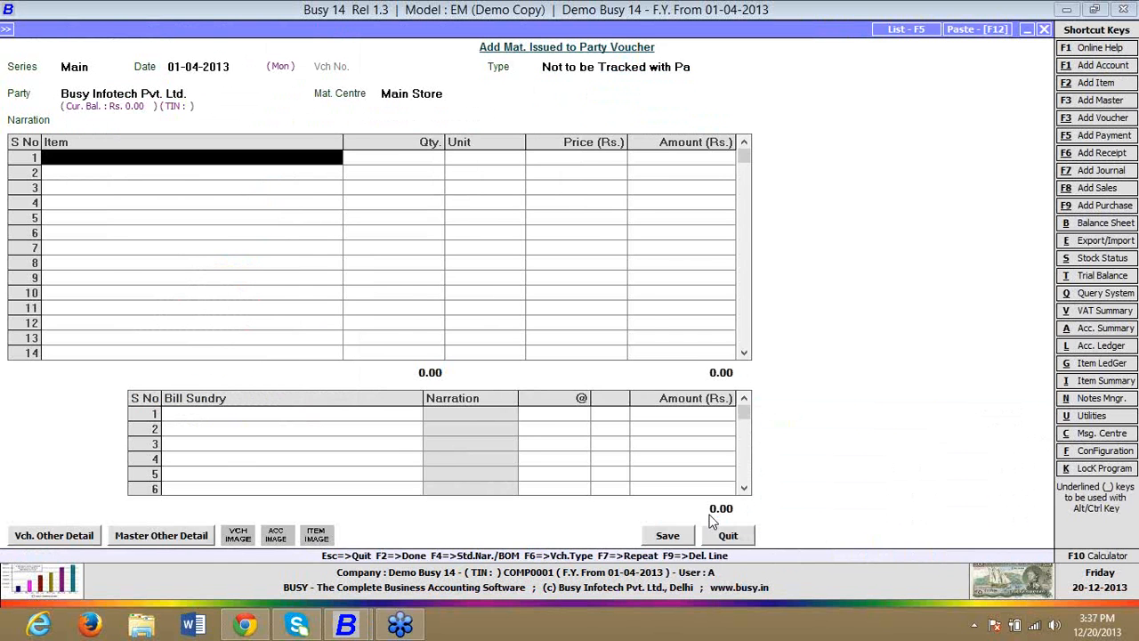
# Step: Add a new item master named ITEM A in the General group from the voucher's first item line
pyautogui.hotkey('alt', 'c')
pyautogui.write('ITEM A')
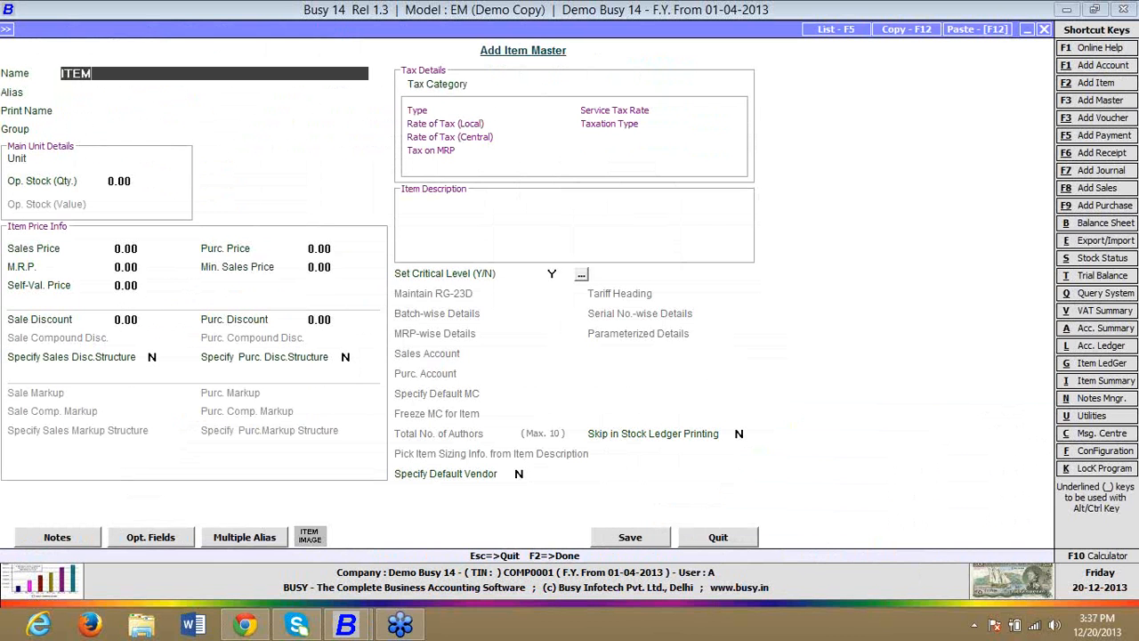
pyautogui.press('Return')
pyautogui.press('Return')
pyautogui.press('Return')
# Step: Give ITEM A the unit Pcs. and an opening stock of 10 valued at 1,000, and save the item
pyautogui.press('Return')
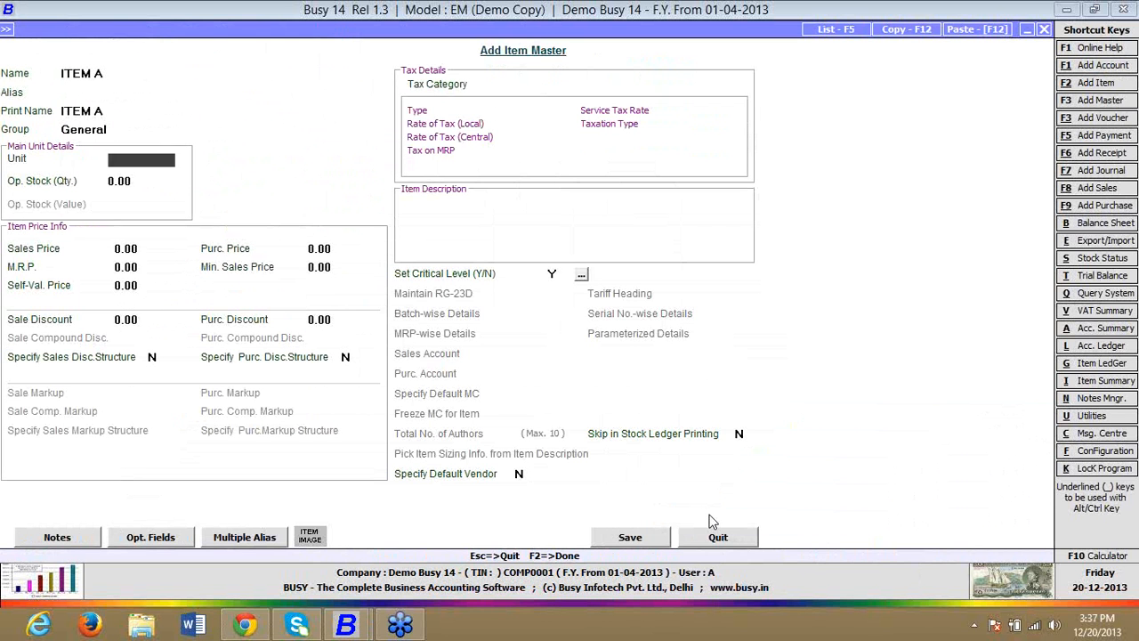
pyautogui.write('P')
pyautogui.press('Return')
pyautogui.write('10')
pyautogui.press('Return')
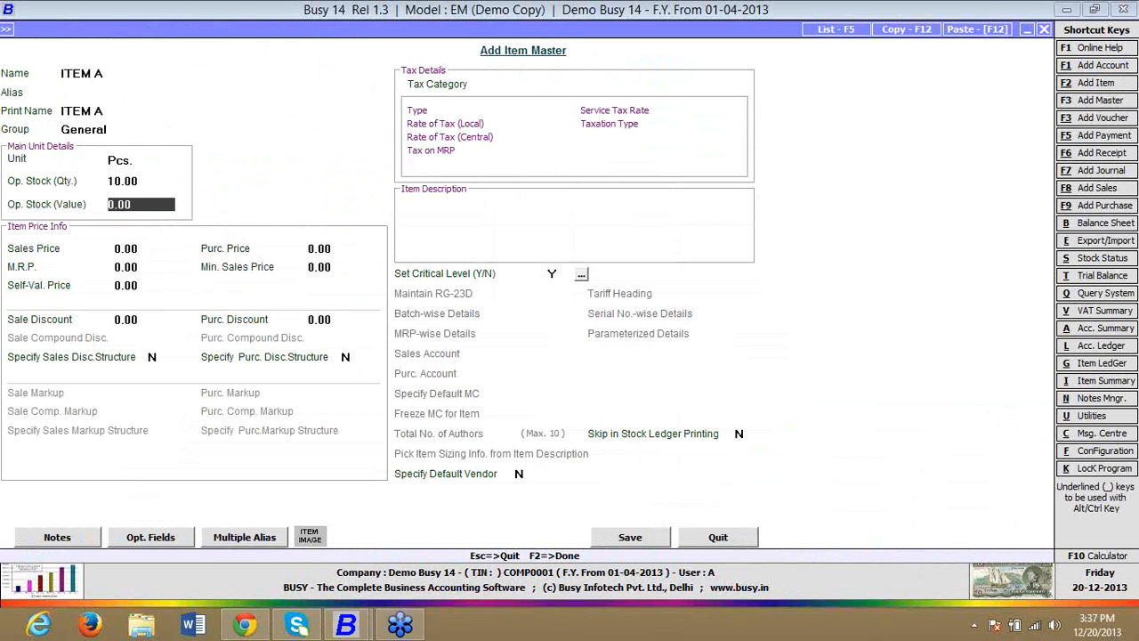
pyautogui.write('1,000')
pyautogui.press('Return')
pyautogui.press('F2')
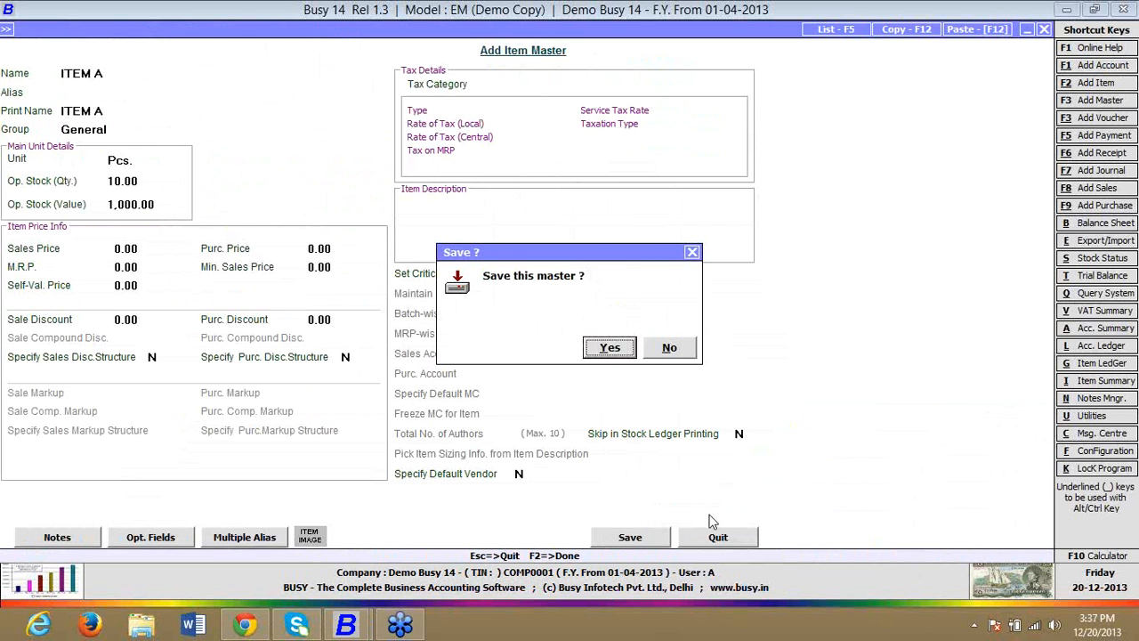
pyautogui.press('Return')
pyautogui.press('Return')
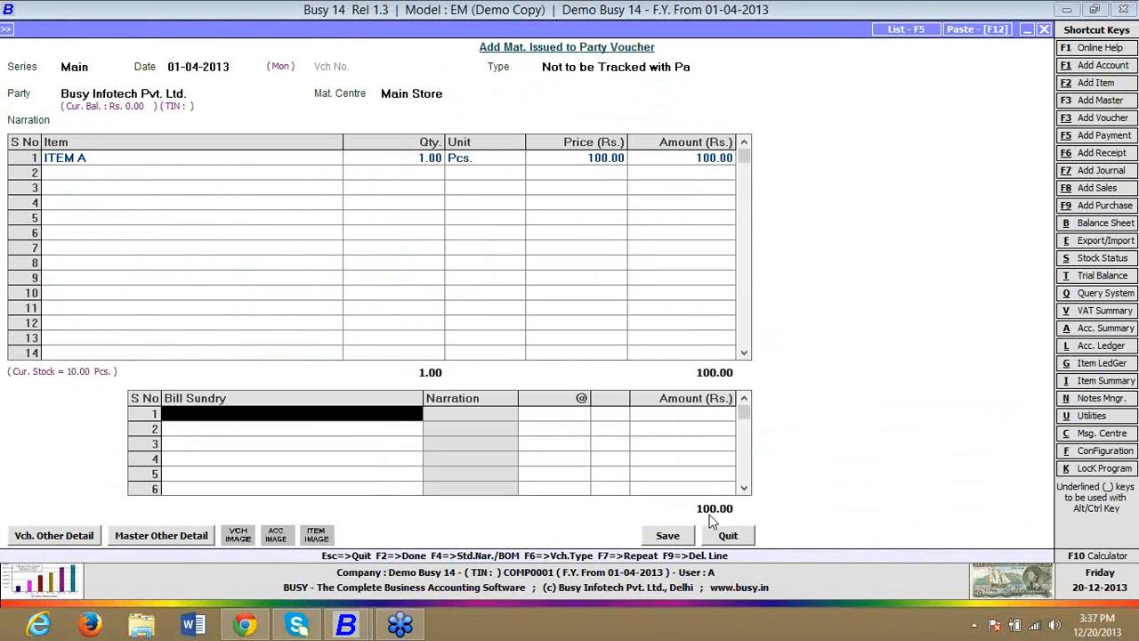
# Step: Enter 1 Pcs. of ITEM A at Rs. 100, add the TRANSPORT CHARGES bill sundry of 10, and save the voucher
pyautogui.write('tr')
pyautogui.press('Return')
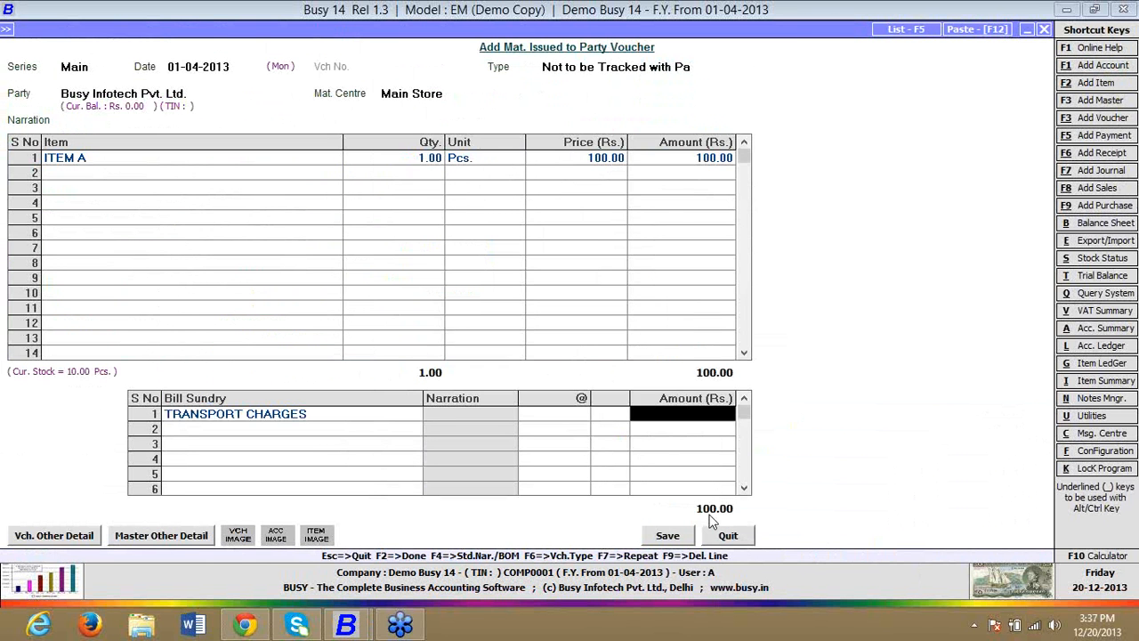
pyautogui.write('10')
pyautogui.press('Return')
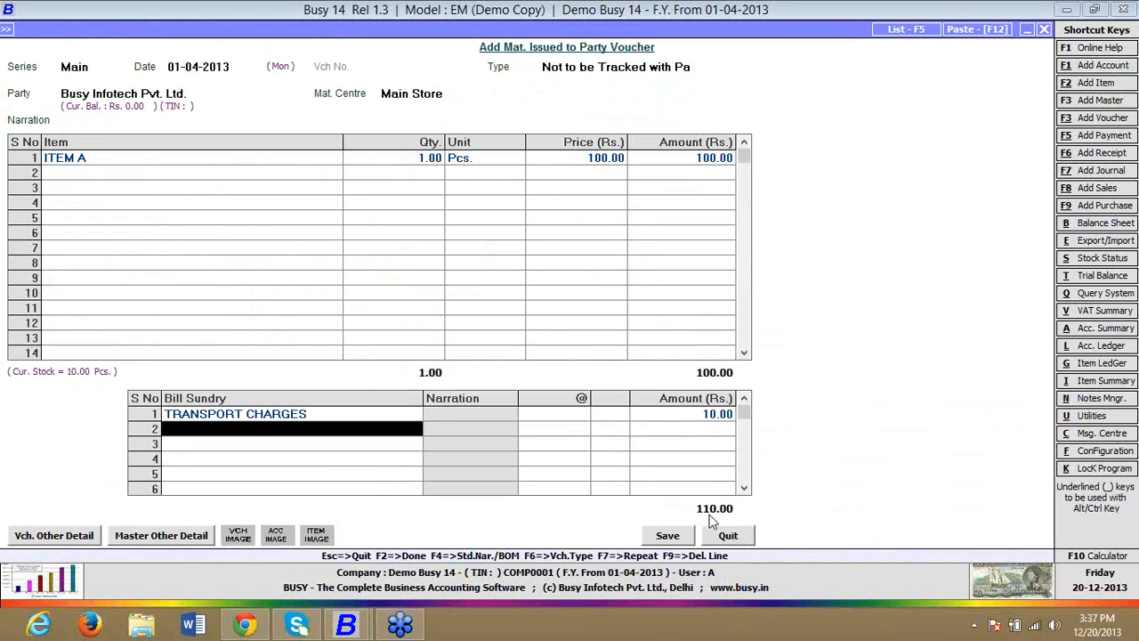
pyautogui.press('Return')
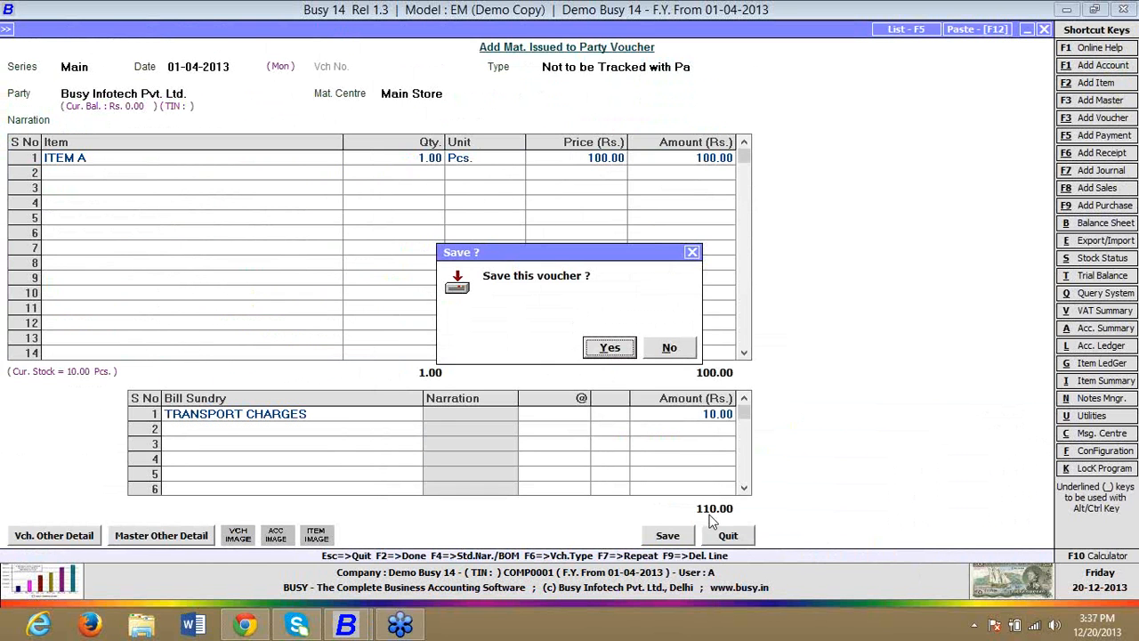
pyautogui.press('Return')
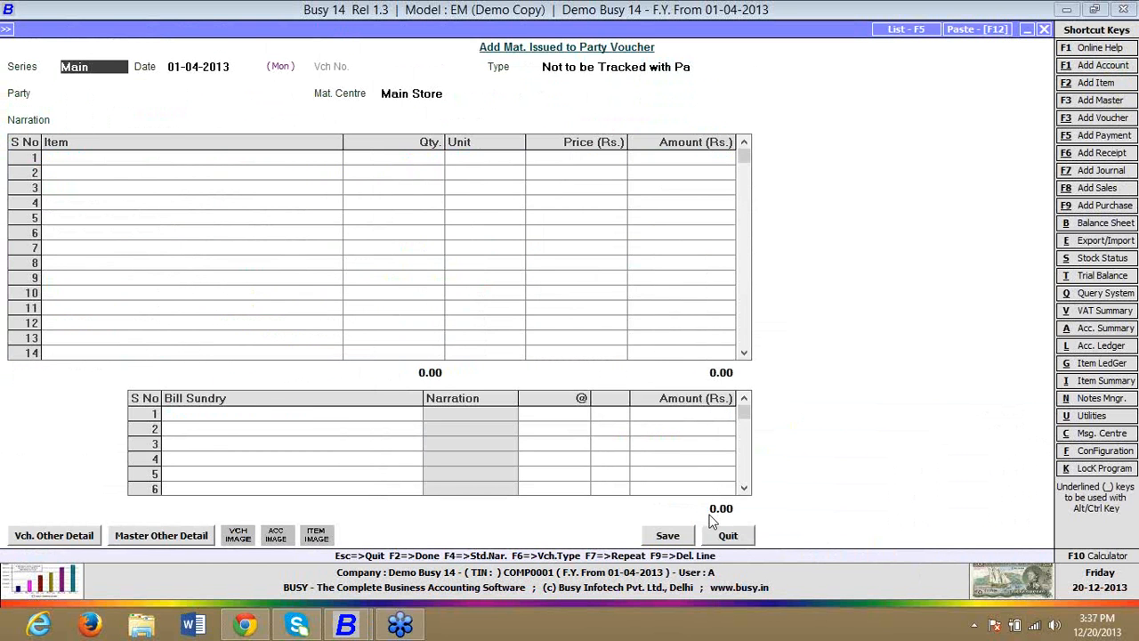
# Step: Reopen the saved Mat. Issued to Party voucher for modification, using series Main and date 01-04-2013
pyautogui.press('Escape')
pyautogui.press('Down')
pyautogui.press('Return')
pyautogui.press('Return')
pyautogui.press('Return')
pyautogui.press('Return')
pyautogui.press('Return')
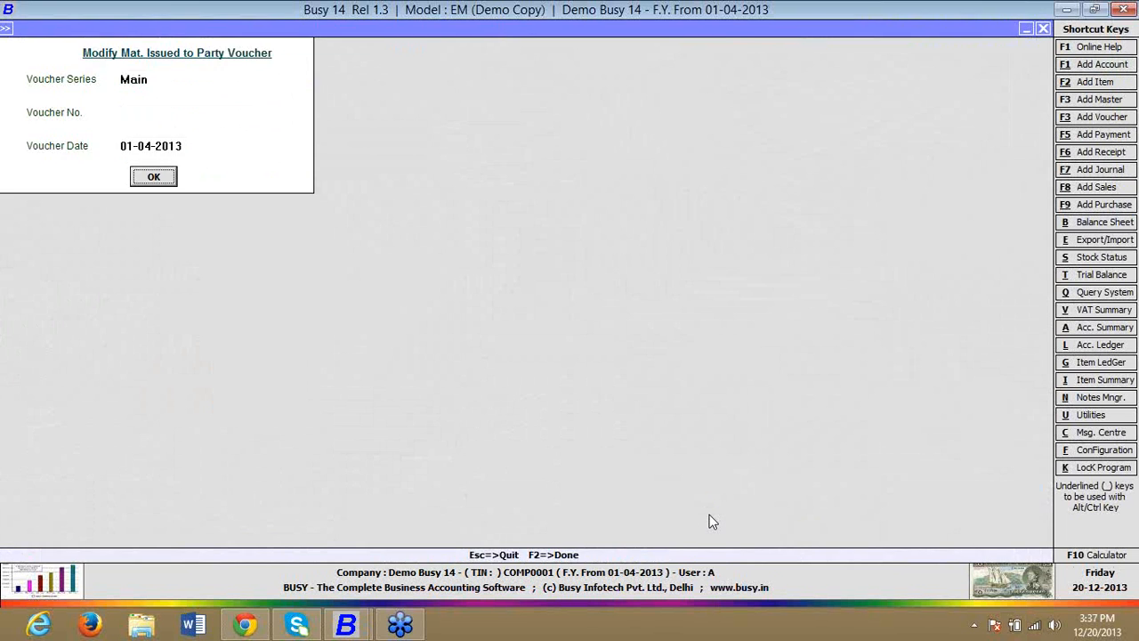
# Step: Preview the accounts voucher of the Mat. Issued to Party entry in the STANDARD format, and close the preview and the voucher
pyautogui.hotkey('alt', 'p')
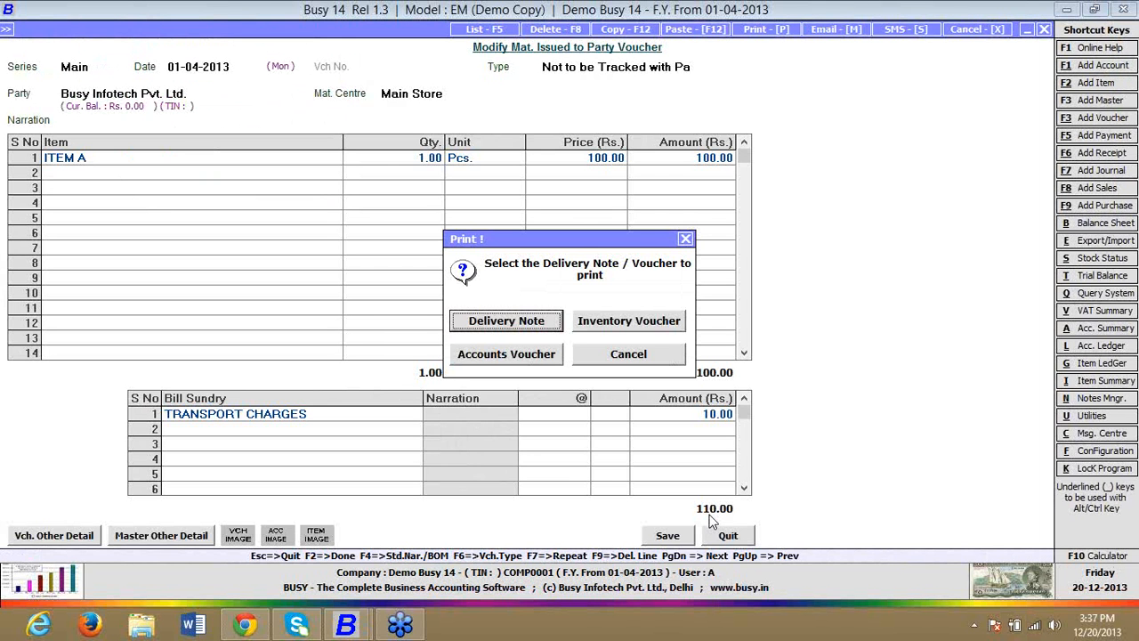
pyautogui.press('Tab')
pyautogui.press('Tab')
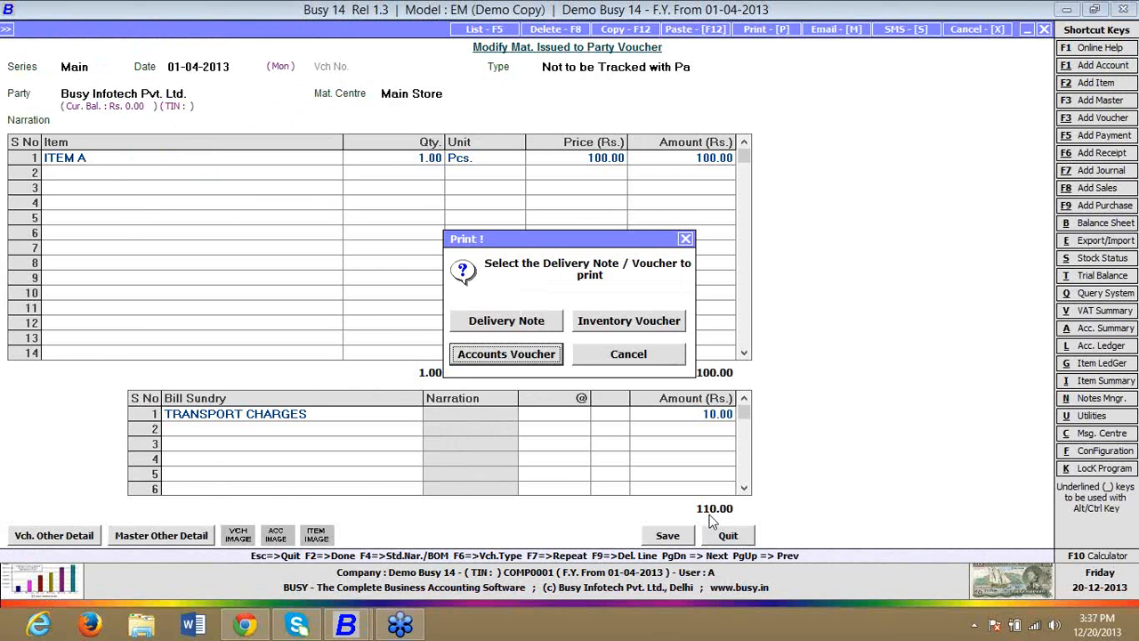
pyautogui.press('Return')
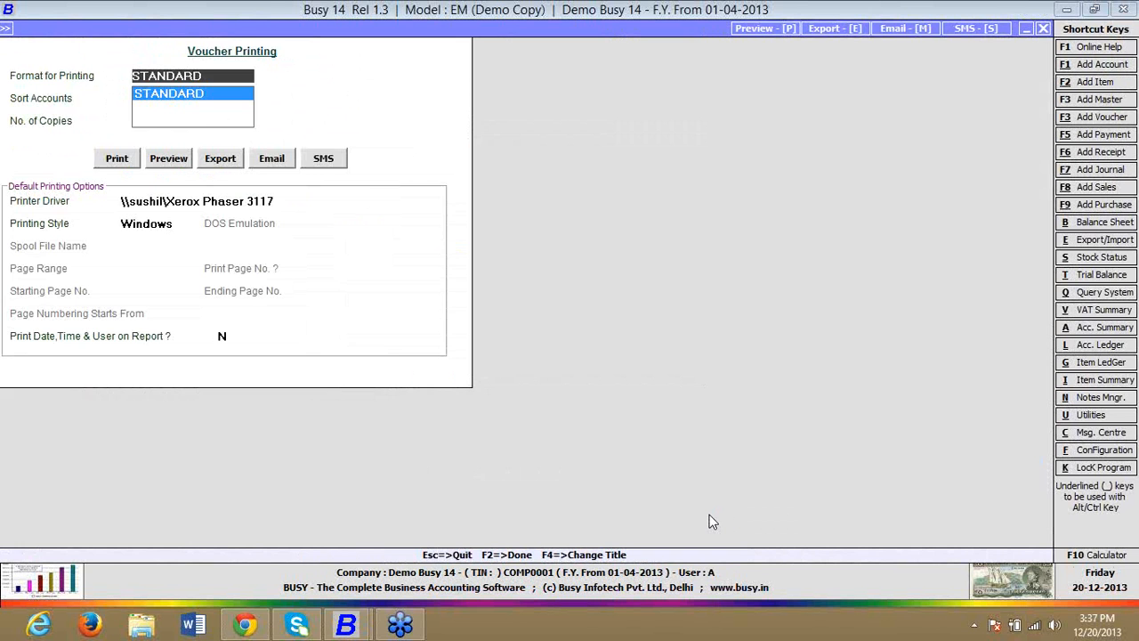
pyautogui.press('Return')
pyautogui.press('Return')
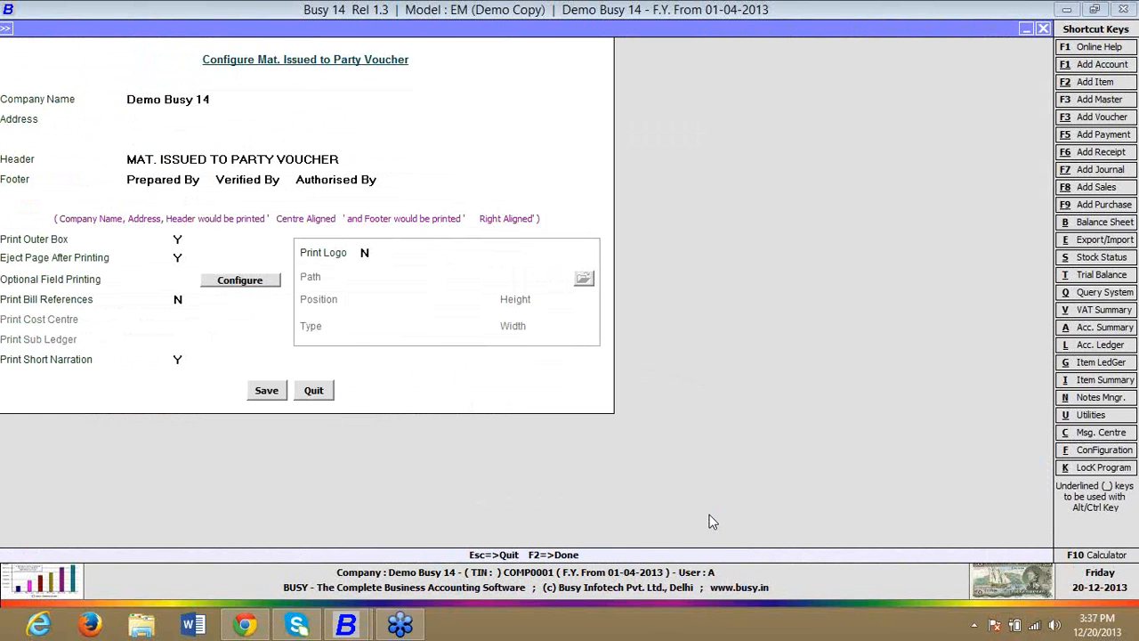
pyautogui.press('F2')
pyautogui.press('Return')
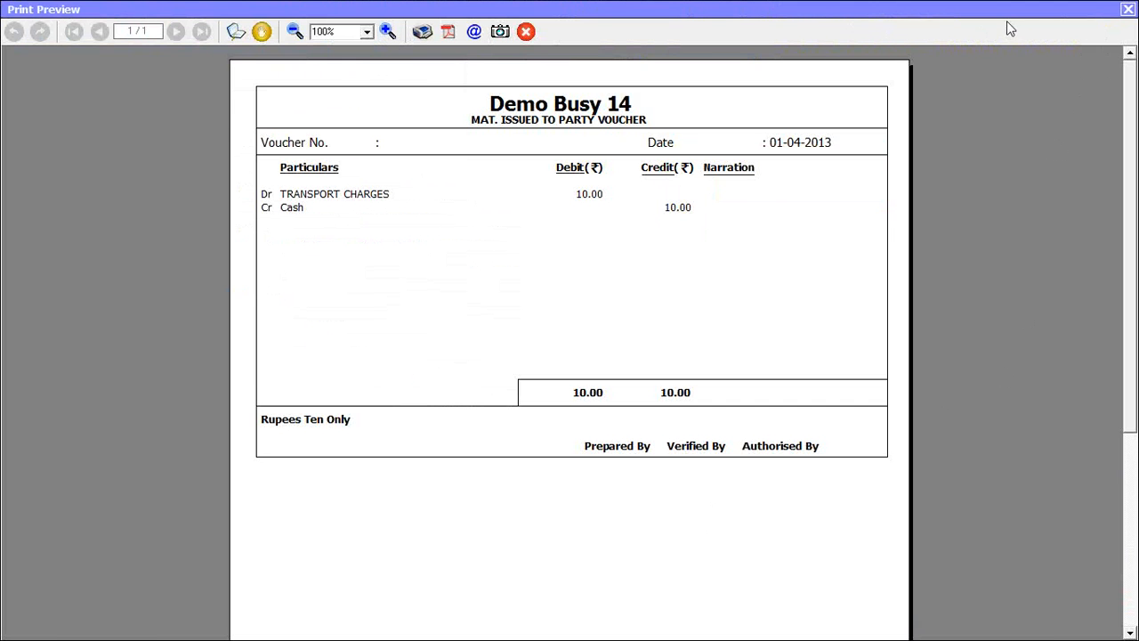
pyautogui.click(1128, 10)
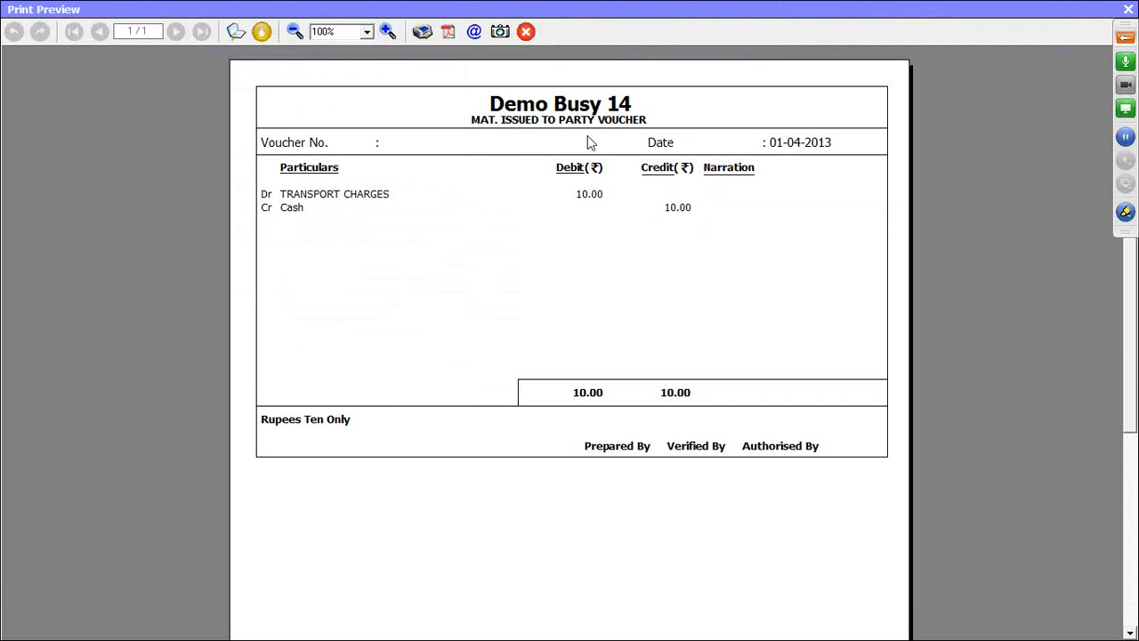
pyautogui.press('Return')
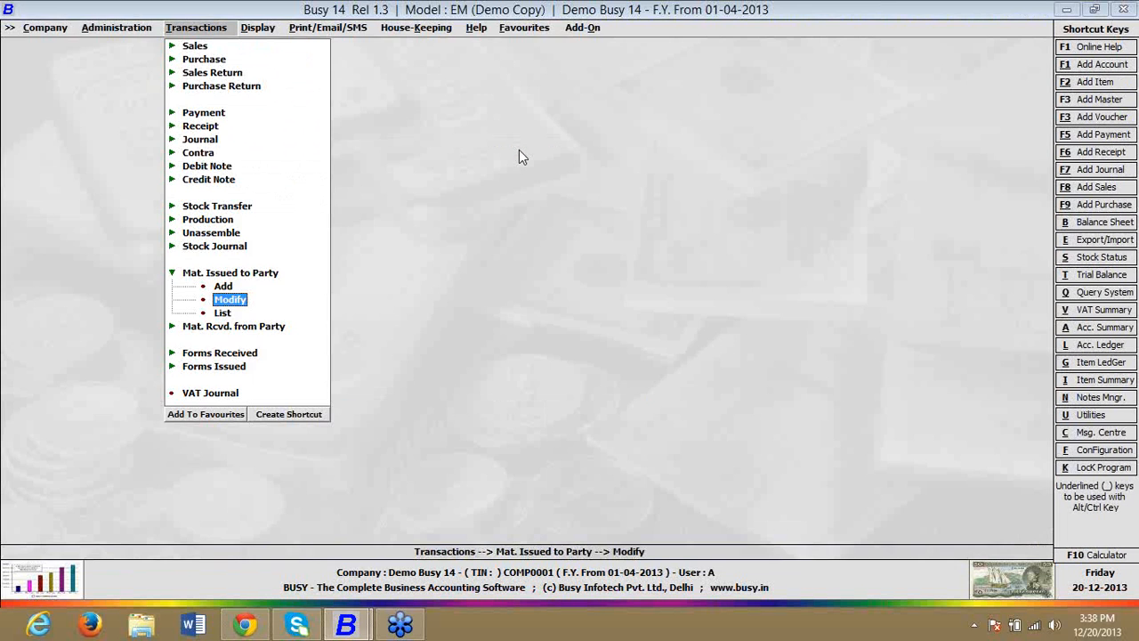
# Step: Open the TRANSPORT CHARGES bill sundry master for modification and examine its account head under Material Issue accounting
pyautogui.press('Left')
pyautogui.press('Down')
pyautogui.press('Return')
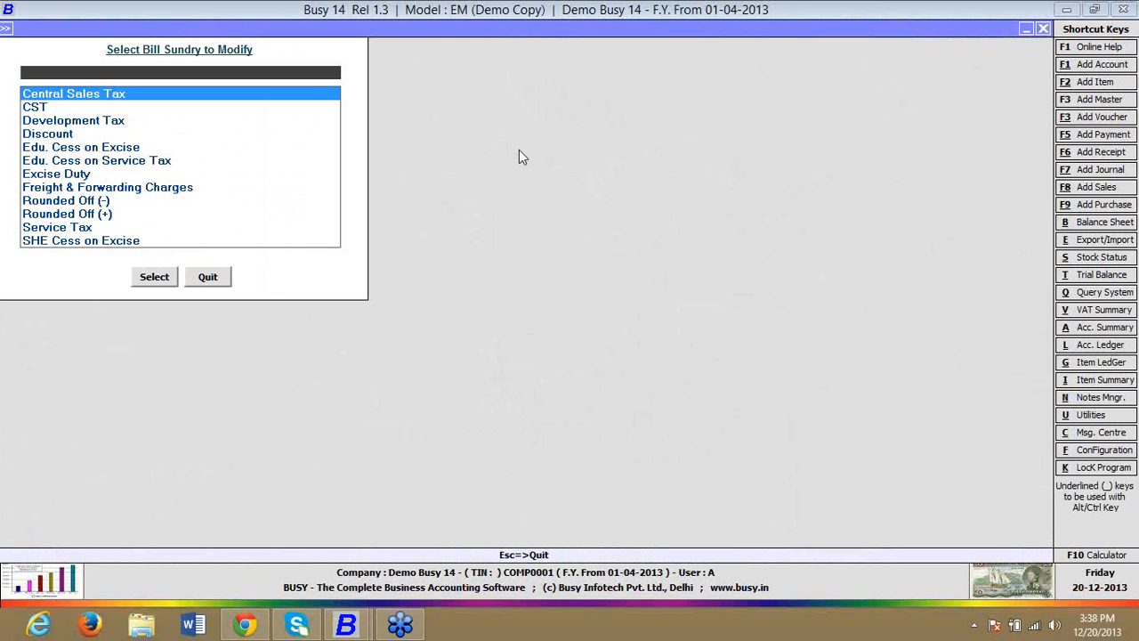
pyautogui.press('Return')
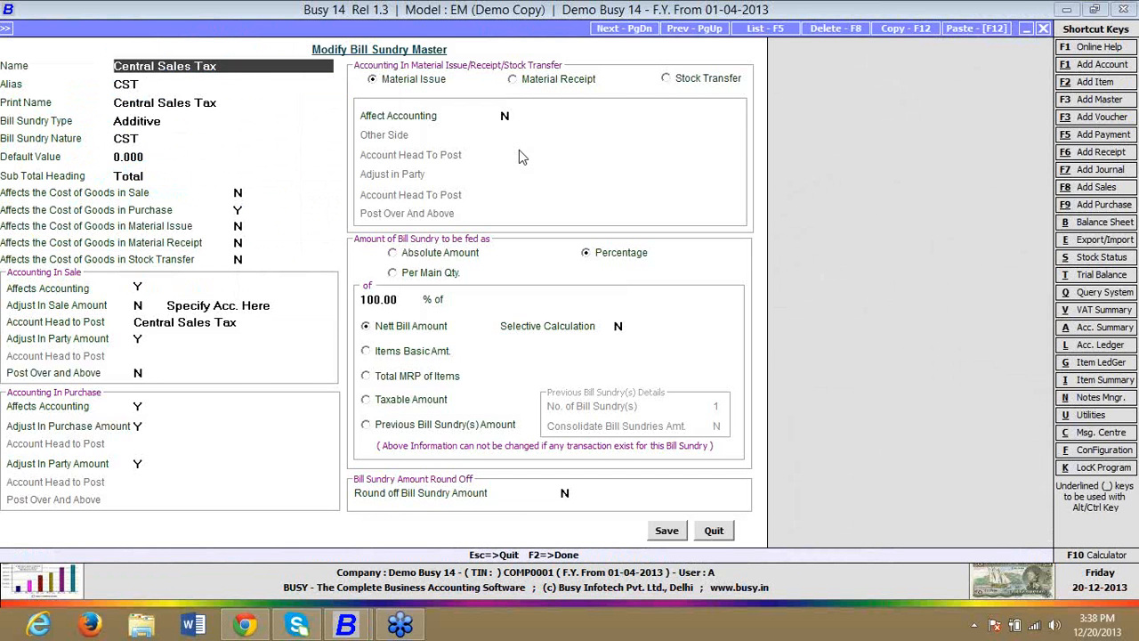
pyautogui.press('Escape')
pyautogui.press('Return')
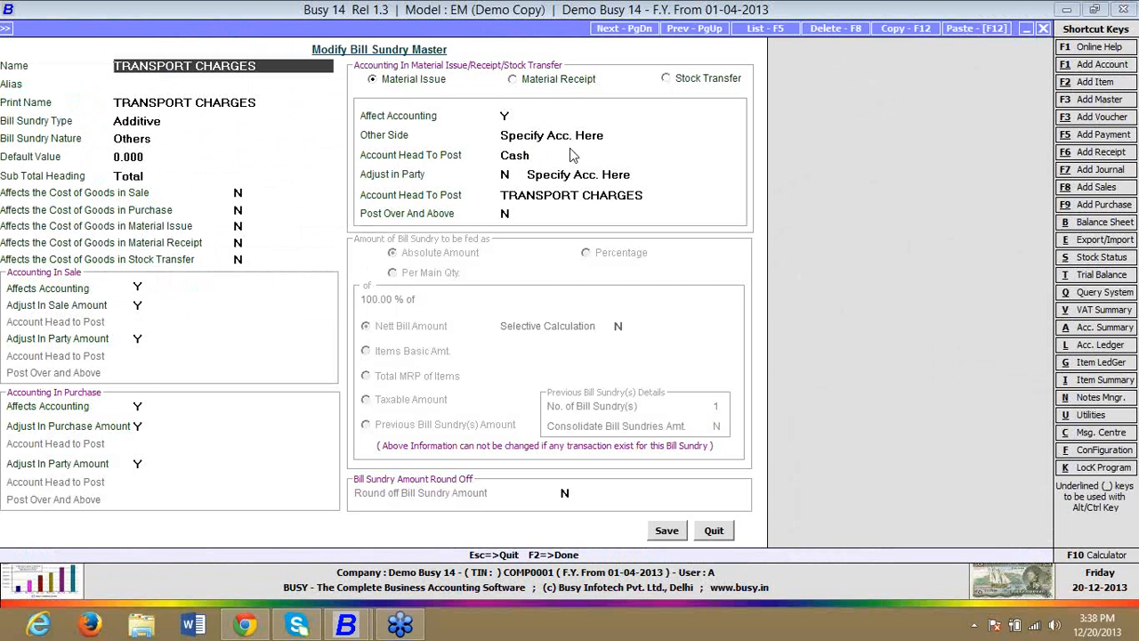
pyautogui.click(504, 195)
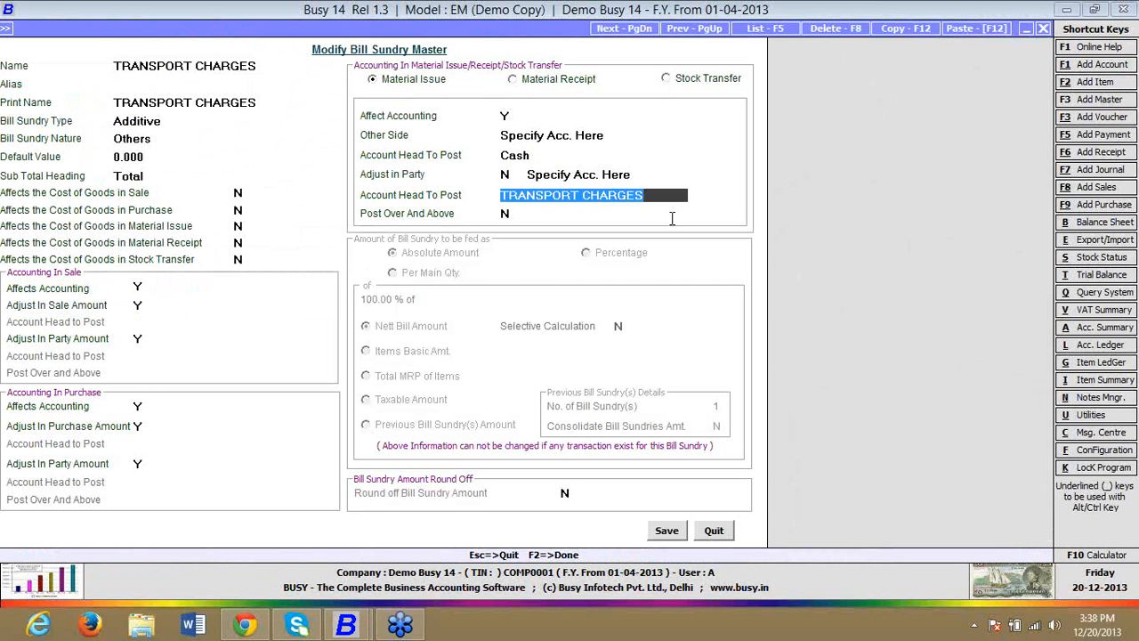
# Step: Try Affect Accounting as Y for Material Receipt, view the Adjust in Party account options, and set Affect Accounting back to N
pyautogui.click(552, 80)
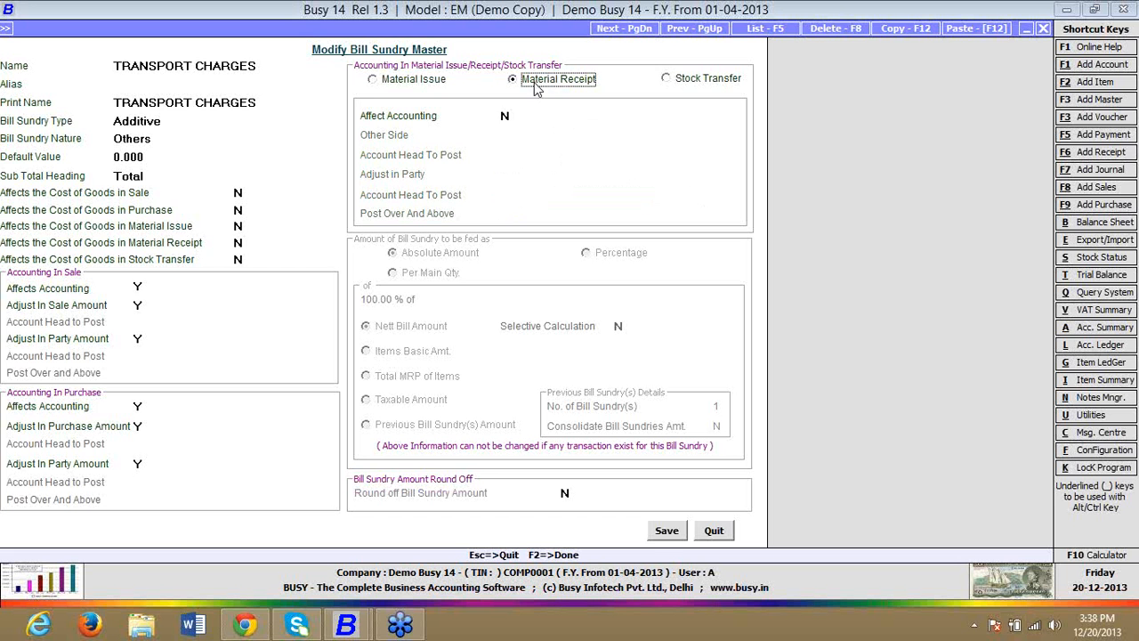
pyautogui.click(504, 115)
pyautogui.write('y')
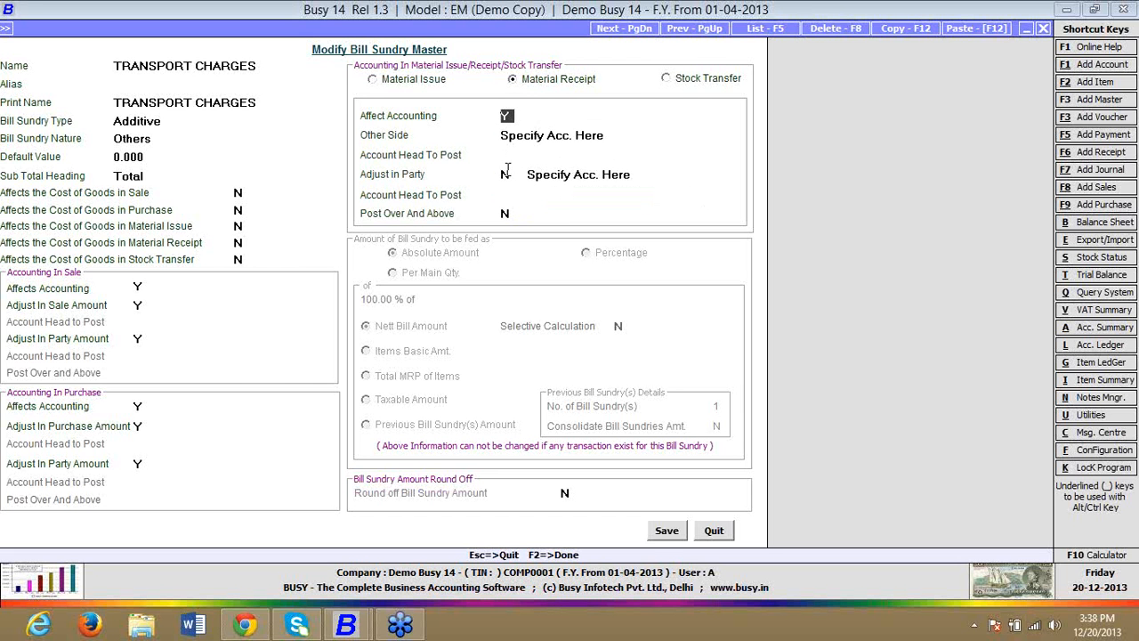
pyautogui.click(544, 176)
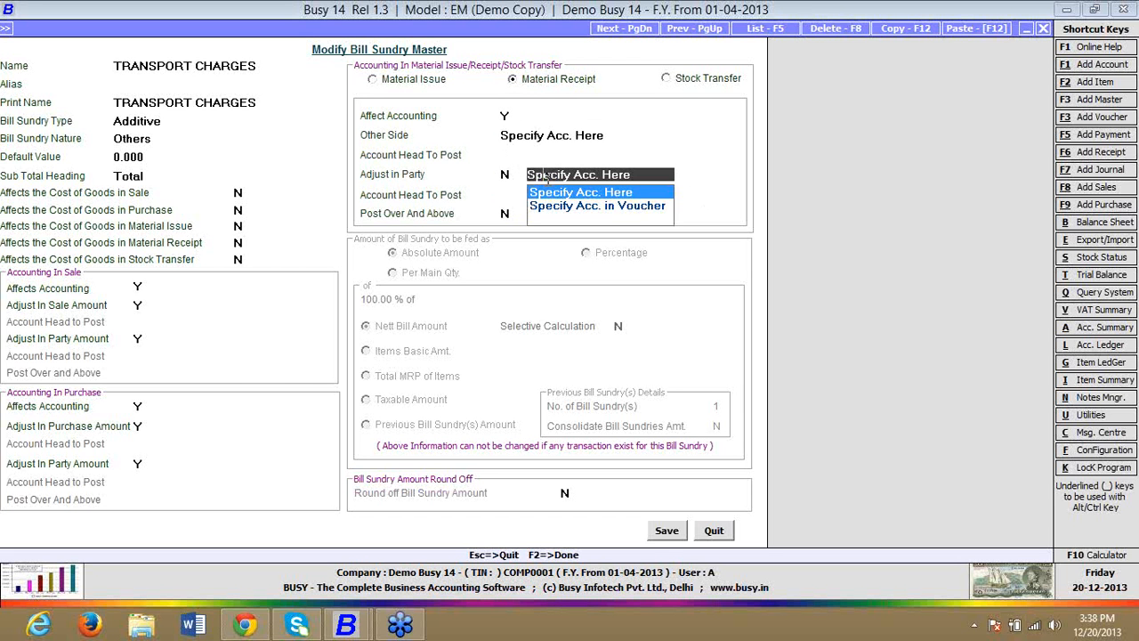
pyautogui.press('Return')
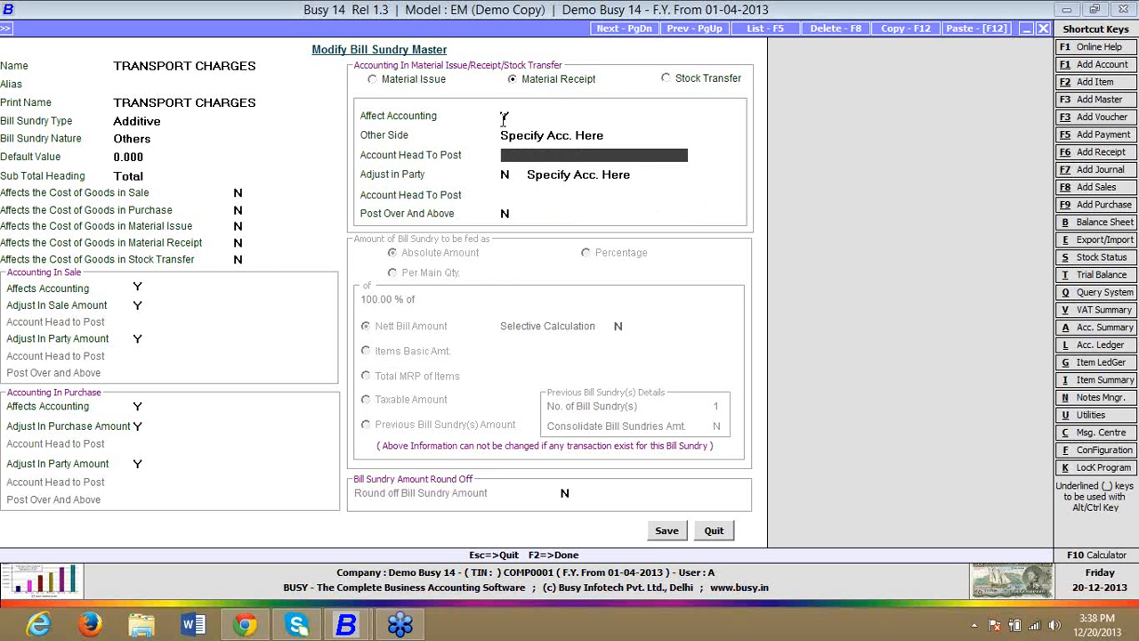
pyautogui.click(504, 117)
pyautogui.press('n')
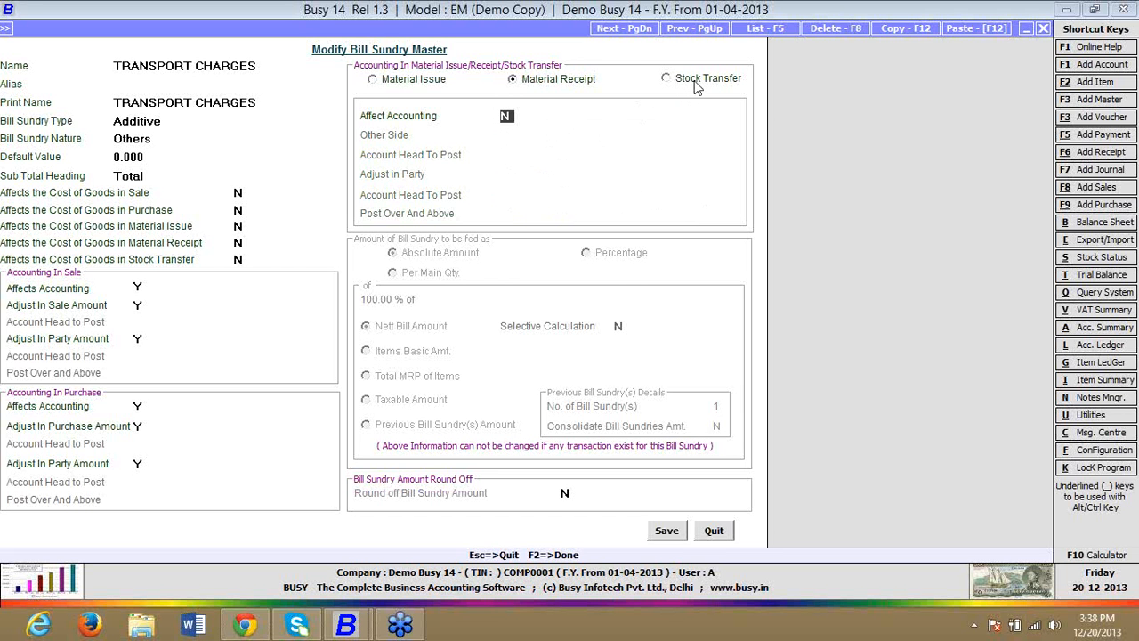
# Step: Try Affect Accounting as Y for Stock Transfer, and quit the bill sundry master without saving
pyautogui.click(696, 82)
pyautogui.click(511, 115)
pyautogui.press('y')
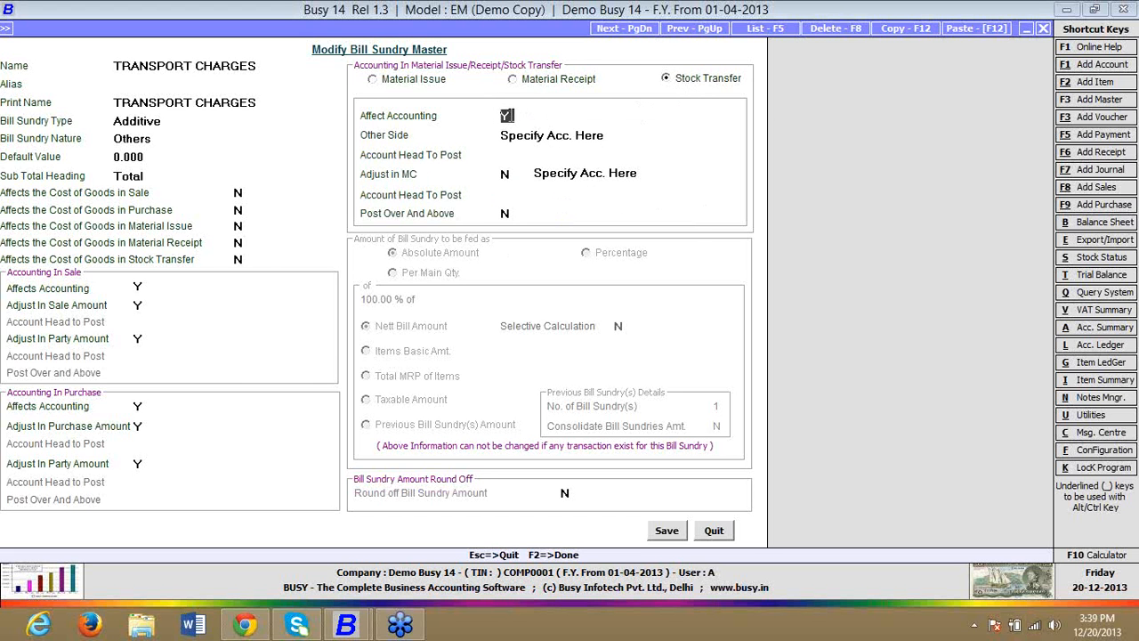
pyautogui.press('Escape')
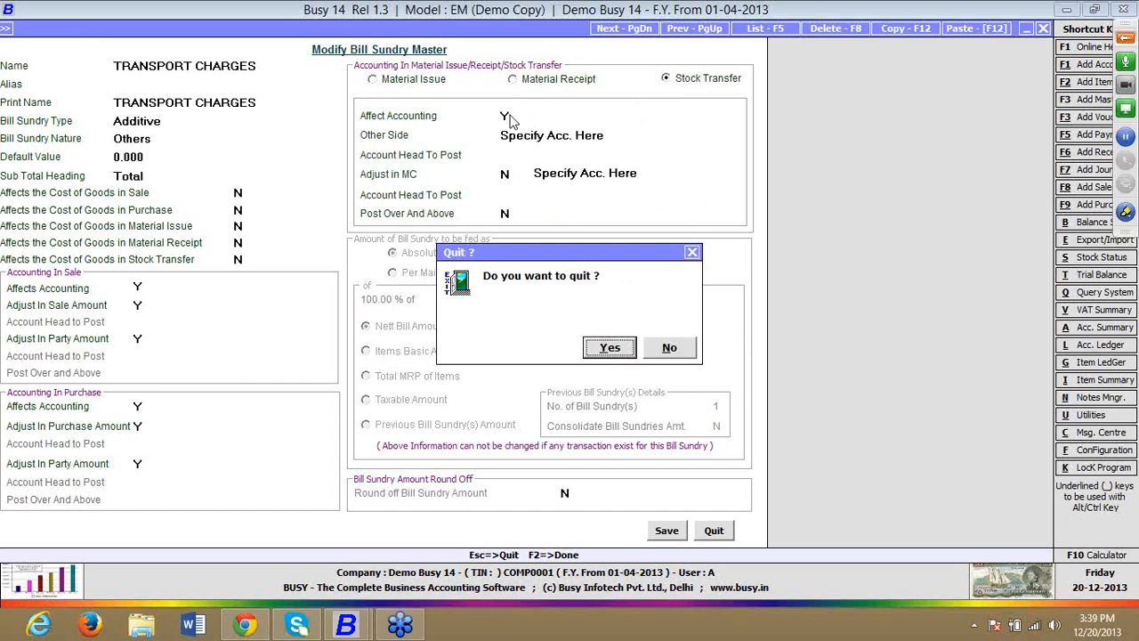
pyautogui.press('Return')
pyautogui.press('Escape')
# Step: Start a new Stock Transfer voucher in series Main dated 01-04-2013, with Main Store as the source material centre
pyautogui.press('Right')
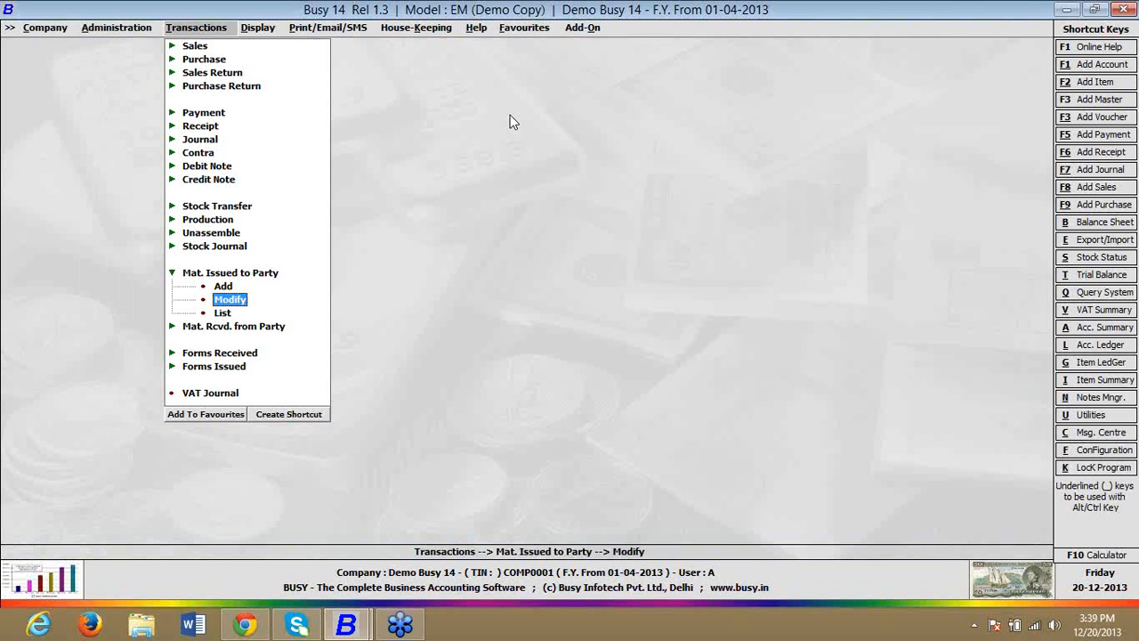
pyautogui.press('Down')
pyautogui.press('Up')
pyautogui.press('Up')
pyautogui.press('Up')
pyautogui.press('Up')
pyautogui.press('Up')
pyautogui.press('Up')
pyautogui.press('Up')
pyautogui.press('Right')
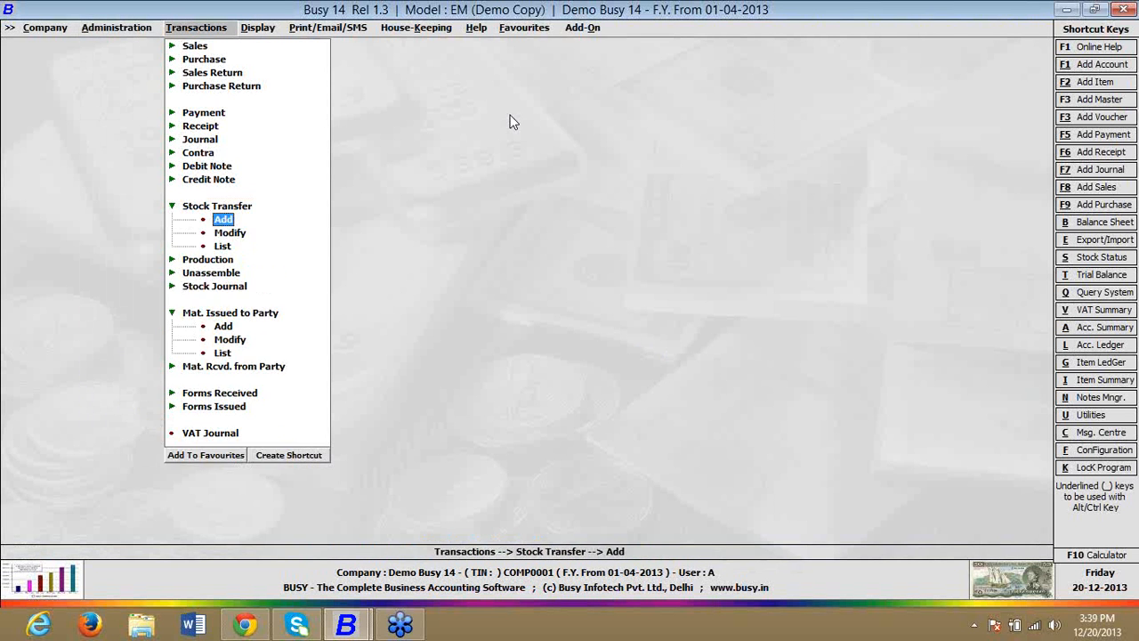
pyautogui.press('Return')
pyautogui.press('Return')
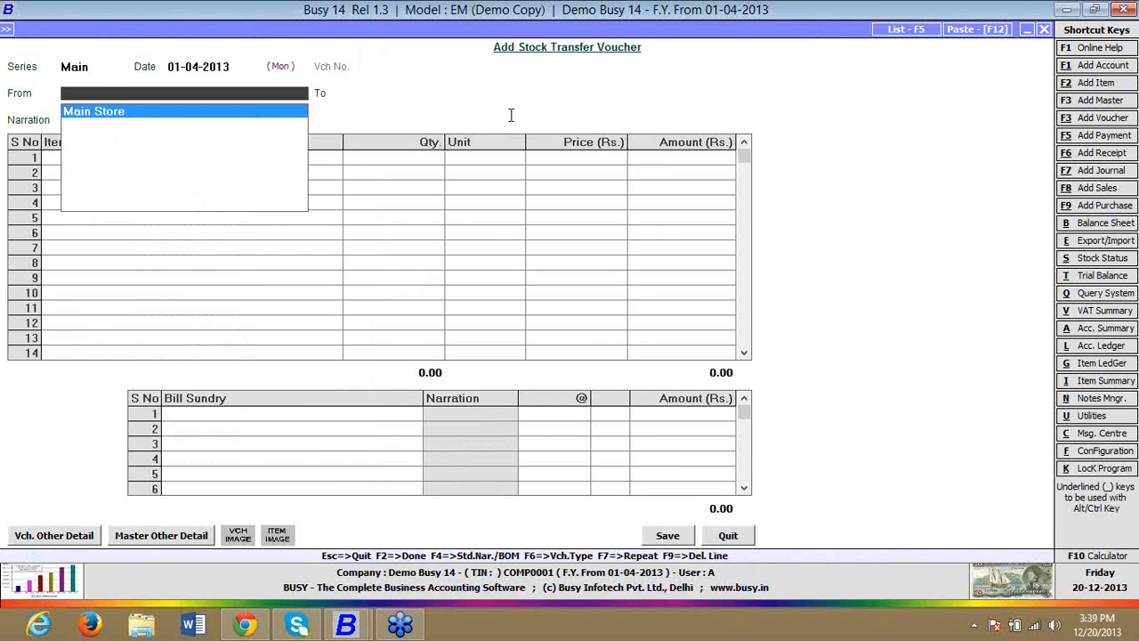
# Step: Add and save a material centre named BRANCH 1 in the Godowns group with stock account Stock, as the transfer's destination
pyautogui.press('Return')
pyautogui.press('F3')
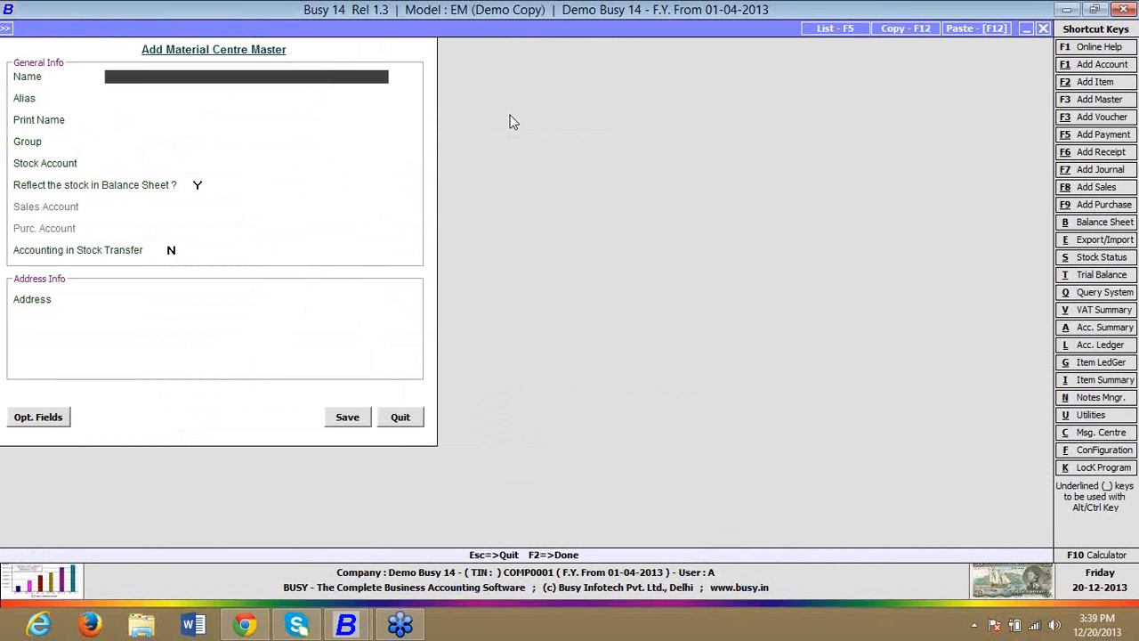
pyautogui.write('BRANCH 1')
pyautogui.press('Return')
pyautogui.press('Return')
pyautogui.press('Return')
pyautogui.press('Return')
pyautogui.press('Return')
pyautogui.press('Return')
pyautogui.press('Return')
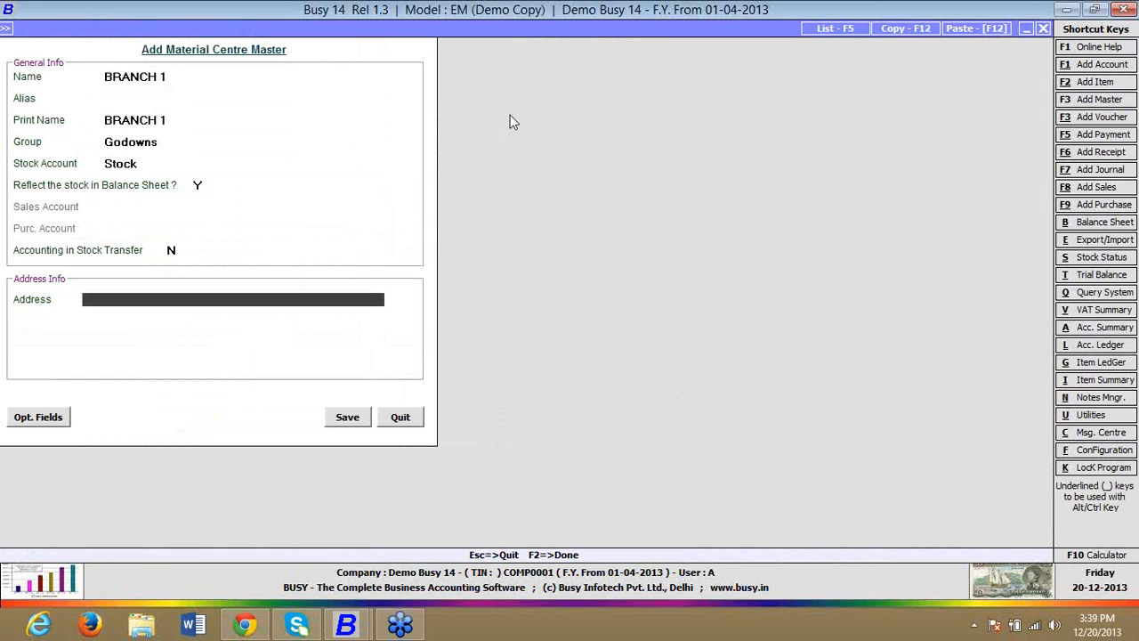
pyautogui.press('Return')
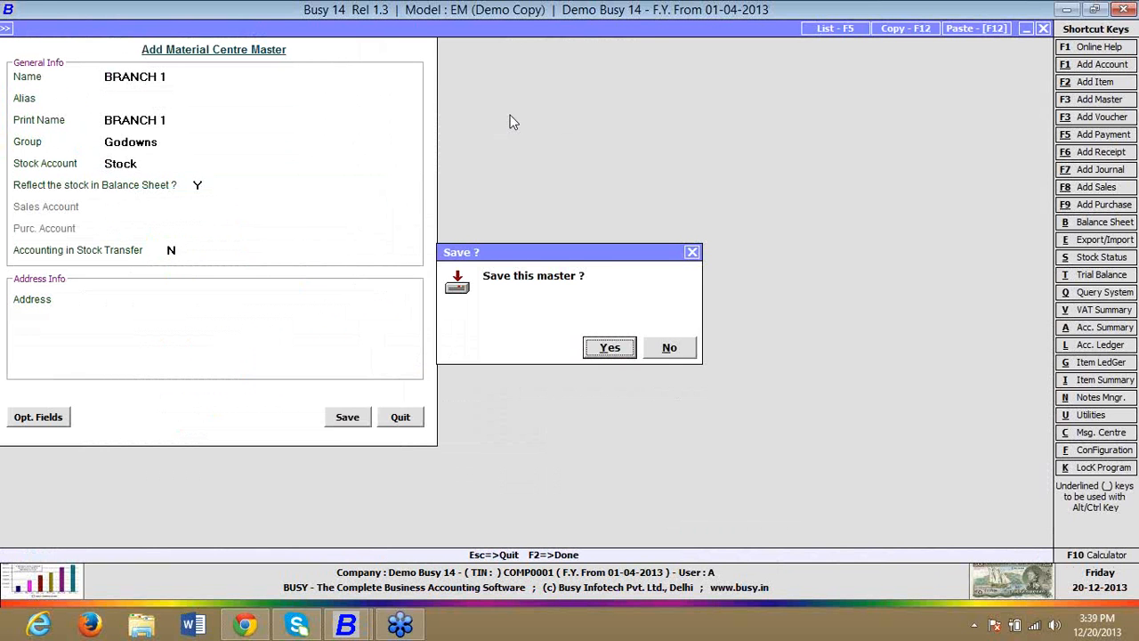
pyautogui.press('Return')
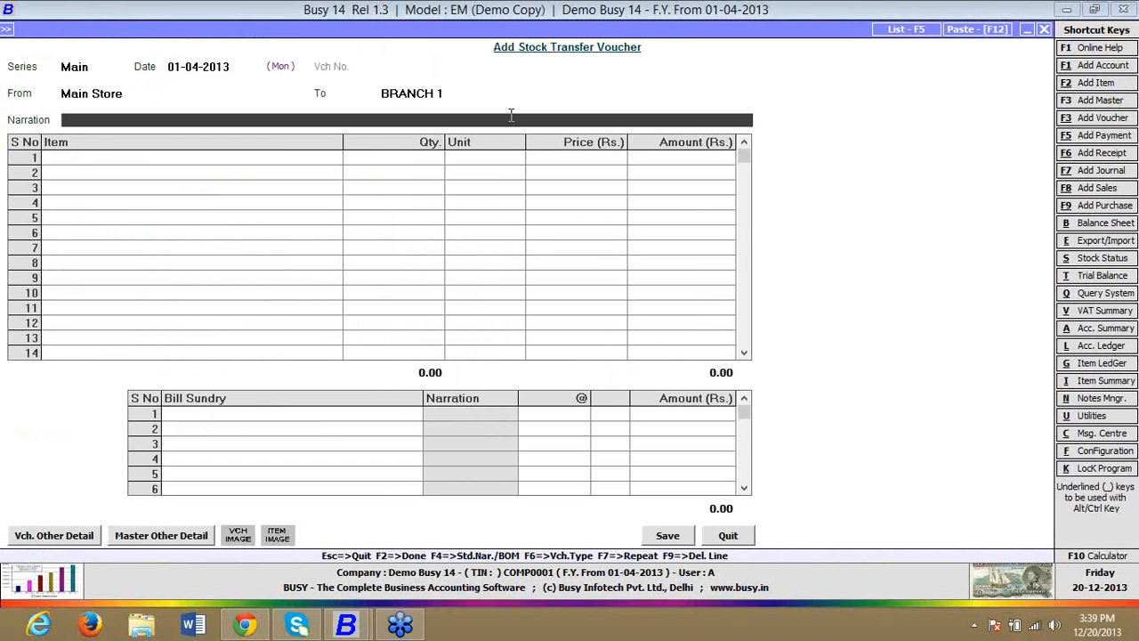
# Step: Review the voucher's source and destination material centres, and quit the Stock Transfer voucher without saving
pyautogui.click(152, 94)
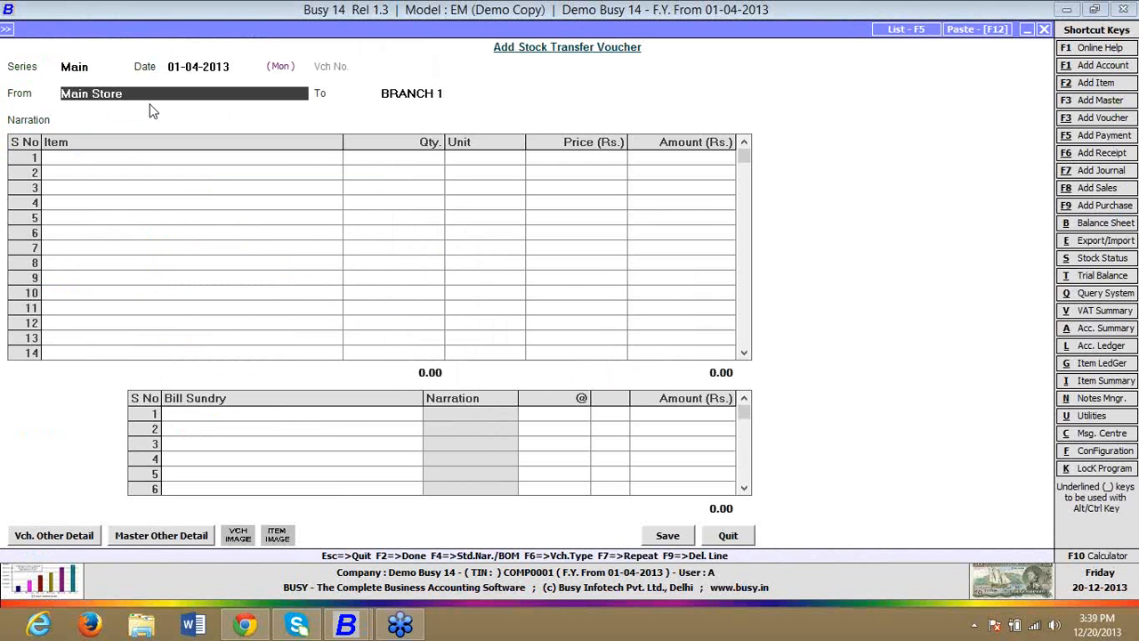
pyautogui.click(472, 100)
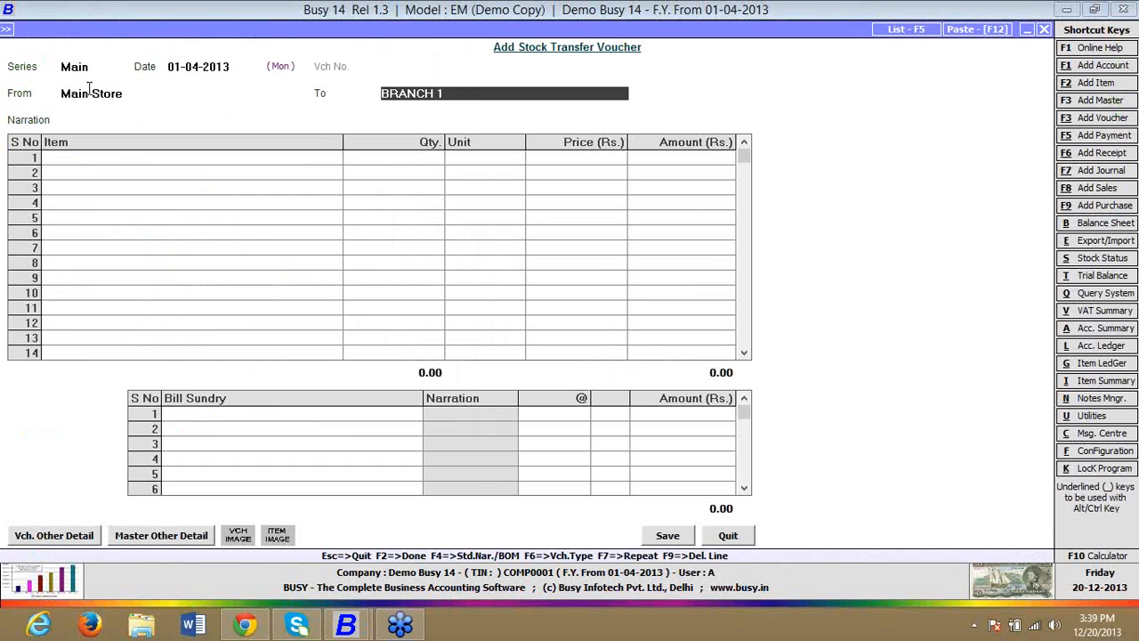
pyautogui.click(727, 536)
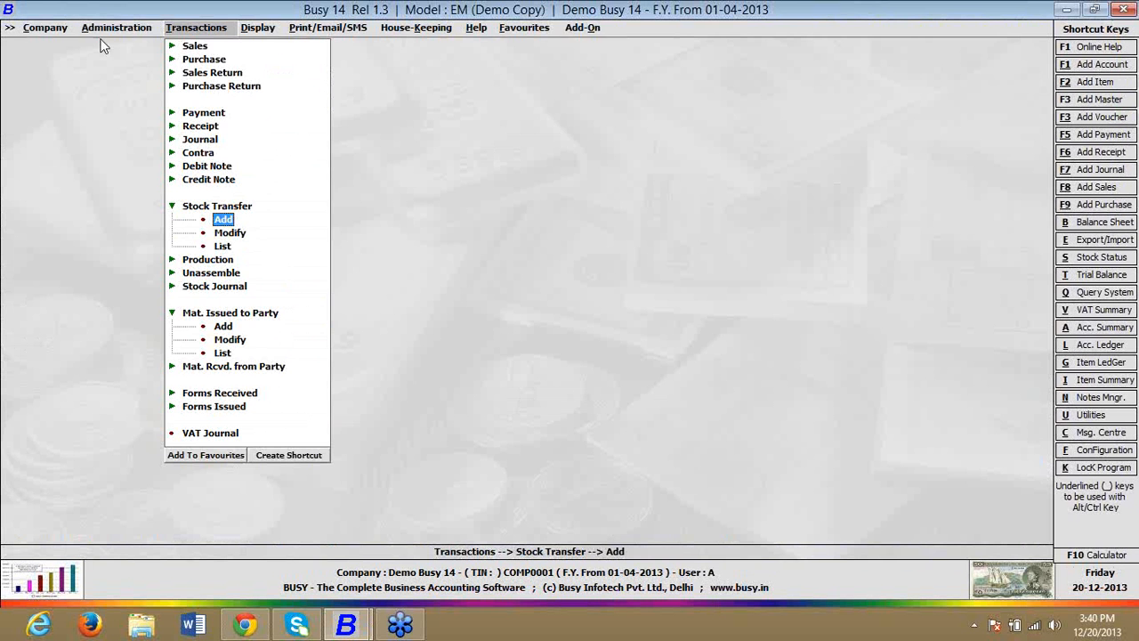
# Step: View the voucher configuration of the Stock Journal series Main, and close it without changes
pyautogui.click(119, 27)
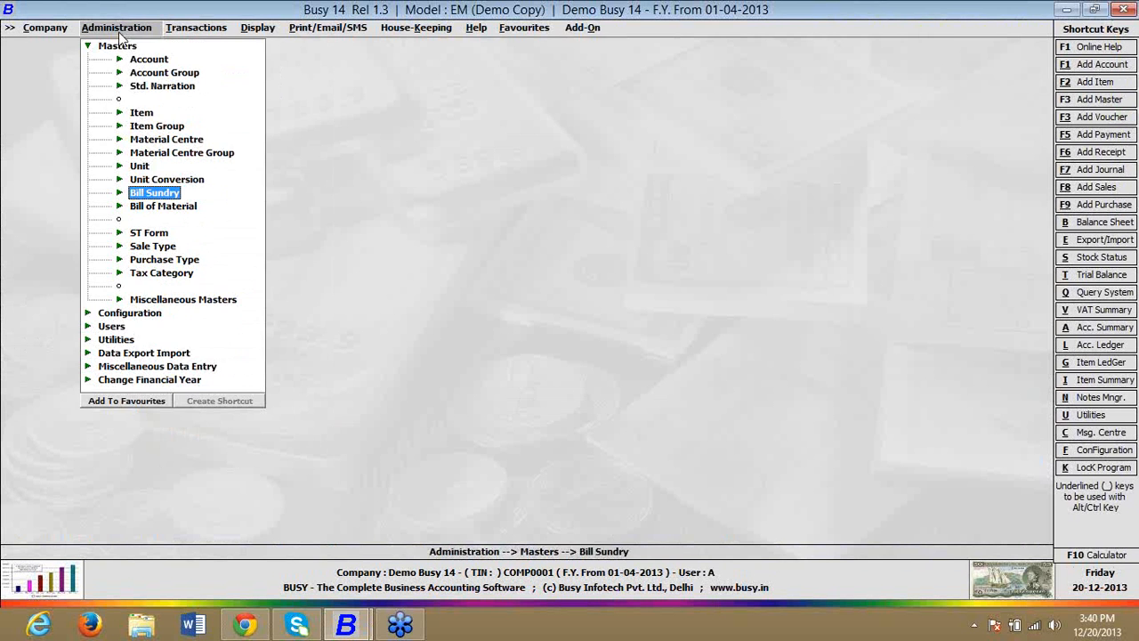
pyautogui.click(114, 315)
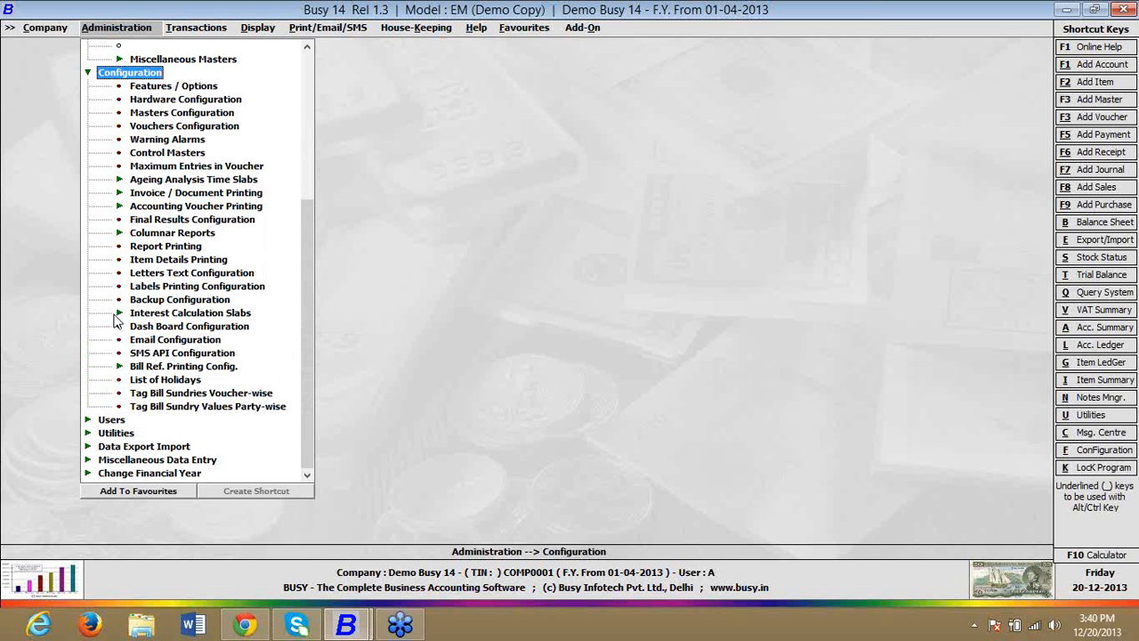
pyautogui.click(142, 127)
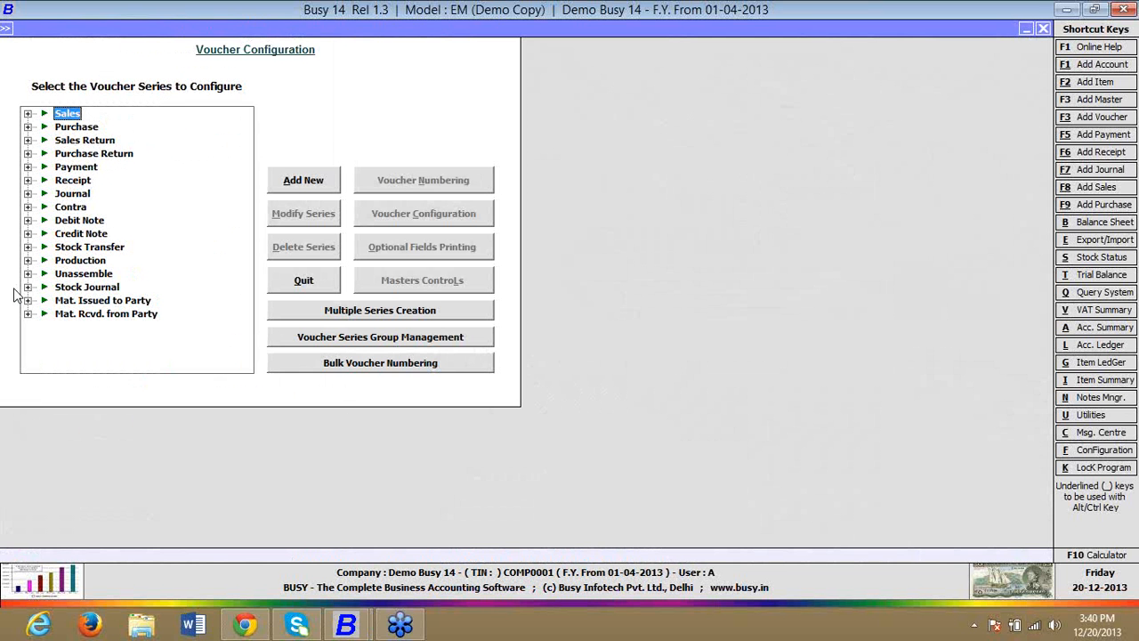
pyautogui.click(29, 287)
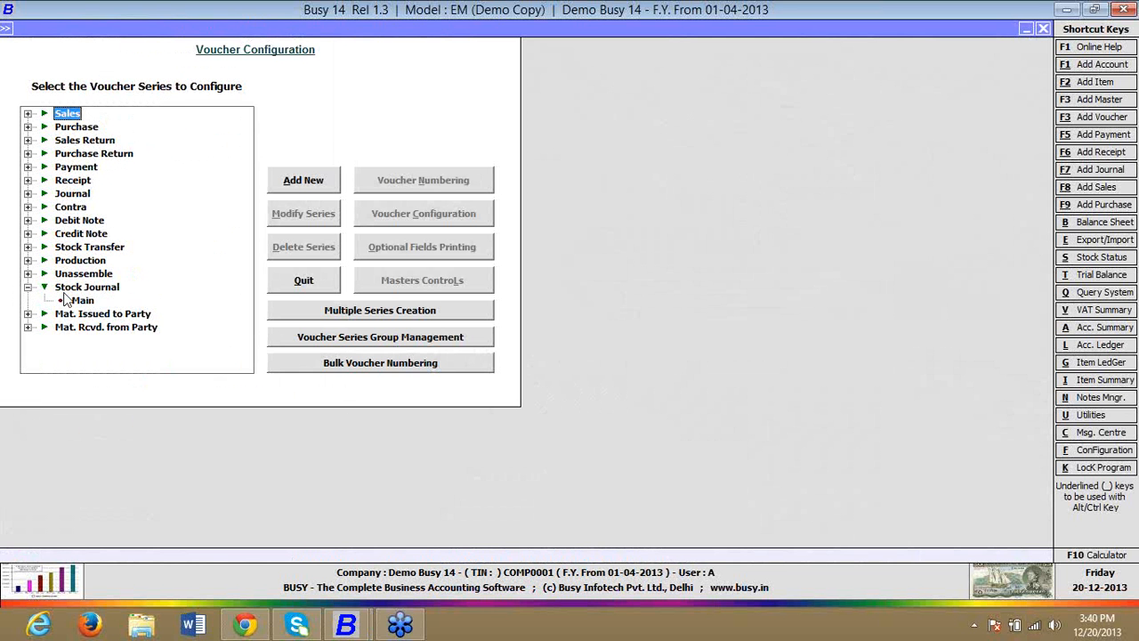
pyautogui.click(85, 301)
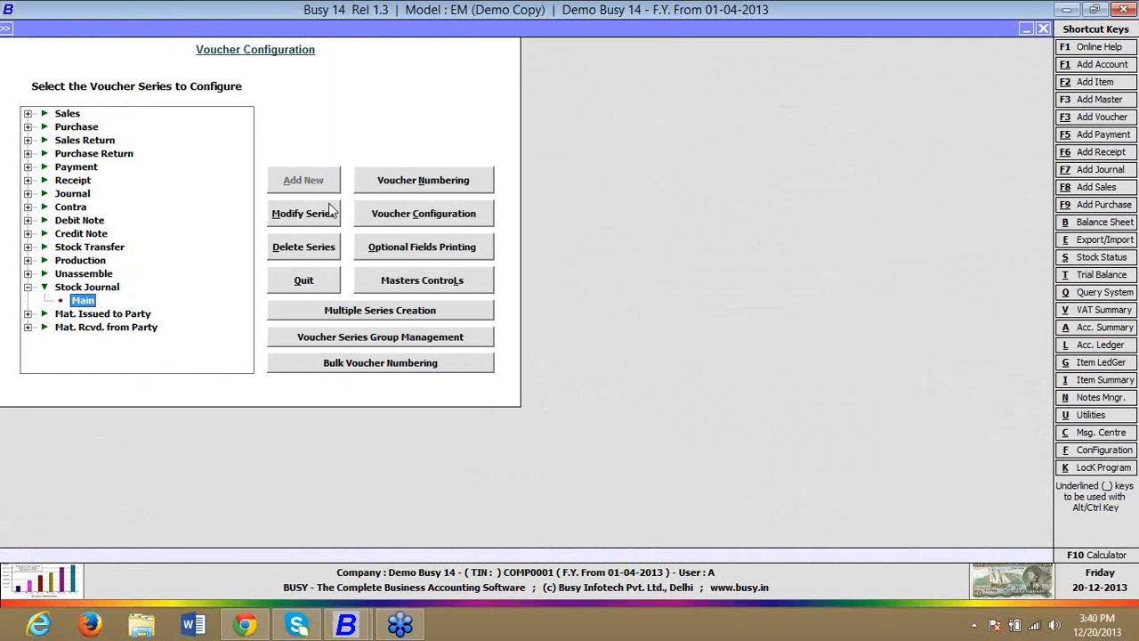
pyautogui.click(389, 214)
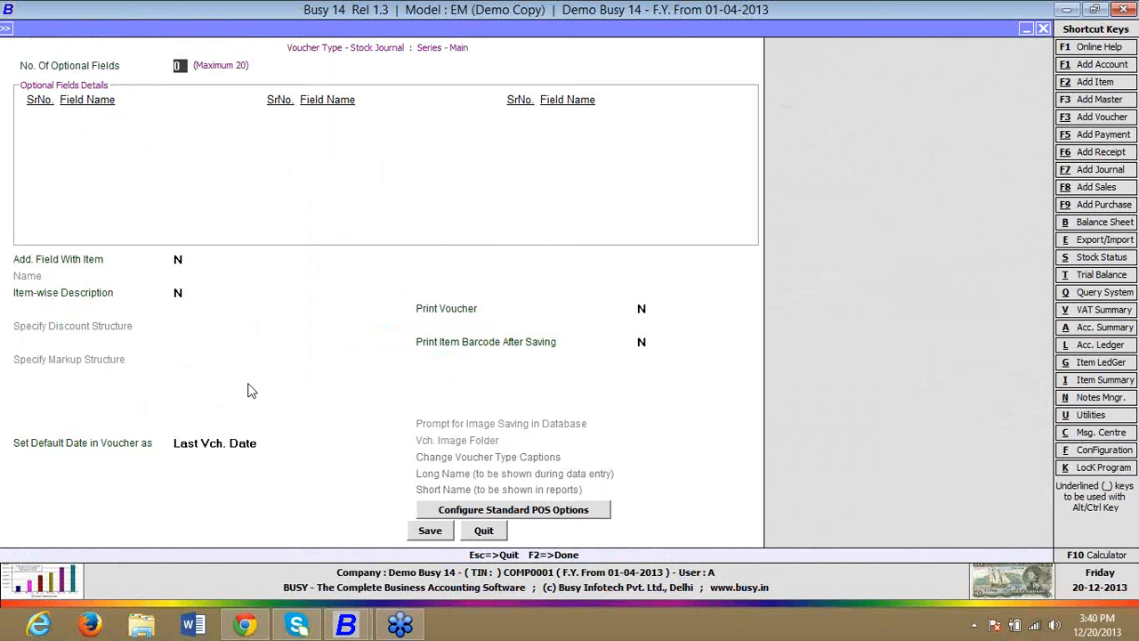
pyautogui.press('Escape')
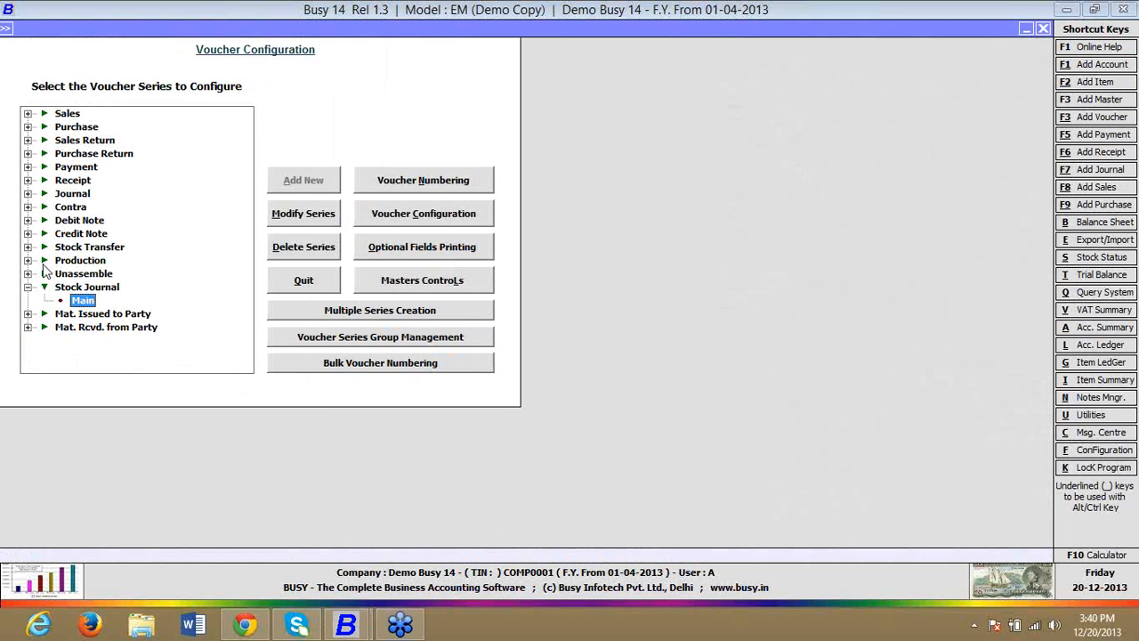
# Step: Set Accounting on Material Centre to Target MC for the Stock Transfer series Main, and save the voucher configuration
pyautogui.click(27, 247)
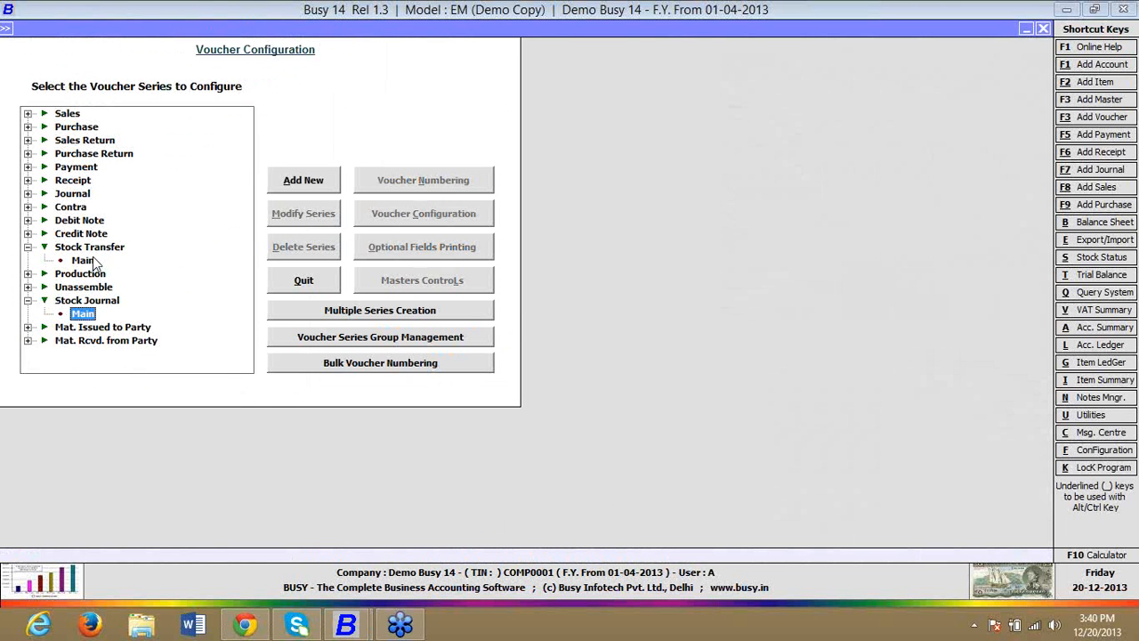
pyautogui.click(84, 260)
pyautogui.click(457, 223)
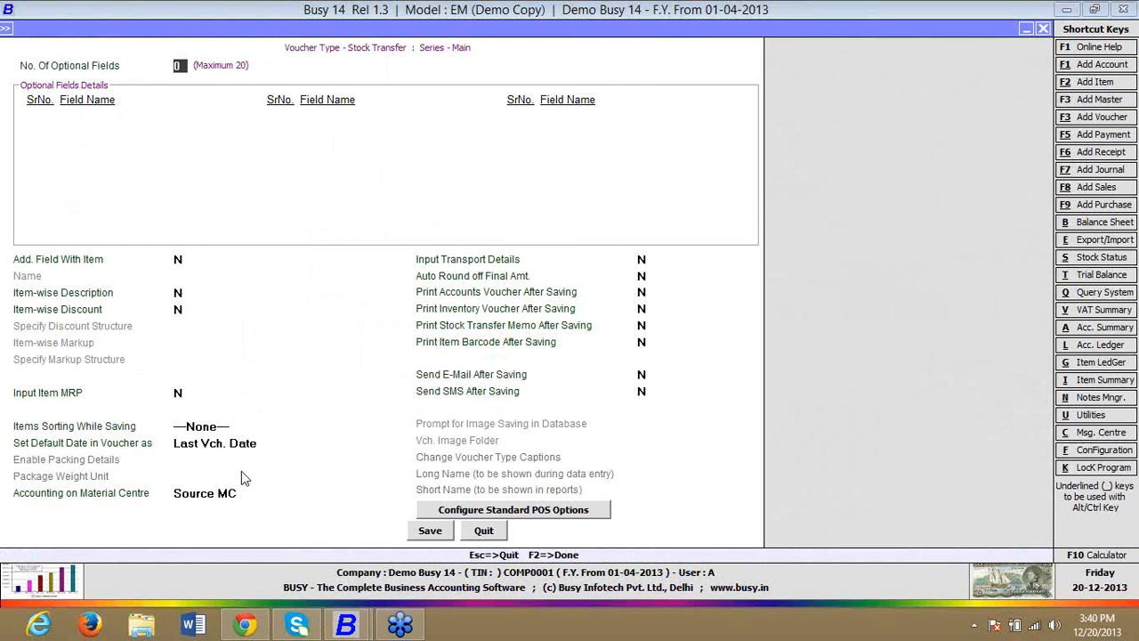
pyautogui.click(240, 493)
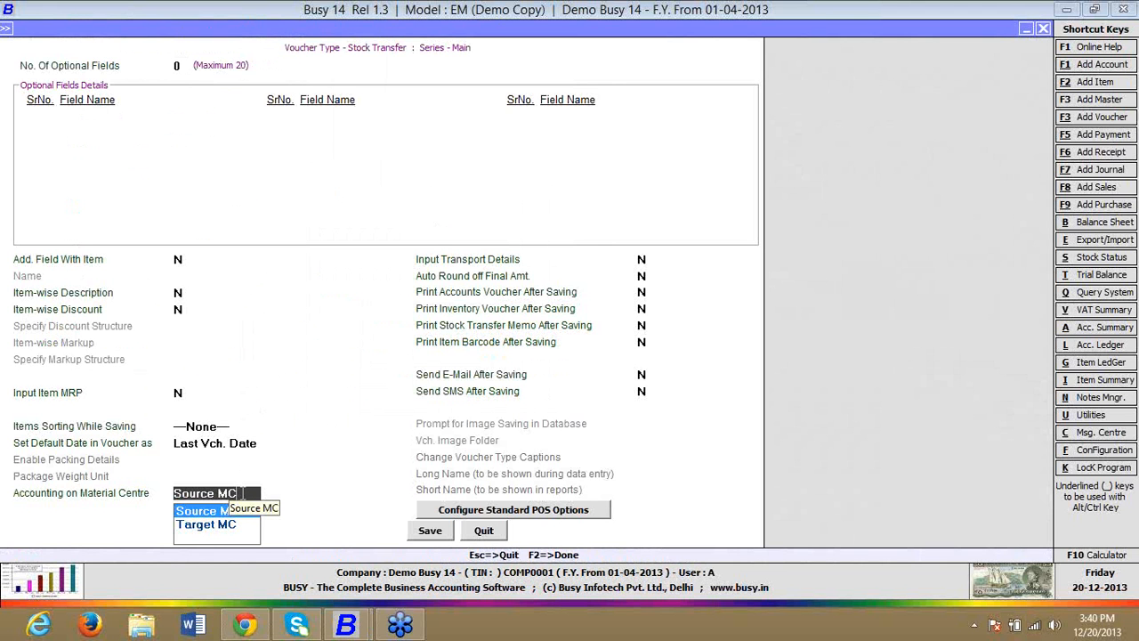
pyautogui.press('Down')
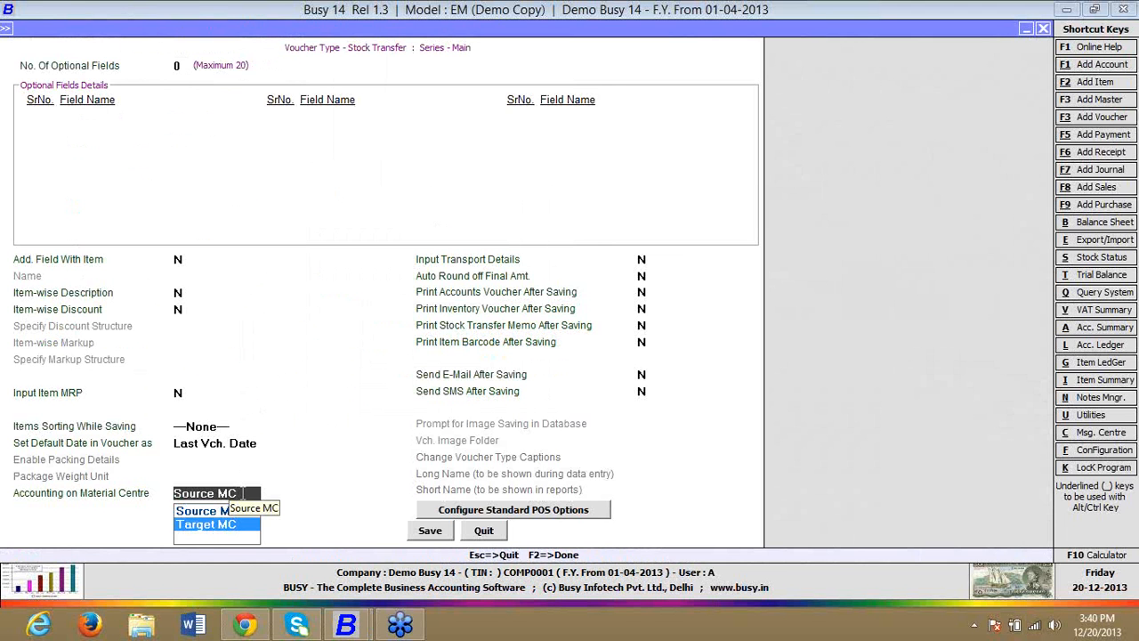
pyautogui.press('Up')
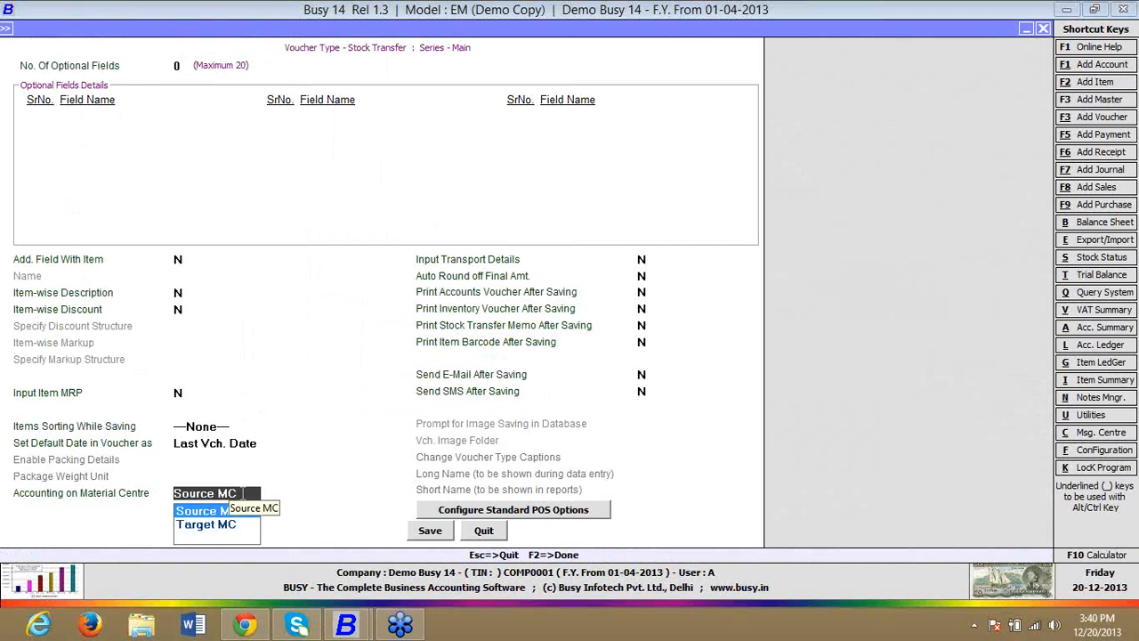
pyautogui.press('Down')
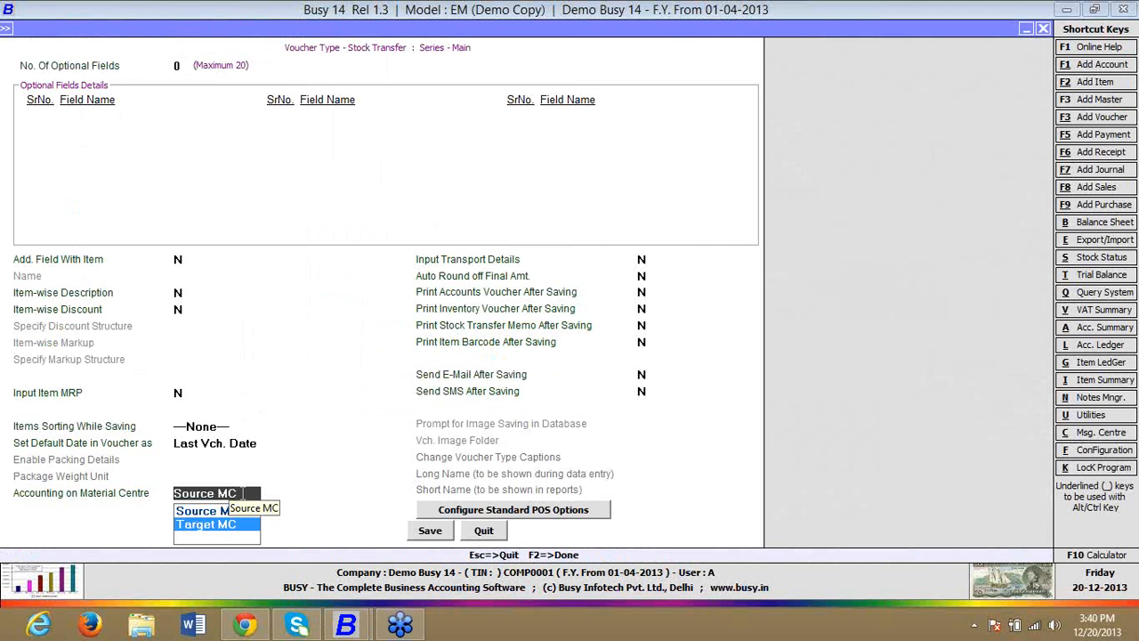
pyautogui.press('Up')
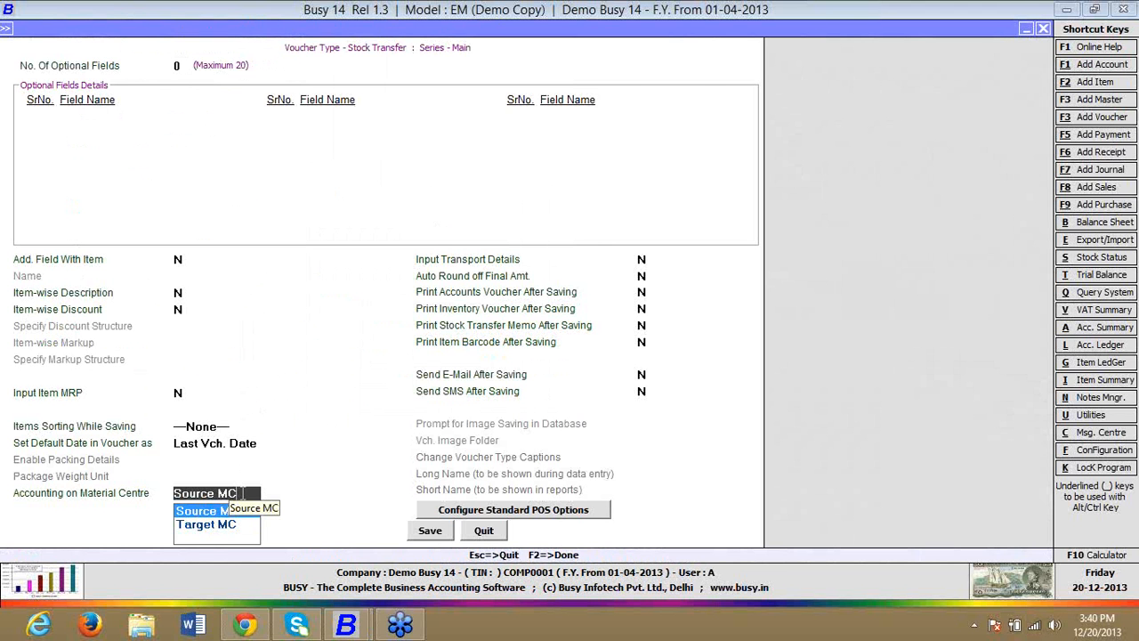
pyautogui.press('Down')
pyautogui.press('Return')
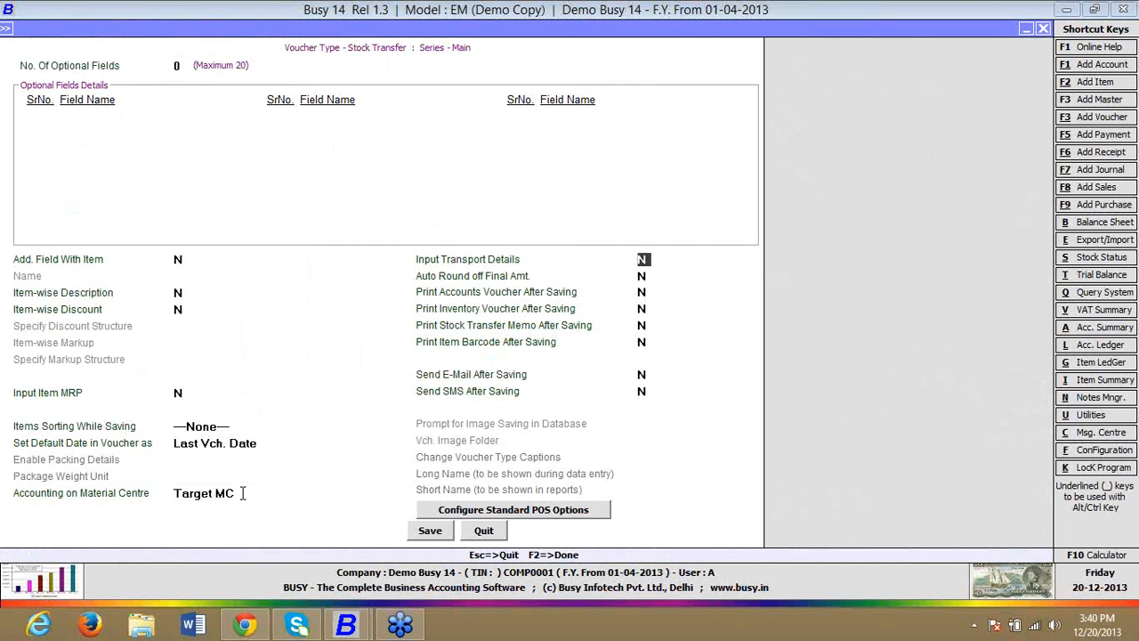
pyautogui.press('F2')
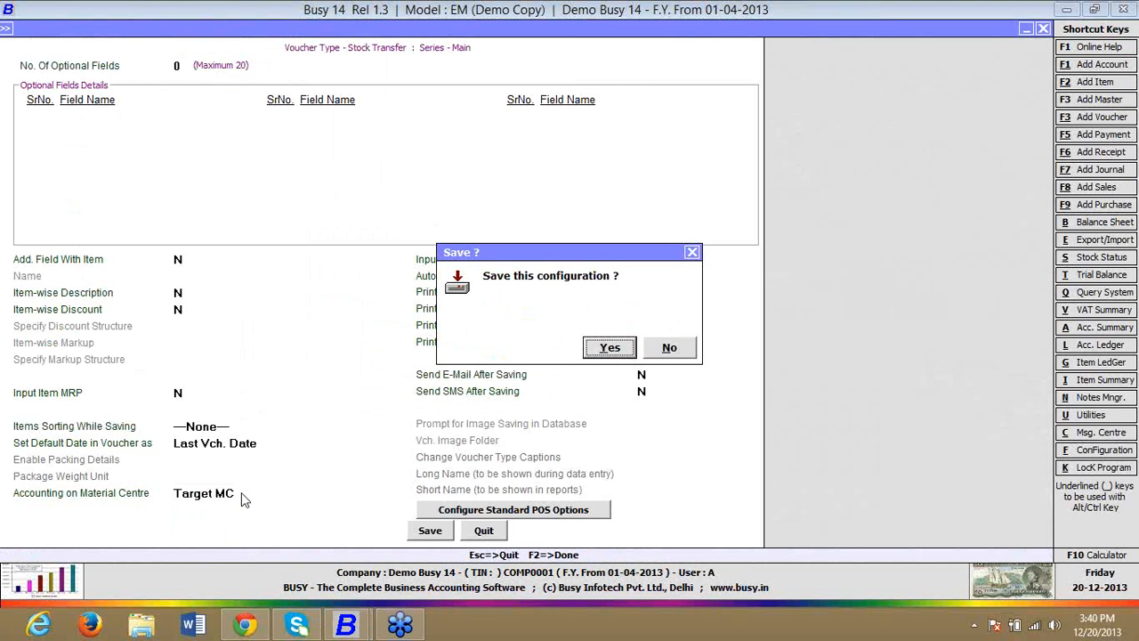
pyautogui.press('Return')
pyautogui.press('Escape')
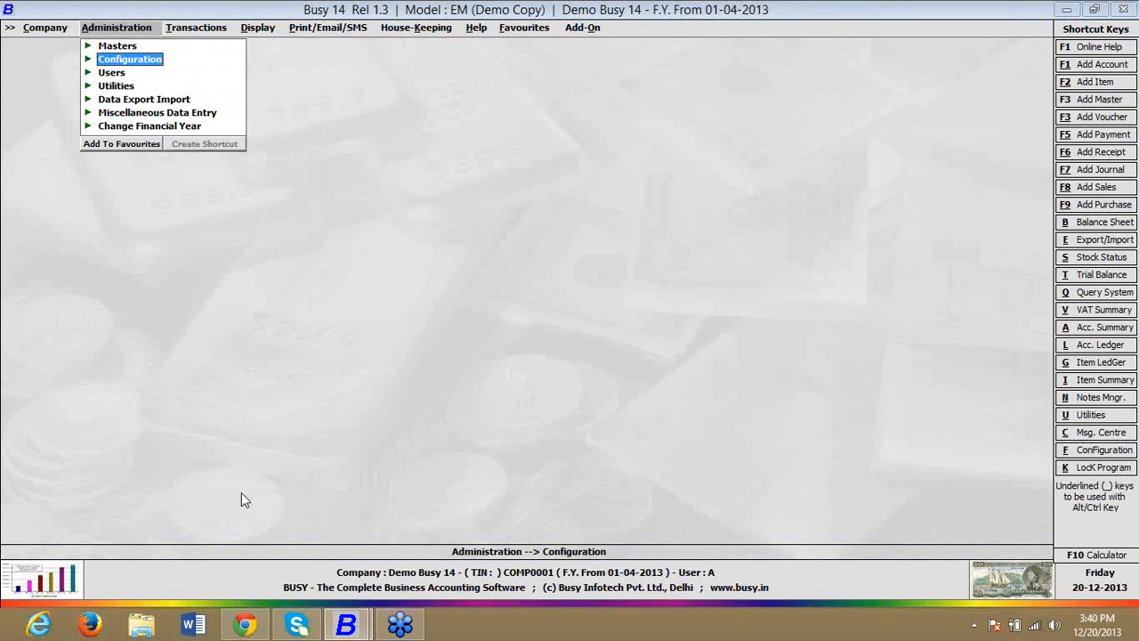
# Step: Open the BRANCH 1 material centre master for modification
pyautogui.press('Up')
pyautogui.press('Return')
pyautogui.press('Down')
pyautogui.press('Down')
pyautogui.press('Down')
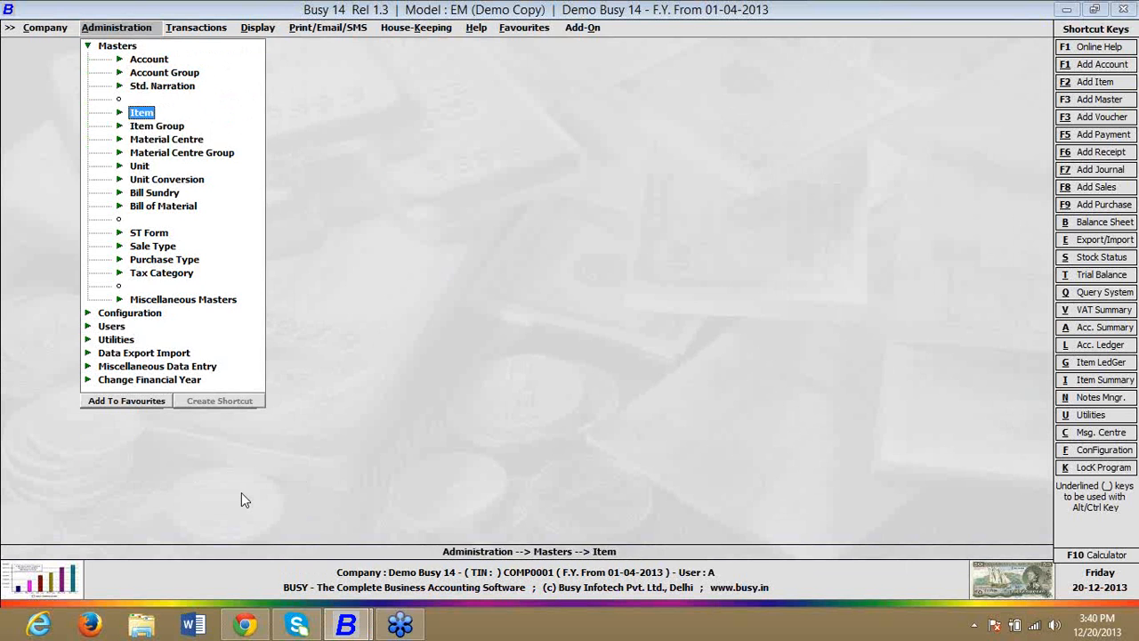
pyautogui.press('Down')
pyautogui.press('Down')
pyautogui.press('Return')
pyautogui.press('Down')
pyautogui.press('Return')
# Step: Set Accounting in Stock Transfer to Y for the BRANCH 1 material centre
pyautogui.press('Return')
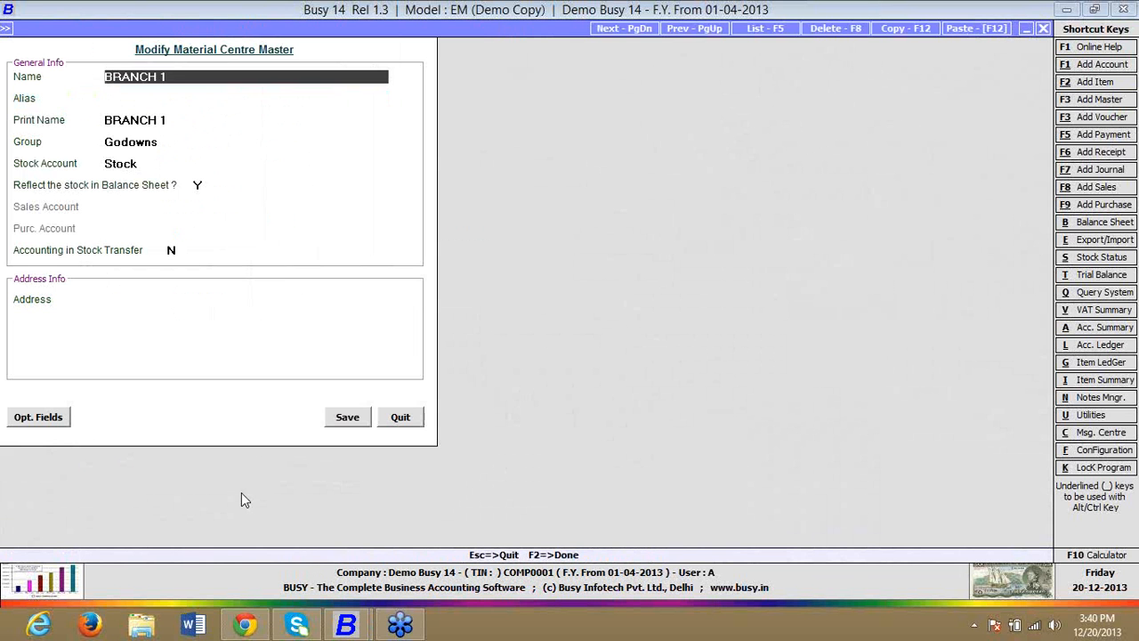
pyautogui.press('Return')
pyautogui.press('Return')
pyautogui.press('Return')
pyautogui.press('Return')
pyautogui.press('Return')
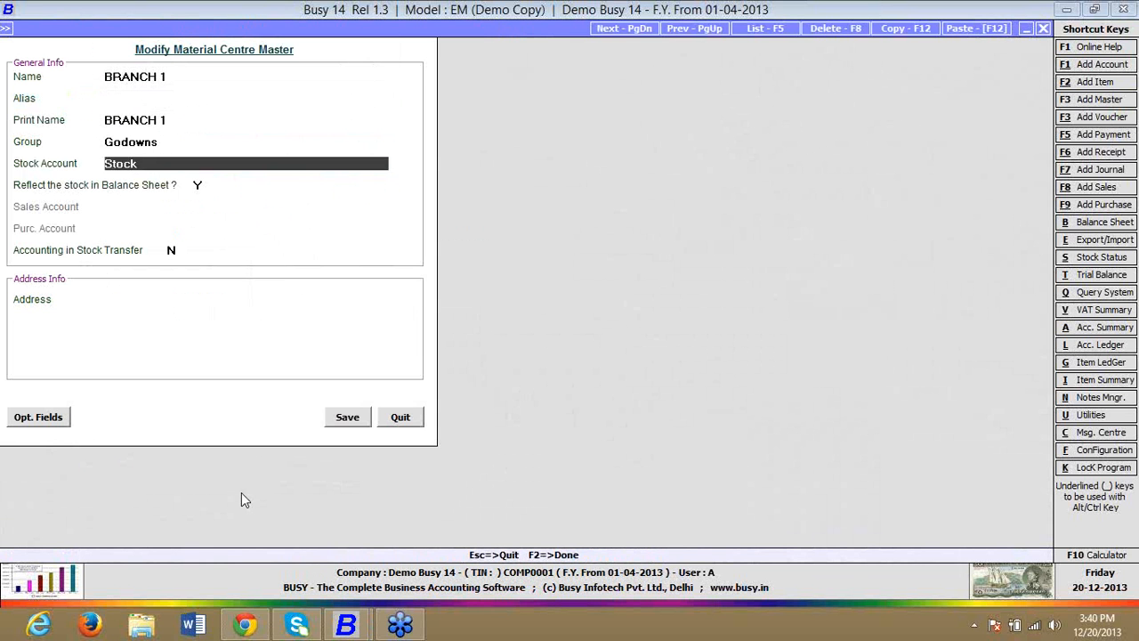
pyautogui.write('Y')
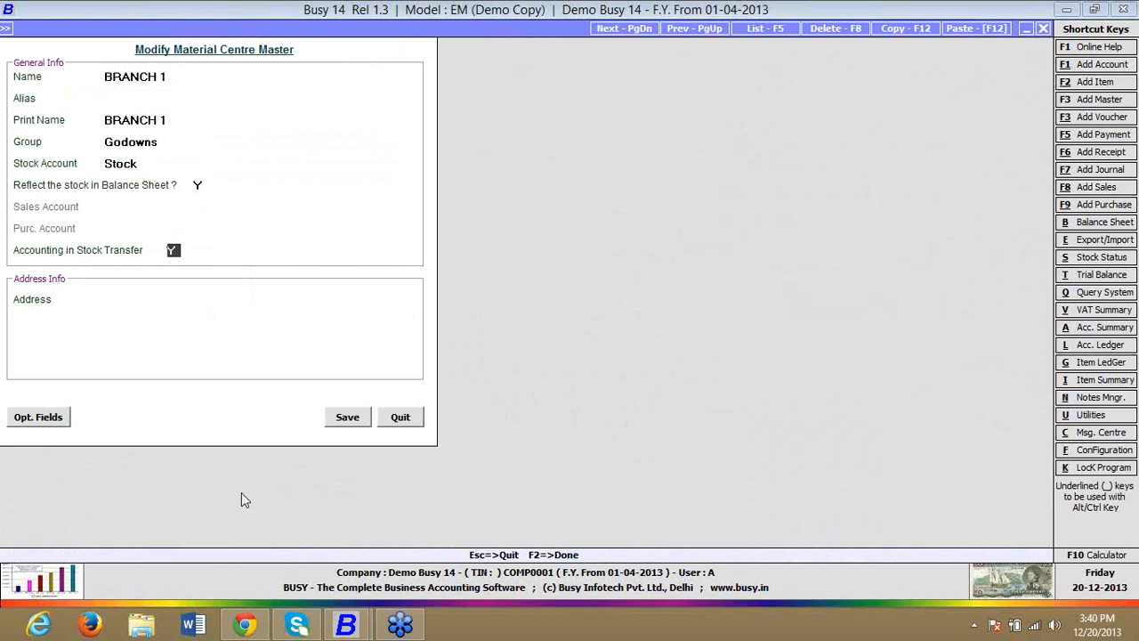
pyautogui.press('Return')
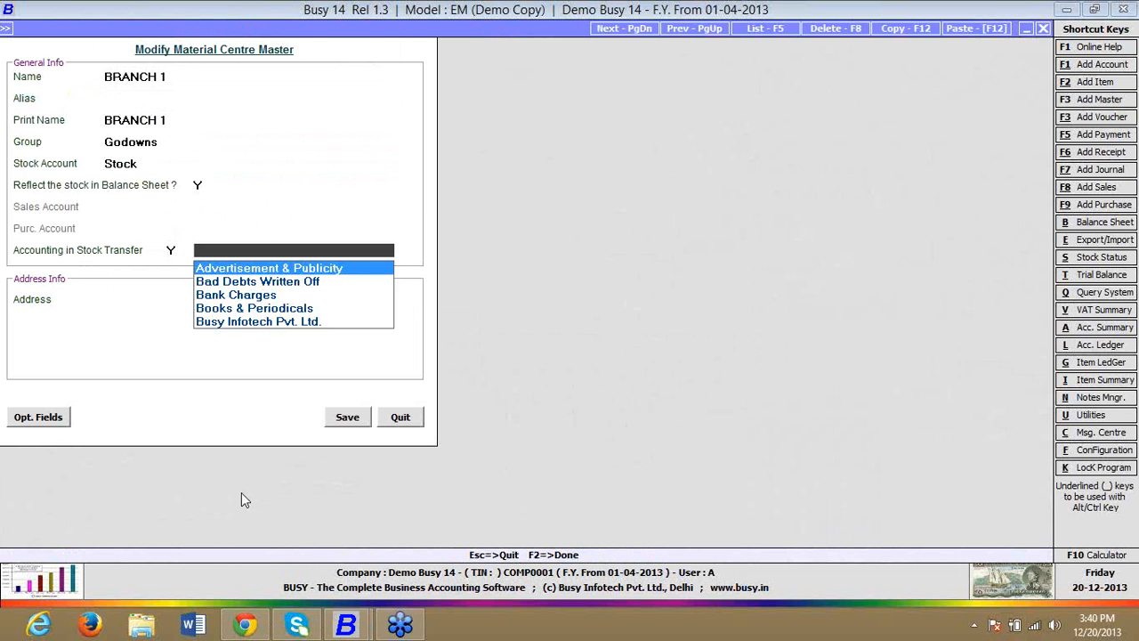
# Step: Add and save a new account named BRANCH 1 in the Sundry Debtors group as the material centre's stock transfer account
pyautogui.hotkey('alt', 'F1')
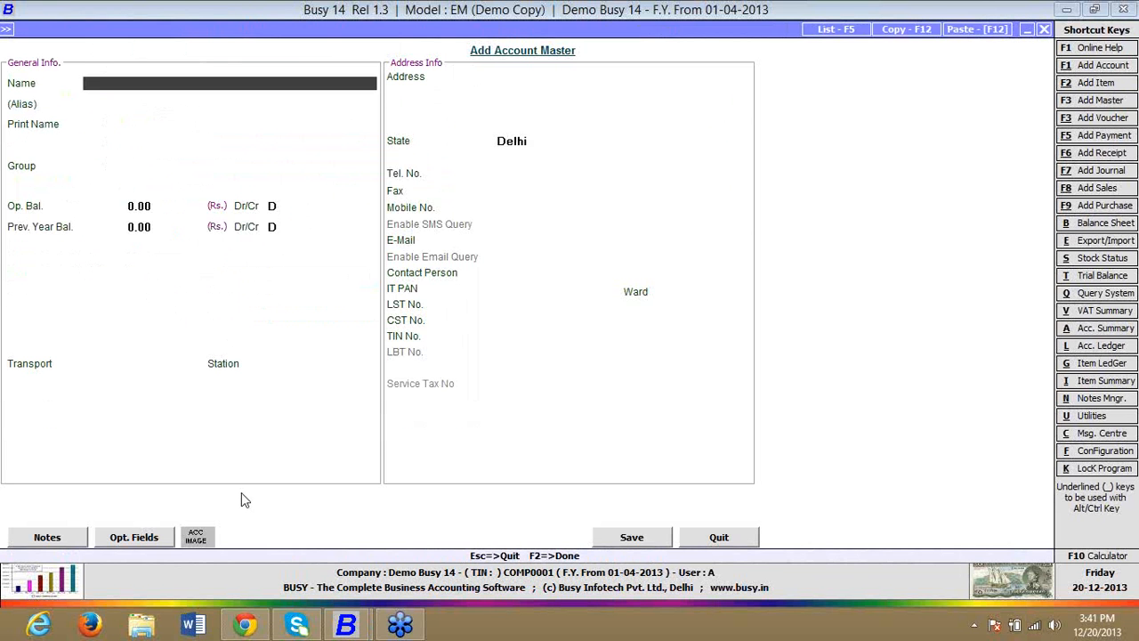
pyautogui.write('BRANCH 1')
pyautogui.press('Return')
pyautogui.press('Return')
pyautogui.press('Return')
pyautogui.write('SUN')
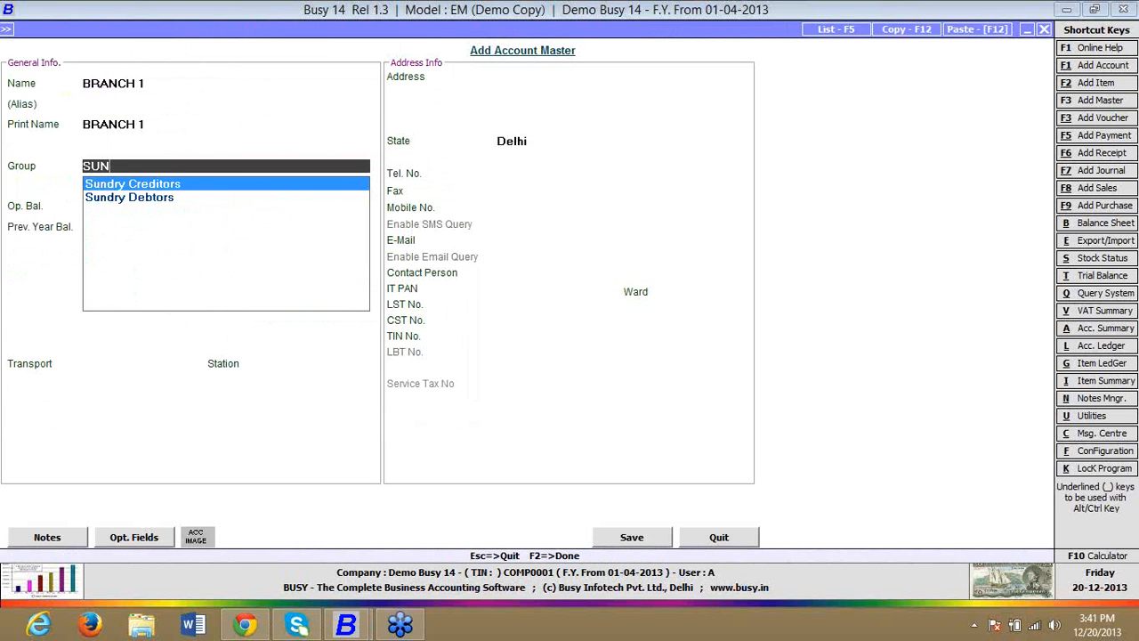
pyautogui.press('Down')
pyautogui.press('Return')
pyautogui.press('F2')
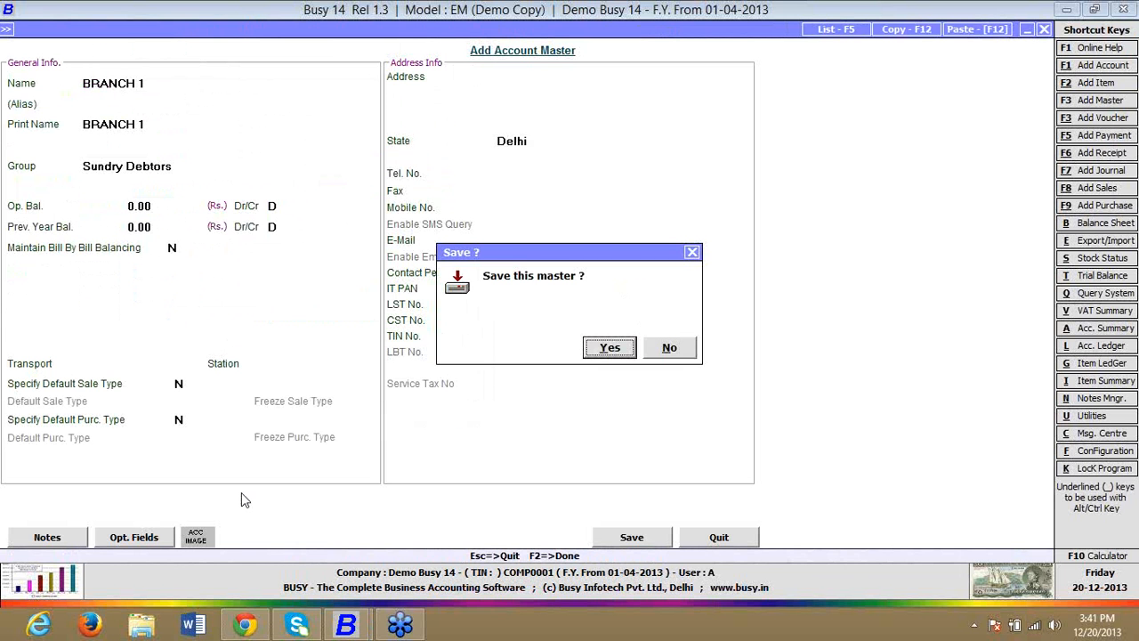
pyautogui.press('Return')
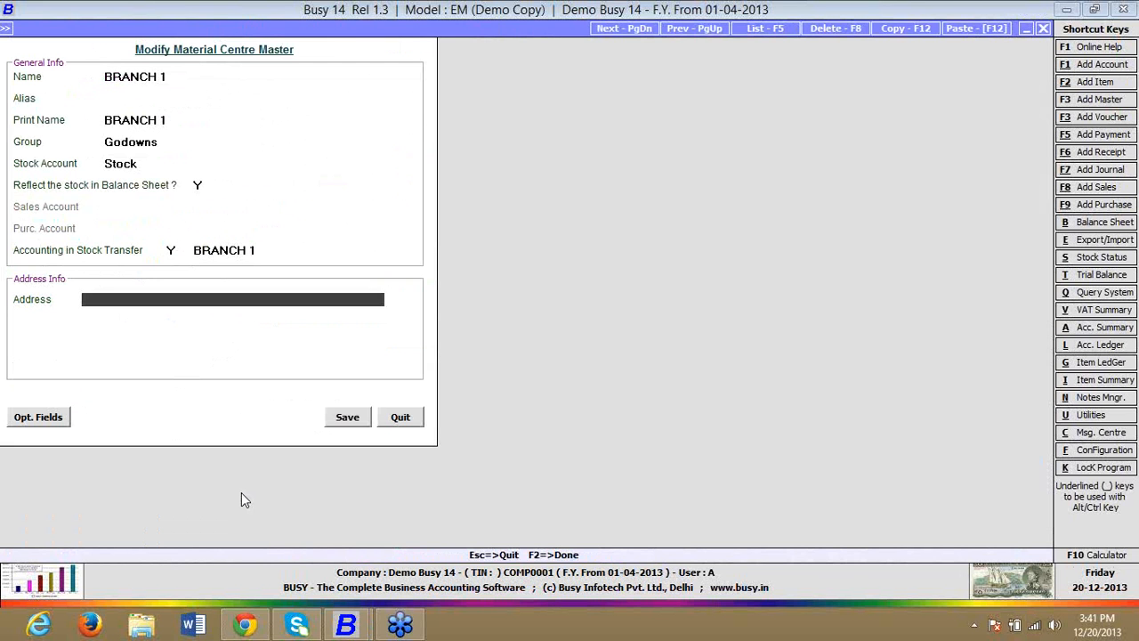
# Step: Save the modified BRANCH 1 material centre and leave the material centre selection
pyautogui.press('F2')
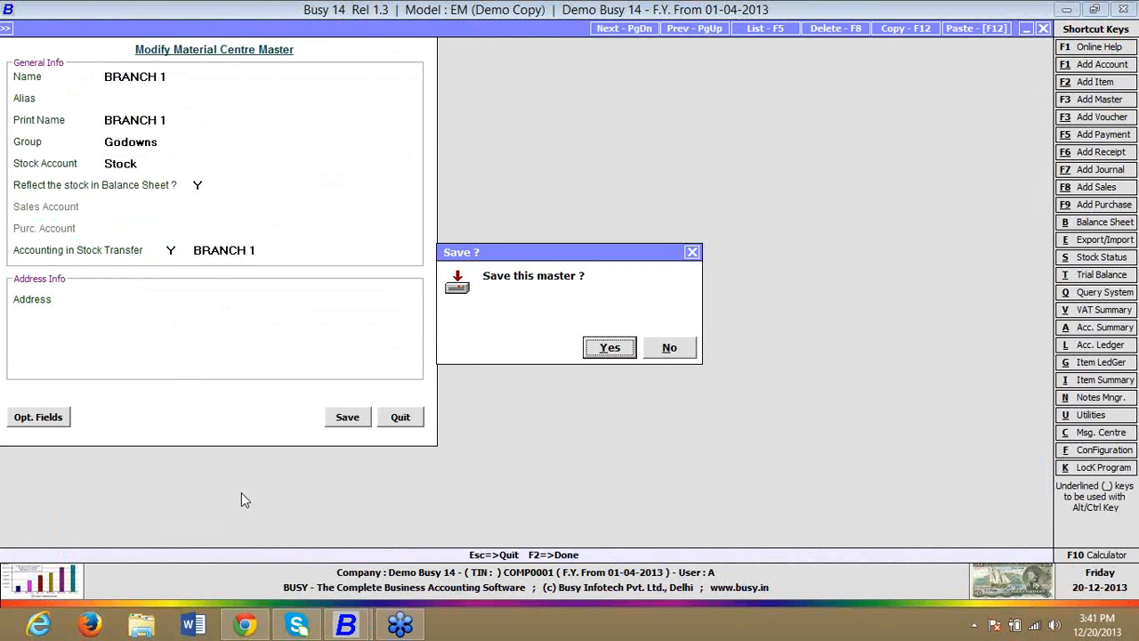
pyautogui.press('Return')
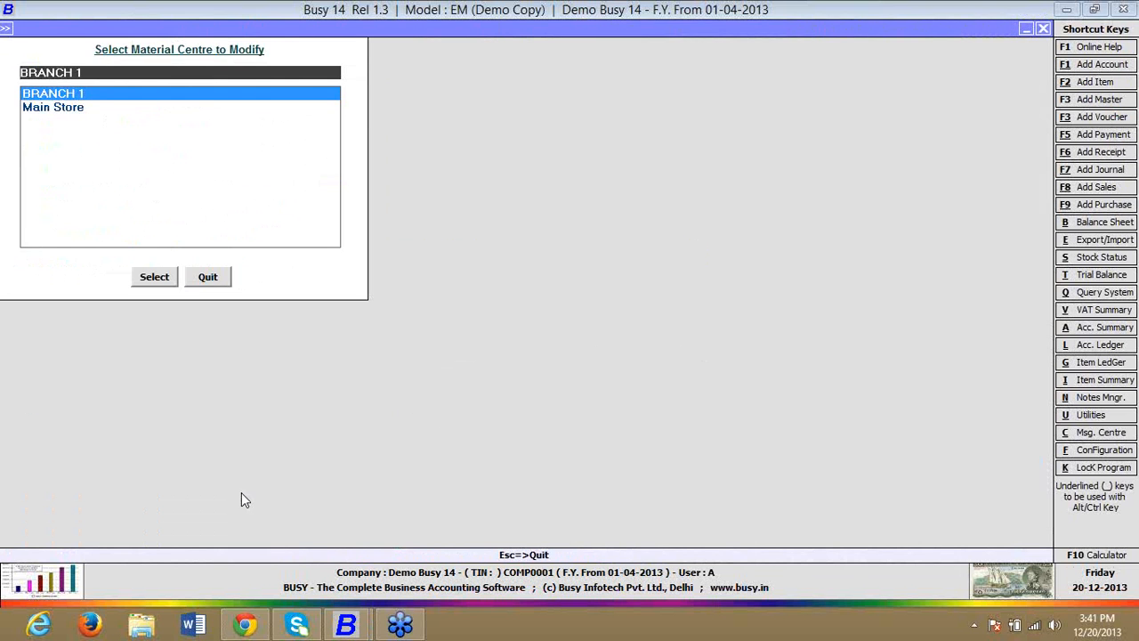
pyautogui.press('Escape')
pyautogui.press('Escape')
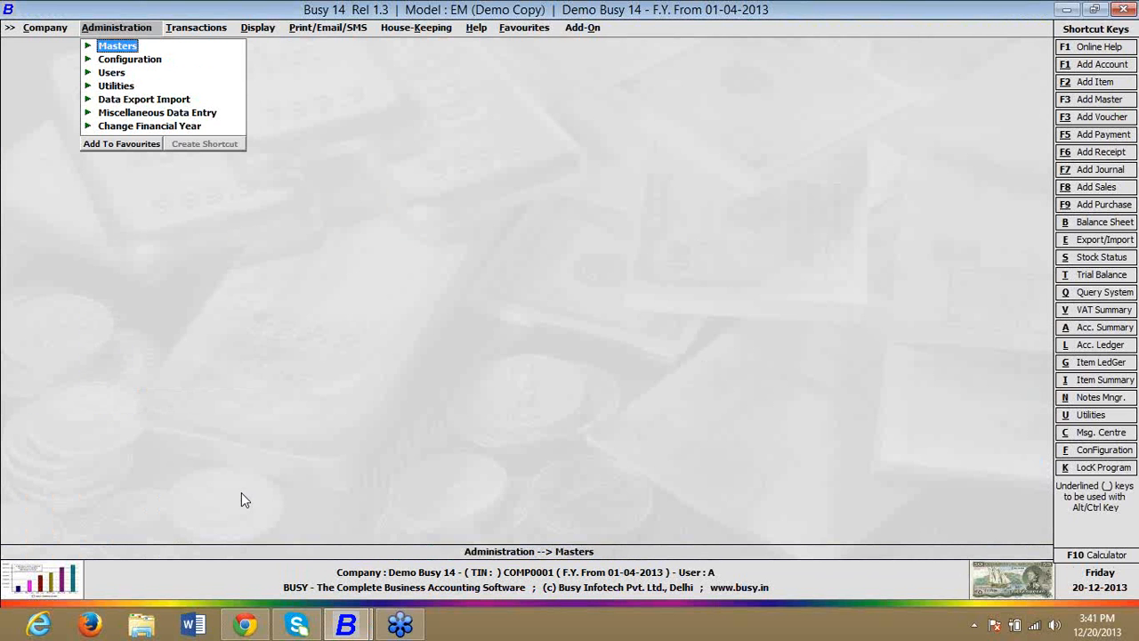
# Step: Open the TRANSPORT CHARGES bill sundry master for modification
pyautogui.press('Return')
pyautogui.press('Down')
pyautogui.press('Down')
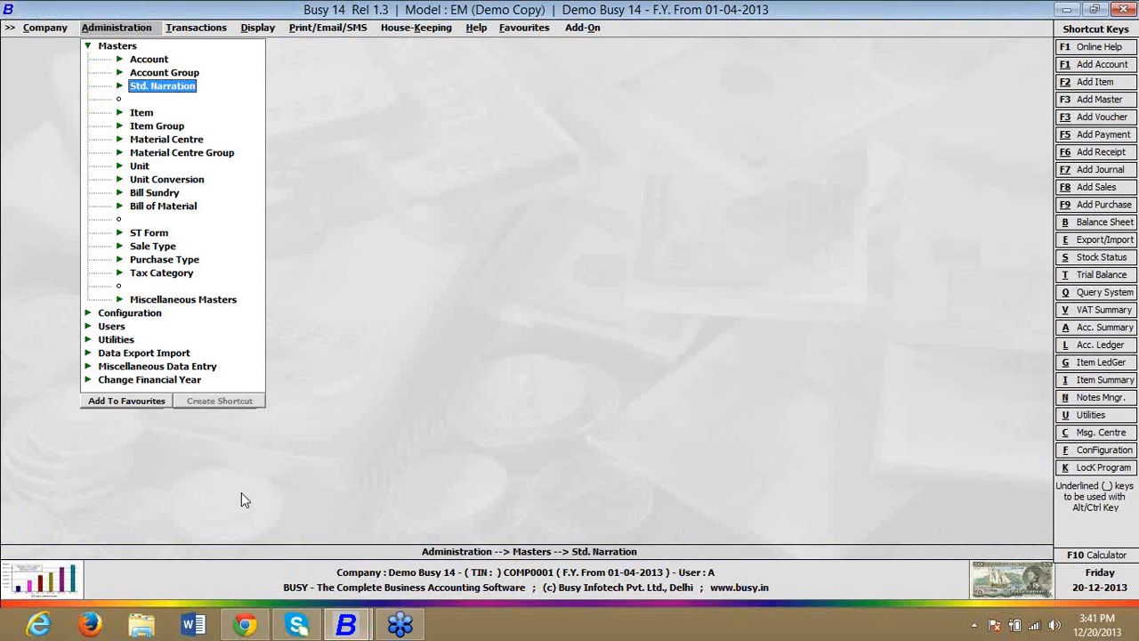
pyautogui.press('Down')
pyautogui.press('Down')
pyautogui.press('Down')
pyautogui.press('Down')
pyautogui.press('Down')
pyautogui.press('Down')
pyautogui.press('Down')
pyautogui.press('Return')
pyautogui.press('Down')
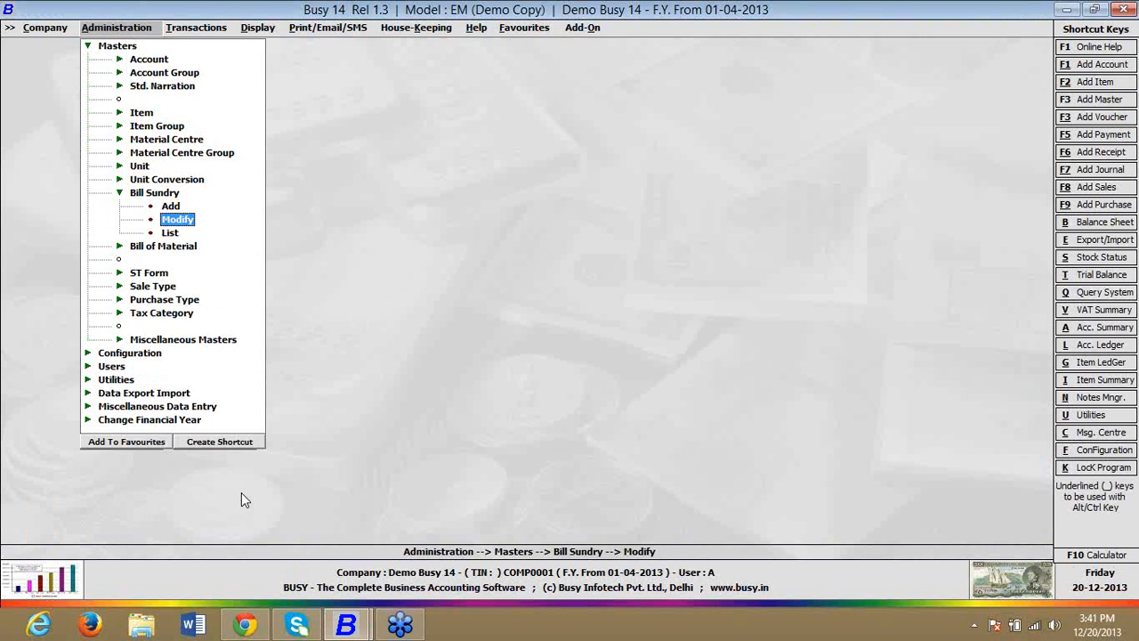
pyautogui.press('Return')
pyautogui.write('T')
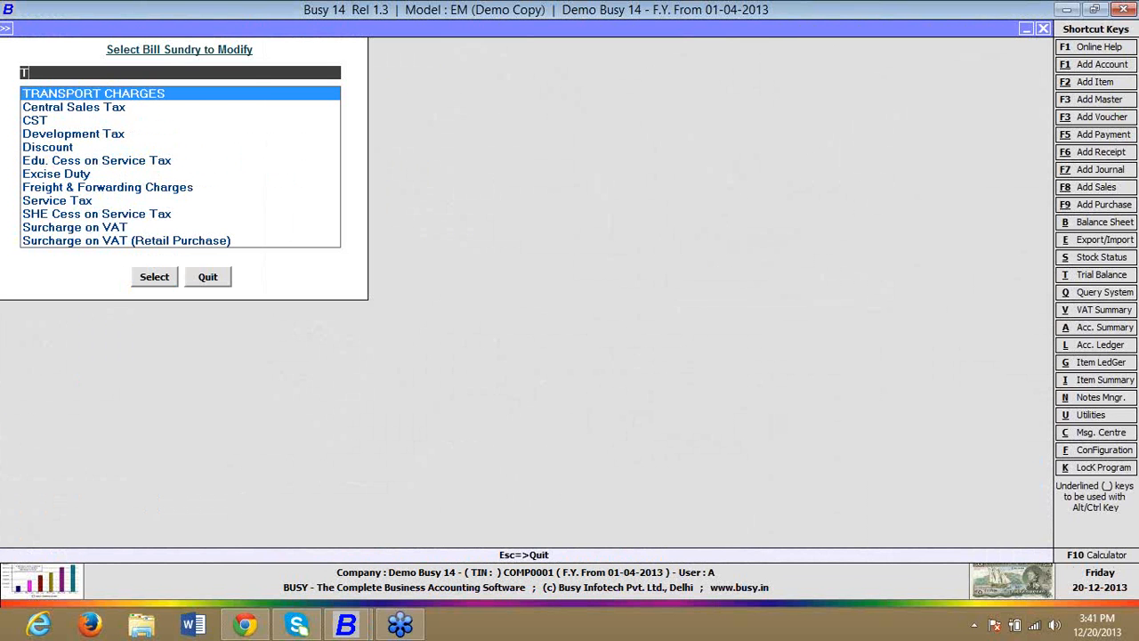
pyautogui.press('Return')
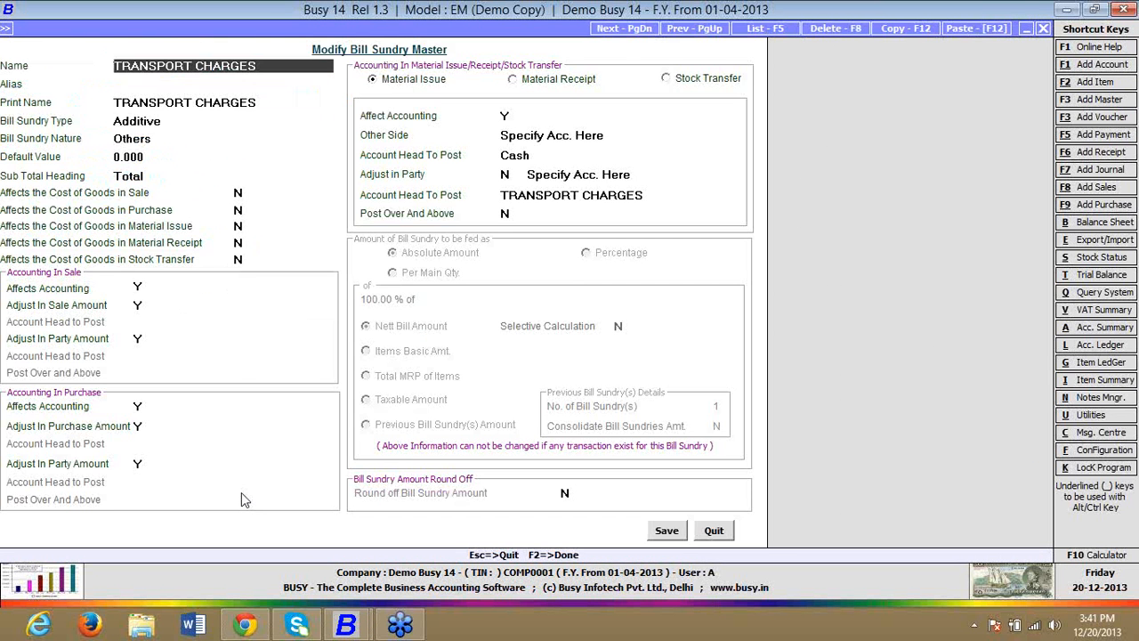
# Step: Enable Affect Accounting for Stock Transfer, with Other Side as Specify Acc. Here and Cash as the account head to post
pyautogui.click(701, 82)
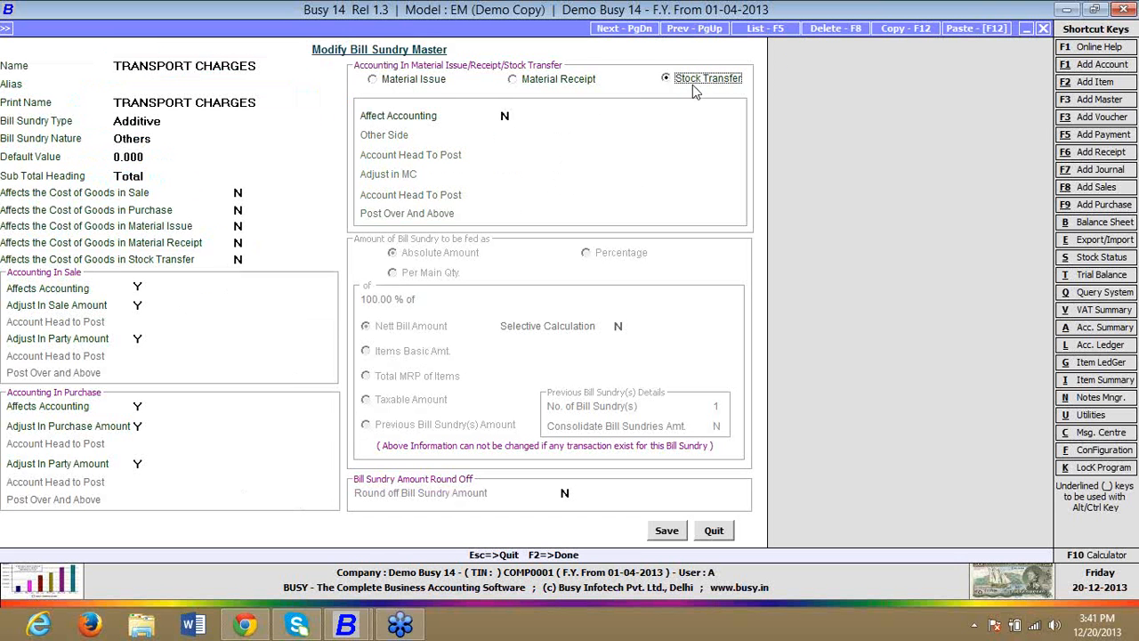
pyautogui.click(506, 123)
pyautogui.write('Y')
pyautogui.press('Return')
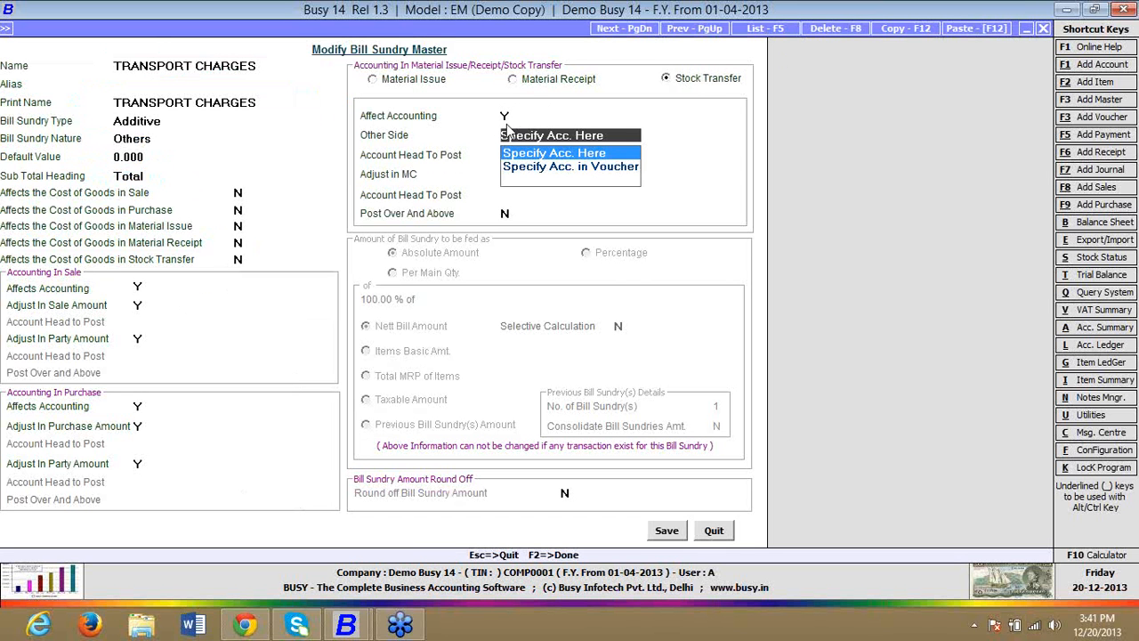
pyautogui.press('Return')
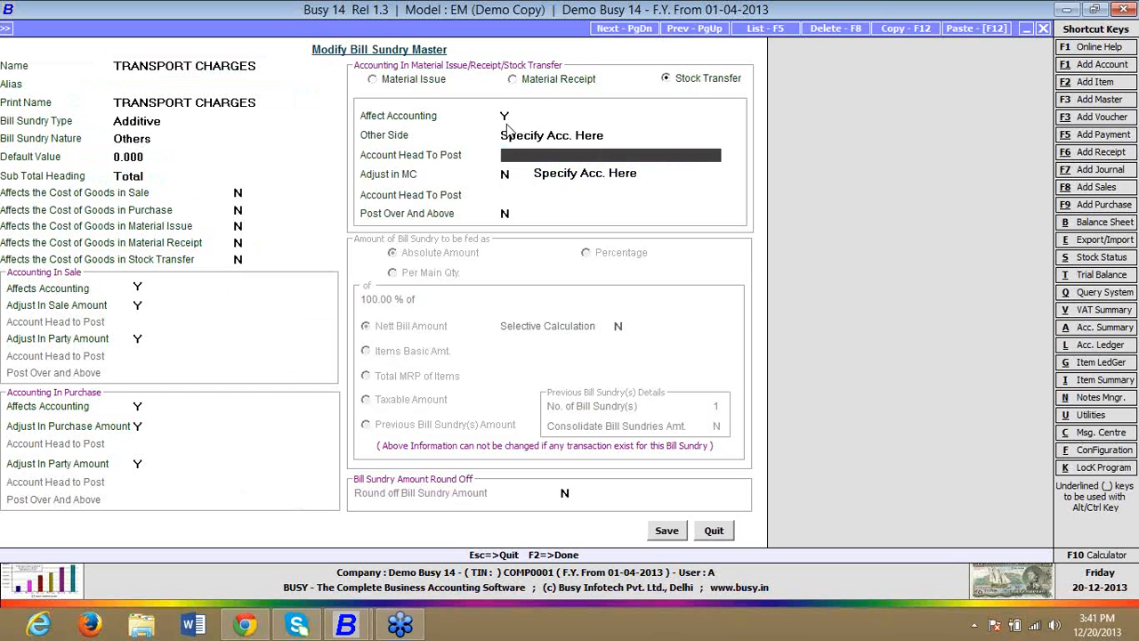
pyautogui.write('CASH')
pyautogui.press('Return')
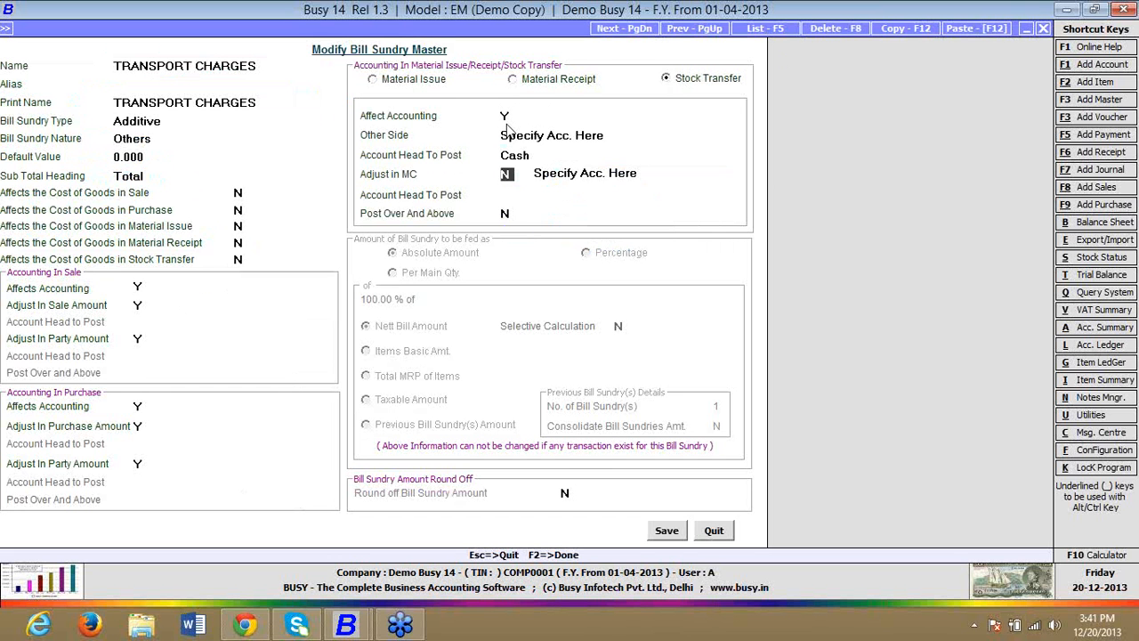
pyautogui.press('Return')
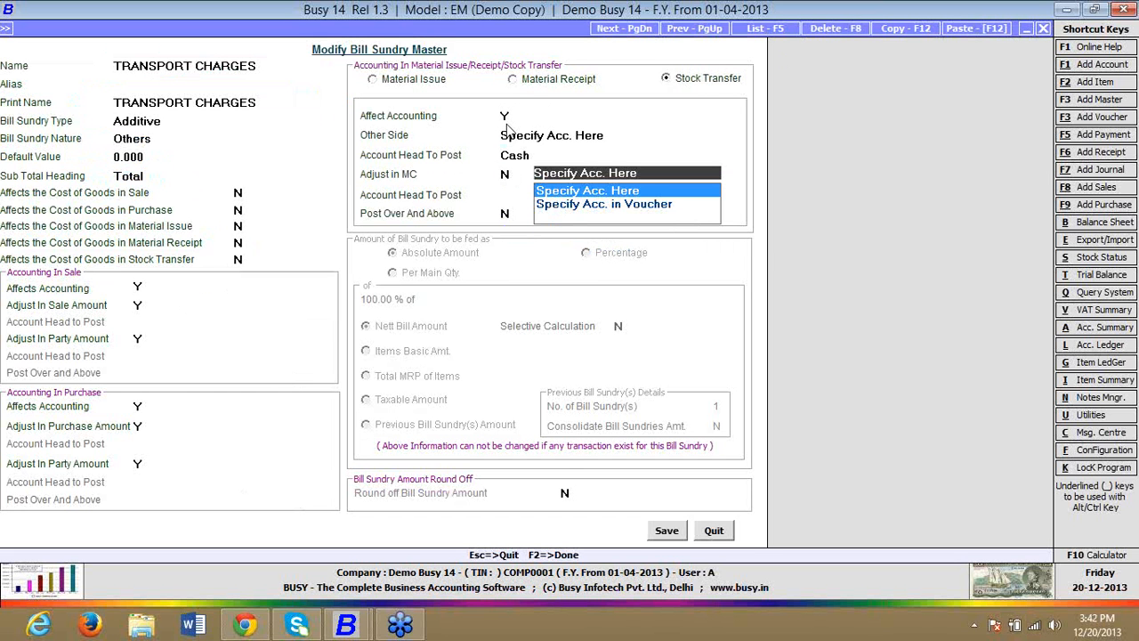
pyautogui.press('Return')
pyautogui.press('Up')
pyautogui.press('Return')
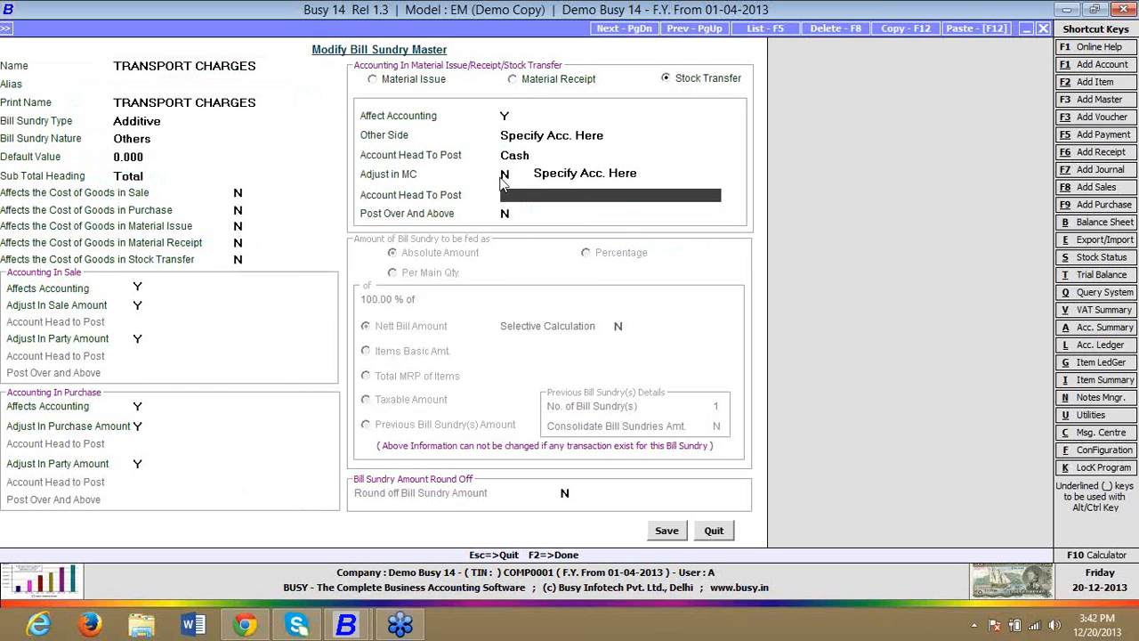
# Step: Set Adjust in MC to Y for Stock Transfer and save the TRANSPORT CHARGES bill sundry
pyautogui.click(505, 176)
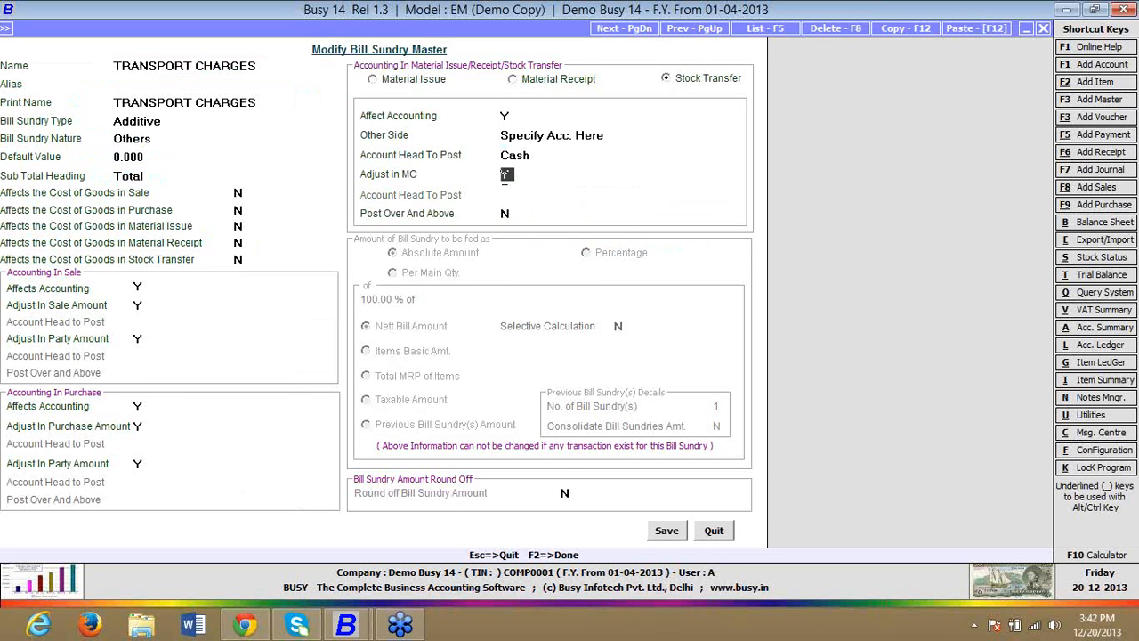
pyautogui.write('Y')
pyautogui.click(663, 530)
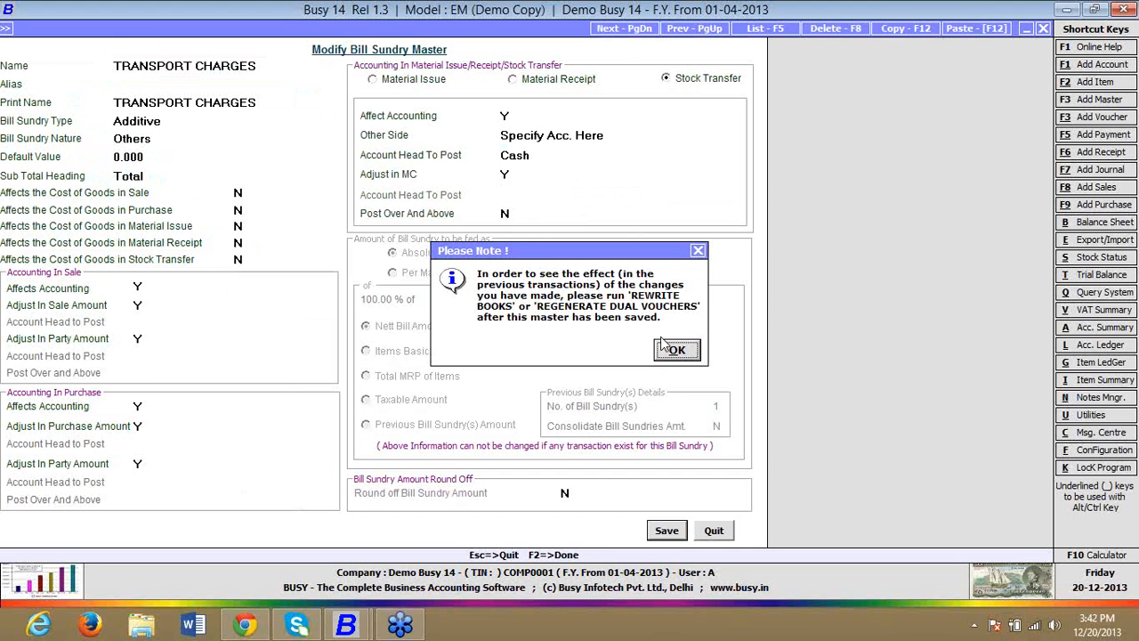
pyautogui.click(675, 351)
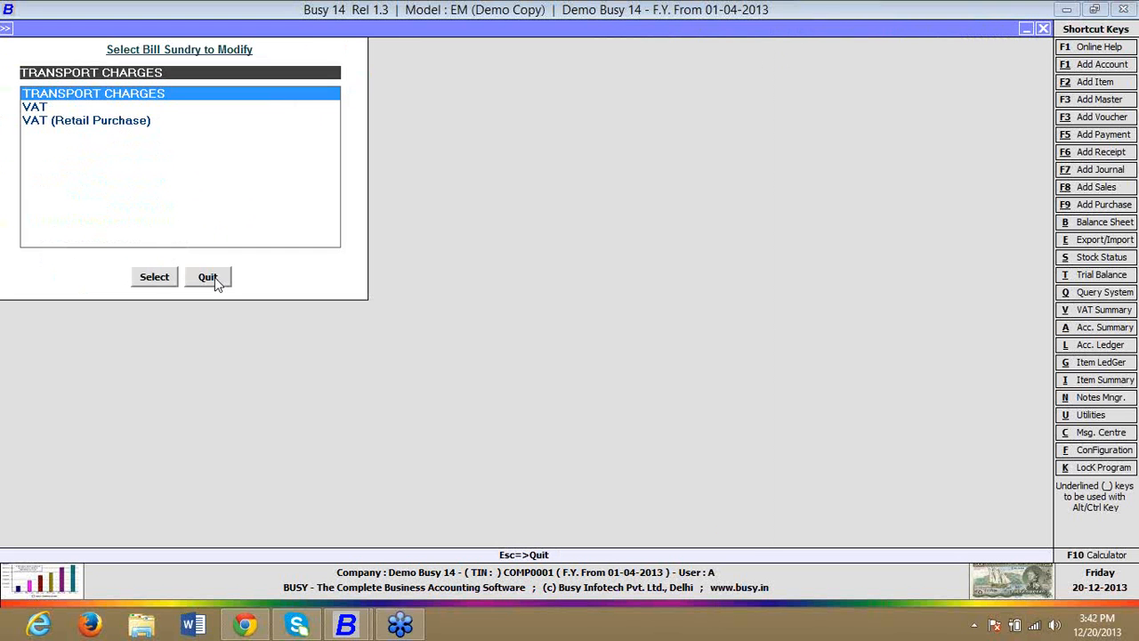
pyautogui.click(215, 276)
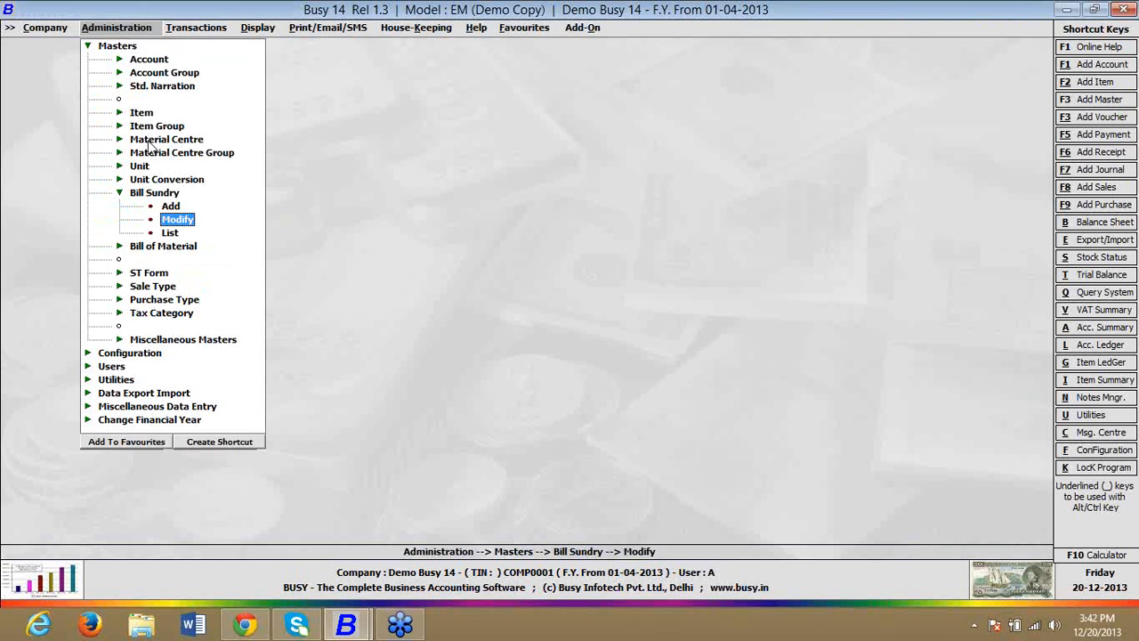
pyautogui.click(153, 140)
pyautogui.click(176, 167)
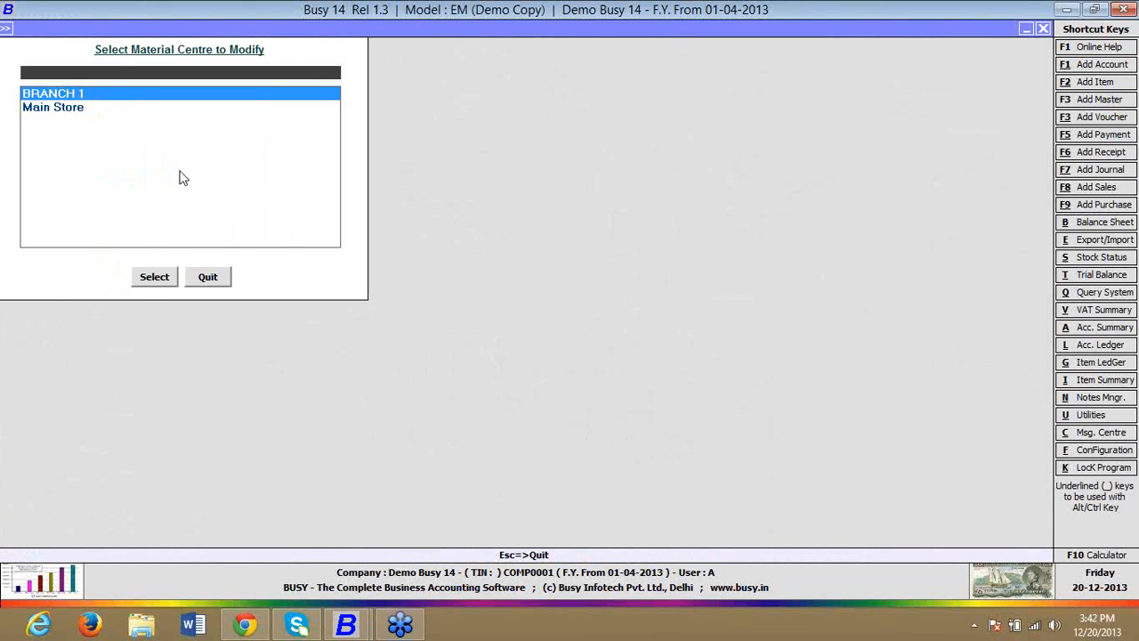
pyautogui.press('Escape')
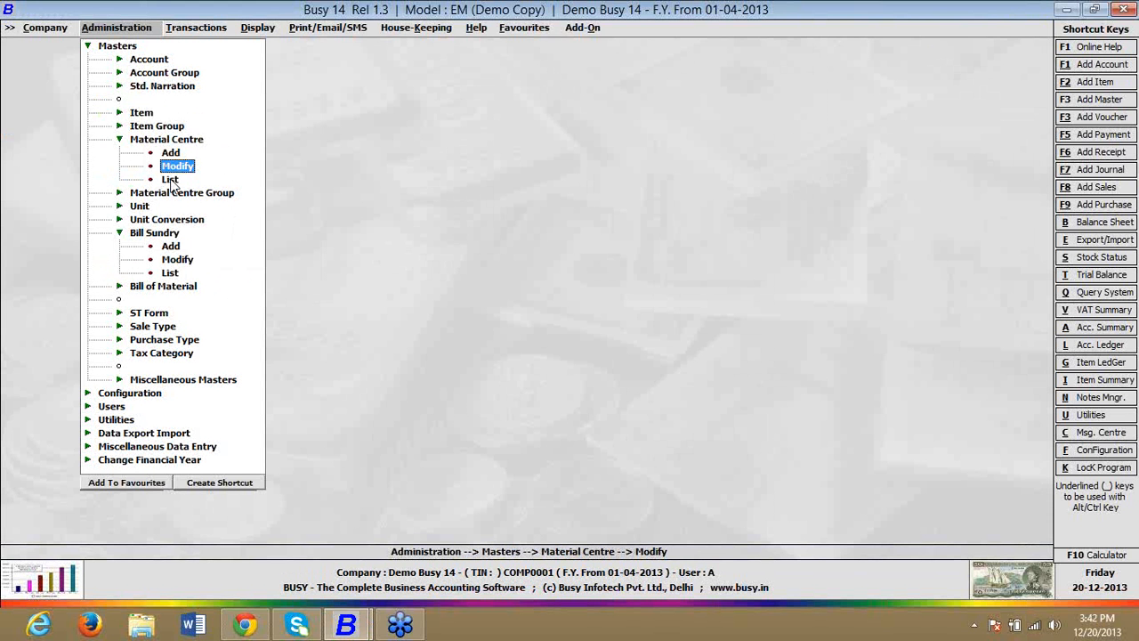
pyautogui.press('Escape')
pyautogui.press('Escape')
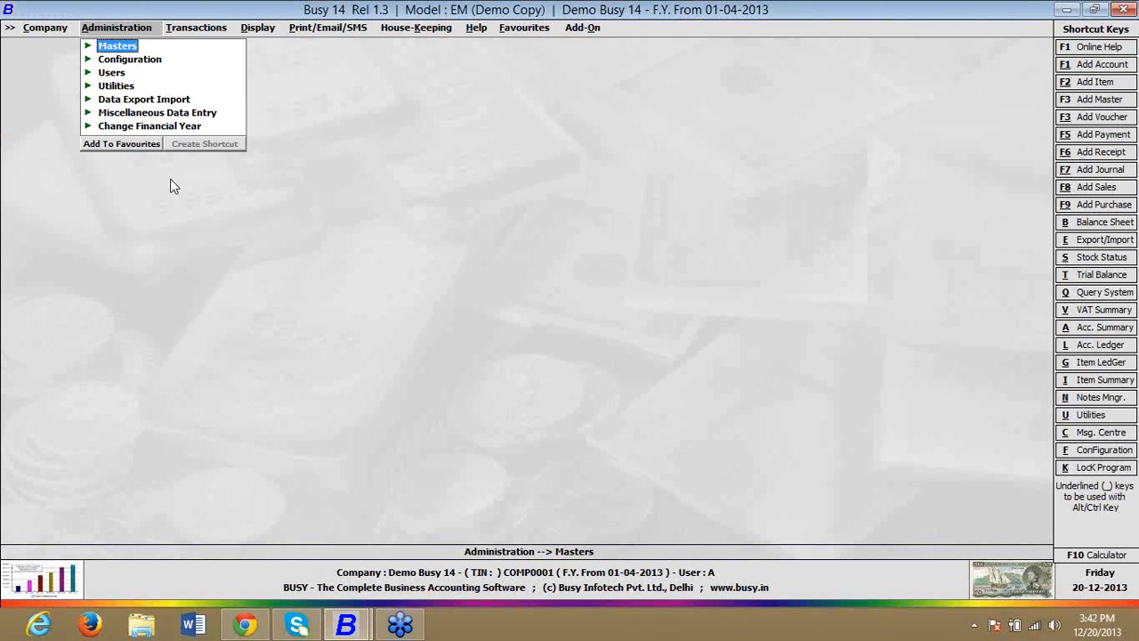
# Step: Open the voucher series configuration and select the Main series under Stock Transfer
pyautogui.press('Down')
pyautogui.press('Return')
pyautogui.press('Down')
pyautogui.press('Down')
pyautogui.press('Down')
pyautogui.press('Return')
pyautogui.press('Down')
pyautogui.press('Down')
pyautogui.press('Down')
pyautogui.press('Down')
pyautogui.press('Down')
pyautogui.press('Down')
pyautogui.press('Down')
pyautogui.press('Down')
pyautogui.press('Down')
pyautogui.press('Down')
pyautogui.press('Down')
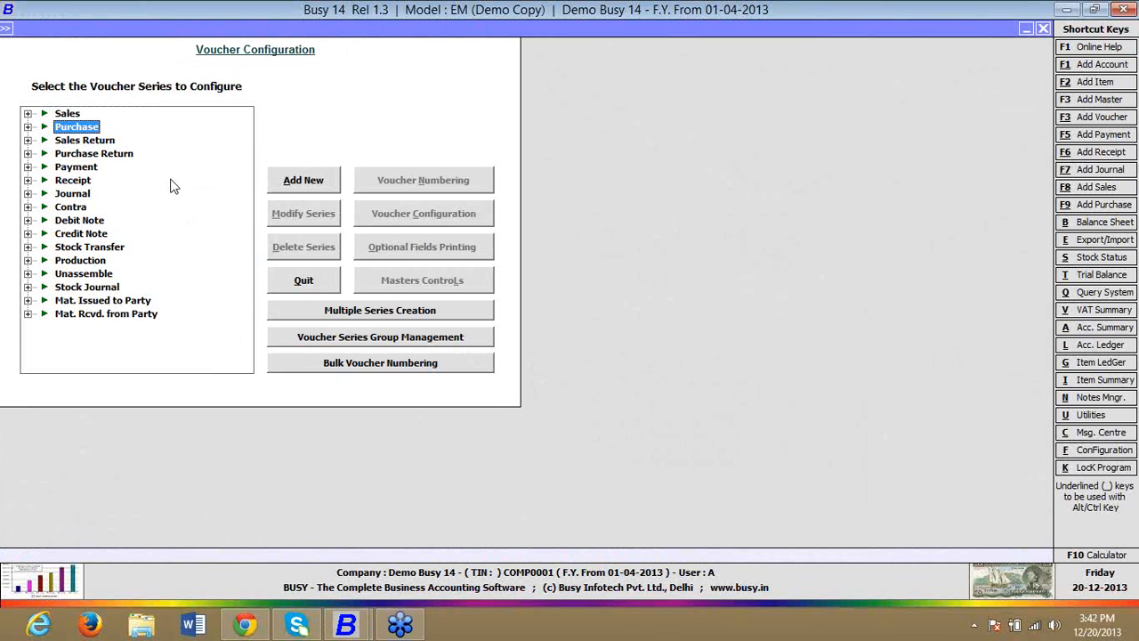
pyautogui.press('Up')
pyautogui.press('Right')
pyautogui.press('Down')
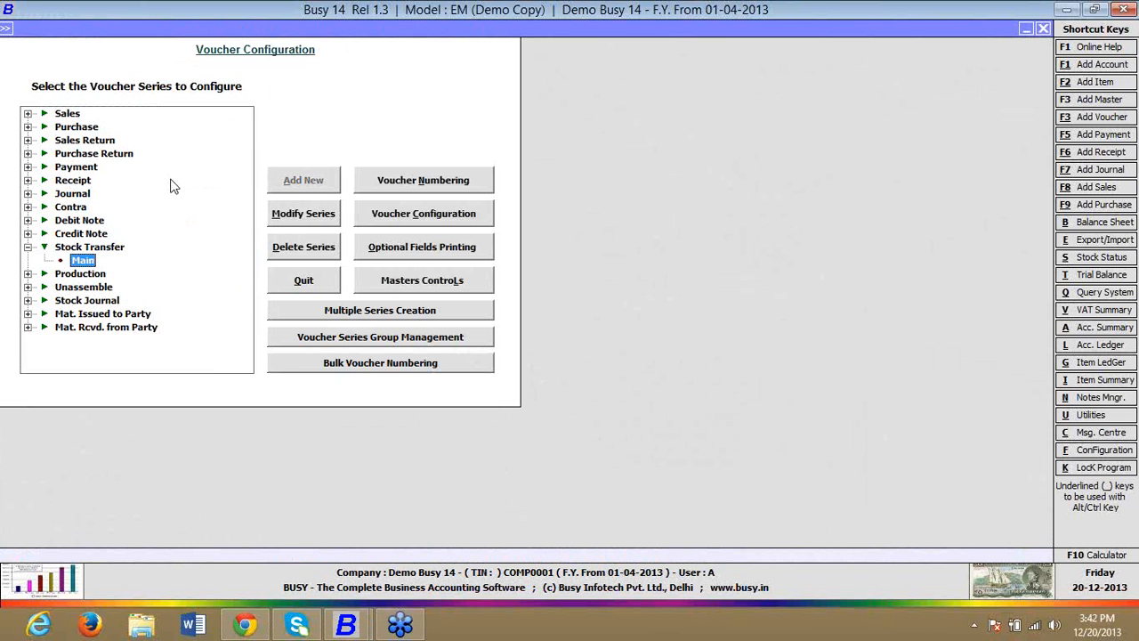
# Step: Check the Accounting on Material Centre setting in the Stock Transfer Main series' voucher configuration, leaving without saving
pyautogui.press('Tab')
pyautogui.press('Tab')
pyautogui.press('Tab')
pyautogui.press('Tab')
pyautogui.press('Tab')
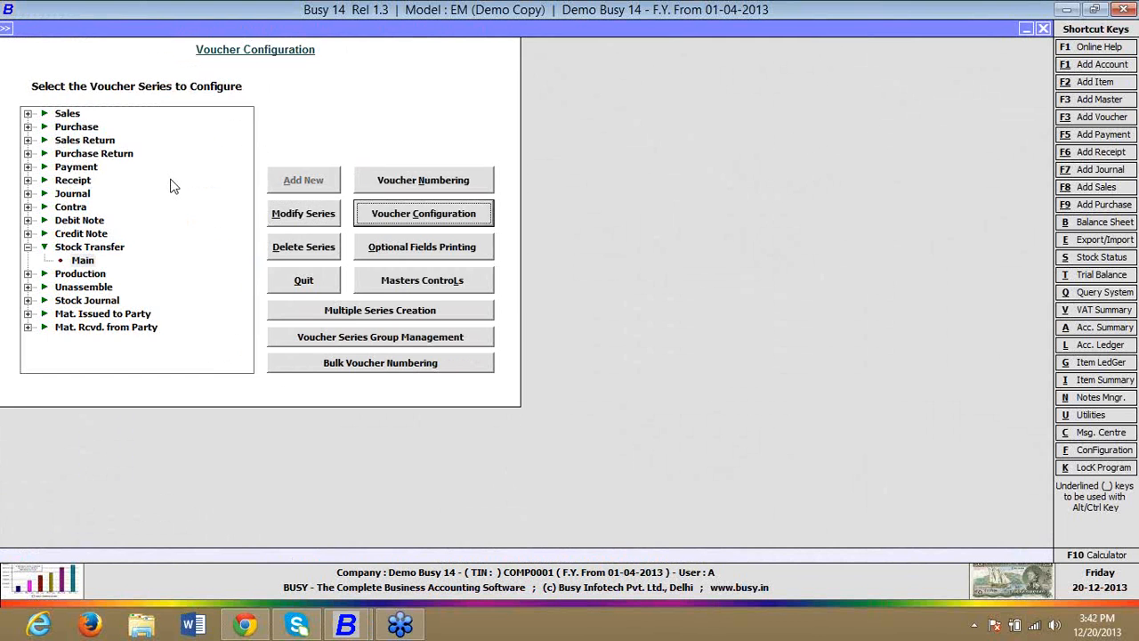
pyautogui.press('Return')
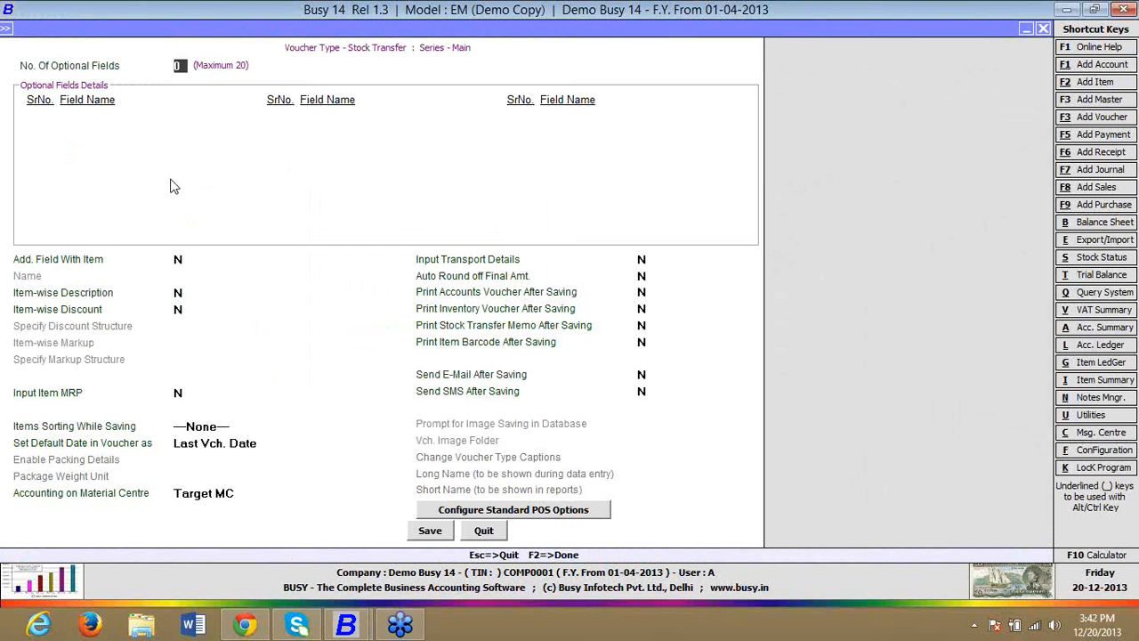
pyautogui.click(230, 492)
pyautogui.click(232, 525)
pyautogui.press('Escape')
# Step: Reopen the TRANSPORT CHARGES bill sundry master and check its Adjust in MC setting for Stock Transfer
pyautogui.press('Return')
pyautogui.press('Down')
pyautogui.press('Down')
pyautogui.press('Down')
pyautogui.press('Down')
pyautogui.press('Down')
pyautogui.press('Down')
pyautogui.press('Down')
pyautogui.press('Down')
pyautogui.press('Down')
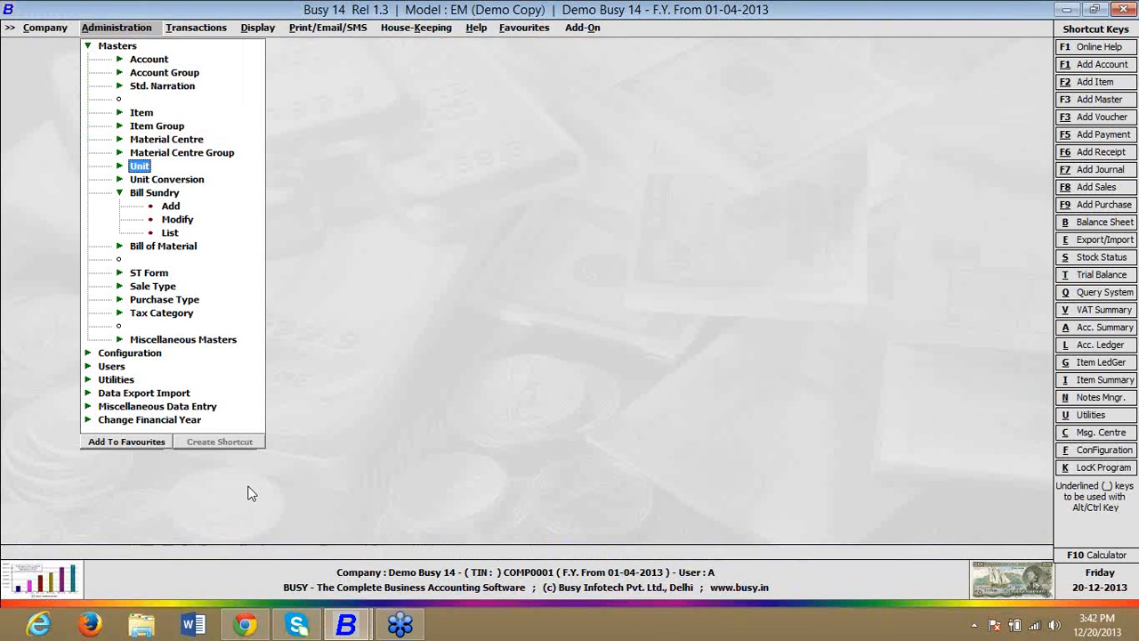
pyautogui.press('Down')
pyautogui.press('Down')
pyautogui.press('Down')
pyautogui.press('Down')
pyautogui.press('Return')
pyautogui.write('TR')
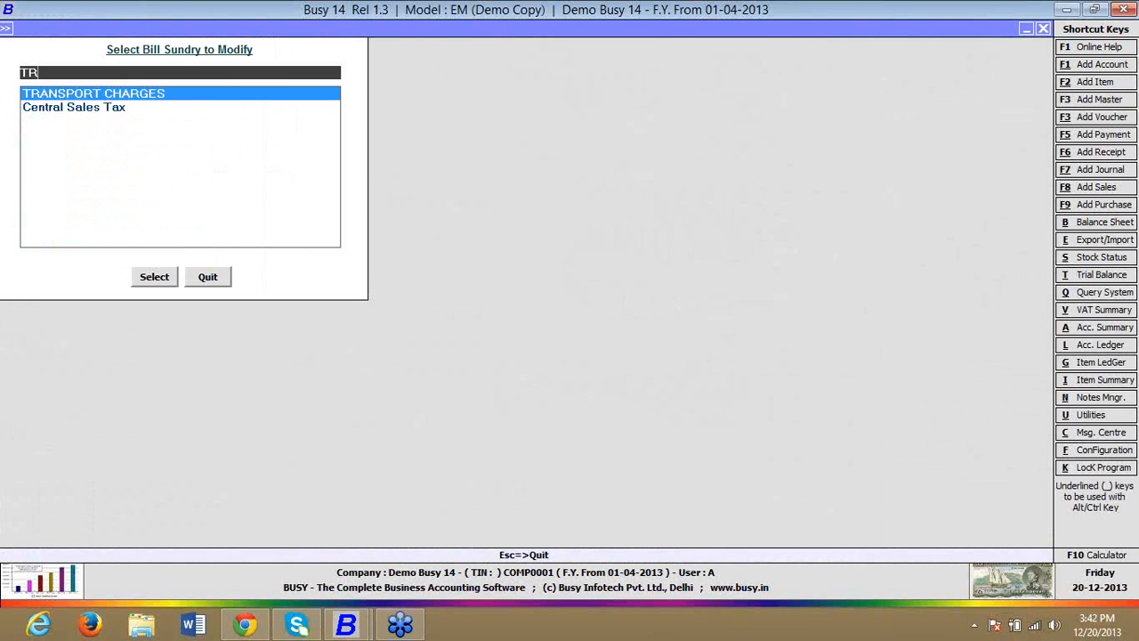
pyautogui.press('Return')
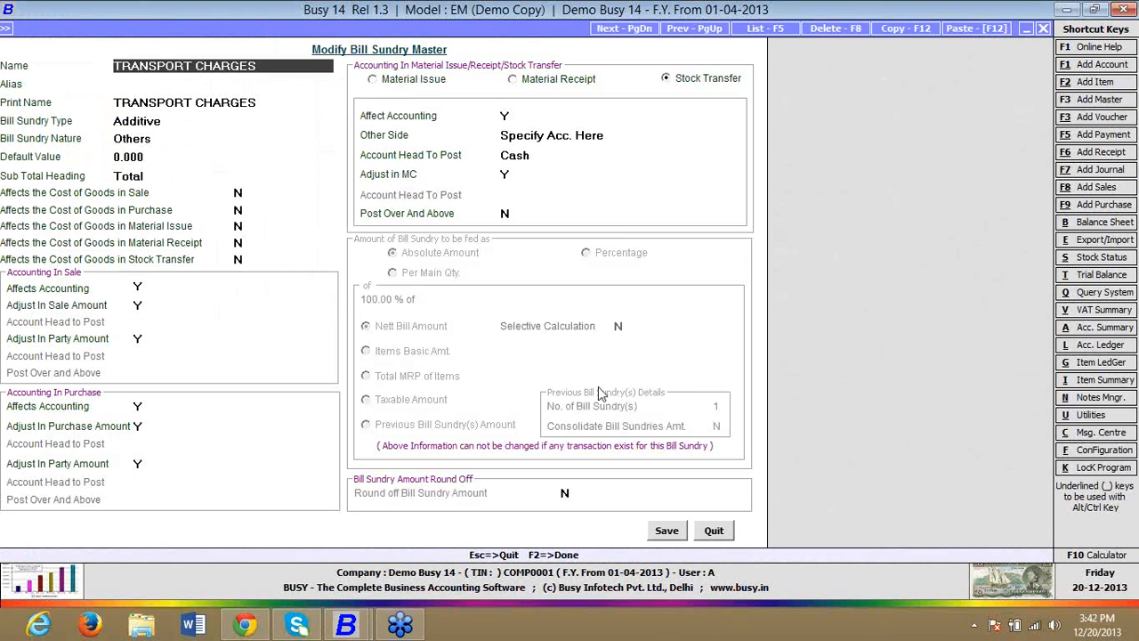
pyautogui.click(505, 175)
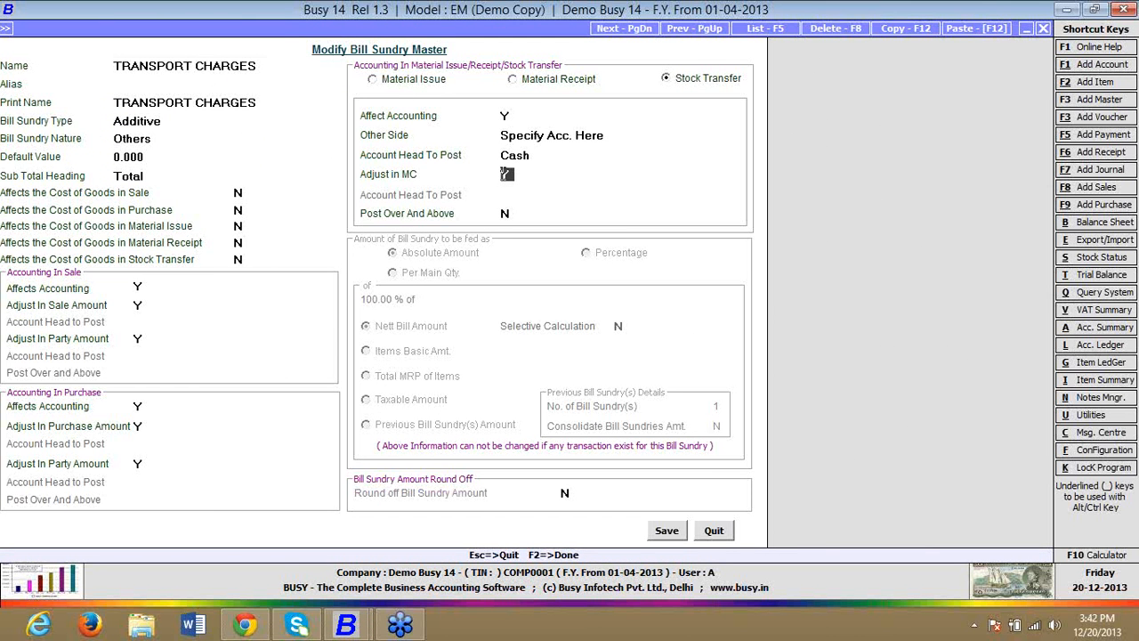
pyautogui.press('Escape')
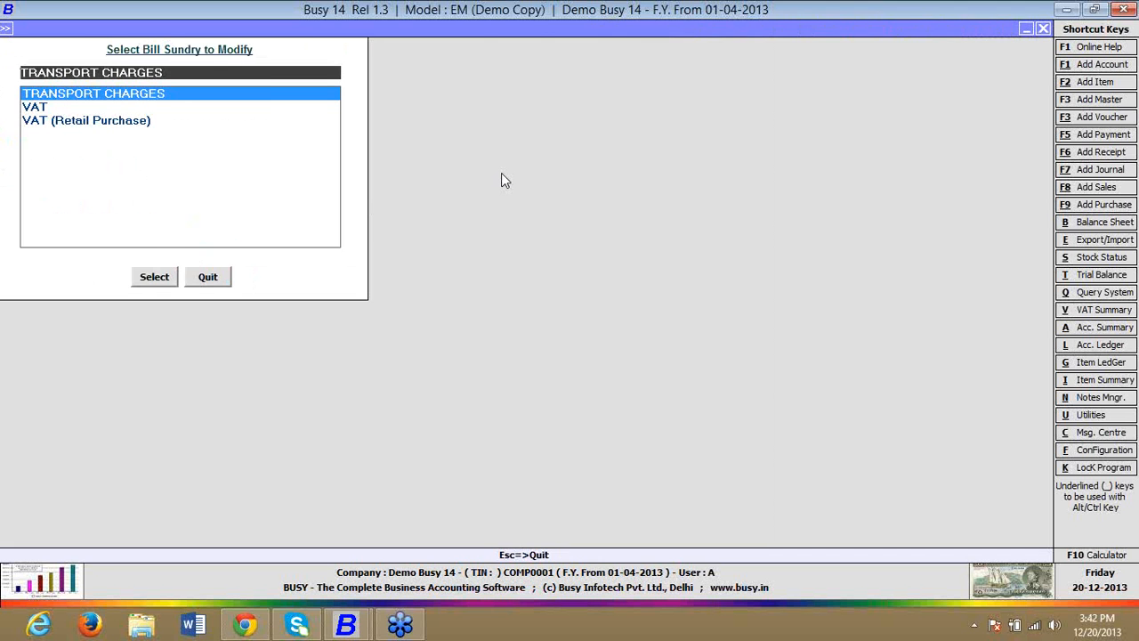
# Step: Open the BRANCH 1 material centre master to review its Accounting in Stock Transfer setting
pyautogui.press('Escape')
pyautogui.press('Up')
pyautogui.press('Up')
pyautogui.press('Up')
pyautogui.press('Up')
pyautogui.press('Up')
pyautogui.press('Up')
pyautogui.press('Return')
pyautogui.press('Down')
pyautogui.press('Down')
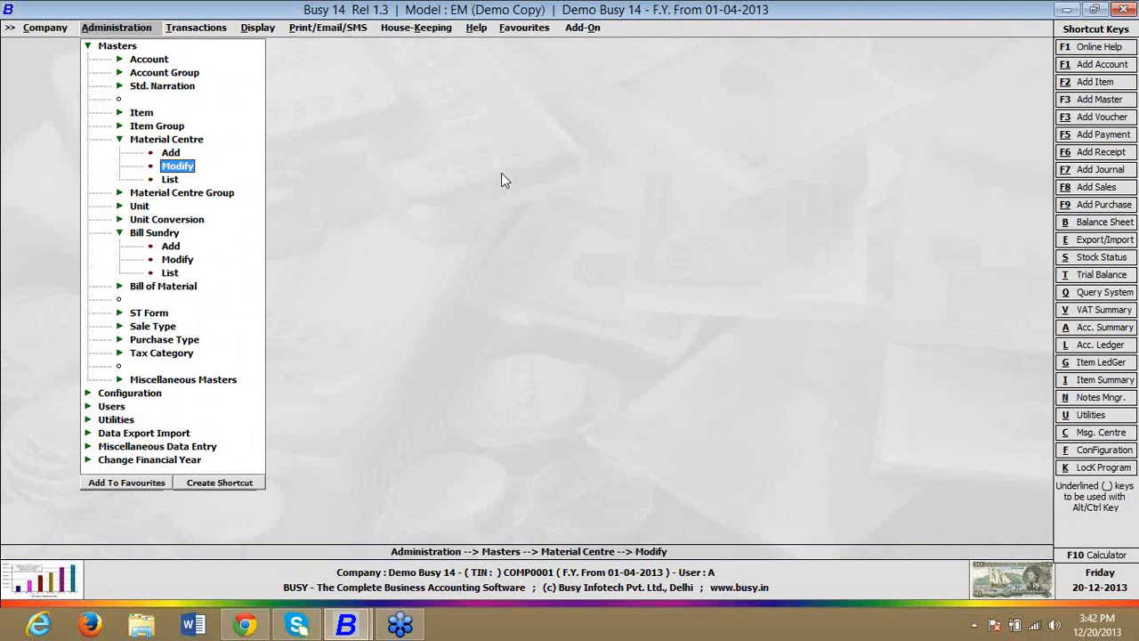
pyautogui.press('Return')
pyautogui.press('Return')
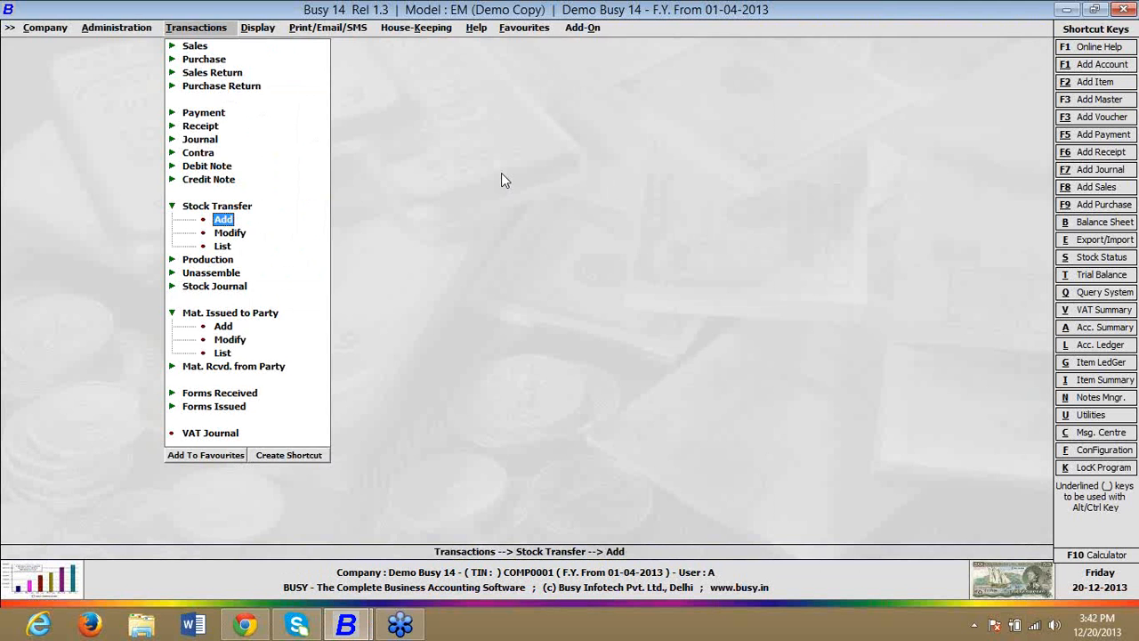
# Step: Start a new stock transfer voucher in the Main series, from Main Store to BRANCH 1
pyautogui.press('Return')
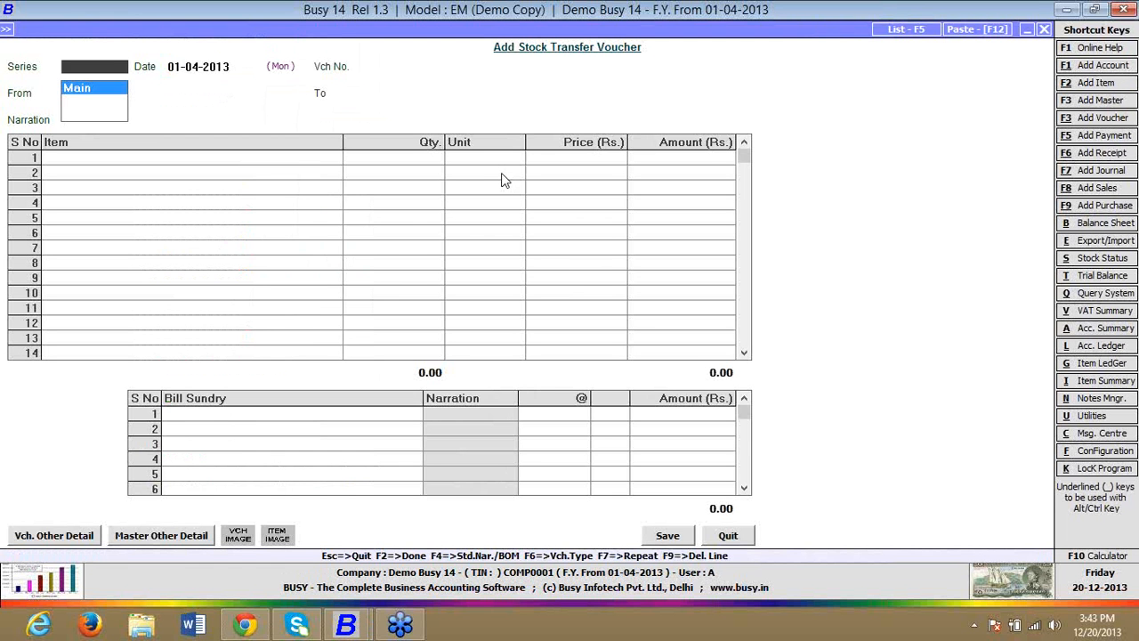
pyautogui.press('Return')
pyautogui.press('Return')
pyautogui.press('Down')
pyautogui.press('Return')
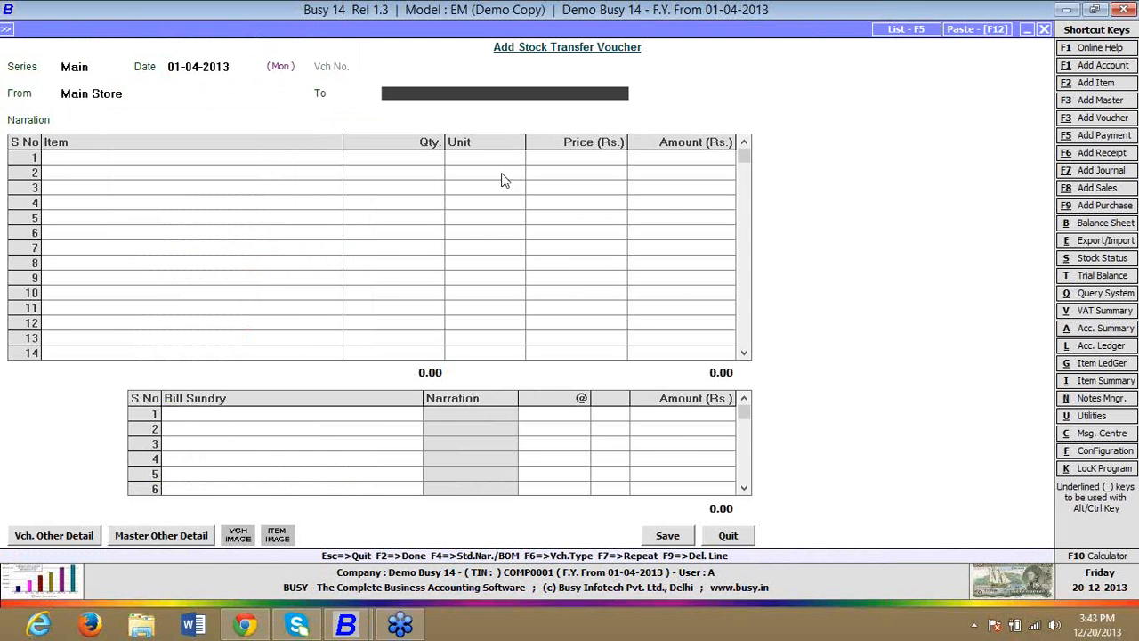
# Step: Enter ITEM A with a quantity of 2 on the first item line of the stock transfer
pyautogui.press('Return')
pyautogui.press('Return')
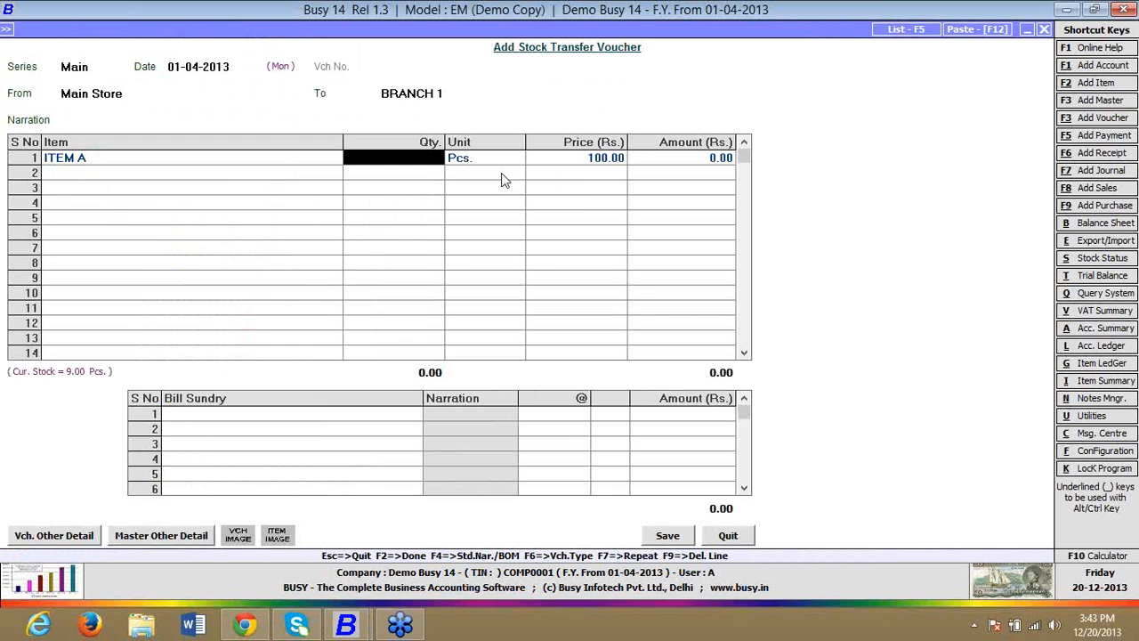
pyautogui.write('2')
# Step: Add the TRANSPORT CHARGES bill sundry with an amount of 10 and save the stock transfer voucher
pyautogui.press('Return')
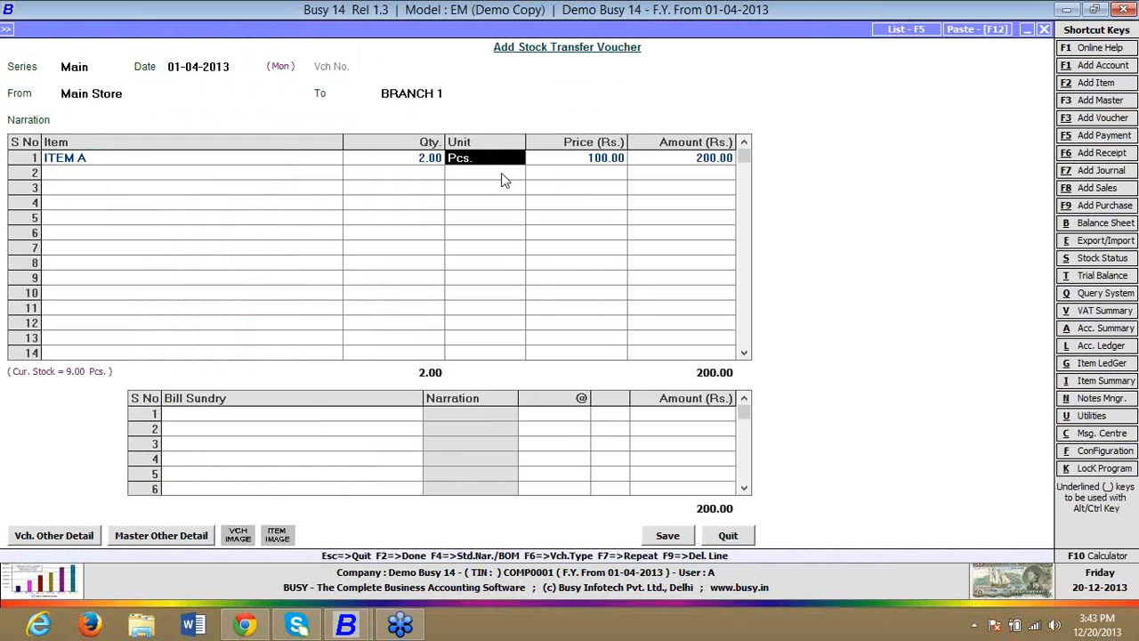
pyautogui.press('Tab')
pyautogui.write('tr')
pyautogui.press('Return')
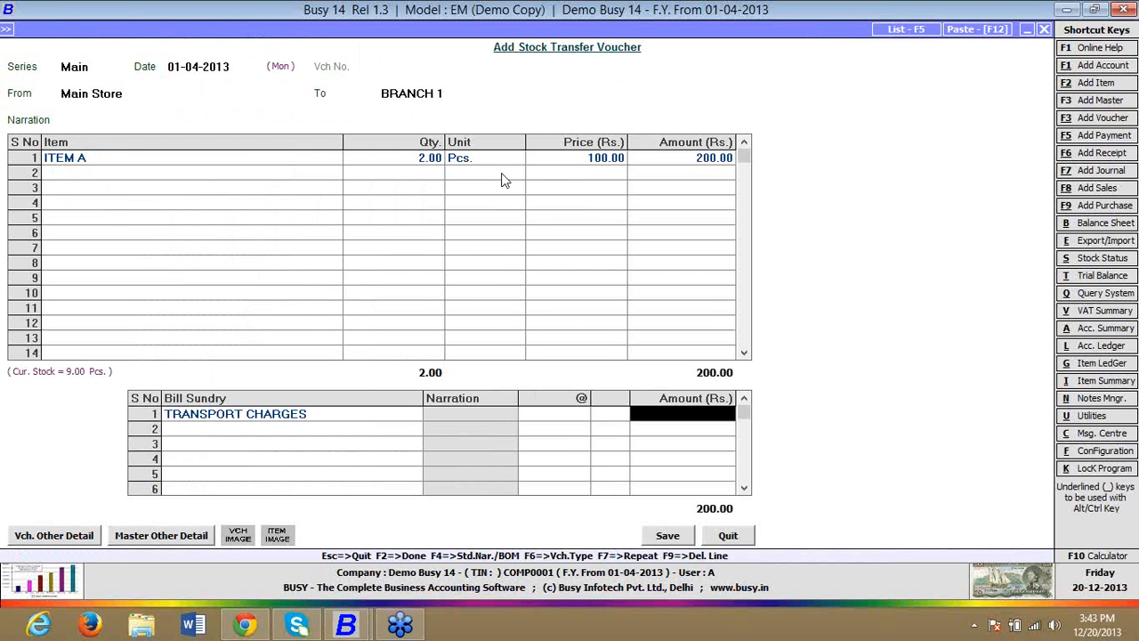
pyautogui.write('10')
pyautogui.press('Return')
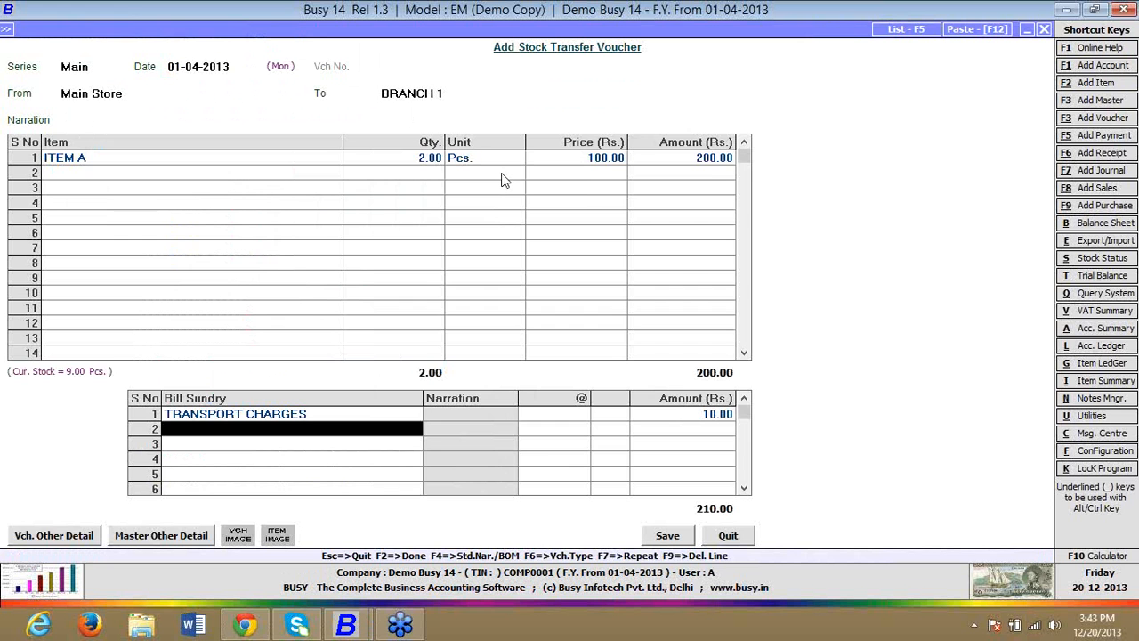
# Step: Leave voucher entry and open the saved stock transfer voucher for modification
pyautogui.press('Return')
pyautogui.press('Return')
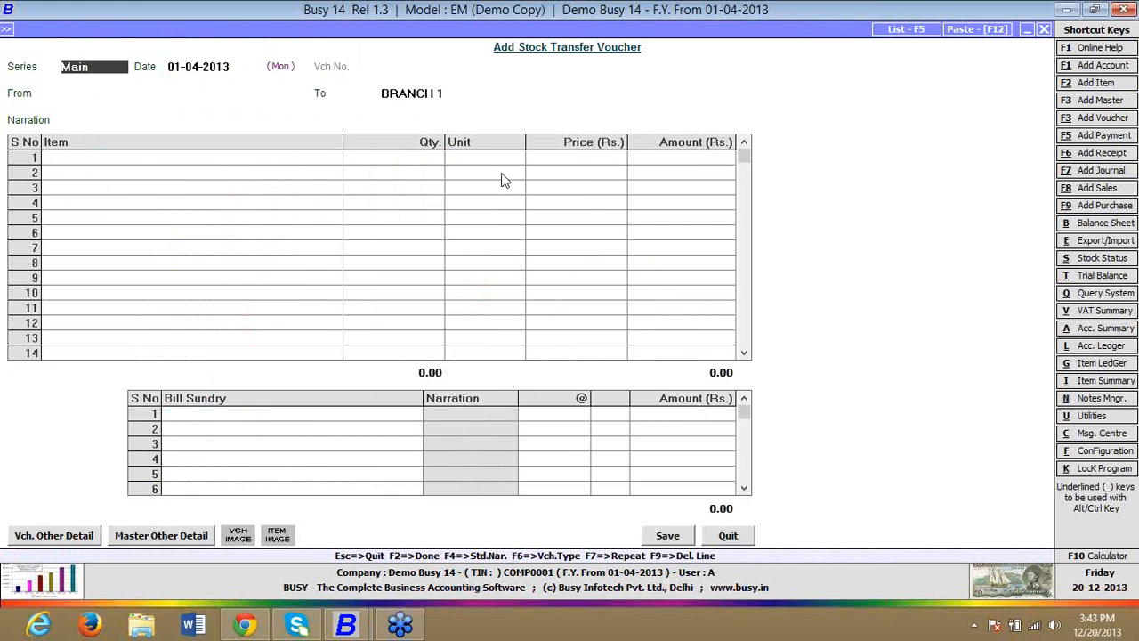
pyautogui.press('Escape')
pyautogui.press('Down')
pyautogui.press('Return')
pyautogui.press('Return')
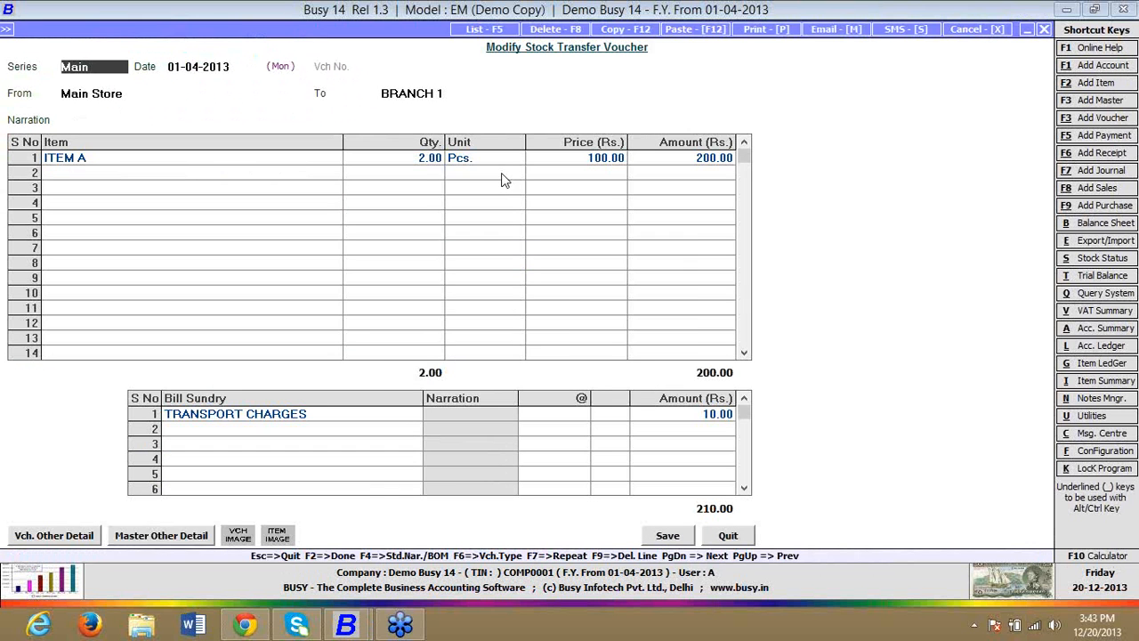
# Step: Preview the stock transfer's accounts voucher, accepting the print configuration, and close the preview and voucher
pyautogui.hotkey('alt', 'p')
pyautogui.press('Tab')
pyautogui.press('Tab')
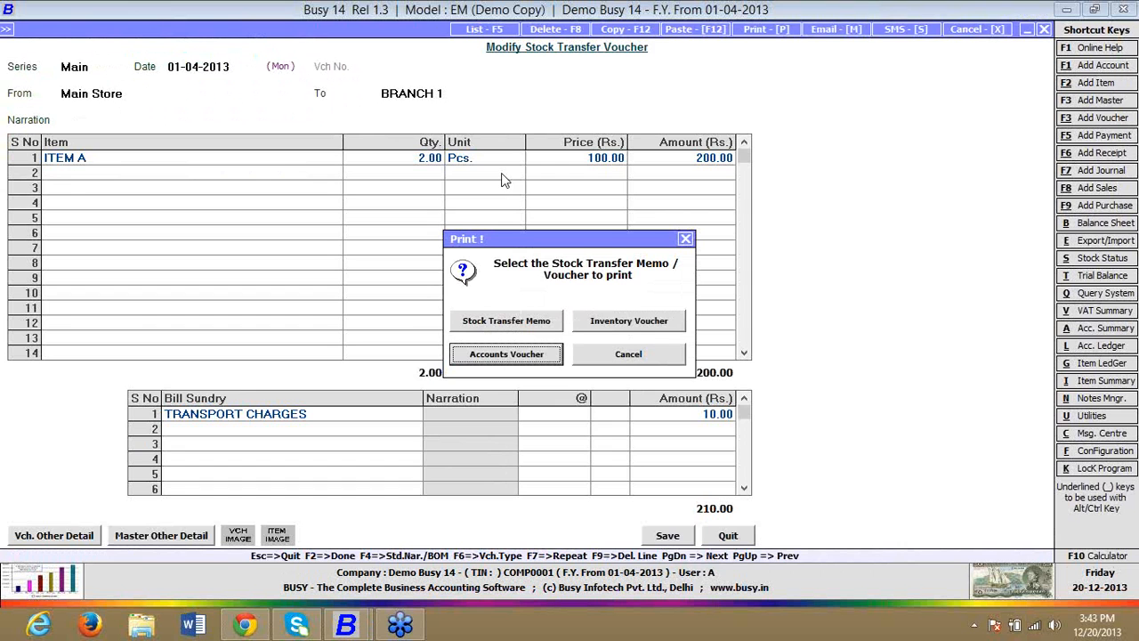
pyautogui.press('Return')
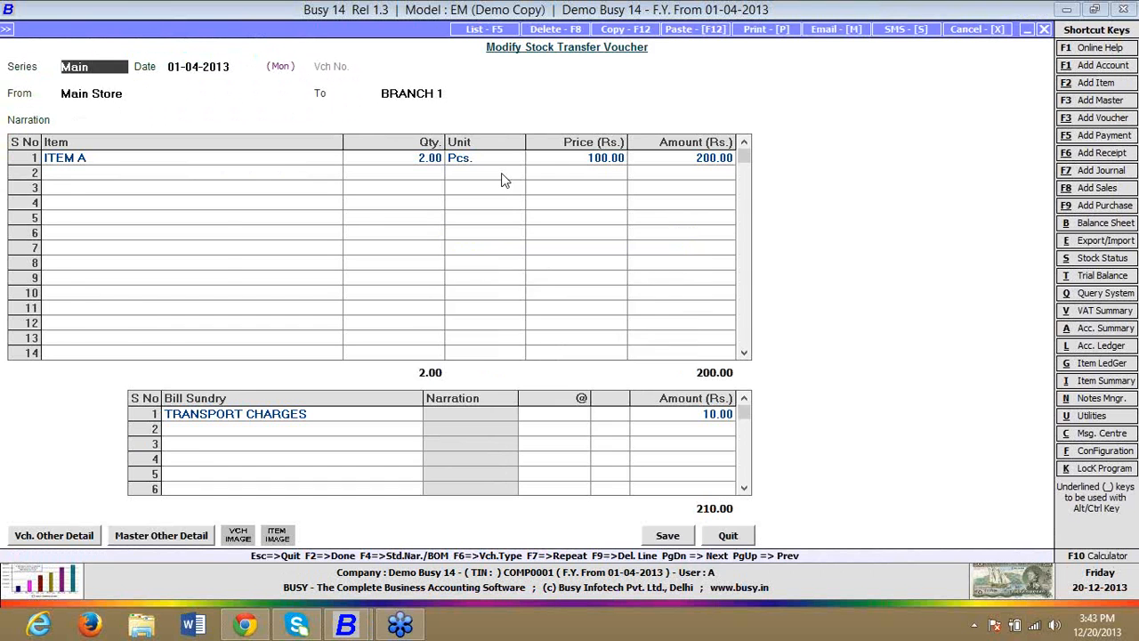
pyautogui.press('Return')
pyautogui.press('Return')
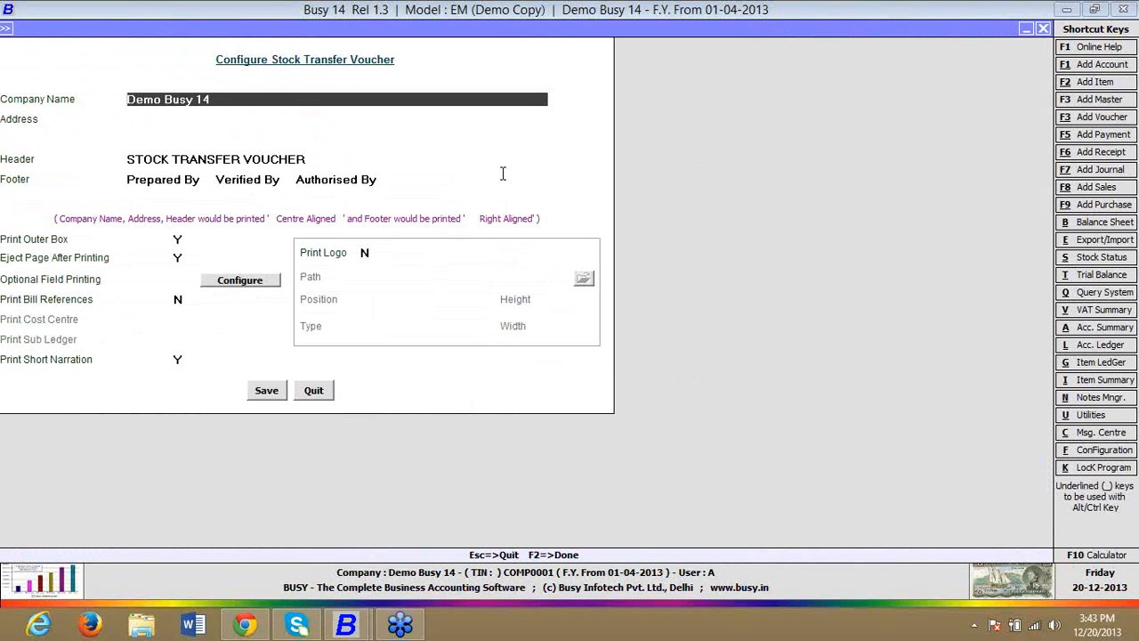
pyautogui.press('F2')
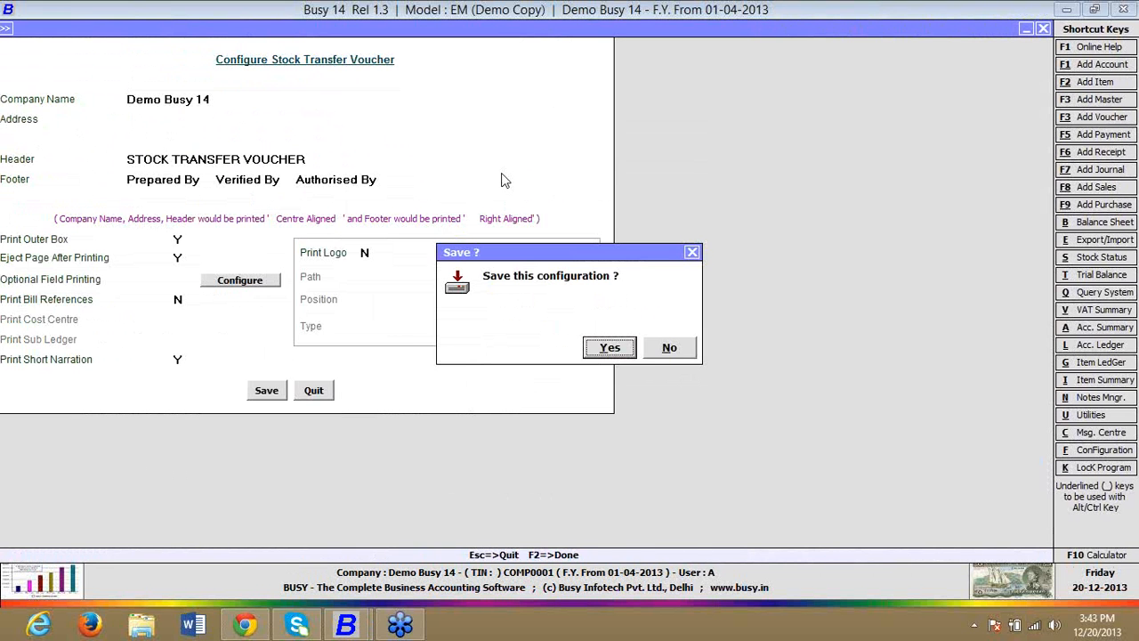
pyautogui.press('Return')
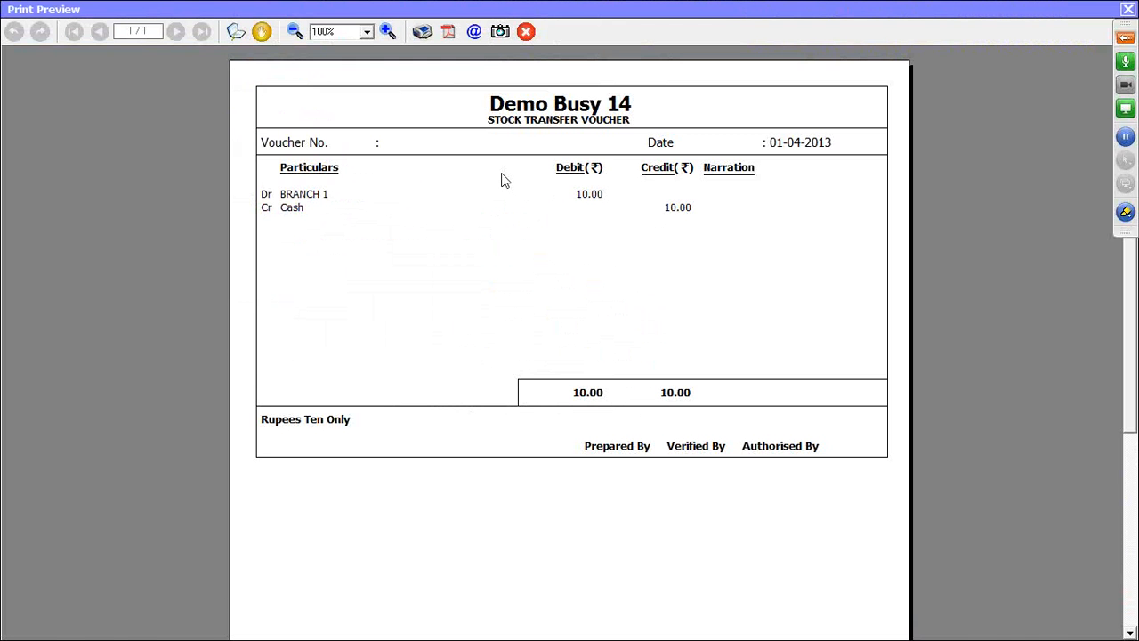
pyautogui.press('Escape')
pyautogui.press('Escape')
pyautogui.press('Return')
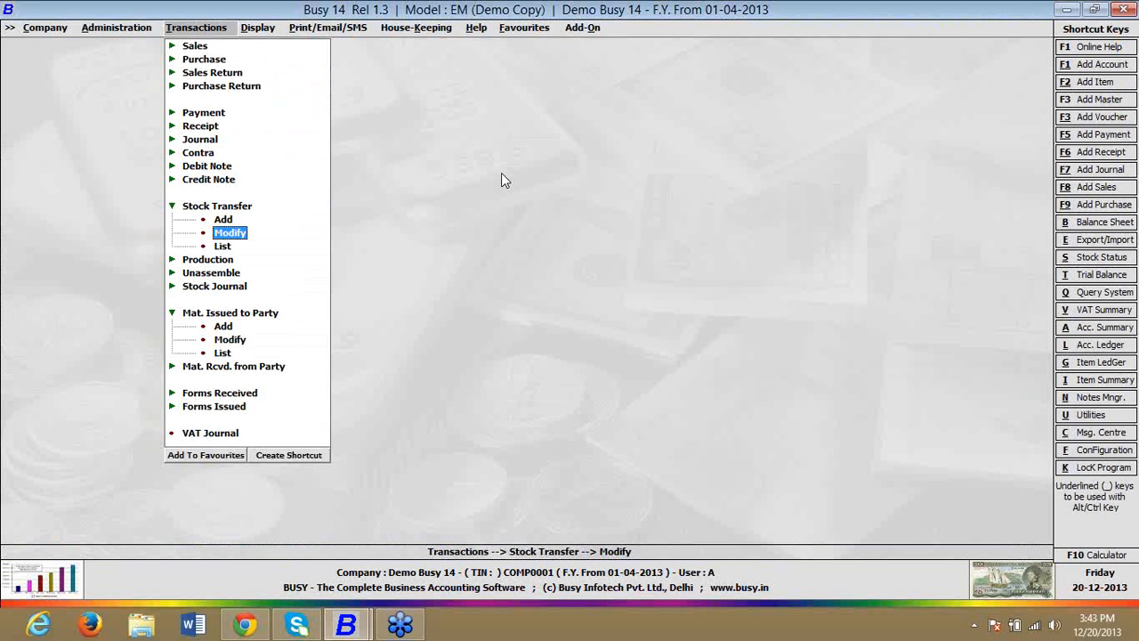
pyautogui.click(1118, 40)
pyautogui.click(474, 395)
pyautogui.click(898, 41)
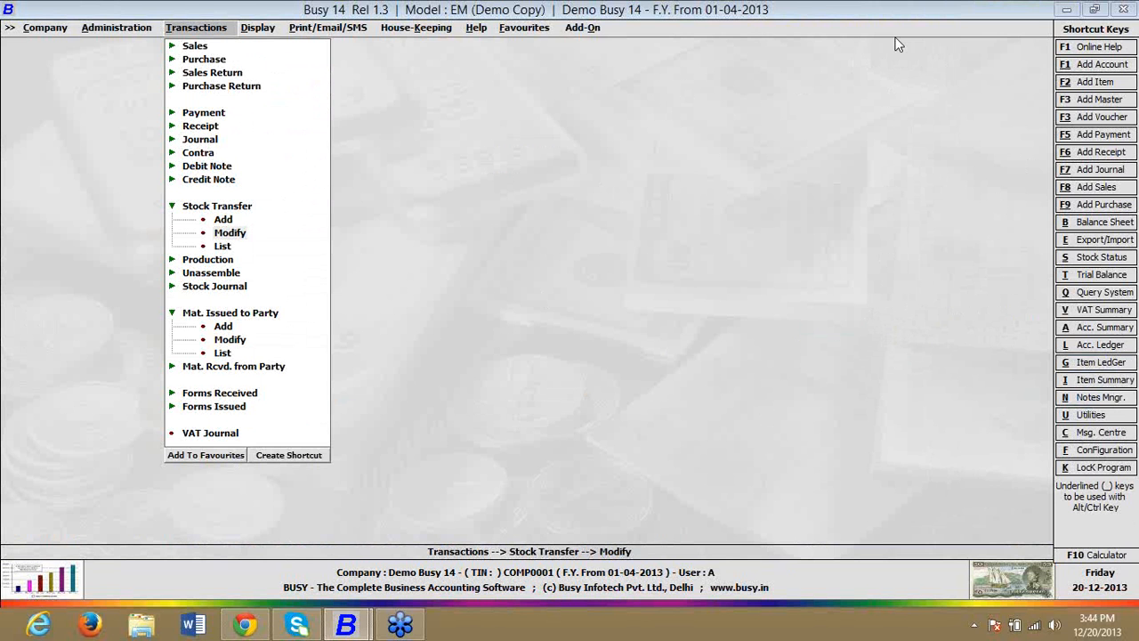
# Step: Open the inventory section of the Features / Options configuration and enable Job Work
pyautogui.click(105, 27)
pyautogui.press('Escape')
pyautogui.press('Escape')
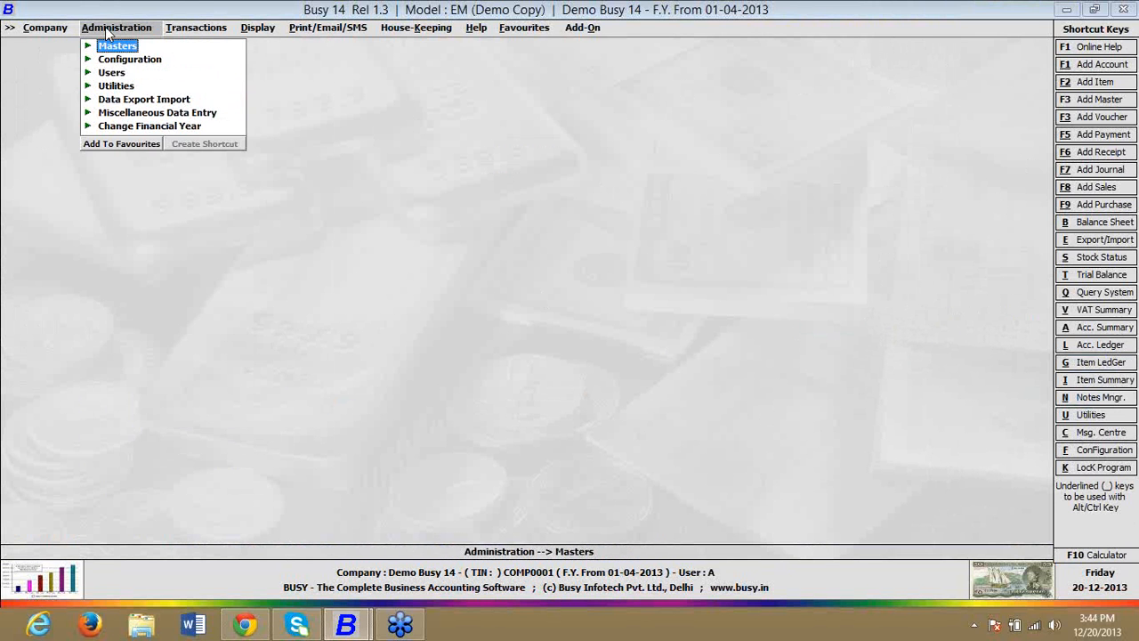
pyautogui.click(124, 61)
pyautogui.click(138, 78)
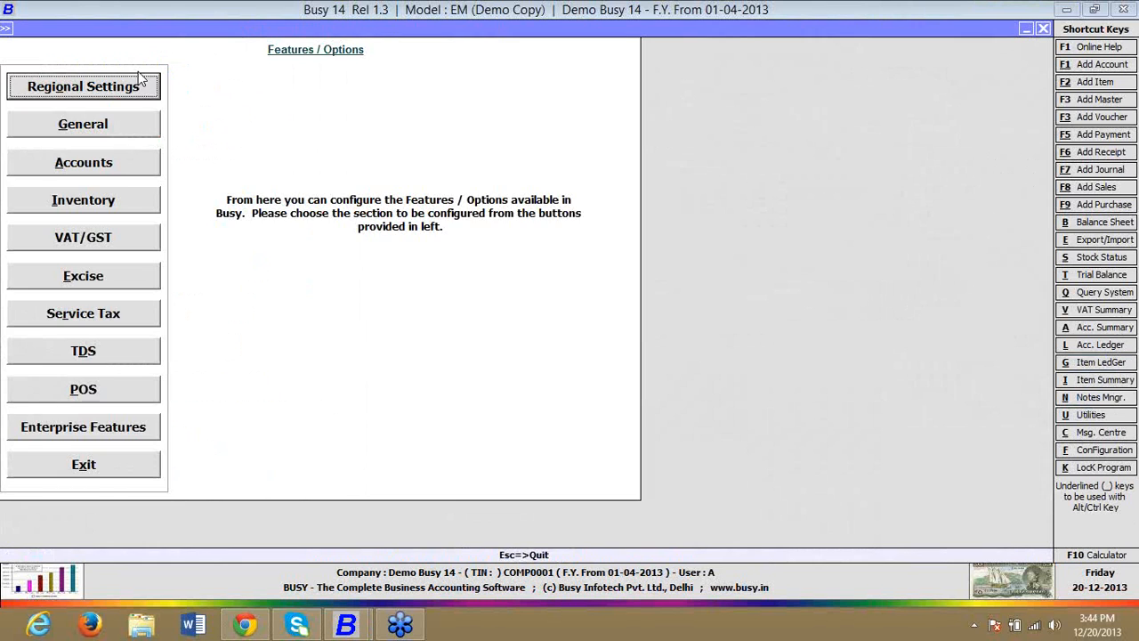
pyautogui.click(120, 211)
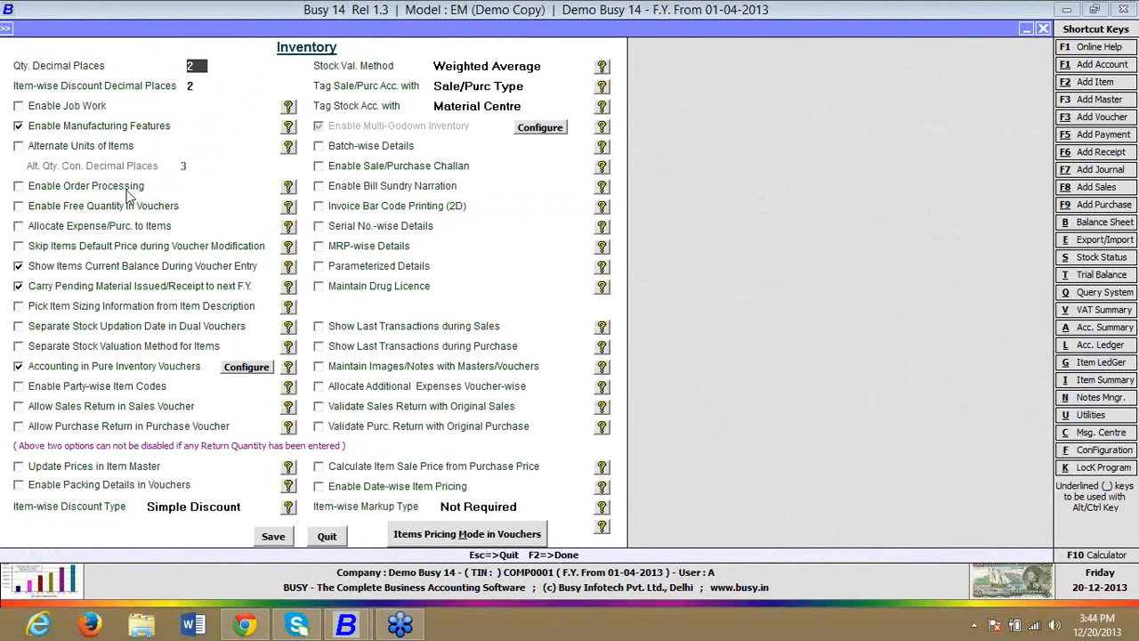
pyautogui.click(93, 109)
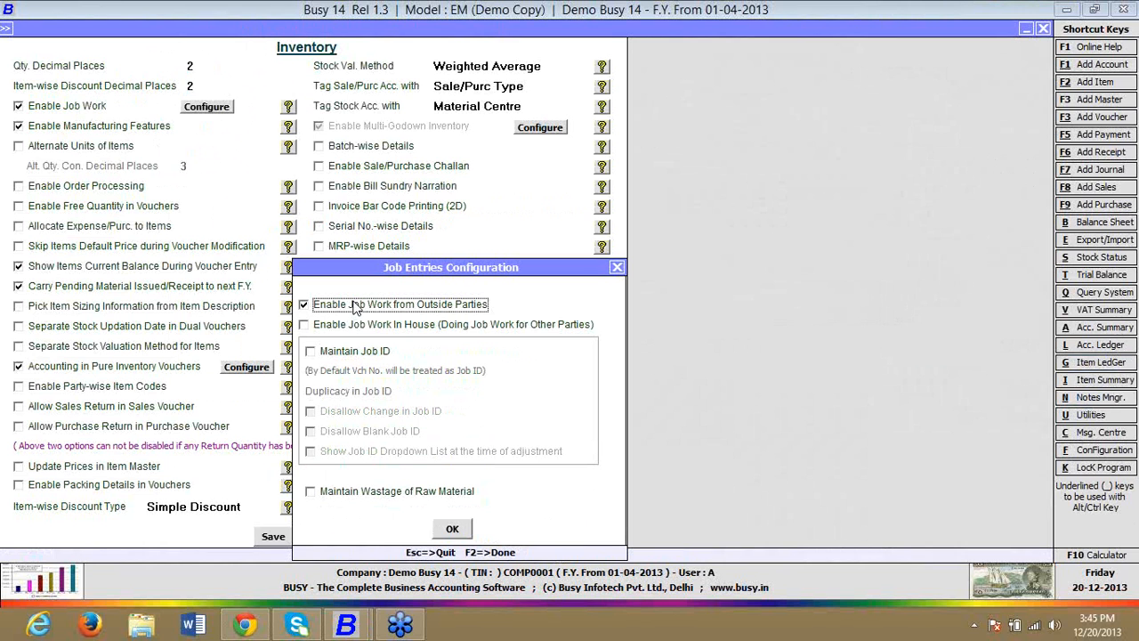
# Step: Enable Maintain Job ID for job work from outside parties, with Duplicacy in Job ID set to Do Not Allow
pyautogui.click(352, 333)
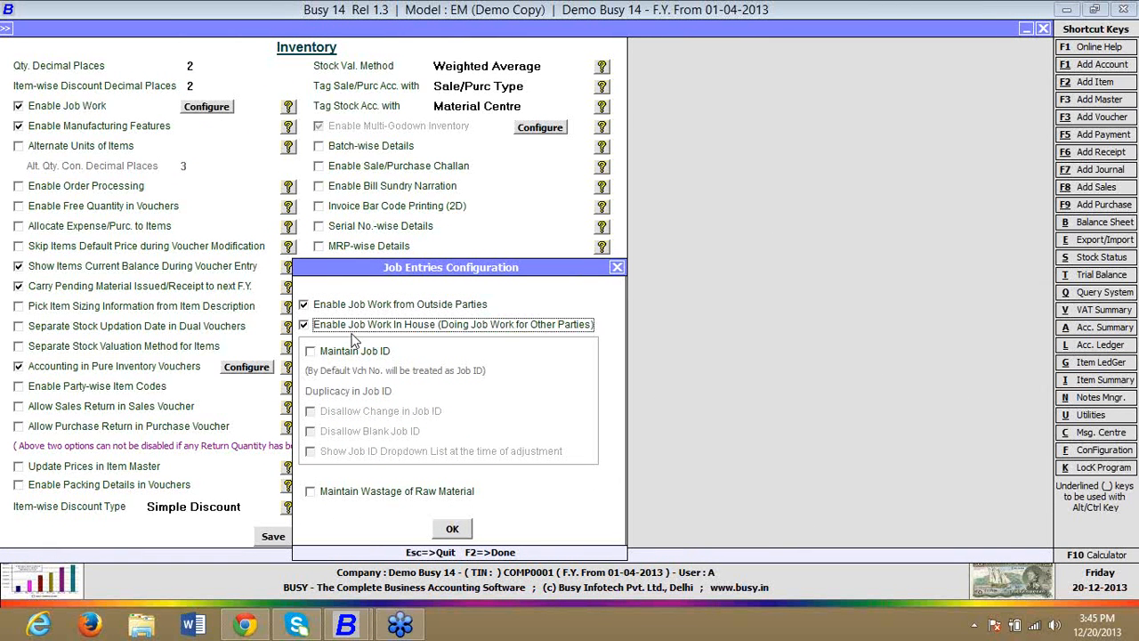
pyautogui.click(356, 326)
pyautogui.click(327, 359)
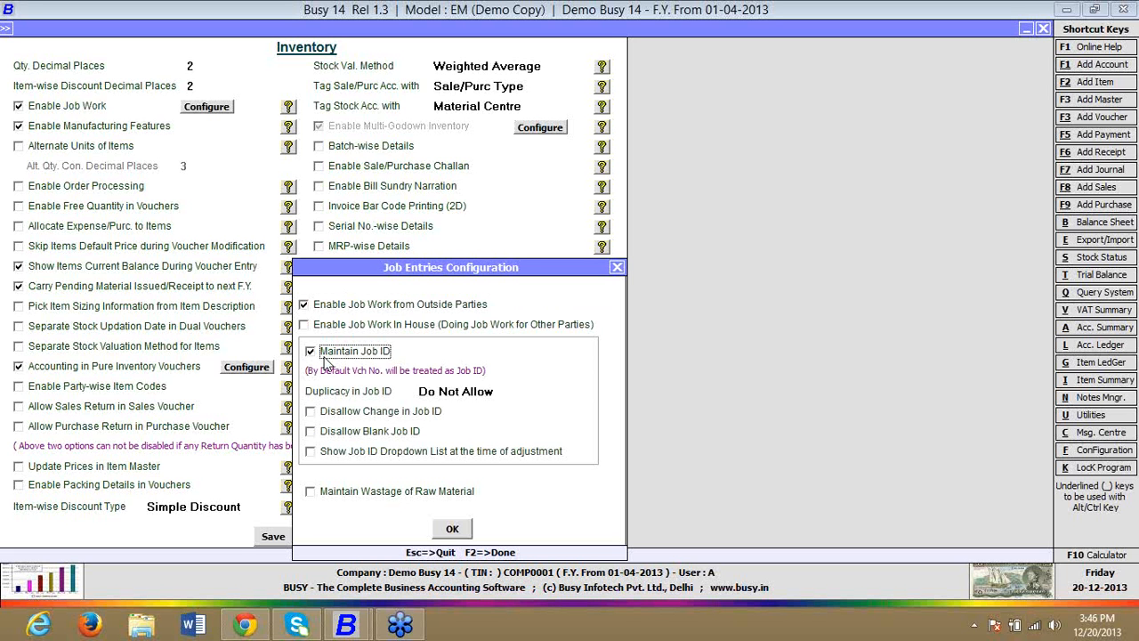
pyautogui.click(482, 392)
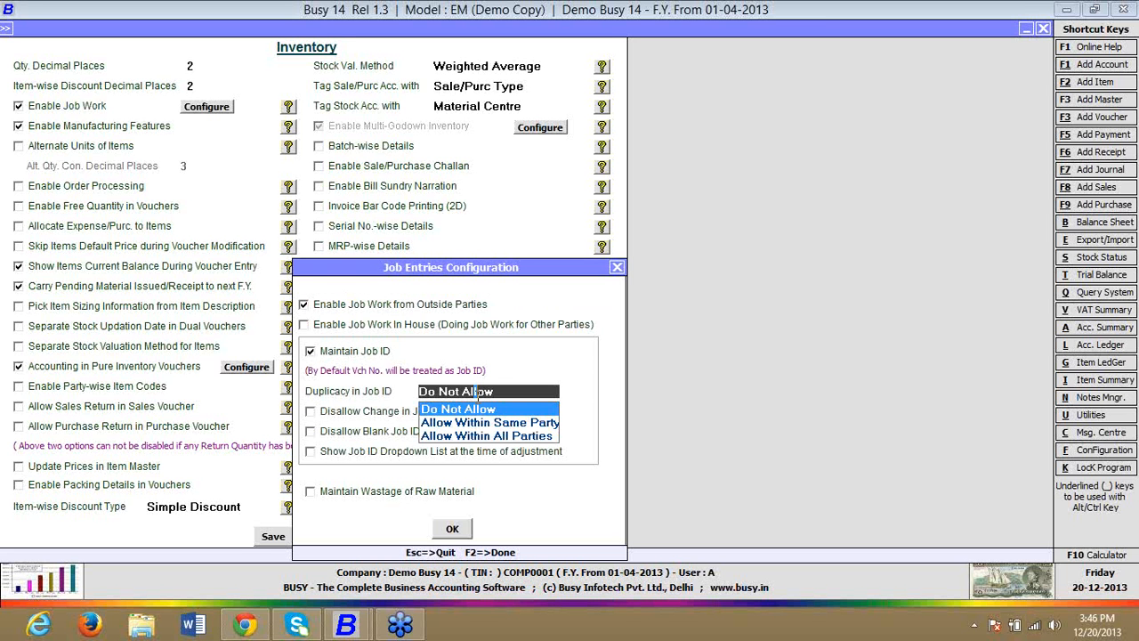
pyautogui.press('Down')
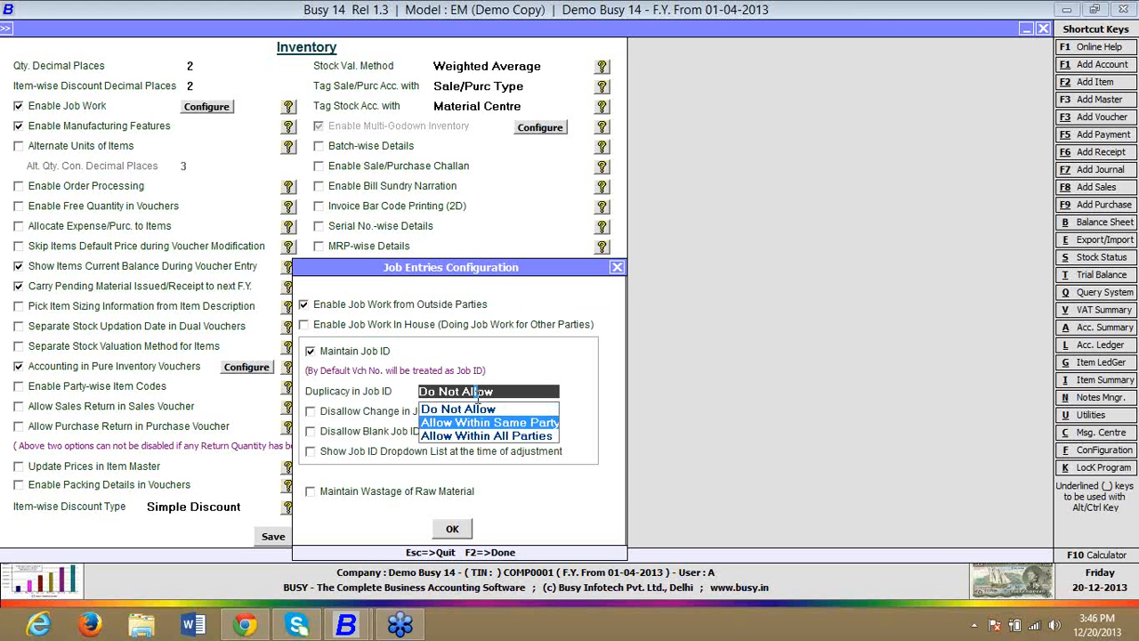
pyautogui.press('Down')
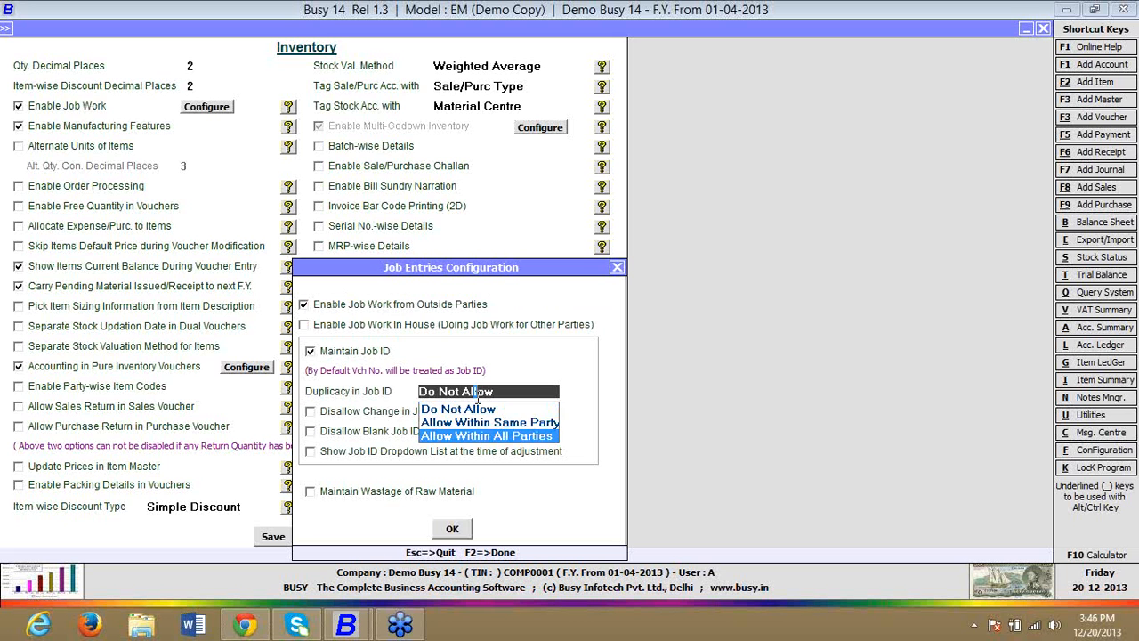
pyautogui.press('Up')
pyautogui.press('Up')
pyautogui.press('Return')
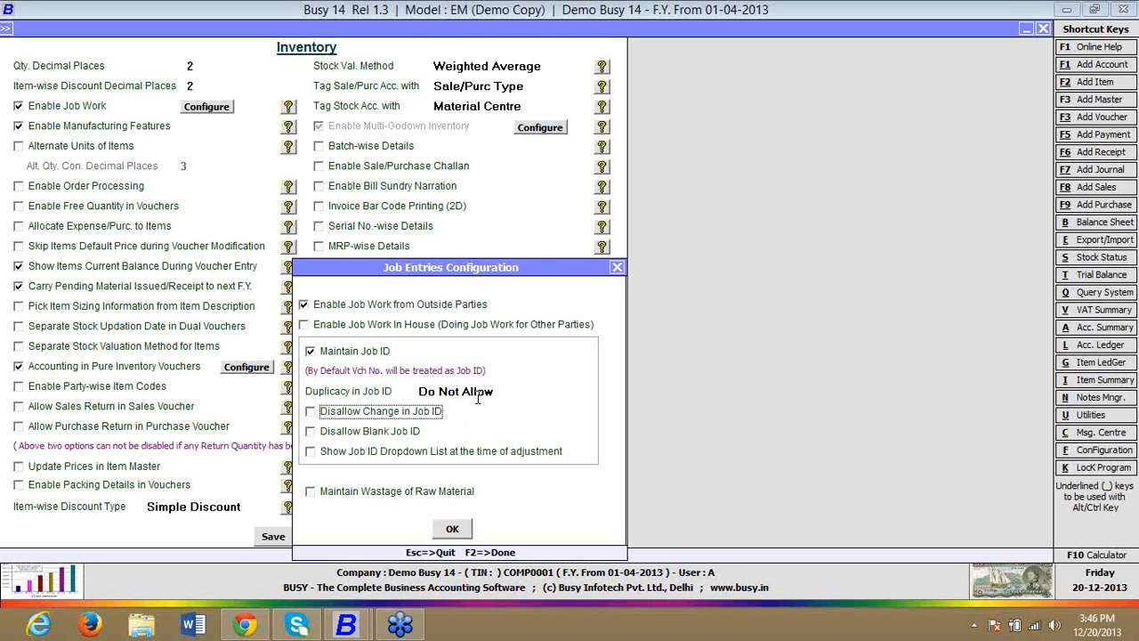
# Step: Disallow changed and blank Job IDs, enable the Job ID dropdown list and raw material wastage, and accept the job entries configuration
pyautogui.click(418, 414)
pyautogui.click(400, 431)
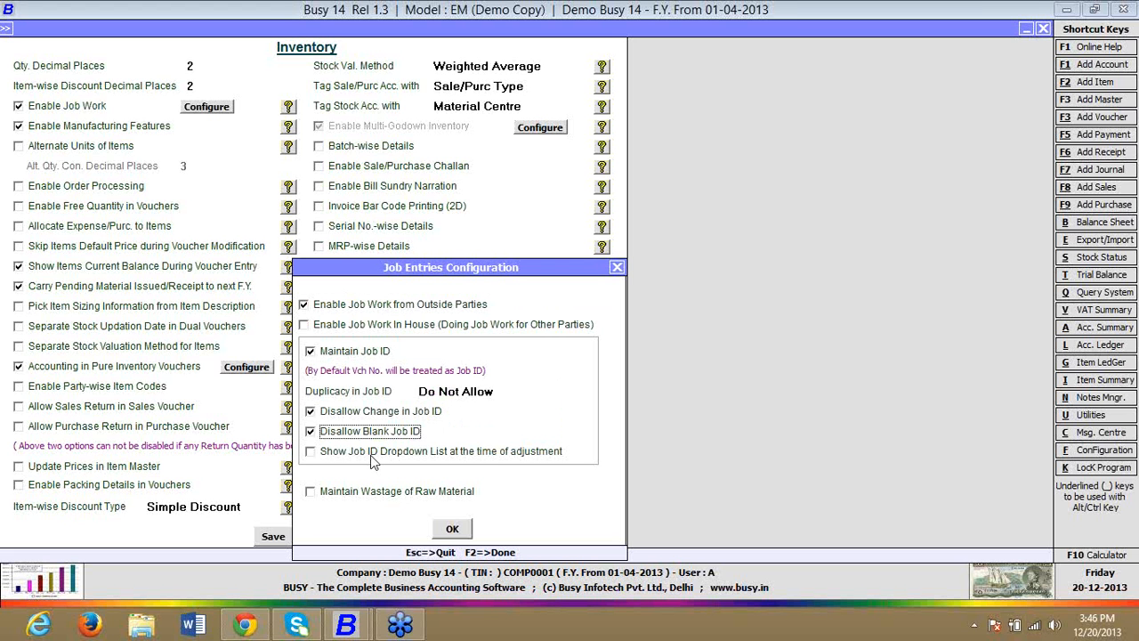
pyautogui.click(371, 456)
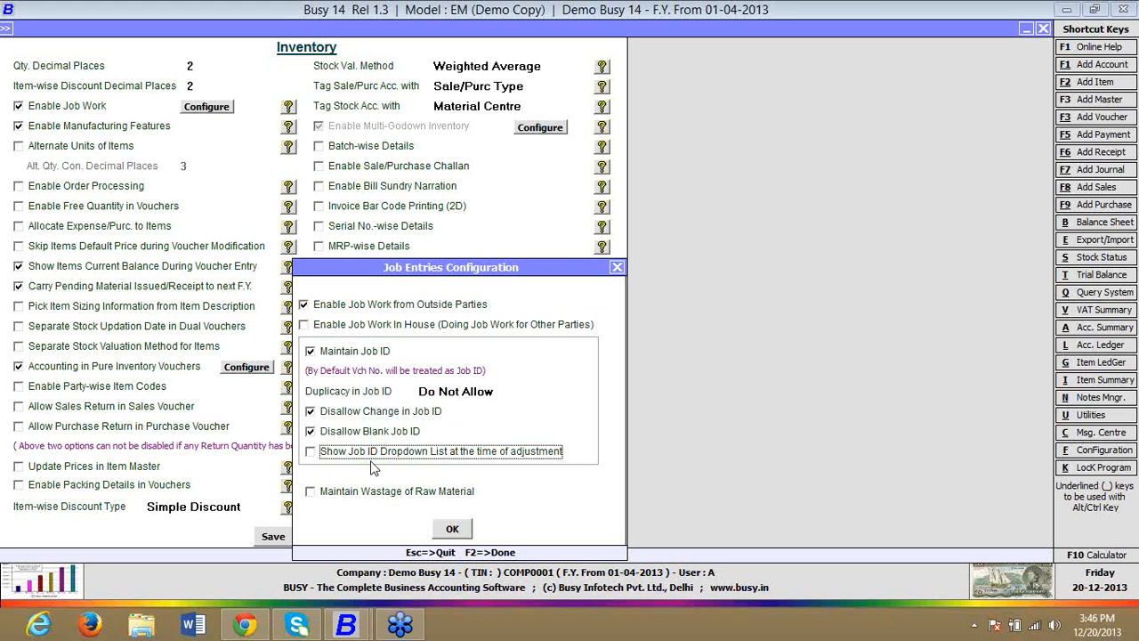
pyautogui.click(376, 454)
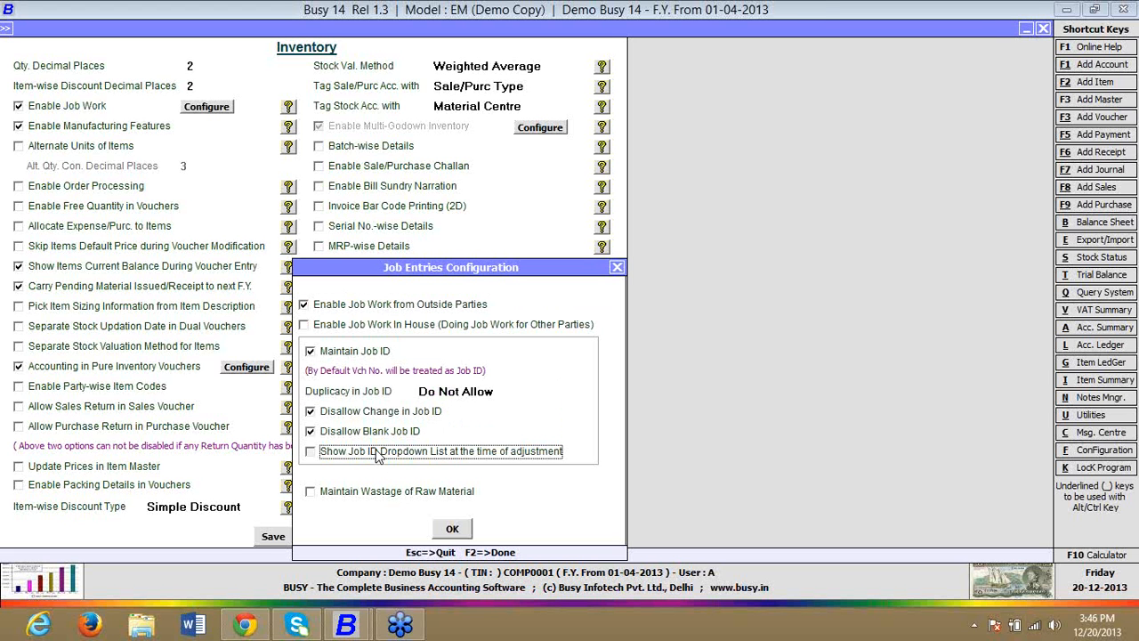
pyautogui.click(364, 496)
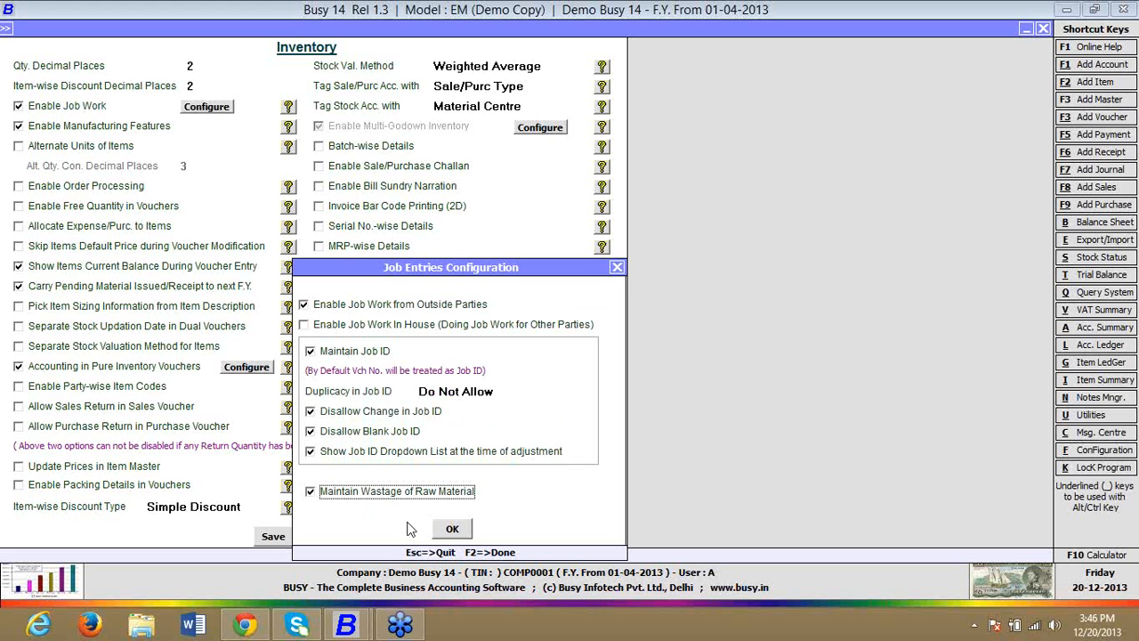
pyautogui.click(452, 529)
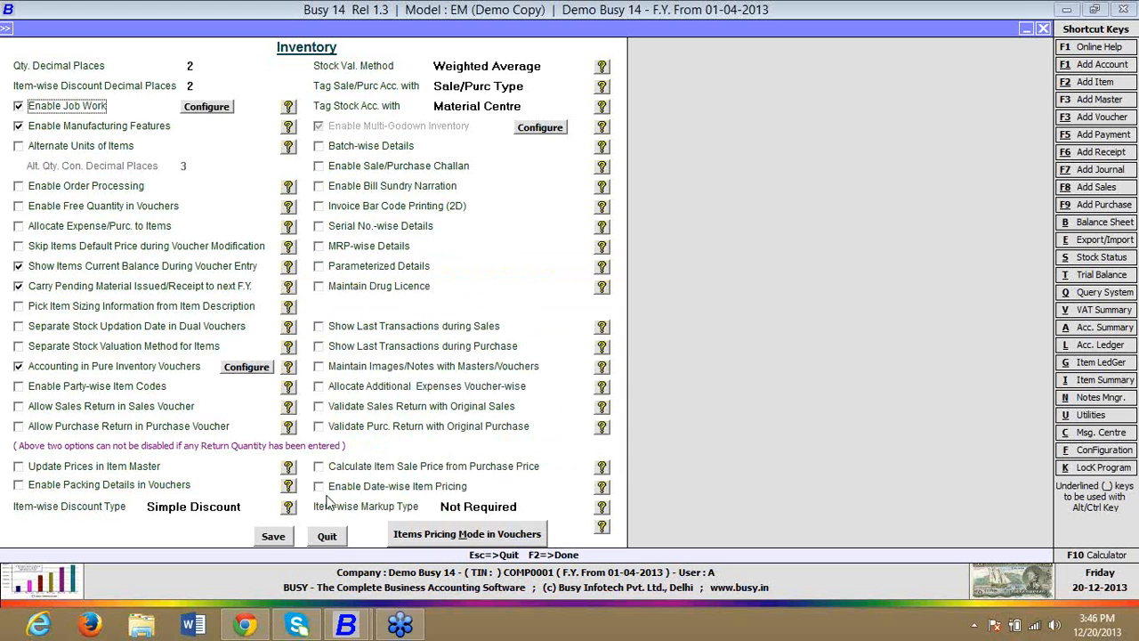
# Step: Save the inventory options and leave the Features / Options configuration
pyautogui.click(273, 536)
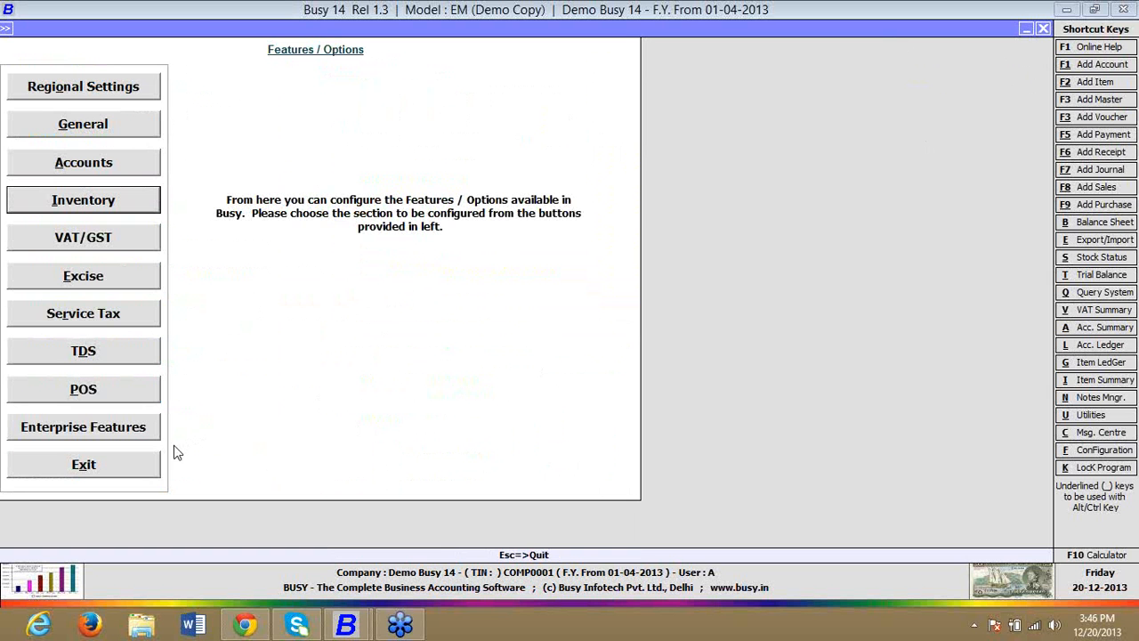
pyautogui.click(149, 456)
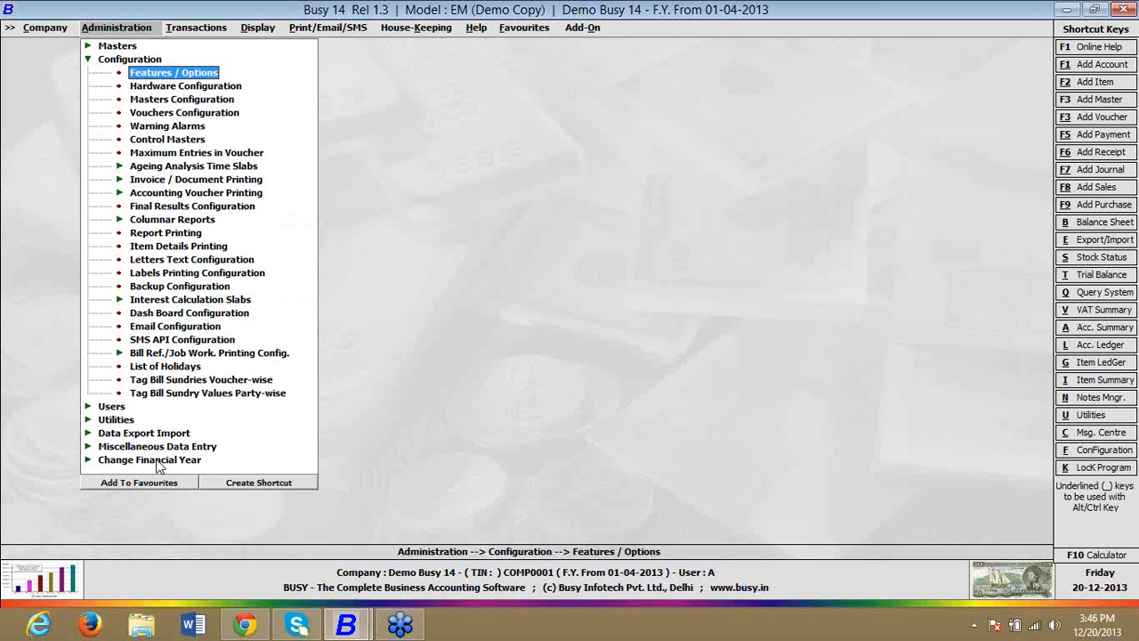
pyautogui.press('Escape')
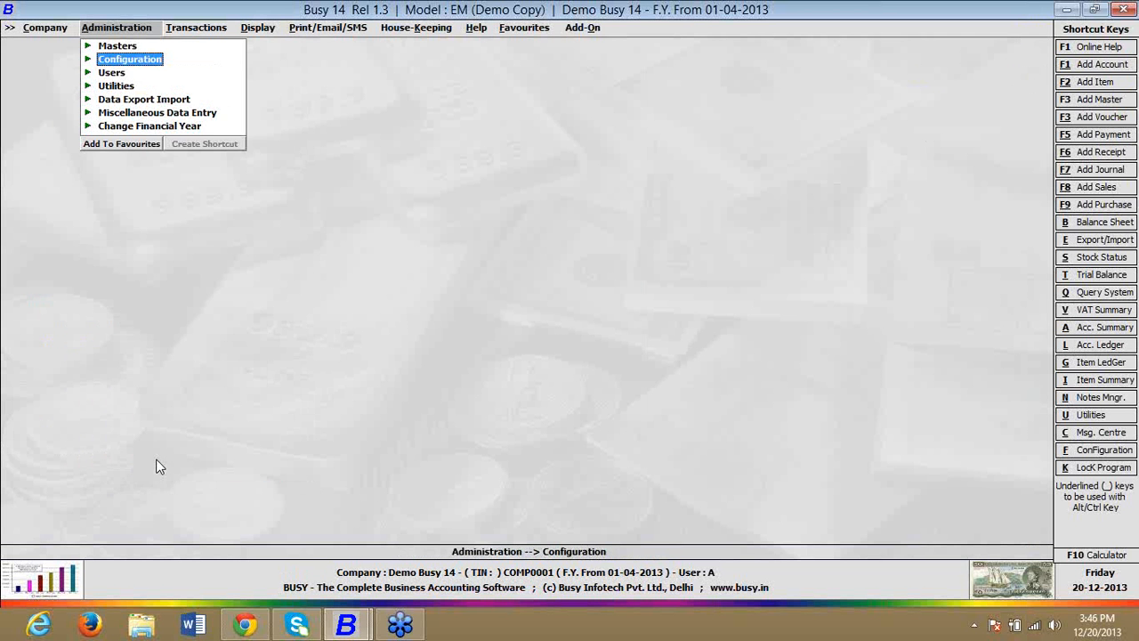
# Step: Open the saved Mat. Issued to Party voucher containing ITEM A and TRANSPORT CHARGES, and delete it
pyautogui.press('Right')
pyautogui.press('Down')
pyautogui.press('Down')
pyautogui.press('Down')
pyautogui.press('Down')
pyautogui.press('Down')
pyautogui.press('Down')
pyautogui.press('Down')
pyautogui.press('Down')
pyautogui.press('Down')
pyautogui.press('Down')
pyautogui.press('Down')
pyautogui.press('Down')
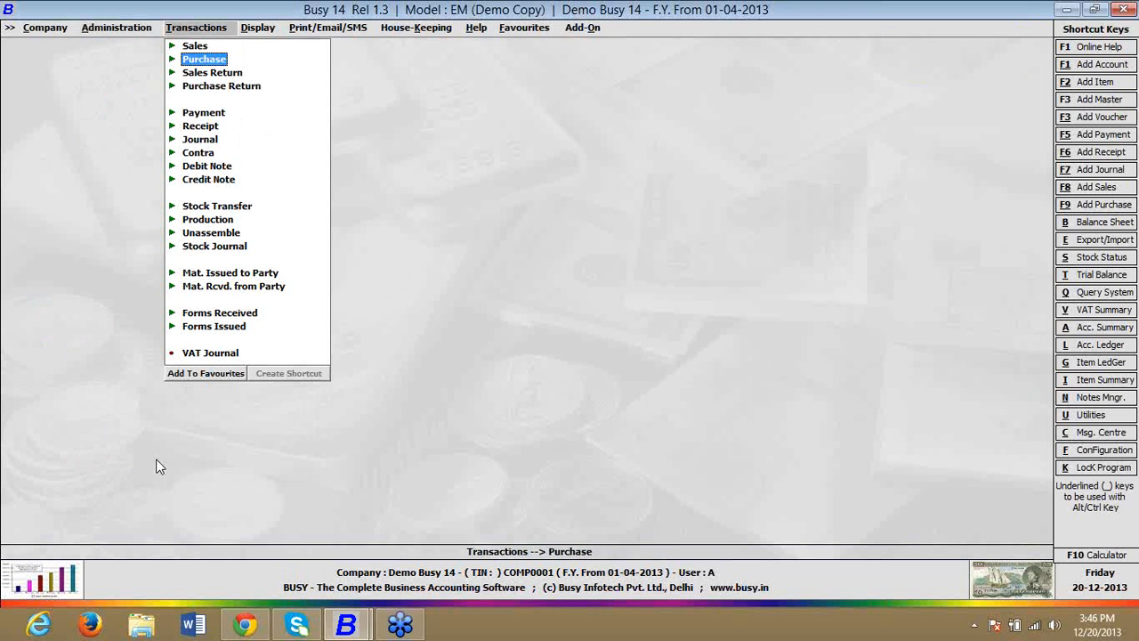
pyautogui.press('Down')
pyautogui.press('Down')
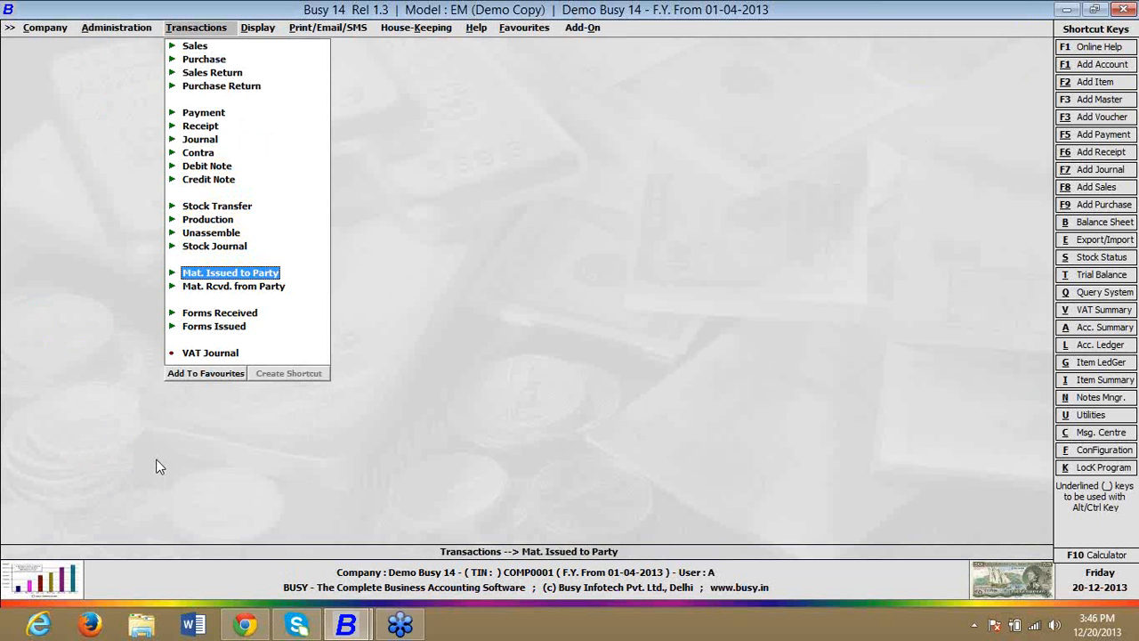
pyautogui.press('Return')
pyautogui.press('Down')
pyautogui.press('Return')
pyautogui.press('Return')
pyautogui.press('Return')
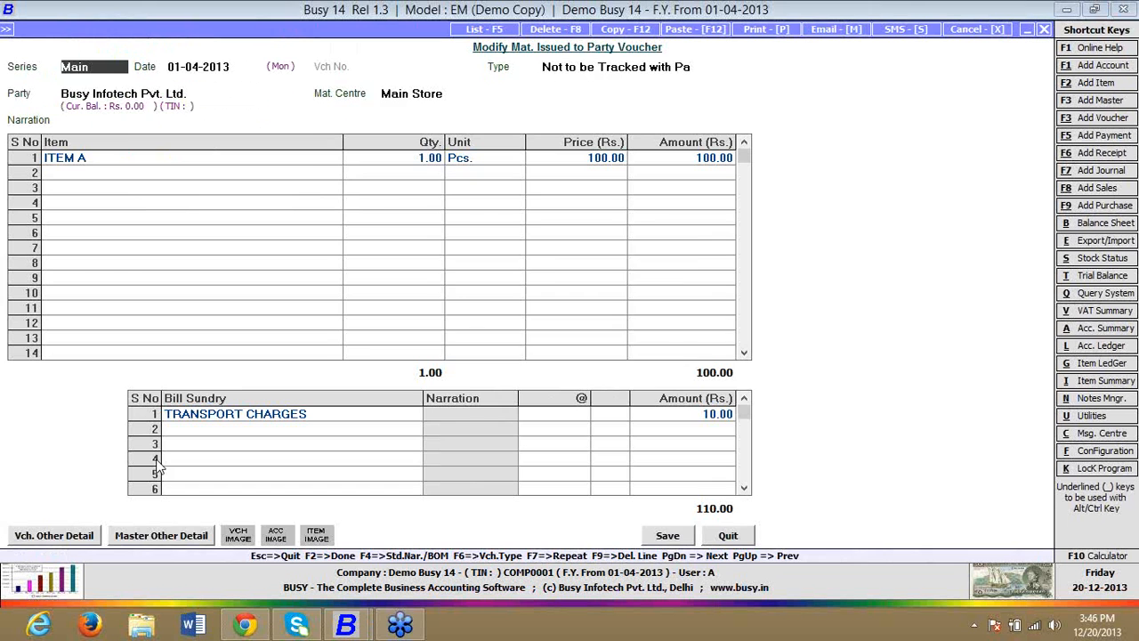
pyautogui.press('F8')
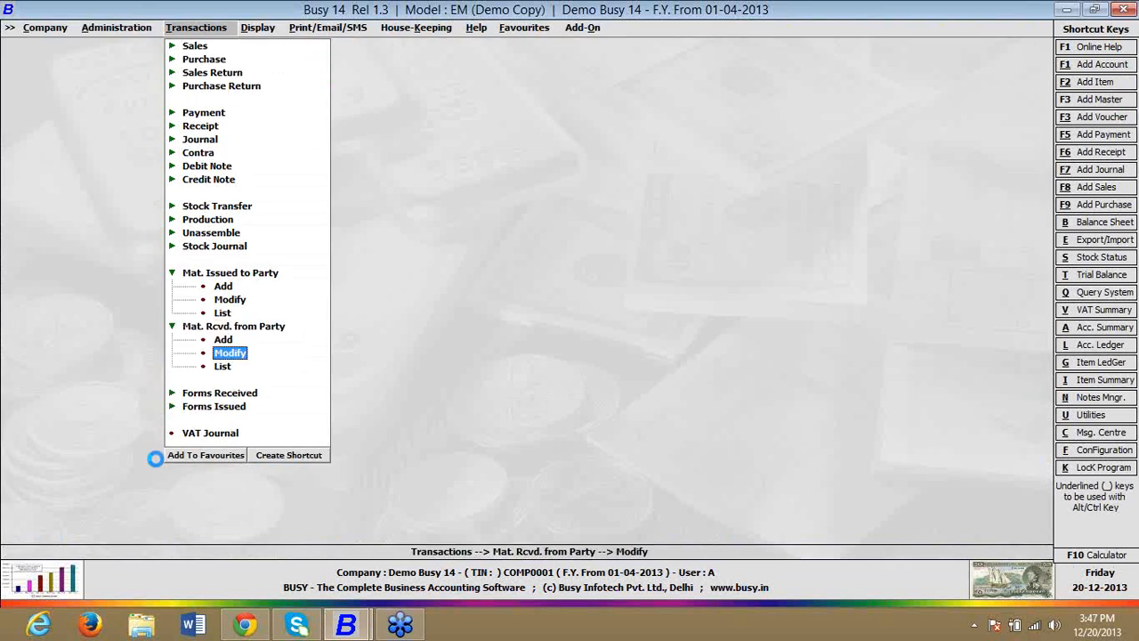
pyautogui.press('Return')
pyautogui.press('Escape')
# Step: Open the saved stock transfer voucher of series Main dated 01-04-2013 for modification and delete it
pyautogui.press('Up')
pyautogui.press('Up')
pyautogui.press('Up')
pyautogui.press('Up')
pyautogui.press('Up')
pyautogui.press('Up')
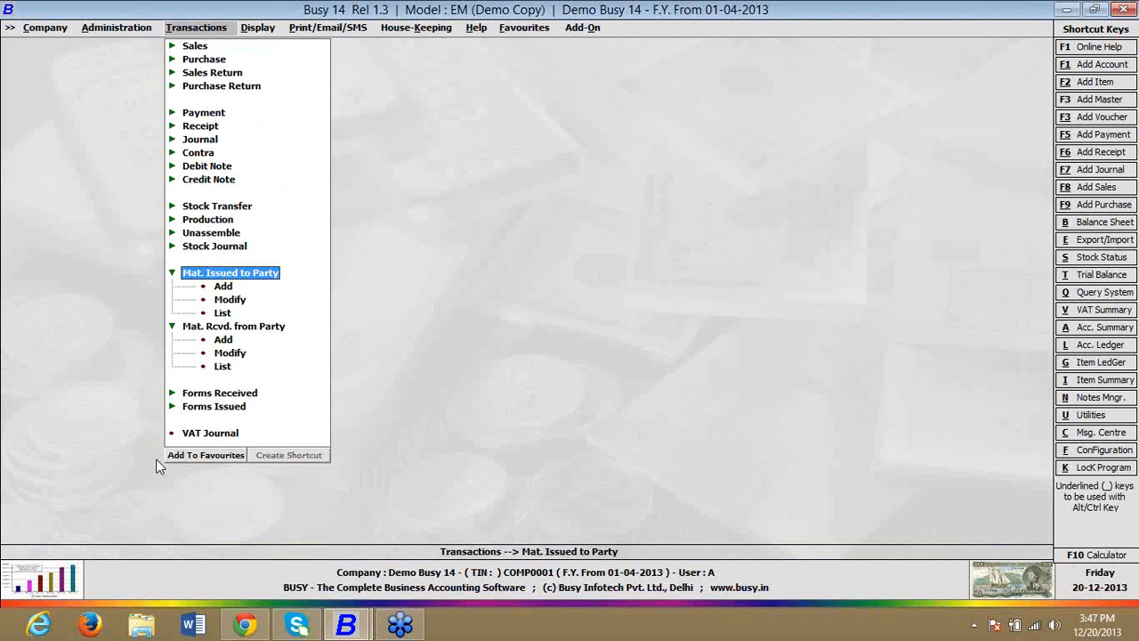
pyautogui.press('Up')
pyautogui.press('Up')
pyautogui.press('Up')
pyautogui.press('Up')
pyautogui.press('Return')
pyautogui.press('Down')
pyautogui.press('Down')
pyautogui.press('Return')
pyautogui.press('Return')
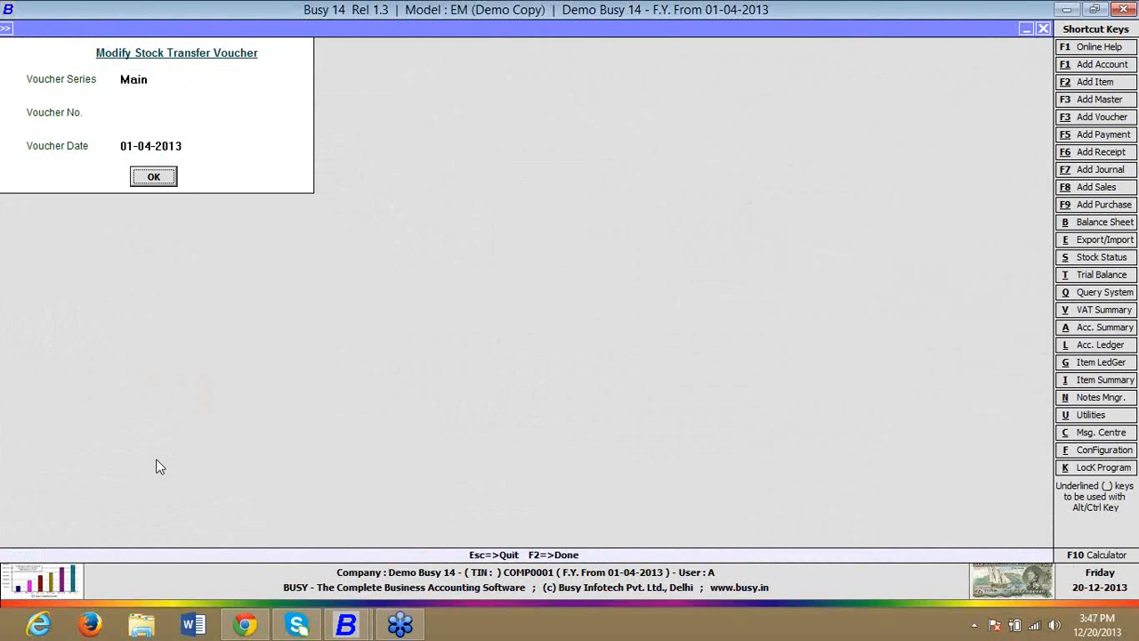
pyautogui.press('Return')
pyautogui.press('F8')
# Step: Open the ITEM A item master for modification and rename it FINISHED GOOD
pyautogui.press('Return')
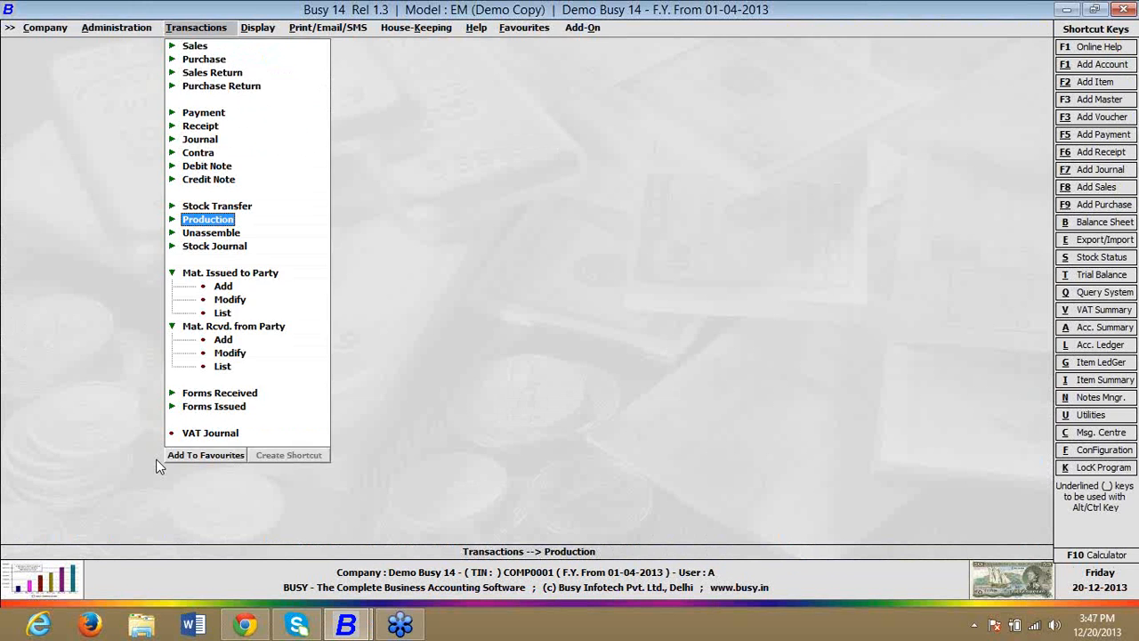
pyautogui.press('Left')
pyautogui.press('Up')
pyautogui.press('Return')
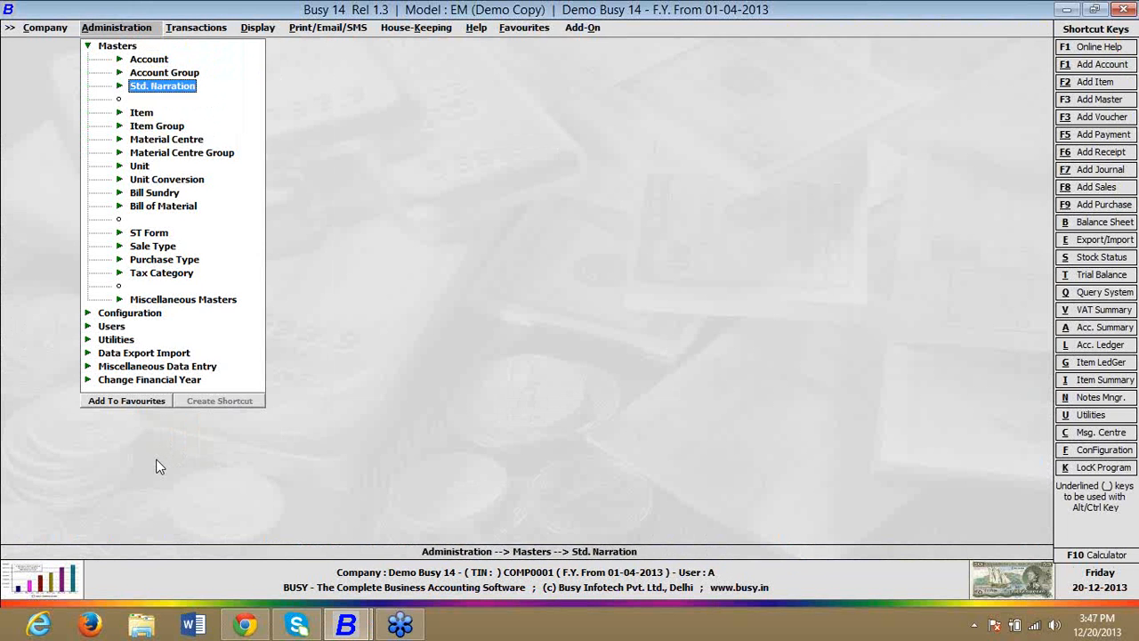
pyautogui.press('Down')
pyautogui.press('Return')
pyautogui.press('Down')
pyautogui.press('Return')
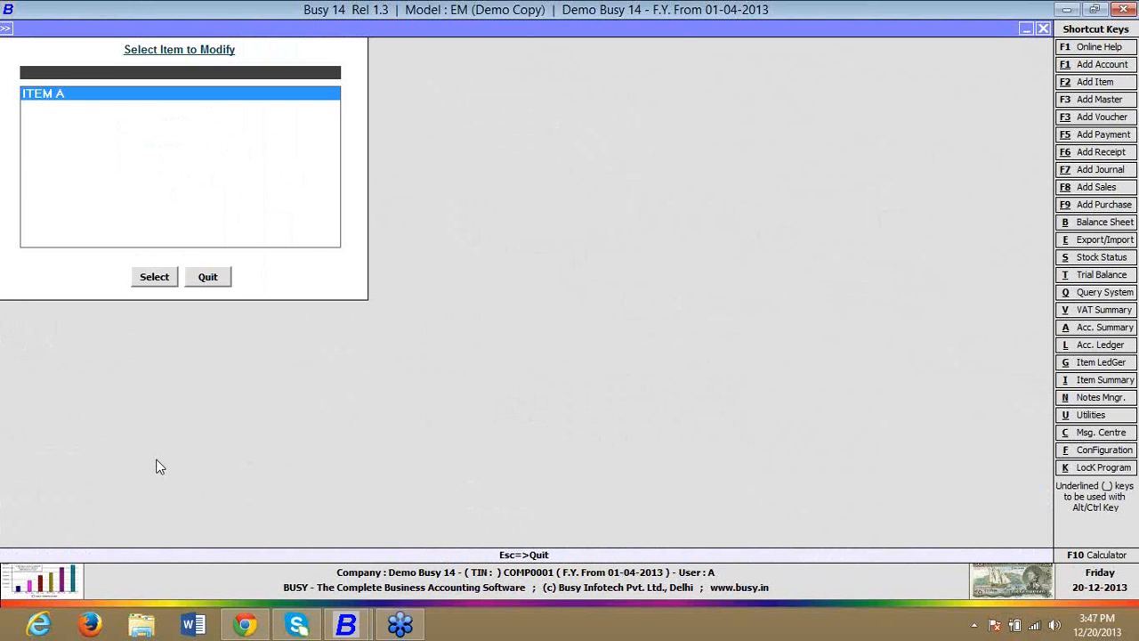
pyautogui.press('Return')
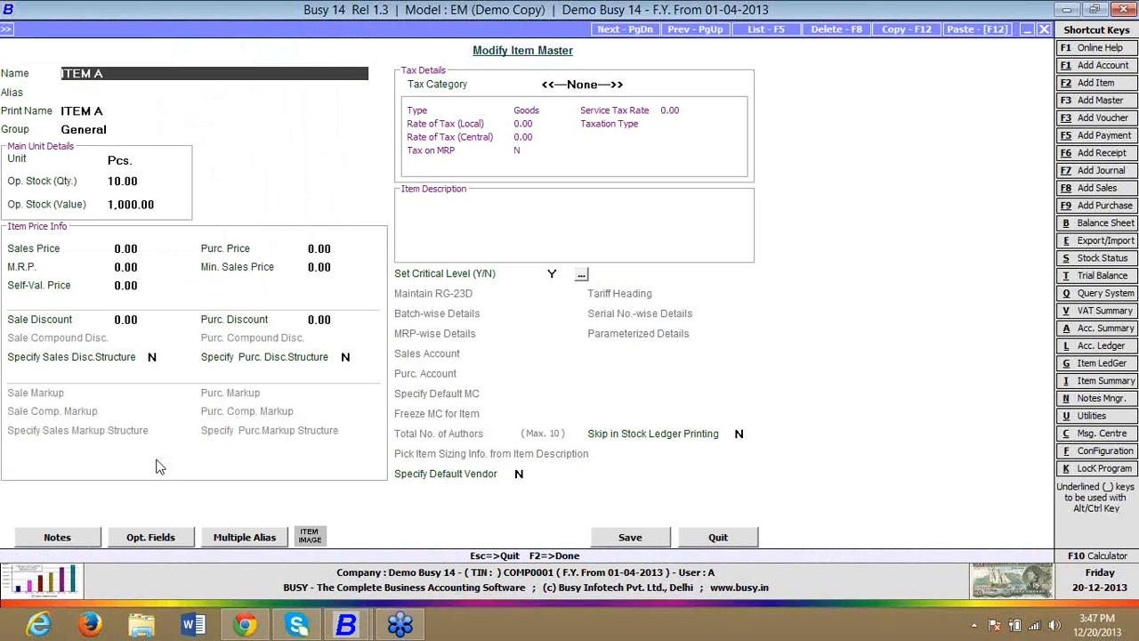
pyautogui.write('FINISHED GOOD')
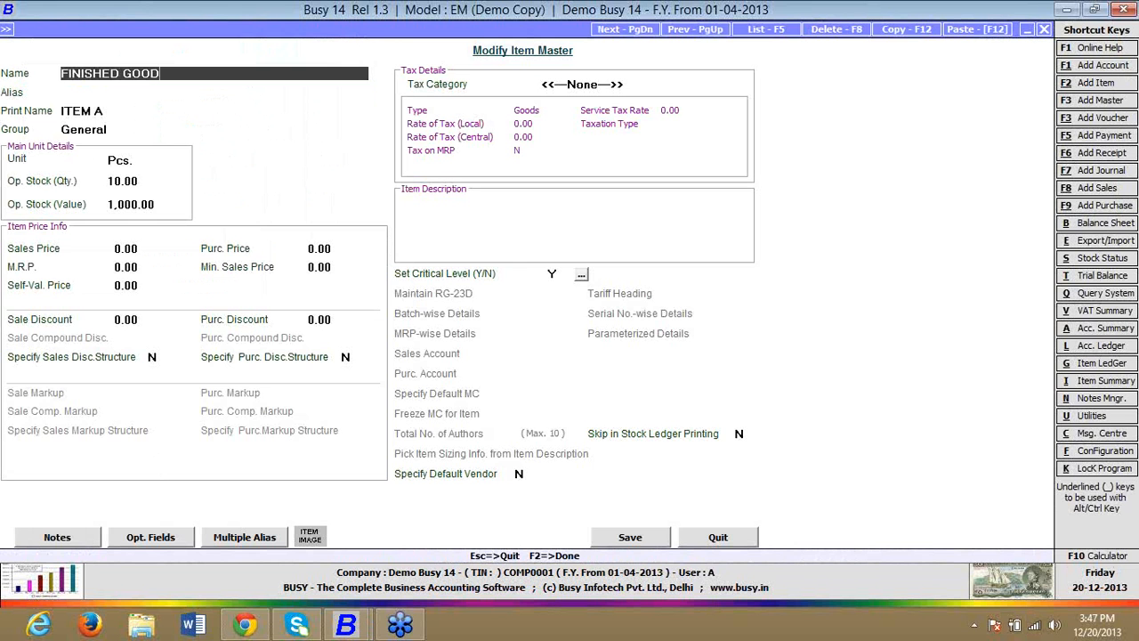
# Step: Carry the new name into the print name, set the opening stock quantity to 0, and save the item master
pyautogui.press('Return')
pyautogui.press('Return')
pyautogui.press('Return')
pyautogui.press('Return')
pyautogui.press('Return')
pyautogui.write('0')
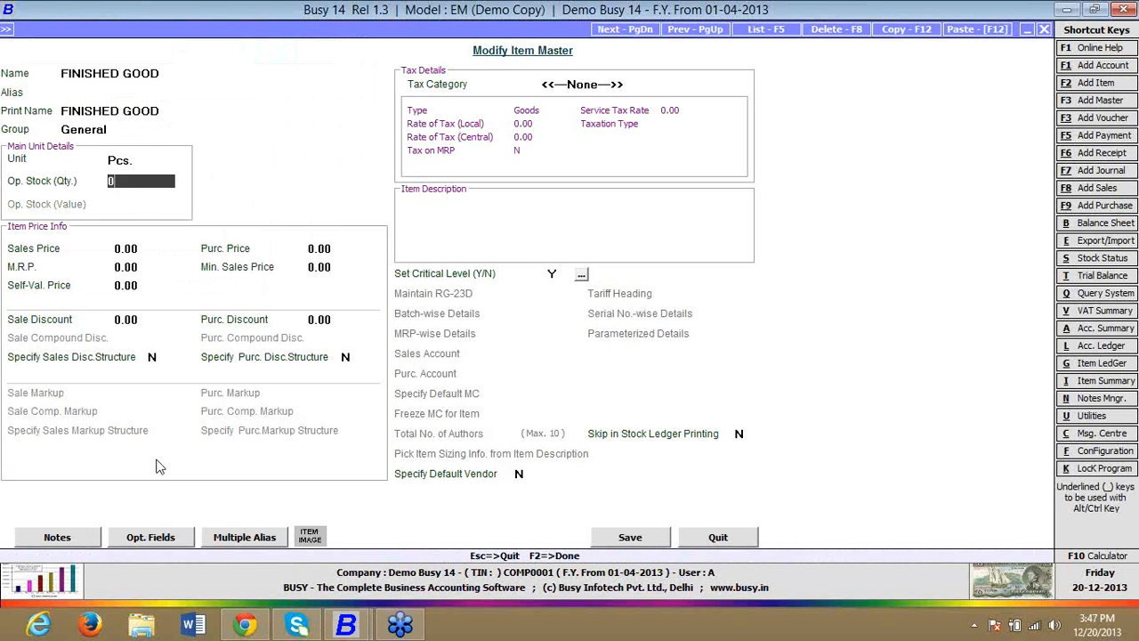
pyautogui.press('Return')
pyautogui.press('F2')
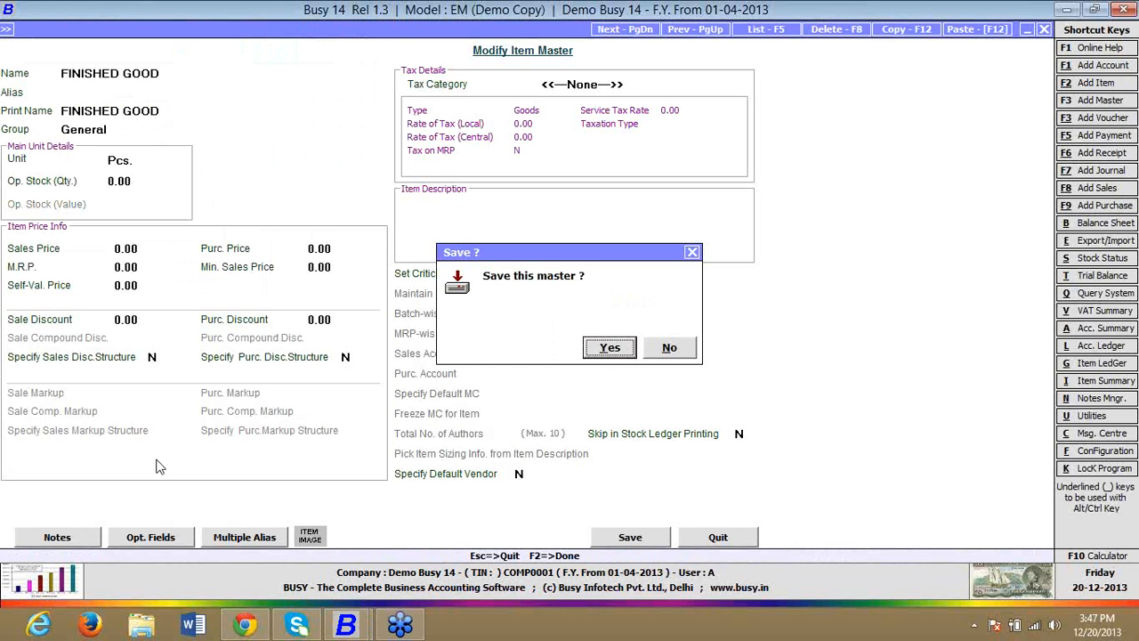
pyautogui.press('Return')
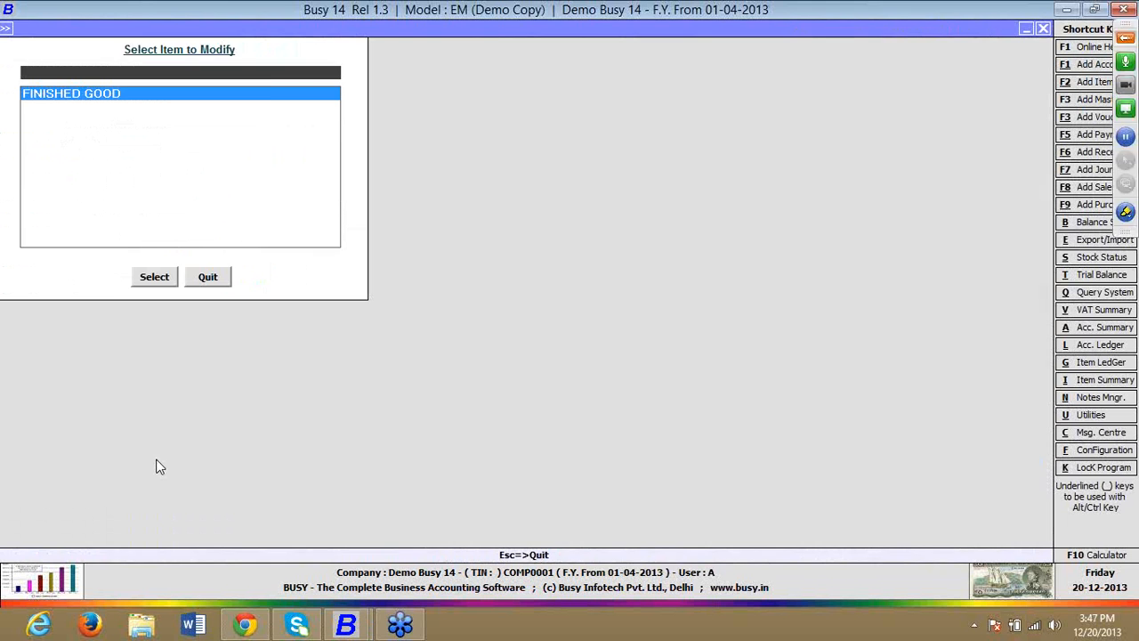
# Step: Leave item modification, open the BRANCH 1 material centre master and delete it
pyautogui.press('Escape')
pyautogui.press('Escape')
pyautogui.press('Down')
pyautogui.press('Down')
pyautogui.press('Return')
pyautogui.press('Down')
pyautogui.press('Return')
pyautogui.press('Return')
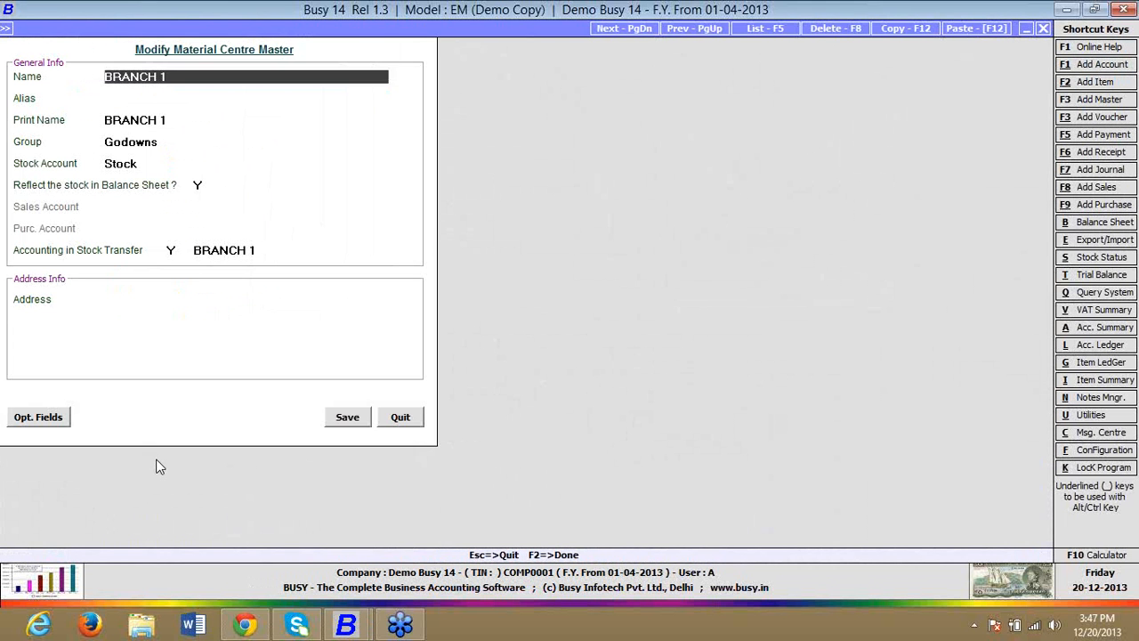
pyautogui.press('F8')
pyautogui.press('Return')
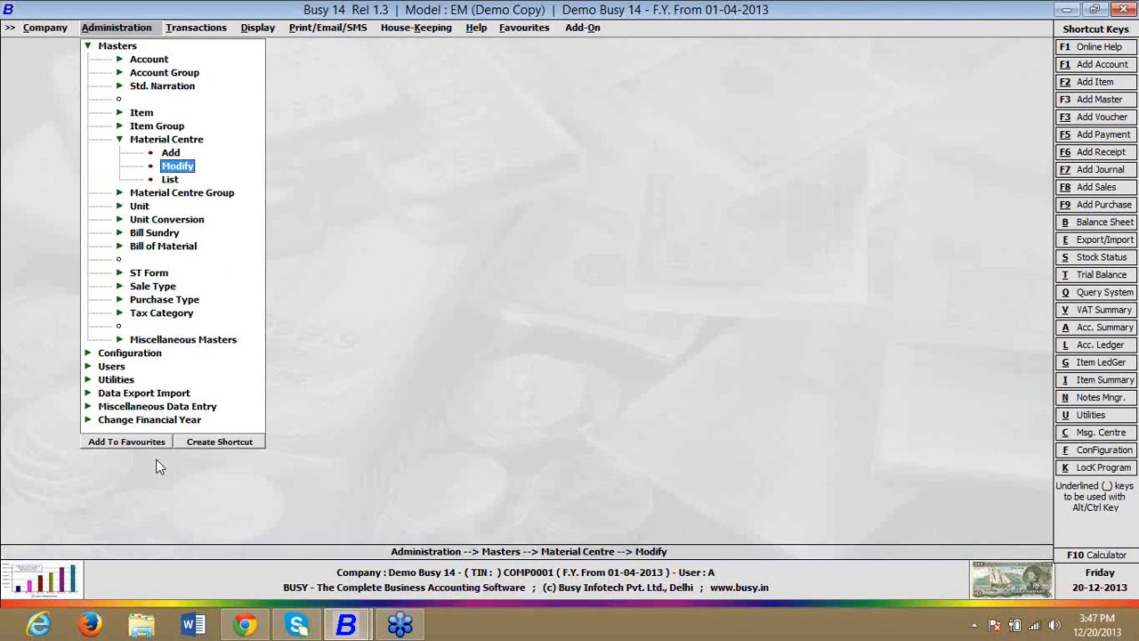
# Step: Start a new item master named RM 1 with the same print name in the General group
pyautogui.press('Up')
pyautogui.press('Up')
pyautogui.press('Up')
pyautogui.press('Up')
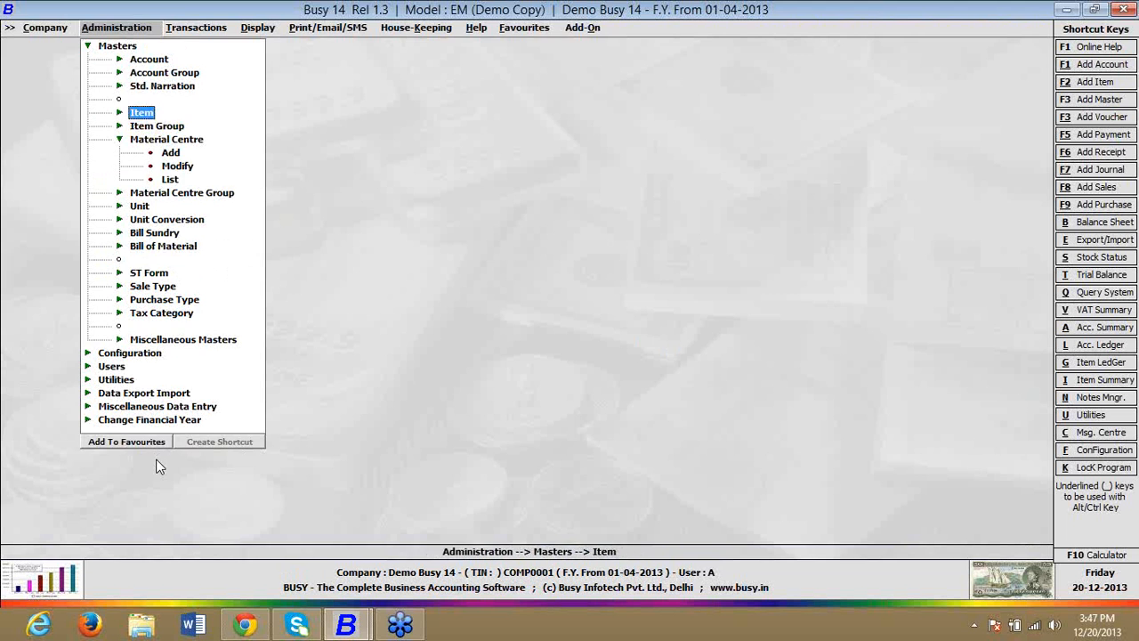
pyautogui.press('Return')
pyautogui.press('Return')
pyautogui.write('RM 1')
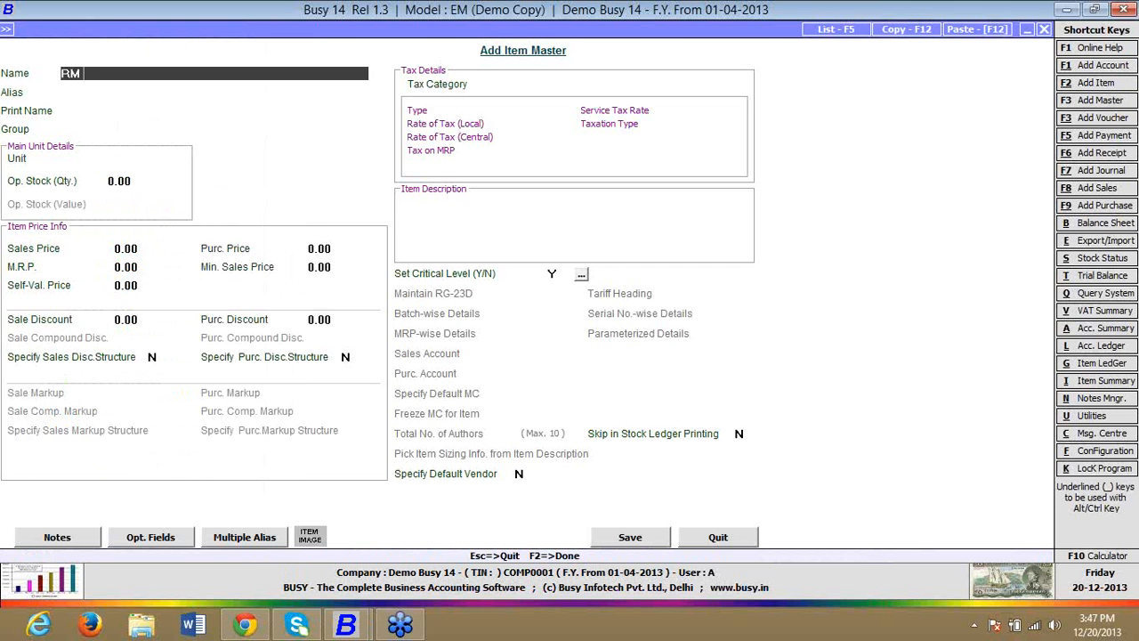
# Step: Set the RM 1 item's unit to Pcs. and save the master
pyautogui.press('Return')
pyautogui.press('Return')
pyautogui.press('Return')
pyautogui.press('Return')
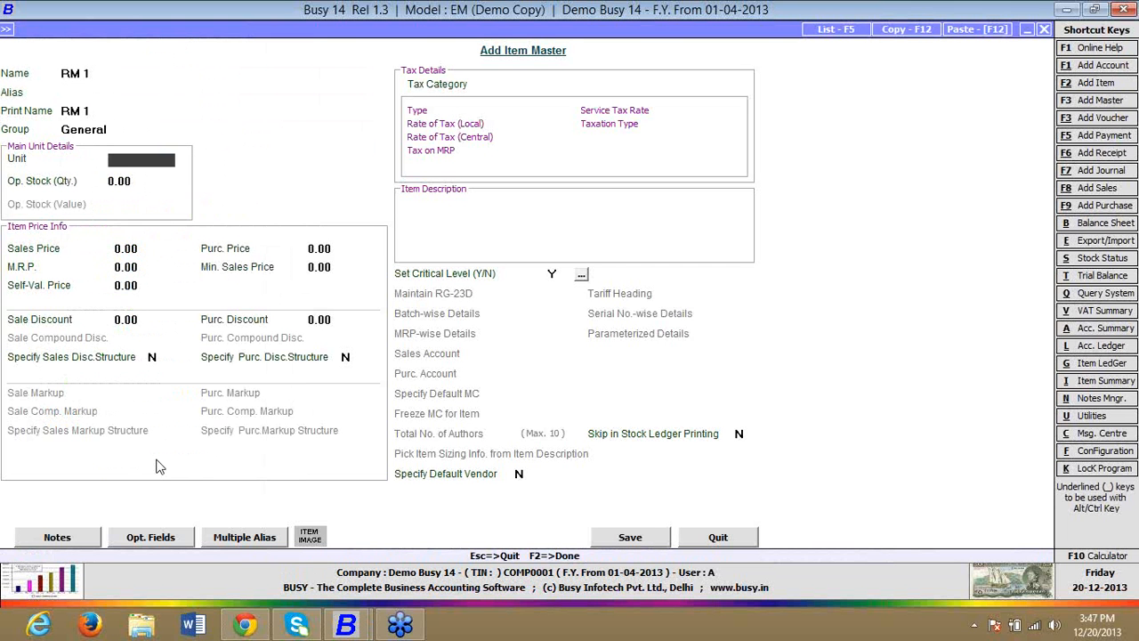
pyautogui.press('Return')
pyautogui.press('Return')
pyautogui.press('F2')
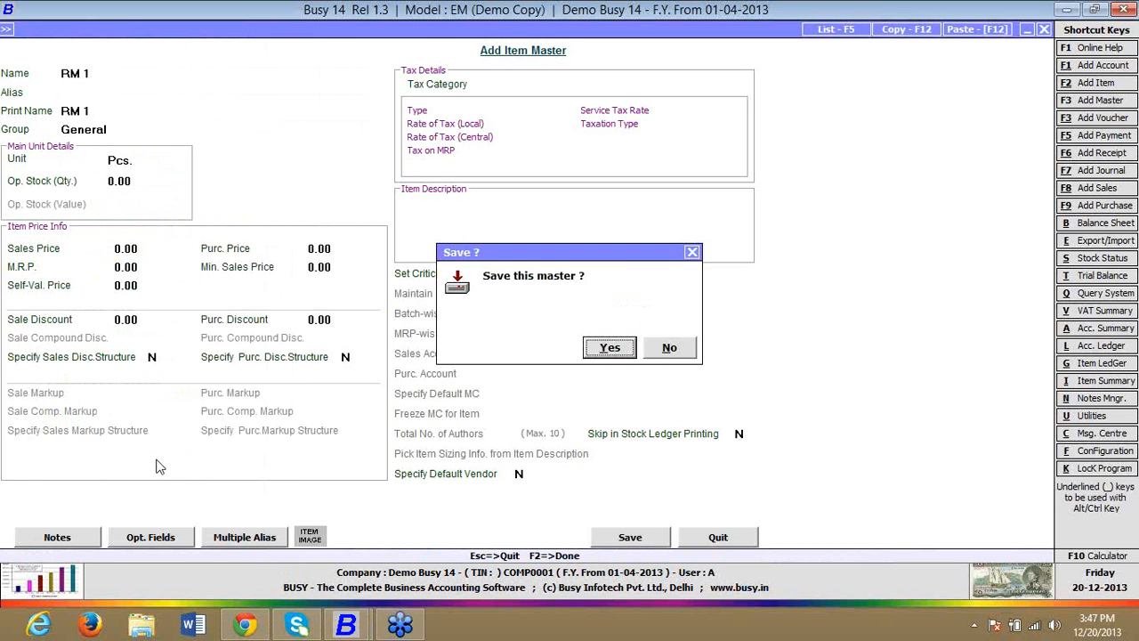
pyautogui.press('Return')
# Step: Add a second item master named RM 2 in group General with unit Pcs., save it and leave item entry
pyautogui.write('RM 2')
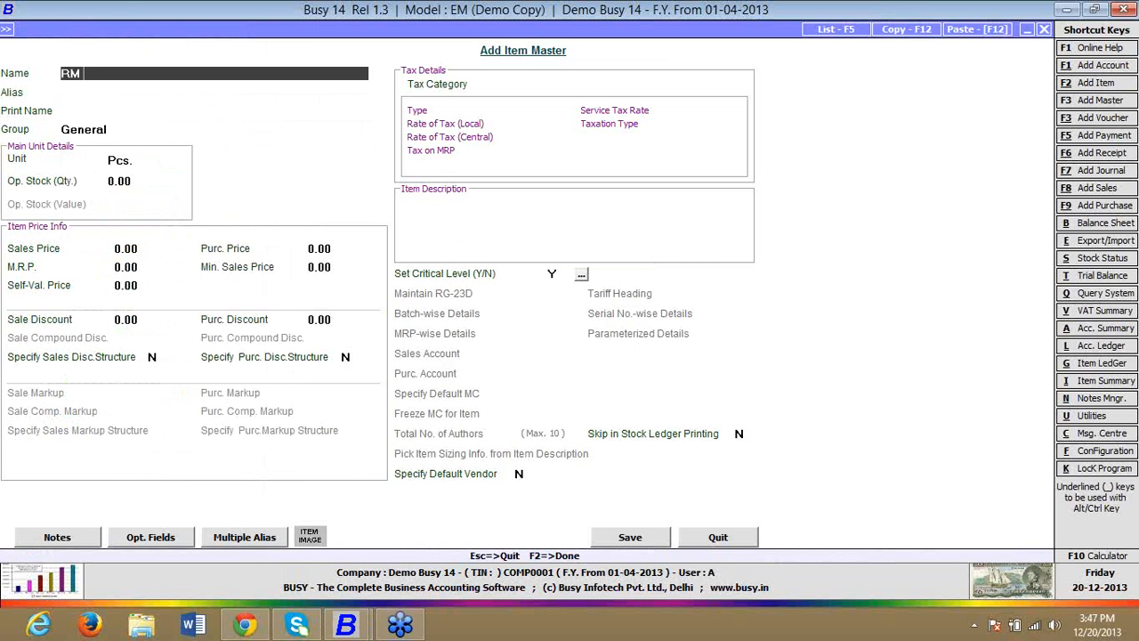
pyautogui.press('Return')
pyautogui.press('Return')
pyautogui.press('Return')
pyautogui.press('Return')
pyautogui.press('F2')
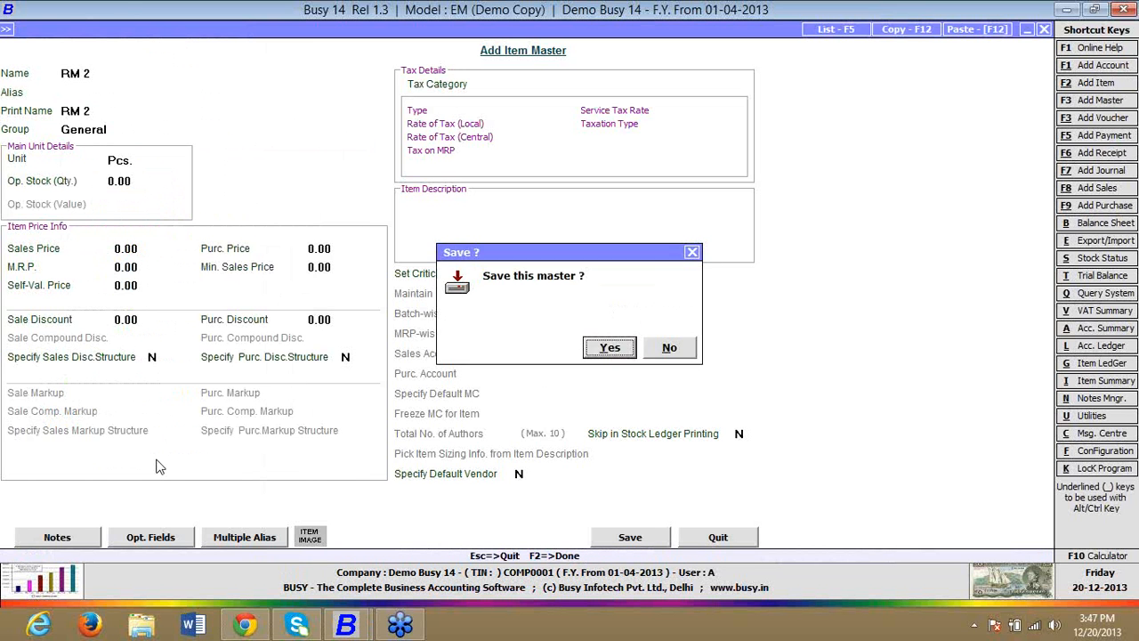
pyautogui.press('Return')
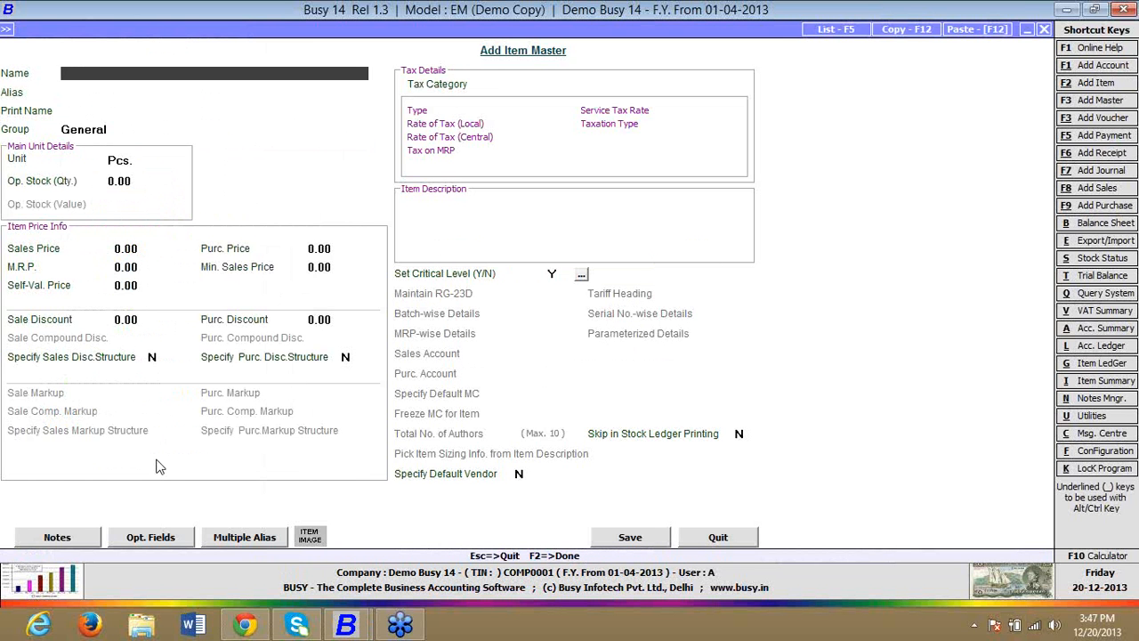
pyautogui.press('Escape')
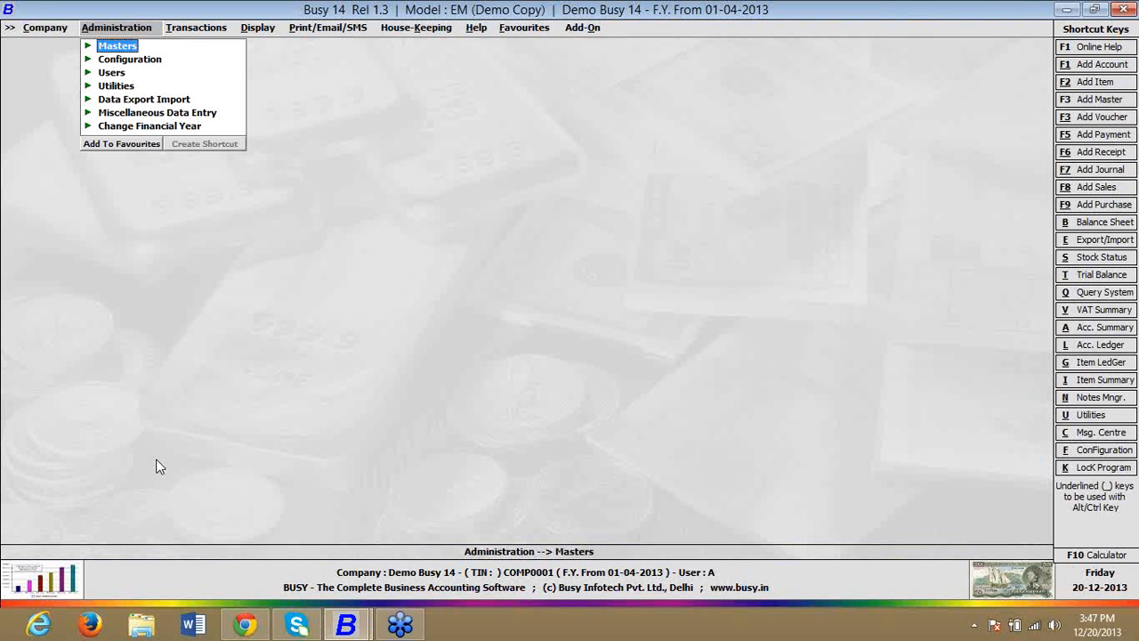
# Step: Start a new bill of material master named FG that produces 1 Pcs. of FINISHED GOOD
pyautogui.press('Return')
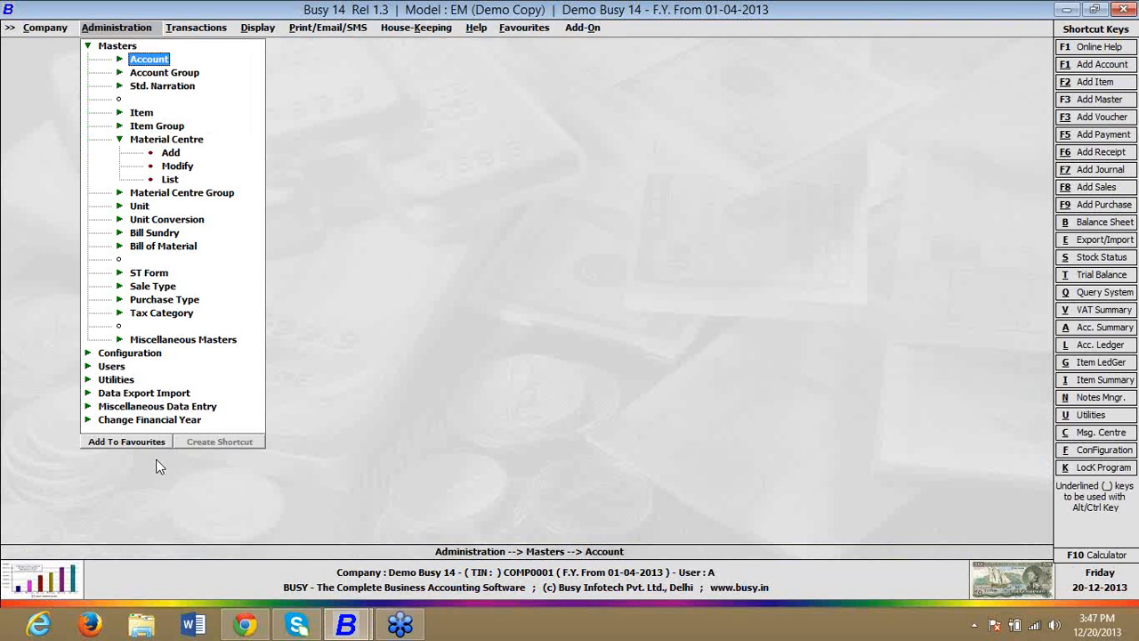
pyautogui.press('Down')
pyautogui.press('Down')
pyautogui.press('Down')
pyautogui.press('Down')
pyautogui.press('Down')
pyautogui.press('Down')
pyautogui.press('Down')
pyautogui.press('Down')
pyautogui.press('Down')
pyautogui.press('Down')
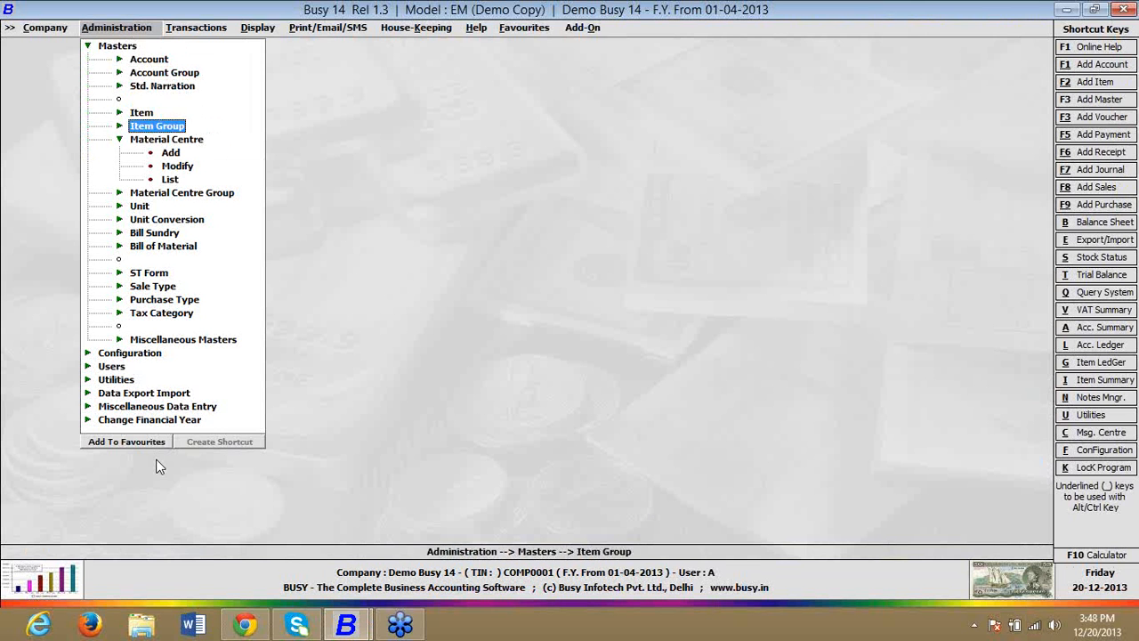
pyautogui.press('Down')
pyautogui.press('Down')
pyautogui.press('Down')
pyautogui.press('Return')
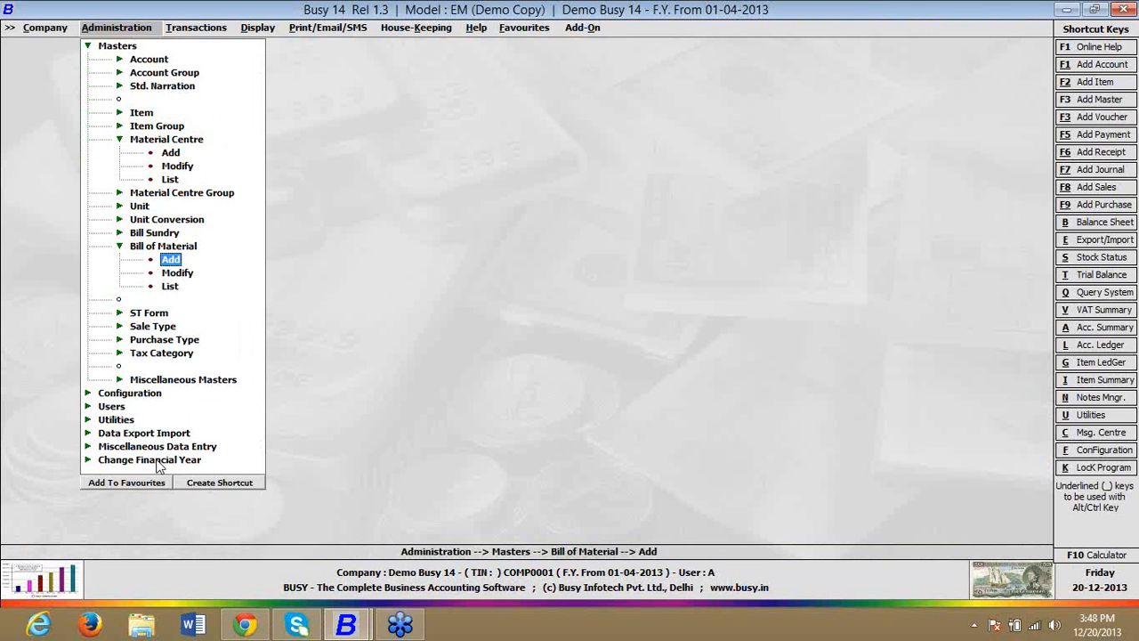
pyautogui.press('Return')
pyautogui.write('FG')
pyautogui.press('Return')
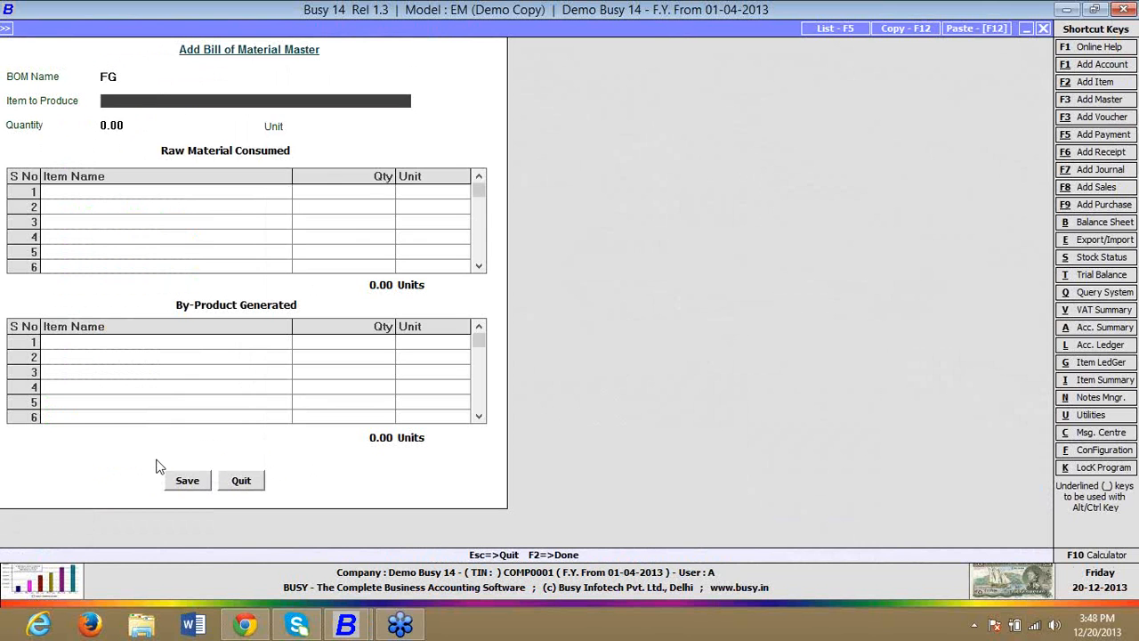
pyautogui.press('Return')
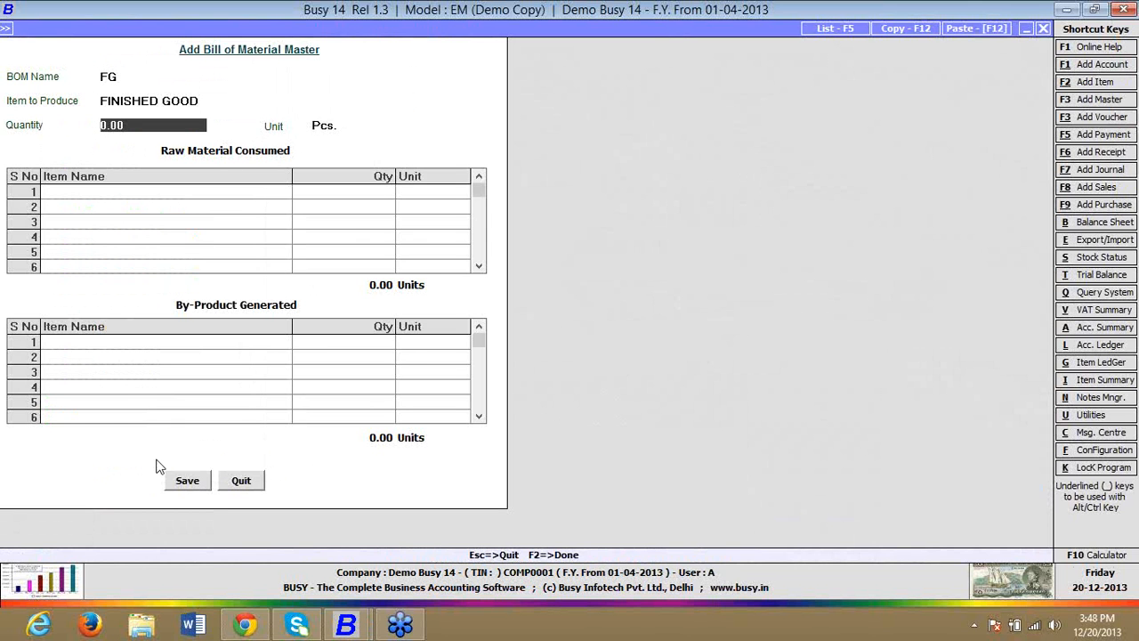
pyautogui.write('1')
pyautogui.press('Return')
# Step: List RM 1 and RM 2 as raw materials consumed, with a quantity of 1 Pcs. each
pyautogui.press('Return')
pyautogui.press('Down')
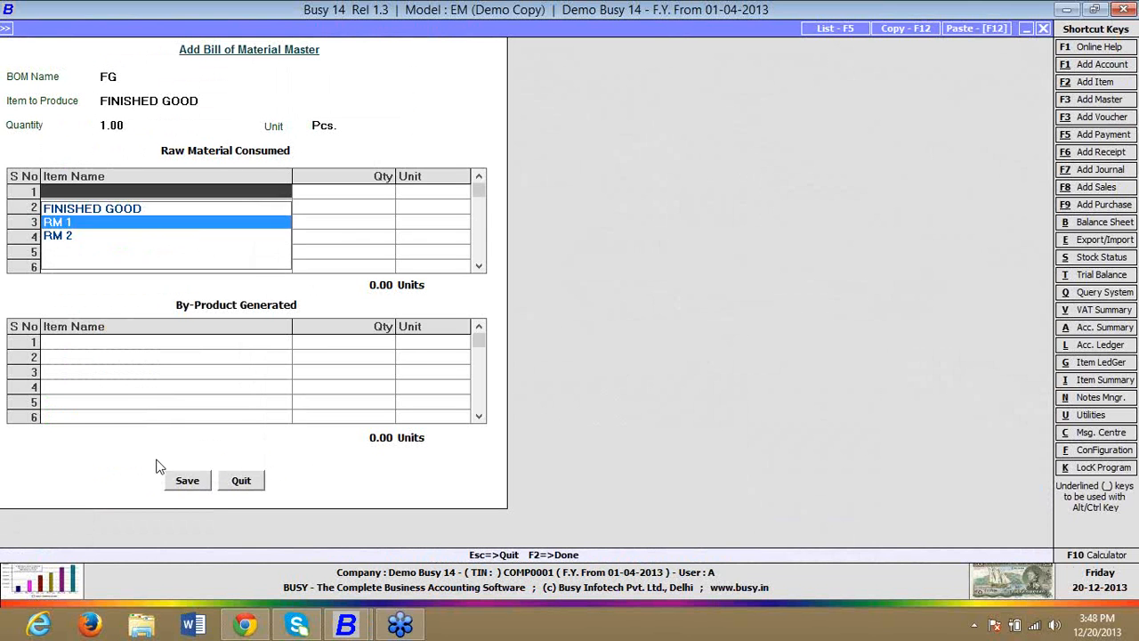
pyautogui.press('Return')
pyautogui.press('Return')
pyautogui.press('Return')
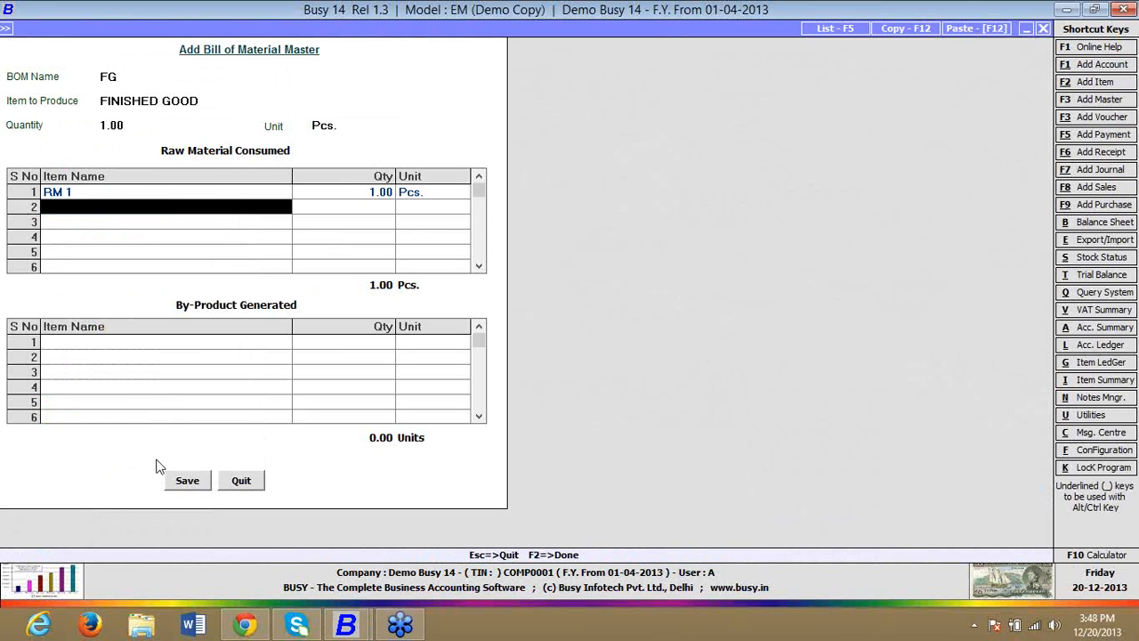
pyautogui.press('Down')
pyautogui.press('Down')
pyautogui.press('Return')
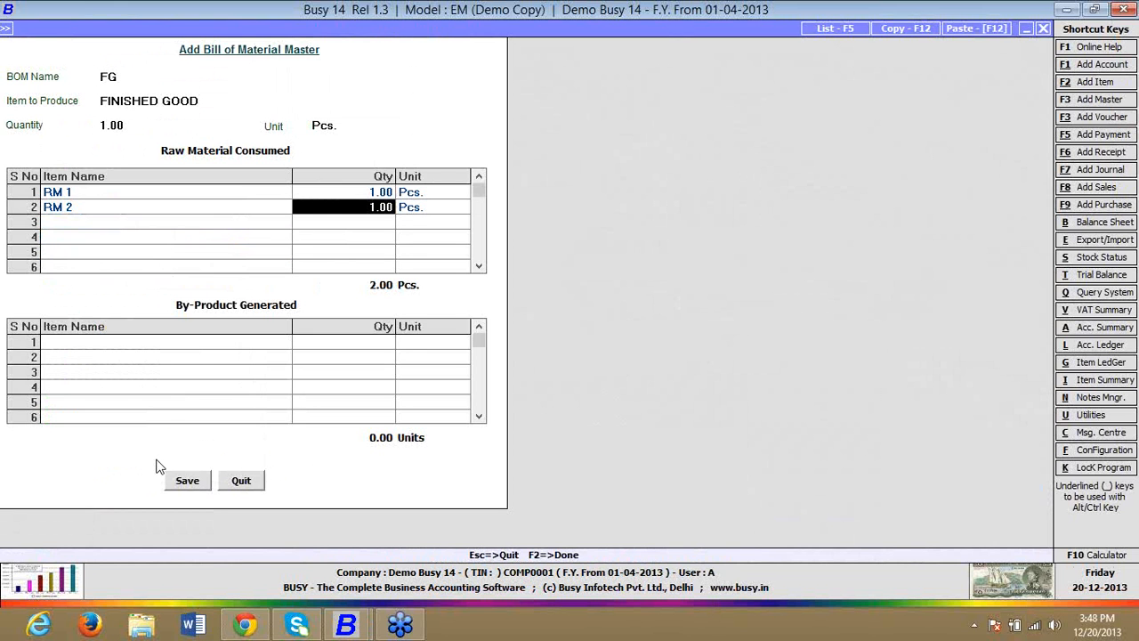
pyautogui.press('Return')
pyautogui.press('Return')
pyautogui.press('Return')
# Step: Save the FG bill of material without by-products and leave bill of material entry
pyautogui.press('Return')
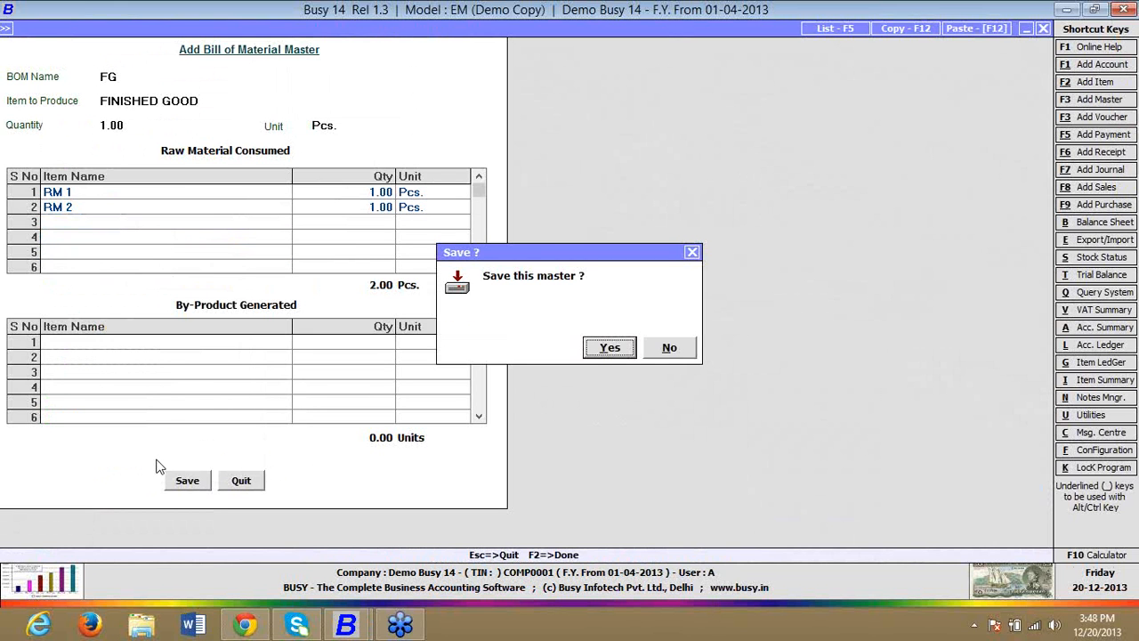
pyautogui.press('Return')
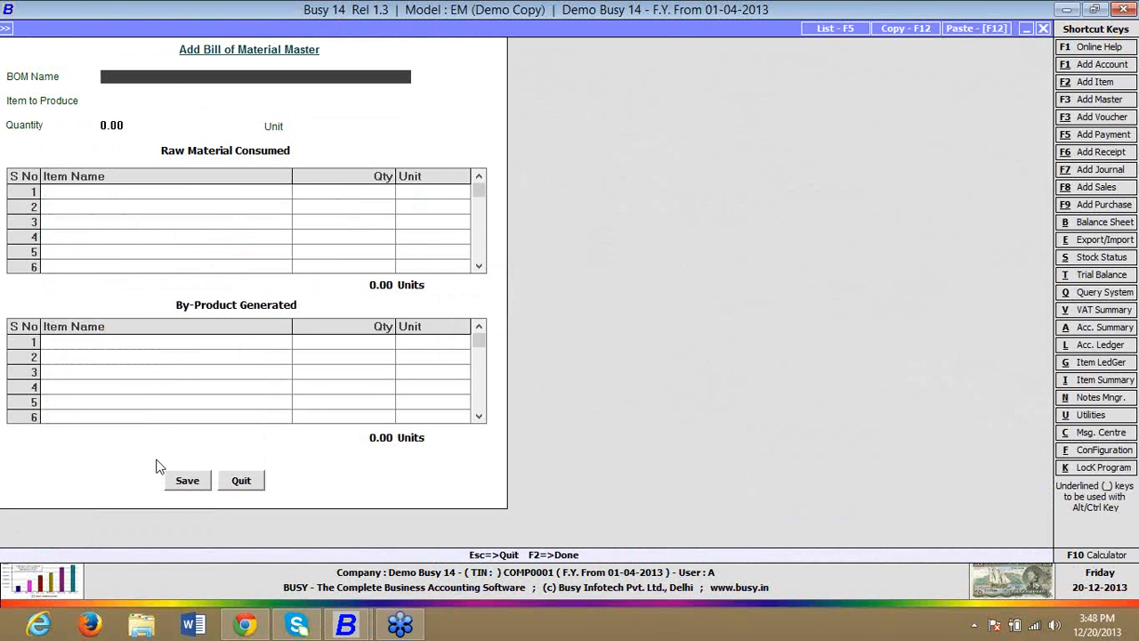
pyautogui.press('Escape')
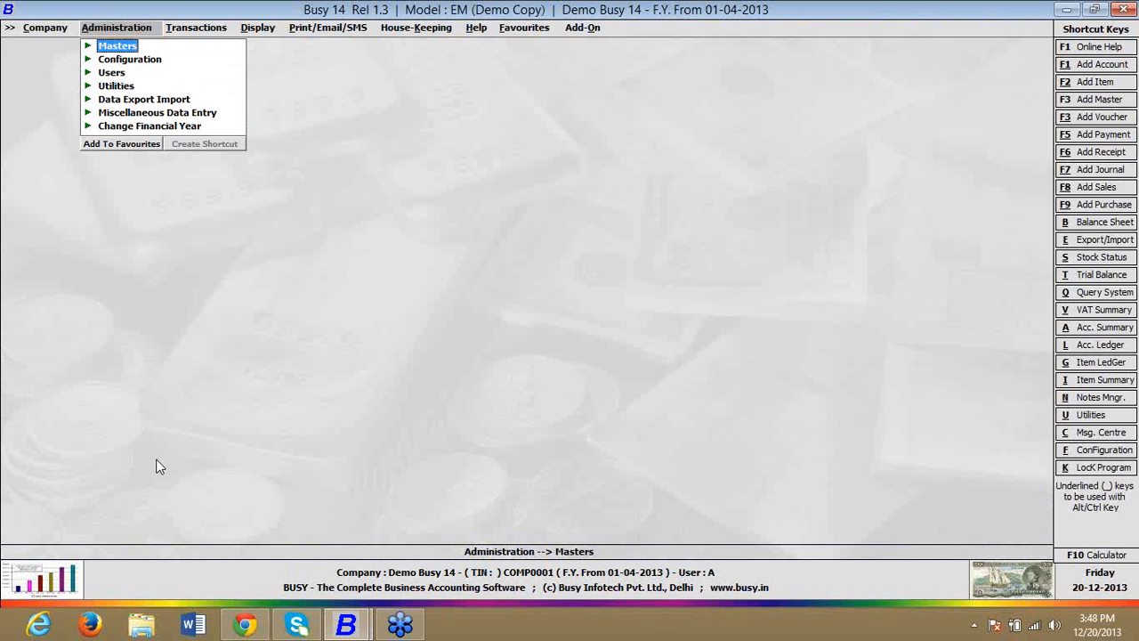
# Step: Start a new purchase voucher in series Main dated 01-04-2013 with voucher number 1
pyautogui.press('Right')
pyautogui.press('Up')
pyautogui.press('Up')
pyautogui.press('Up')
pyautogui.press('Up')
pyautogui.press('Up')
pyautogui.press('Up')
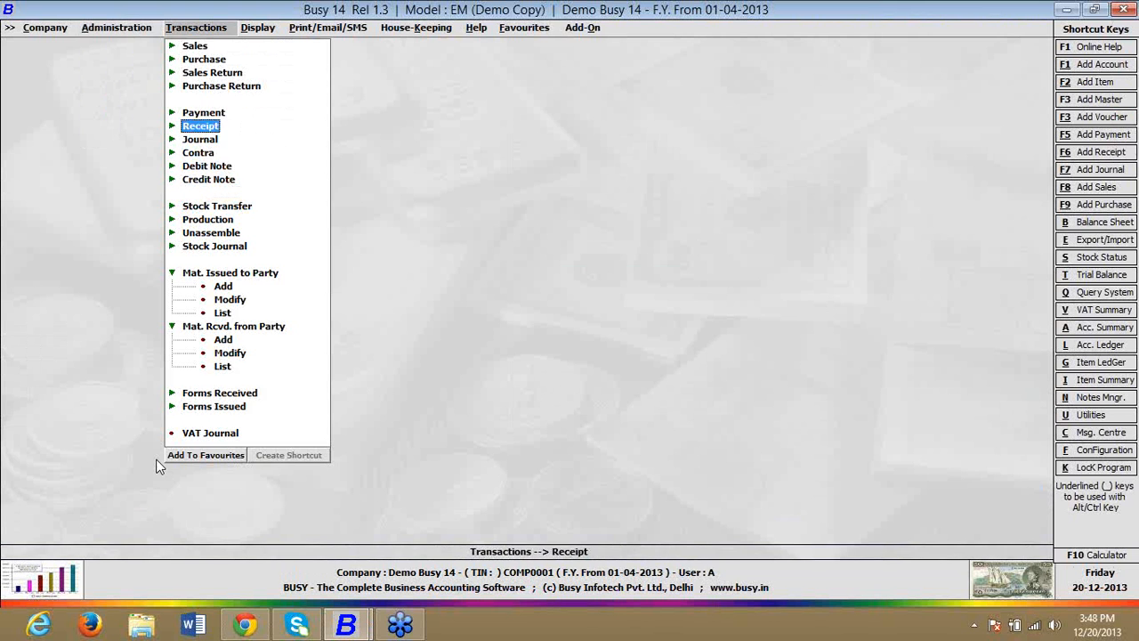
pyautogui.press('Up')
pyautogui.press('Up')
pyautogui.press('Up')
pyautogui.press('Up')
pyautogui.press('Return')
pyautogui.press('Return')
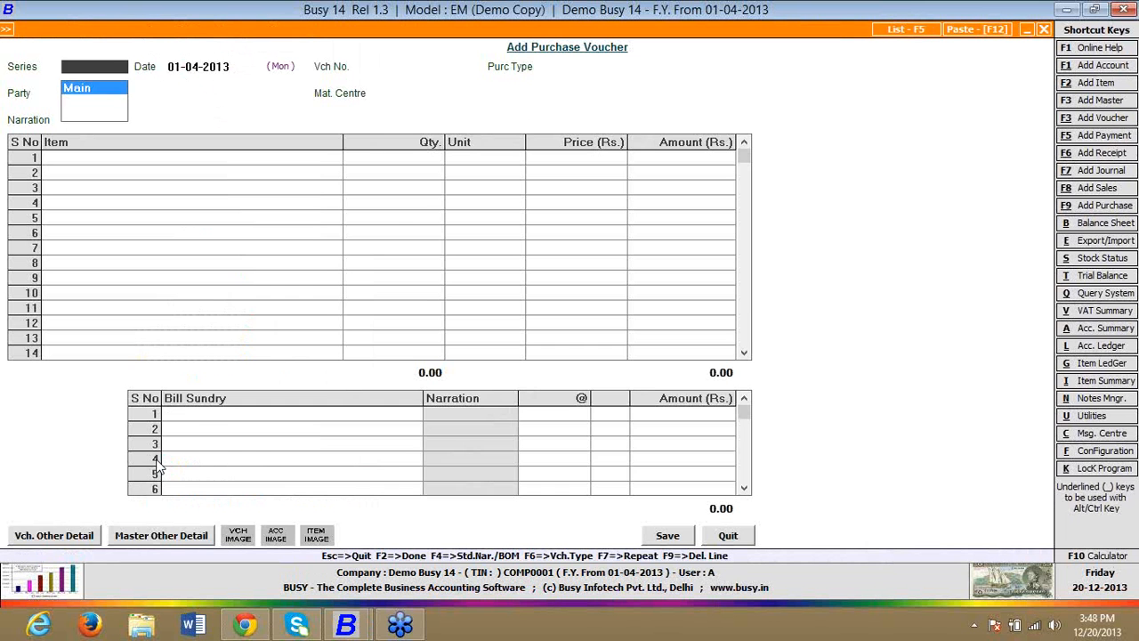
pyautogui.press('Return')
pyautogui.press('Return')
pyautogui.press('Return')
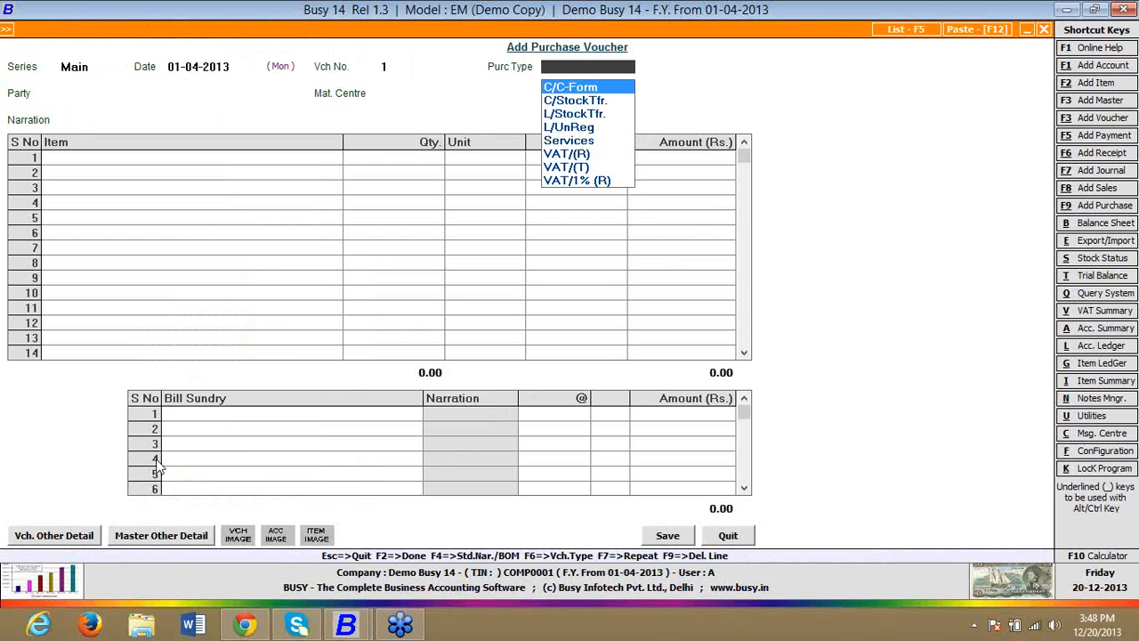
# Step: Set the purchase type to VAT/Exempt, the party to Busy Infotech Pvt. Ltd. and the material centre to Main Store, leaving the narration blank
pyautogui.write('VAT/E')
pyautogui.press('Return')
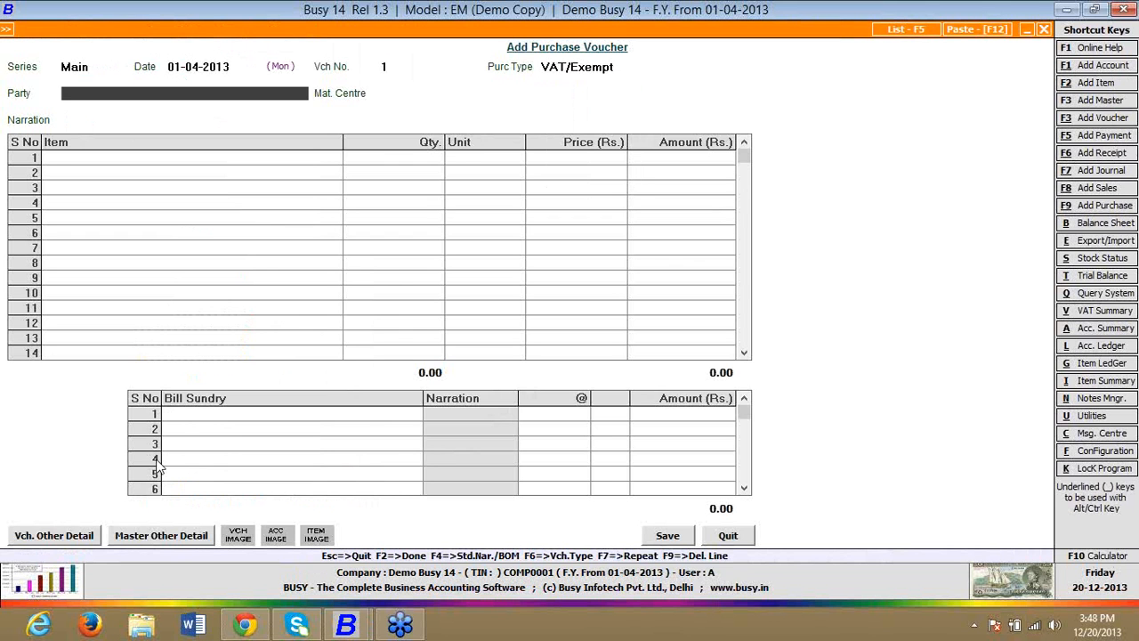
pyautogui.press('Down')
pyautogui.press('Return')
pyautogui.press('Return')
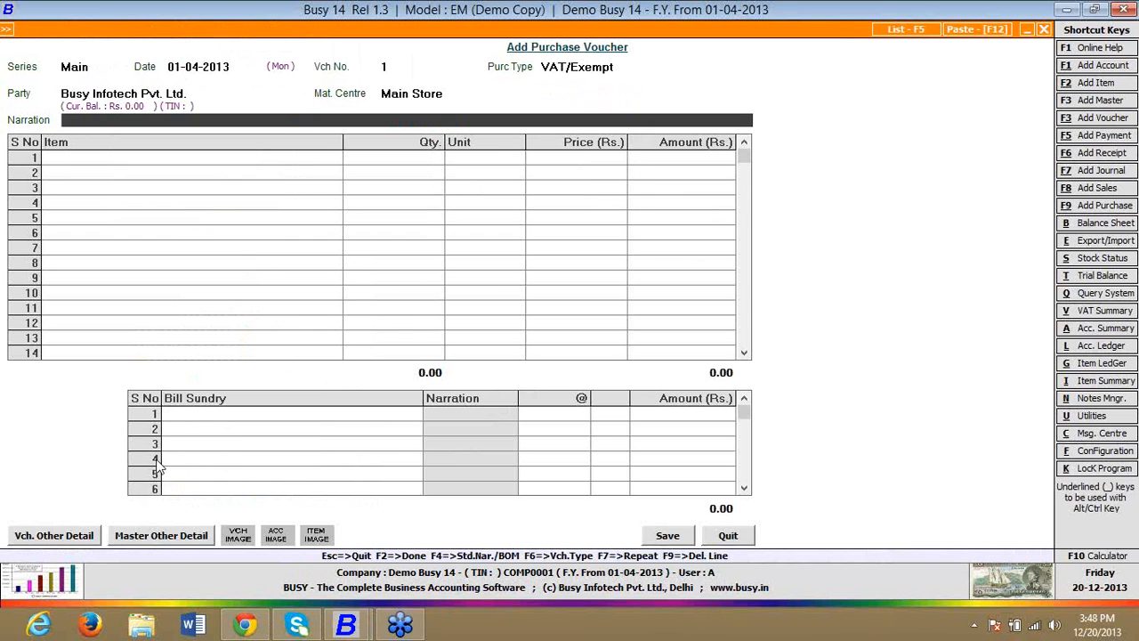
# Step: Enter RM 1 on the voucher's first item line with quantity 10 Pcs. at a price of Rs. 100
pyautogui.press('Return')
pyautogui.press('Down')
pyautogui.press('Return')
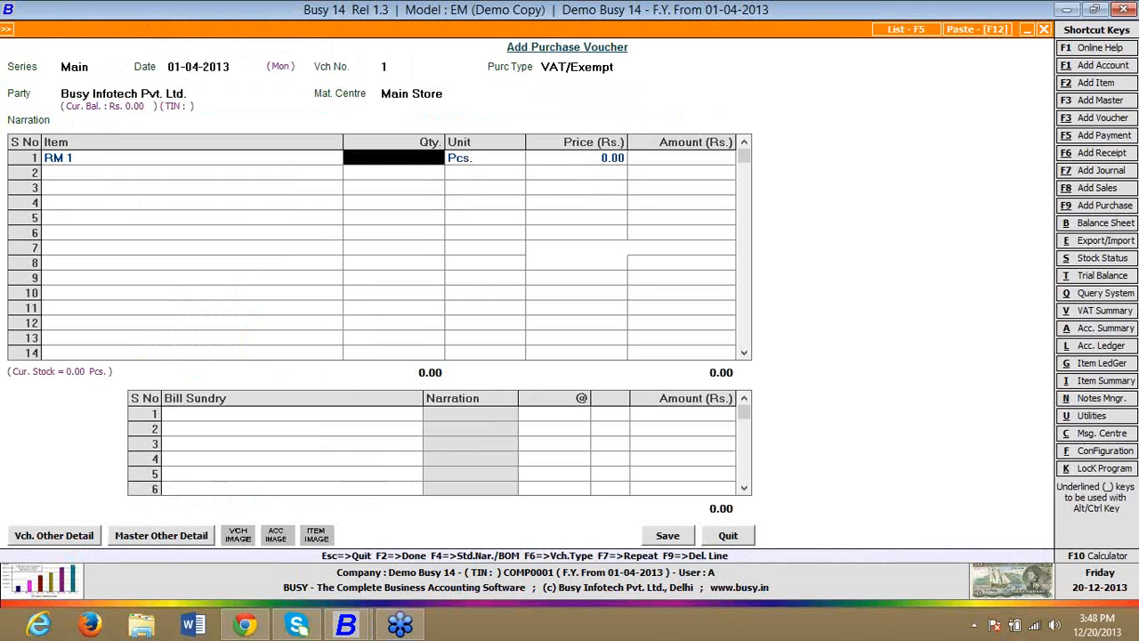
pyautogui.write('10')
pyautogui.press('Return')
pyautogui.write('100')
# Step: Enter RM 2 on the second item line with quantity 10 Pcs. at a price of Rs. 100
pyautogui.press('Return')
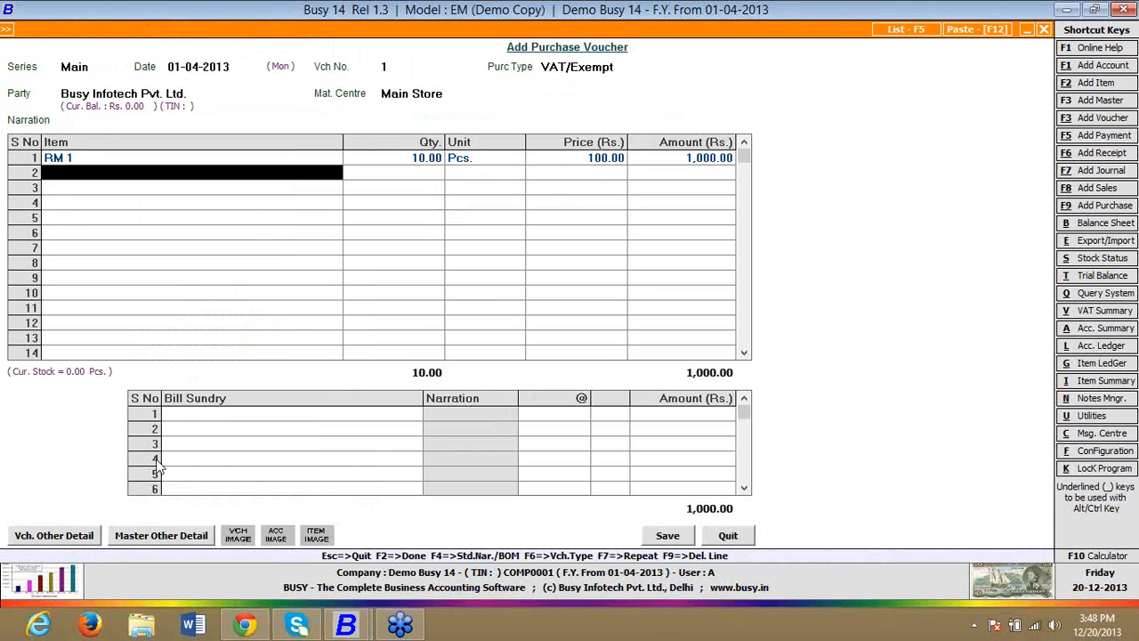
pyautogui.press('Down')
pyautogui.press('Down')
pyautogui.press('Return')
pyautogui.write('10')
pyautogui.press('Return')
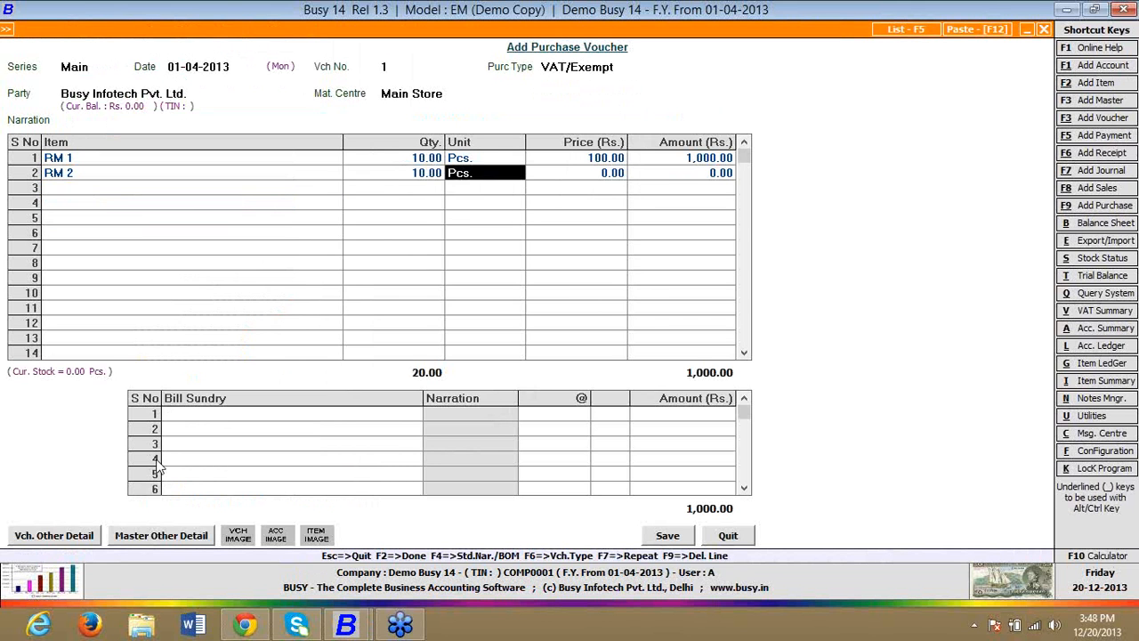
pyautogui.press('Return')
pyautogui.write('100')
# Step: Finish the item lines, save the purchase voucher without bill sundries and leave purchase entry
pyautogui.press('Return')
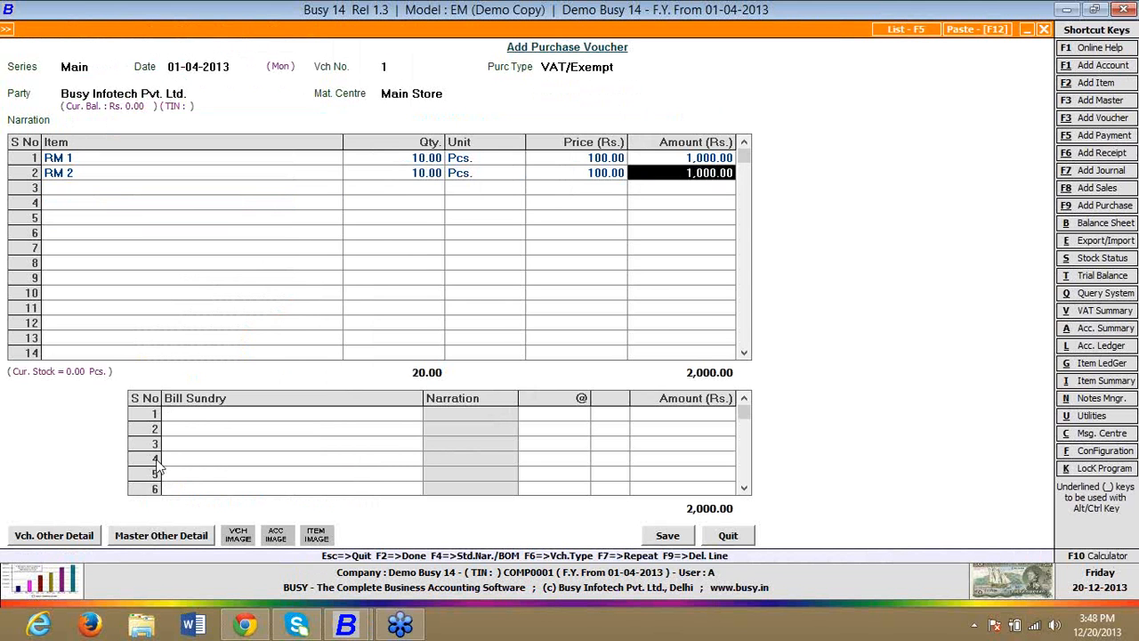
pyautogui.press('Return')
pyautogui.press('Return')
pyautogui.press('Return')
pyautogui.press('F2')
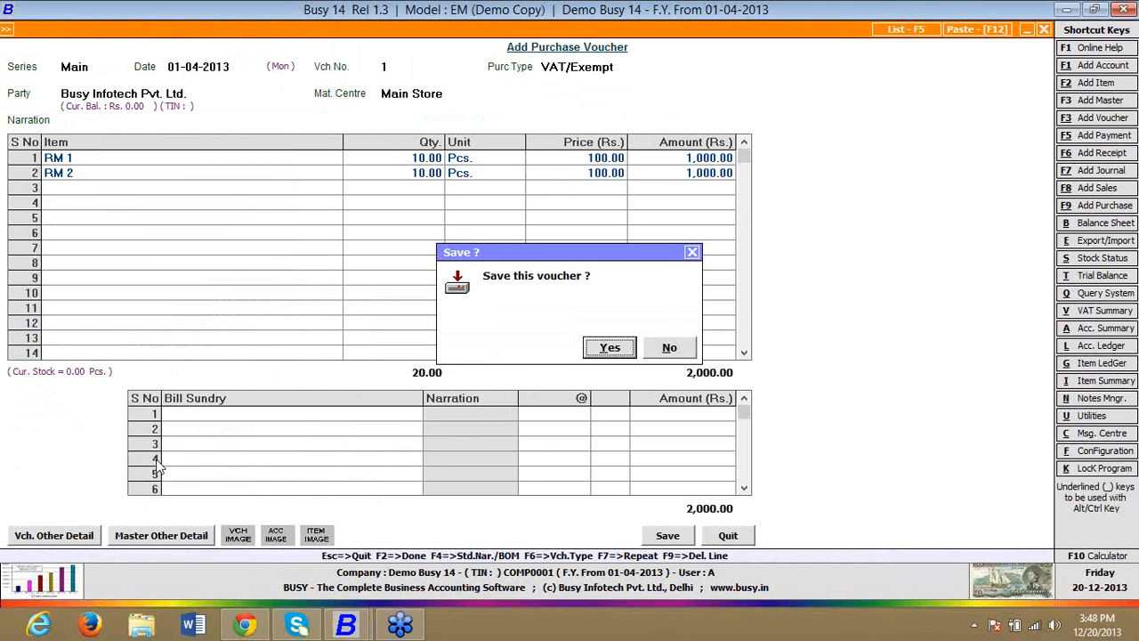
pyautogui.press('Return')
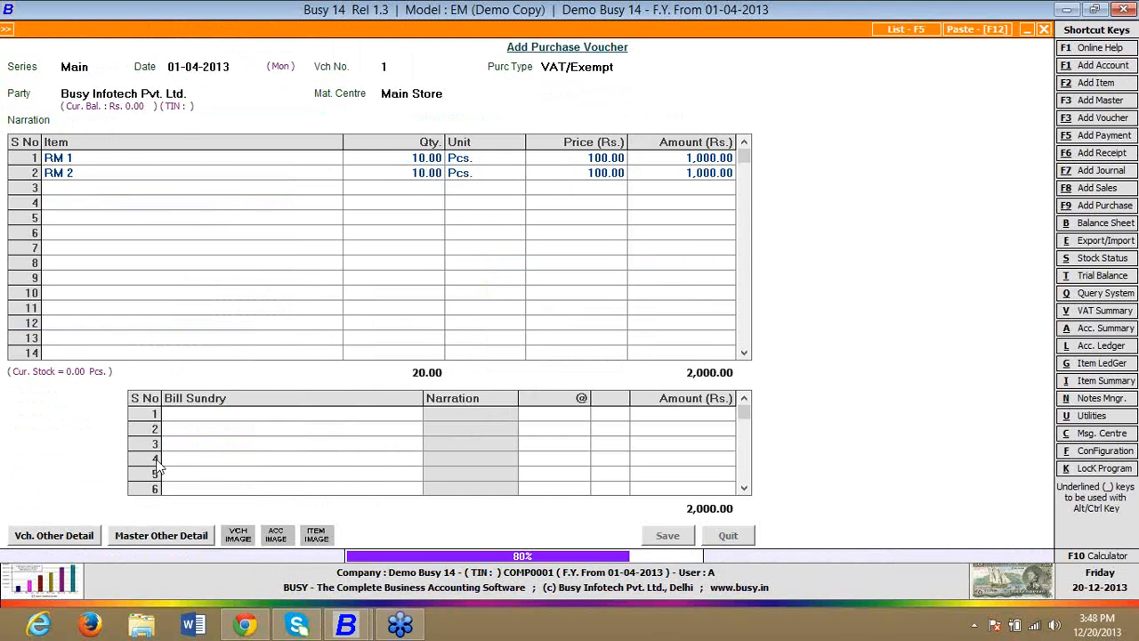
pyautogui.press('Escape')
pyautogui.press('Escape')
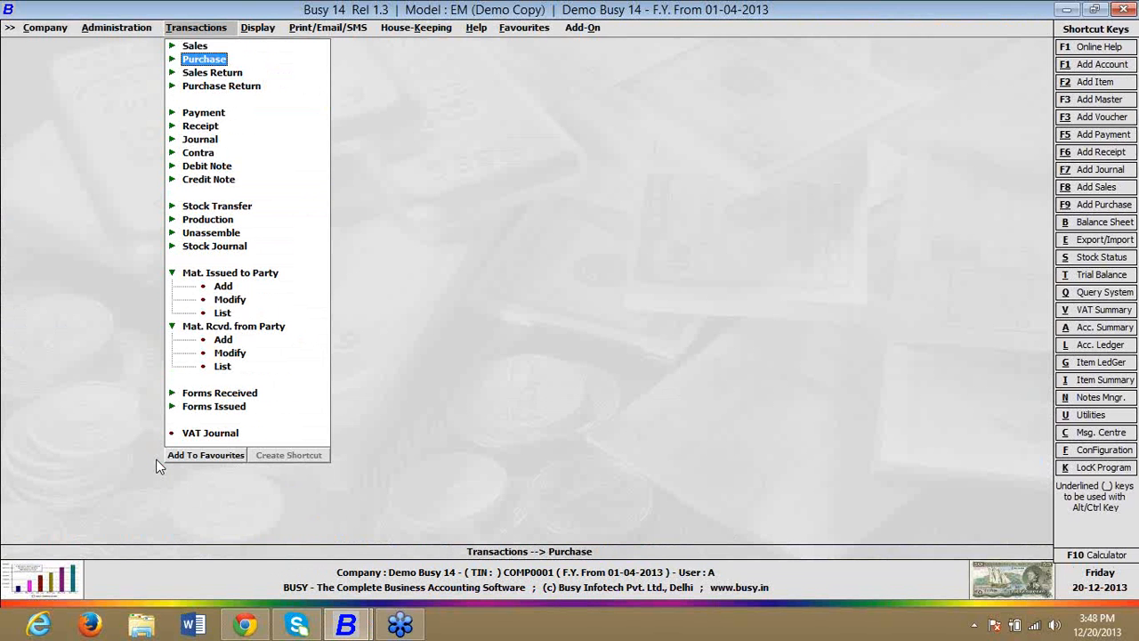
# Step: Open bulk voucher numbering from the voucher series configuration
pyautogui.press('Down')
pyautogui.press('Left')
pyautogui.press('Down')
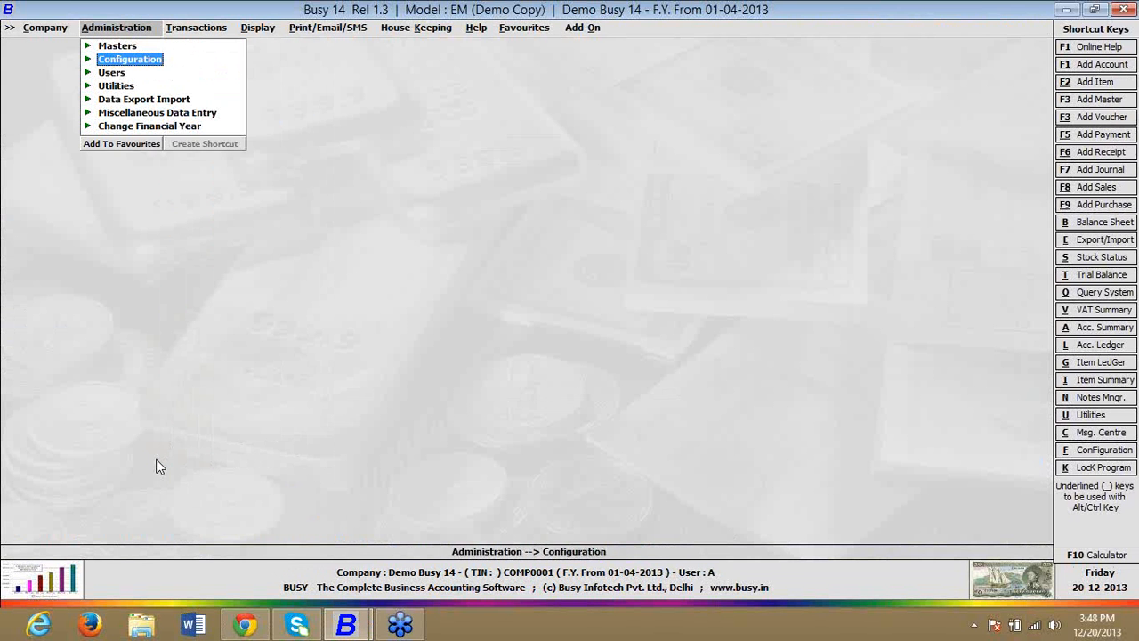
pyautogui.press('Return')
pyautogui.press('Down')
pyautogui.press('Down')
pyautogui.press('Down')
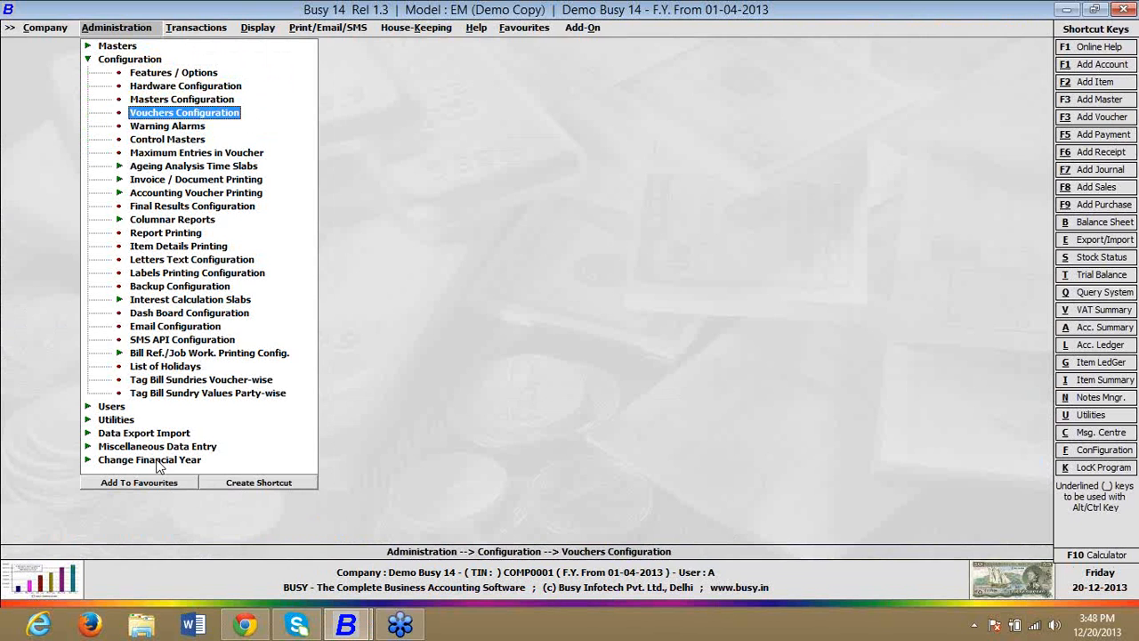
pyautogui.press('Return')
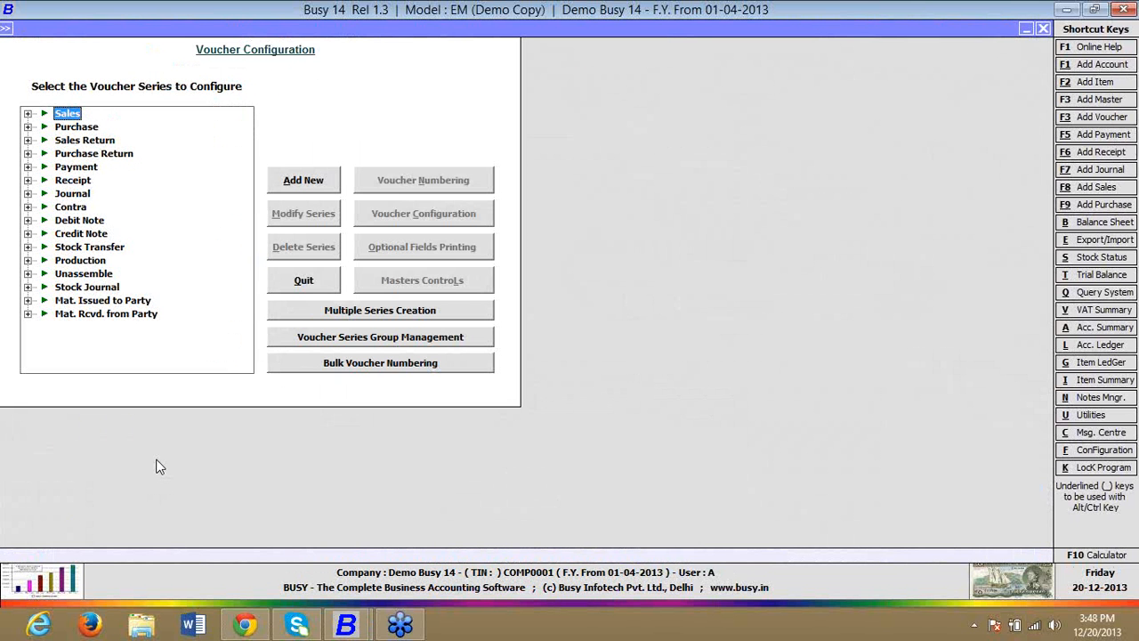
pyautogui.click(447, 367)
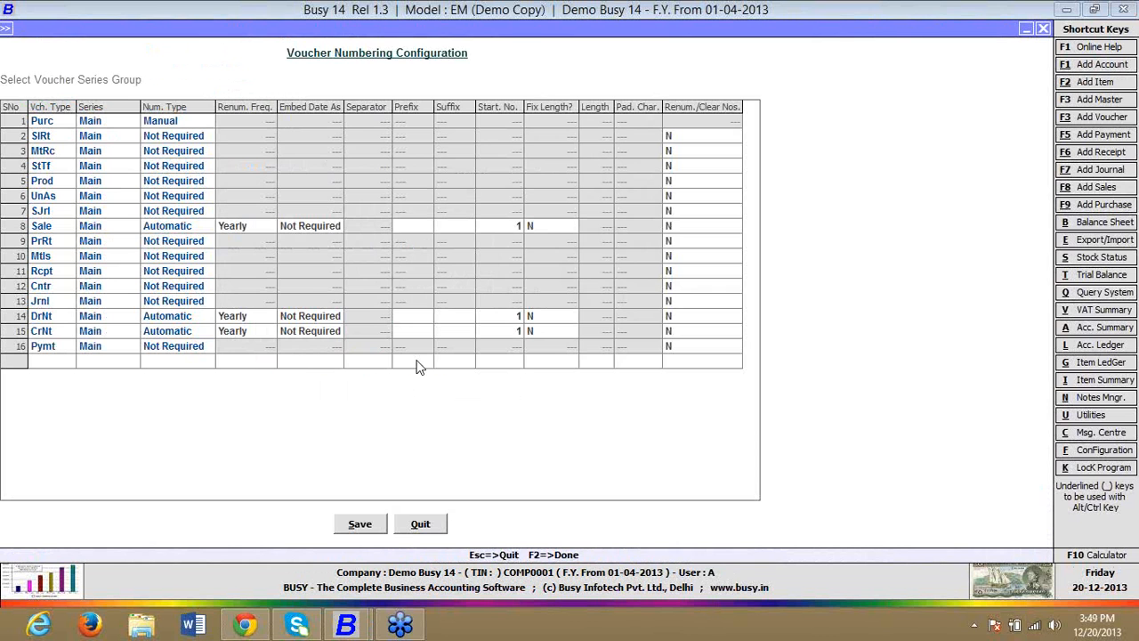
# Step: Set the numbering type of the Main series for material issued (MtIs) vouchers to Automatic
pyautogui.click(185, 255)
pyautogui.press('Up')
pyautogui.press('Up')
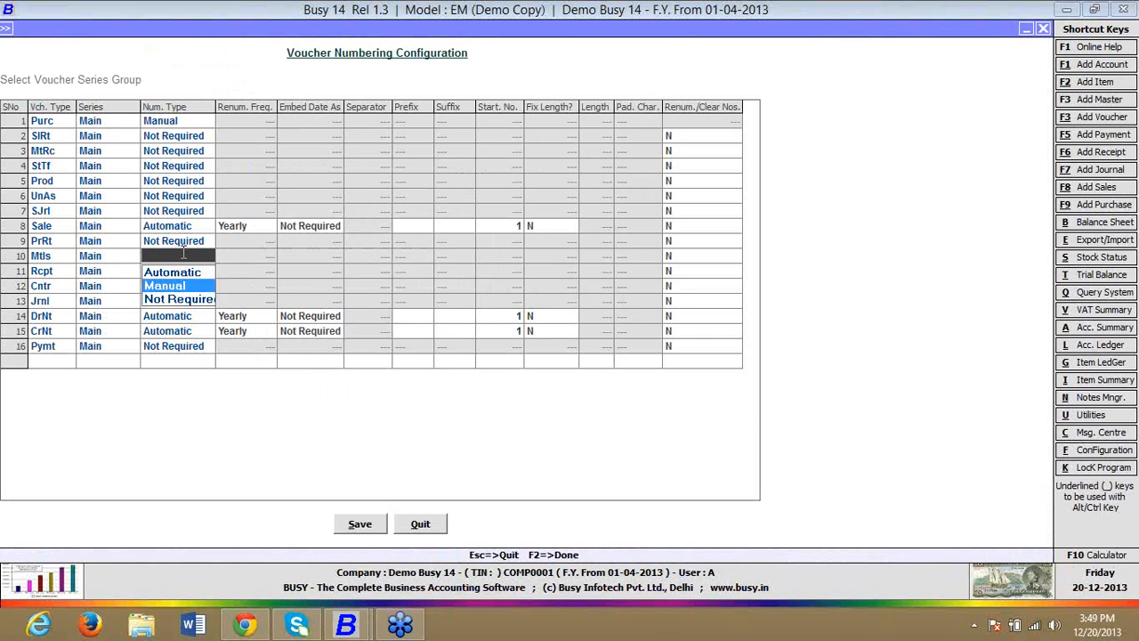
pyautogui.press('Return')
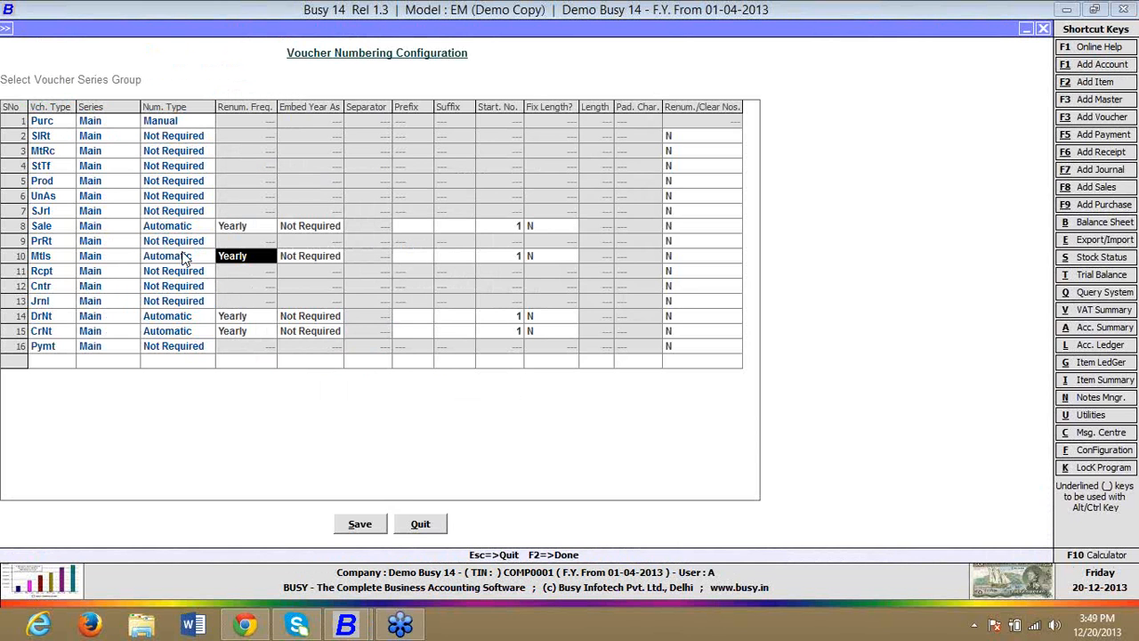
# Step: Set the Main series for material received (MtRc) vouchers to Automatic numbering and save the voucher numbering configuration
pyautogui.click(154, 153)
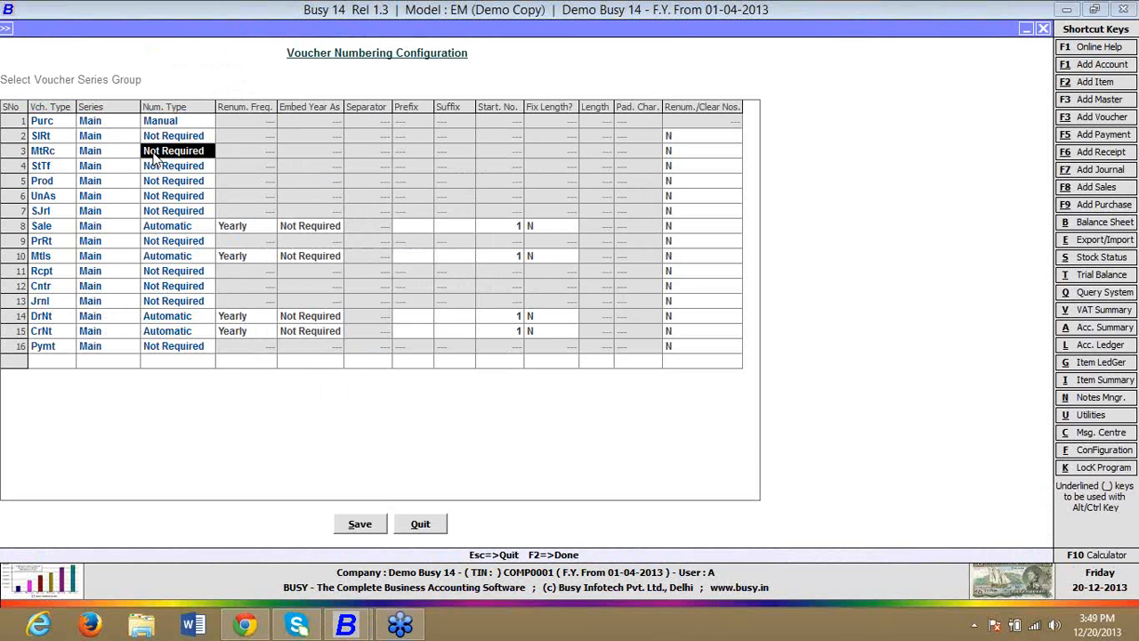
pyautogui.press('a')
pyautogui.press('Return')
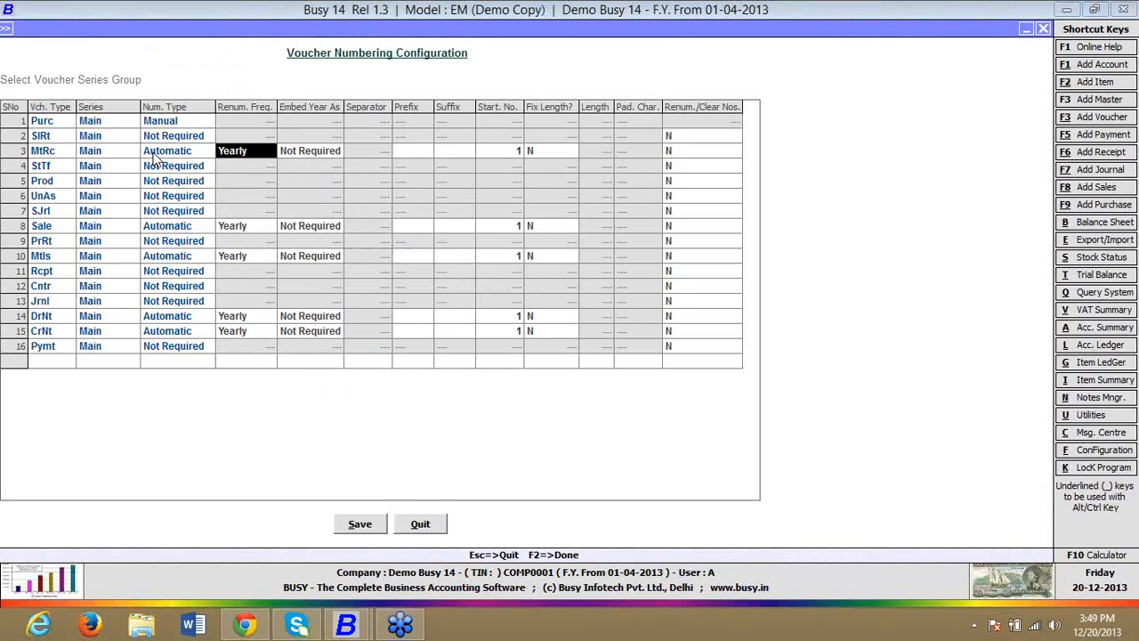
pyautogui.press('F2')
pyautogui.press('Return')
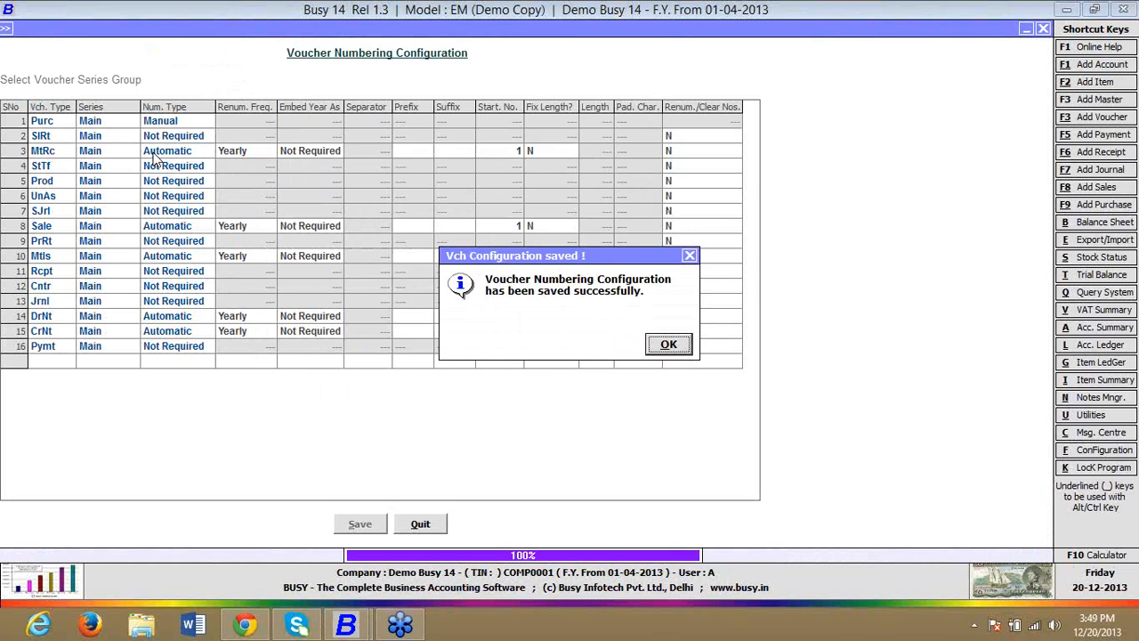
pyautogui.press('Return')
# Step: Start a new material issued to party voucher in the Main series dated 01-04-2013, with type Issued for Job Work
pyautogui.press('Down')
pyautogui.press('m')
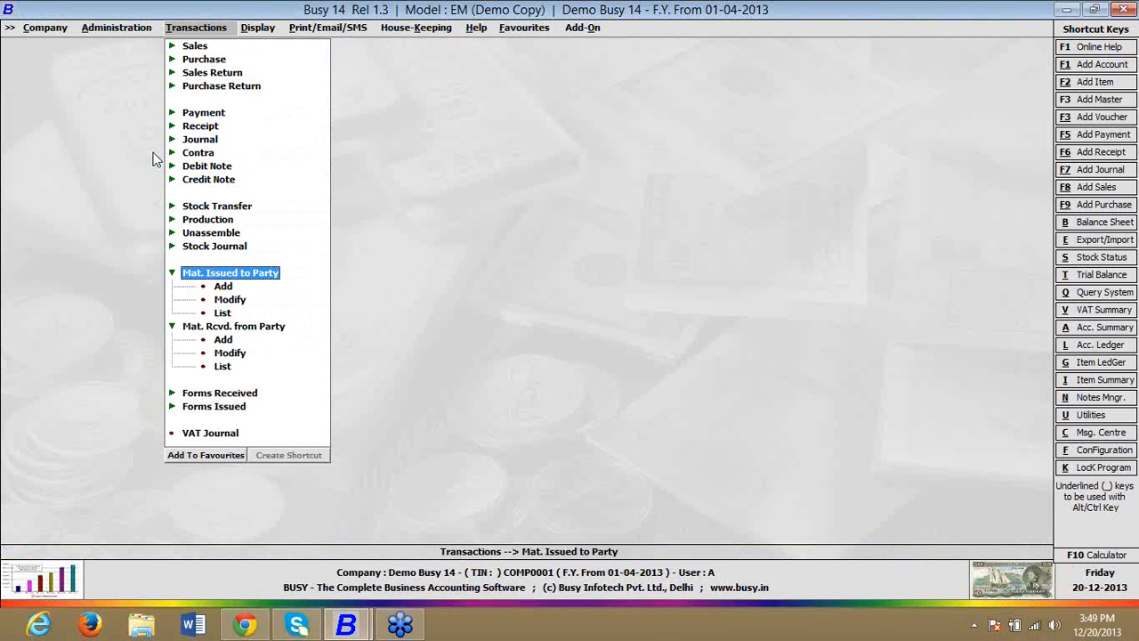
pyautogui.press('Down')
pyautogui.press('Return')
pyautogui.press('Return')
pyautogui.press('Return')
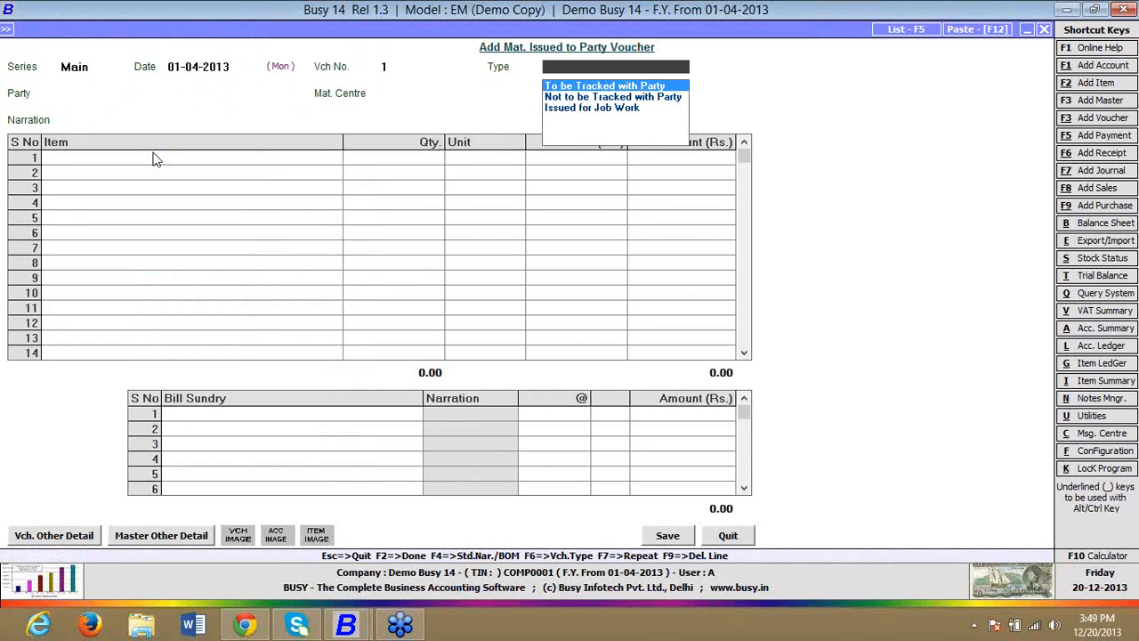
pyautogui.press('Down')
pyautogui.press('Down')
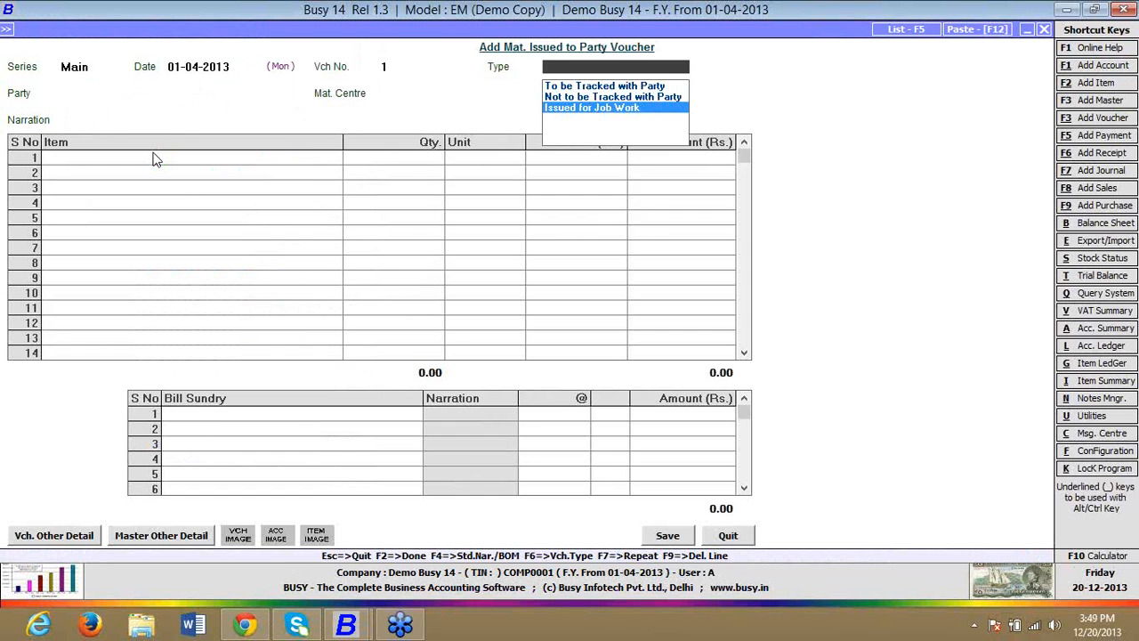
pyautogui.press('Return')
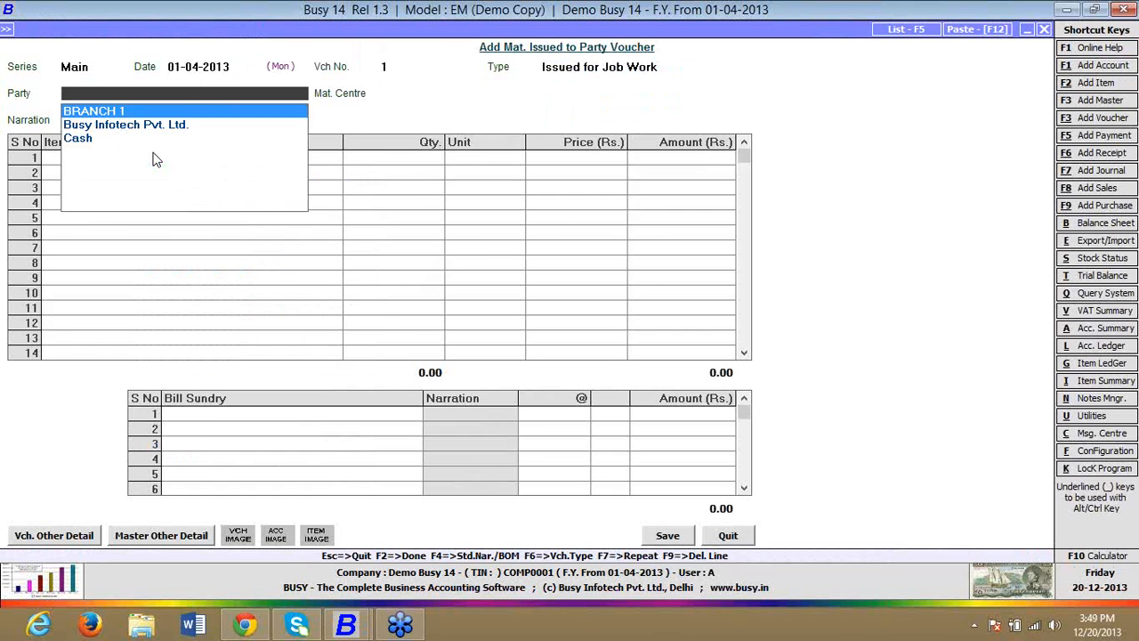
# Step: Create and save a party account named JOB WORKER 1 under Sundry Creditors for the voucher
pyautogui.press('F3')
pyautogui.write('JO')
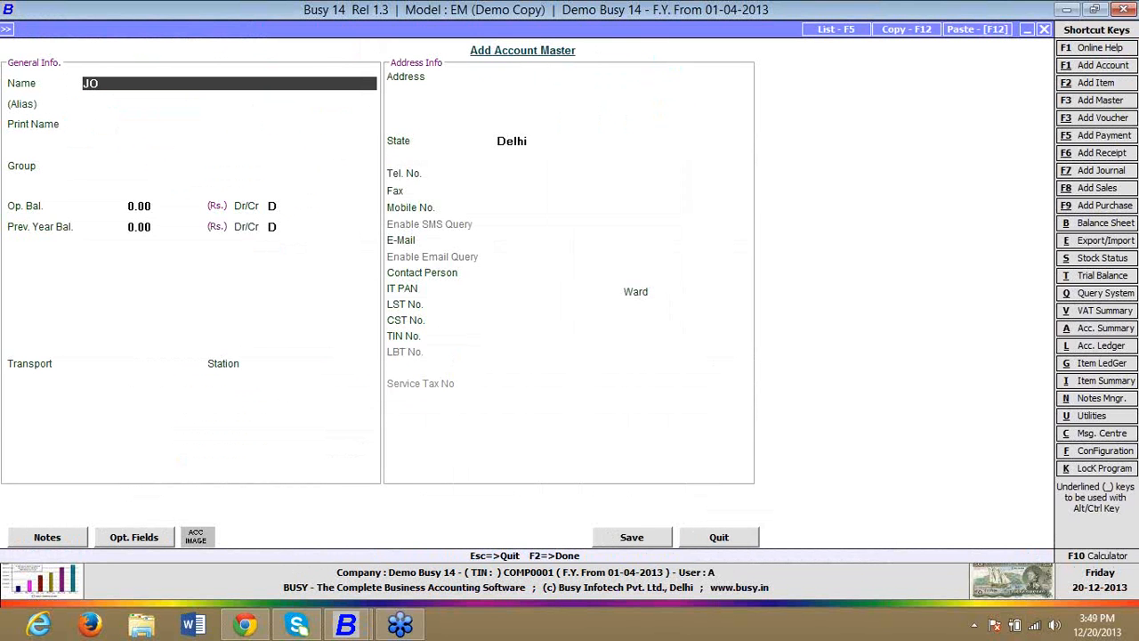
pyautogui.write('B WOIR')
pyautogui.press('BackSpace')
pyautogui.press('BackSpace')
pyautogui.write('RKER 1')
pyautogui.press('Return')
pyautogui.press('Return')
pyautogui.press('Return')
pyautogui.write('SUN')
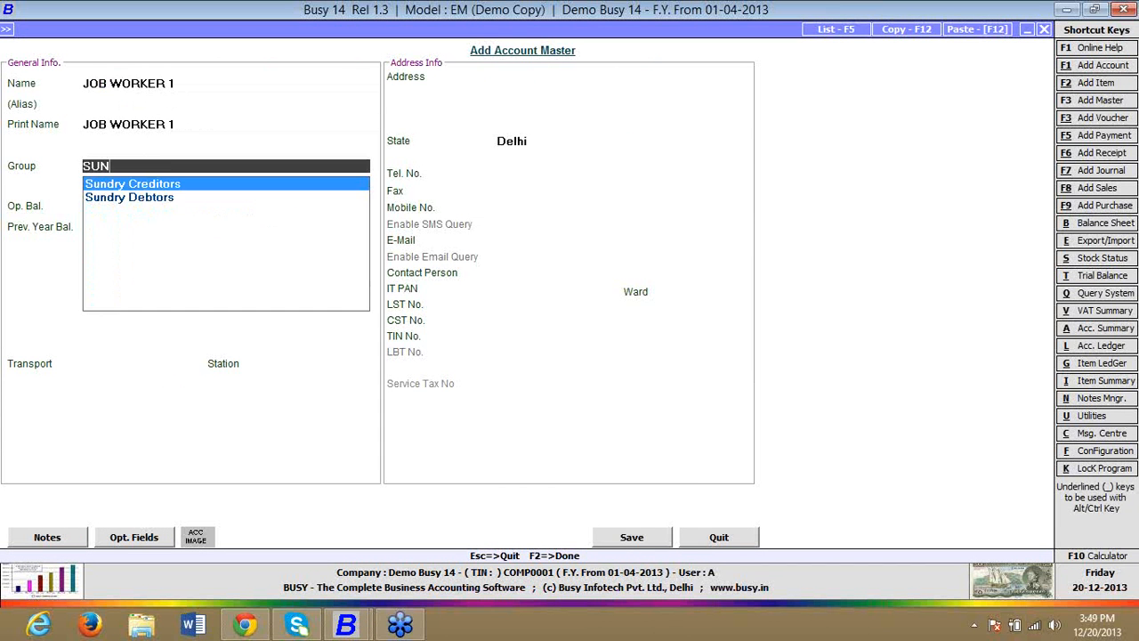
pyautogui.press('Return')
pyautogui.press('F2')
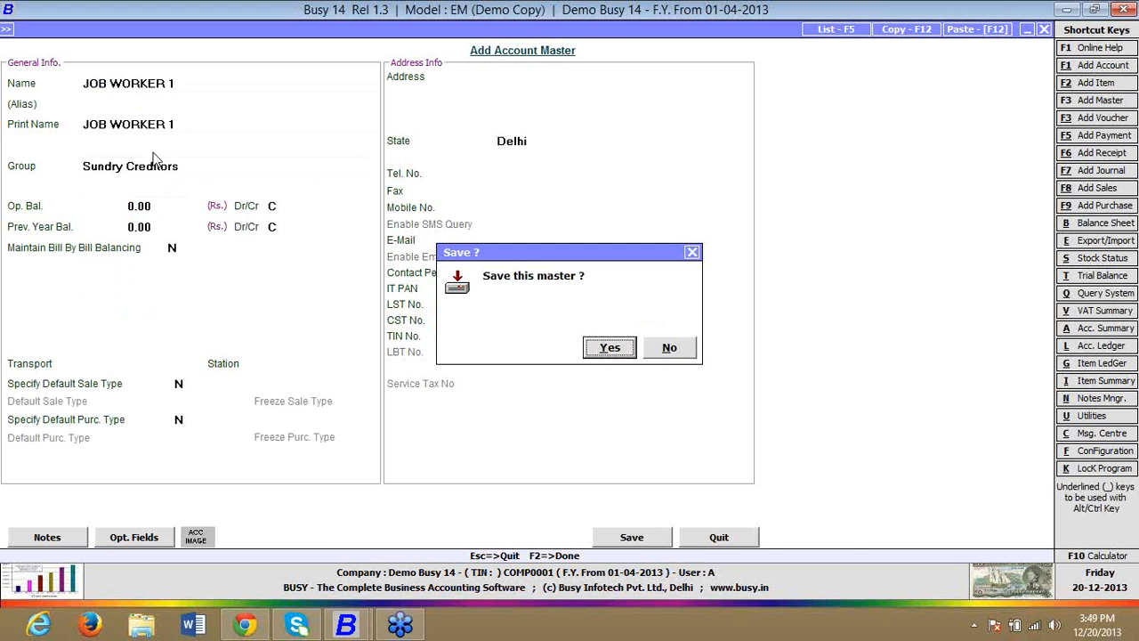
pyautogui.press('Return')
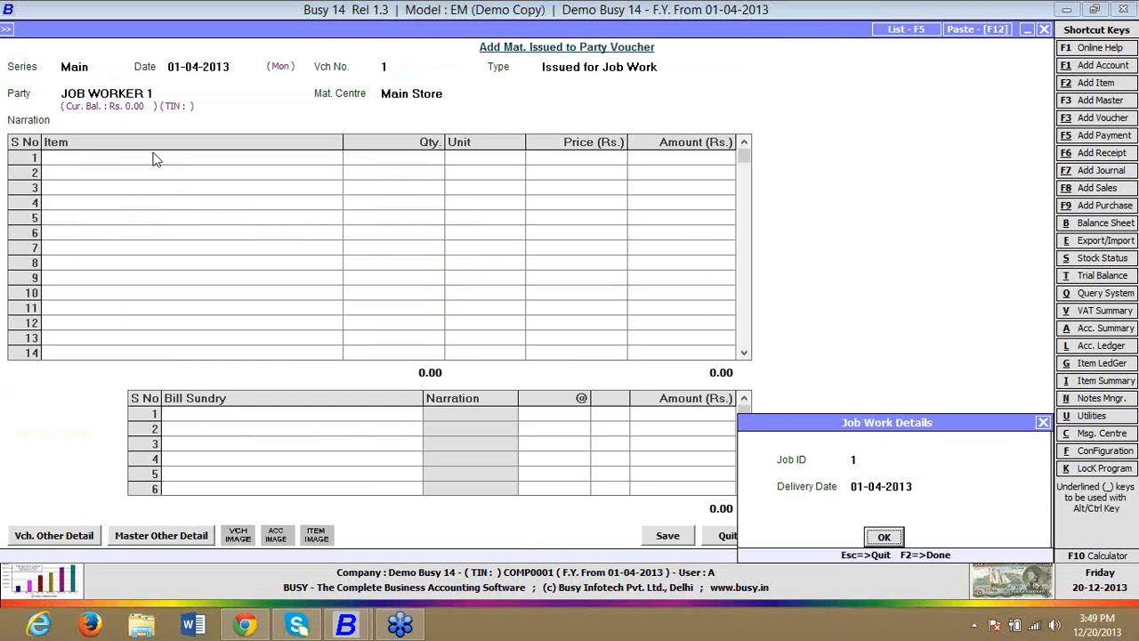
# Step: Accept Job ID 1 with delivery date 01-04-2013 in the job work details and leave the transport details blank
pyautogui.click(886, 461)
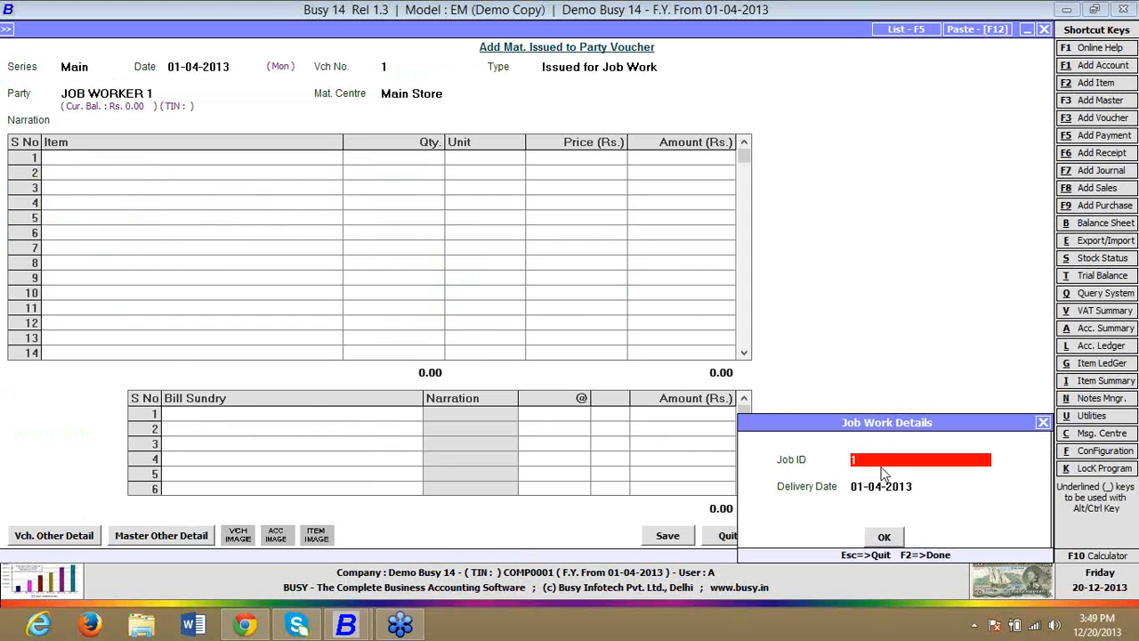
pyautogui.press('Return')
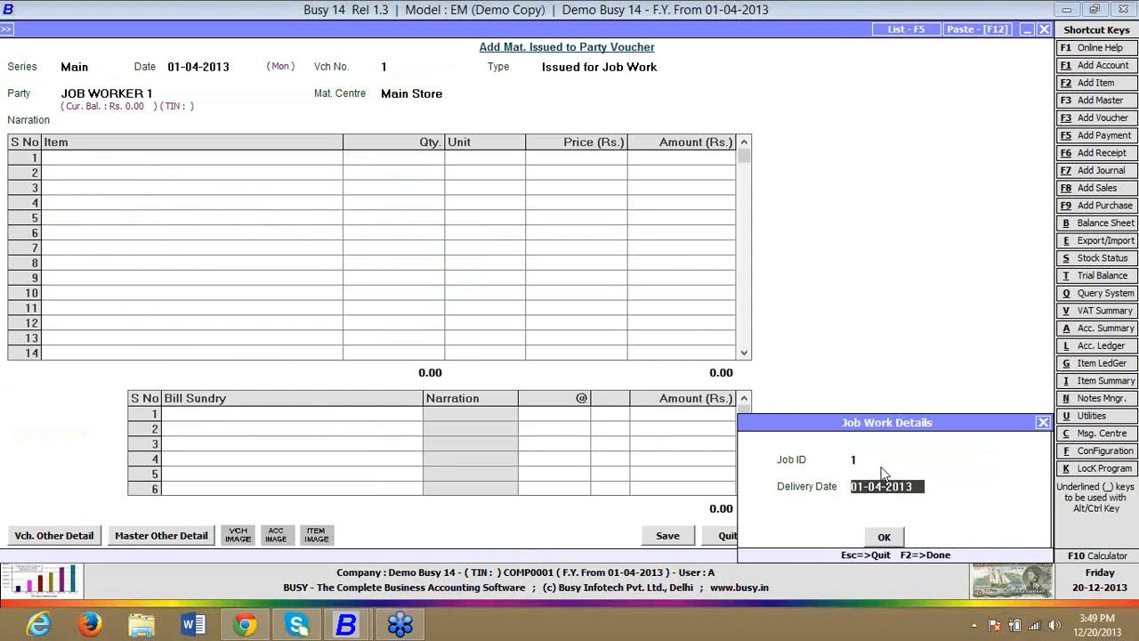
pyautogui.press('Return')
pyautogui.press('Return')
pyautogui.press('Return')
pyautogui.press('Return')
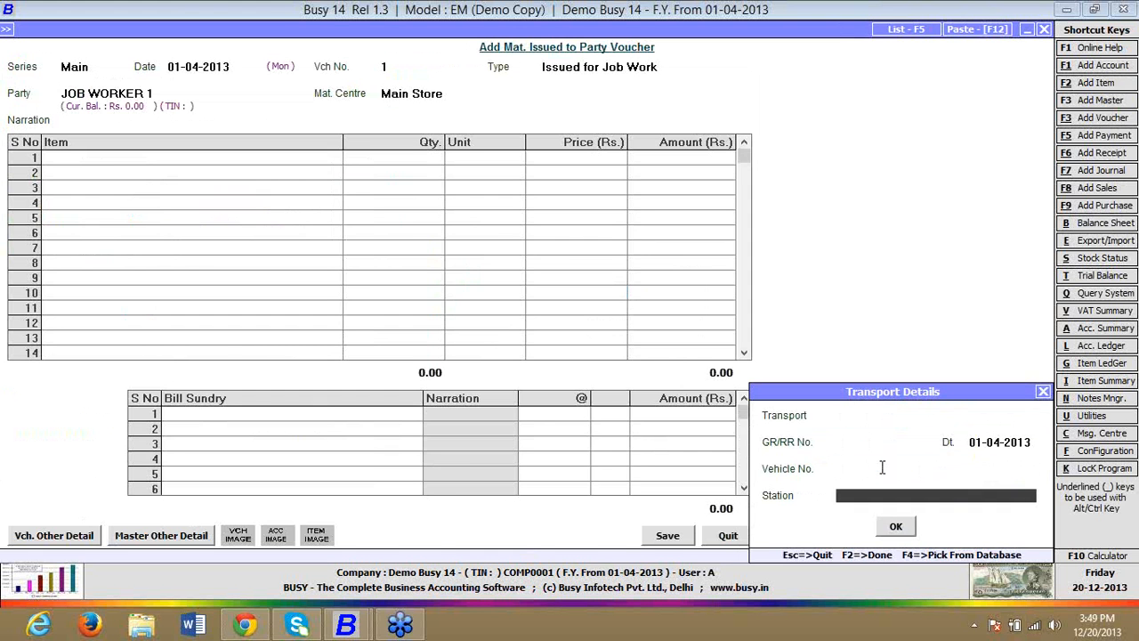
pyautogui.press('Return')
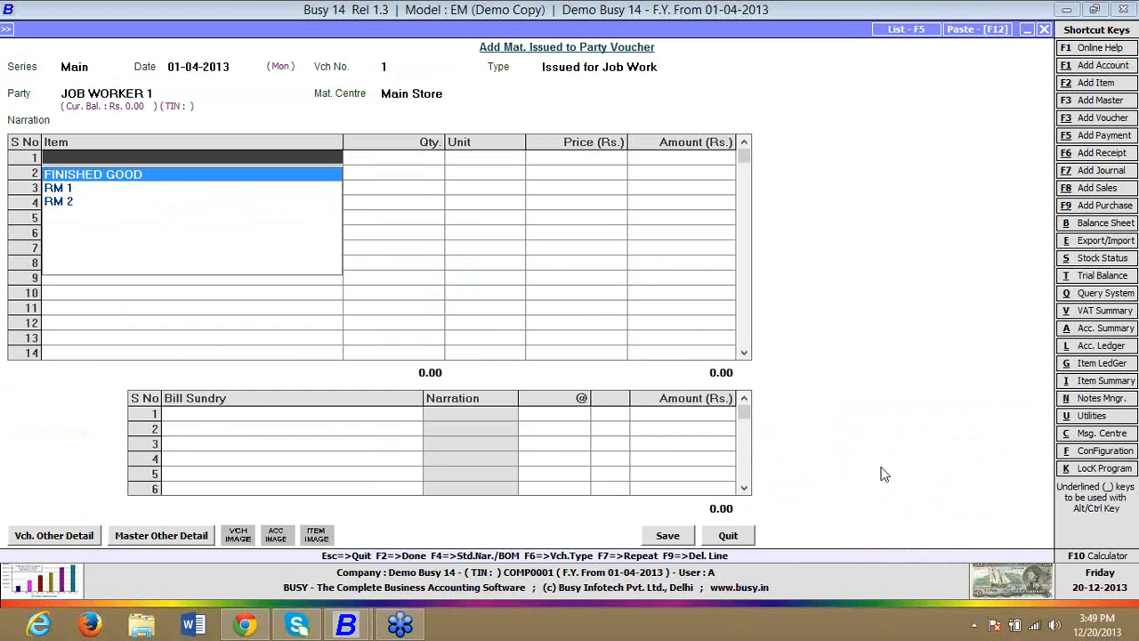
# Step: Enter RM 1 on the issue voucher's first item line with quantity 5 Pcs. at a price of Rs. 100
pyautogui.press('Down')
pyautogui.press('Return')
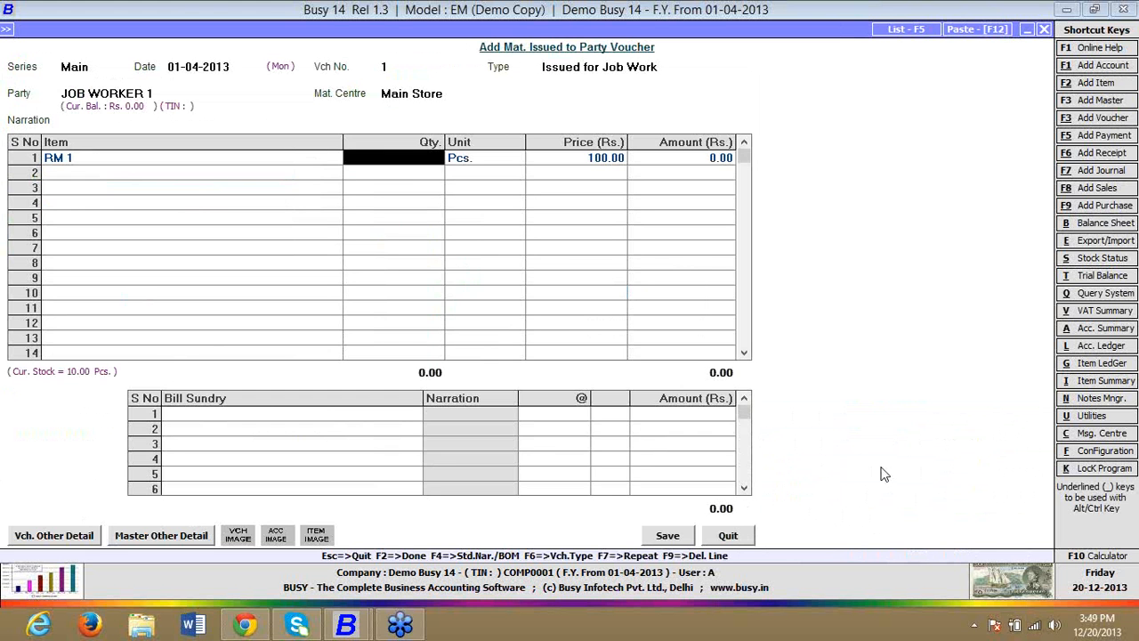
pyautogui.write('5')
pyautogui.press('Return')
pyautogui.press('Return')
# Step: Enter RM 2 on the issue voucher's second item line with quantity 5 Pcs. at a price of Rs. 100
pyautogui.press('Return')
pyautogui.press('Down')
pyautogui.press('Down')
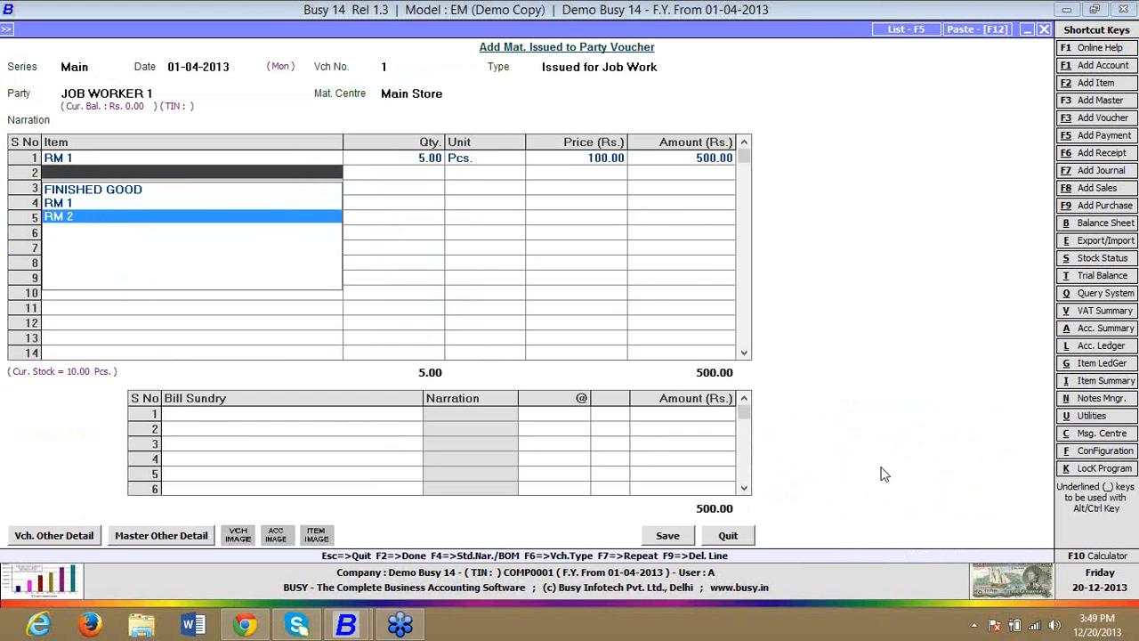
pyautogui.press('Return')
pyautogui.write('5')
pyautogui.press('Return')
pyautogui.press('Return')
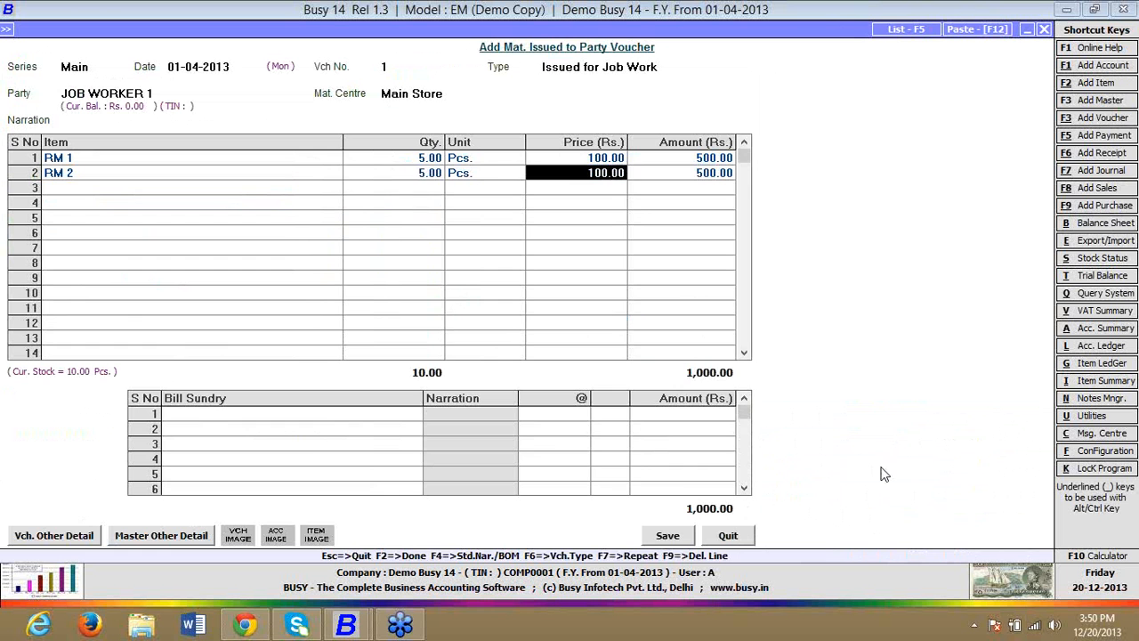
# Step: Save the material issued voucher without bill sundries and leave its entry screen
pyautogui.press('Tab')
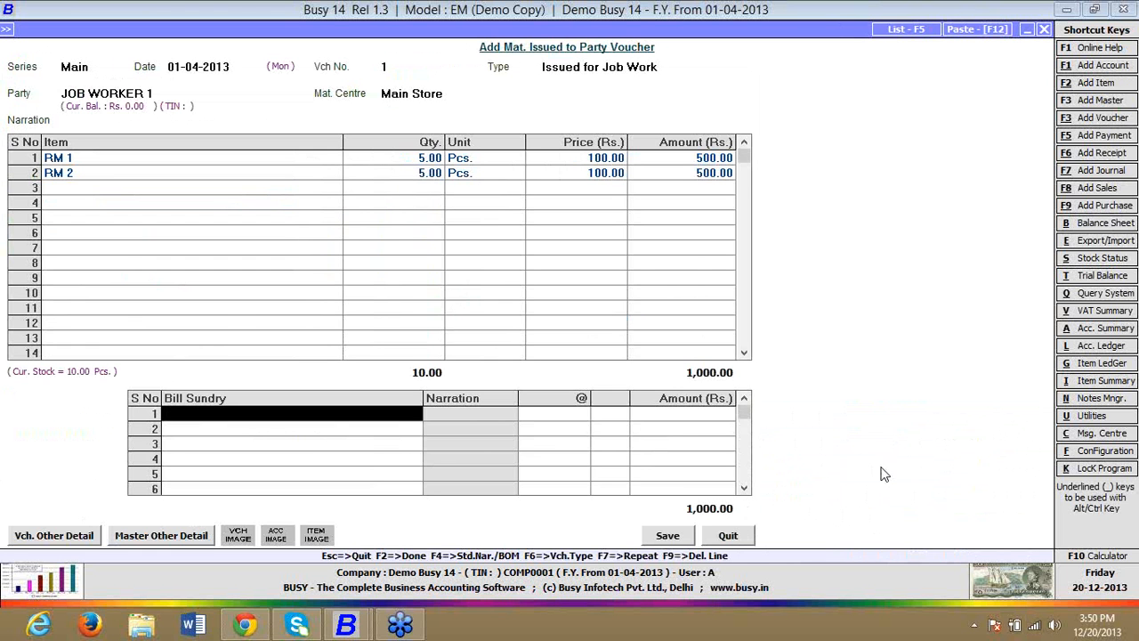
pyautogui.press('Return')
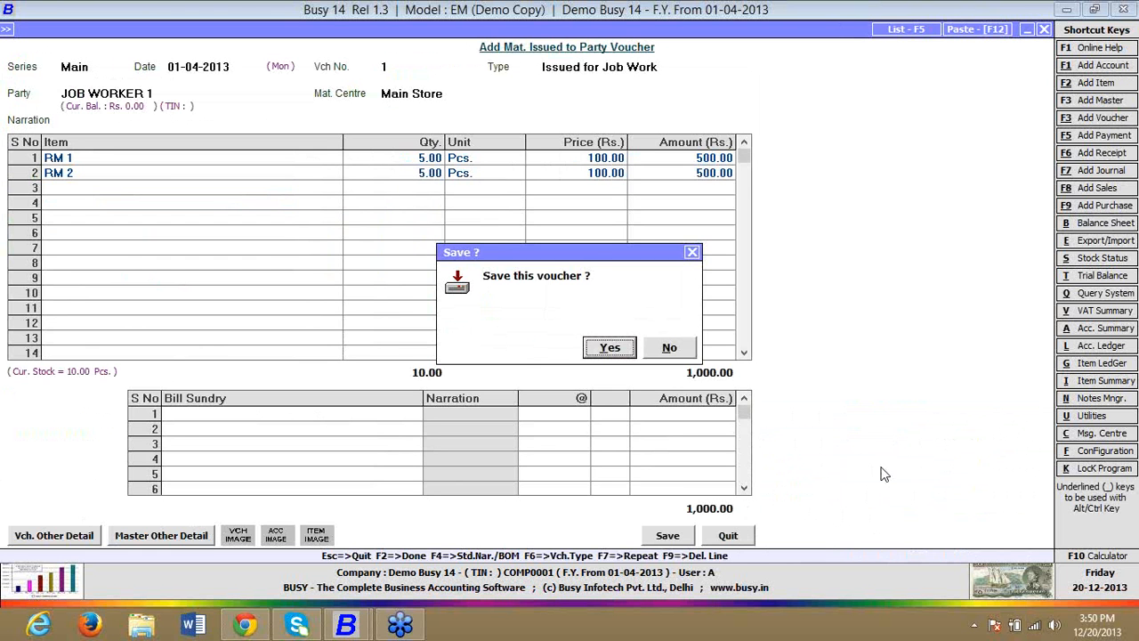
pyautogui.press('Return')
pyautogui.press('Escape')
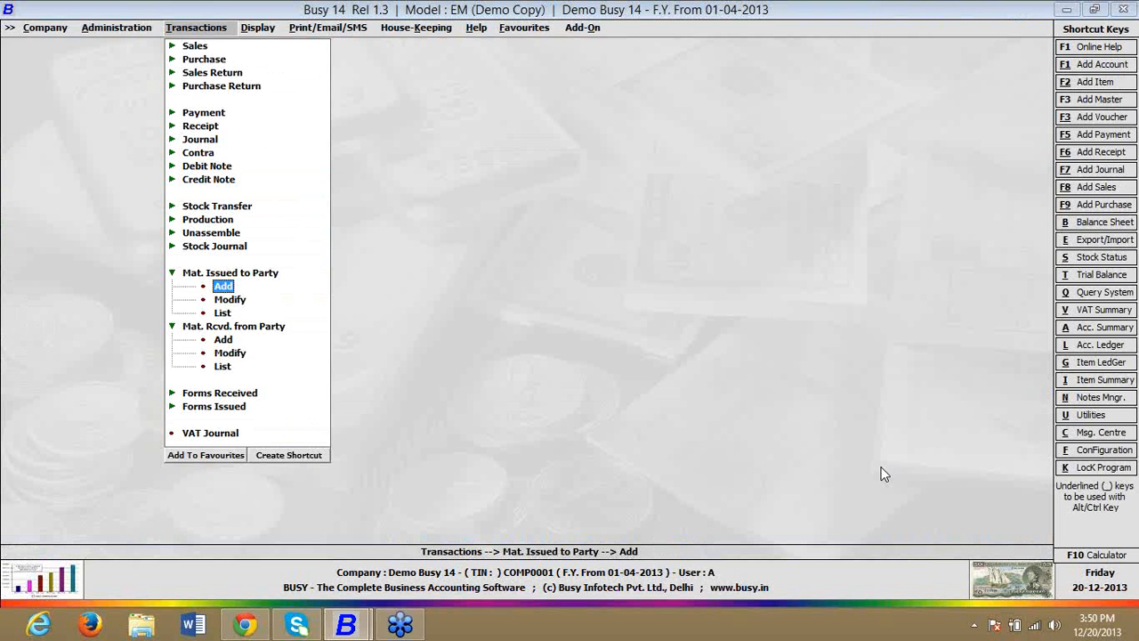
# Step: Open a new material received from party voucher
pyautogui.press('Down')
pyautogui.press('Down')
pyautogui.press('Down')
pyautogui.press('Down')
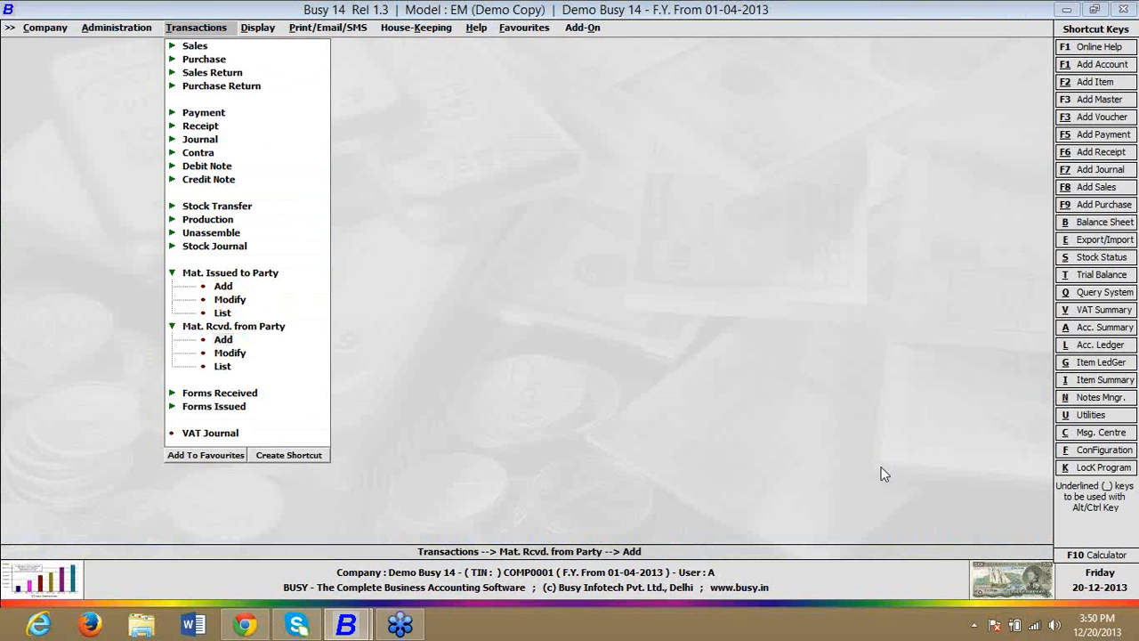
pyautogui.press('Return')
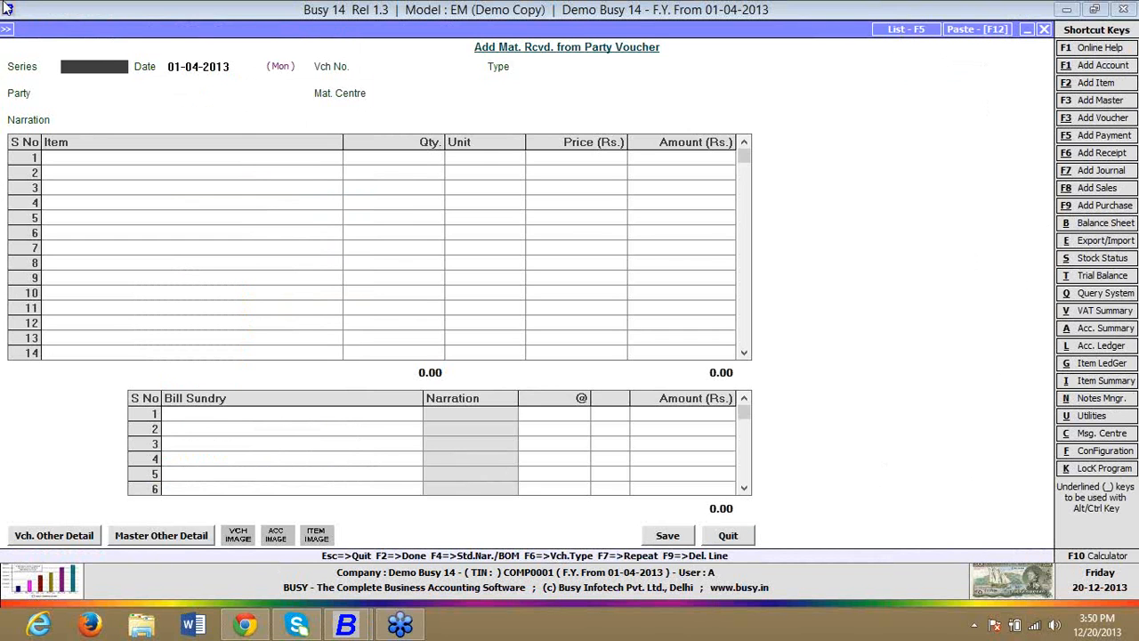
# Step: Set the received voucher to series Main, date 01-04-2013 and type Rcvd. after Job Work
pyautogui.press('Return')
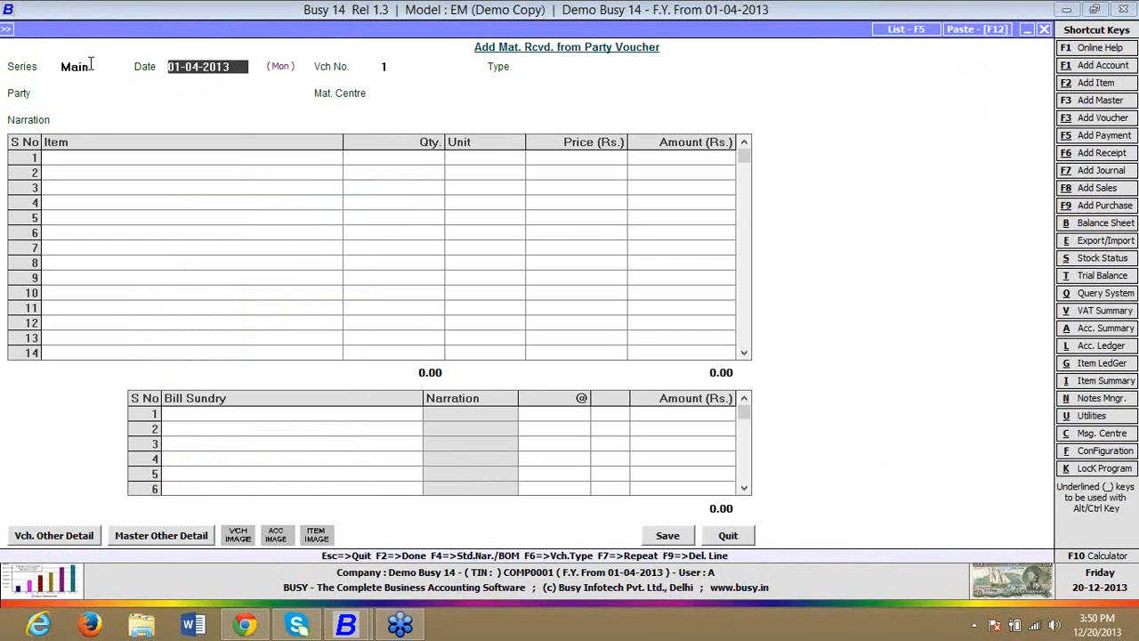
pyautogui.press('Return')
pyautogui.press('Down')
pyautogui.press('Down')
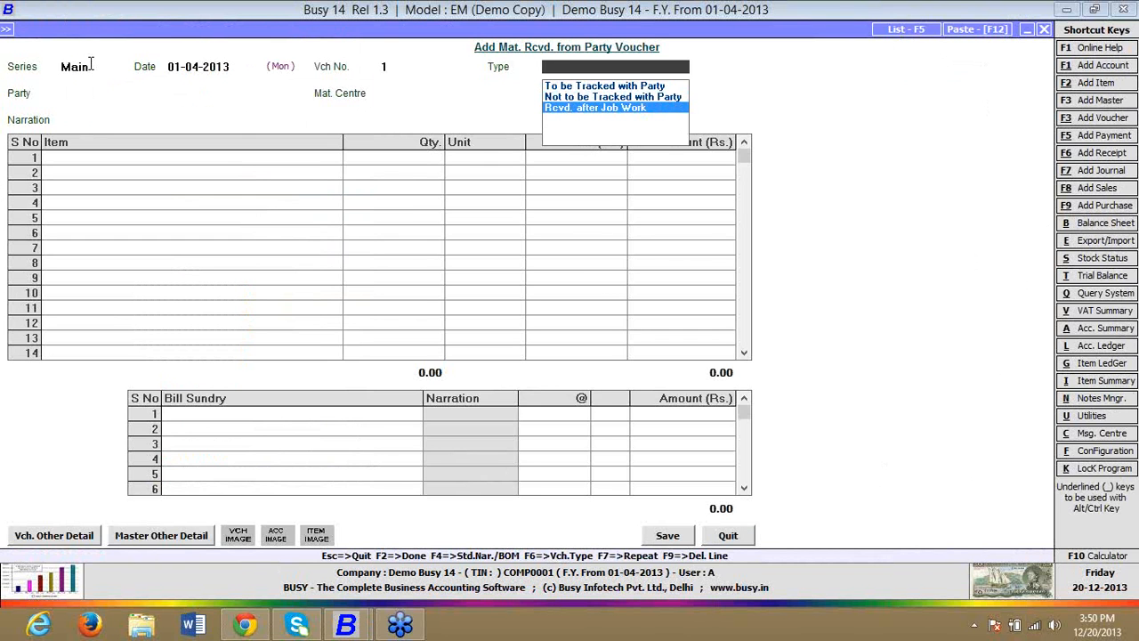
pyautogui.press('Return')
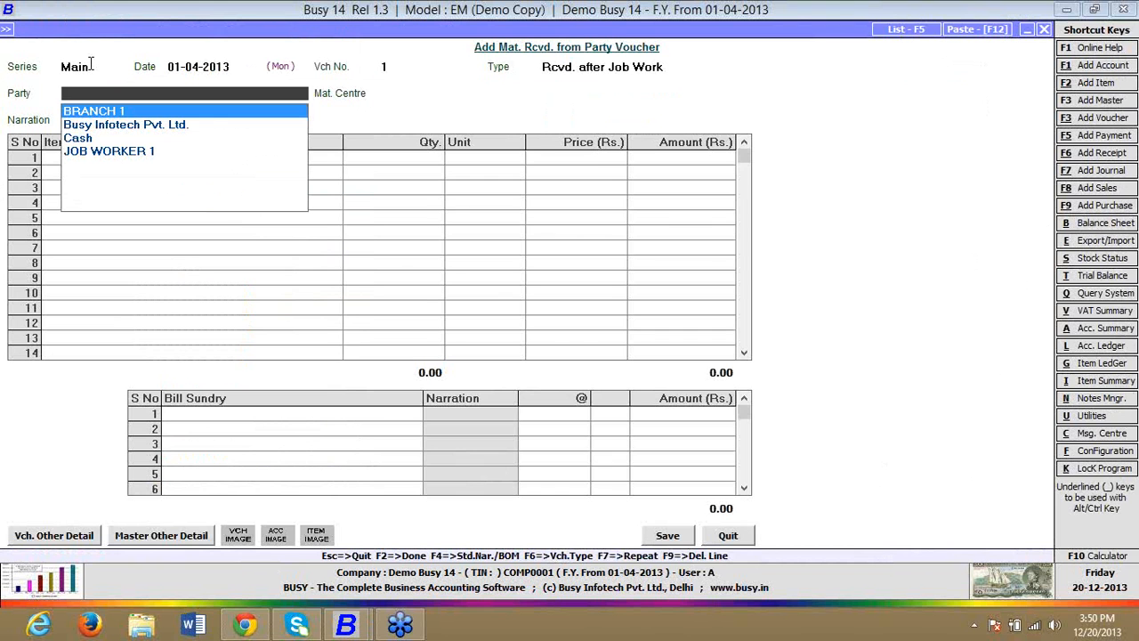
# Step: Choose JOB WORKER 1 as the party and Main Store as the material centre, leaving the narration blank
pyautogui.press('Down')
pyautogui.press('Down')
pyautogui.press('Down')
pyautogui.press('Return')
pyautogui.press('Return')
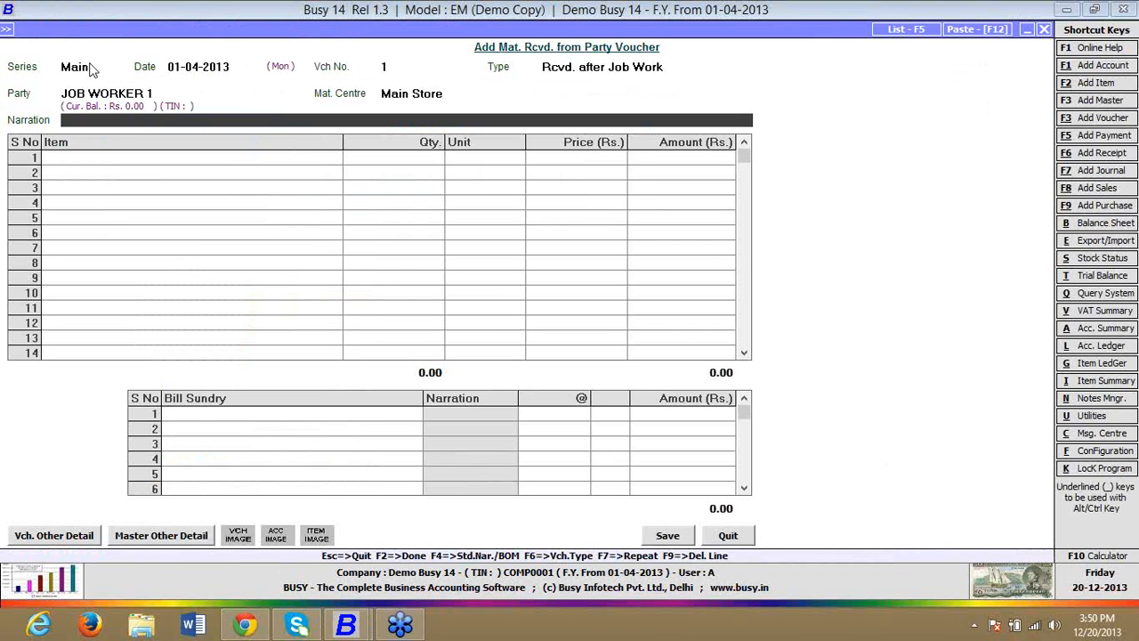
pyautogui.press('Return')
pyautogui.press('Return')
pyautogui.press('Return')
pyautogui.press('Return')
pyautogui.press('Return')
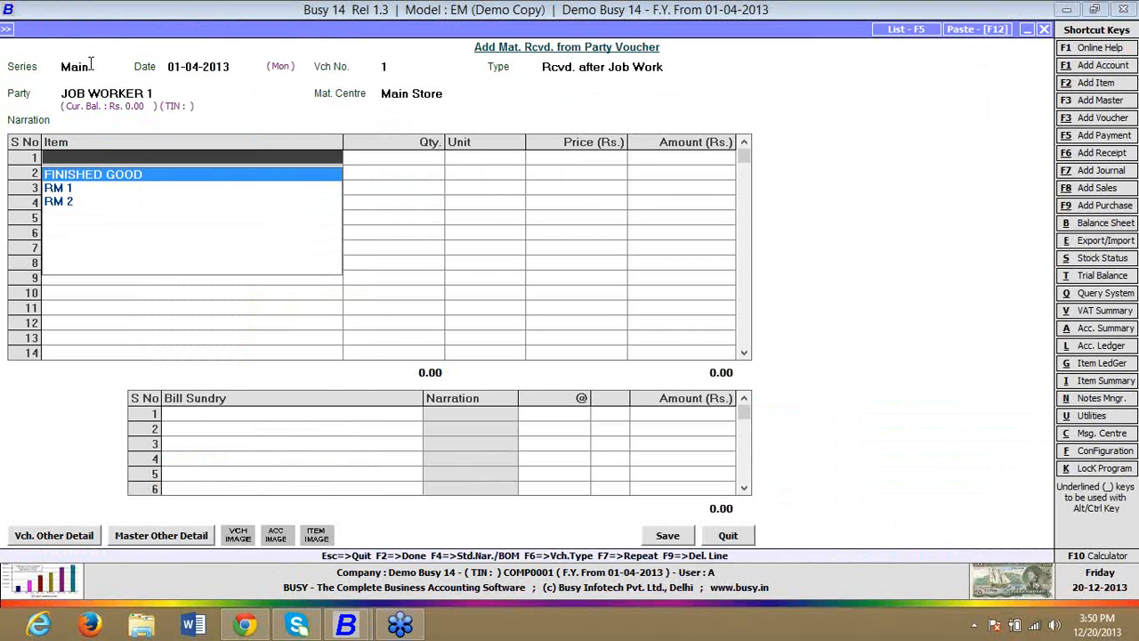
# Step: Enter FINISHED GOOD on the first item line with quantity 2 Pcs
pyautogui.press('Return')
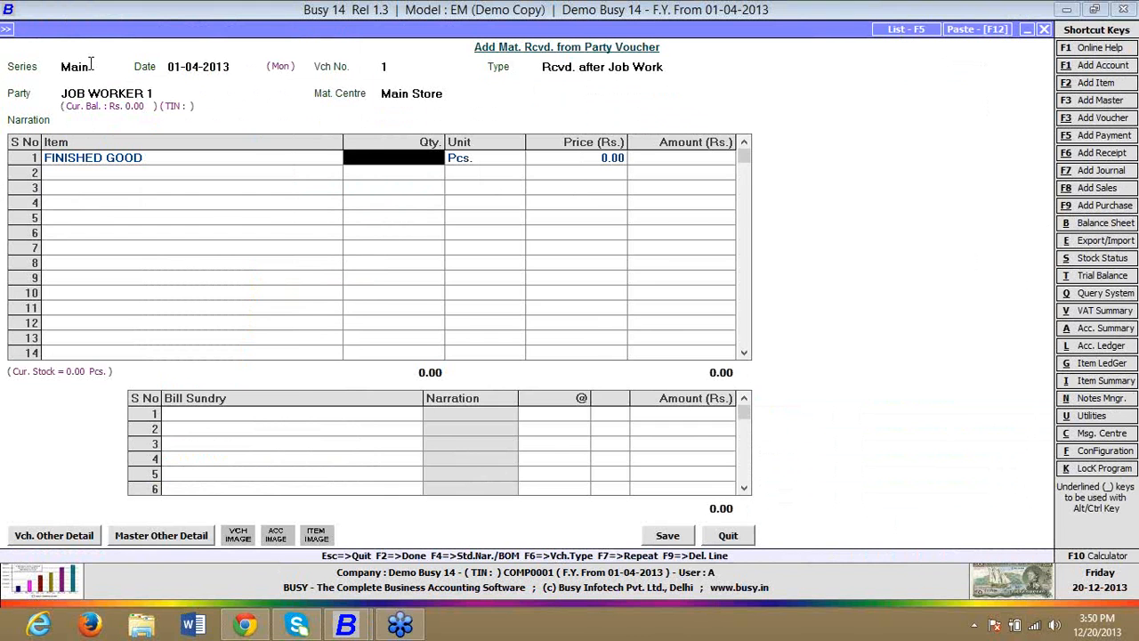
pyautogui.write('2')
pyautogui.press('Return')
pyautogui.press('Return')
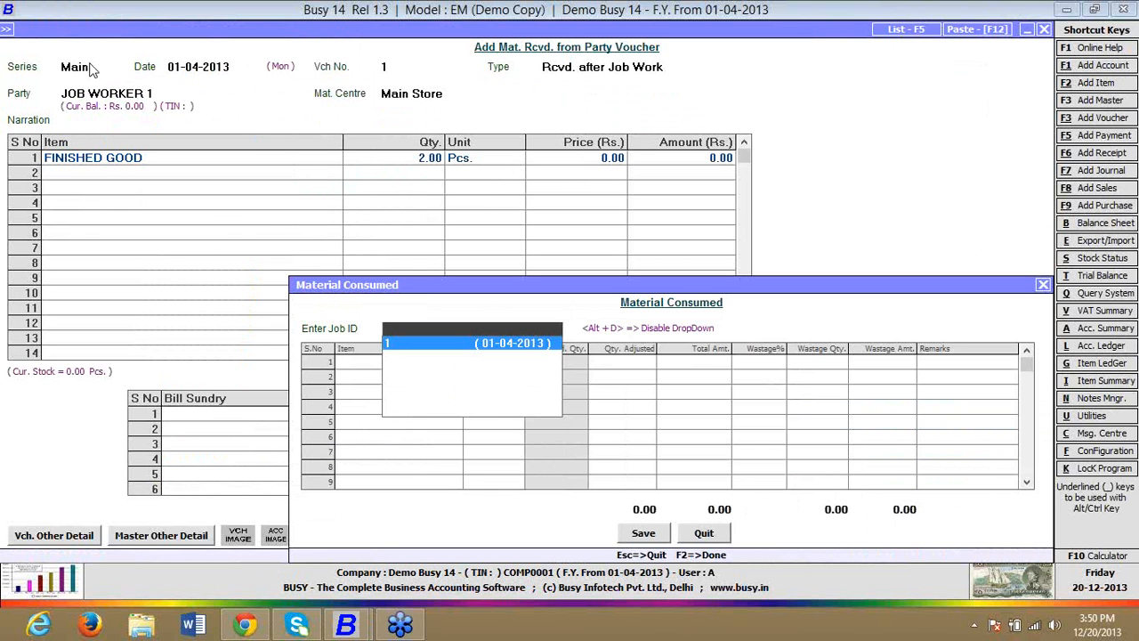
# Step: Pick Job ID 1 for the material consumed in making the finished good
pyautogui.press('Return')
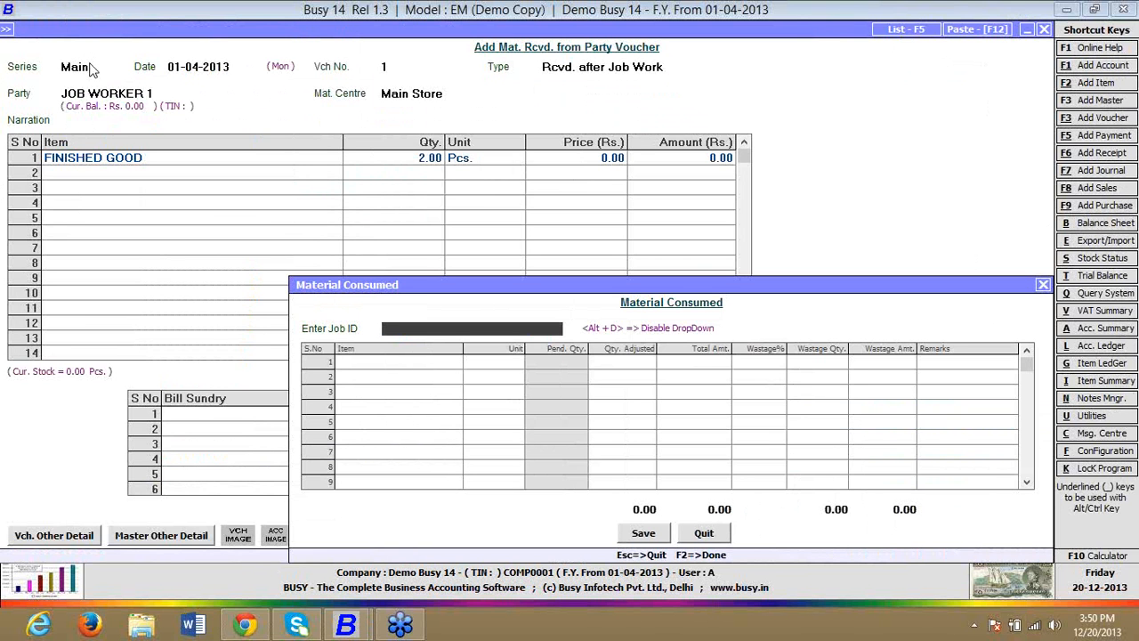
pyautogui.write('1')
pyautogui.press('Return')
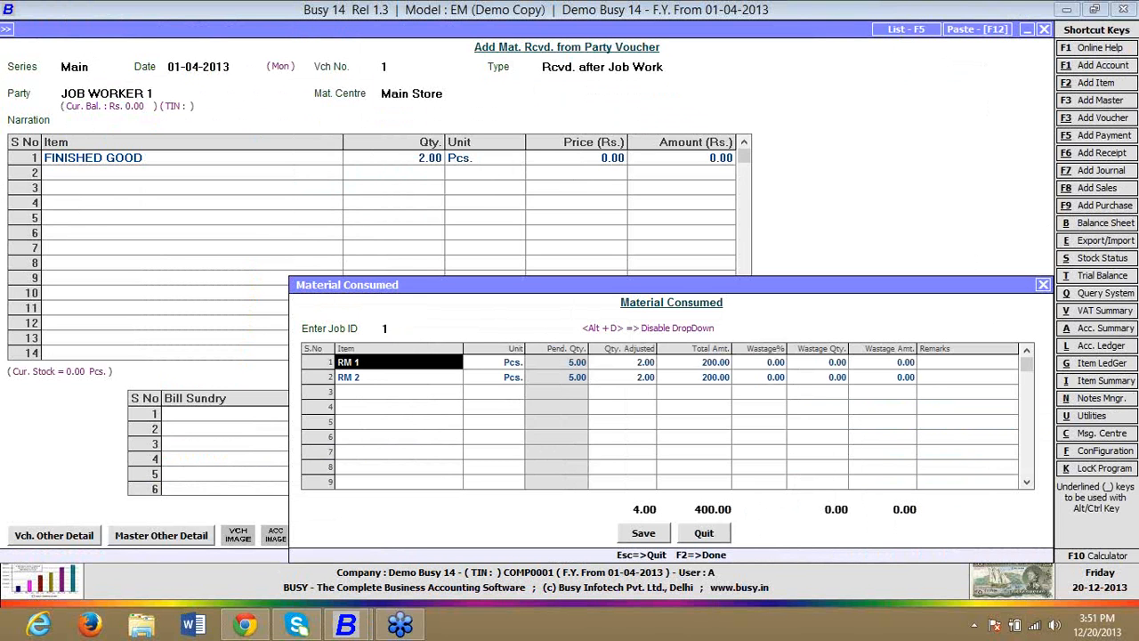
# Step: Check RM 1's adjusted quantity and wastage fields, then accept the consumed material details with zero wastage
pyautogui.press('Return')
pyautogui.press('Return')
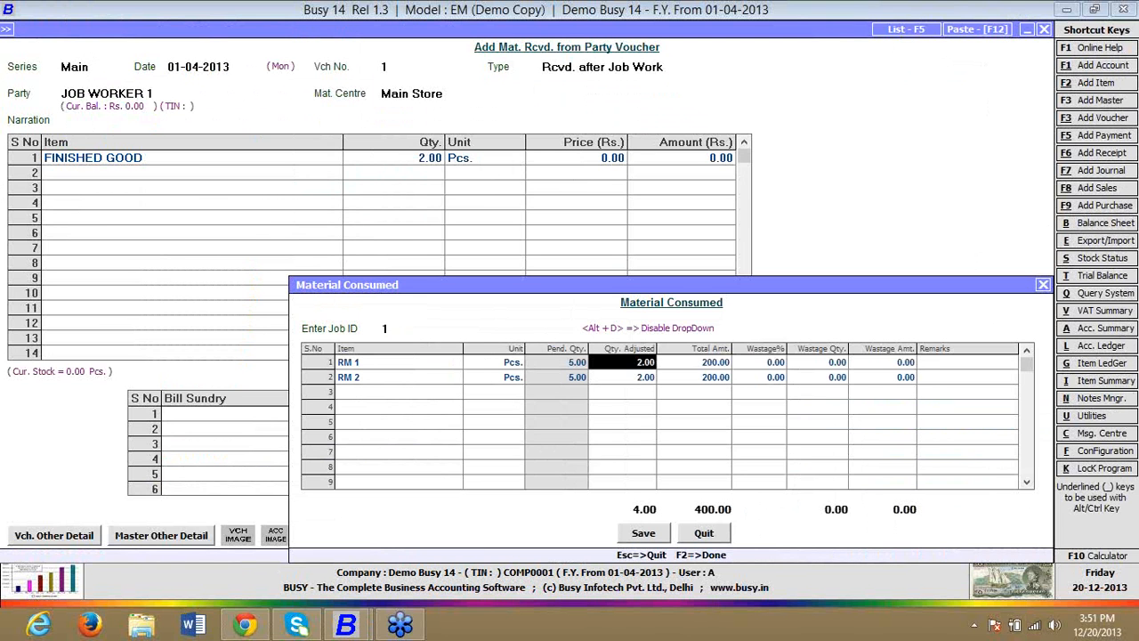
pyautogui.press('Left')
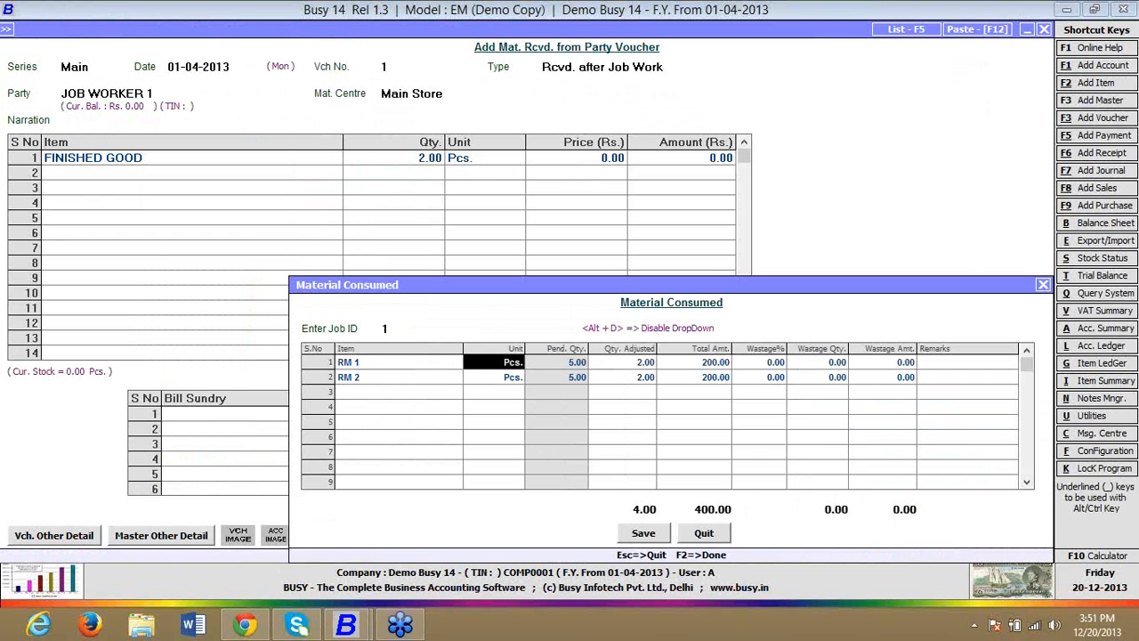
pyautogui.press('Return')
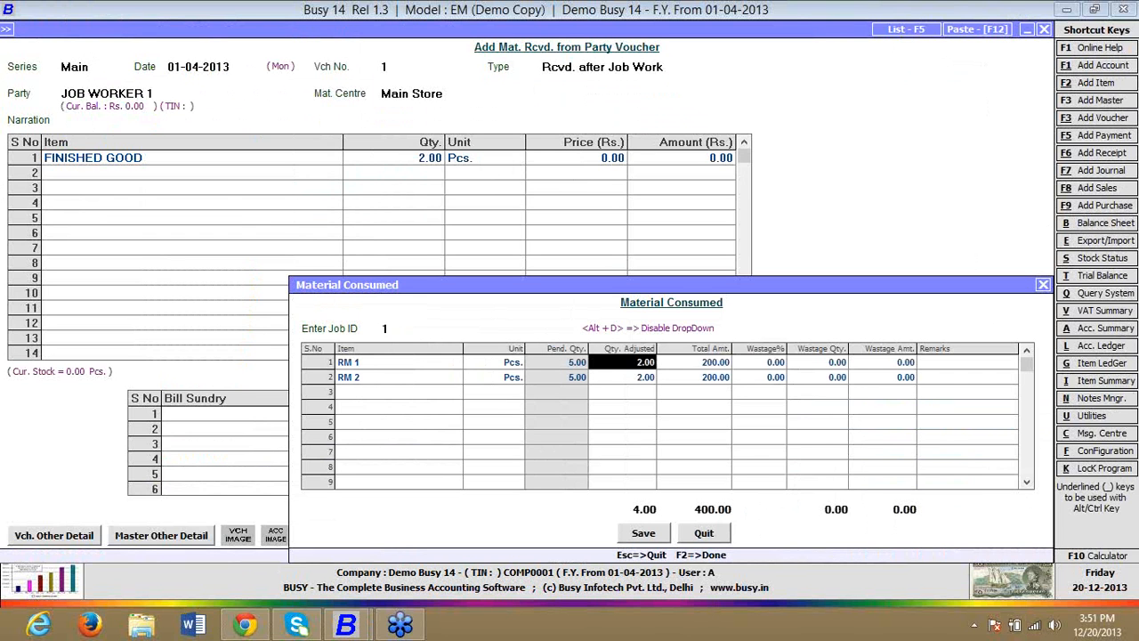
pyautogui.press('Return')
pyautogui.press('Return')
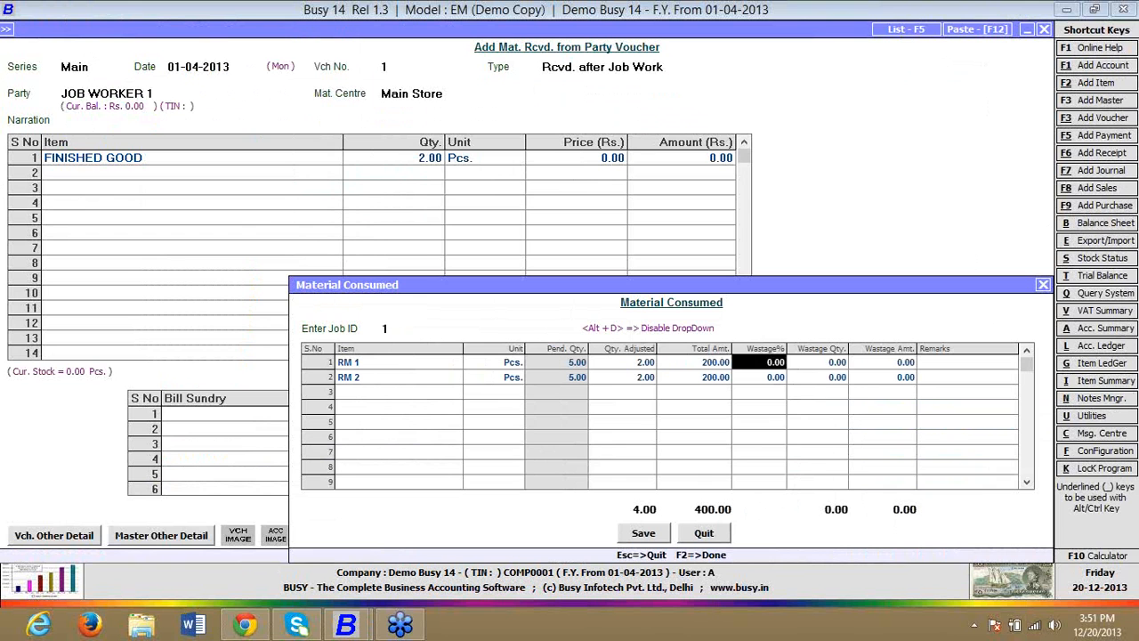
pyautogui.press('Return')
pyautogui.press('Left')
pyautogui.press('Return')
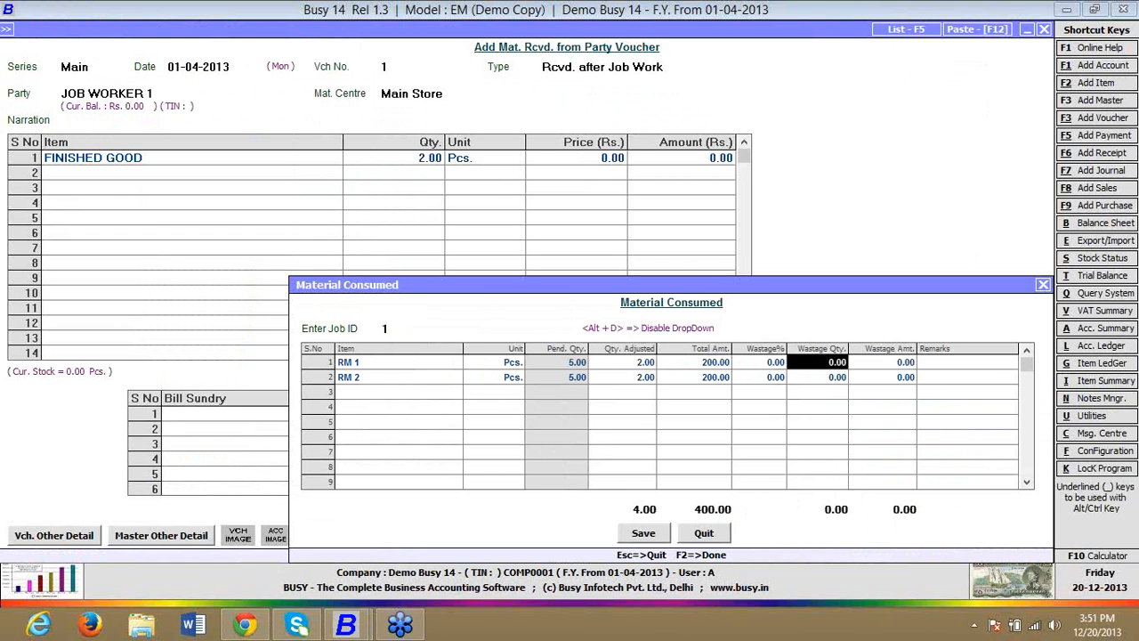
pyautogui.press('Return')
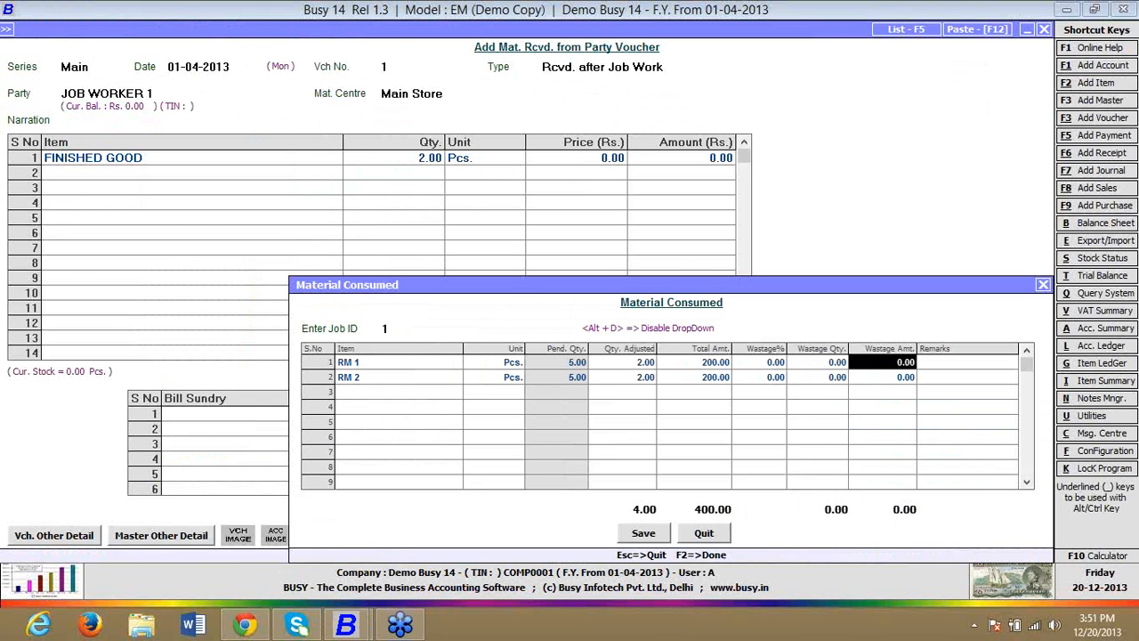
pyautogui.press('F2')
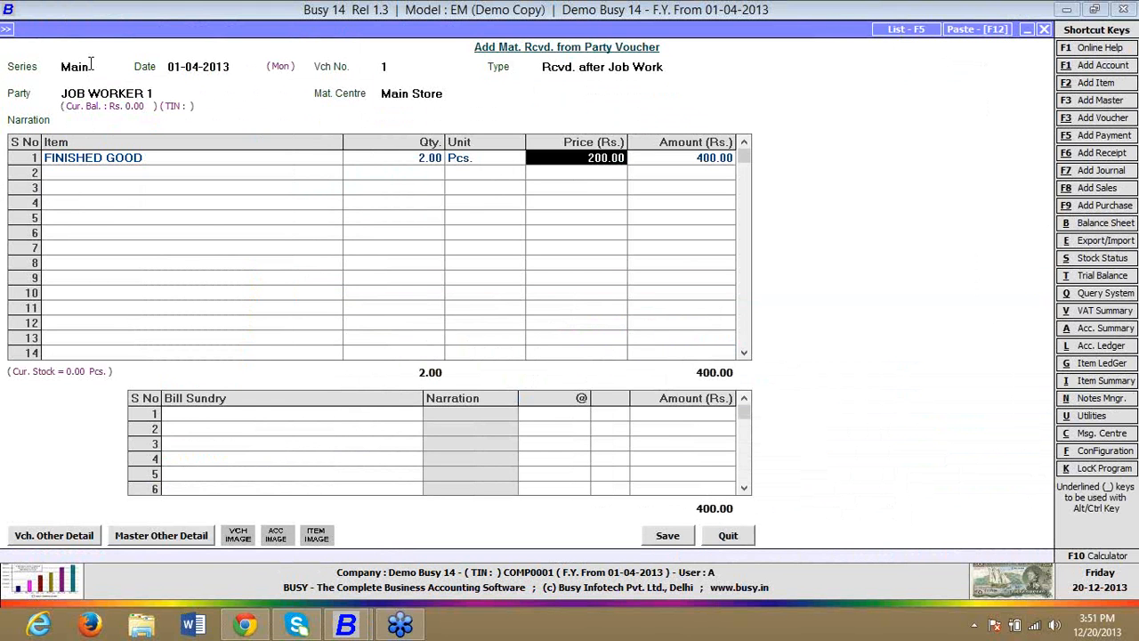
# Step: Save the material received voucher without bill sundries and leave its entry screen
pyautogui.press('F2')
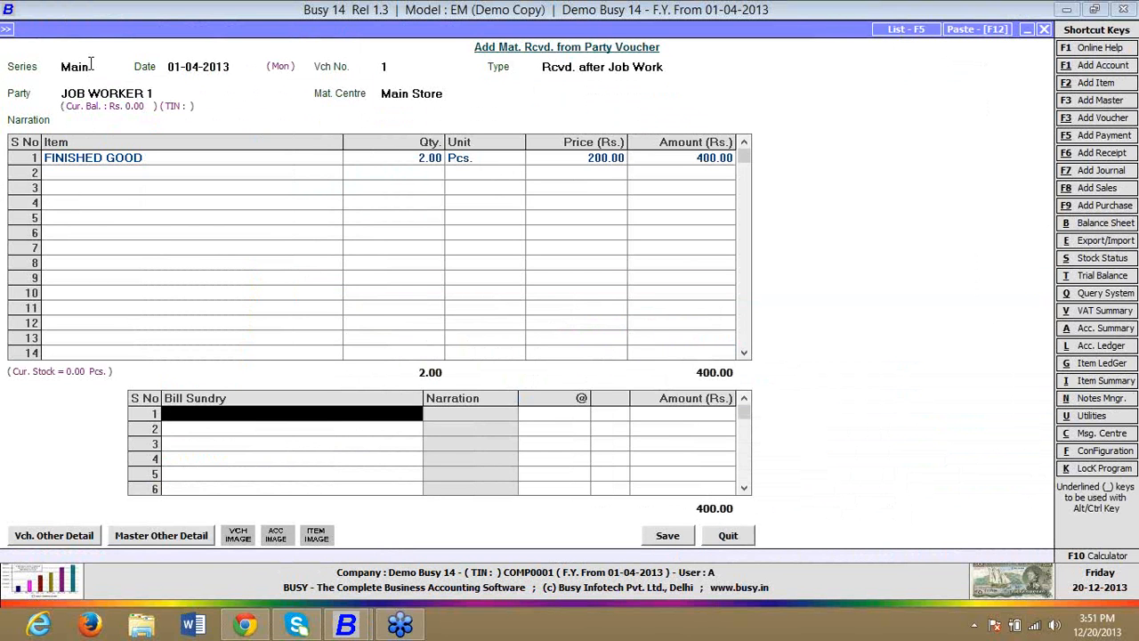
pyautogui.press('F2')
pyautogui.press('Return')
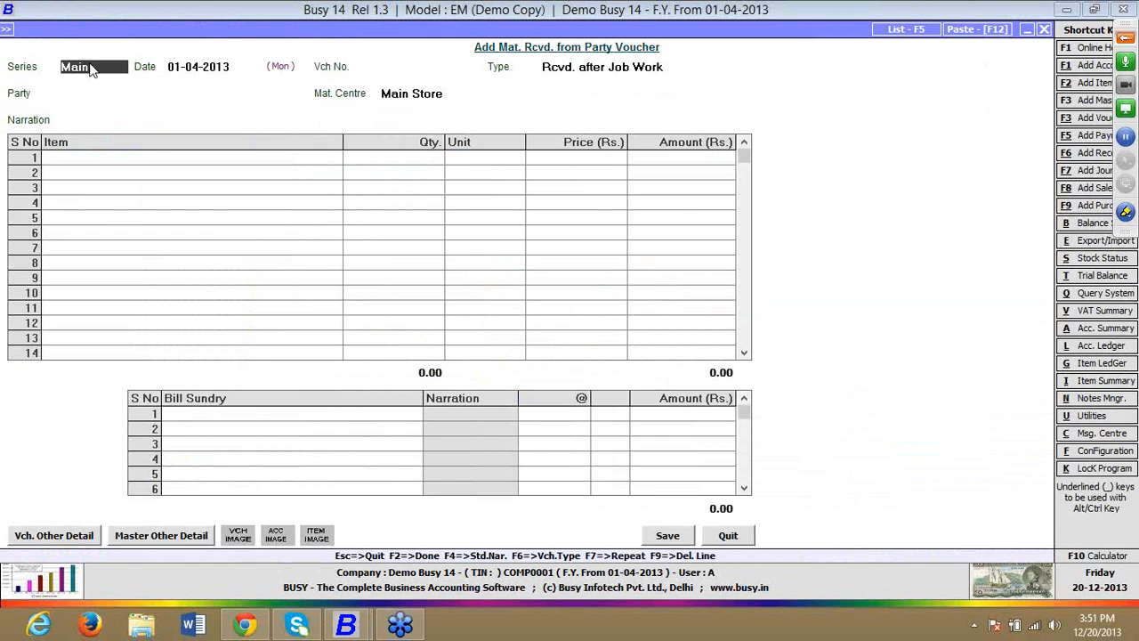
pyautogui.press('Escape')
# Step: Open the Out-Side Pending Job Items report in its item-wise form
pyautogui.press('Down')
pyautogui.press('Down')
pyautogui.press('Down')
pyautogui.press('Down')
pyautogui.press('Down')
pyautogui.press('Down')
pyautogui.press('Down')
pyautogui.press('Down')
pyautogui.press('Down')
pyautogui.press('Down')
pyautogui.press('Down')
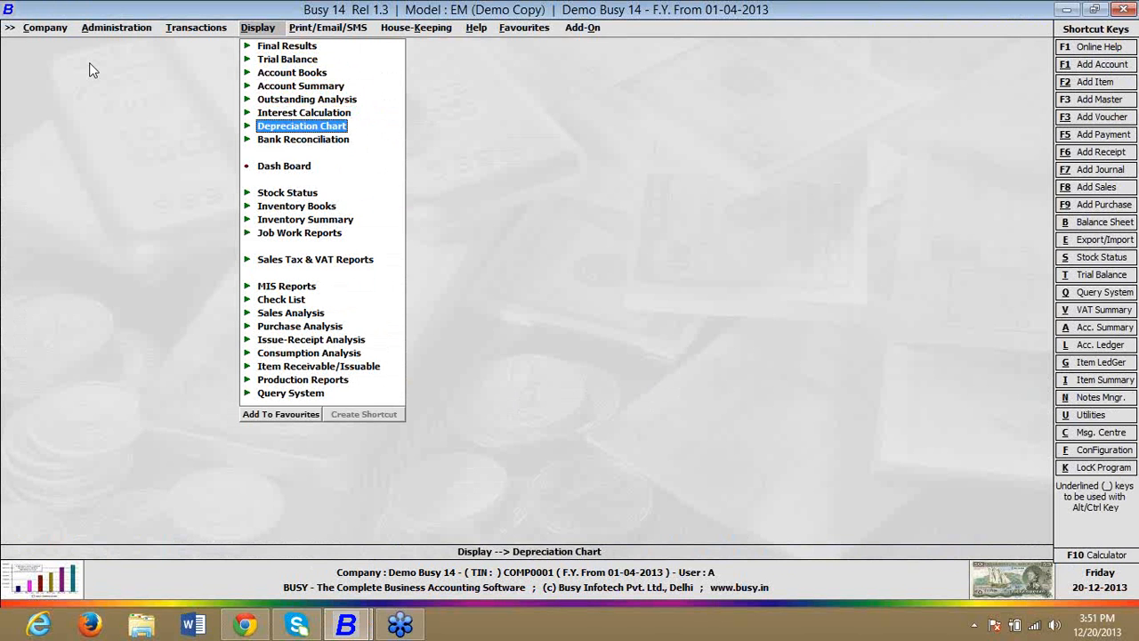
pyautogui.press('Return')
pyautogui.press('Return')
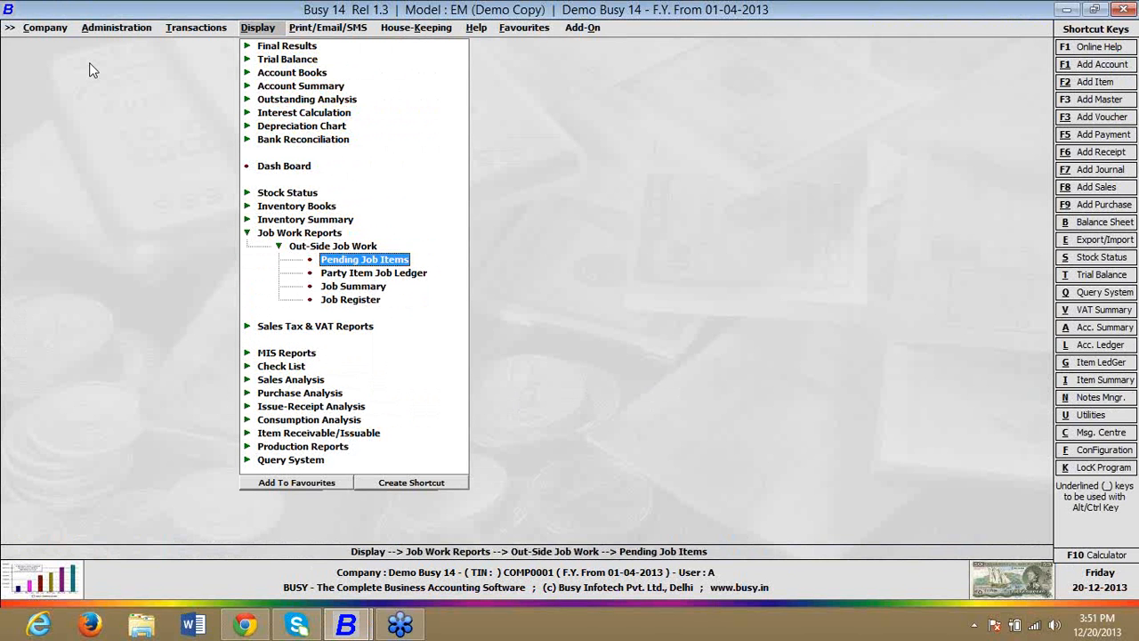
pyautogui.press('Return')
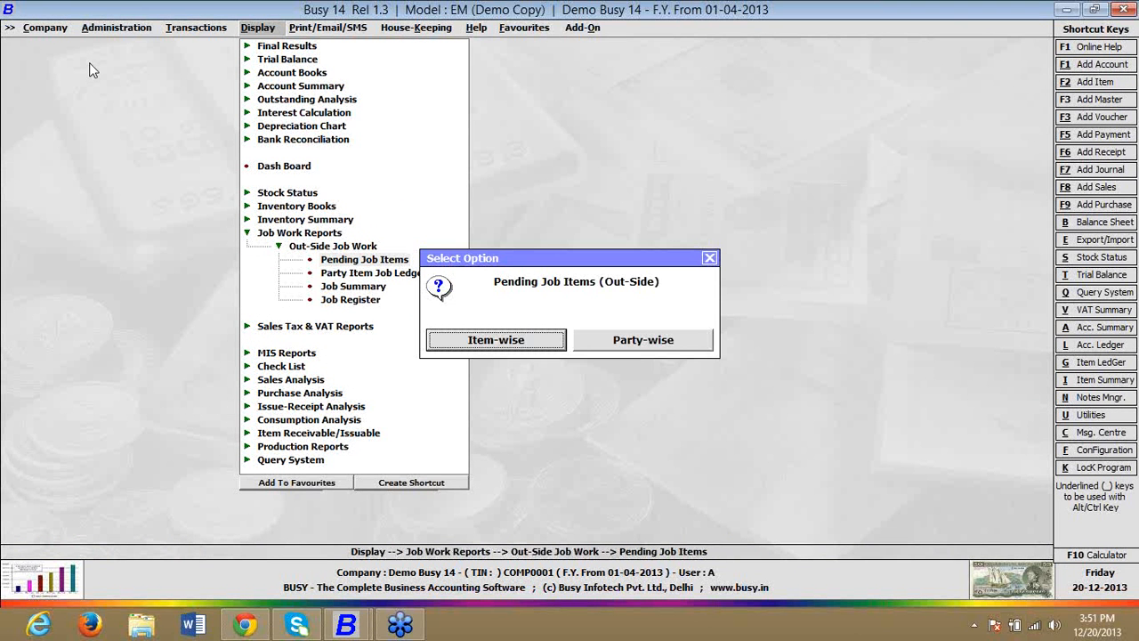
pyautogui.press('Return')
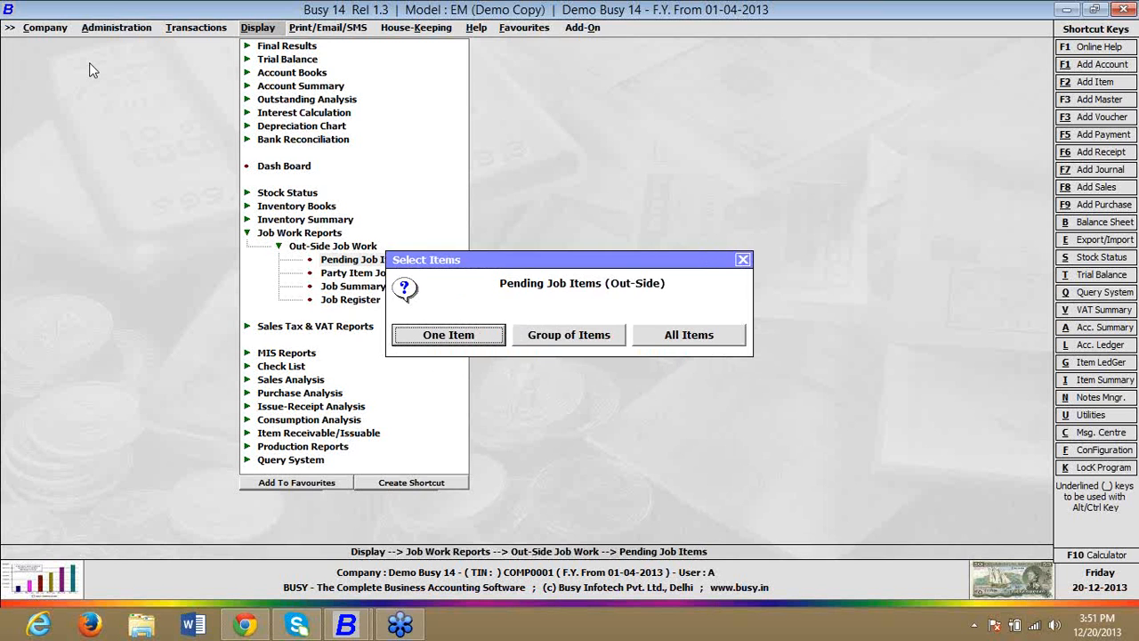
# Step: Display the item-wise pending job report for all items and all Job IDs as on 01-04-2013
pyautogui.press('Right')
pyautogui.press('Right')
pyautogui.press('Return')
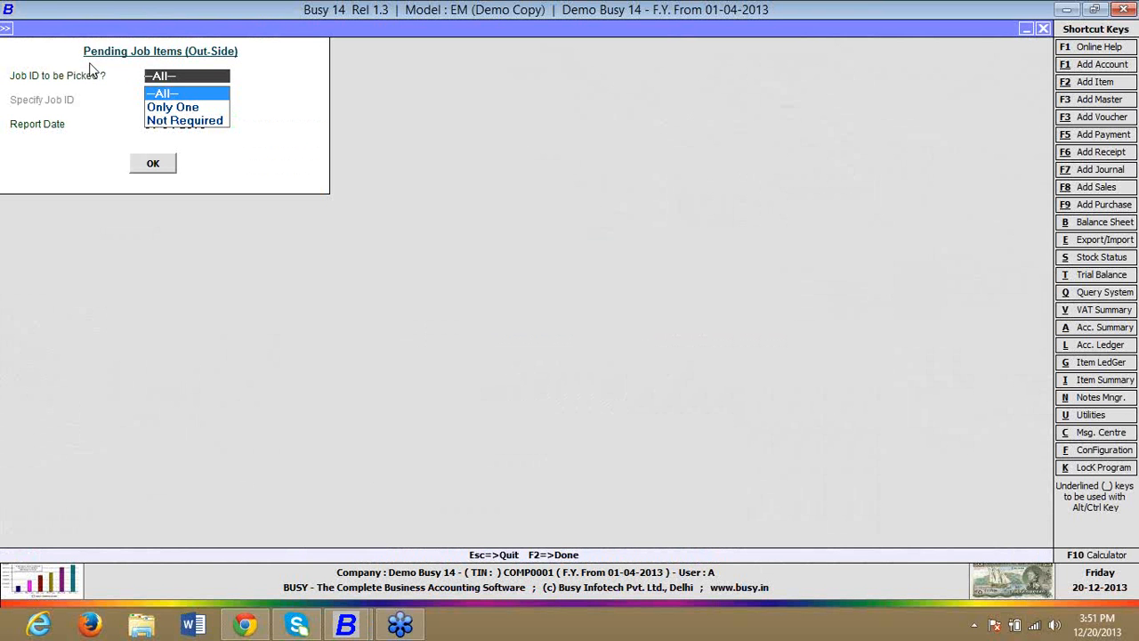
pyautogui.press('Down')
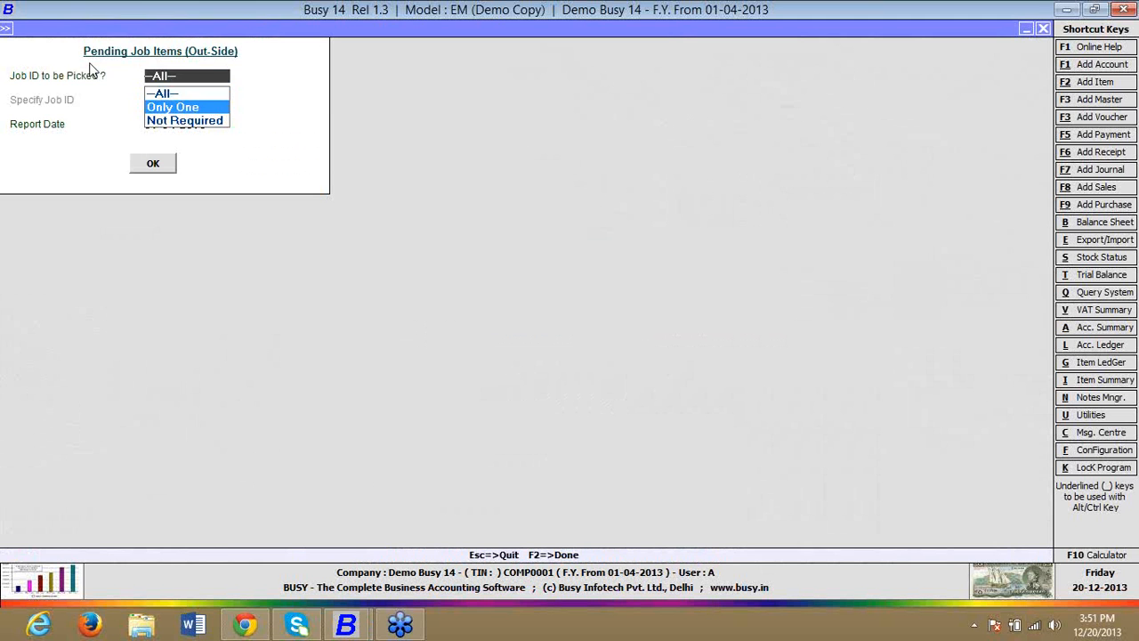
pyautogui.press('Up')
pyautogui.press('Return')
pyautogui.press('Return')
pyautogui.press('Return')
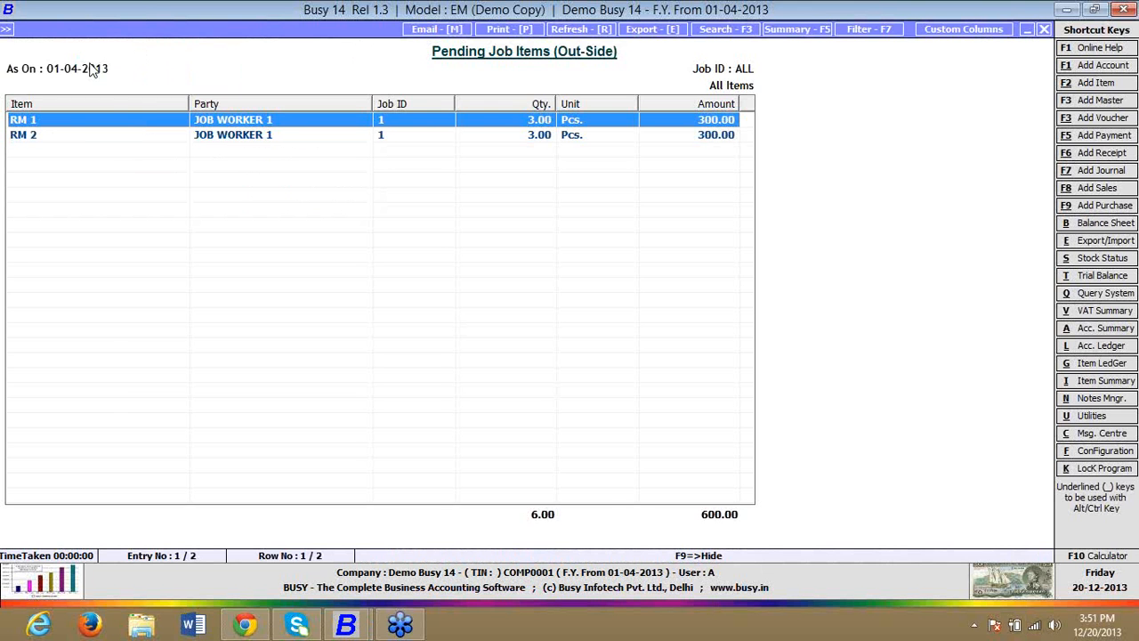
# Step: Examine the issue and receipt entries in RM 1's job ledger from the pending report, then close both reports
pyautogui.press('Return')
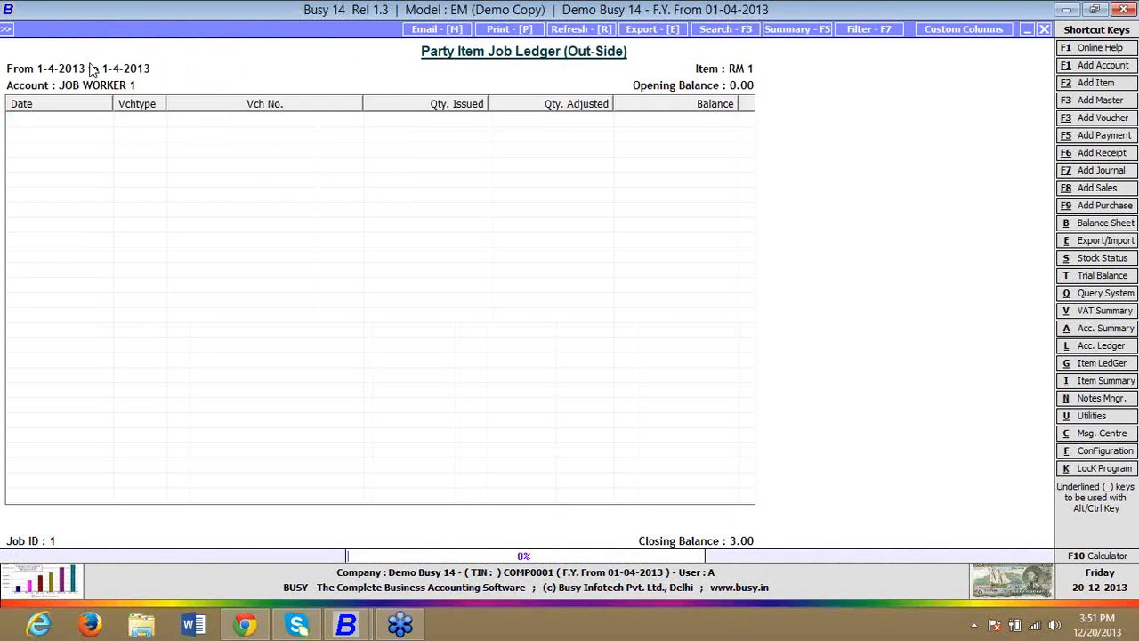
pyautogui.press('Down')
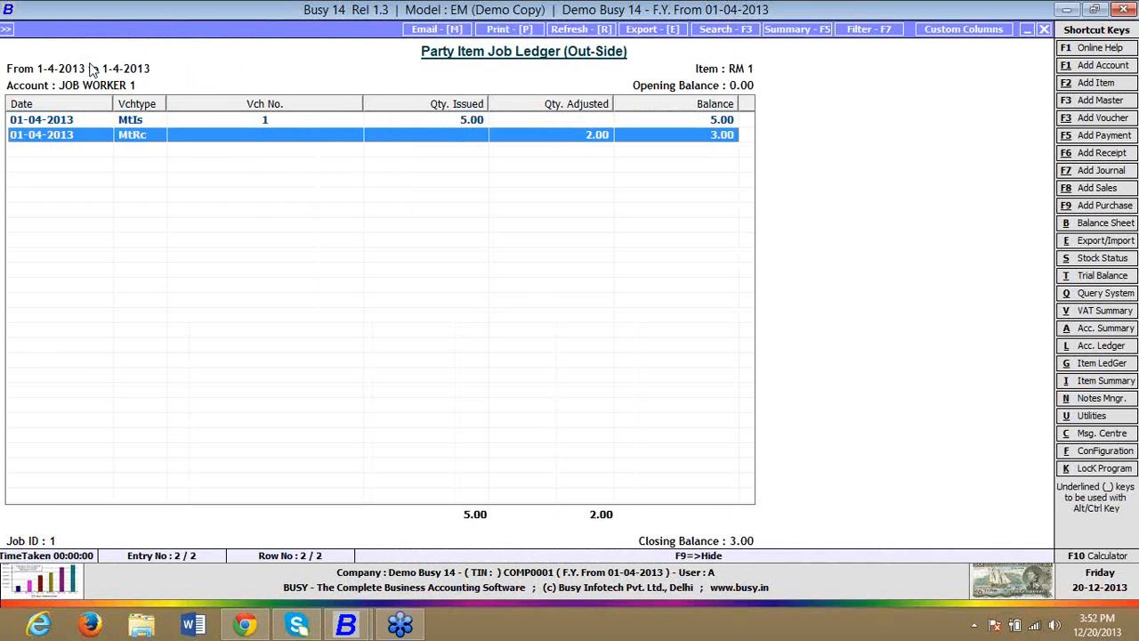
pyautogui.press('Escape')
pyautogui.press('Escape')
# Step: View the party-wise pending job items for all accounts and all Job IDs as on 01-04-2013, then close the report
pyautogui.press('Right')
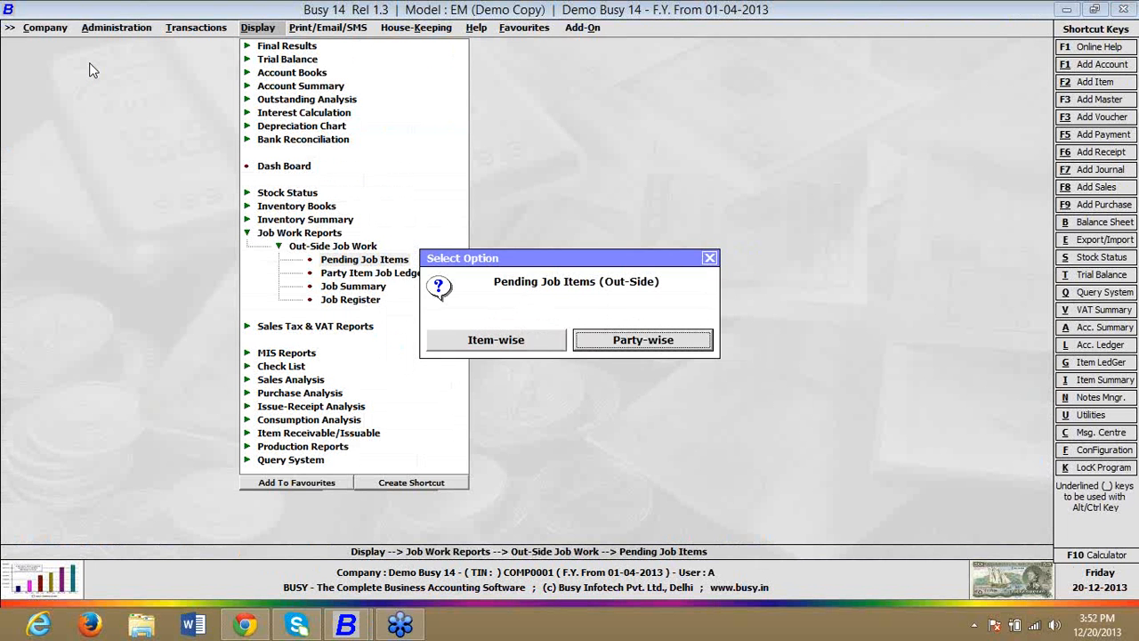
pyautogui.press('Return')
pyautogui.press('Right')
pyautogui.press('Right')
pyautogui.press('Return')
pyautogui.press('Return')
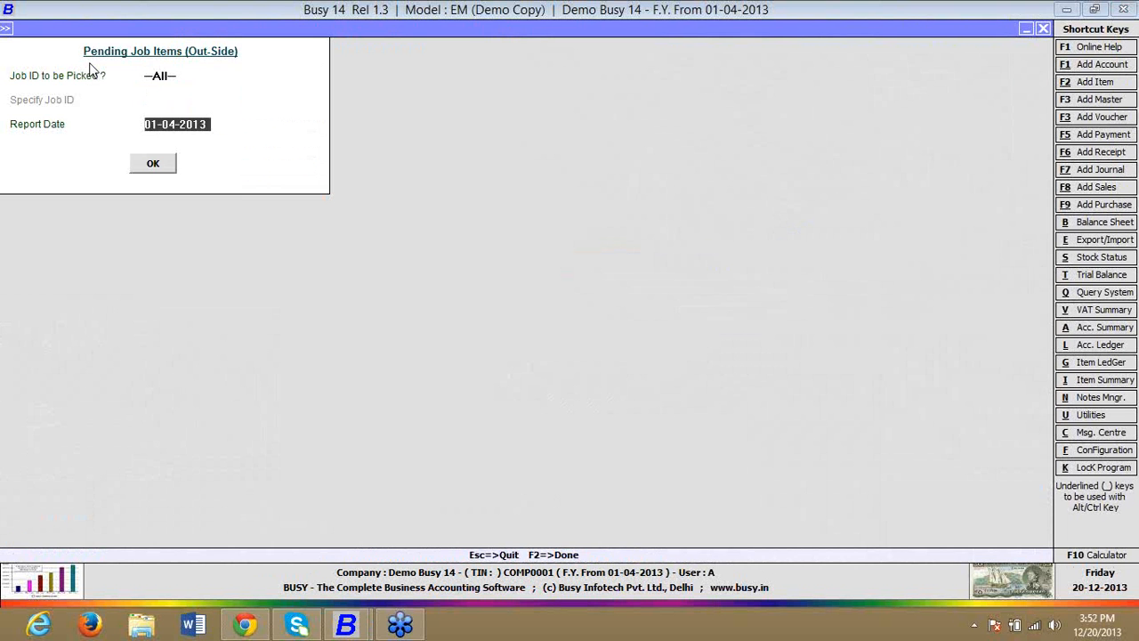
pyautogui.press('Return')
pyautogui.press('Return')
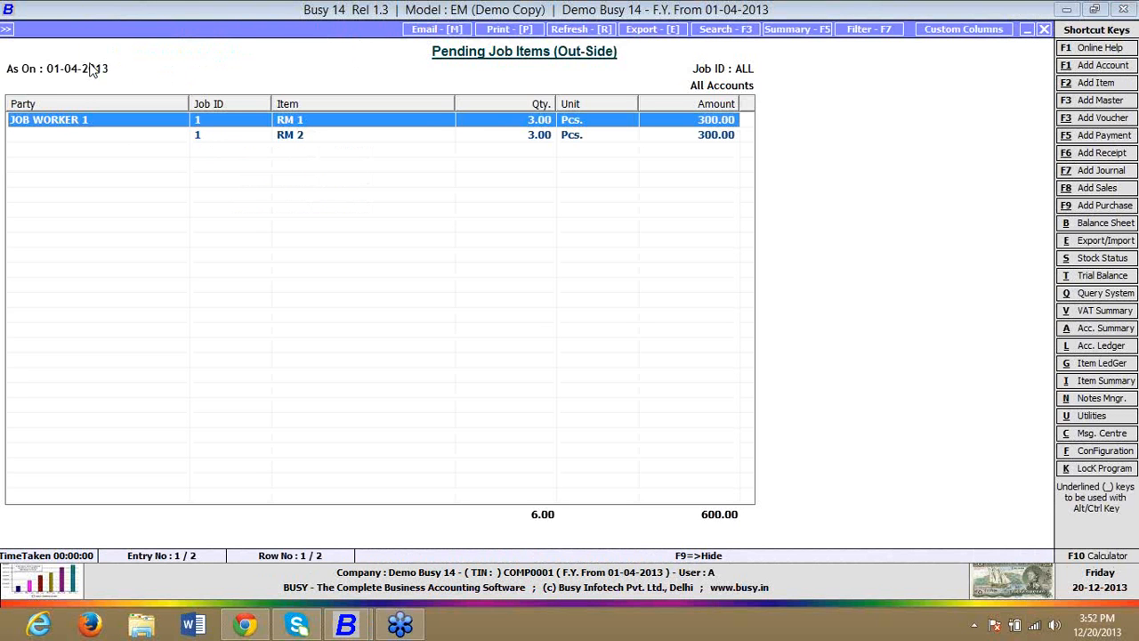
pyautogui.press('Escape')
pyautogui.press('Escape')
# Step: Display the Party Item Job Ledger for JOB WORKER 1 and item RM 1 with all Job IDs
pyautogui.press('Down')
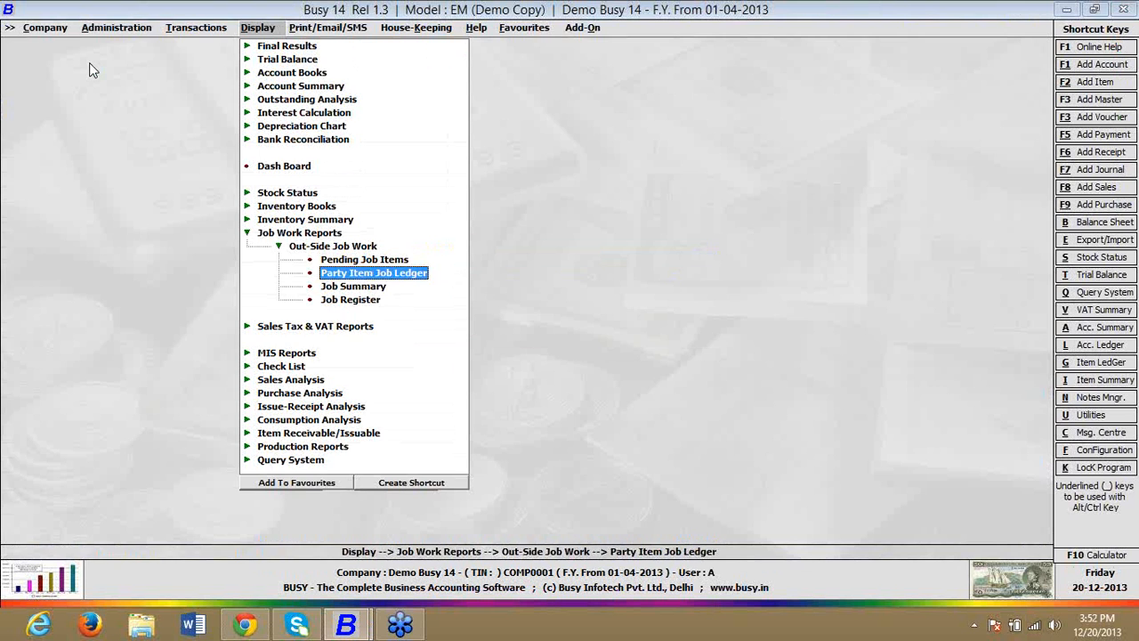
pyautogui.press('Return')
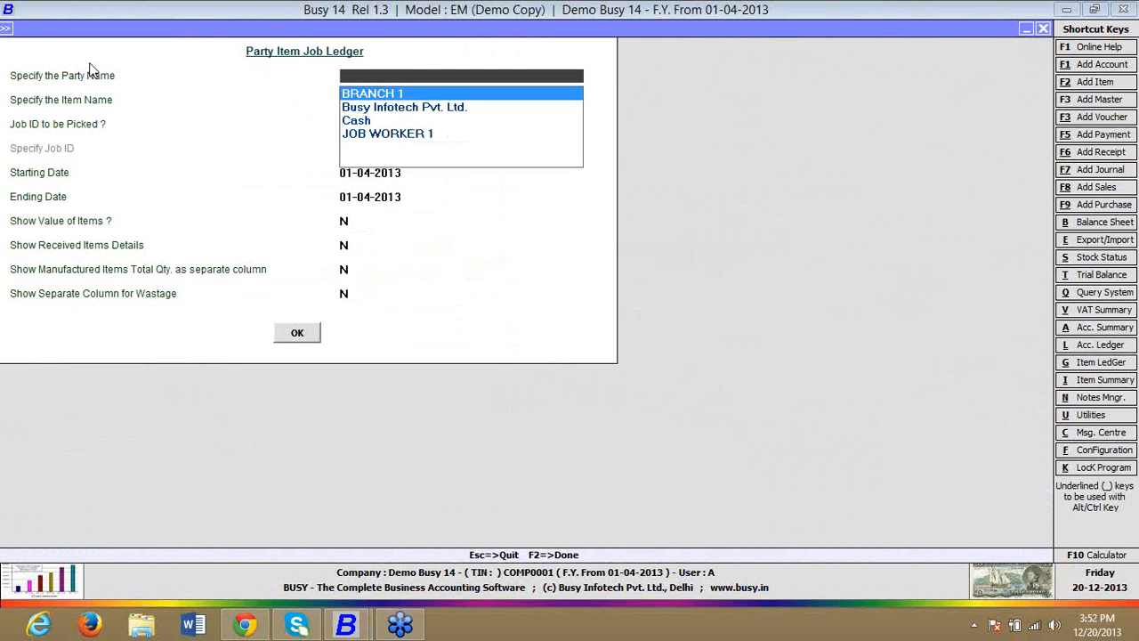
pyautogui.press('Down')
pyautogui.press('Down')
pyautogui.press('Down')
pyautogui.press('Return')
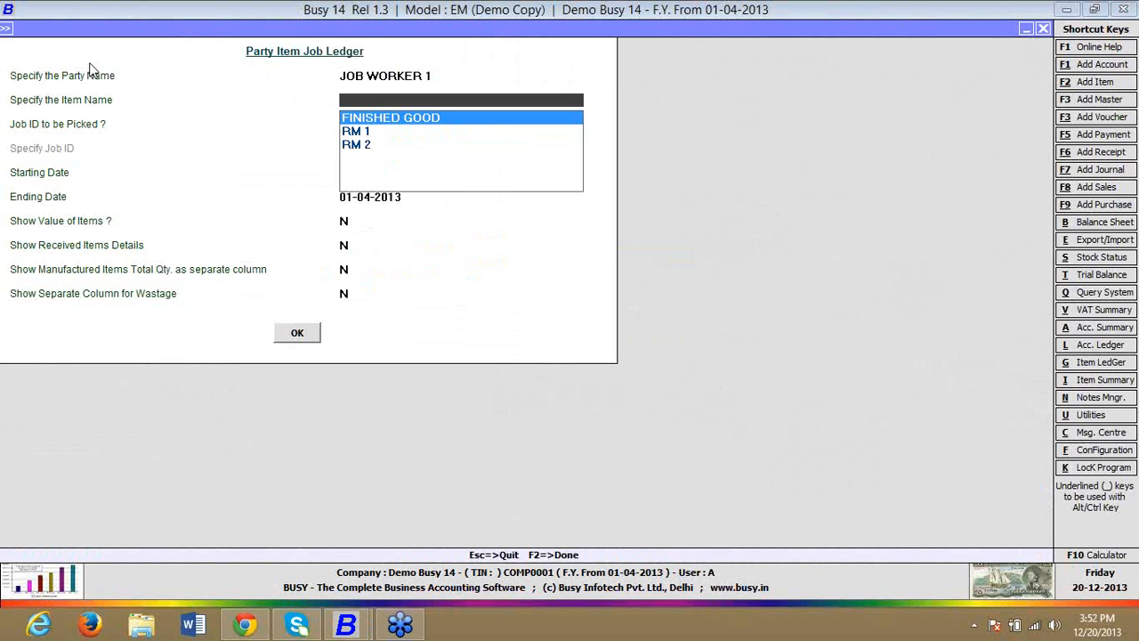
pyautogui.press('Down')
pyautogui.press('Return')
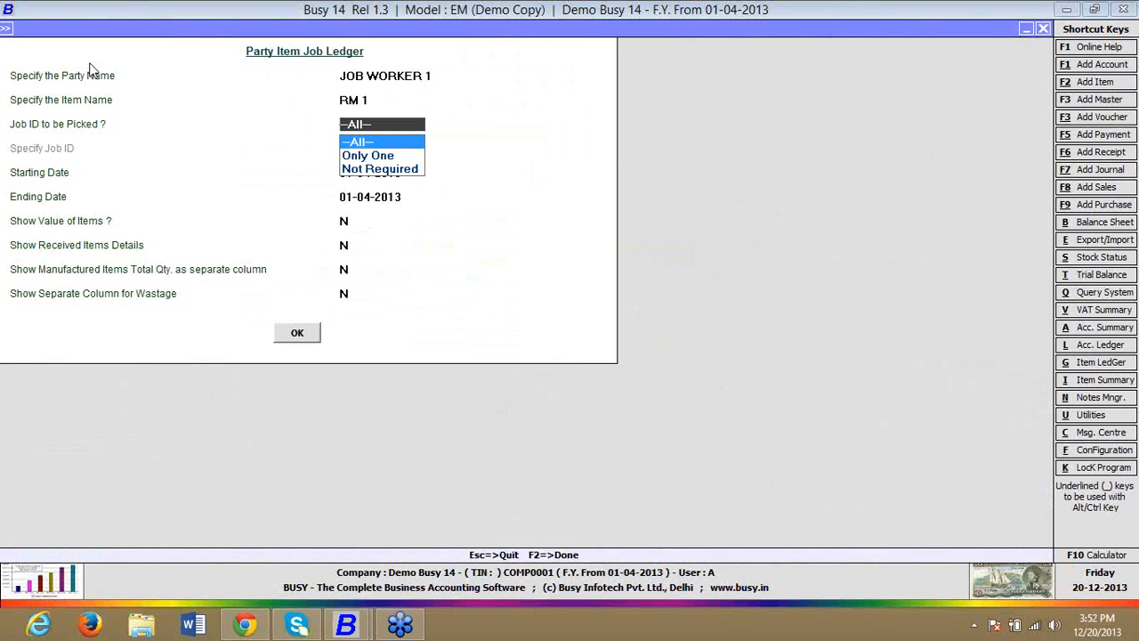
pyautogui.press('F2')
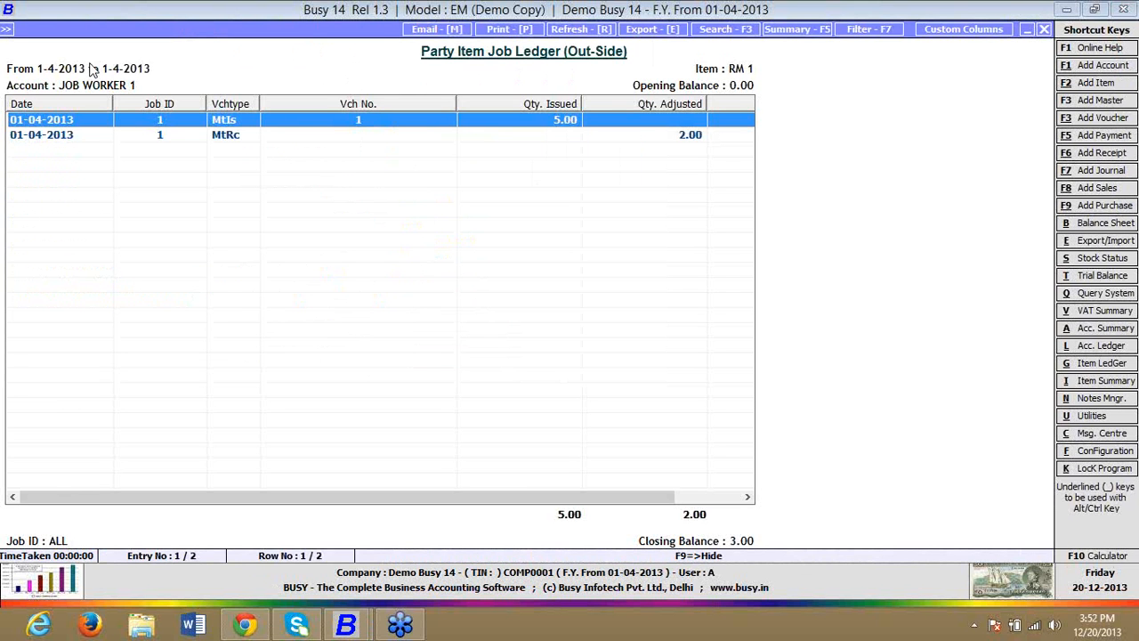
# Step: Close the Party Item Job Ledger and open the outside Job Summary report for all items
pyautogui.press('Escape')
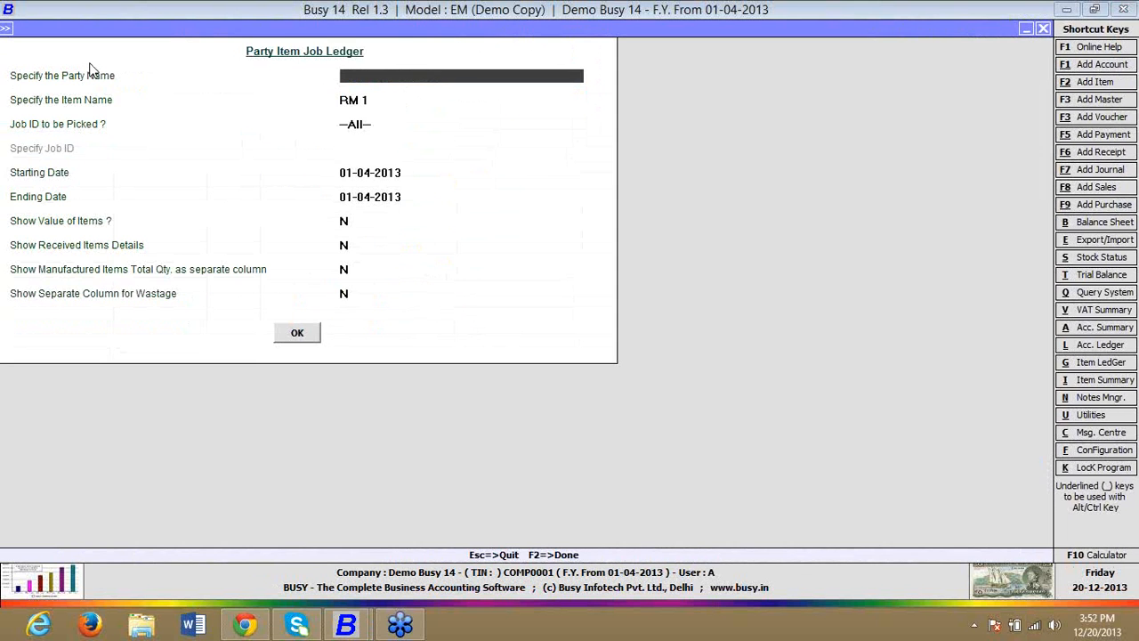
pyautogui.press('Escape')
pyautogui.press('Down')
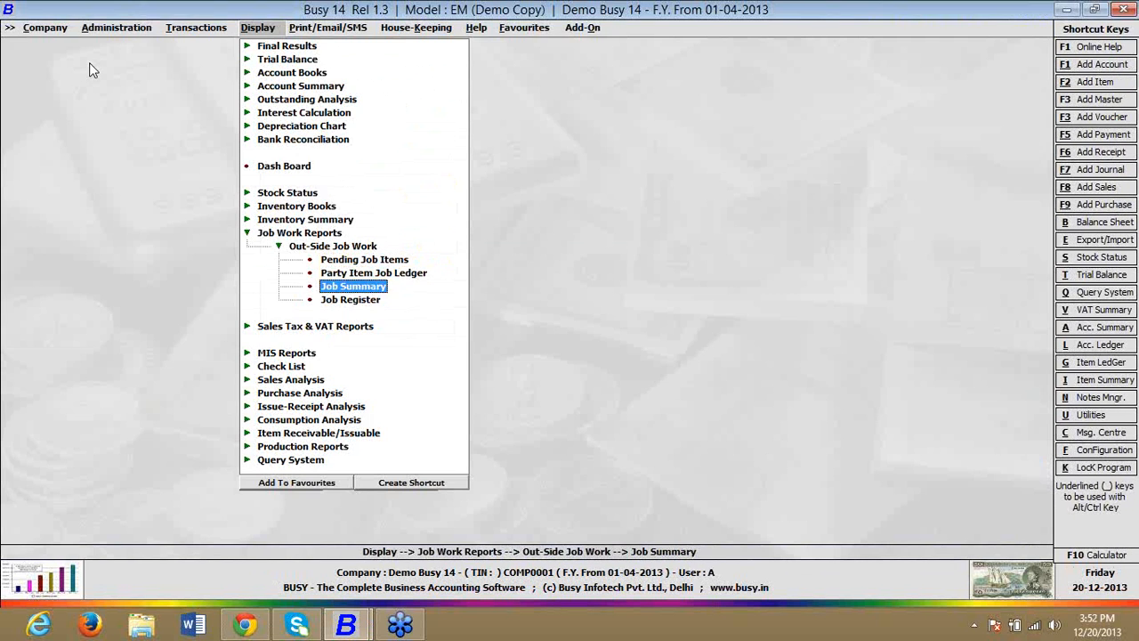
pyautogui.press('Return')
pyautogui.press('Return')
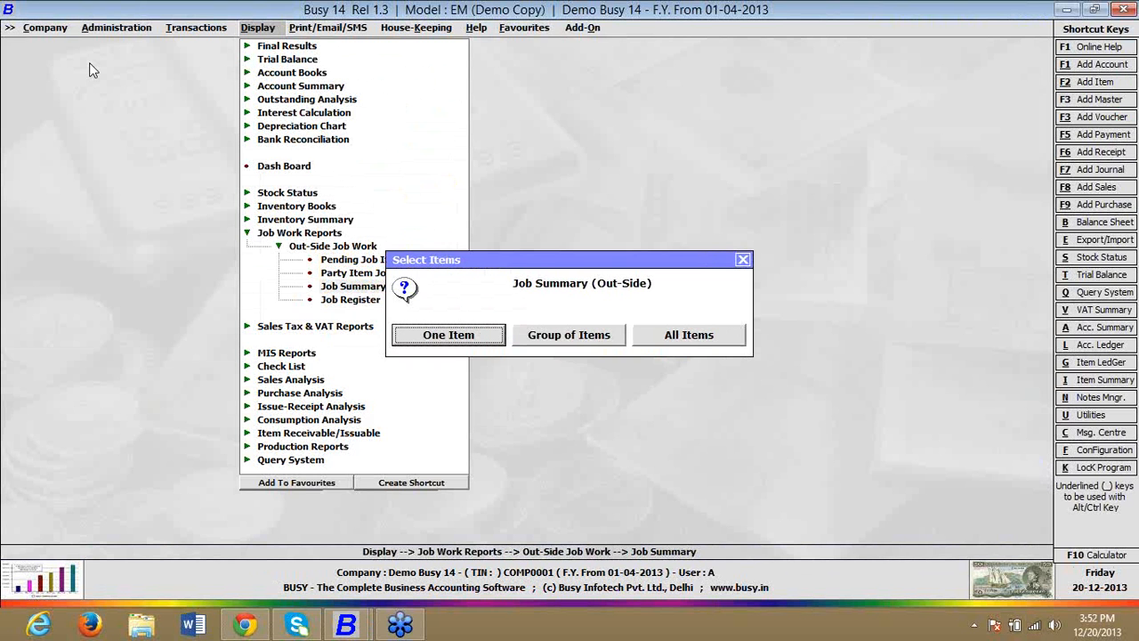
pyautogui.press('Right')
pyautogui.press('Right')
pyautogui.press('Return')
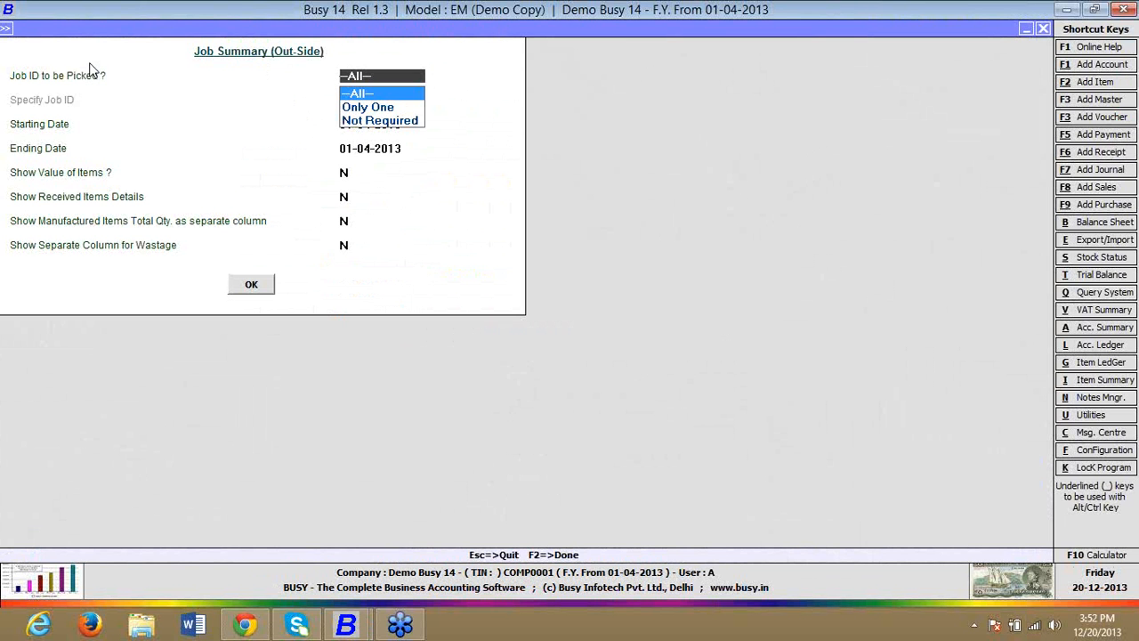
# Step: Display the Job Summary for all Job IDs on 01-04-2013 with item values, received item details and a separate manufactured quantity column
pyautogui.press('Return')
pyautogui.press('Return')
pyautogui.press('Return')
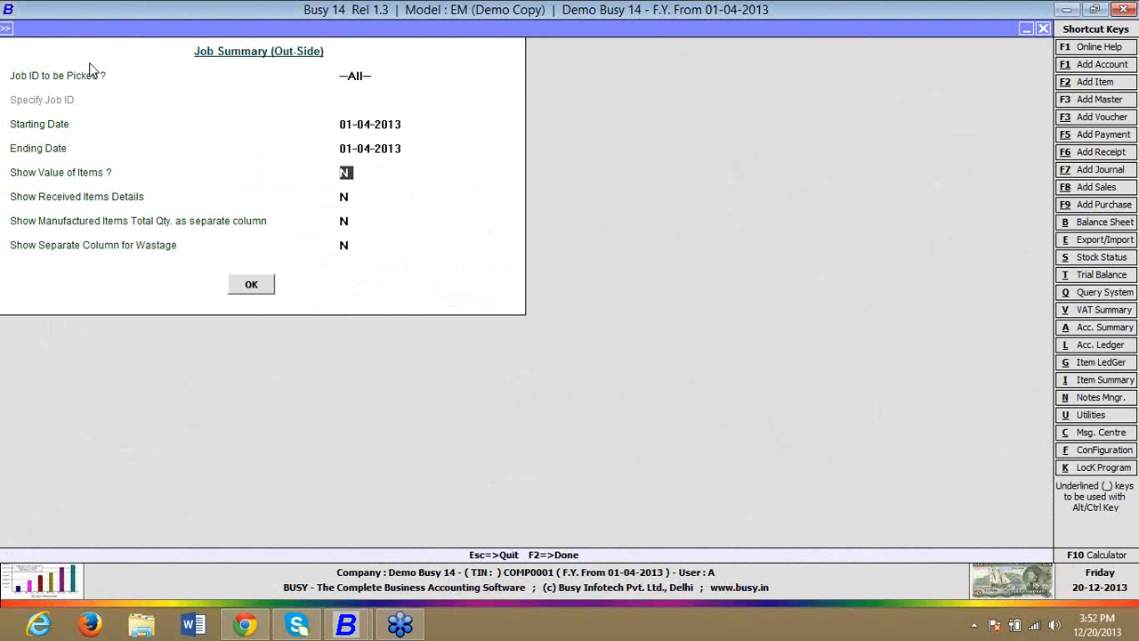
pyautogui.write('Y')
pyautogui.press('Return')
pyautogui.write('Y')
pyautogui.press('Return')
pyautogui.write('Y')
pyautogui.press('Return')
pyautogui.press('Return')
pyautogui.press('Return')
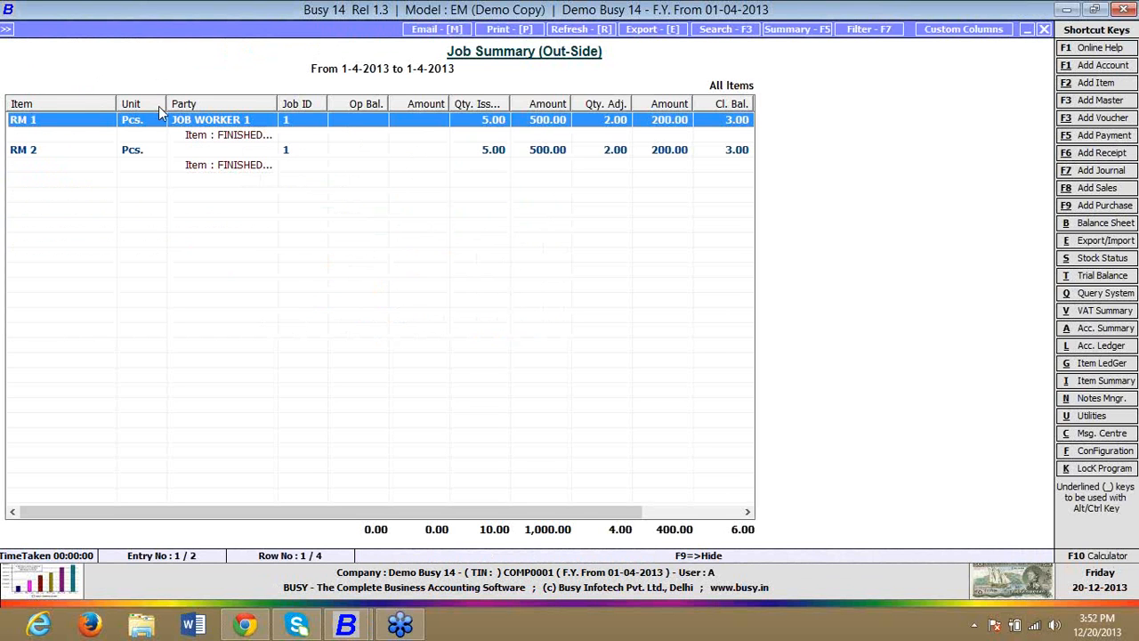
# Step: Widen the Unit column, examine the Job Summary through to the manufactured quantity column, then close the report
pyautogui.moveTo(166, 104); pyautogui.dragTo(204, 120)
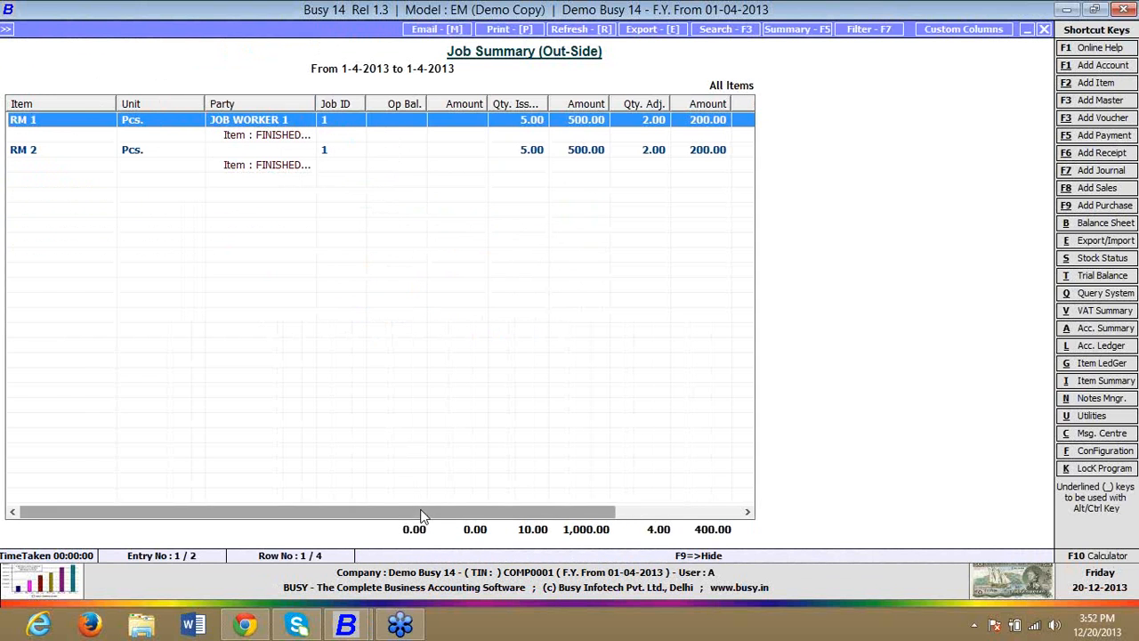
pyautogui.moveTo(423, 516); pyautogui.dragTo(547, 516)
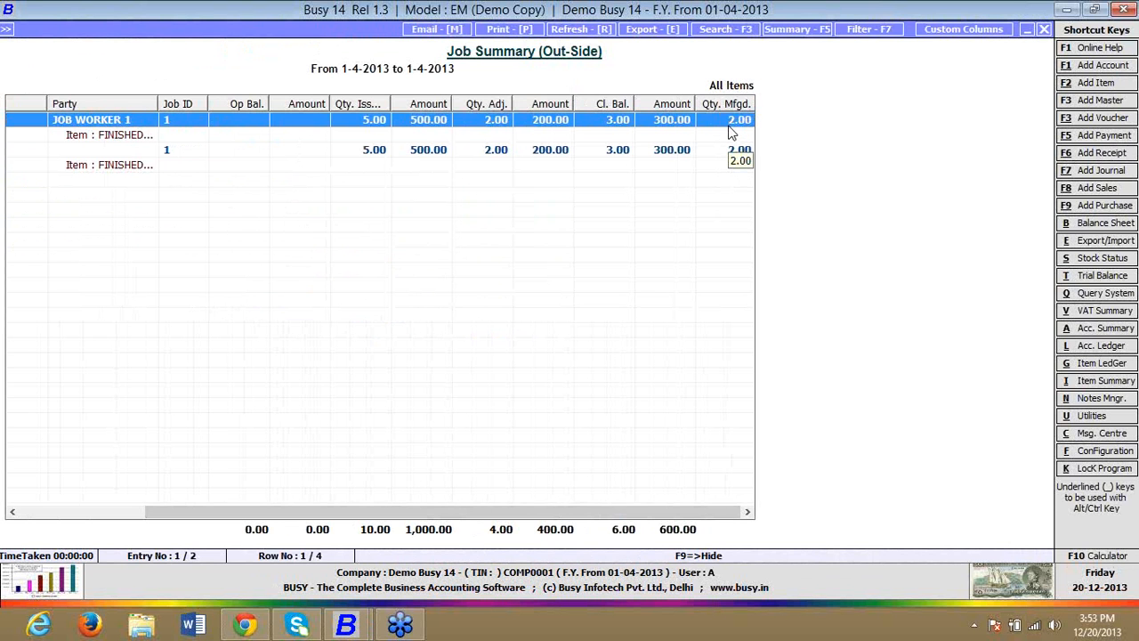
pyautogui.press('Escape')
pyautogui.press('Escape')
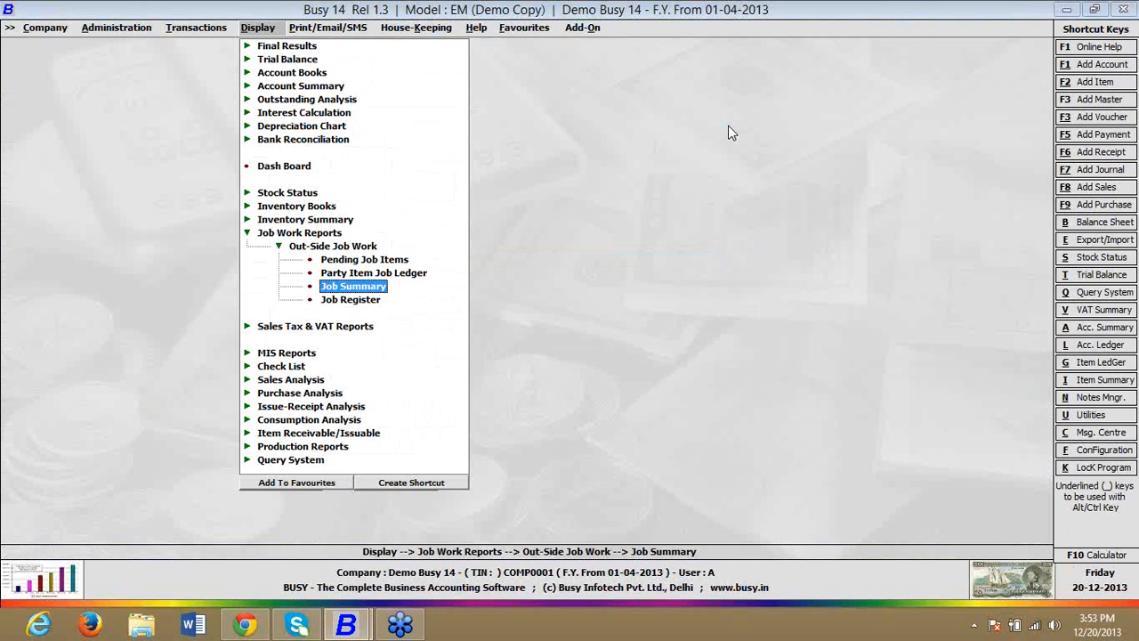
# Step: Open the outside Job Register report for all parties
pyautogui.press('Down')
pyautogui.press('Return')
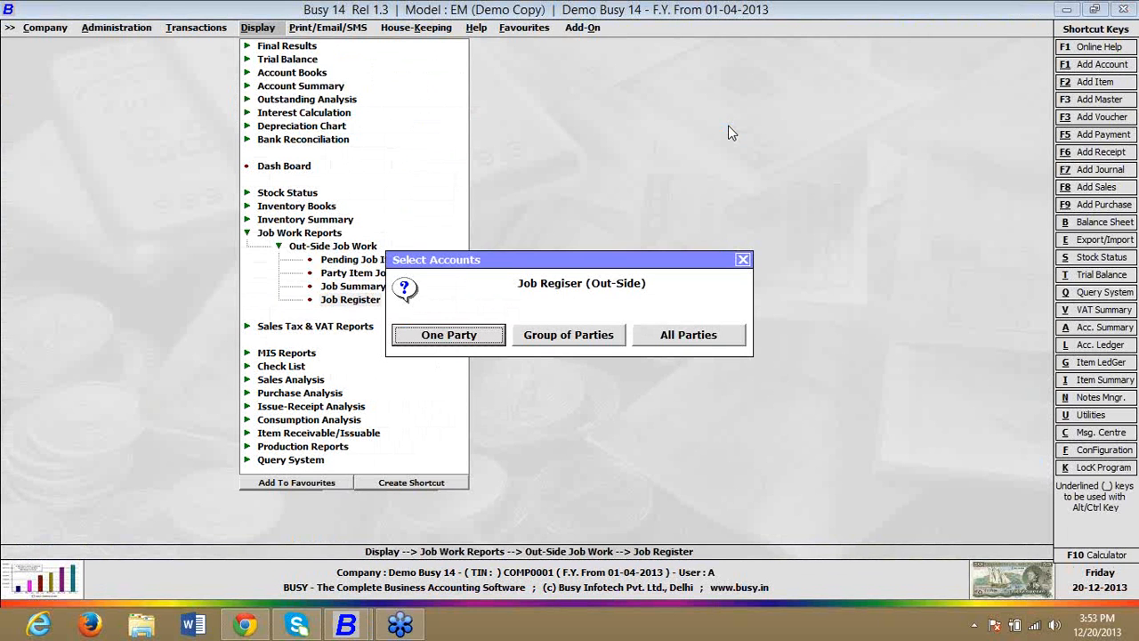
pyautogui.press('Right')
pyautogui.press('Right')
pyautogui.press('Return')
pyautogui.press('Return')
pyautogui.press('Return')
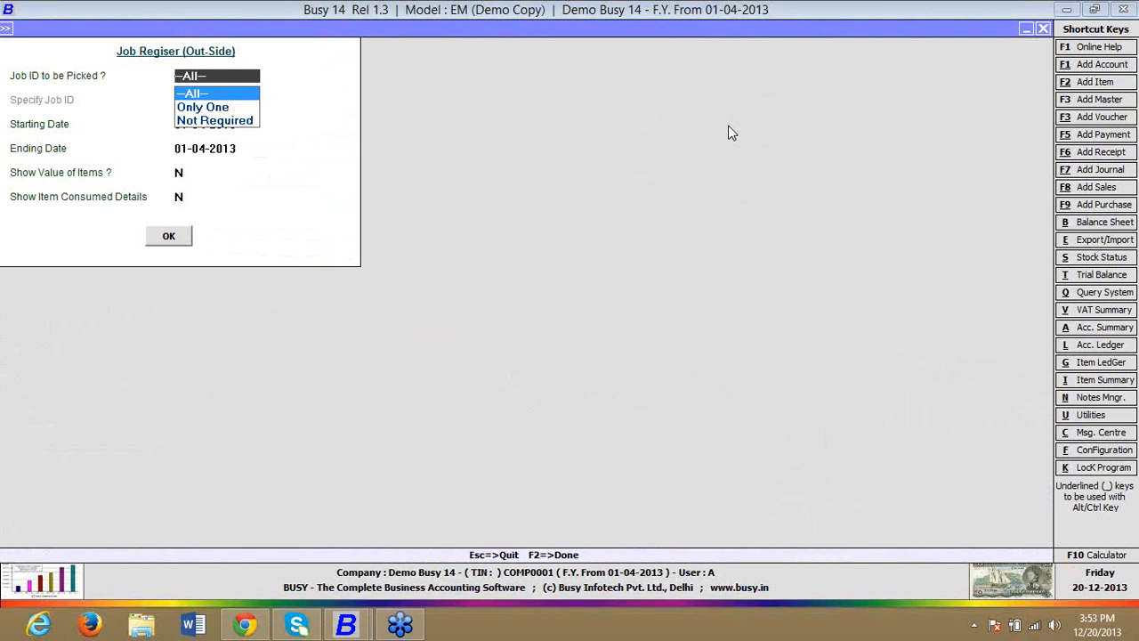
# Step: Display the Job Register for all Job IDs on 01-04-2013 with item values and item consumed details
pyautogui.press('Return')
pyautogui.press('Return')
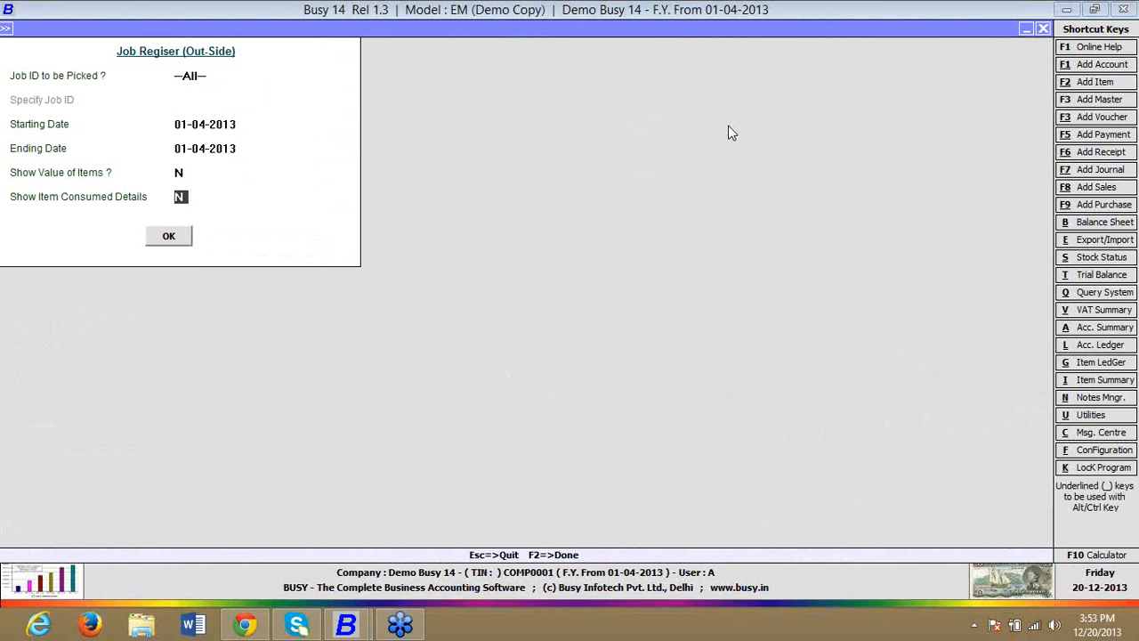
pyautogui.write('y')
pyautogui.press('Up')
pyautogui.write('y')
pyautogui.press('Return')
pyautogui.press('Return')
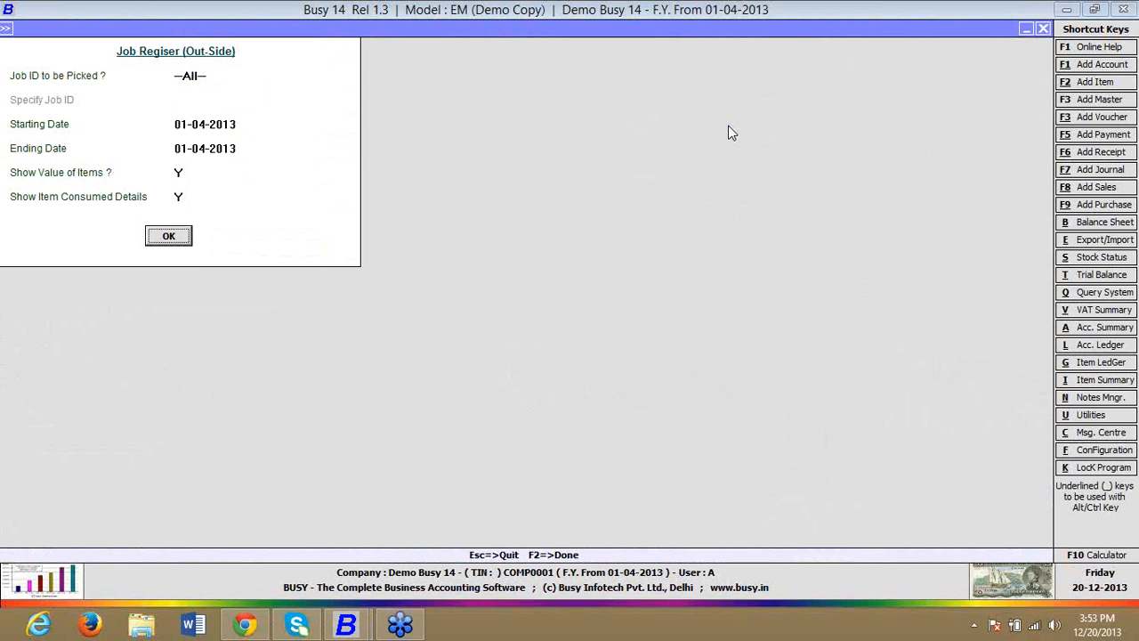
pyautogui.press('Return')
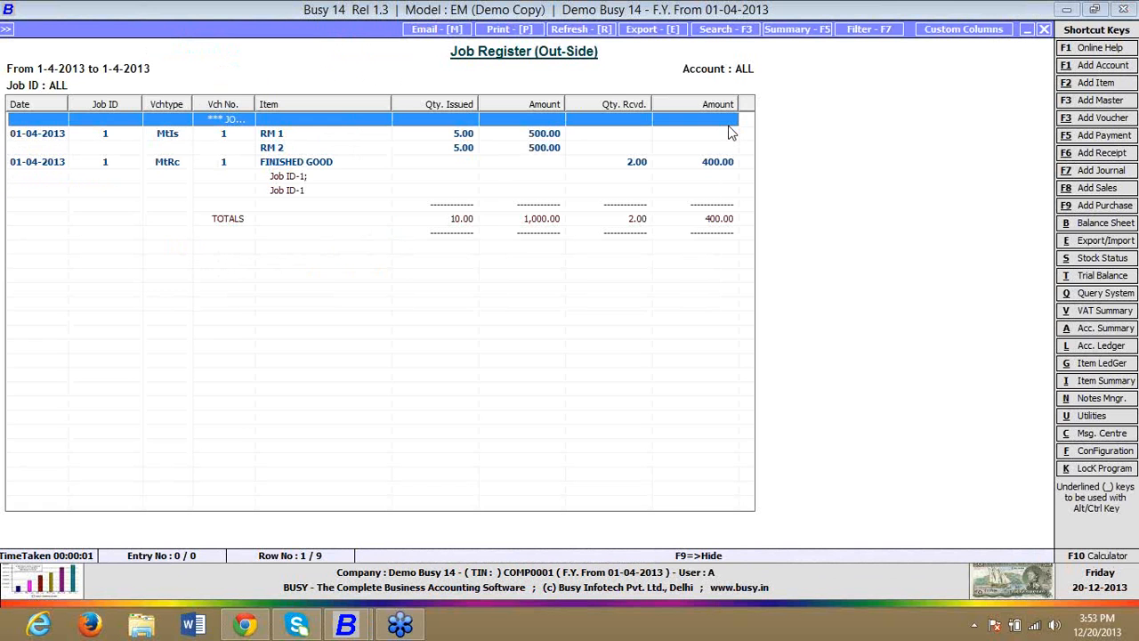
# Step: Examine the issue and receipt entries and the consumed item details in the Job Register, then close the report
pyautogui.press('Down')
pyautogui.press('Down')
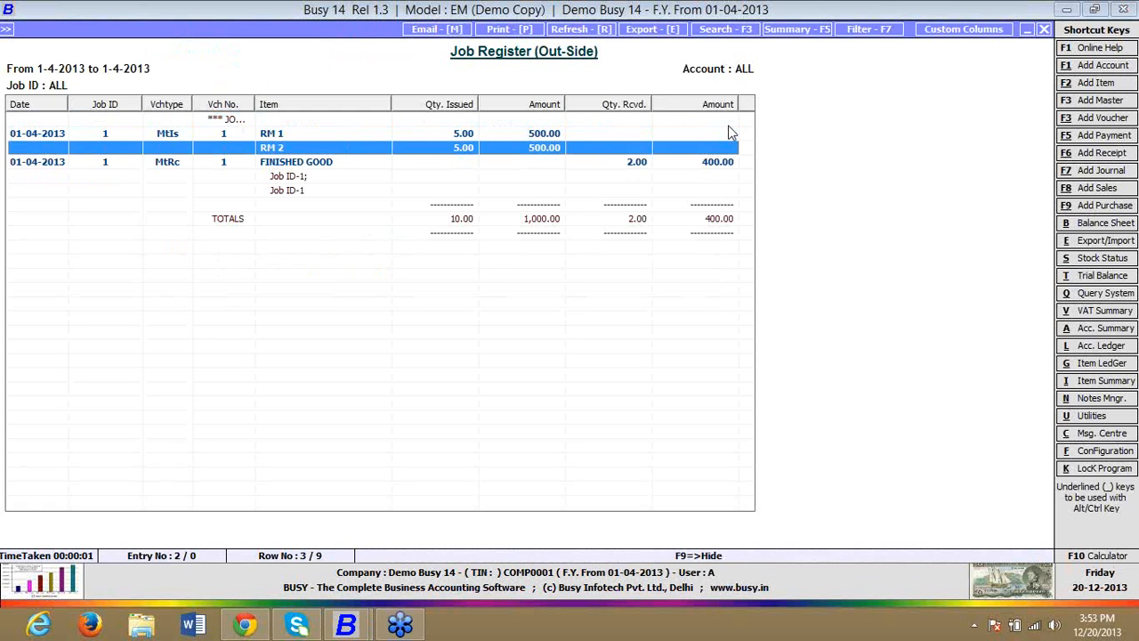
pyautogui.press('Down')
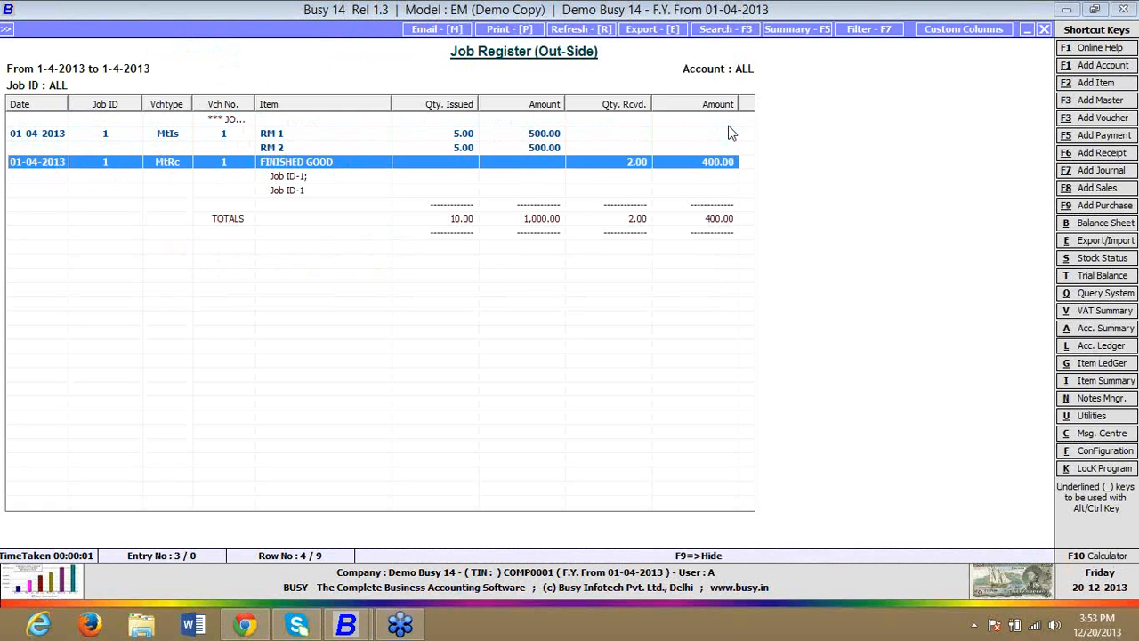
pyautogui.press('Up')
pyautogui.press('Up')
pyautogui.press('Up')
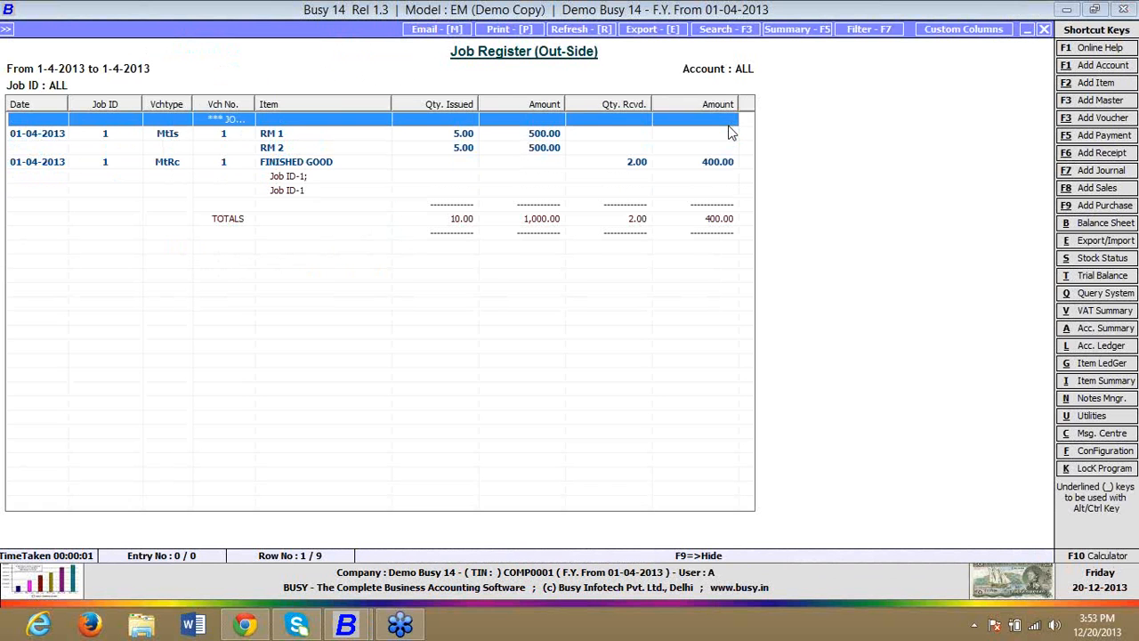
pyautogui.moveTo(254, 103); pyautogui.dragTo(219, 153)
pyautogui.click(280, 178)
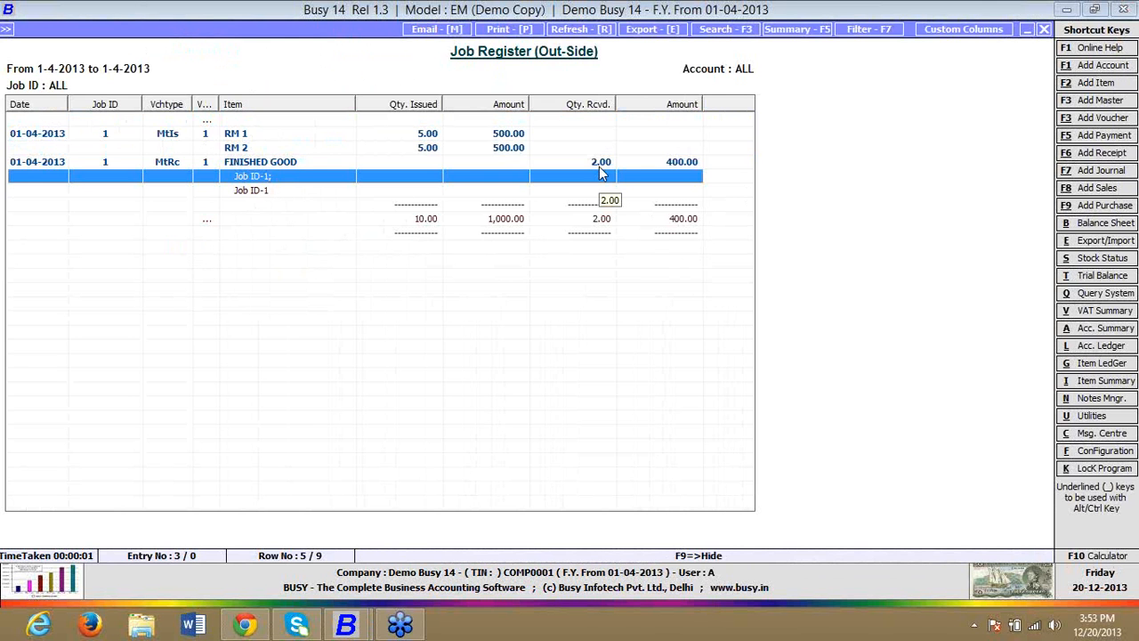
pyautogui.press('Escape')
pyautogui.press('Escape')
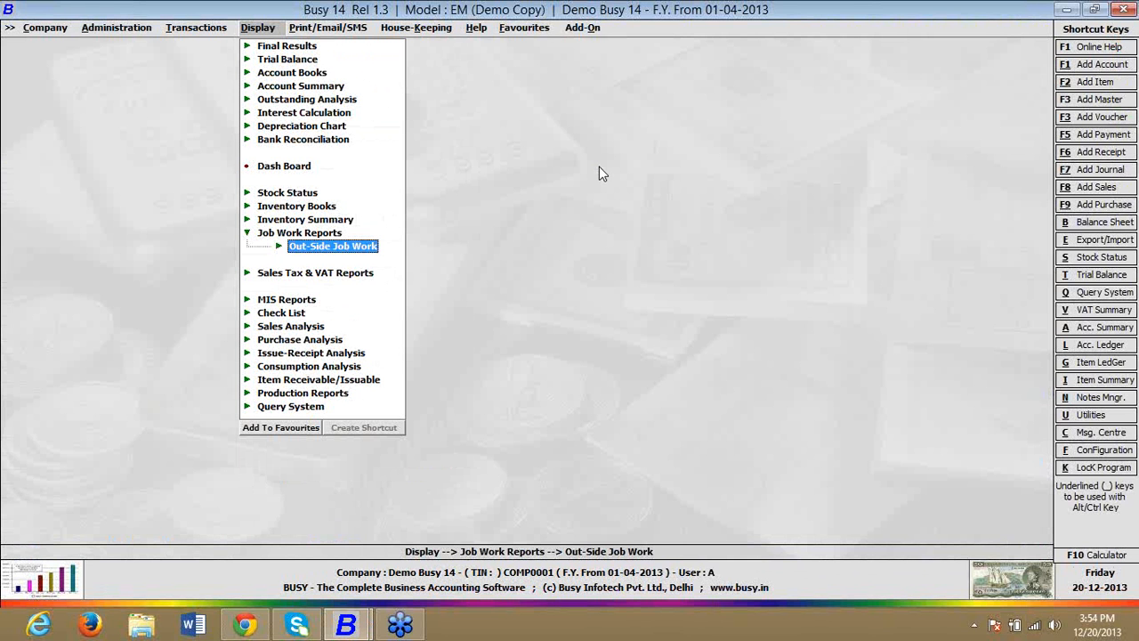
# Step: Delete Material Issued to Party voucher no. 1 of series Main dated 01-04-2013
pyautogui.press('Left')
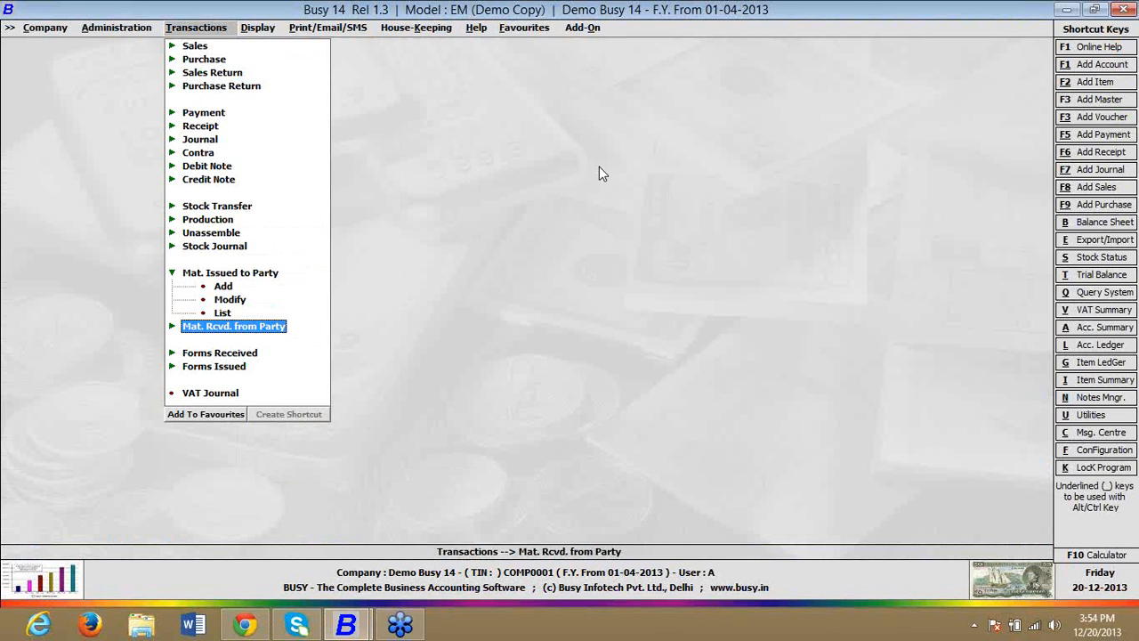
pyautogui.press('Up')
pyautogui.press('Up')
pyautogui.press('Return')
pyautogui.press('Return')
pyautogui.press('Return')
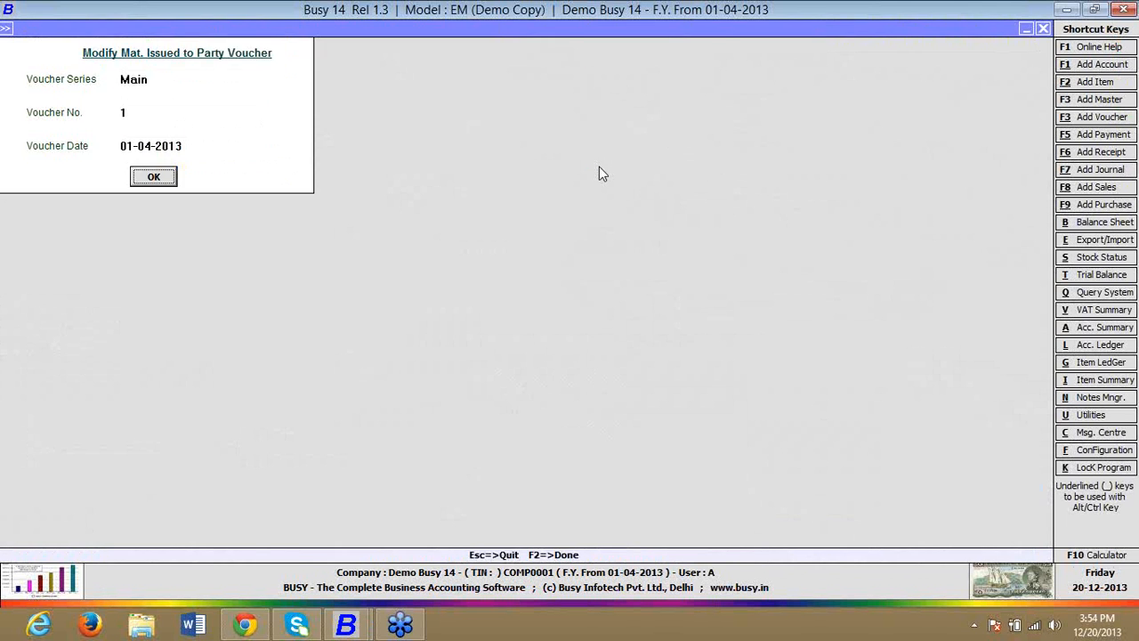
pyautogui.press('Return')
pyautogui.press('F8')
# Step: Delete Material Received from Party voucher no. 1 of series Main dated 01-04-2013
pyautogui.press('Return')
pyautogui.press('Down')
pyautogui.press('Down')
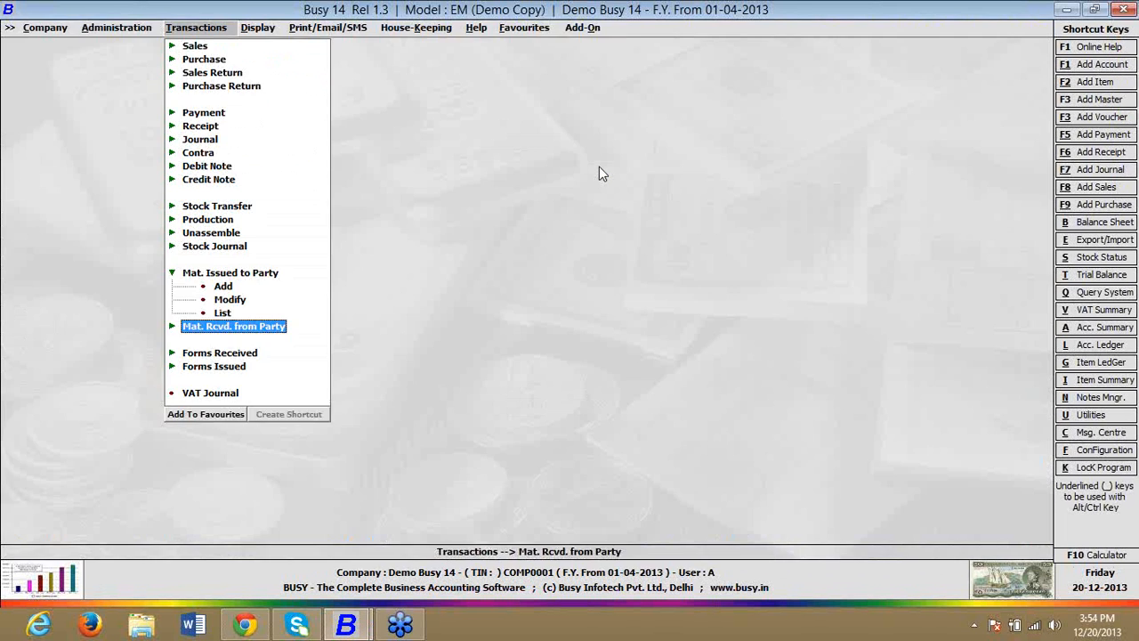
pyautogui.press('Return')
pyautogui.press('Down')
pyautogui.press('Down')
pyautogui.press('Return')
pyautogui.press('Return')
pyautogui.press('Return')
pyautogui.press('Return')
pyautogui.press('F8')
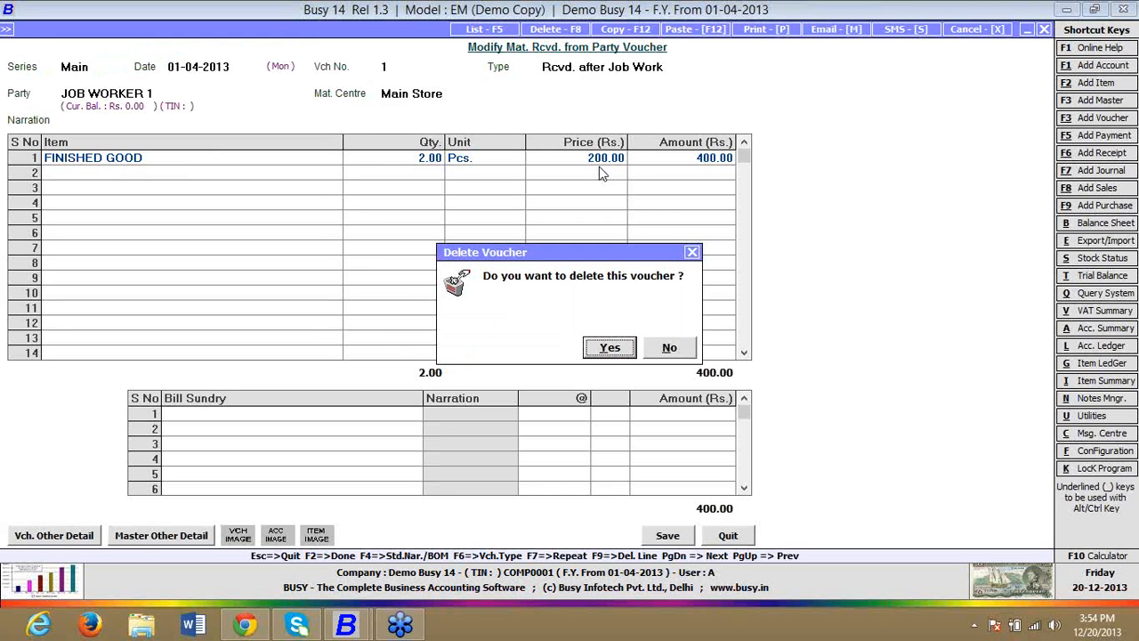
# Step: Delete the bill of material master FG for FINISHED GOOD
pyautogui.press('Return')
pyautogui.press('Escape')
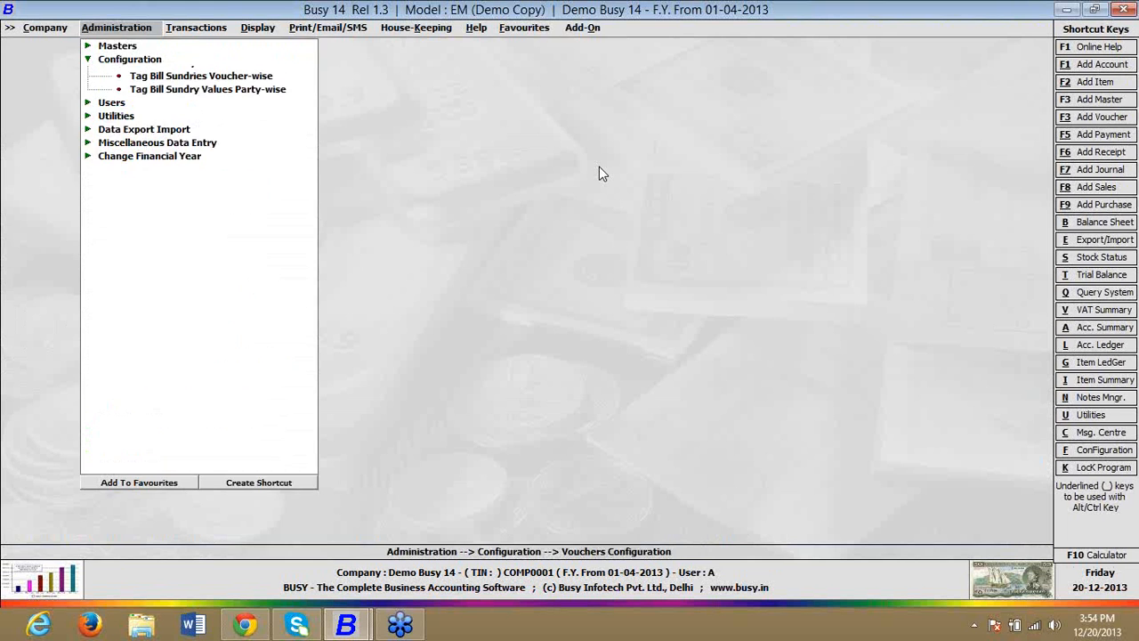
pyautogui.press('Return')
pyautogui.press('Down')
pyautogui.press('Down')
pyautogui.press('Down')
pyautogui.press('Down')
pyautogui.press('Down')
pyautogui.press('Down')
pyautogui.press('Down')
pyautogui.press('Down')
pyautogui.press('Down')
pyautogui.press('Down')
pyautogui.press('Down')
pyautogui.press('Down')
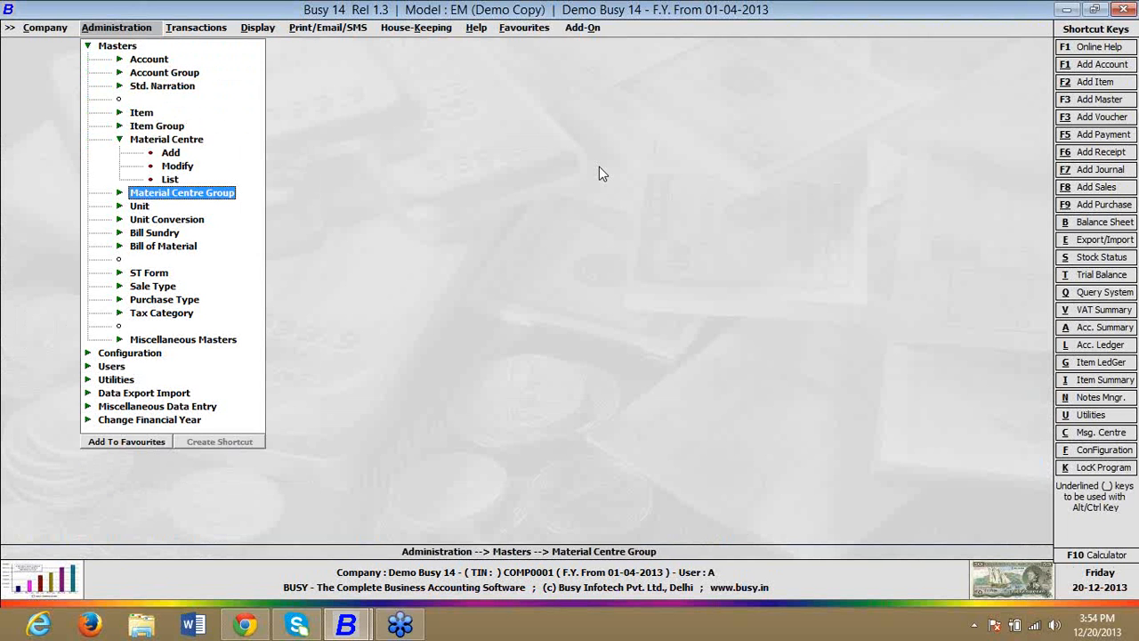
pyautogui.press('Down')
pyautogui.press('Down')
pyautogui.press('Return')
pyautogui.press('Down')
pyautogui.press('Down')
pyautogui.press('Return')
pyautogui.press('Return')
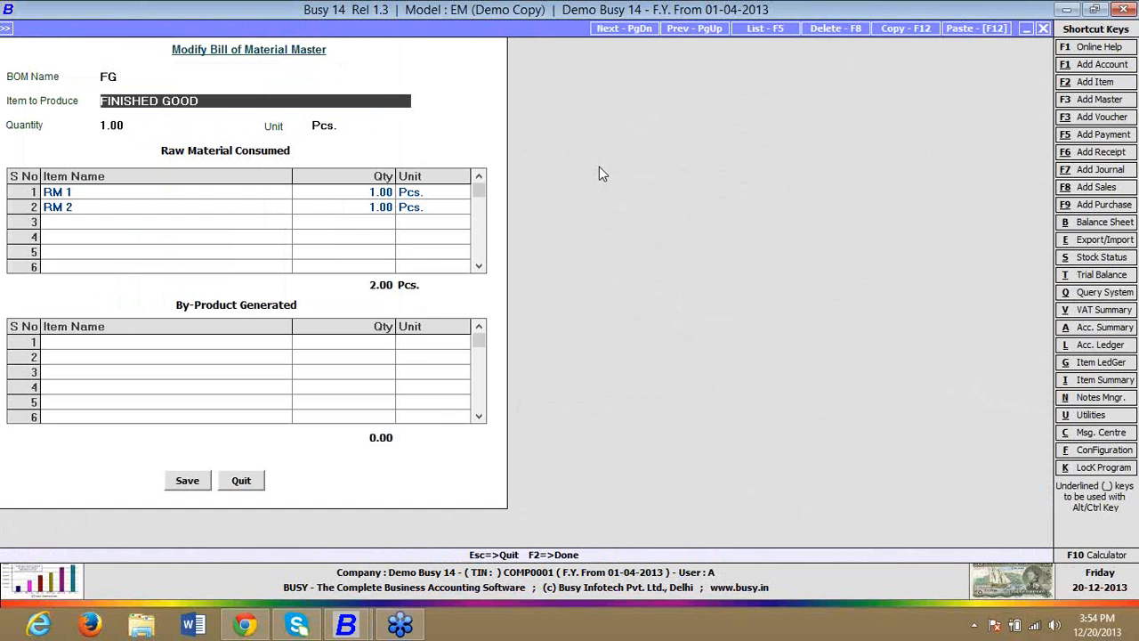
pyautogui.press('F8')
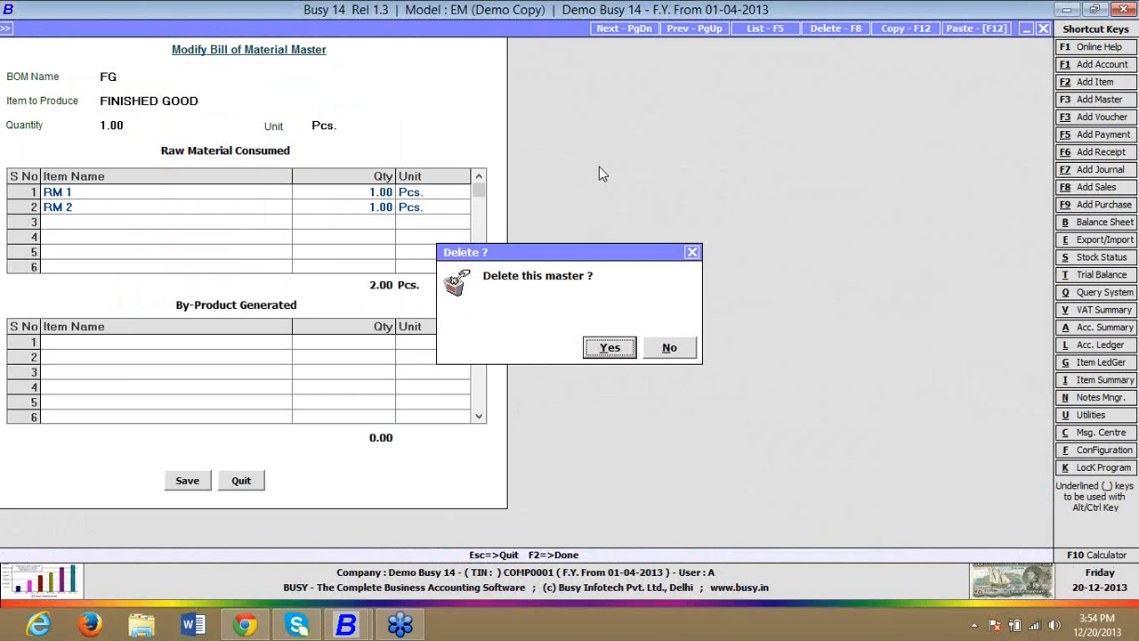
pyautogui.press('Return')
pyautogui.press('Escape')
pyautogui.press('Escape')
# Step: Start a new Material Issued to Party voucher in series Main dated 01-04-2013 with type Issued for Job Work
pyautogui.press('Right')
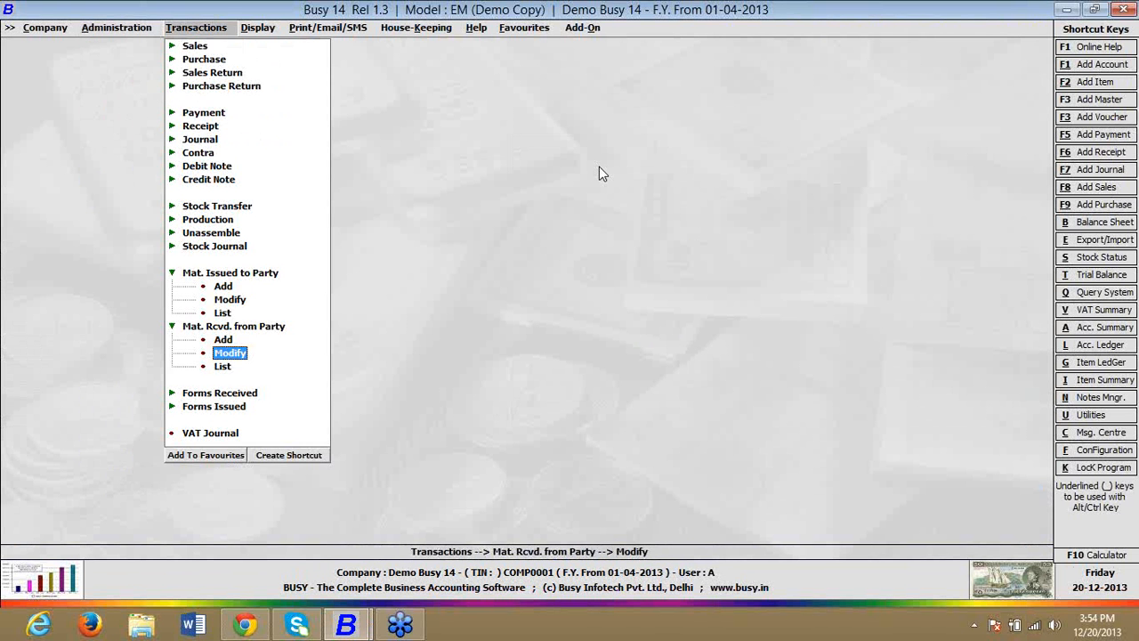
pyautogui.press('Up')
pyautogui.press('Up')
pyautogui.press('Up')
pyautogui.press('Up')
pyautogui.press('Up')
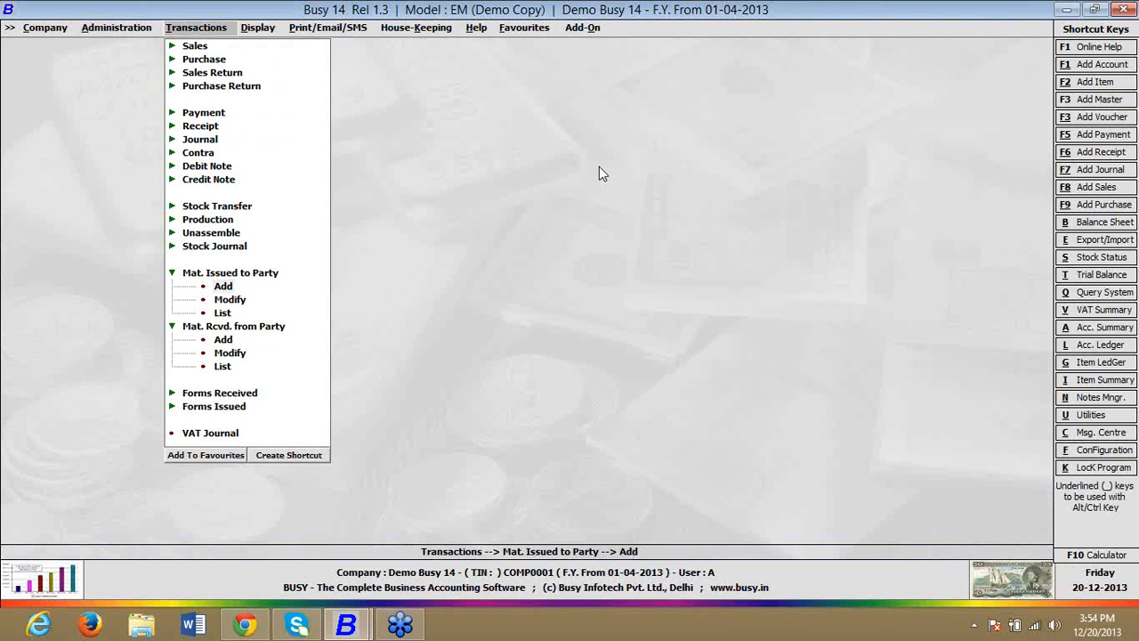
pyautogui.press('Return')
pyautogui.press('Return')
pyautogui.press('Return')
pyautogui.press('Down')
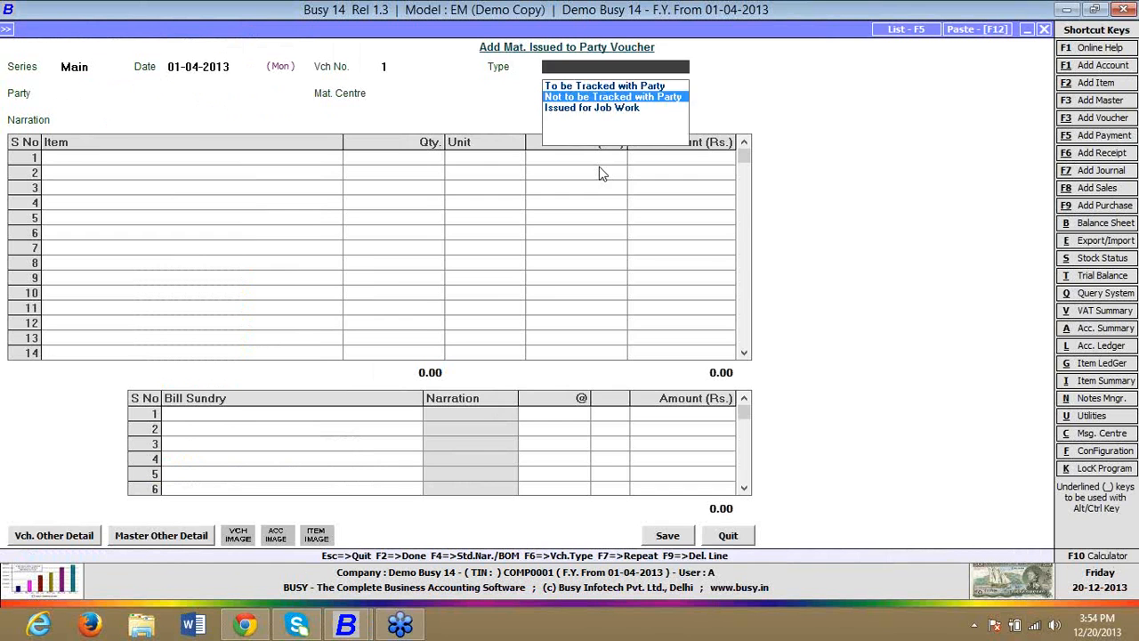
pyautogui.press('Down')
# Step: Set the voucher's party to JOB WORKER 1 and its material centre to Main Store
pyautogui.press('Return')
pyautogui.press('Down')
pyautogui.press('Down')
pyautogui.press('Down')
pyautogui.press('Return')
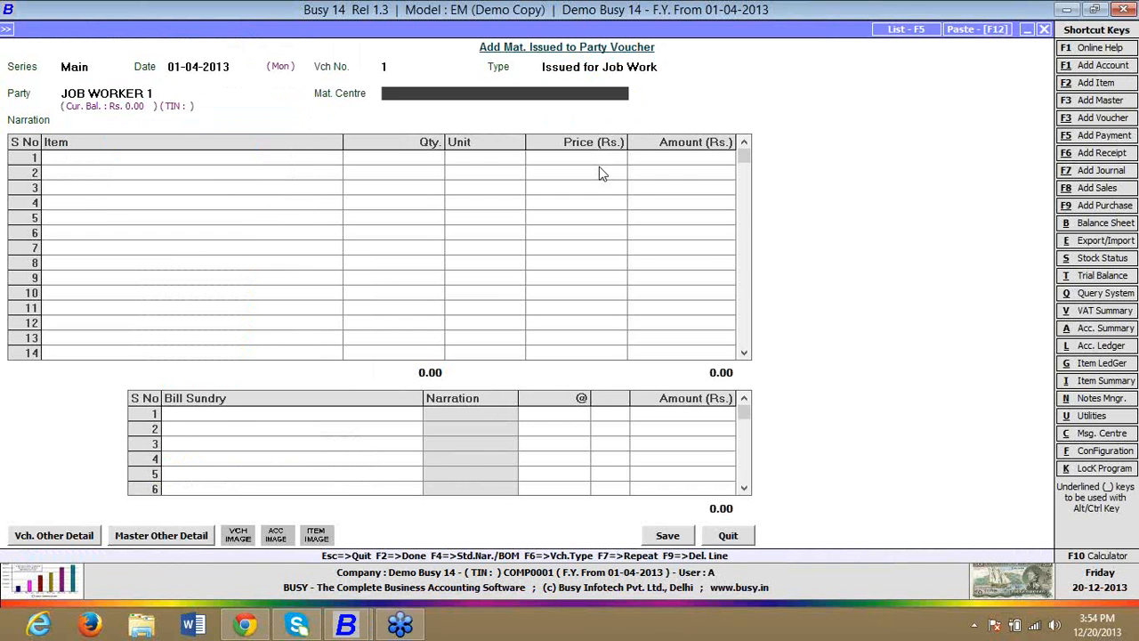
# Step: Accept Job ID 1 with delivery date 01-04-2013 and leave the transport details blank
pyautogui.press('Return')
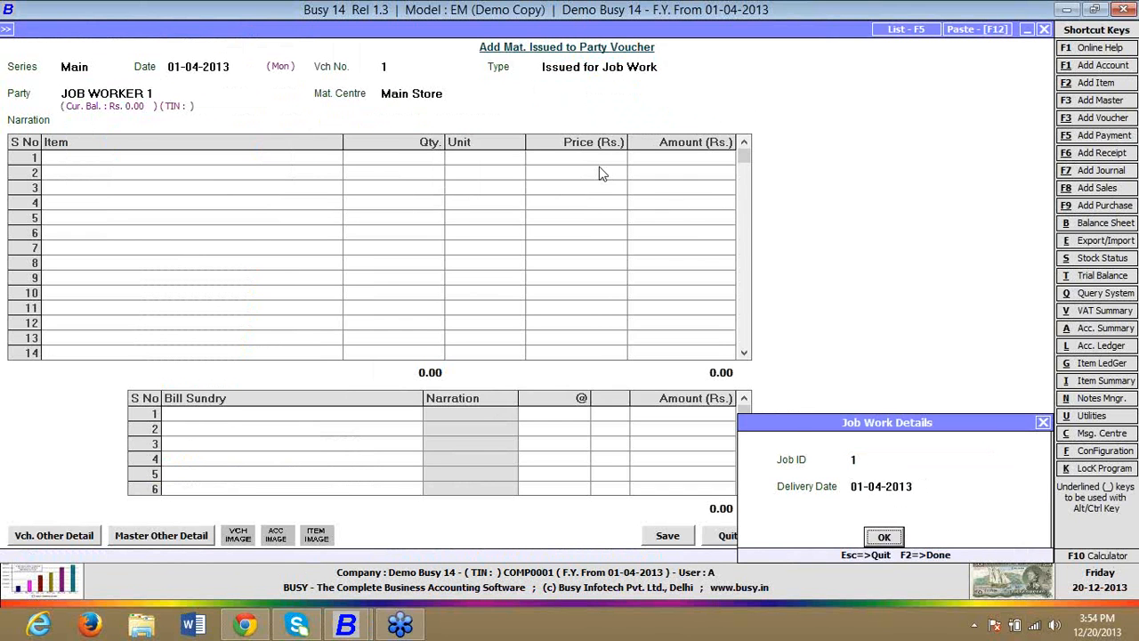
pyautogui.press('Return')
pyautogui.press('Return')
pyautogui.press('Return')
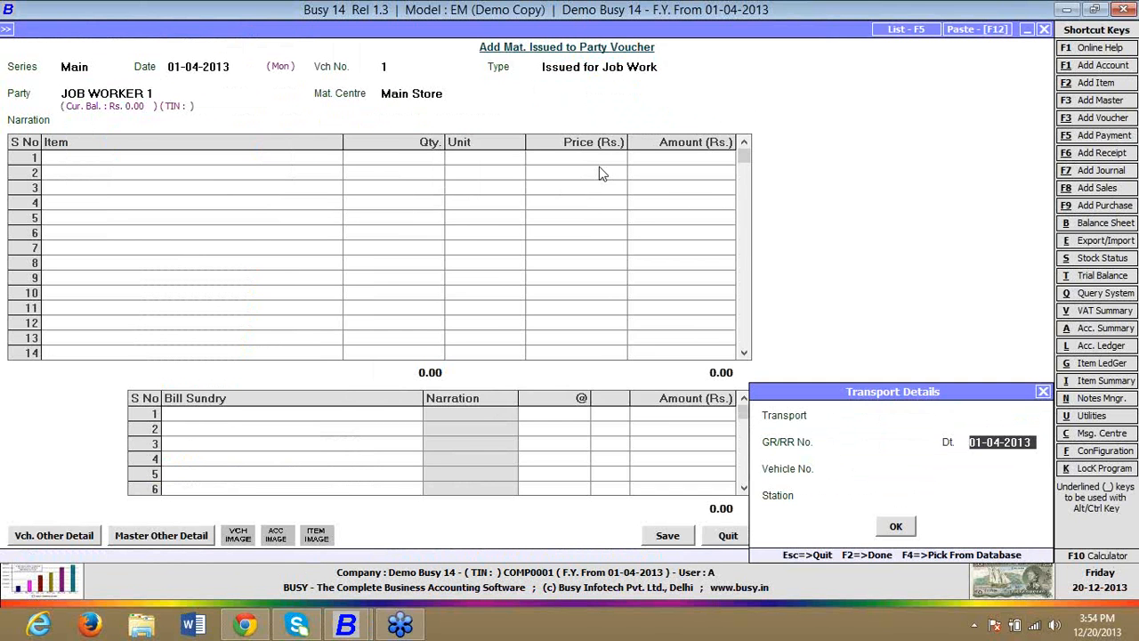
pyautogui.press('Return')
pyautogui.press('Return')
pyautogui.press('Return')
pyautogui.press('Return')
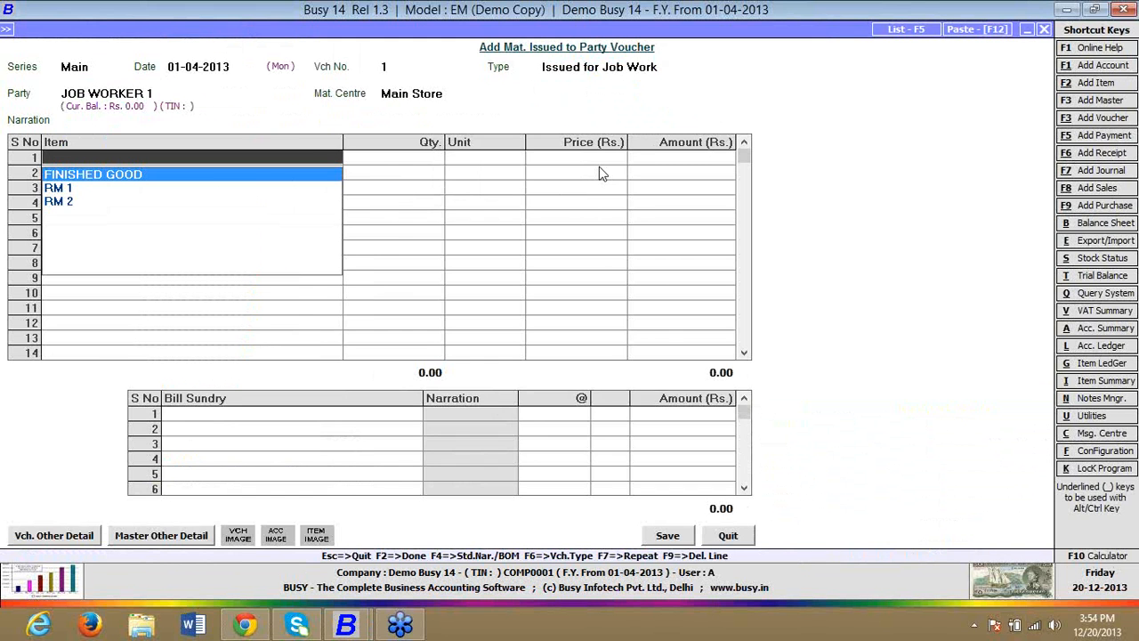
# Step: Add item RM 1 to the issue voucher with quantity 5 Pcs. at price 100.00
pyautogui.press('Down')
pyautogui.press('Return')
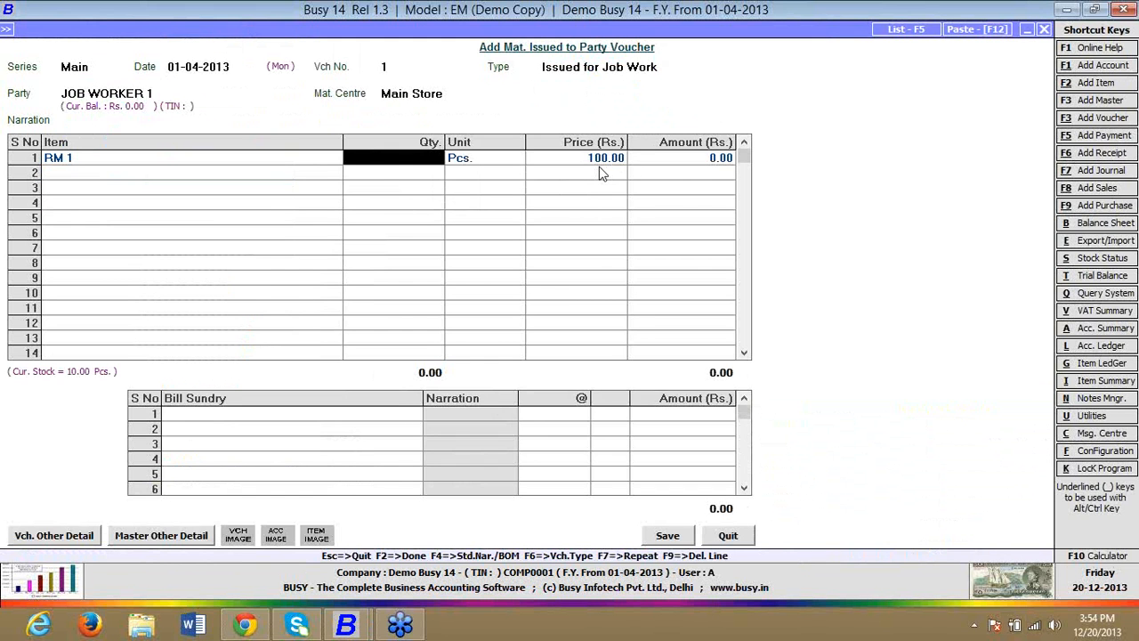
pyautogui.write('5')
pyautogui.press('Return')
pyautogui.press('Return')
pyautogui.press('Return')
# Step: Add item RM 2 with quantity 5 Pcs. at price 100.00 and save the issue voucher
pyautogui.press('Return')
pyautogui.press('Down')
pyautogui.press('Down')
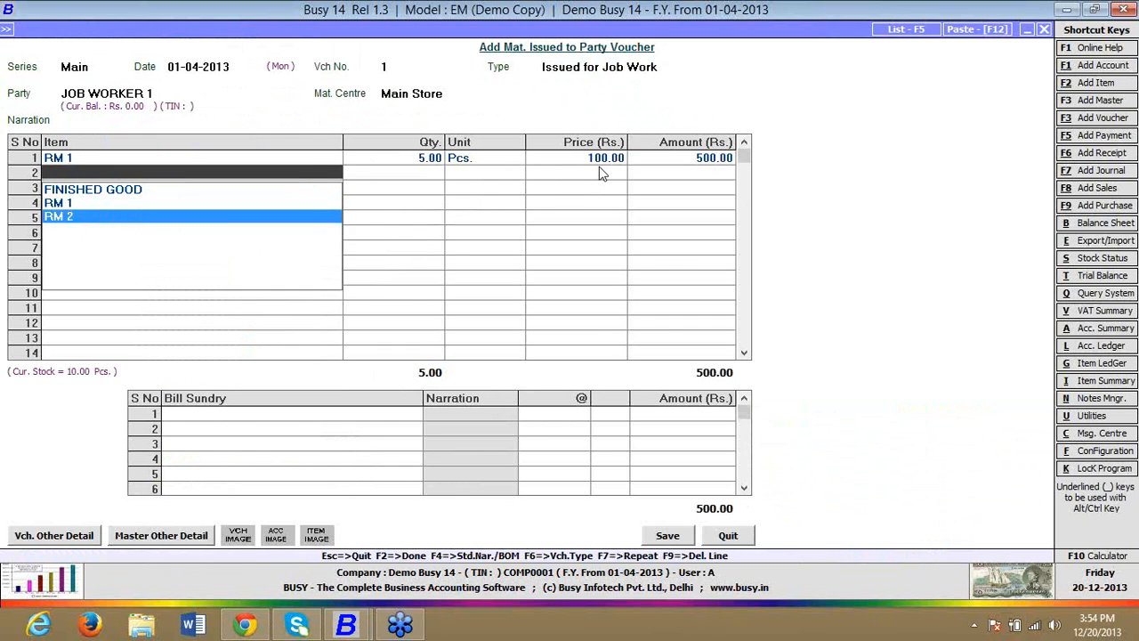
pyautogui.press('Return')
pyautogui.write('5')
pyautogui.press('Return')
pyautogui.press('Return')
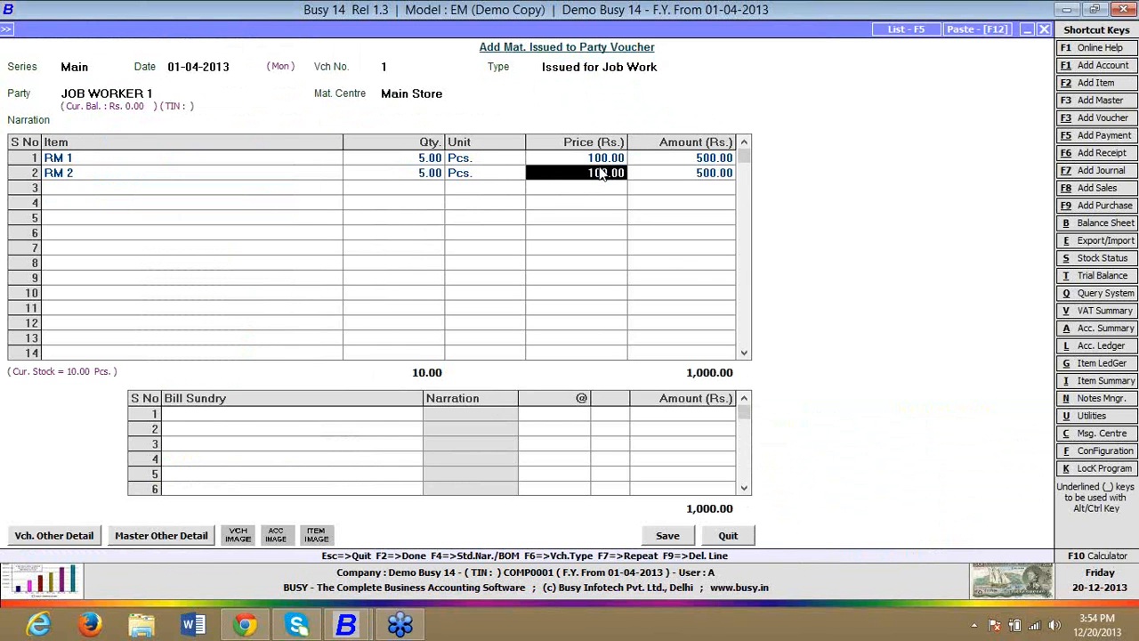
pyautogui.press('Return')
pyautogui.press('Return')
pyautogui.press('Return')
pyautogui.press('Return')
pyautogui.press('Return')
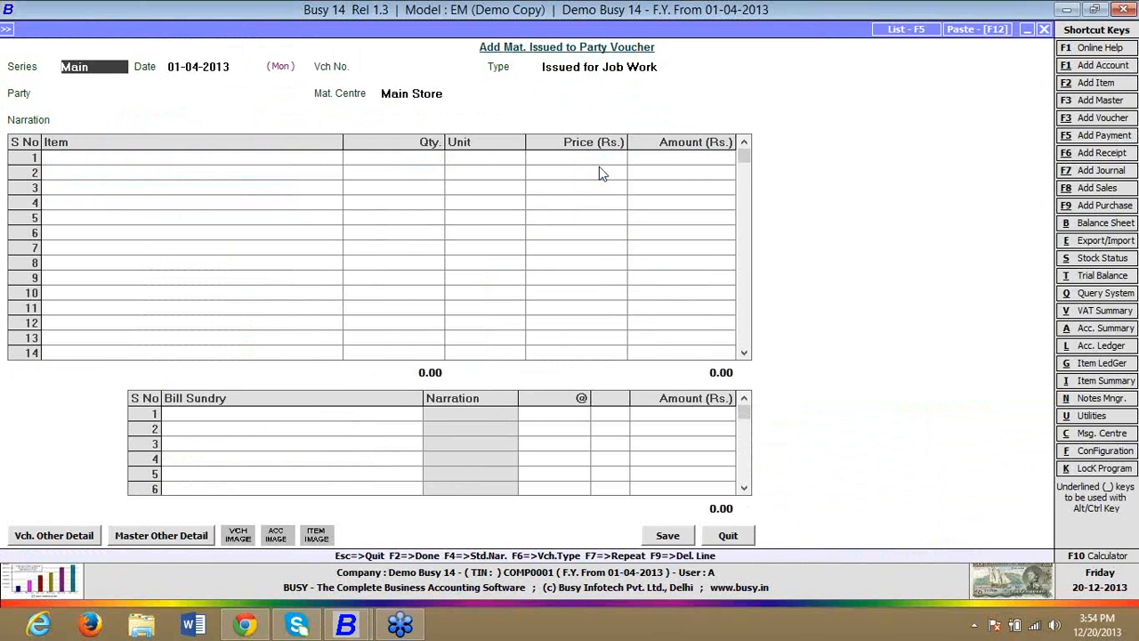
# Step: Start a new Material Received from Party voucher in series Main dated 01-04-2013 with type Rcvd. after Job Work
pyautogui.press('Escape')
pyautogui.press('Down')
pyautogui.press('Down')
pyautogui.press('Down')
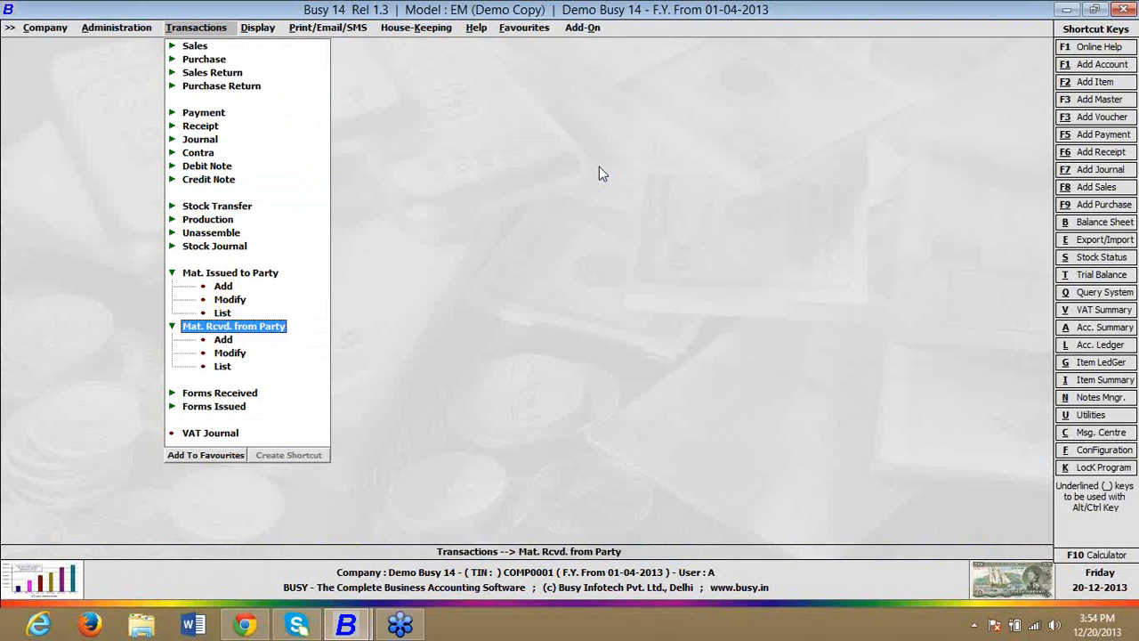
pyautogui.press('Down')
pyautogui.press('Return')
pyautogui.press('Return')
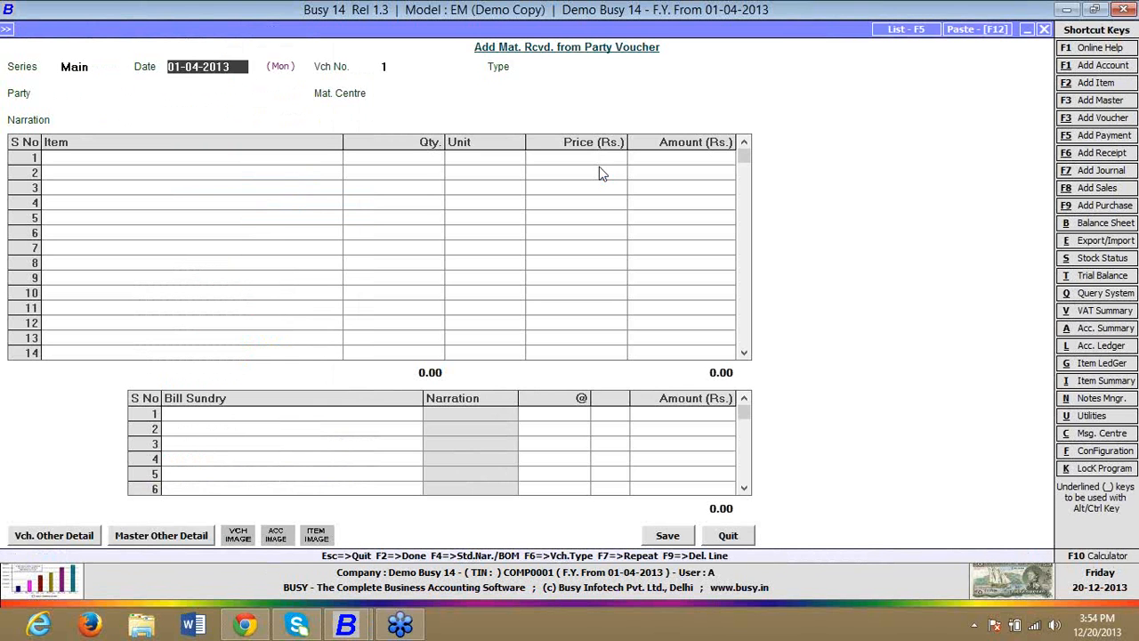
pyautogui.press('Return')
pyautogui.press('Down')
pyautogui.press('Down')
# Step: Set the received voucher's party to JOB WORKER 1 and material centre to Main Store, leaving the transport details blank
pyautogui.press('Return')
pyautogui.press('Down')
pyautogui.press('Down')
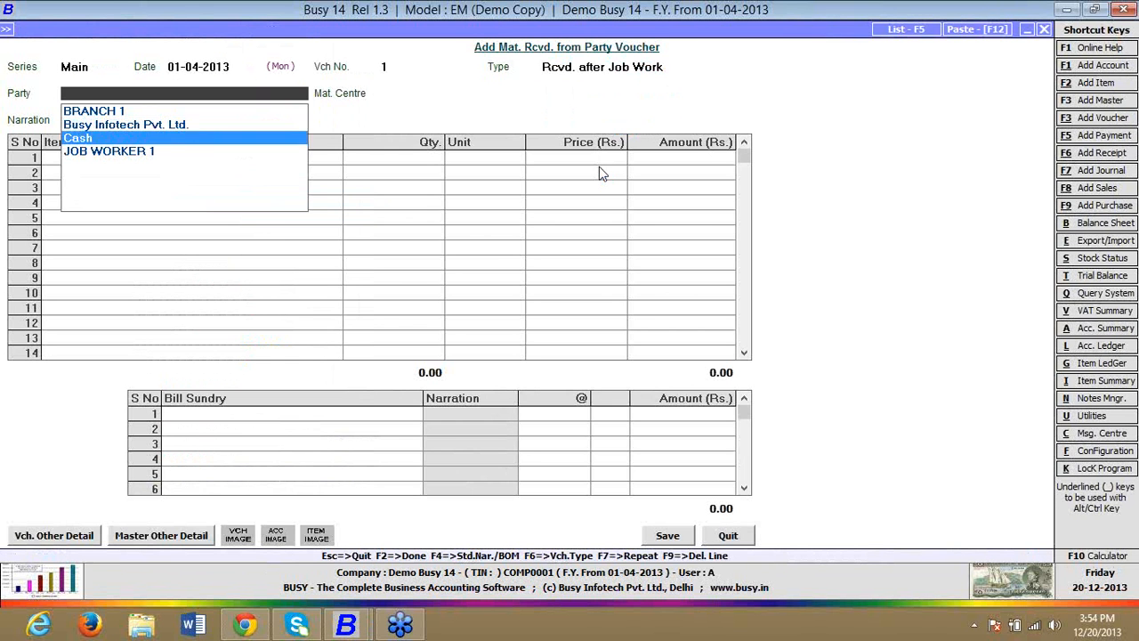
pyautogui.press('Down')
pyautogui.press('Return')
pyautogui.press('Return')
pyautogui.press('Return')
pyautogui.press('Return')
pyautogui.press('Return')
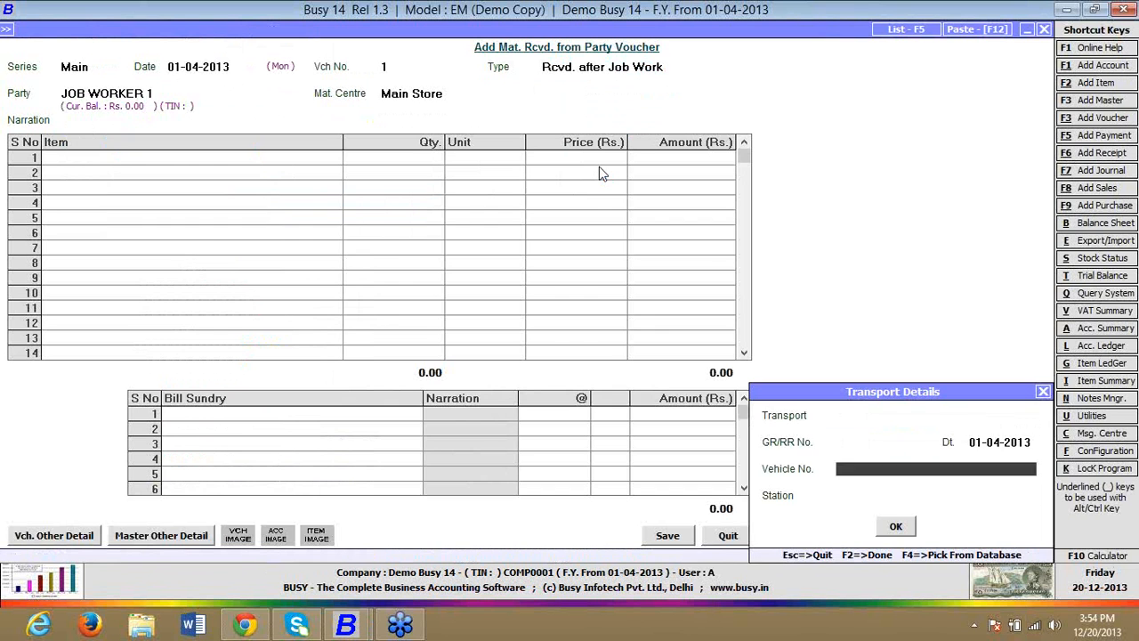
pyautogui.press('Return')
pyautogui.press('Return')
# Step: Enter FINISHED GOOD as the received item with quantity 1 Pcs. and proceed to its consumed material
pyautogui.press('Return')
pyautogui.press('Return')
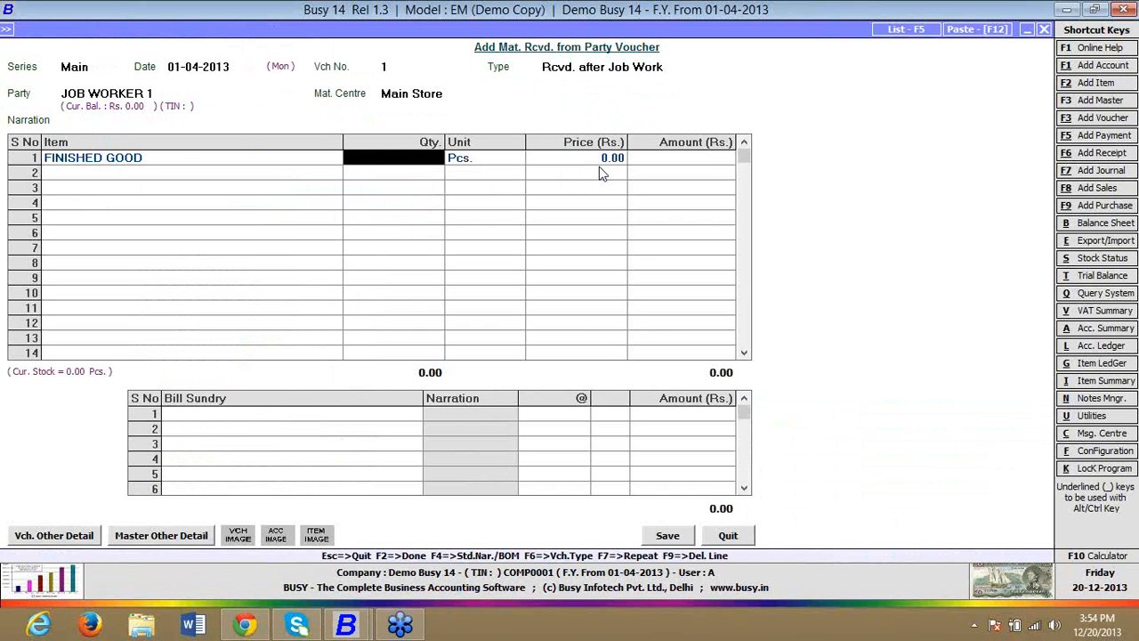
pyautogui.write('1')
# Step: Choose Job ID 1 for the material consumed and set the adjusted quantity of RM 1 and RM 2 to 1 each
pyautogui.press('Return')
pyautogui.press('Return')
pyautogui.press('Return')
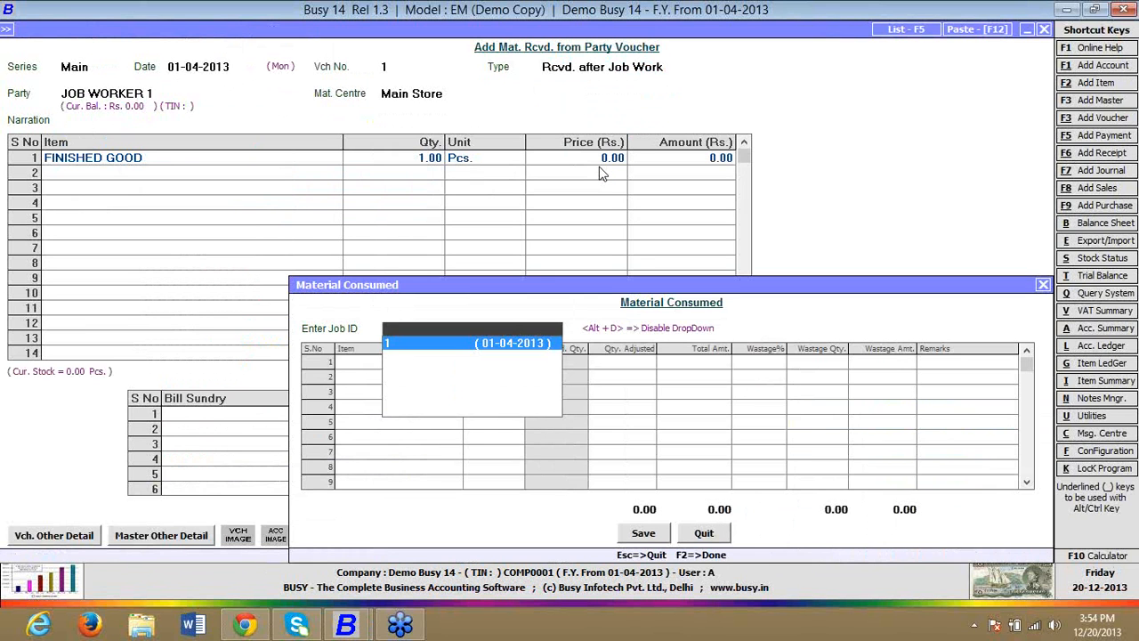
pyautogui.press('Return')
pyautogui.press('Return')
pyautogui.press('Return')
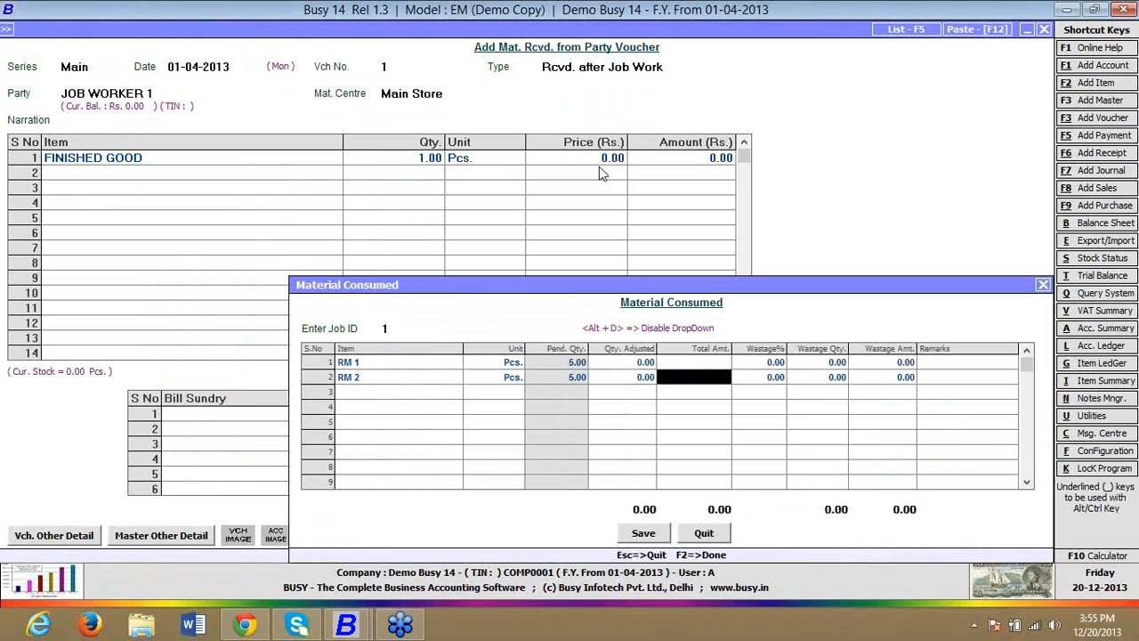
pyautogui.press('Up')
pyautogui.press('Left')
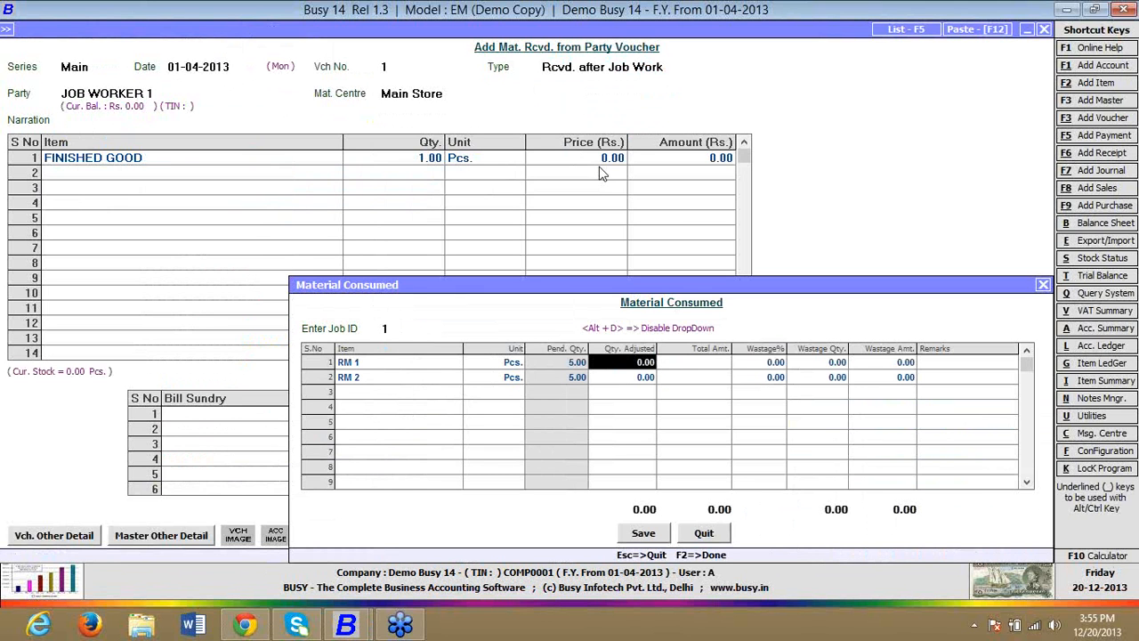
pyautogui.write('1')
pyautogui.press('Return')
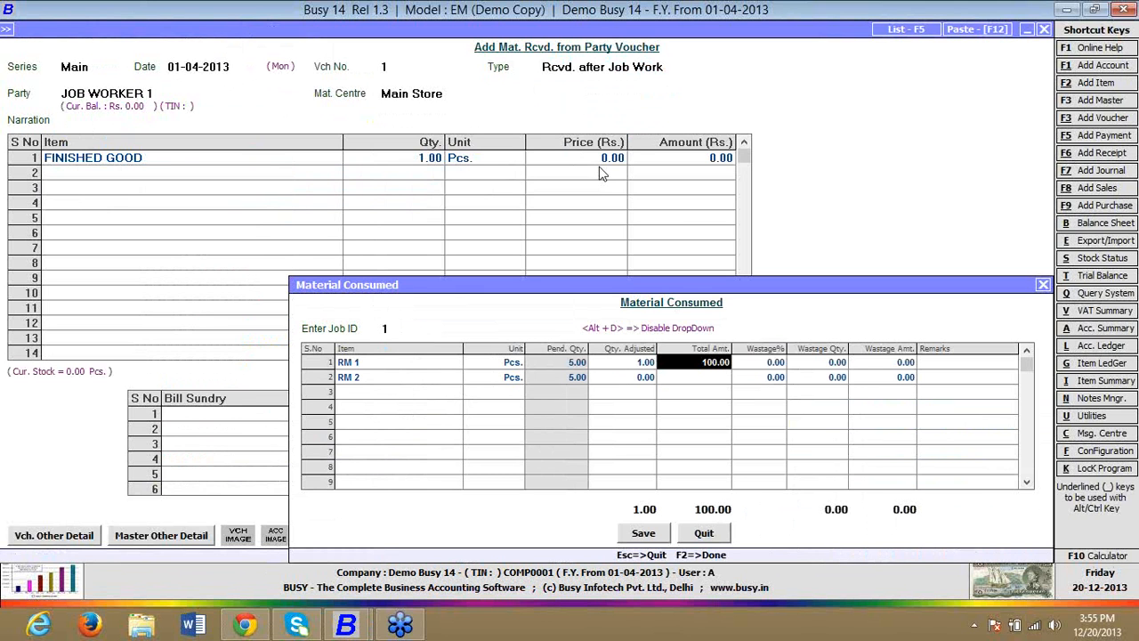
pyautogui.press('Return')
pyautogui.press('Left')
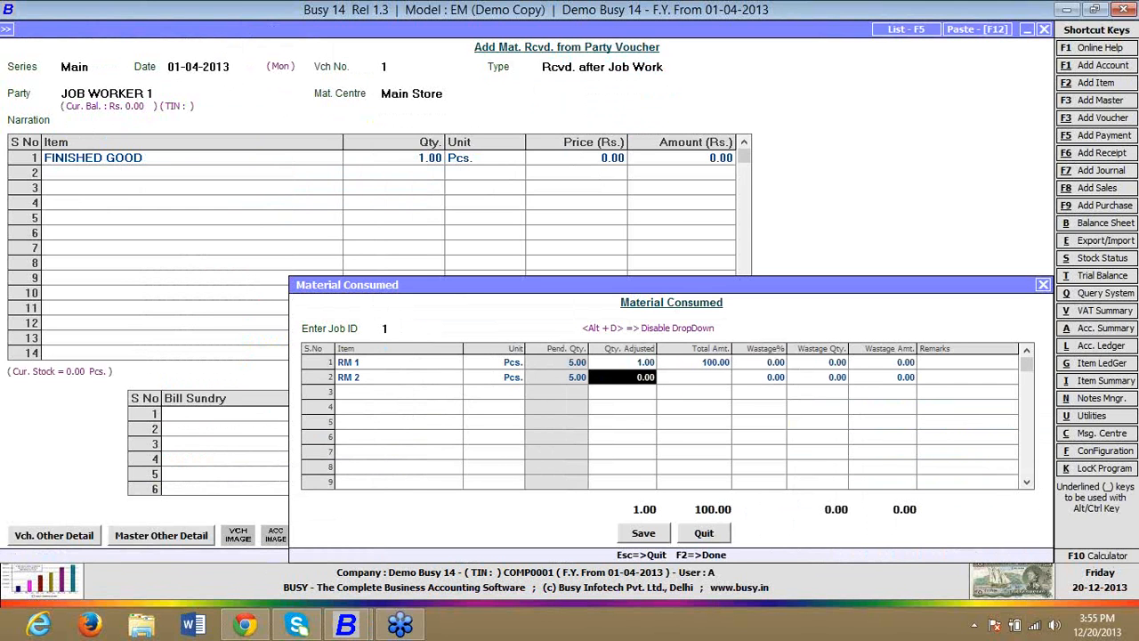
pyautogui.write('1')
pyautogui.press('Return')
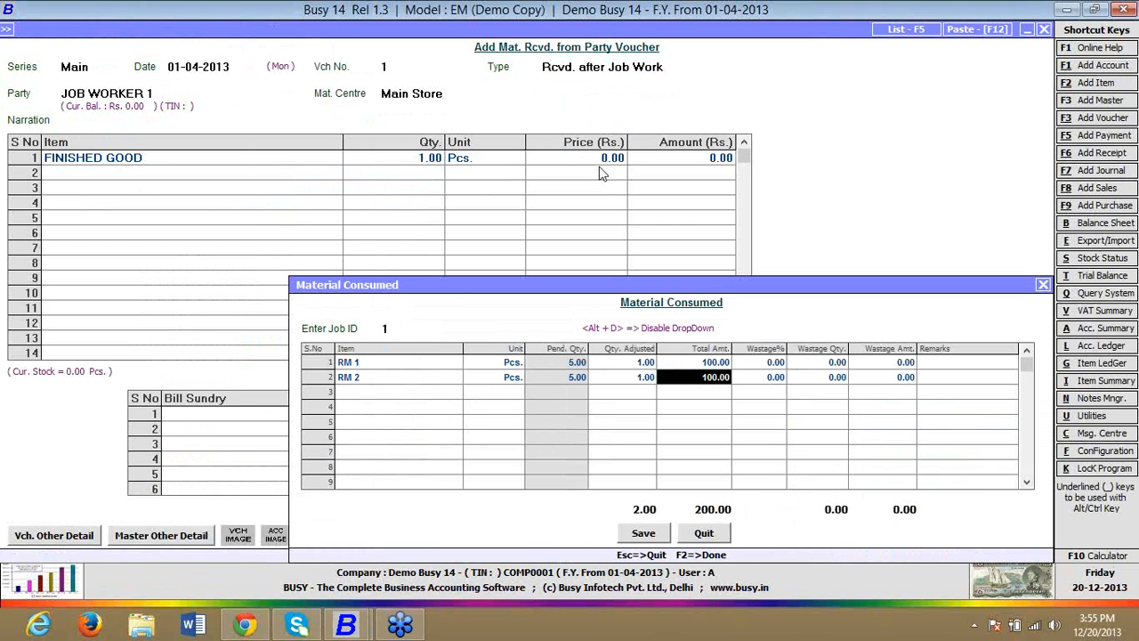
# Step: Set the wastage quantity of RM 1 to 1 and accept the material consumed details
pyautogui.press('Right')
pyautogui.press('Up')
pyautogui.press('Right')
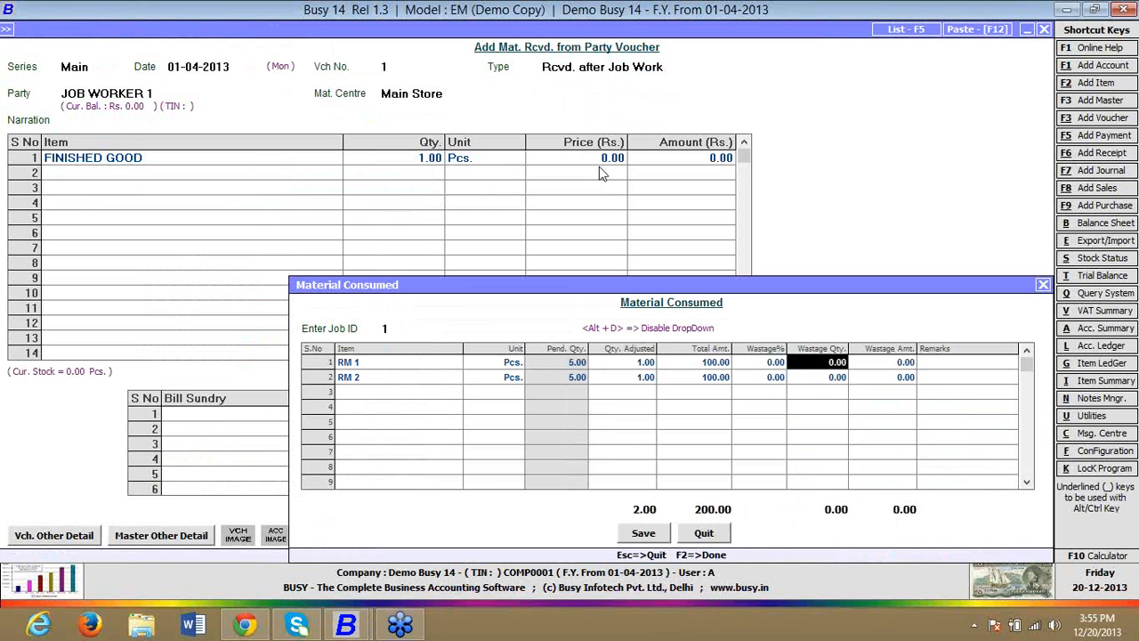
pyautogui.write('1')
pyautogui.press('Return')
pyautogui.press('F2')
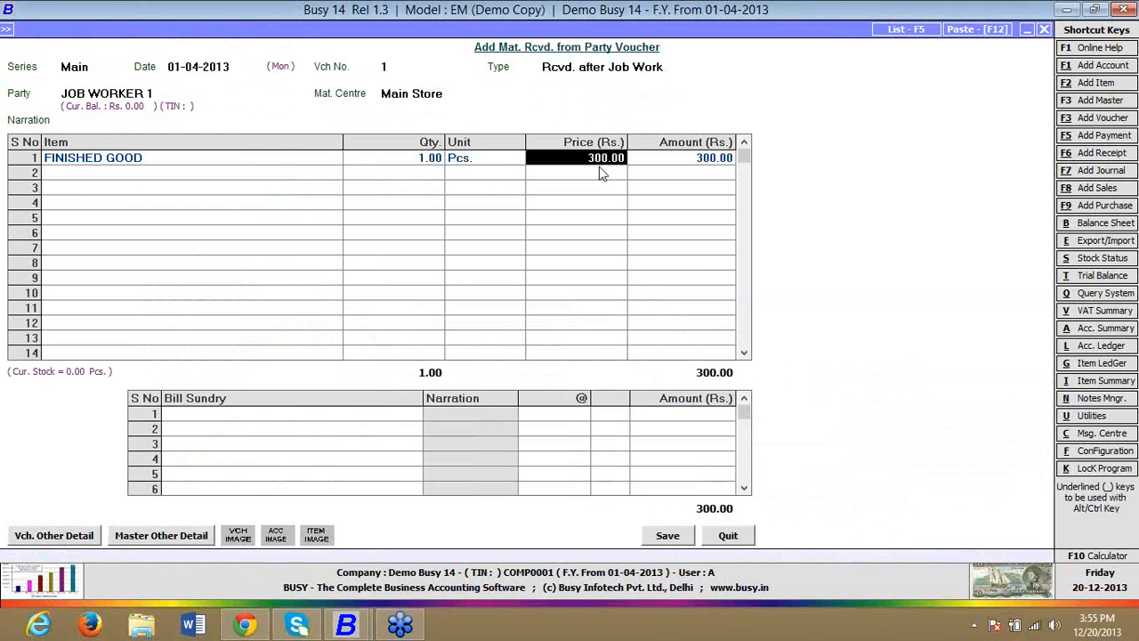
# Step: Quit the Material Received from Party voucher without saving it
pyautogui.press('Escape')
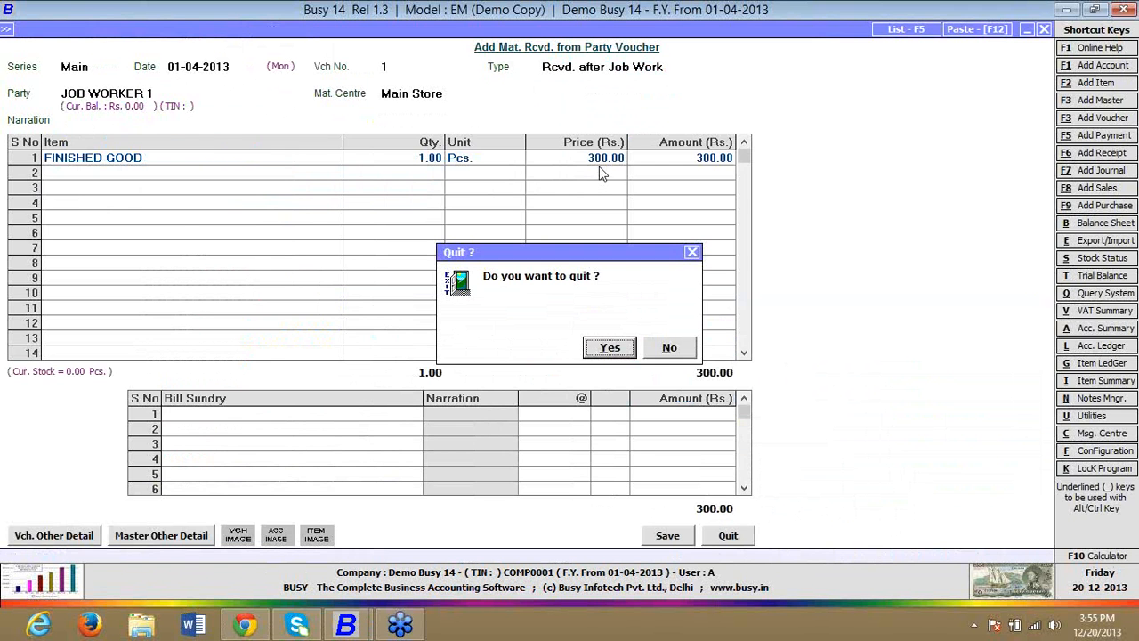
pyautogui.press('Return')
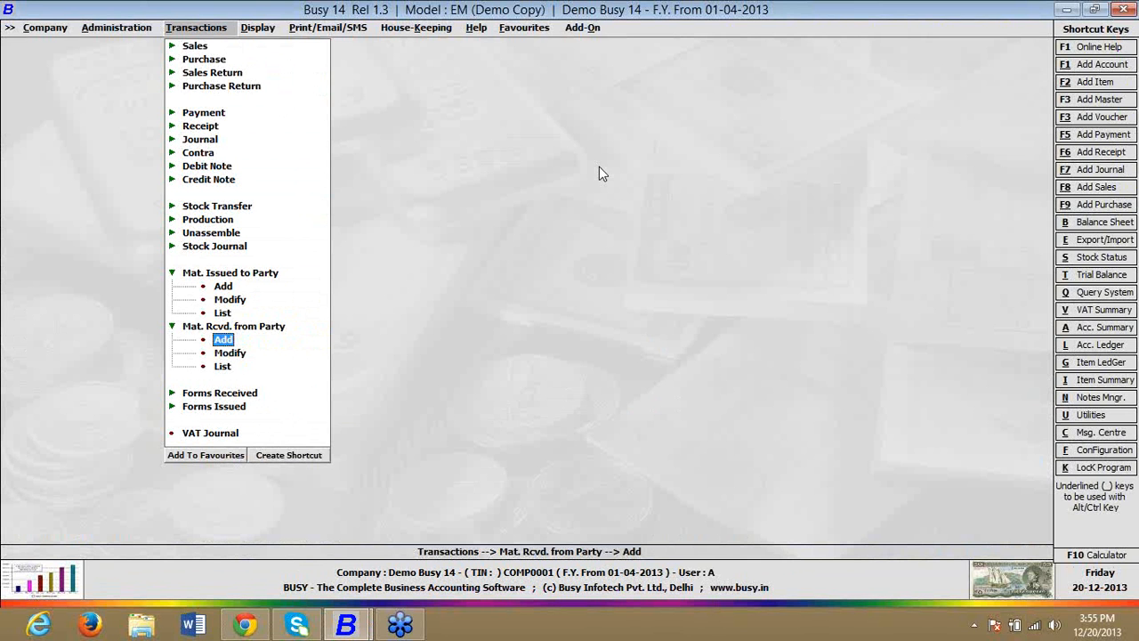
pyautogui.press('Escape')
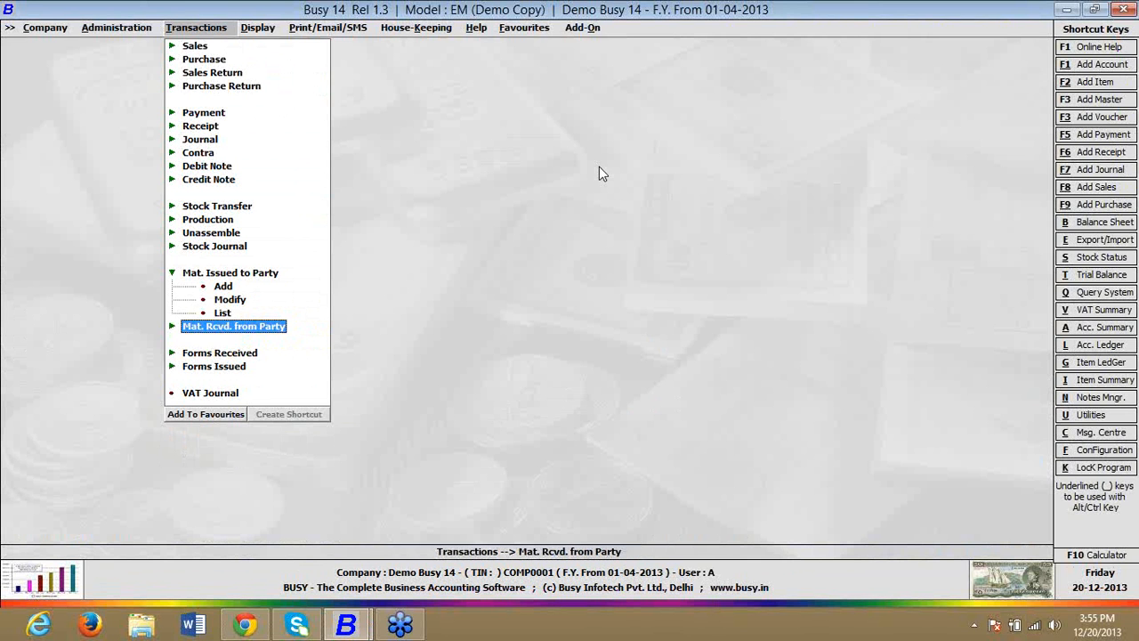
# Step: Open the Material Issued to Party voucher 1 dated 01-04-2013 for modification and delete it
pyautogui.press('Up')
pyautogui.press('Up')
pyautogui.press('Up')
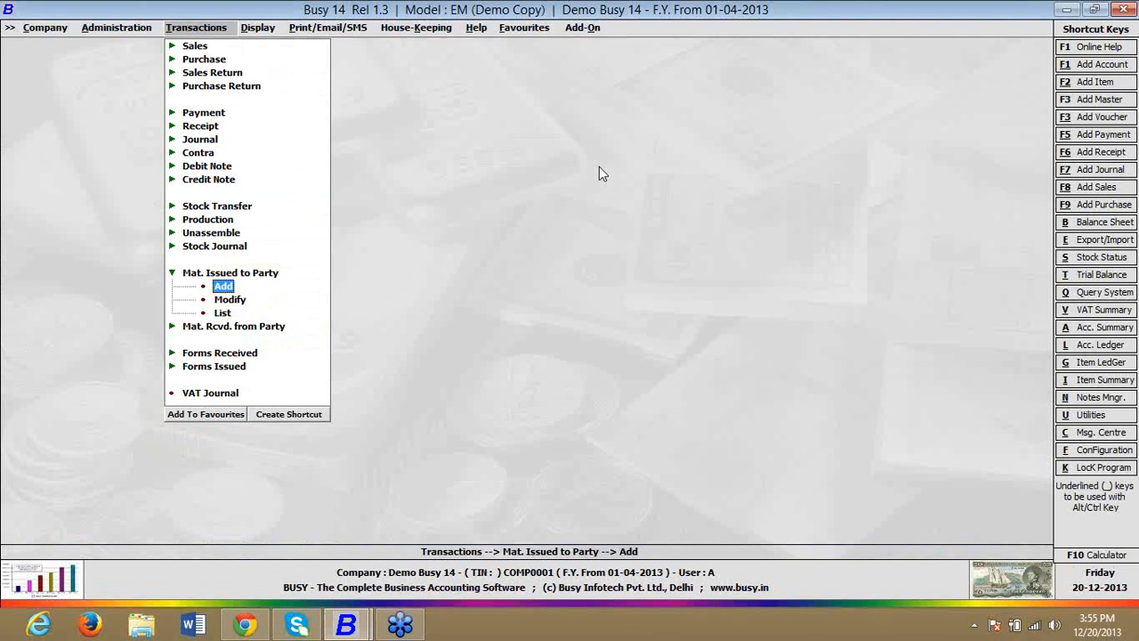
pyautogui.press('Down')
pyautogui.press('Return')
pyautogui.press('Return')
pyautogui.press('Return')
pyautogui.press('Return')
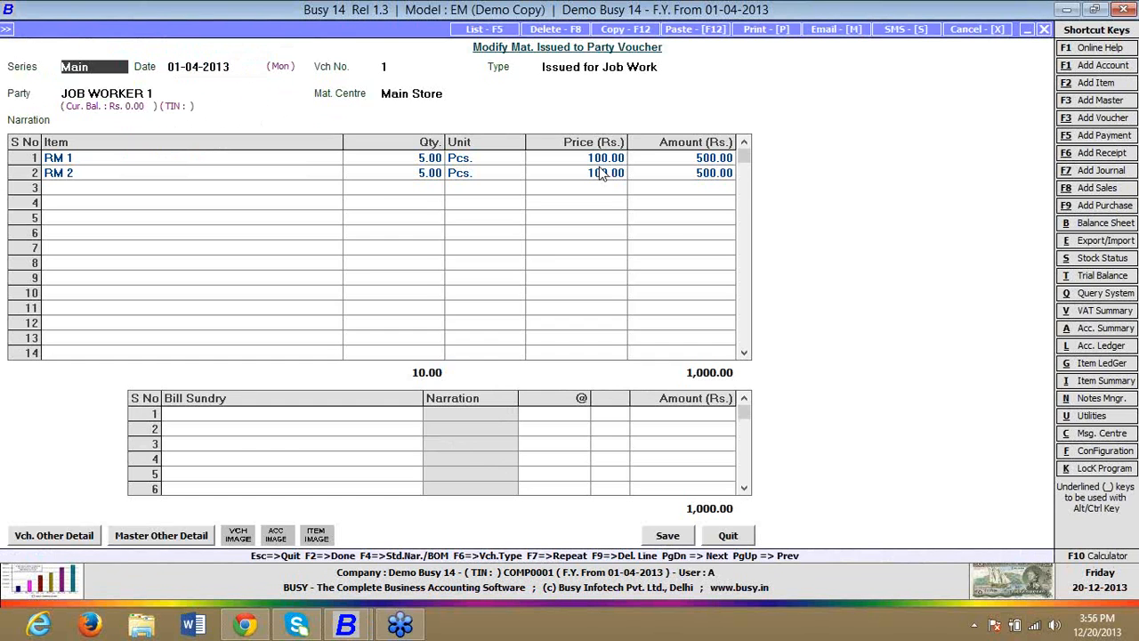
pyautogui.press('F8')
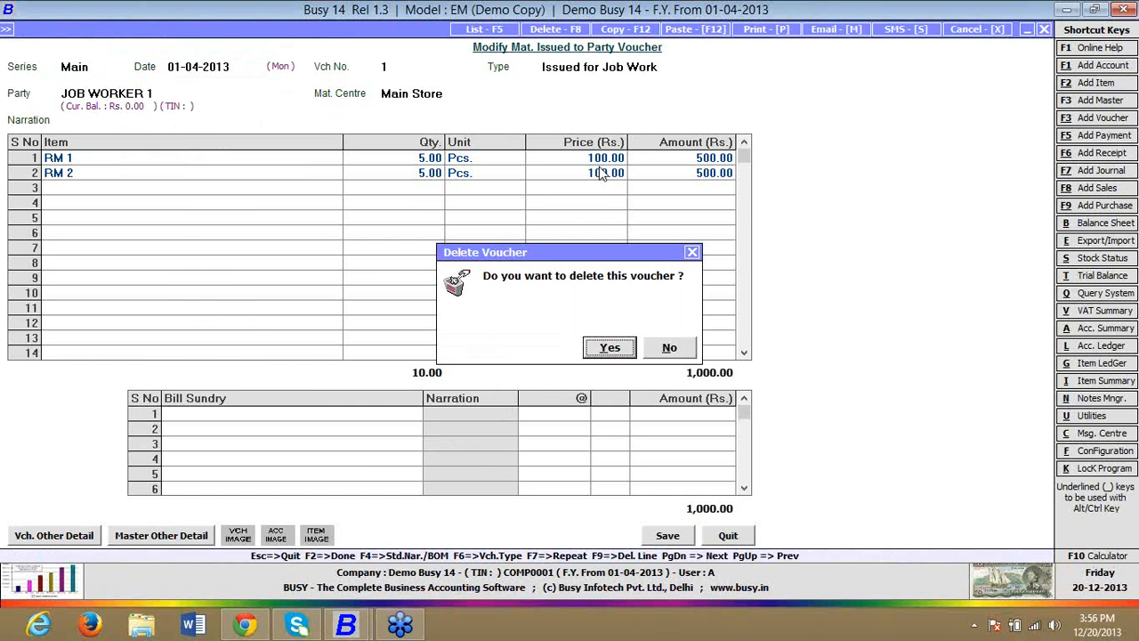
pyautogui.press('Return')
# Step: Start a new Material Issued to Party voucher in series Main dated 01-04-2013 with type Issued for Job Work
pyautogui.press('Up')
pyautogui.press('Return')
pyautogui.press('Return')
pyautogui.press('Return')
pyautogui.press('space')
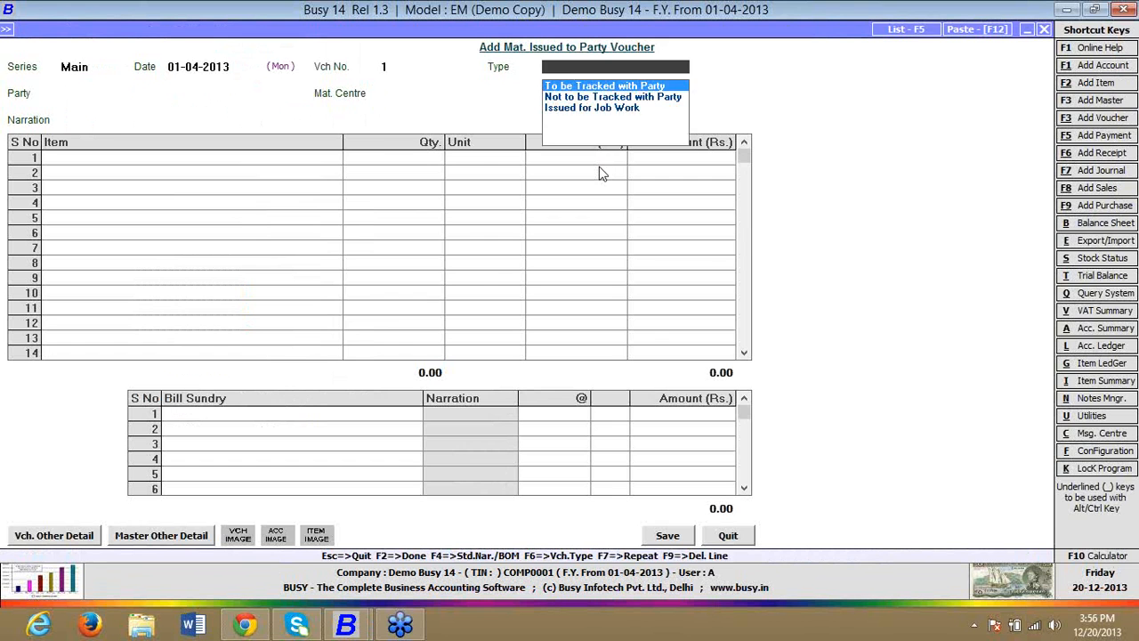
pyautogui.press('Down')
pyautogui.press('Down')
# Step: Set the issue voucher's party to JOB WORKER 1 and material centre to Main Store, leaving the transport details blank
pyautogui.press('Return')
pyautogui.press('space')
pyautogui.press('Down')
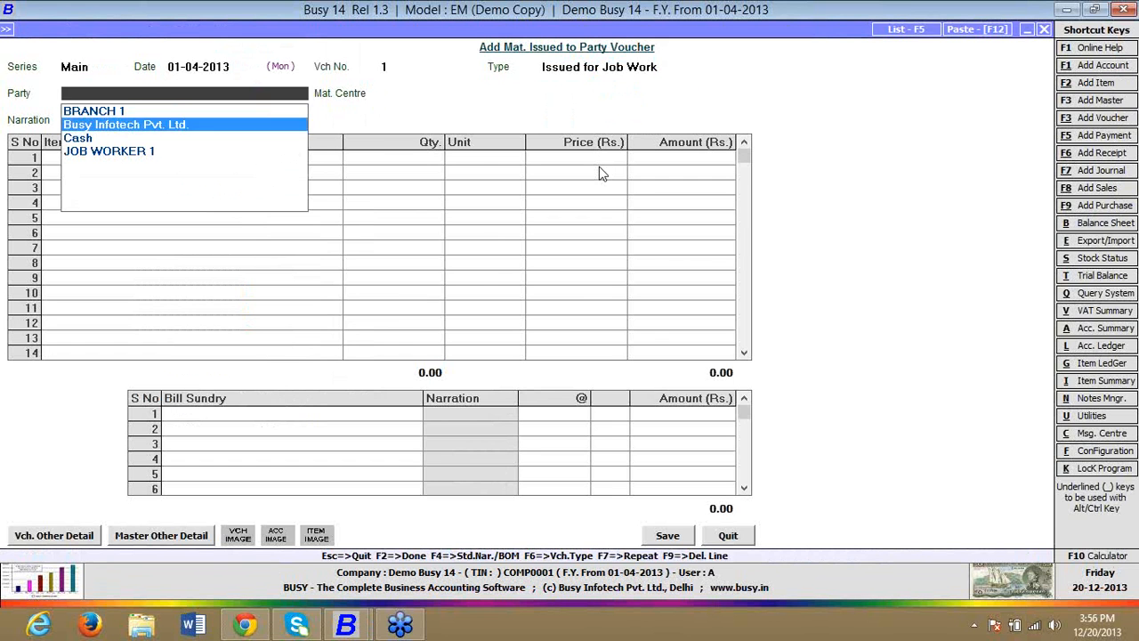
pyautogui.press('Down')
pyautogui.press('Down')
pyautogui.press('Return')
pyautogui.press('space')
pyautogui.press('Return')
pyautogui.press('Return')
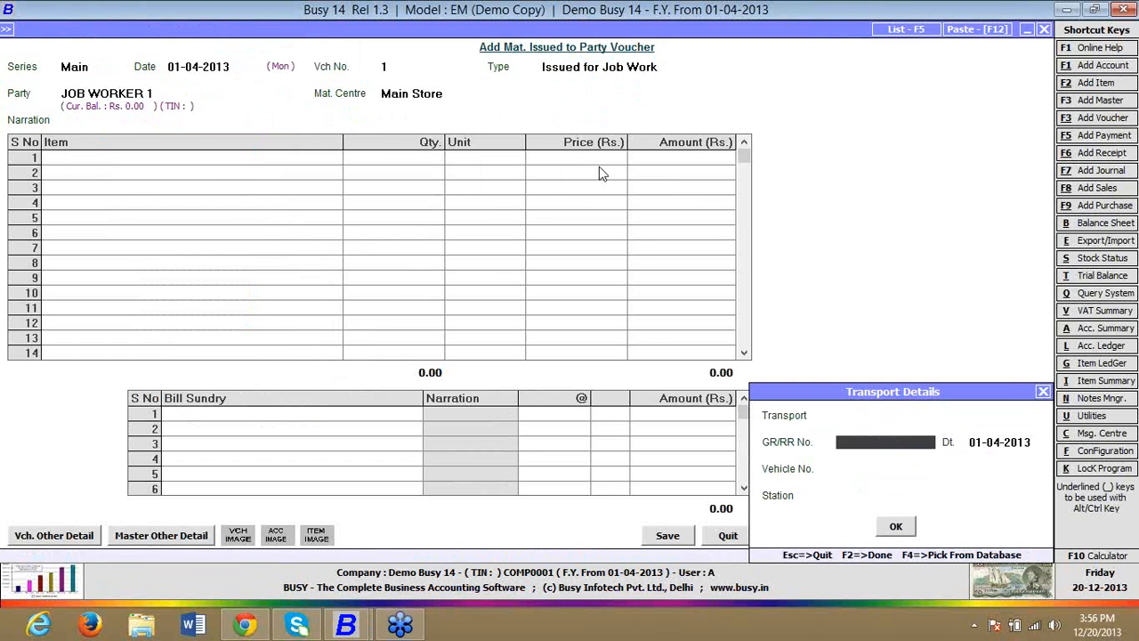
pyautogui.press('Return')
pyautogui.press('Return')
pyautogui.press('Return')
pyautogui.press('Return')
pyautogui.press('Return')
pyautogui.press('Return')
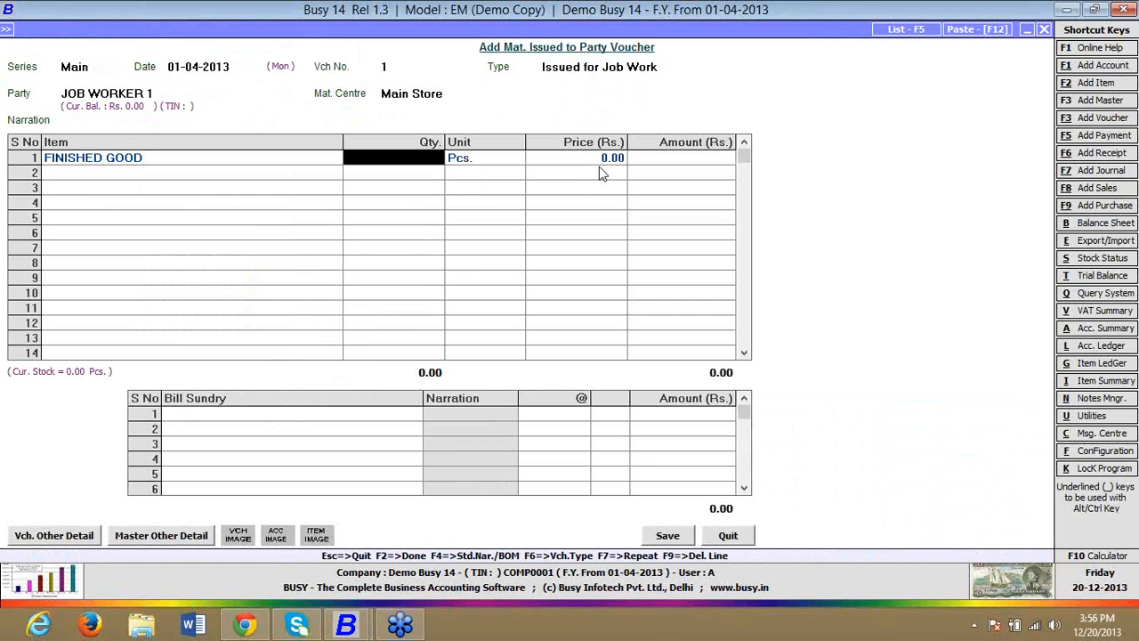
# Step: Add item FINISHED GOOD with quantity 2 Pcs. at price 100 and save the issue voucher
pyautogui.write('2')
pyautogui.press('Return')
pyautogui.write('100')
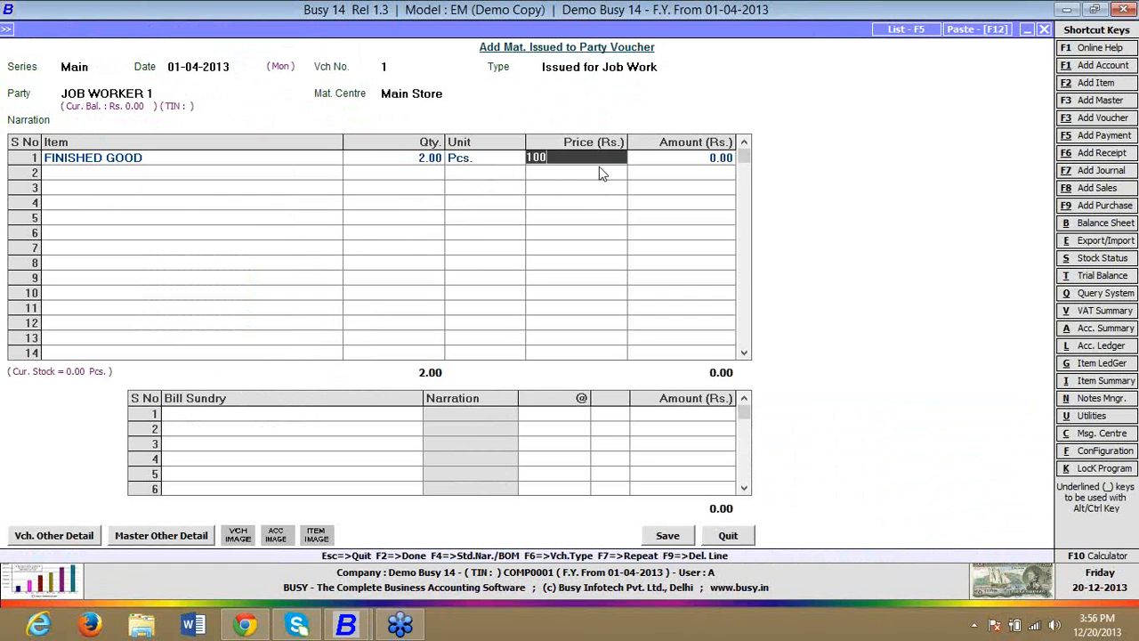
pyautogui.press('Return')
pyautogui.press('Return')
pyautogui.press('Return')
pyautogui.press('Return')
pyautogui.press('Return')
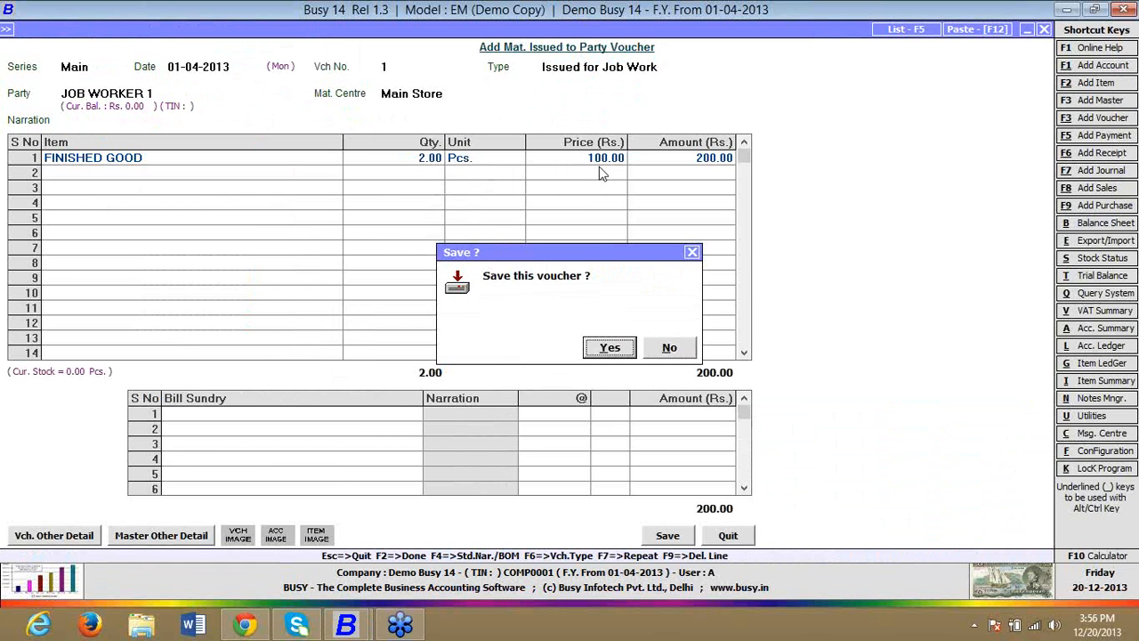
# Step: Start a new Material Received from Party voucher in series Main dated 01-04-2013 with type Rcvd. after Job Work
pyautogui.press('Return')
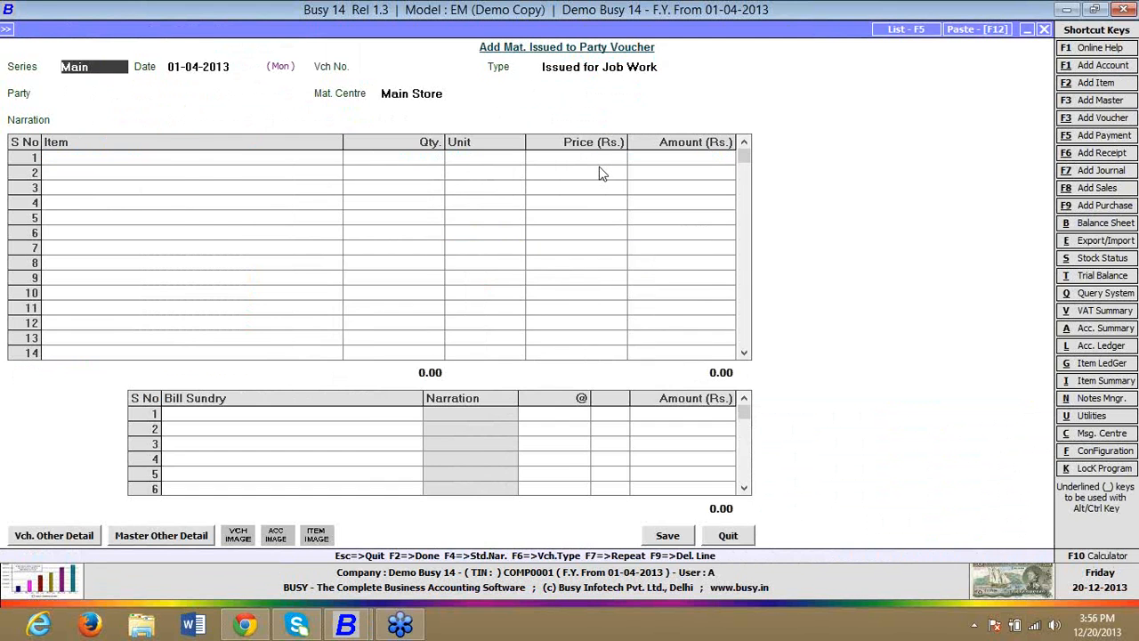
pyautogui.press('Escape')
pyautogui.press('Return')
pyautogui.press('Return')
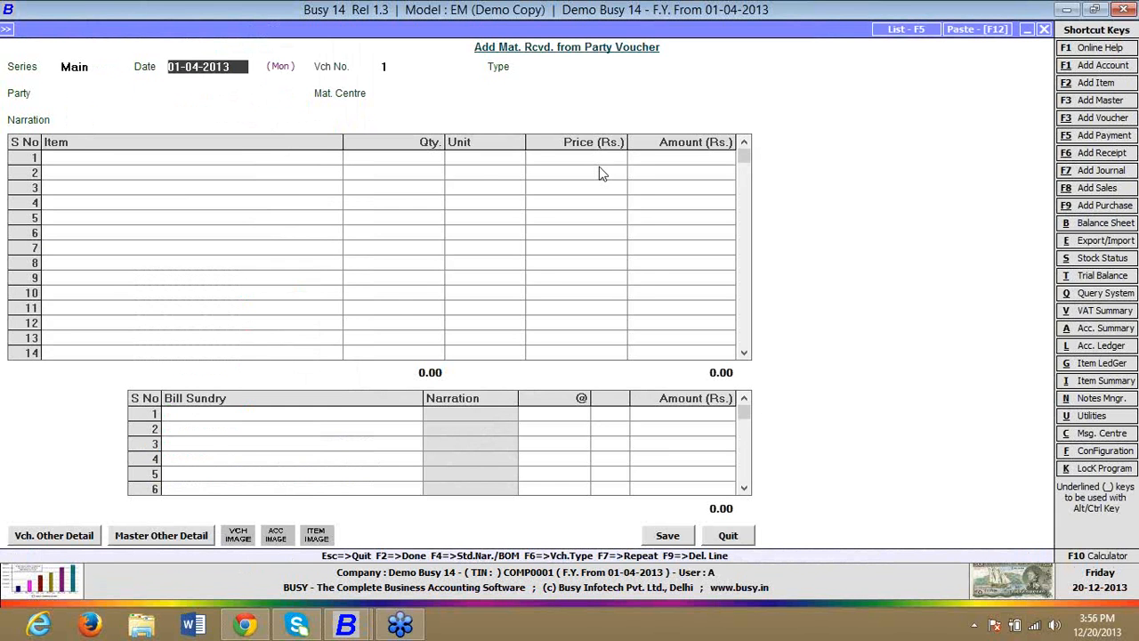
pyautogui.press('Return')
pyautogui.press('Down')
# Step: Set the received voucher's party to JOB WORKER 1 and material centre to Main Store, leaving the transport details blank
pyautogui.press('Down')
pyautogui.press('Return')
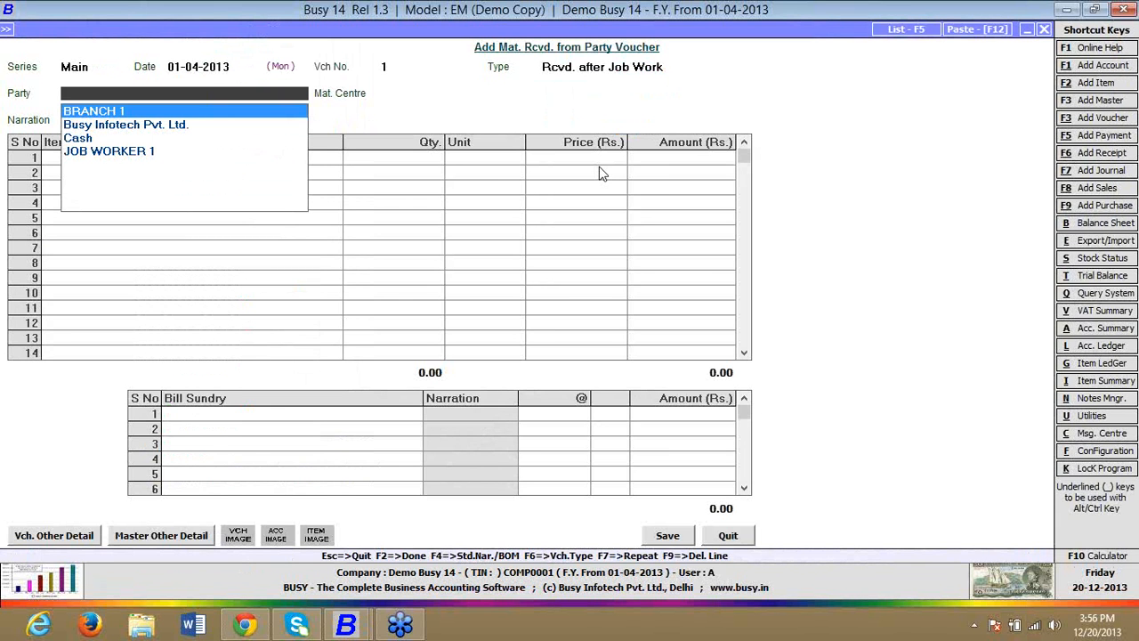
pyautogui.press('Down')
pyautogui.press('Down')
pyautogui.press('Down')
pyautogui.press('Return')
# Step: Enter FINISHED GOOD with quantity 1 Pcs. at price 100.00 and choose Job ID 1 for its material consumed
pyautogui.press('Return')
pyautogui.press('Return')
pyautogui.press('Return')
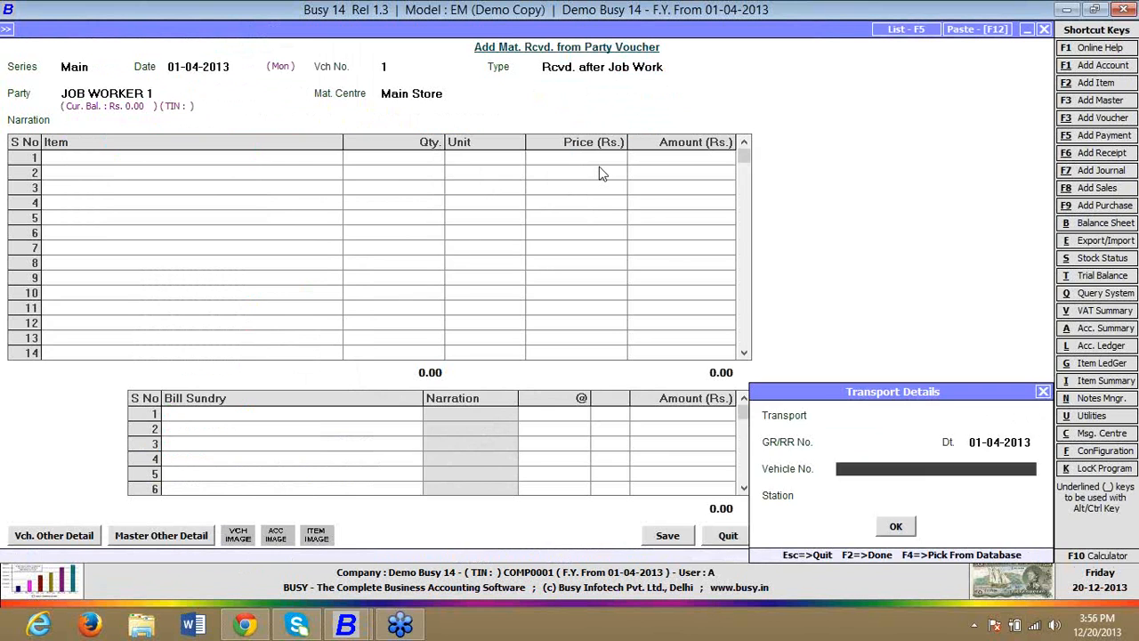
pyautogui.press('Return')
pyautogui.press('Return')
pyautogui.press('Return')
pyautogui.write('1')
pyautogui.press('Return')
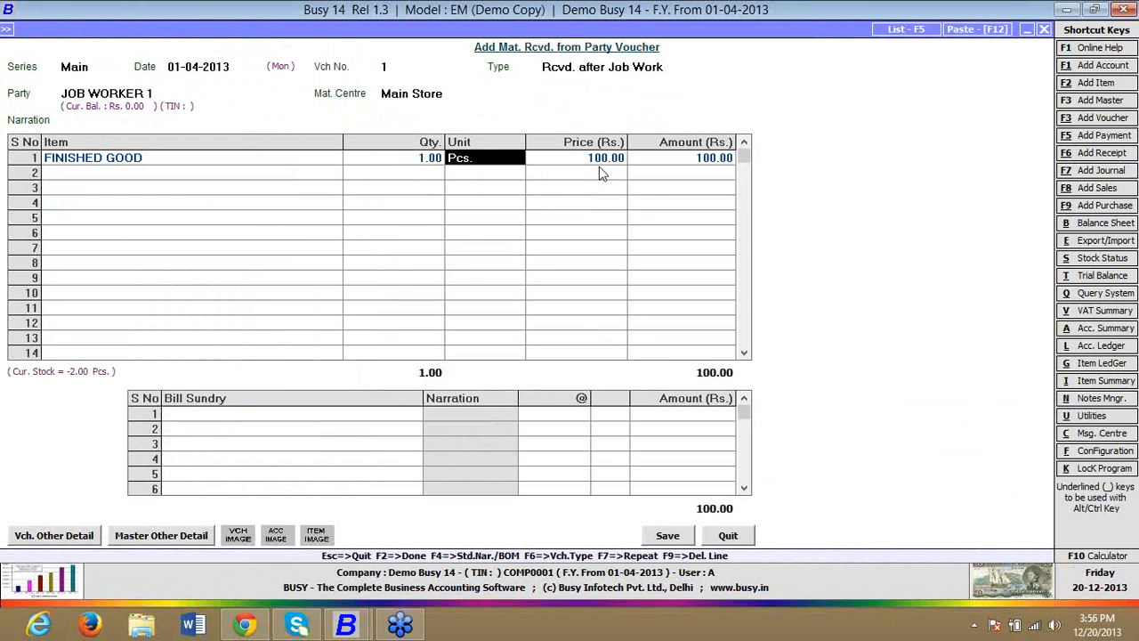
pyautogui.press('Return')
pyautogui.press('Return')
# Step: Review the FINISHED GOOD consumption line under Job ID 1, including its adjusted quantity and wastage fields
pyautogui.press('Return')
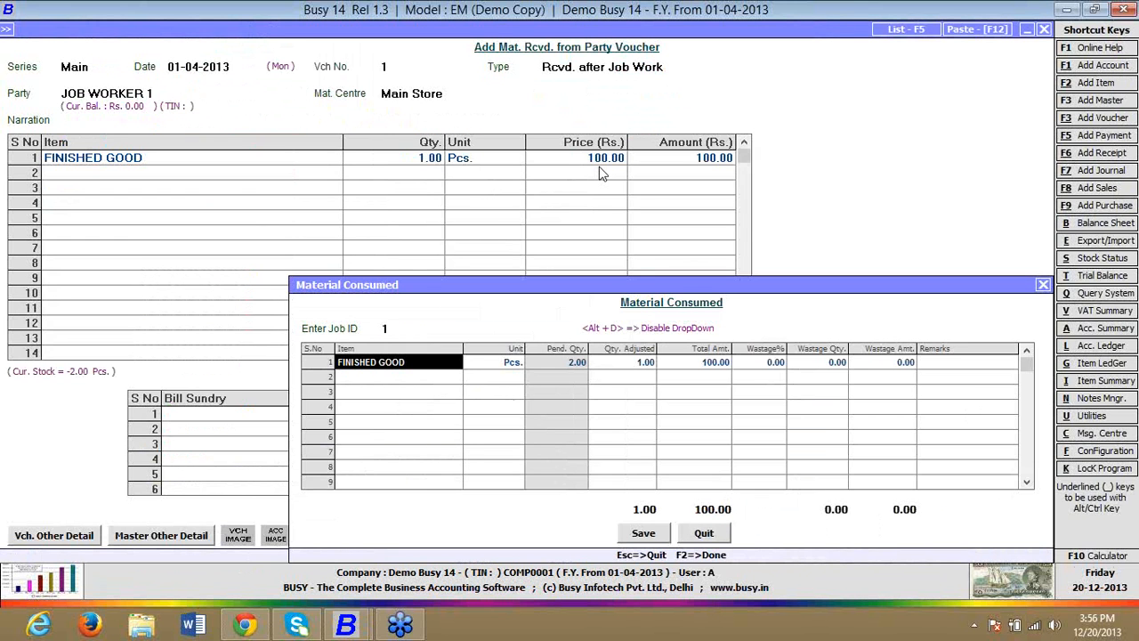
pyautogui.press('Return')
pyautogui.press('Return')
pyautogui.press('Return')
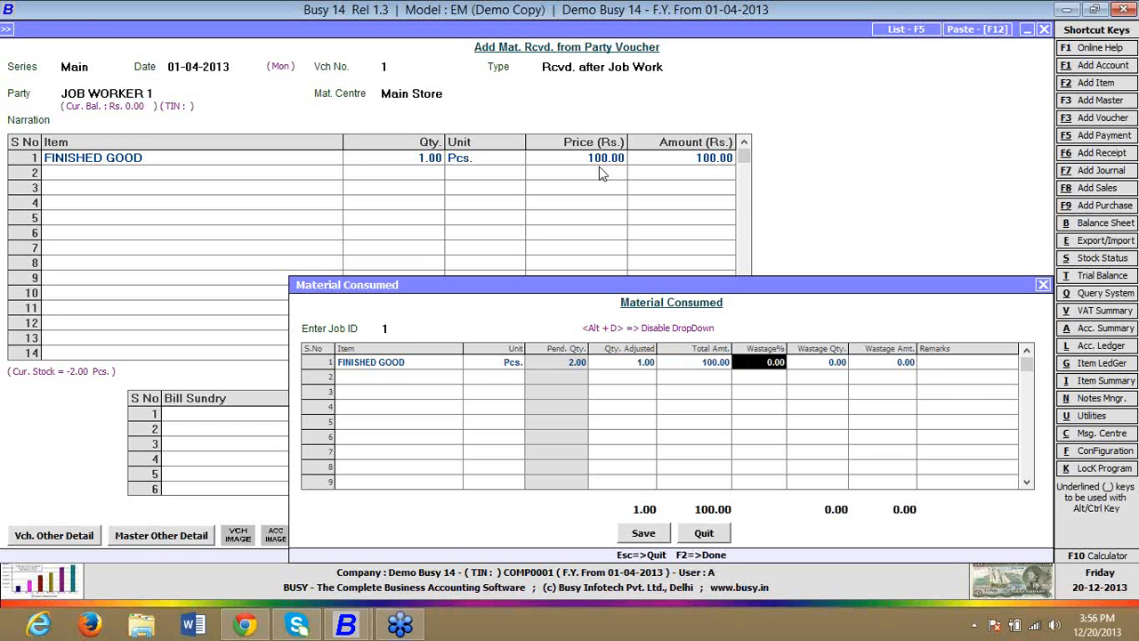
pyautogui.press('super+c')
pyautogui.press('super+i')
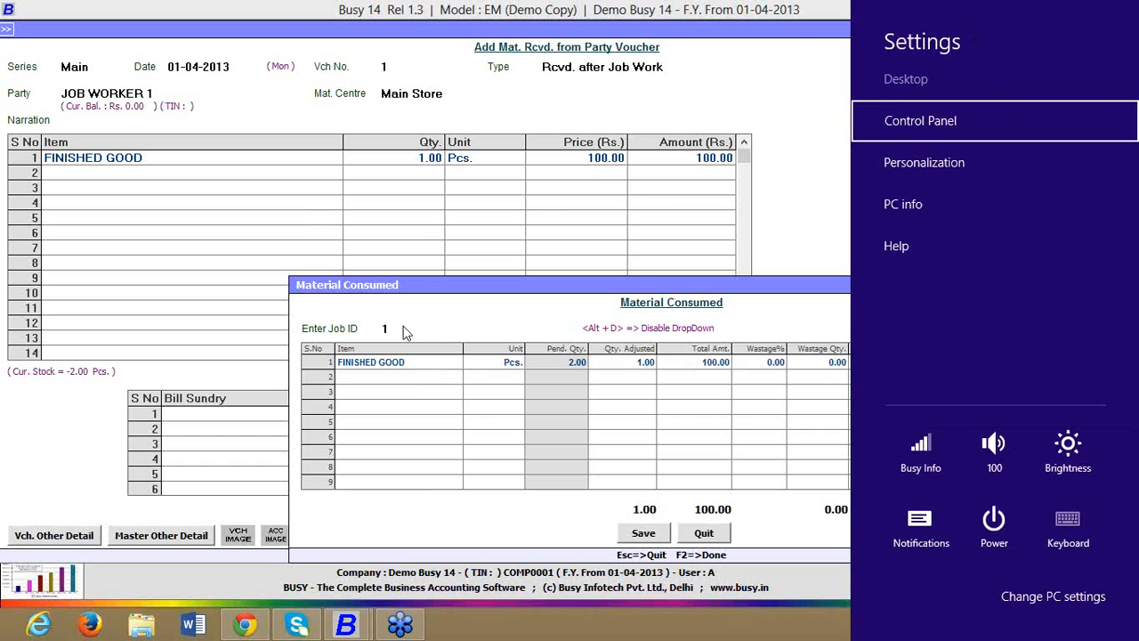
pyautogui.click(403, 327)
pyautogui.click(403, 327)
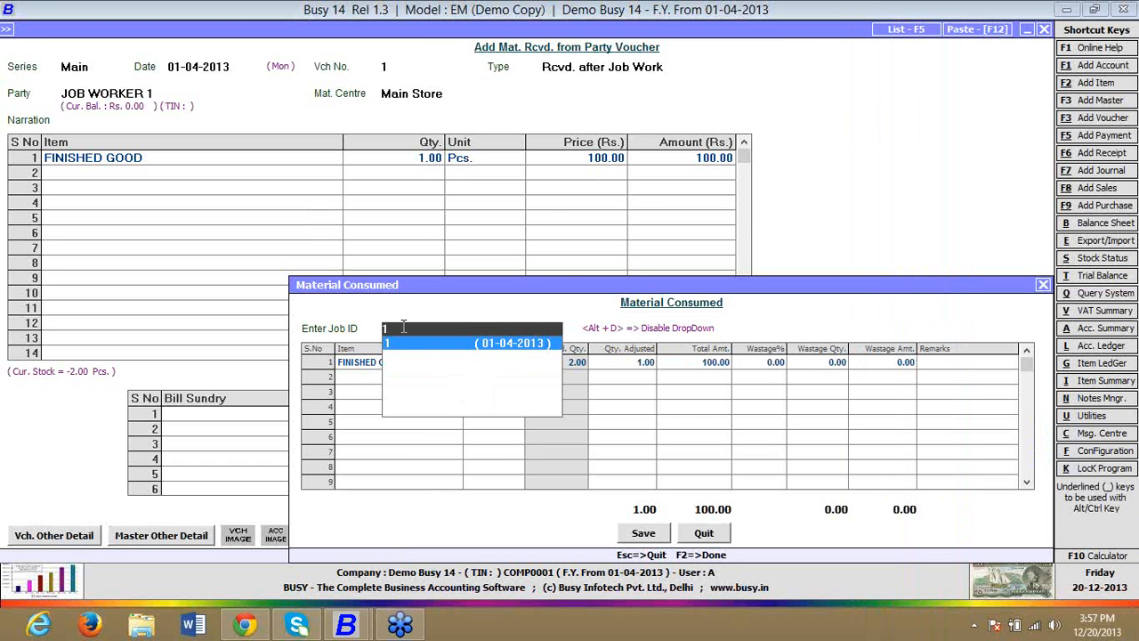
pyautogui.press('Return')
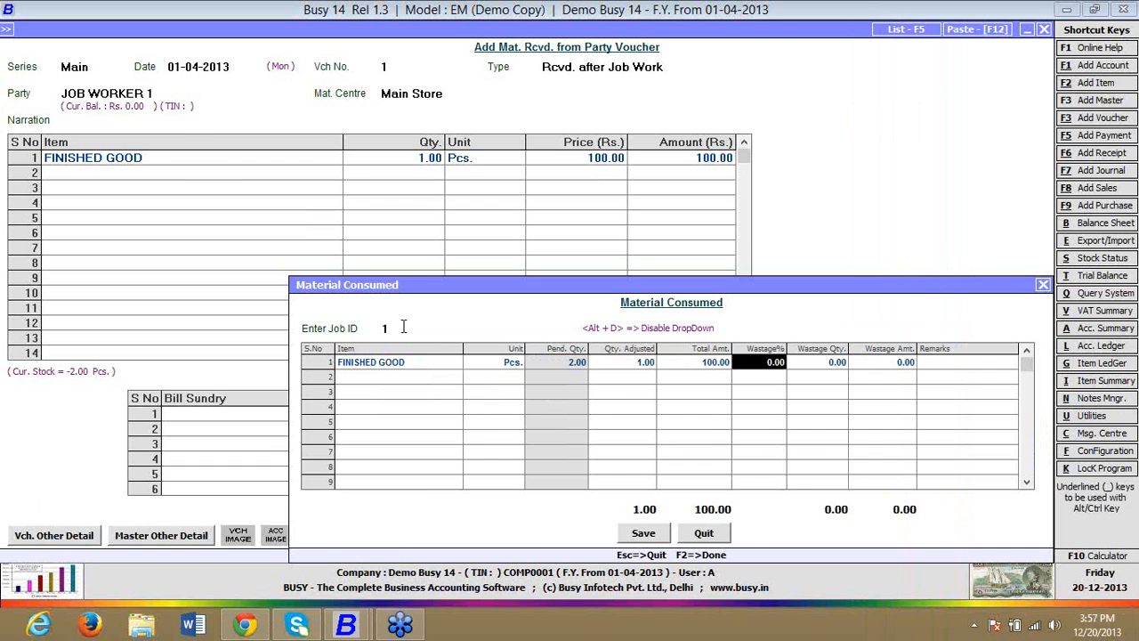
# Step: Discard the unsaved Material Received from Party voucher together with its consumption details
pyautogui.press('Escape')
pyautogui.press('Escape')
pyautogui.press('Return')
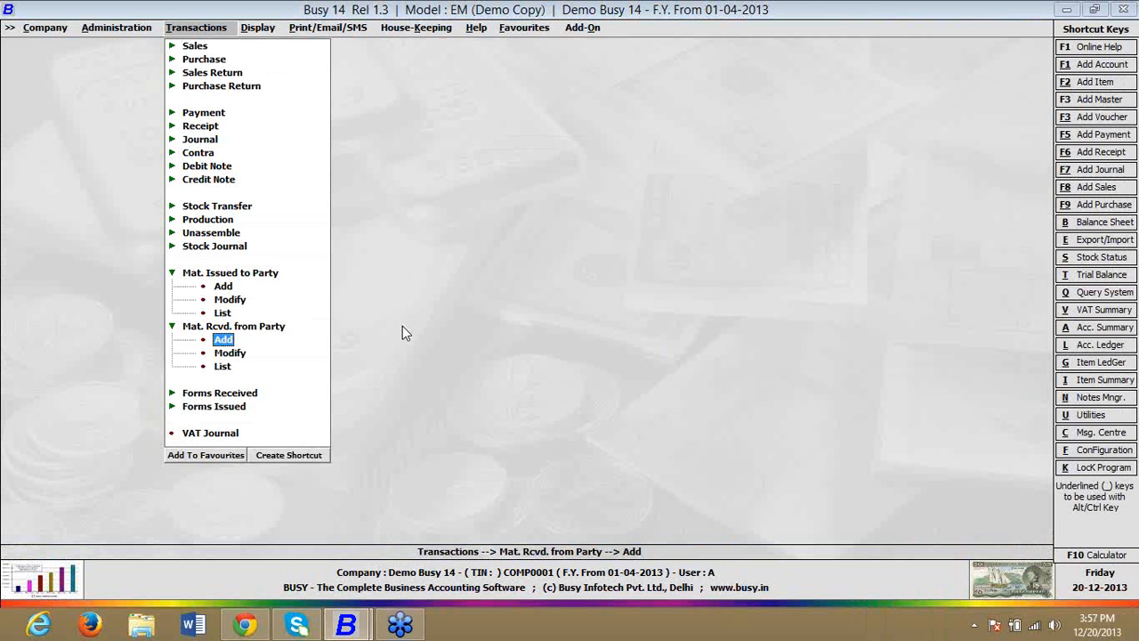
pyautogui.press('Escape')
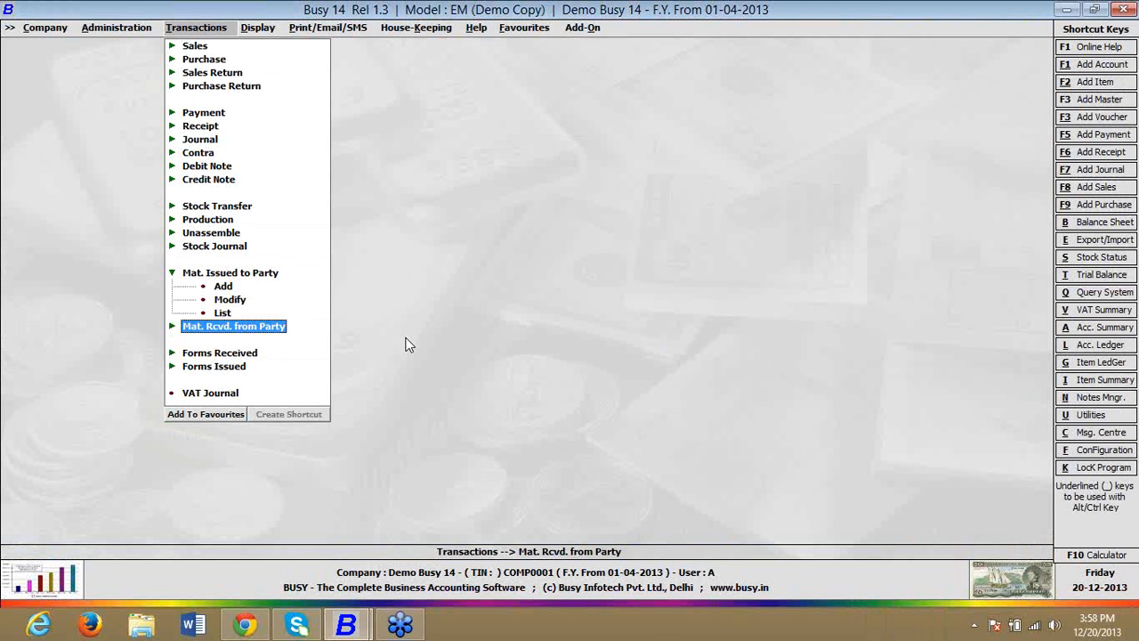
# Step: Open the Inventory section of the company's Features / Options configuration
pyautogui.press('Left')
pyautogui.press('Down')
pyautogui.press('Return')
pyautogui.press('Down')
pyautogui.press('Down')
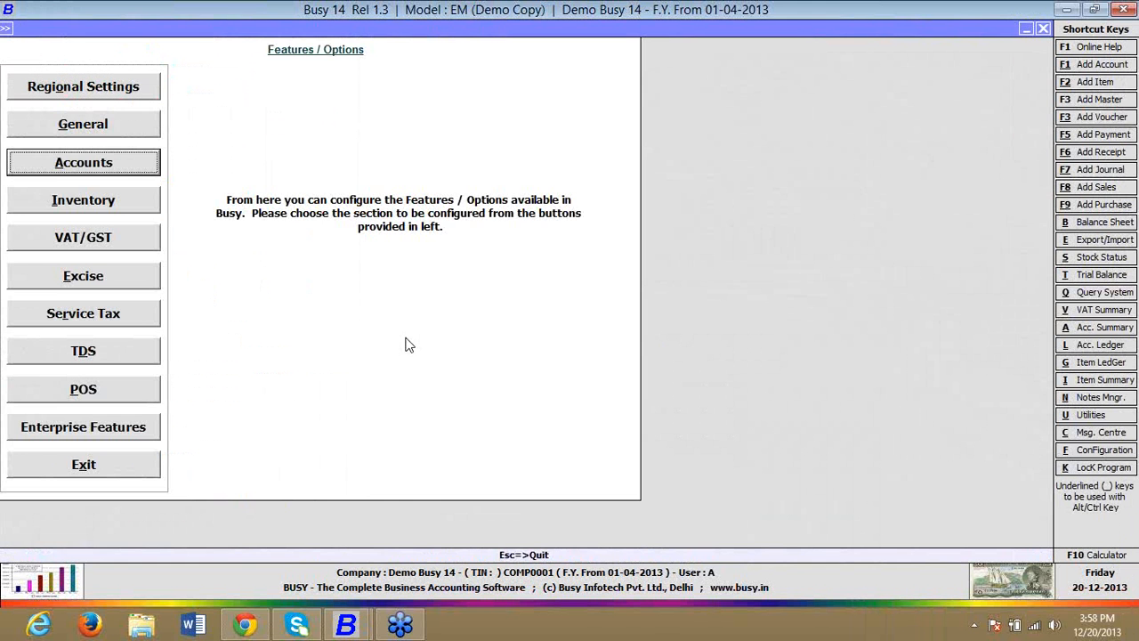
pyautogui.press('Down')
pyautogui.press('Return')
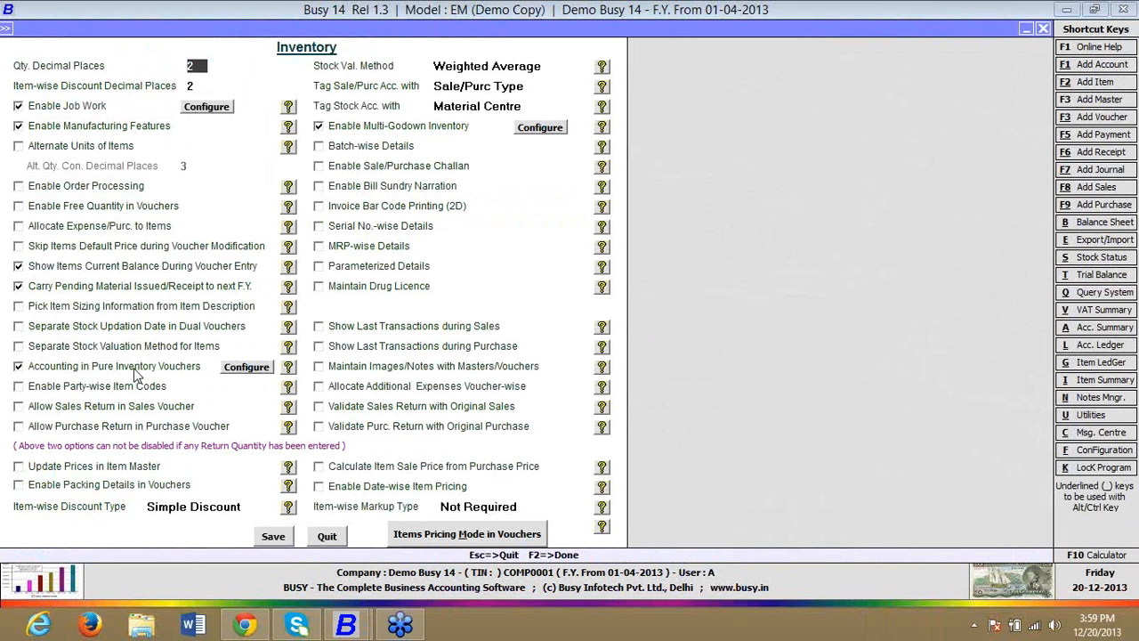
# Step: Examine which vouchers have accounting enabled under Accounting in Pure Inventory Vouchers, and leave the feature settings without saving
pyautogui.click(133, 370)
pyautogui.press('Return')
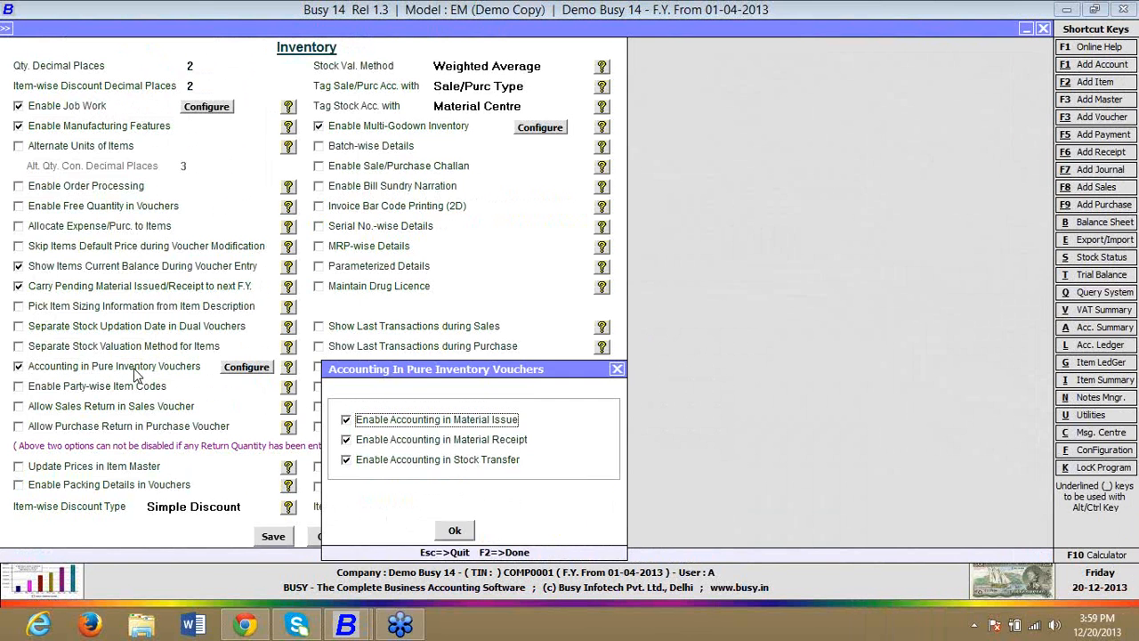
pyautogui.press('Escape')
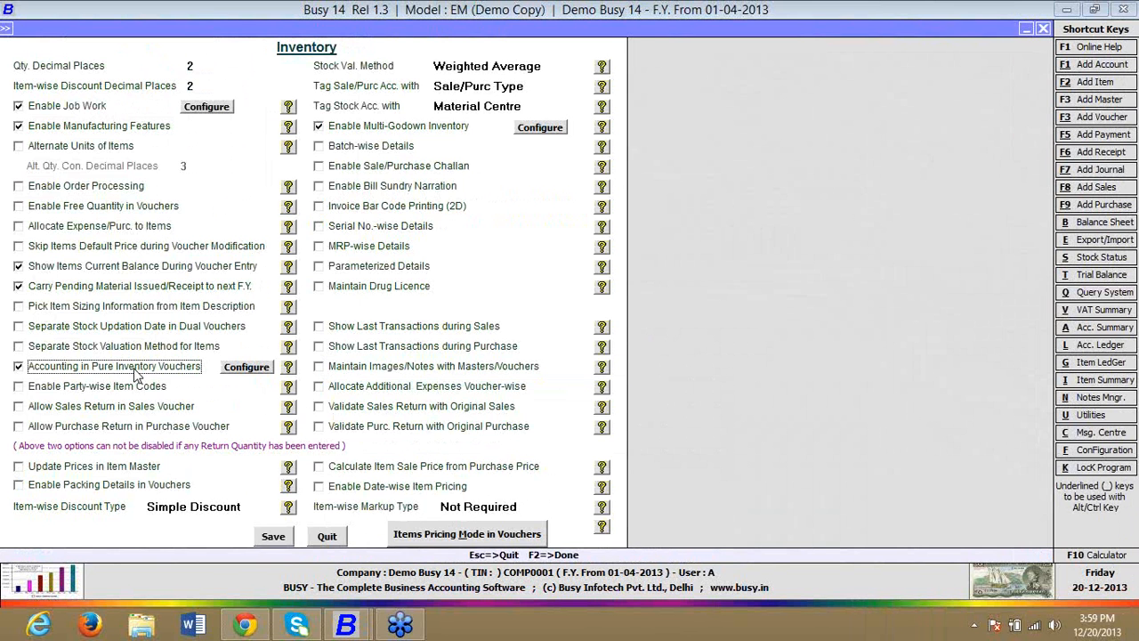
pyautogui.press('Escape')
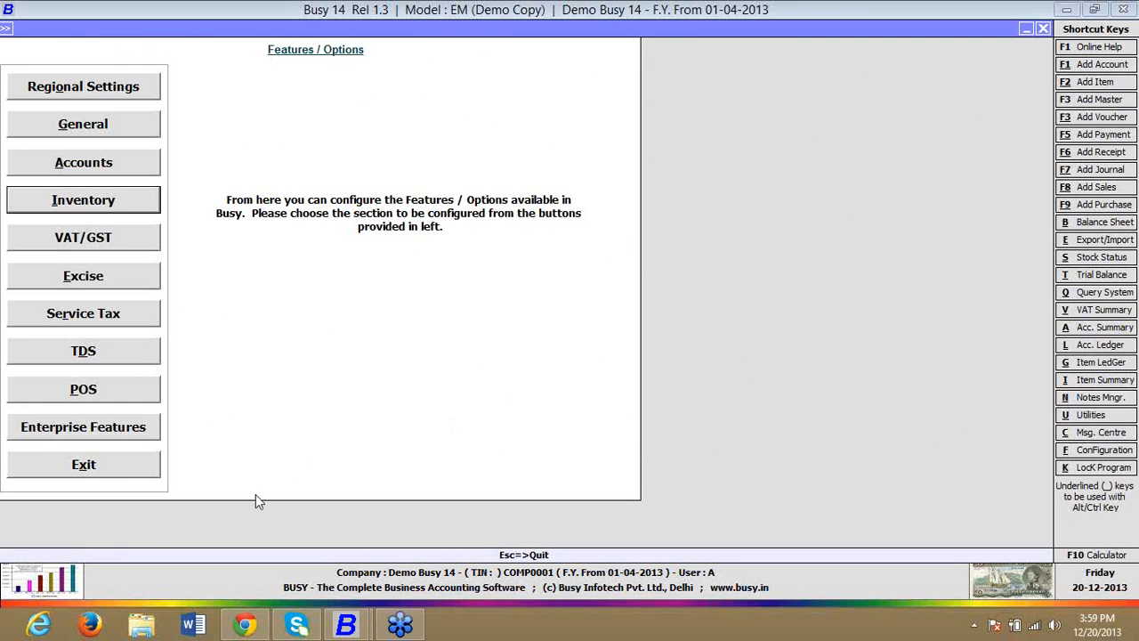
pyautogui.click(114, 472)
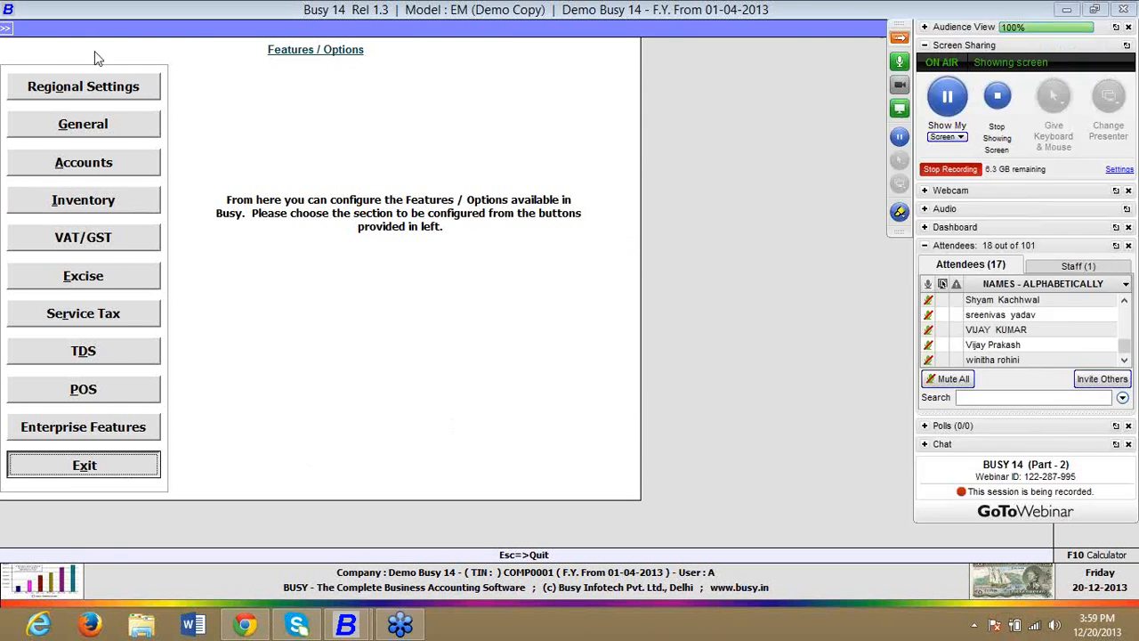
pyautogui.click(91, 60)
pyautogui.click(89, 59)
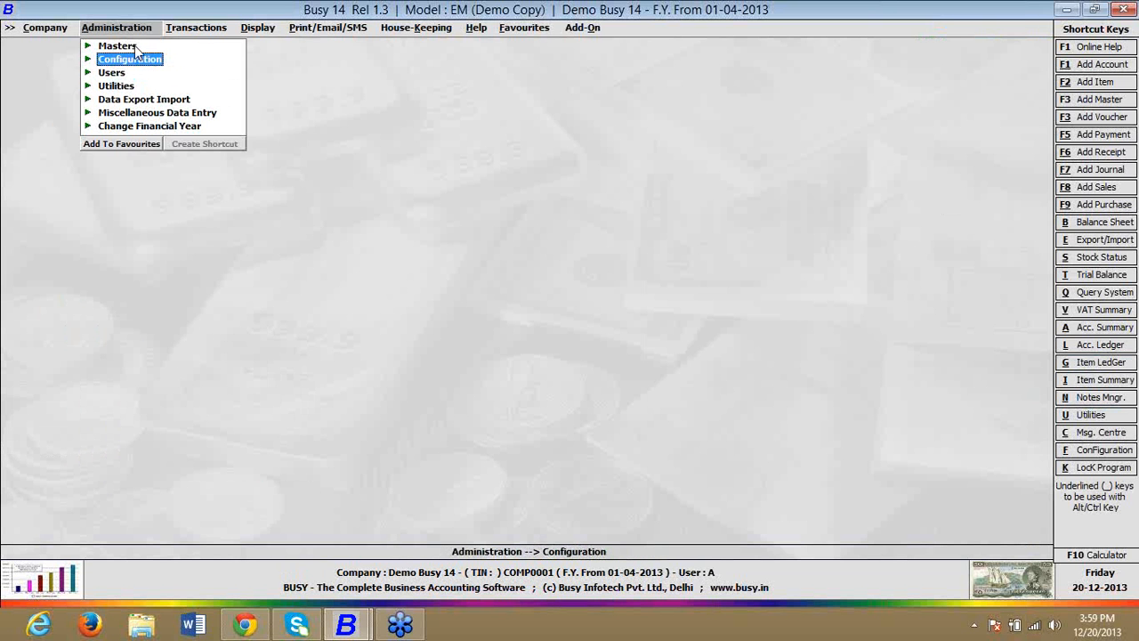
# Step: View the default caption on a blank new Sales voucher and quit it without entering anything
pyautogui.click(201, 30)
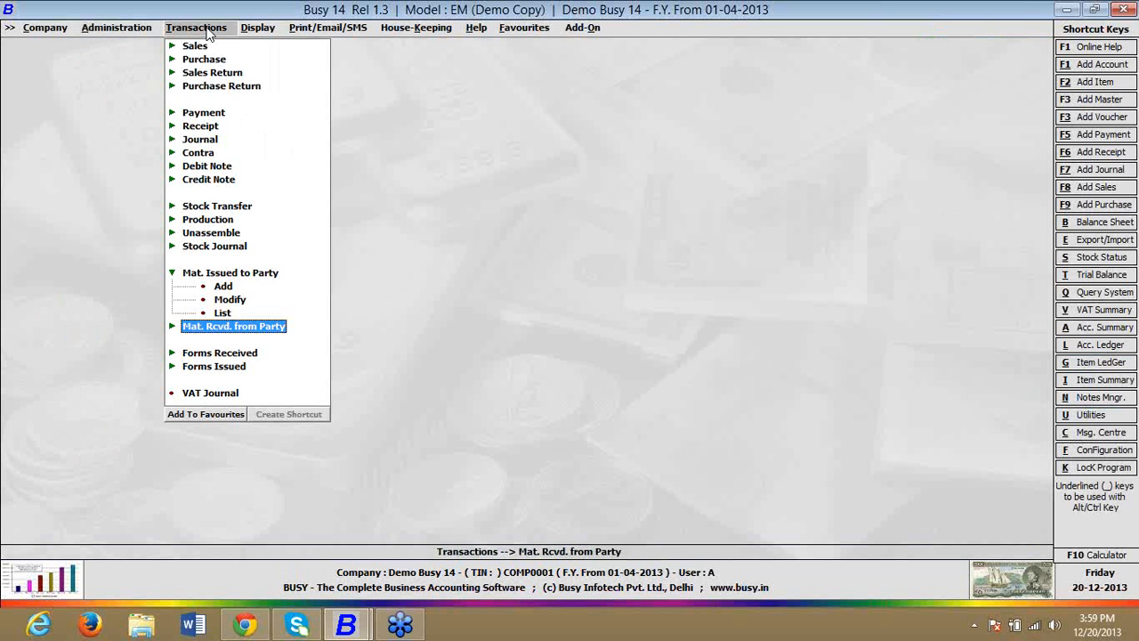
pyautogui.click(173, 327)
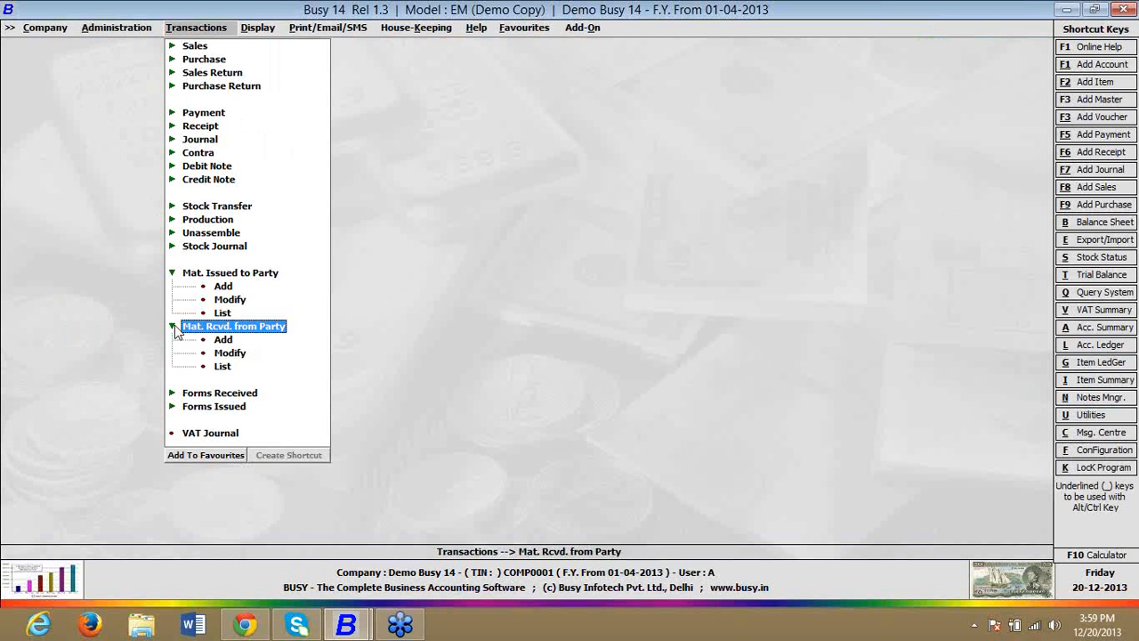
pyautogui.click(189, 50)
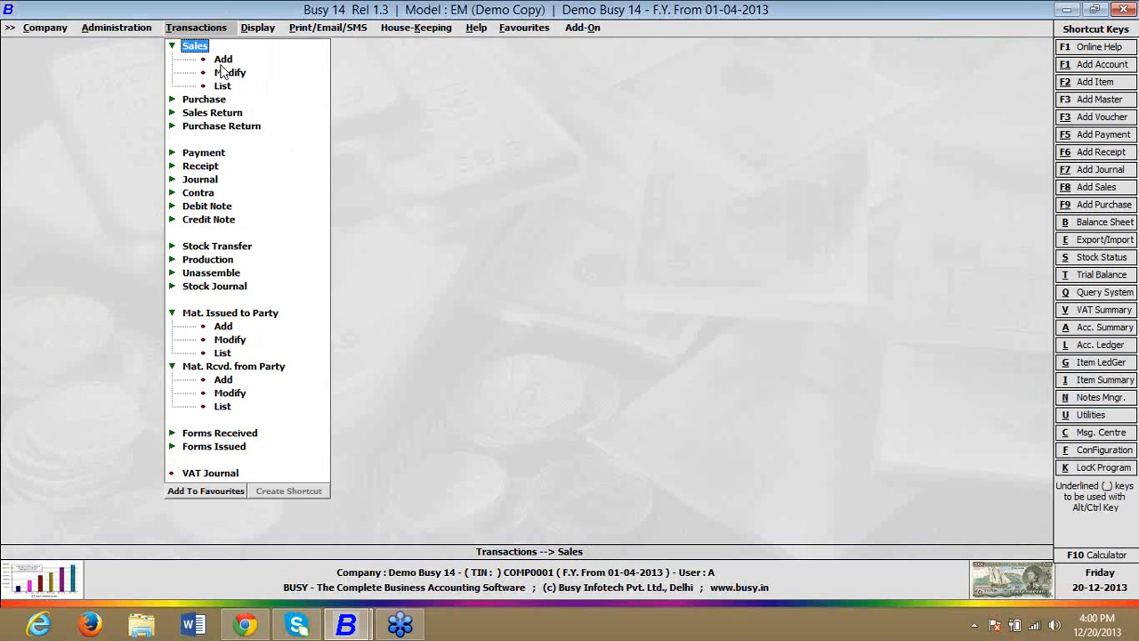
pyautogui.click(224, 62)
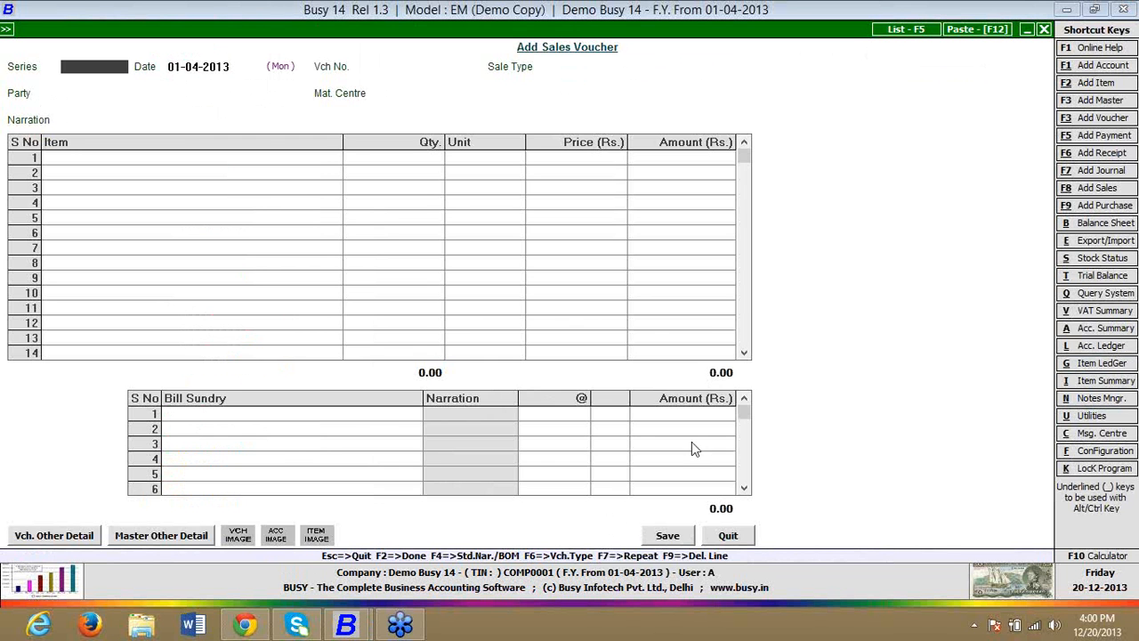
pyautogui.click(750, 535)
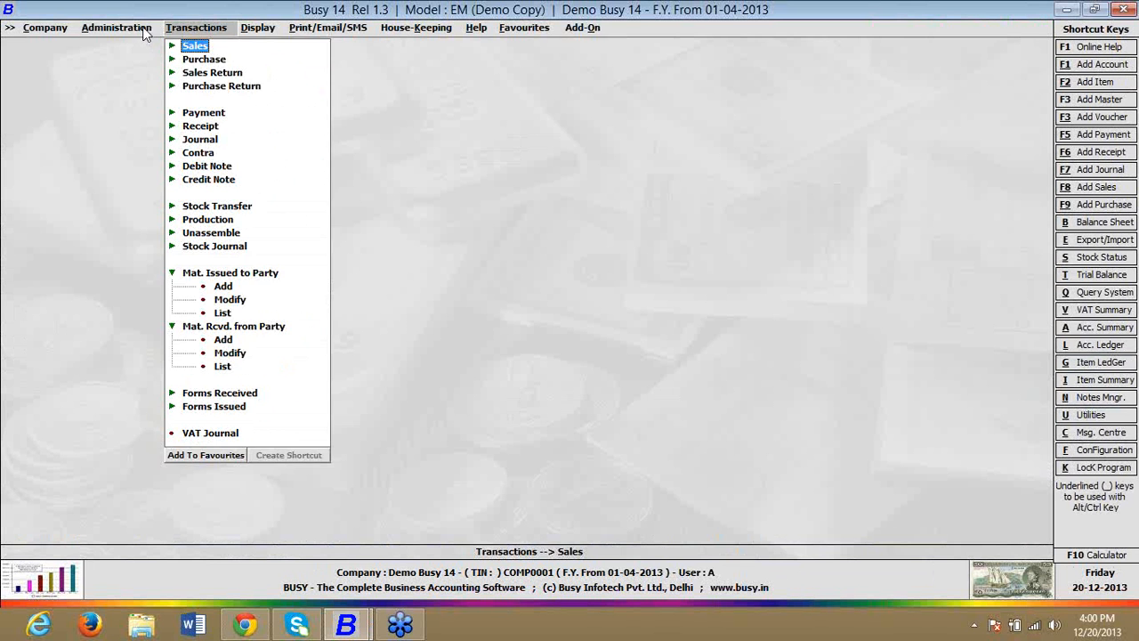
# Step: Set Change Voucher Type Caption(s) to Y in the General features and open its caption configuration
pyautogui.click(147, 28)
pyautogui.click(150, 61)
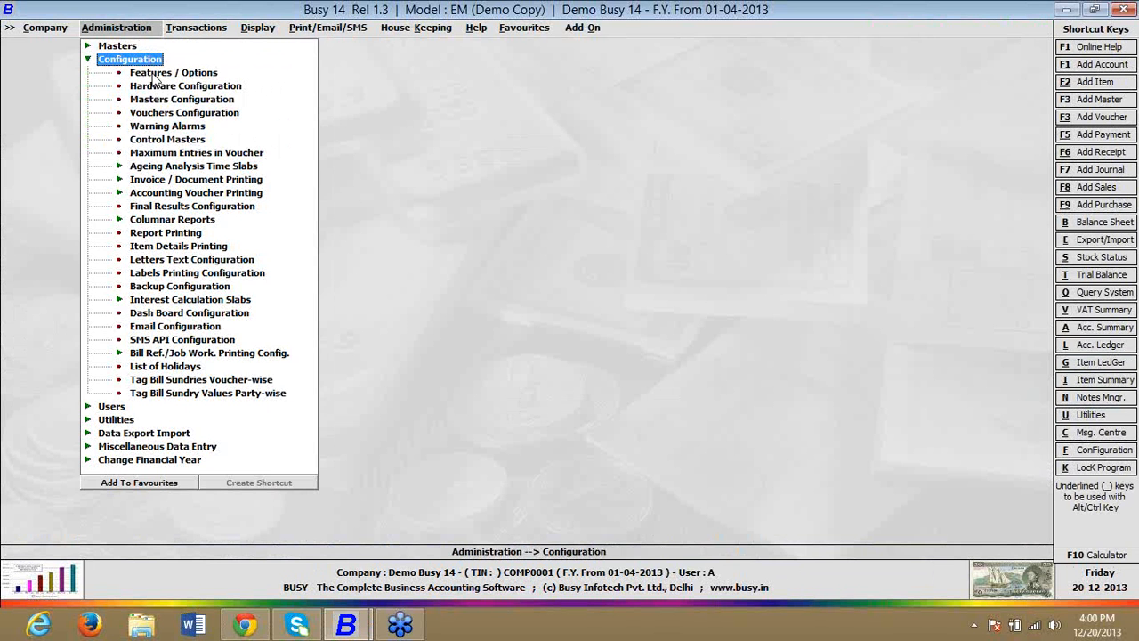
pyautogui.click(156, 72)
pyautogui.click(107, 133)
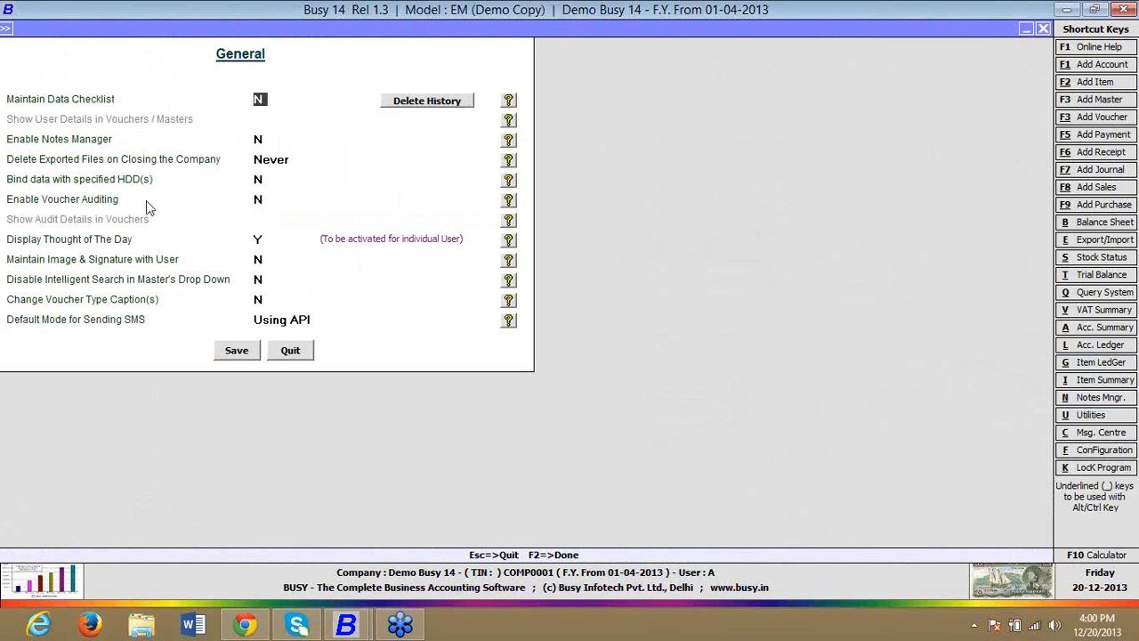
pyautogui.click(259, 299)
pyautogui.press('y')
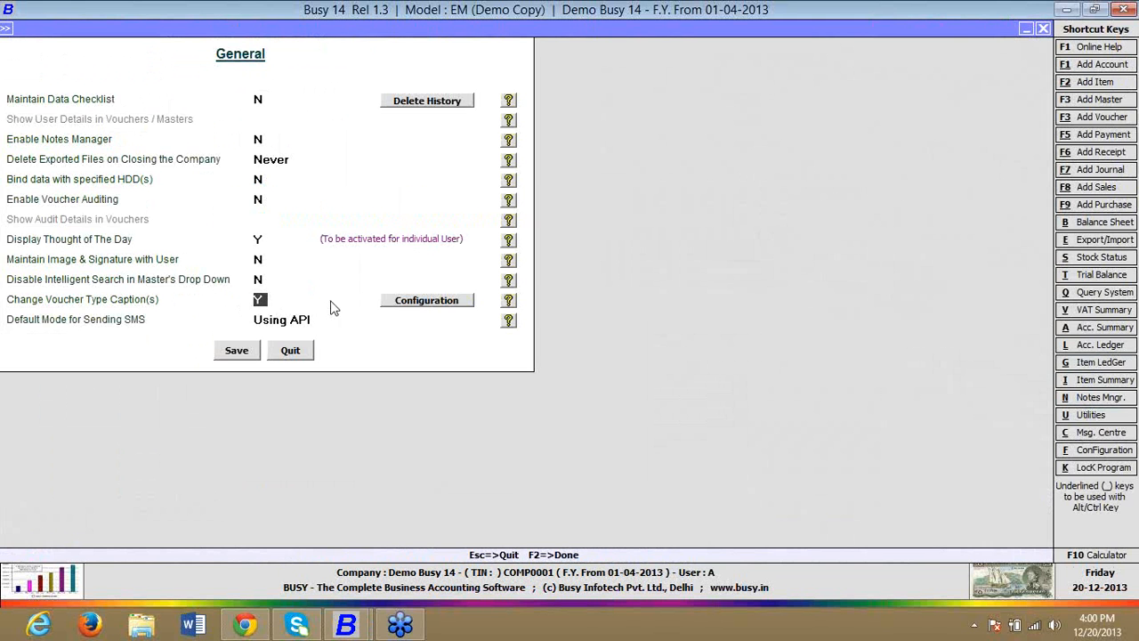
pyautogui.click(427, 304)
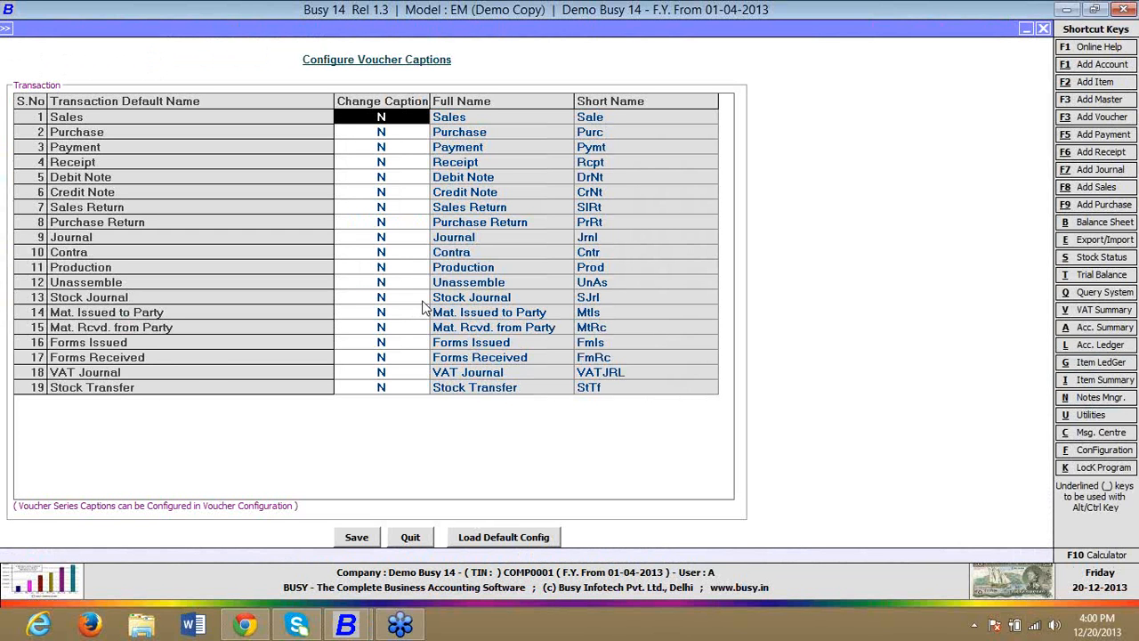
# Step: Change the Sales voucher caption to AMC for both full name and short name, and save the captions and General settings
pyautogui.press('y')
pyautogui.press('Return')
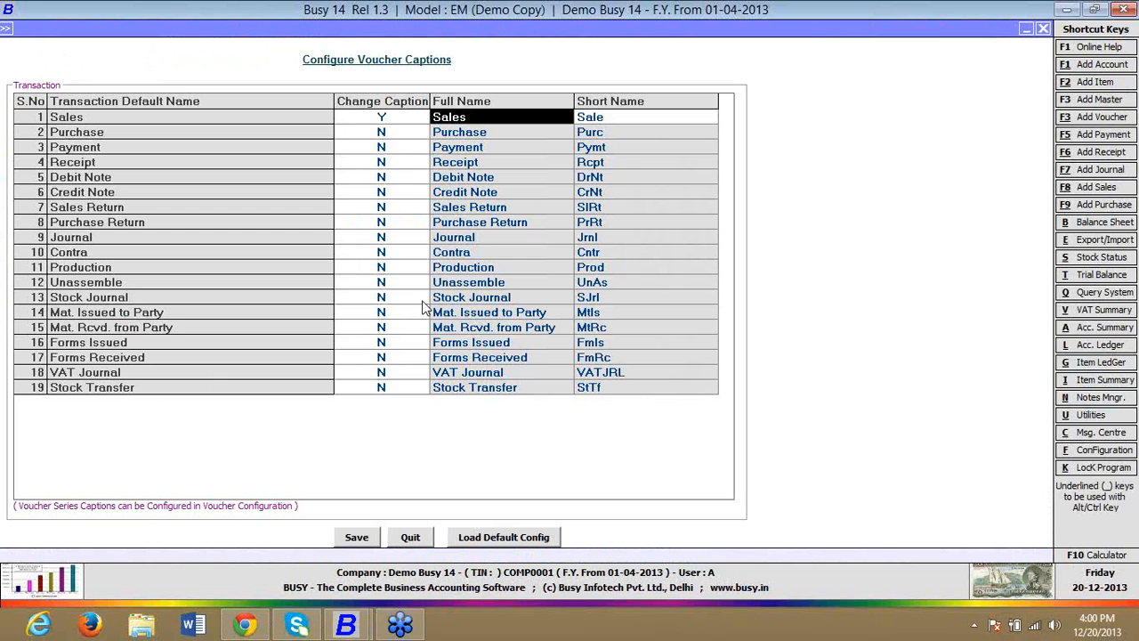
pyautogui.write('amc')
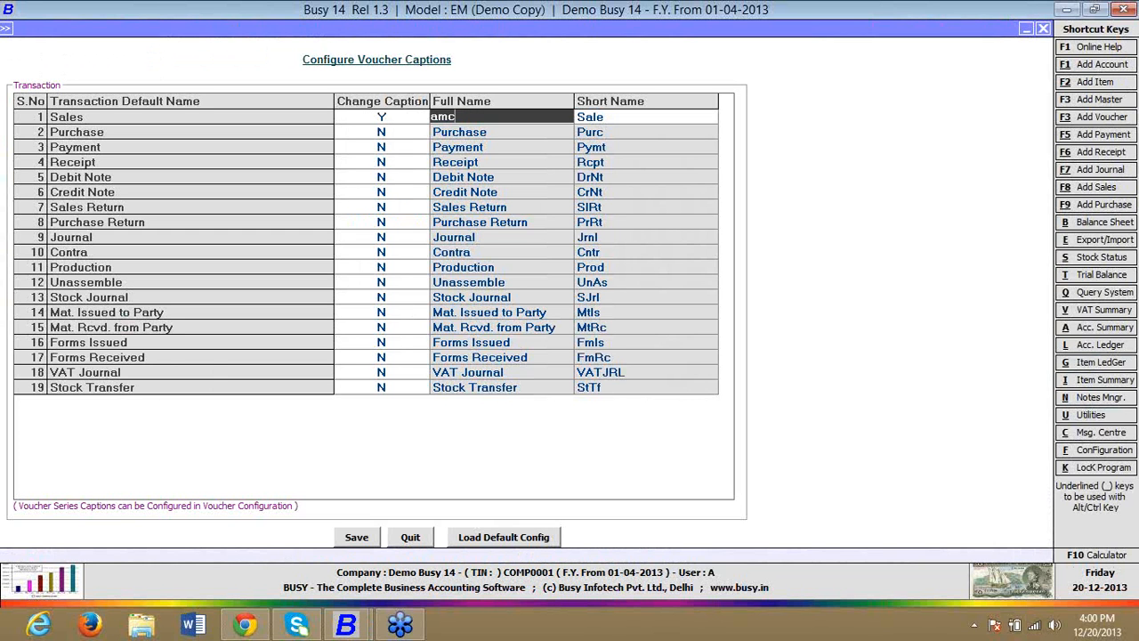
pyautogui.press('BackSpace')
pyautogui.press('BackSpace')
pyautogui.press('BackSpace')
pyautogui.write('AMC')
pyautogui.press('Return')
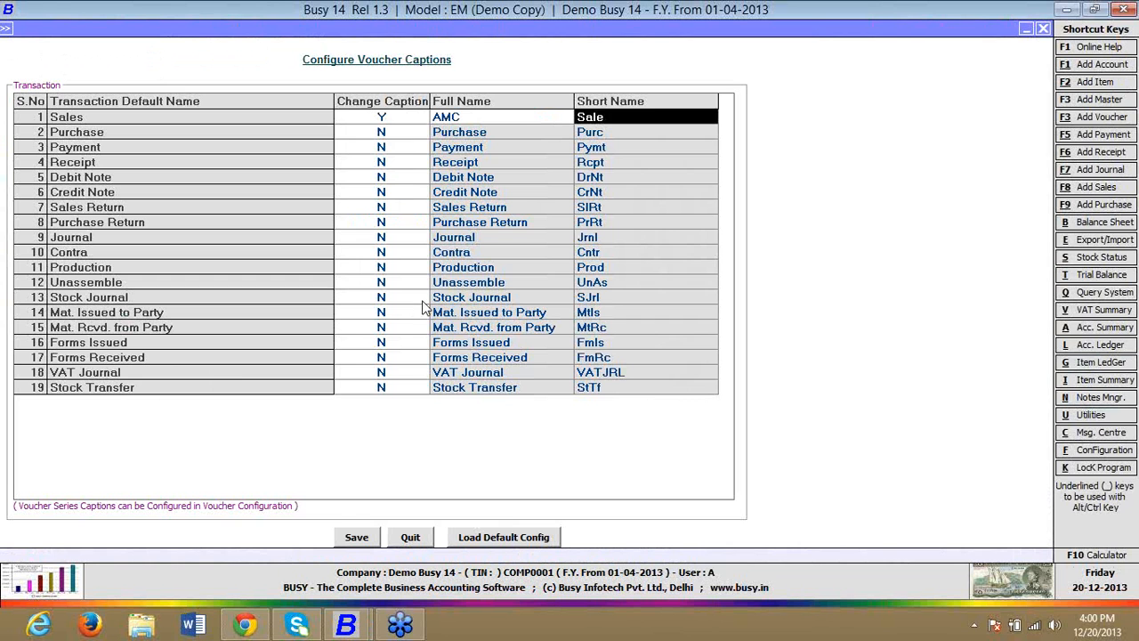
pyautogui.write('aMC')
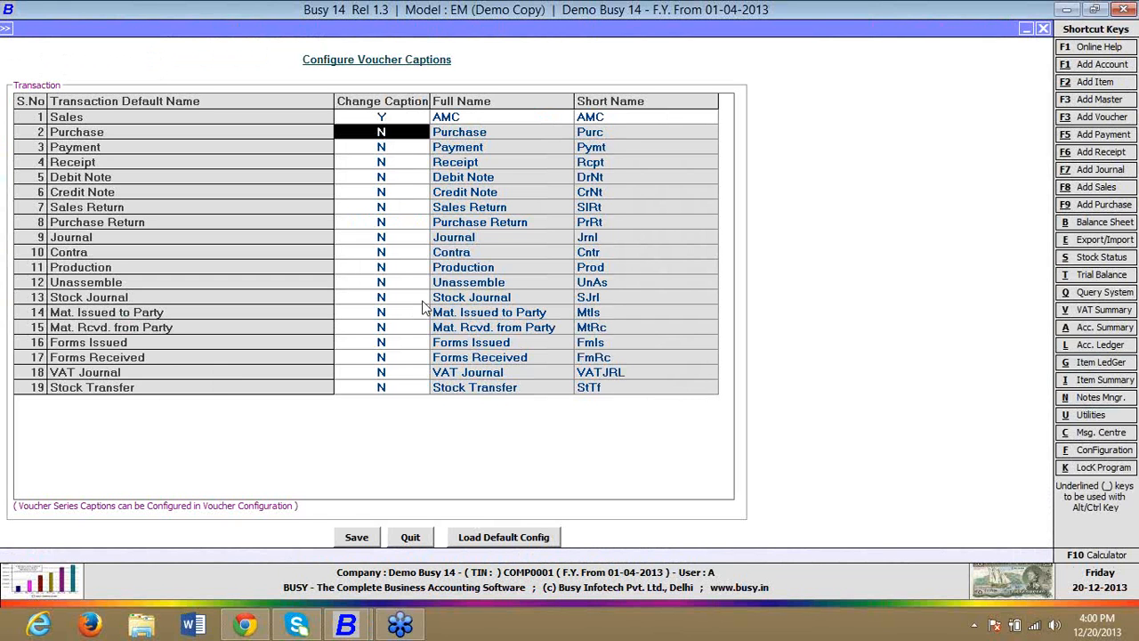
pyautogui.click(355, 537)
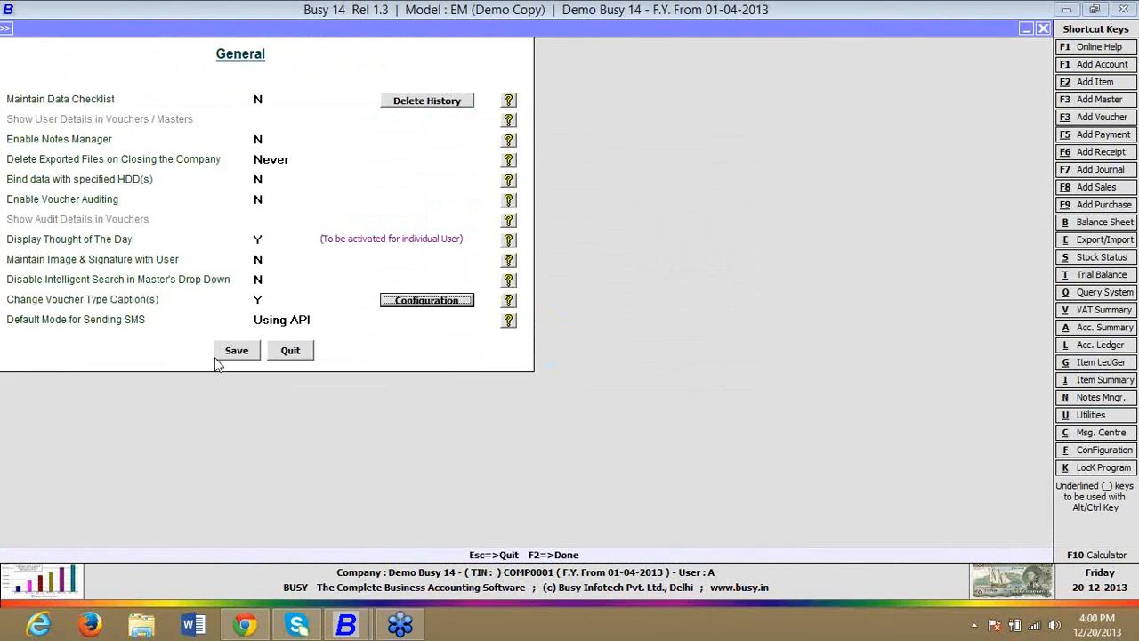
pyautogui.click(231, 353)
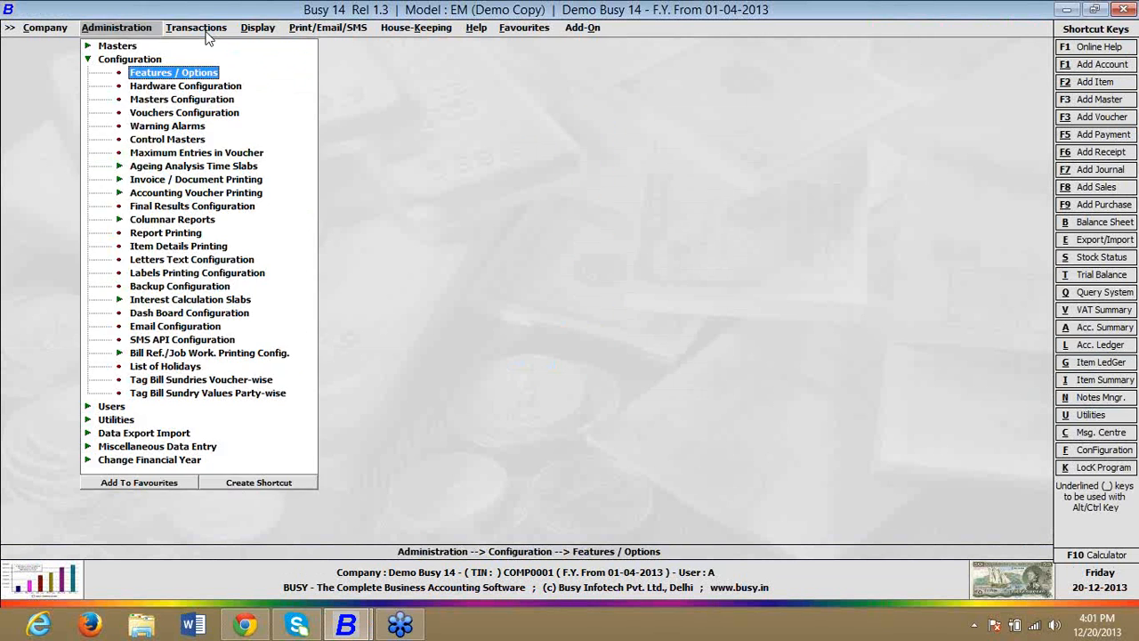
# Step: Open a new AMC voucher to check the renamed sales entry screen
pyautogui.click(204, 32)
pyautogui.click(195, 58)
pyautogui.click(201, 47)
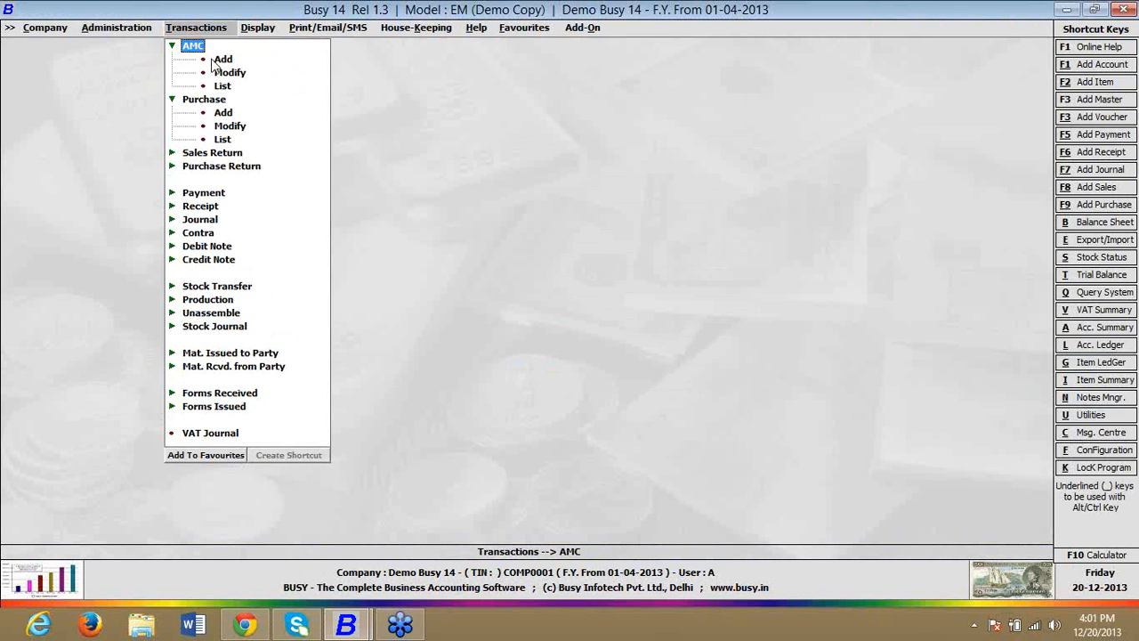
pyautogui.click(219, 60)
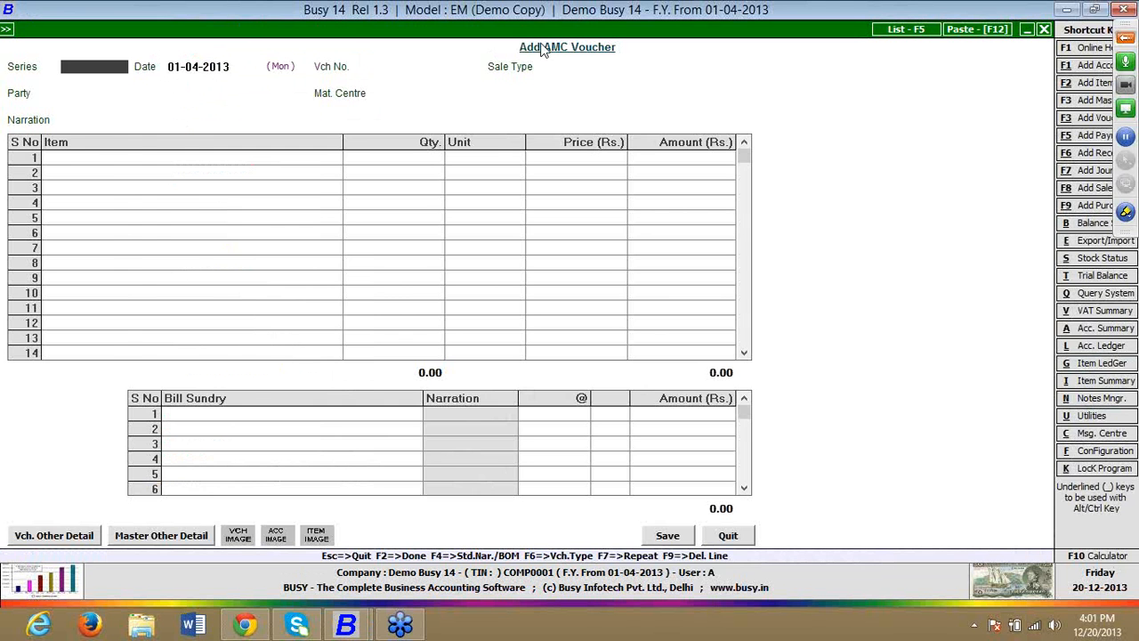
# Step: Reopen the voucher caption configuration in the General features and inspect the full and short names of the Sales row
pyautogui.hotkey('alt', 'f')
pyautogui.press('Return')
pyautogui.press('Down')
pyautogui.press('Down')
pyautogui.press('Up')
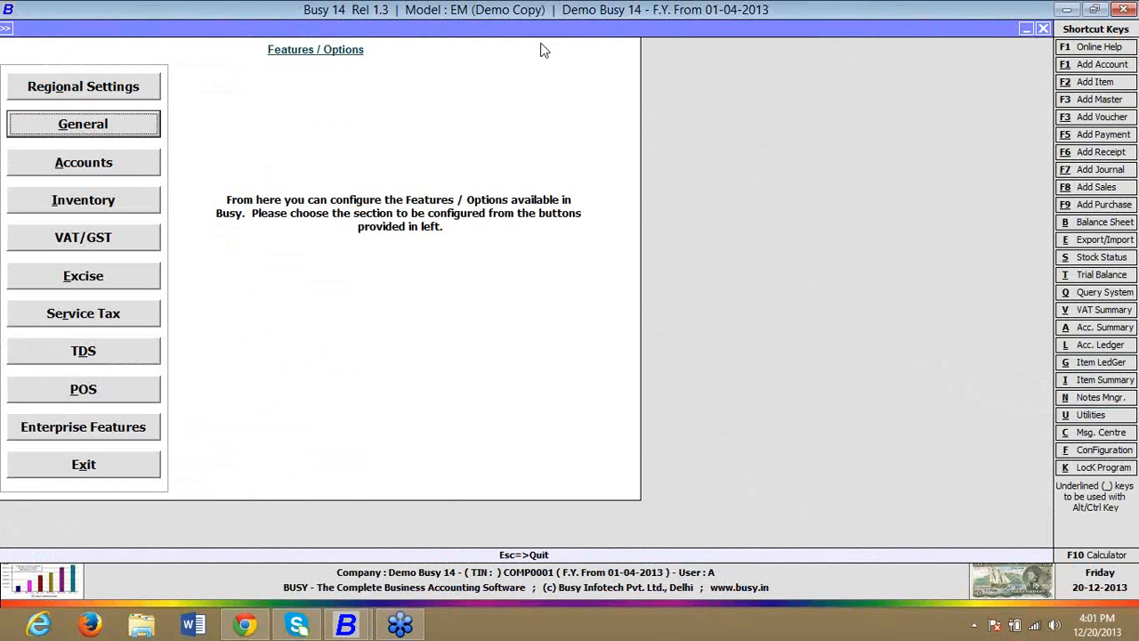
pyautogui.press('Return')
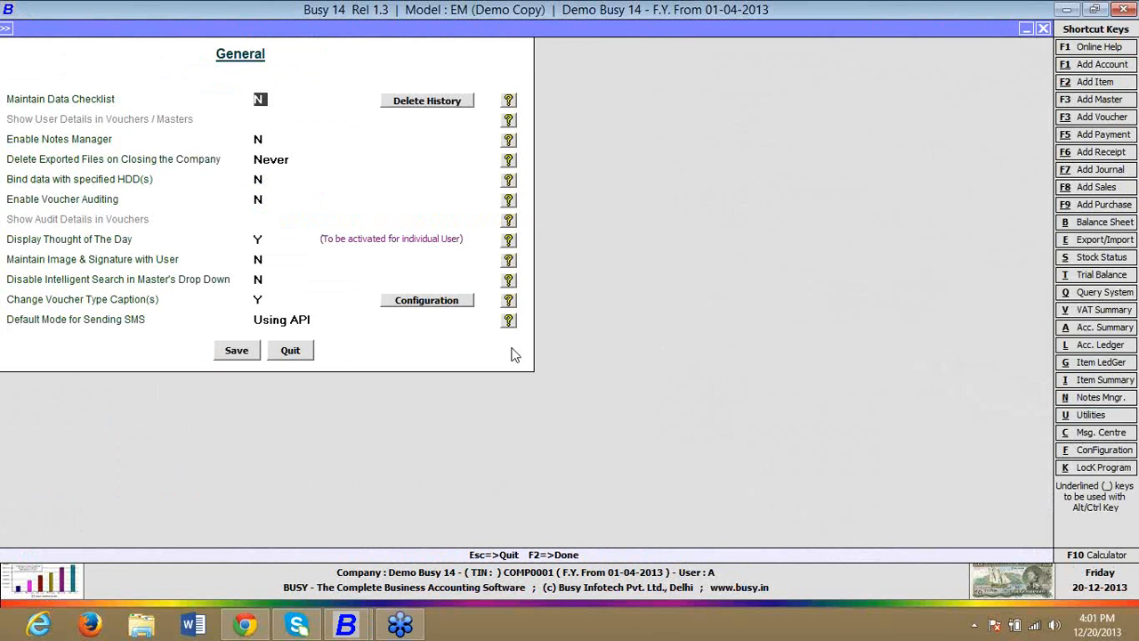
pyautogui.click(464, 305)
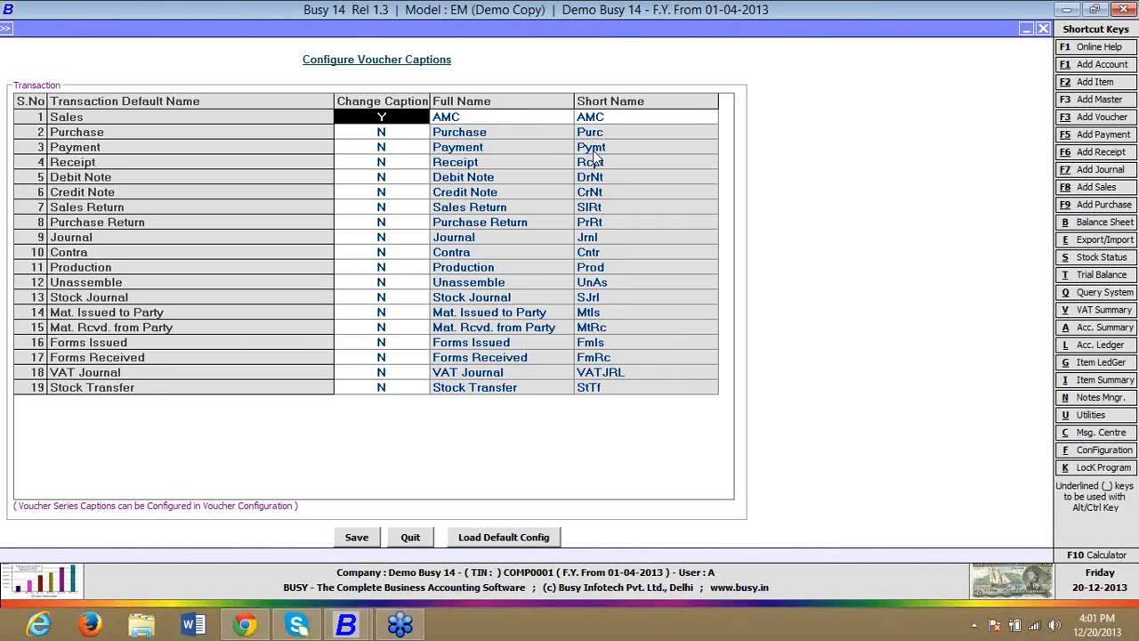
pyautogui.click(604, 120)
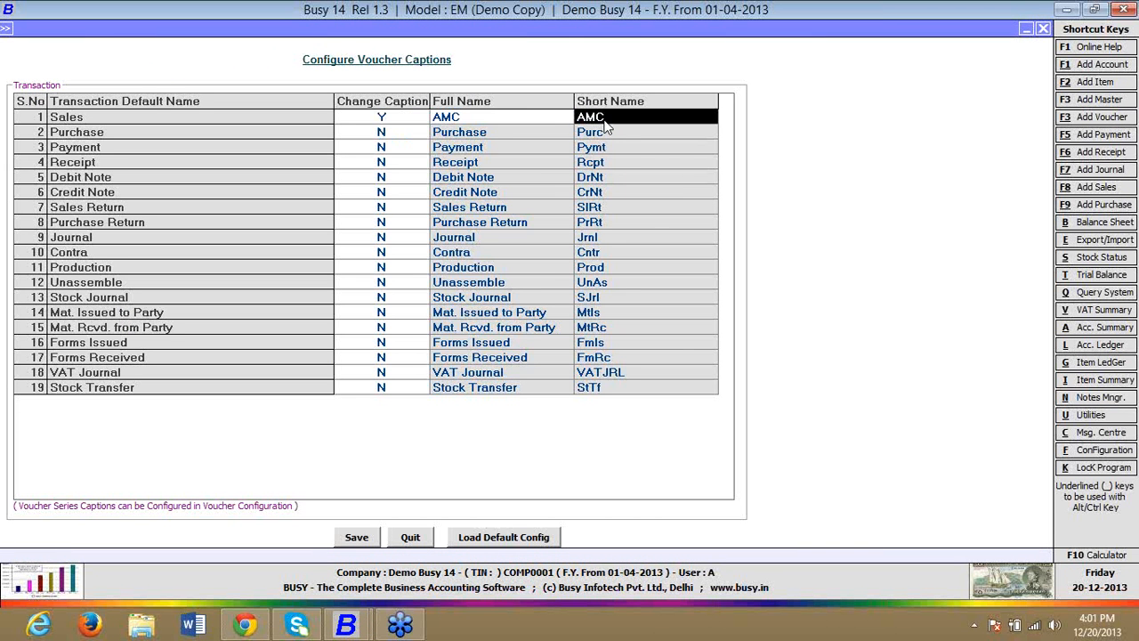
pyautogui.click(550, 121)
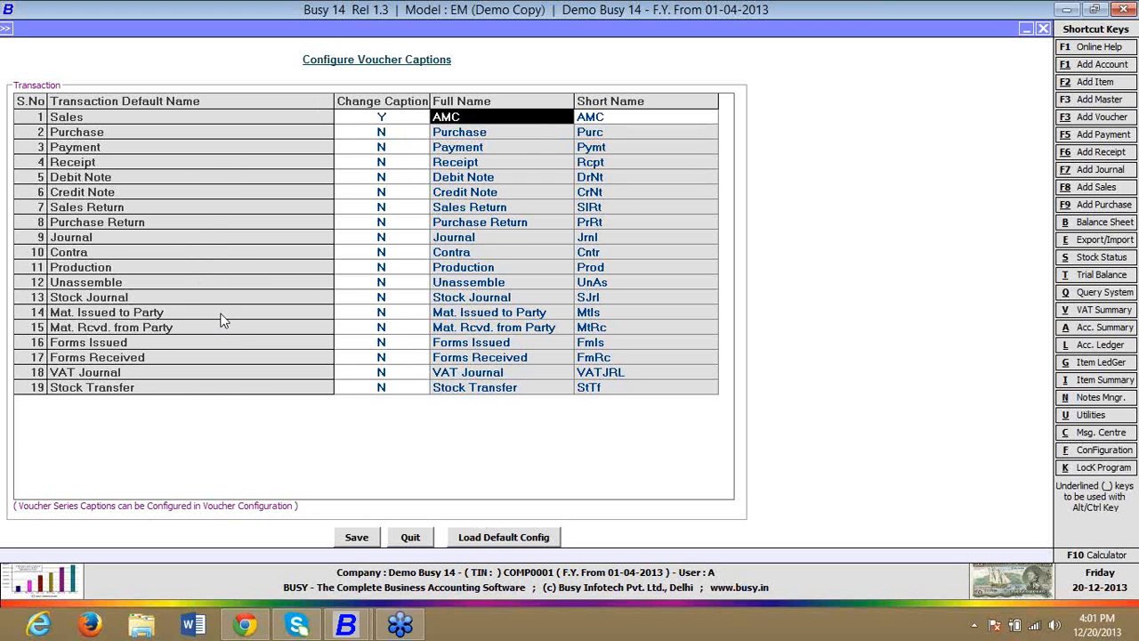
# Step: Leave the voucher caption list and open the voucher configuration of the Main series under Sales
pyautogui.press('Escape')
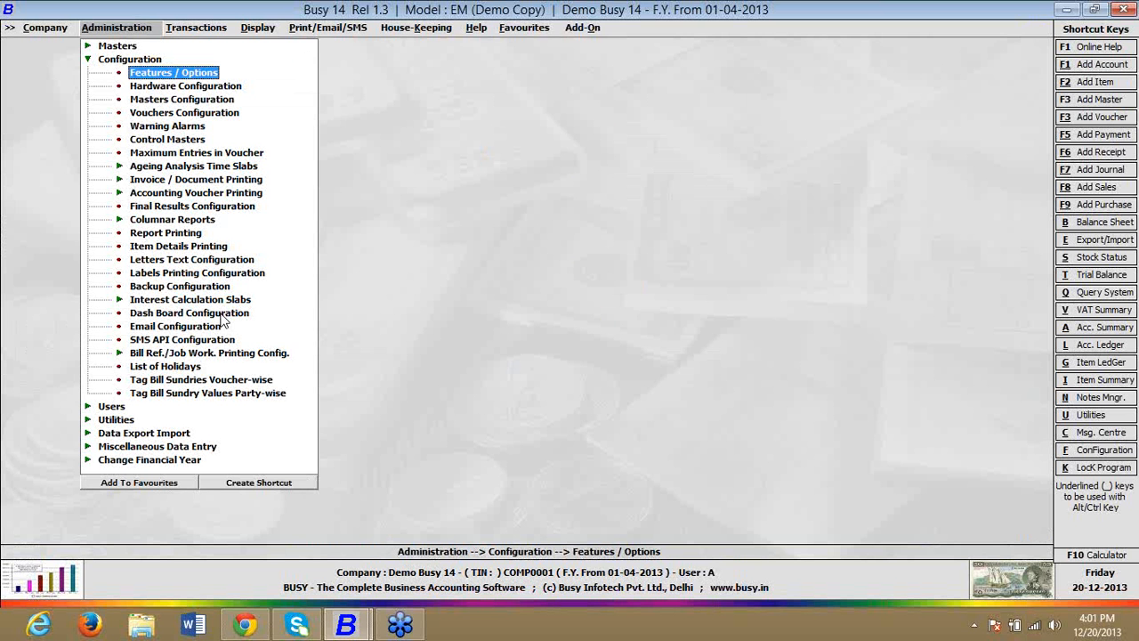
pyautogui.press('Return')
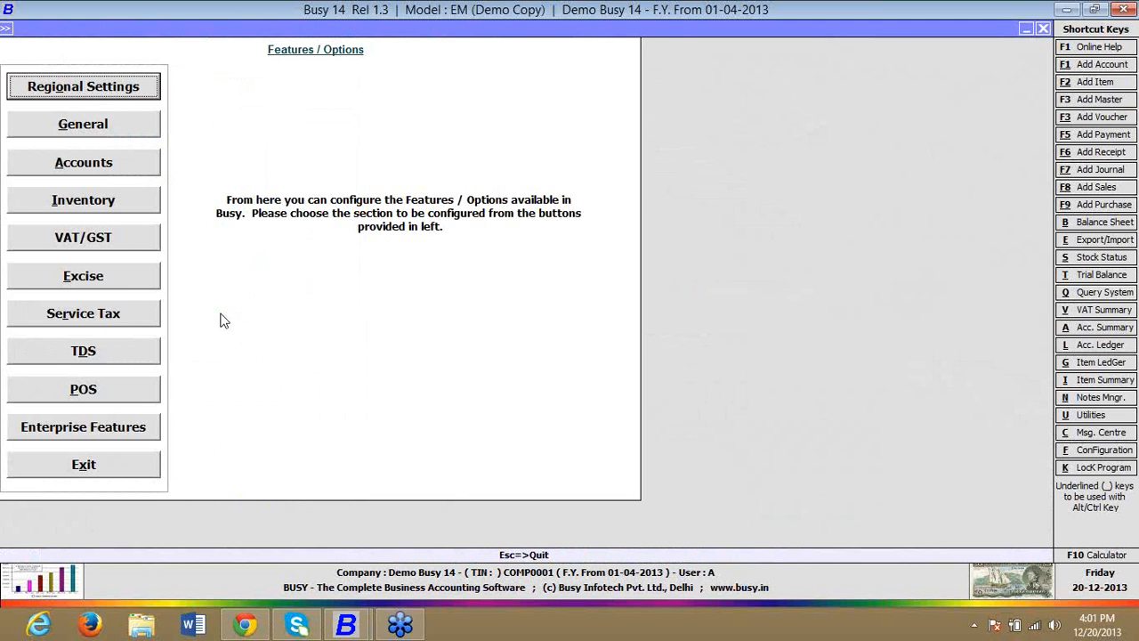
pyautogui.press('Escape')
pyautogui.press('Down')
pyautogui.press('Down')
pyautogui.press('Down')
pyautogui.press('Return')
pyautogui.press('Down')
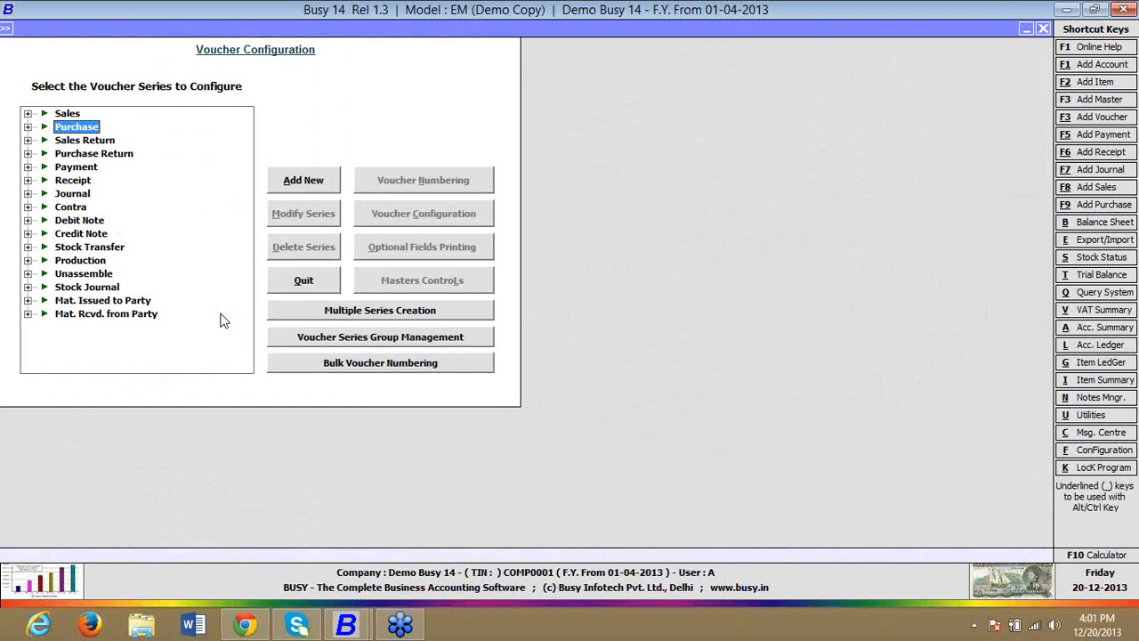
pyautogui.press('Up')
pyautogui.press('Right')
pyautogui.press('Down')
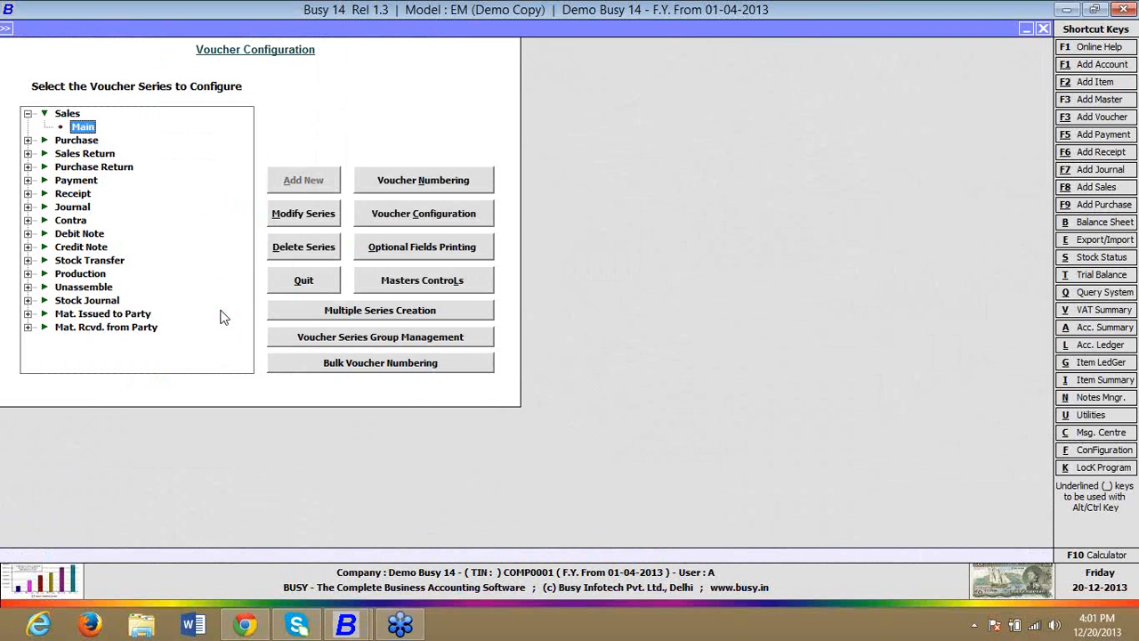
pyautogui.click(438, 217)
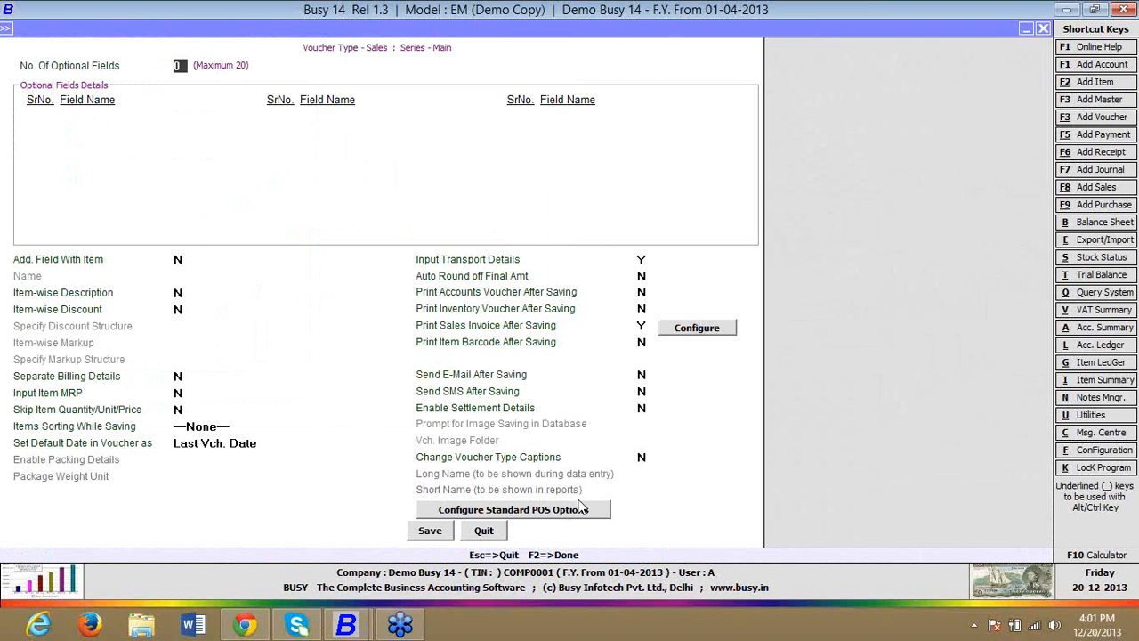
# Step: Set Change Voucher Type Captions to Y for the Main sales series, inspect its long name, and leave without saving
pyautogui.click(642, 457)
pyautogui.press('y')
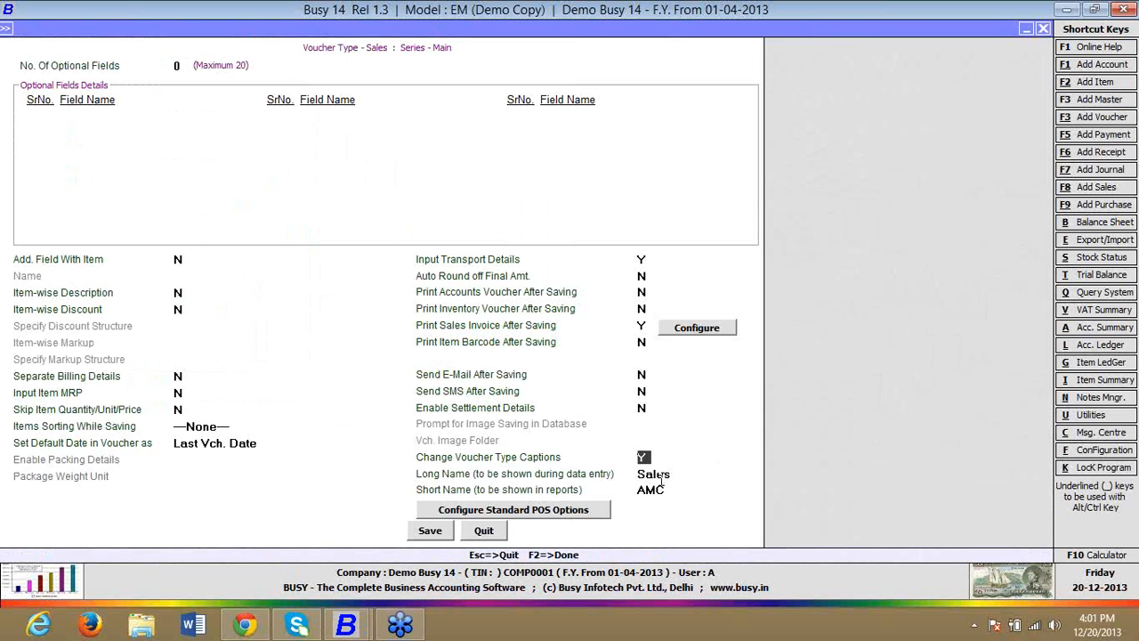
pyautogui.click(674, 475)
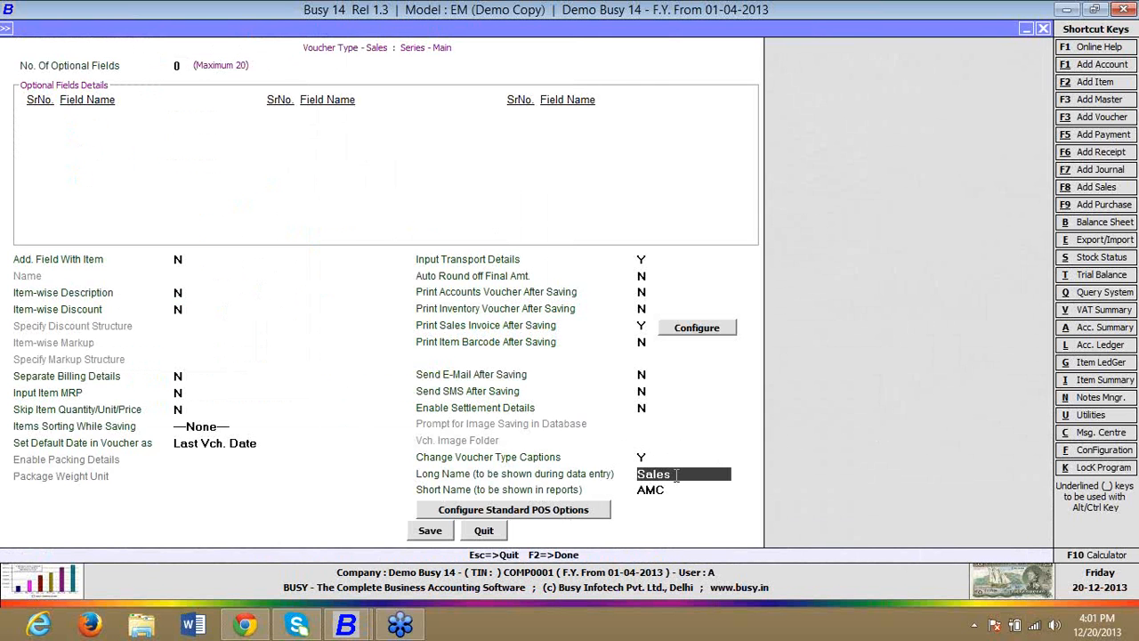
pyautogui.moveTo(676, 475); pyautogui.dragTo(586, 486)
pyautogui.press('Escape')
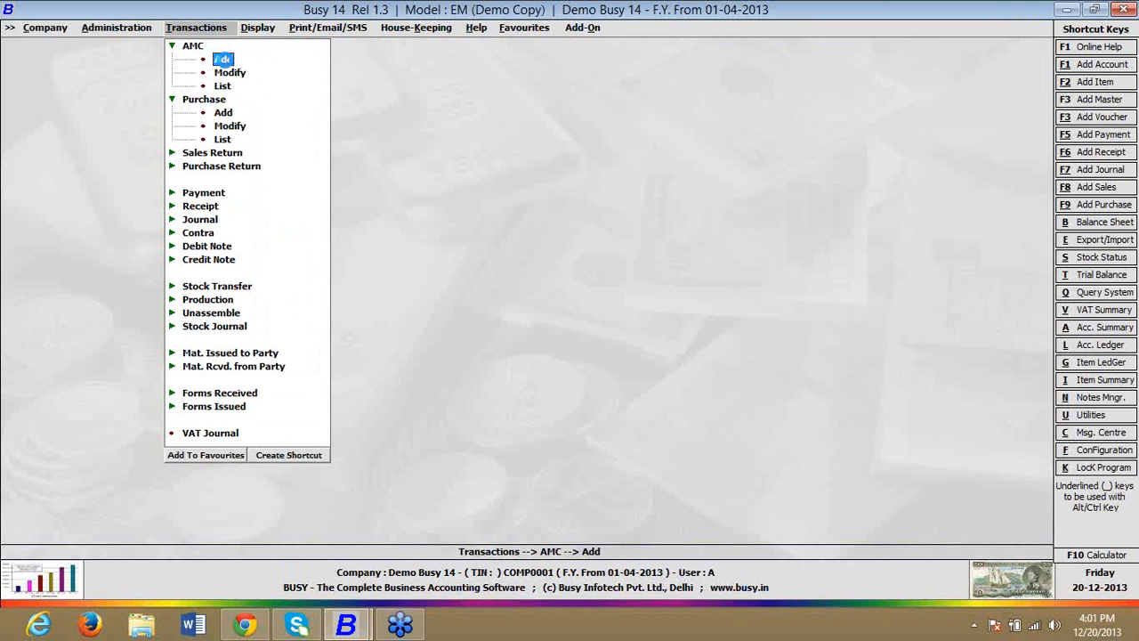
# Step: In the AMC voucher's caption configuration, enable Set Font for the Party field and choose Calibri, size 8
pyautogui.click(223, 56)
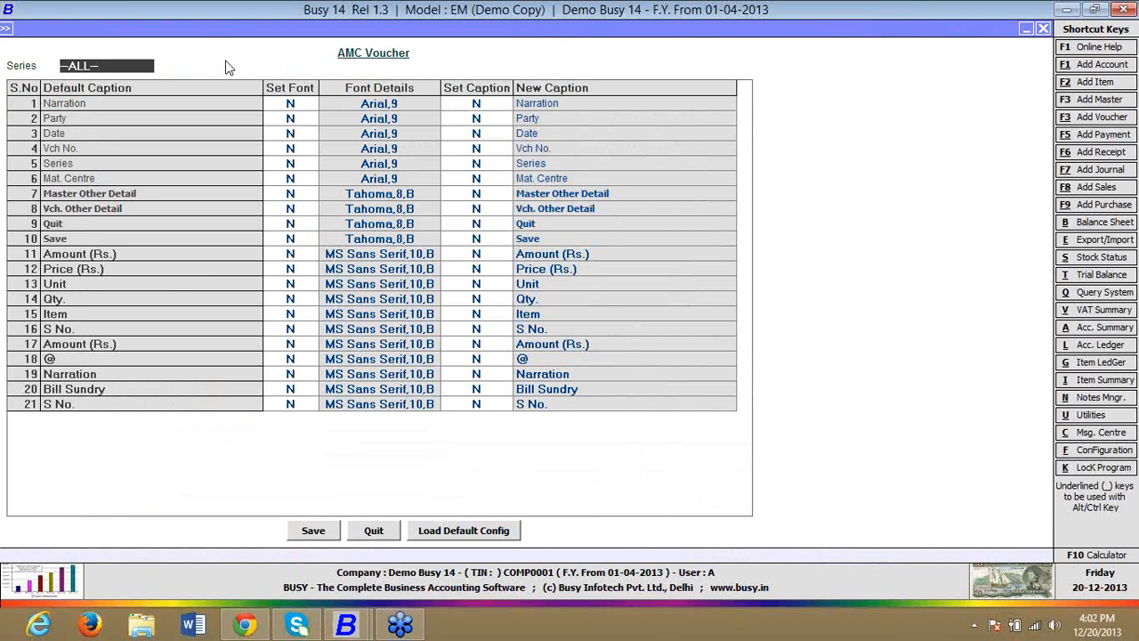
pyautogui.click(308, 107)
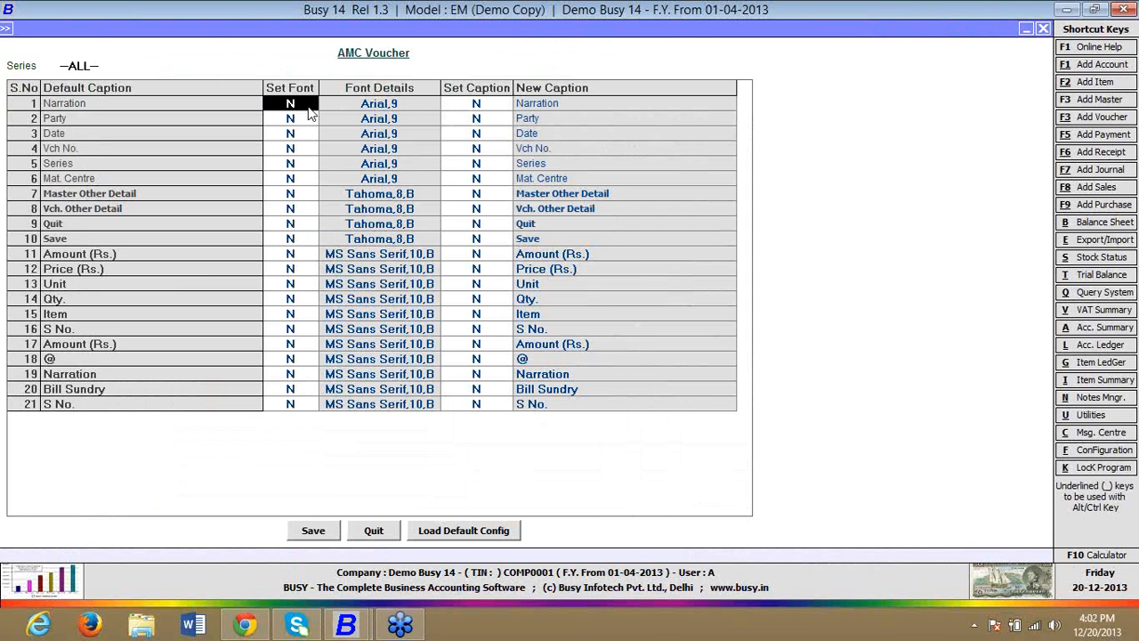
pyautogui.press('Down')
pyautogui.write('Y')
pyautogui.press('Return')
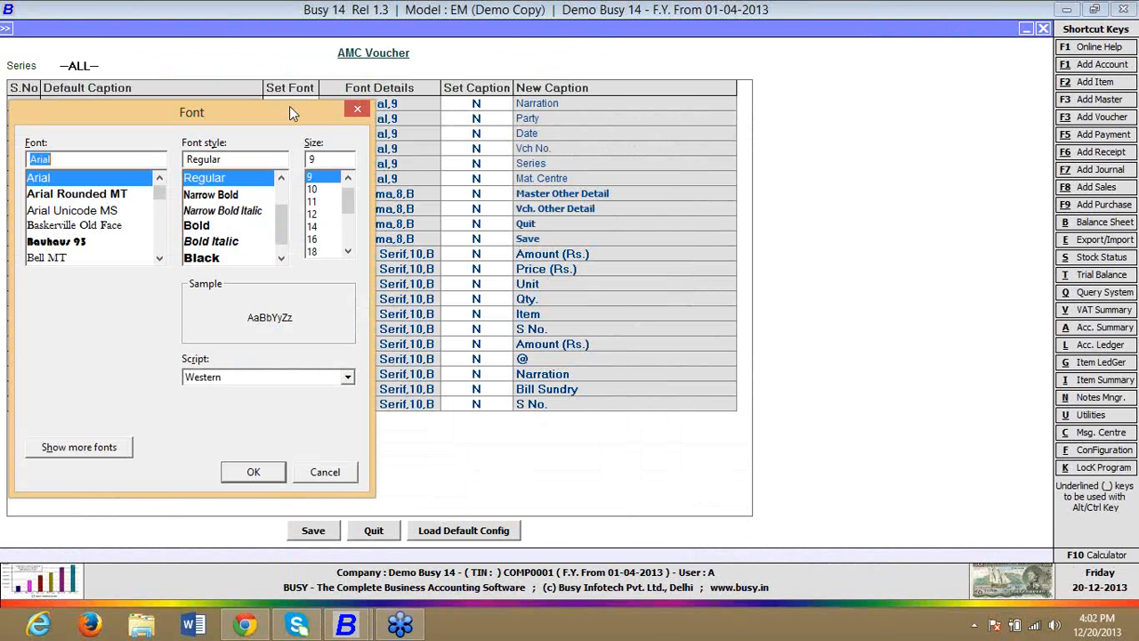
pyautogui.write('CAL')
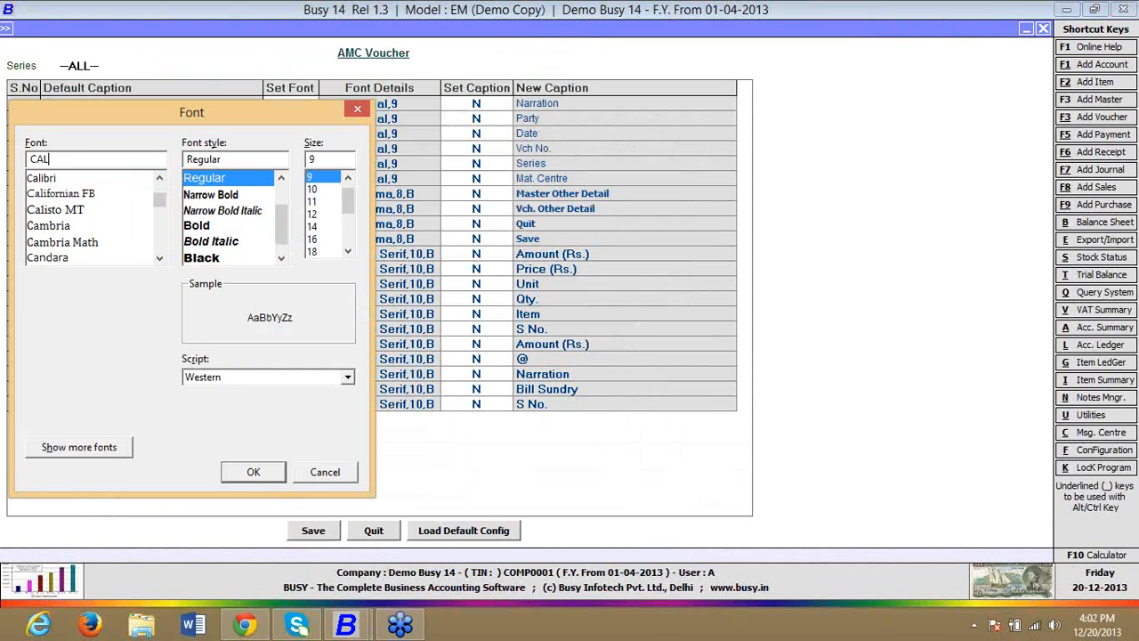
pyautogui.press('Down')
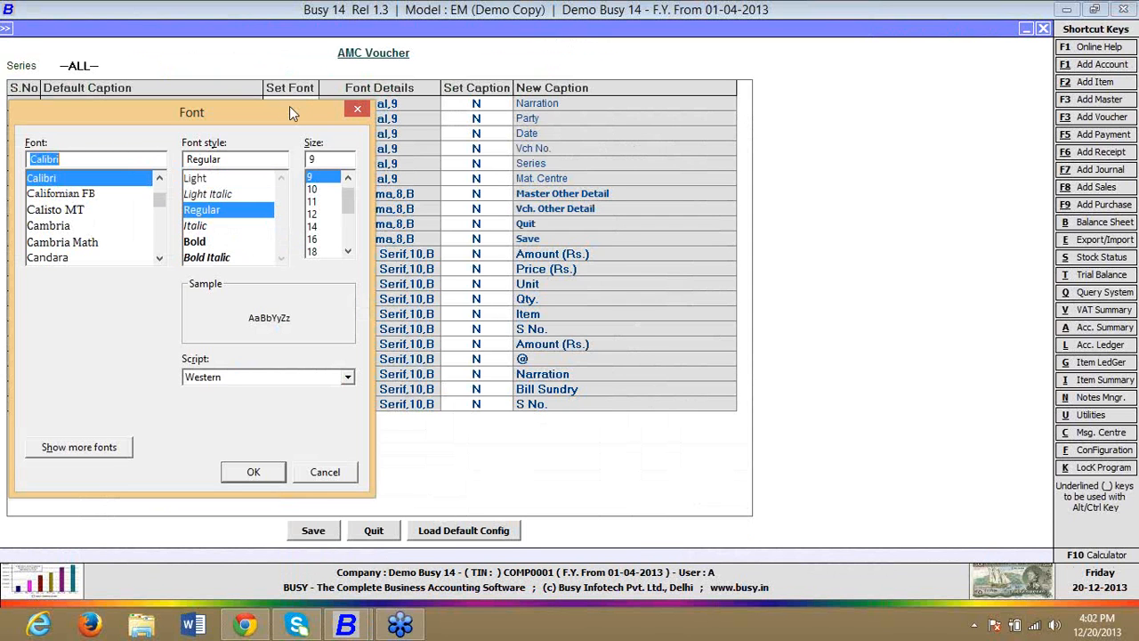
pyautogui.scroll(1, 345, 189)
pyautogui.click(325, 178)
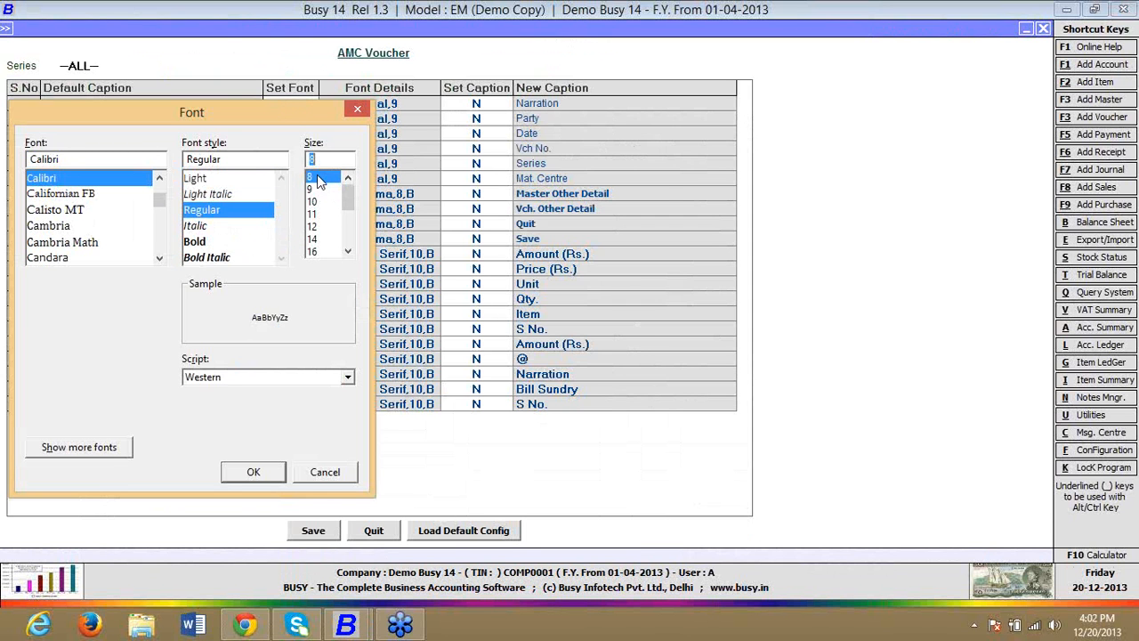
pyautogui.click(256, 478)
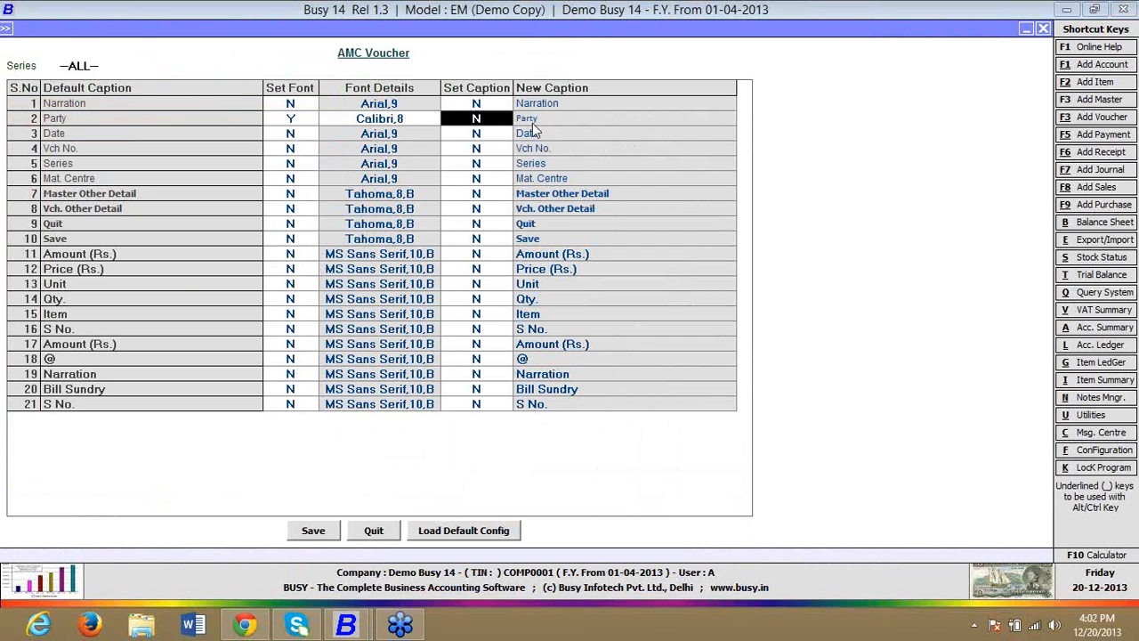
# Step: Enable Set Caption for the Party field, rename it to Client, and save the AMC voucher's configuration
pyautogui.press('Return')
pyautogui.click(476, 121)
pyautogui.write('Y')
pyautogui.press('Return')
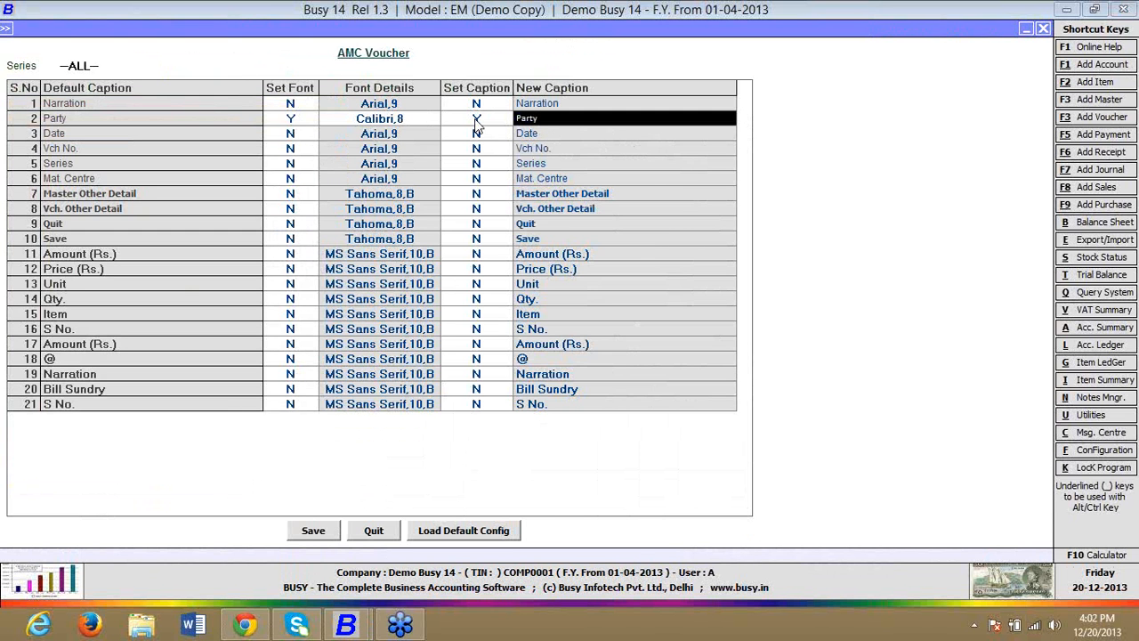
pyautogui.write('c')
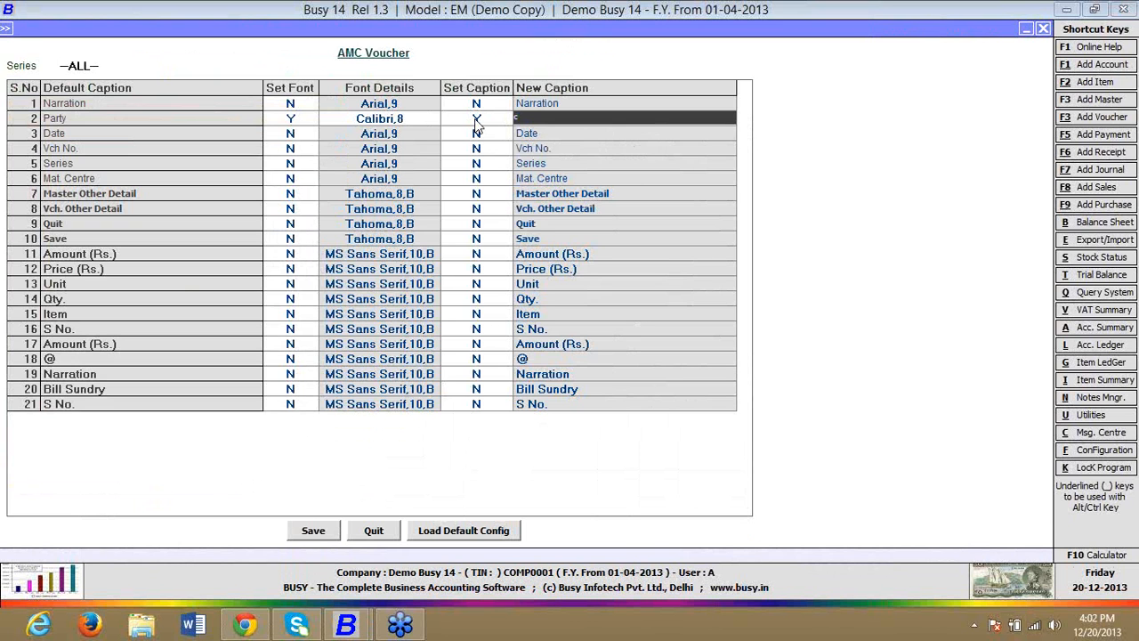
pyautogui.press('BackSpace')
pyautogui.write('client')
pyautogui.press('Return')
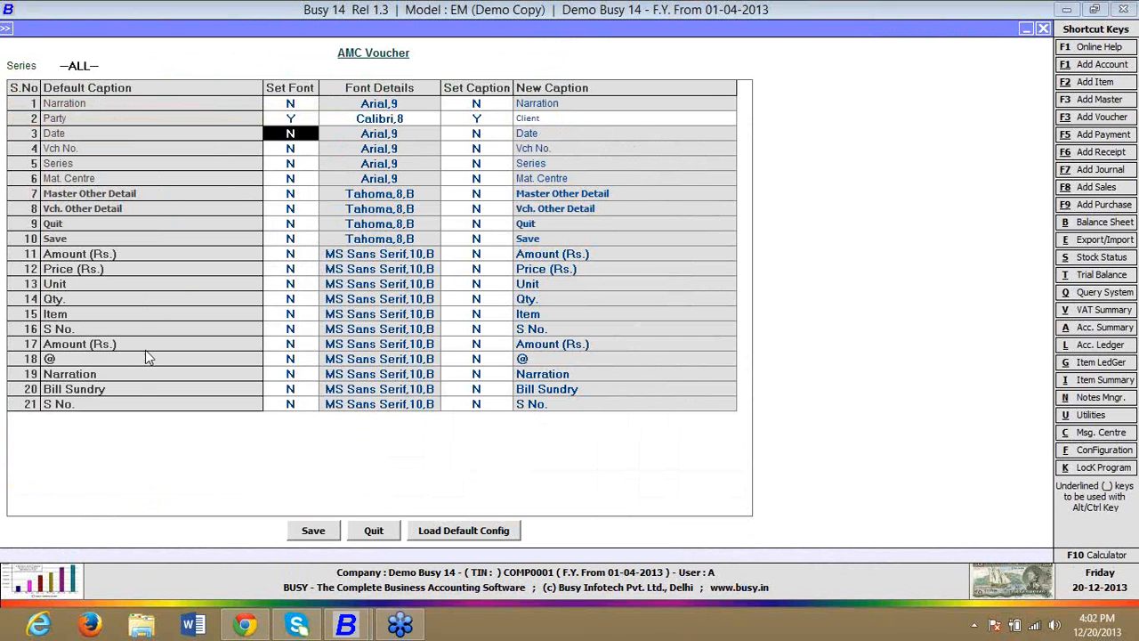
pyautogui.click(327, 532)
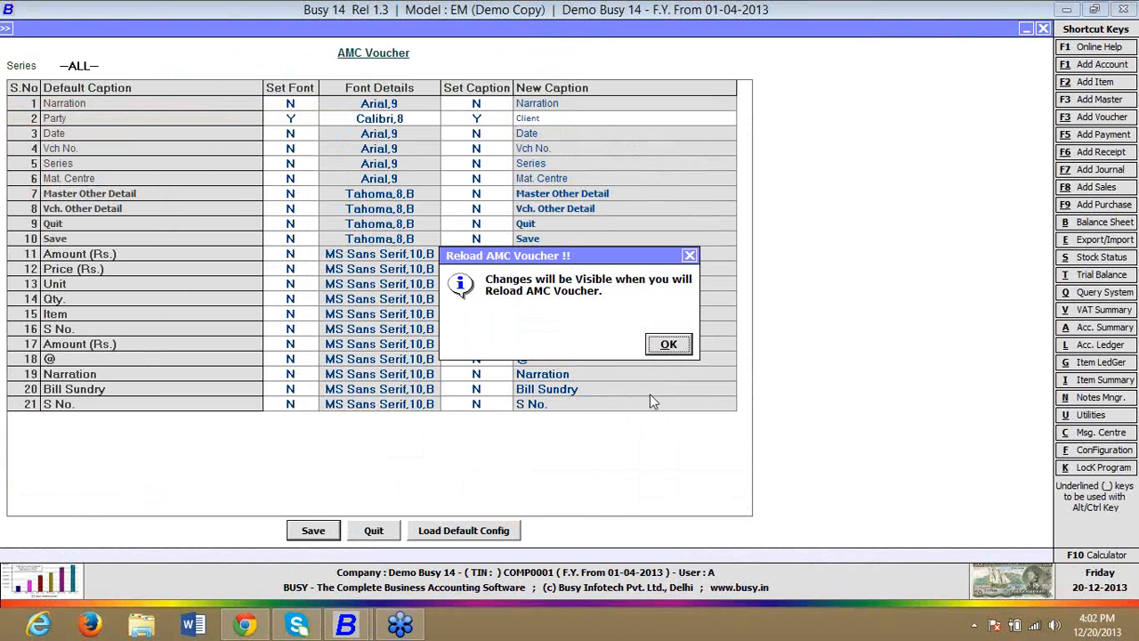
pyautogui.click(666, 347)
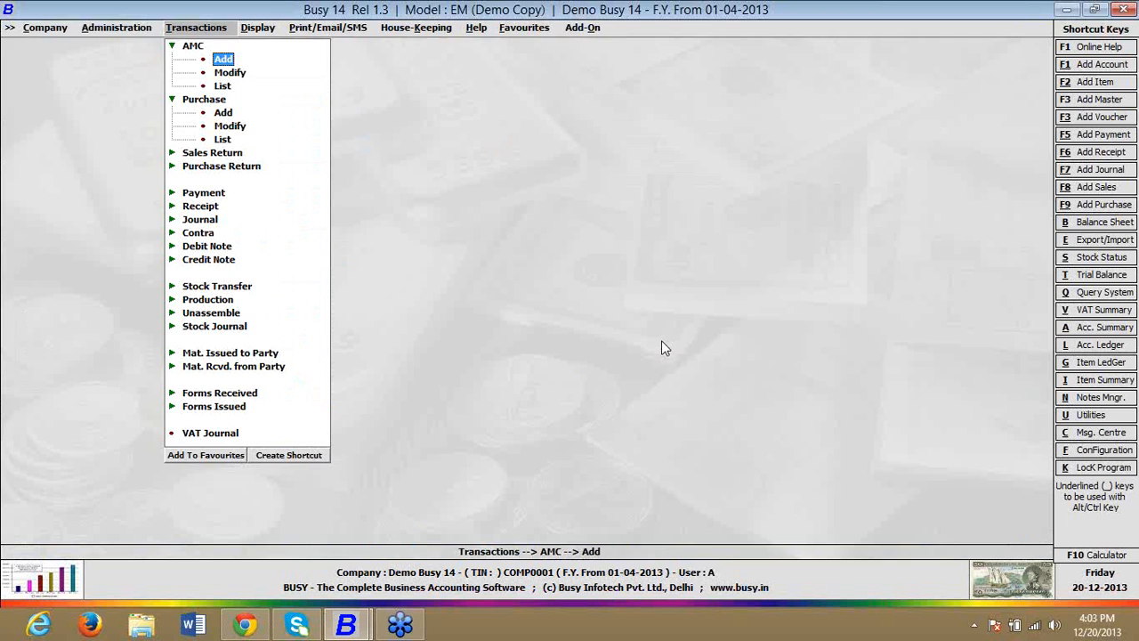
# Step: Reload a new AMC voucher to check the Client caption, and quit it
pyautogui.press('Return')
pyautogui.press('Return')
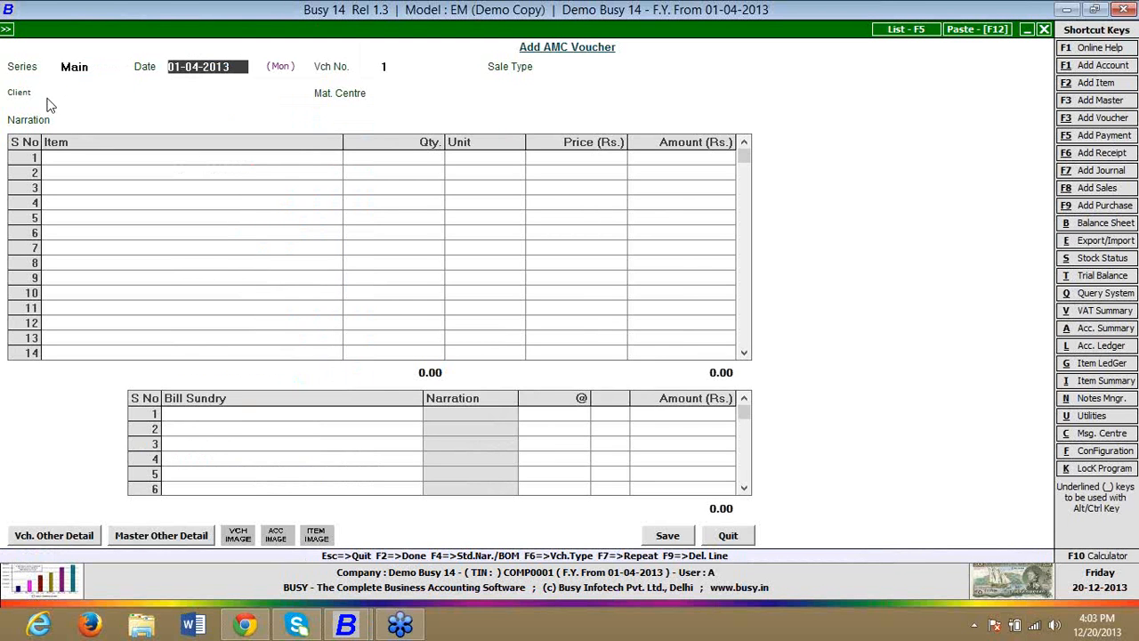
pyautogui.press('Escape')
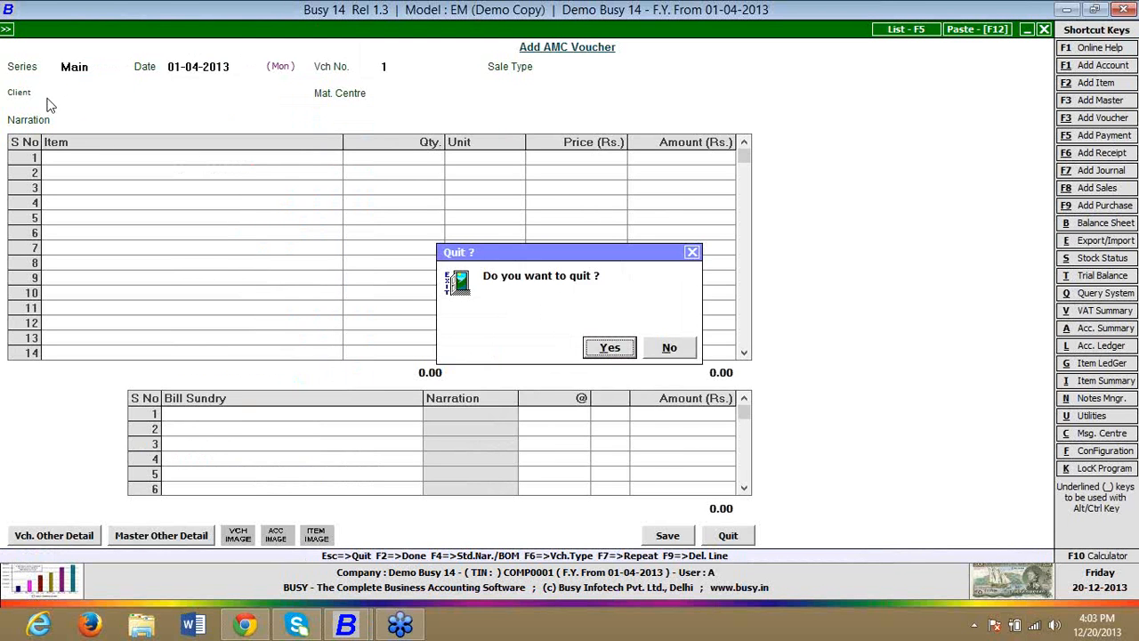
pyautogui.press('Return')
# Step: Open a new Account master and bring up its caption and font configuration
pyautogui.press('Up')
pyautogui.press('Return')
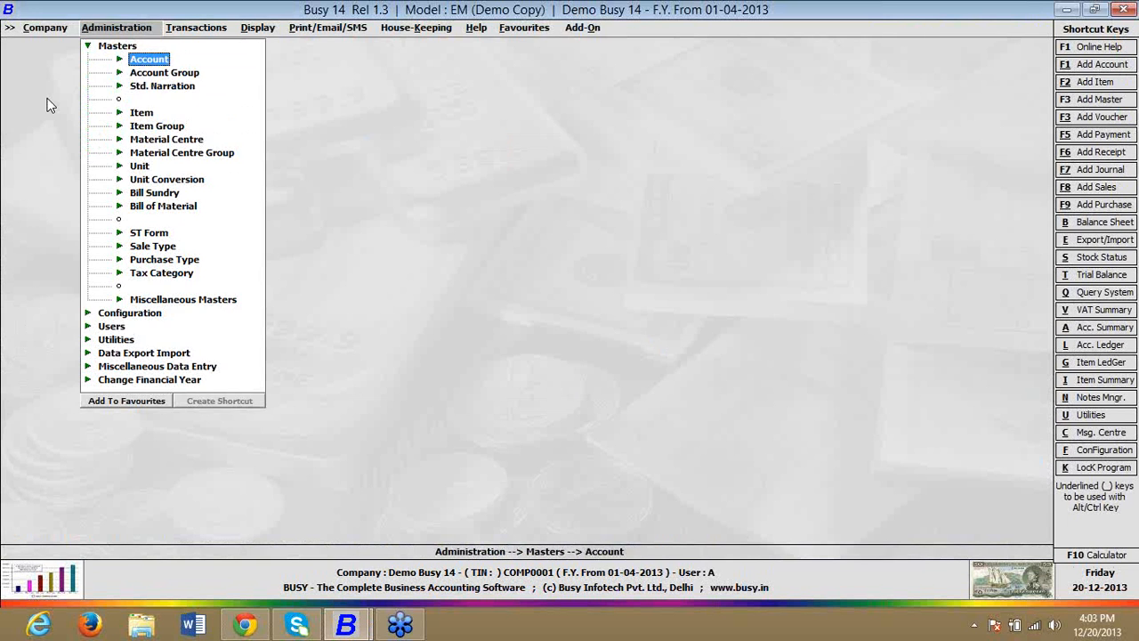
pyautogui.press('Return')
pyautogui.press('Return')
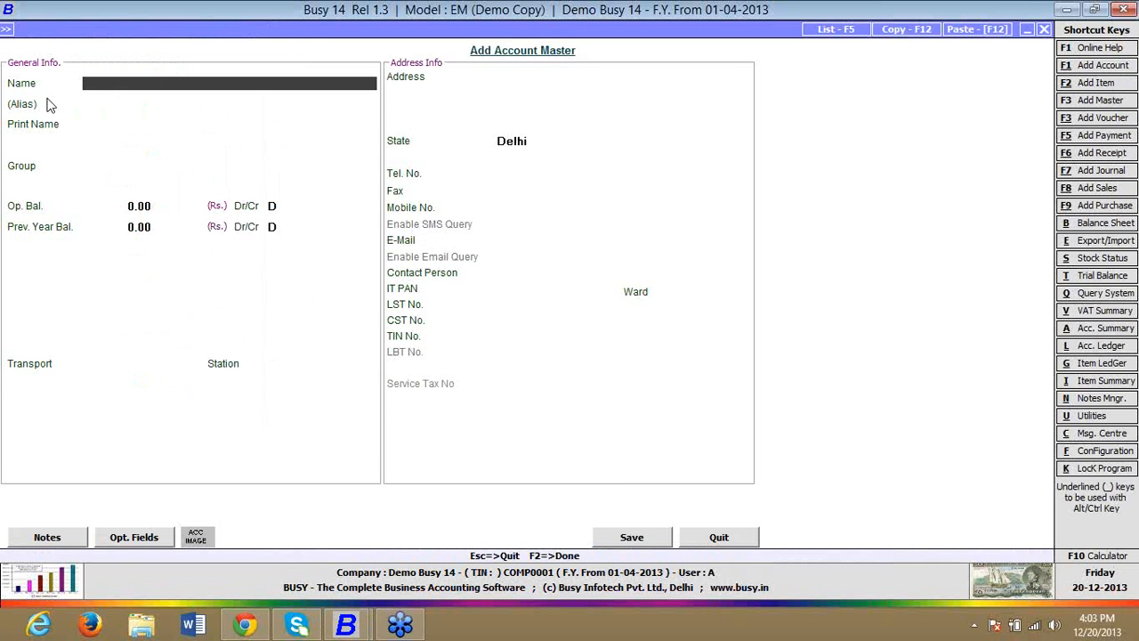
pyautogui.hotkey('ctrl', 'alt', 'c')
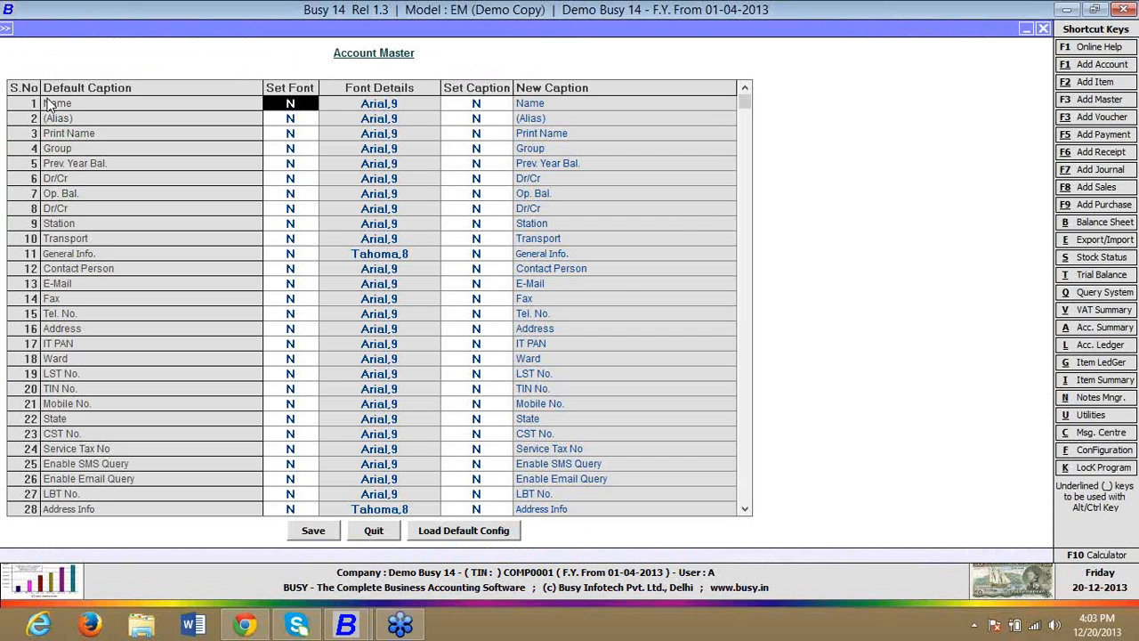
# Step: Turn on Set Font and Set Caption for the (Alias) field, keeping the Arial 9 font
pyautogui.press('Down')
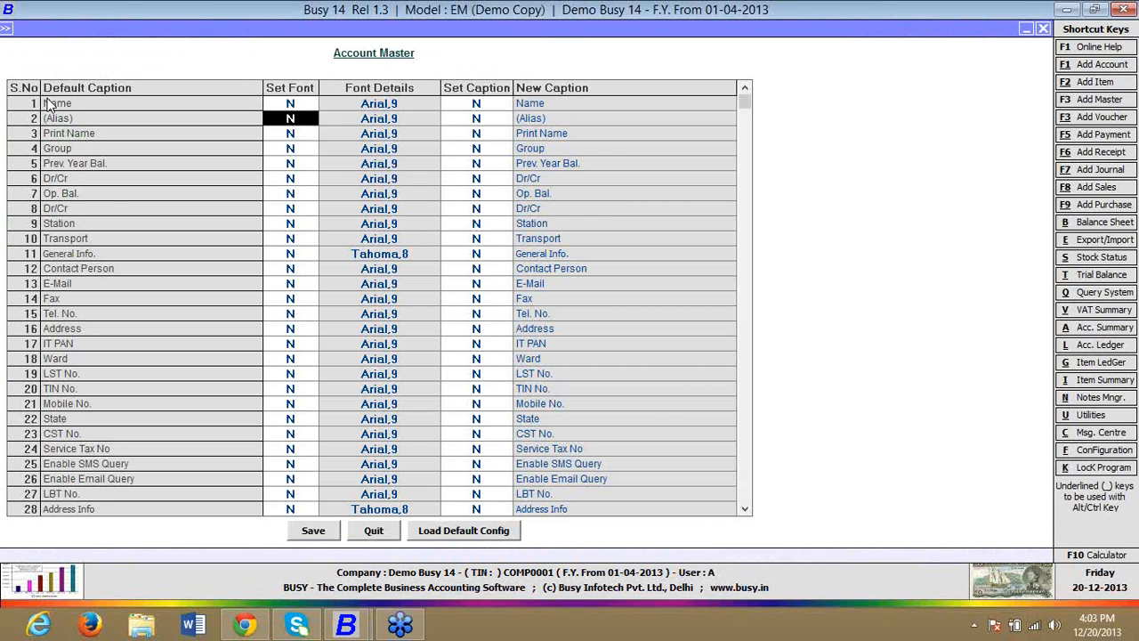
pyautogui.press('Return')
pyautogui.press('Return')
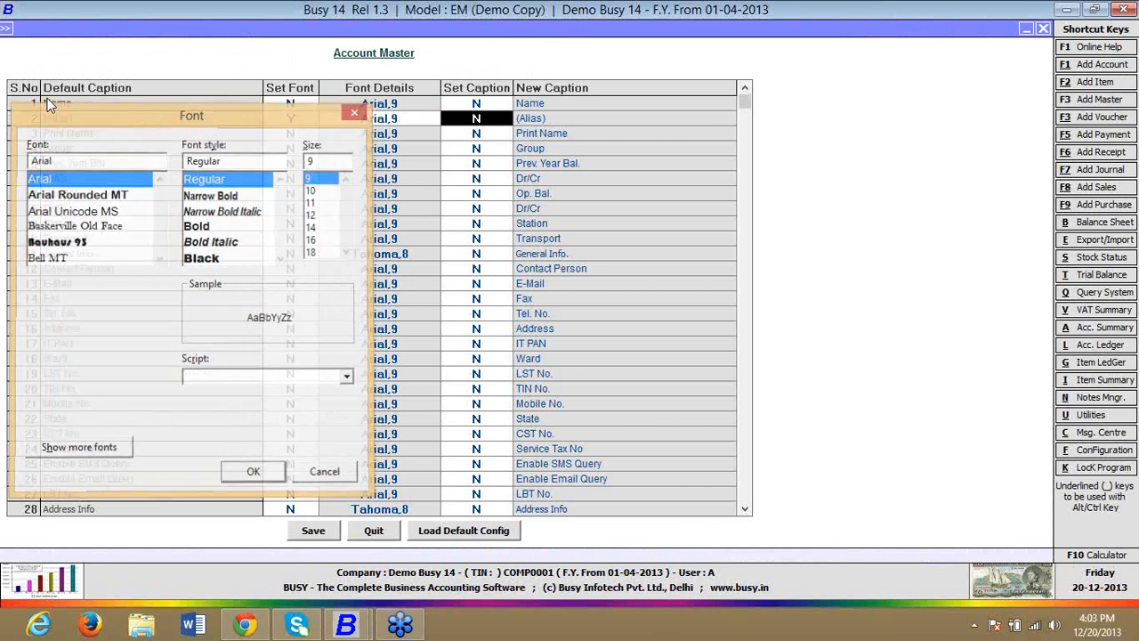
pyautogui.write('Y')
pyautogui.press('Return')
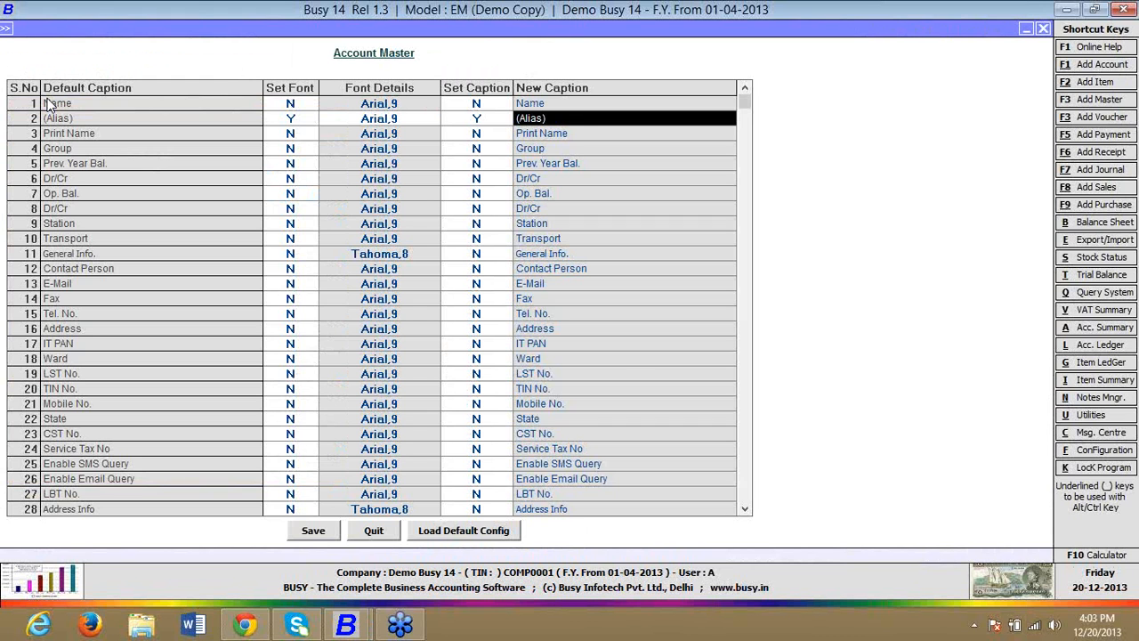
# Step: Change the (Alias) caption to ID No. and save the Account Master configuration
pyautogui.press('BackSpace')
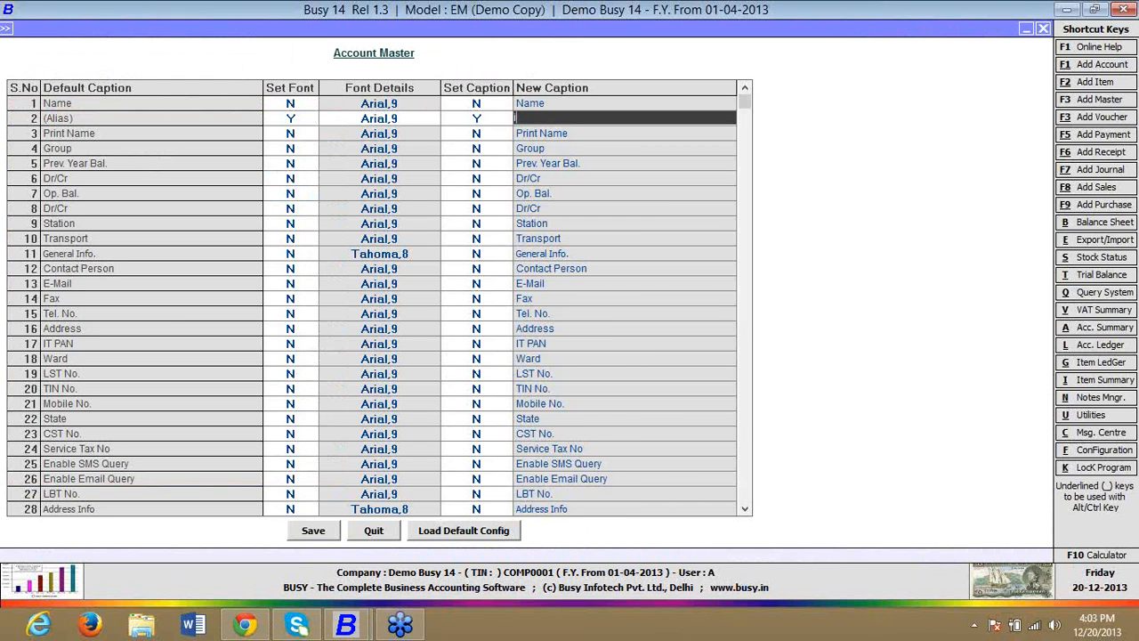
pyautogui.write('G')
pyautogui.press('BackSpace')
pyautogui.write('ID No.')
pyautogui.press('Return')
pyautogui.press('F2')
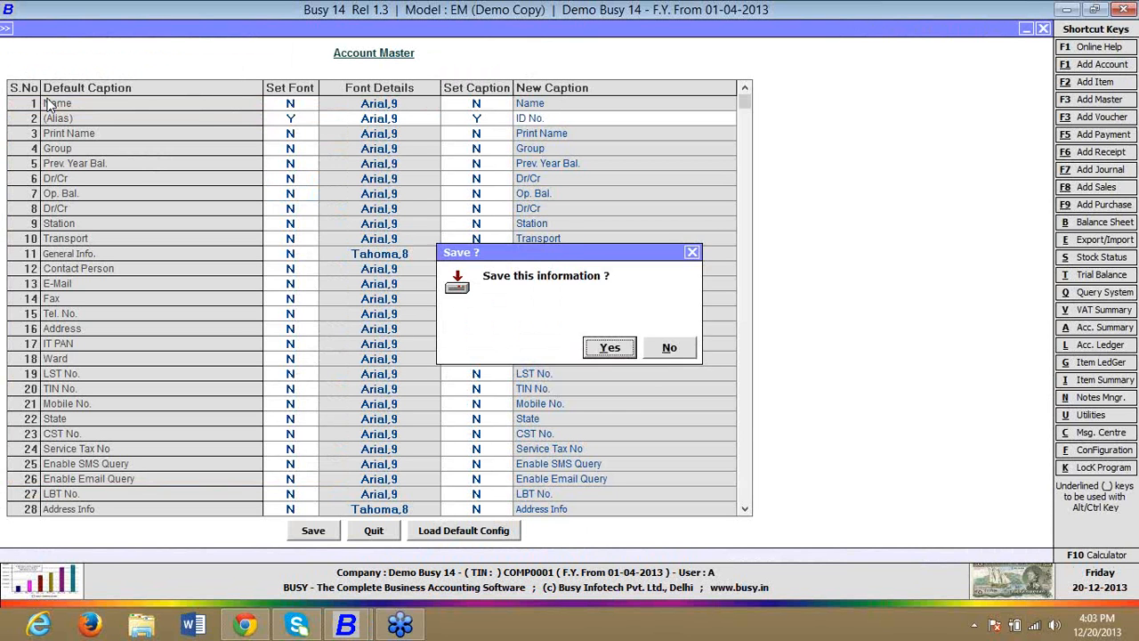
pyautogui.press('Return')
# Step: Open a new Account master, enter A as the name to check the ID No. field, and quit without saving
pyautogui.press('Return')
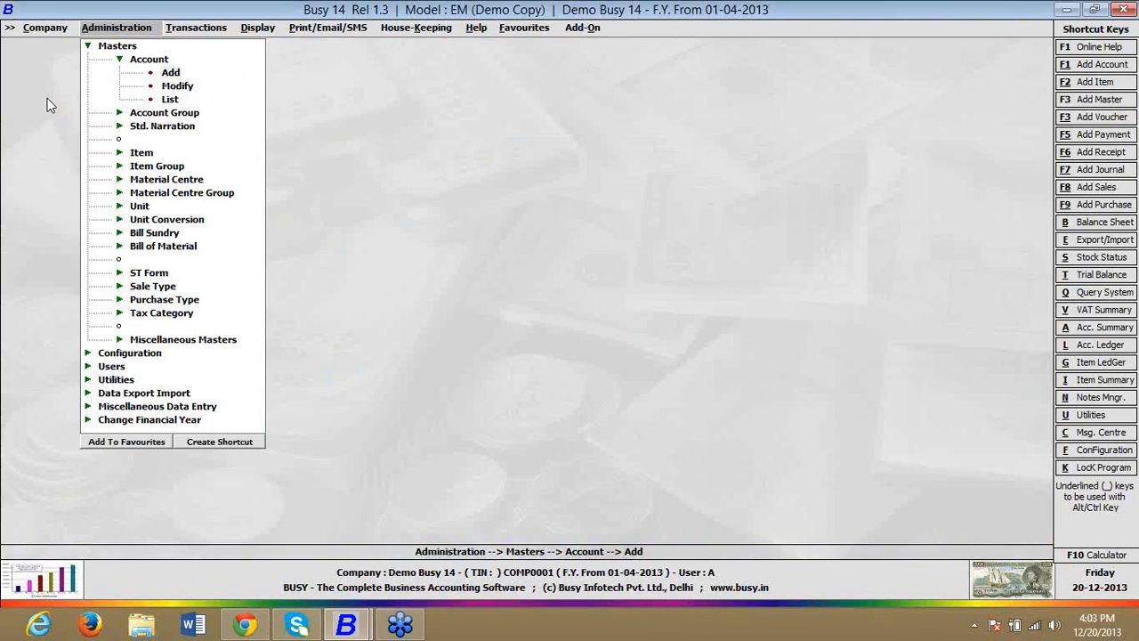
pyautogui.press('Return')
pyautogui.press('Return')
pyautogui.press('Return')
pyautogui.write('A')
pyautogui.press('Return')
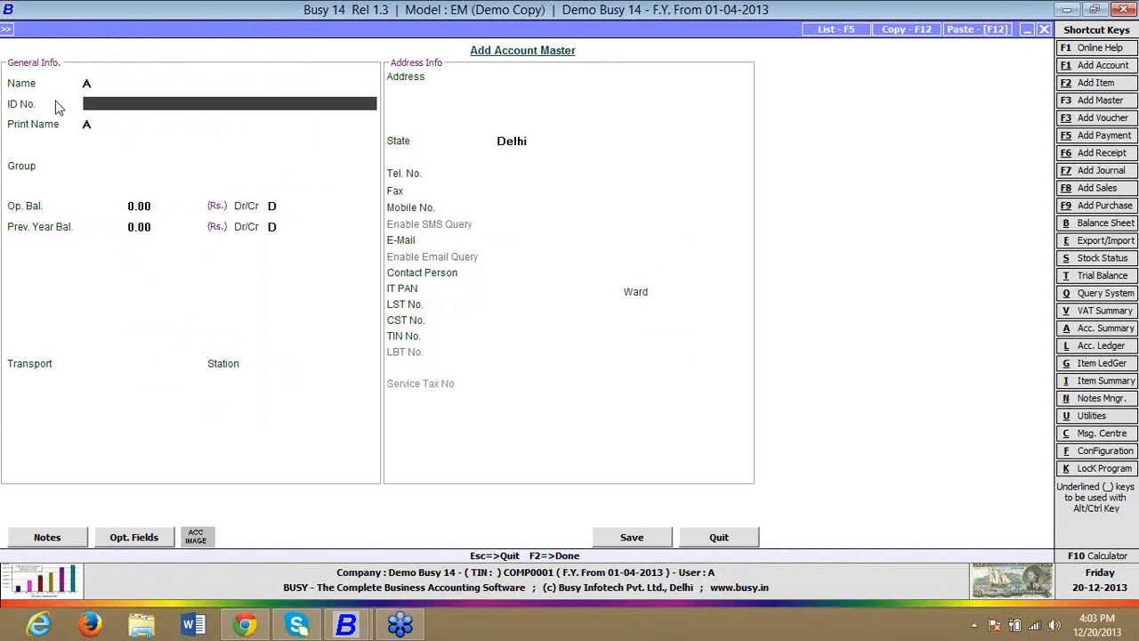
pyautogui.press('Escape')
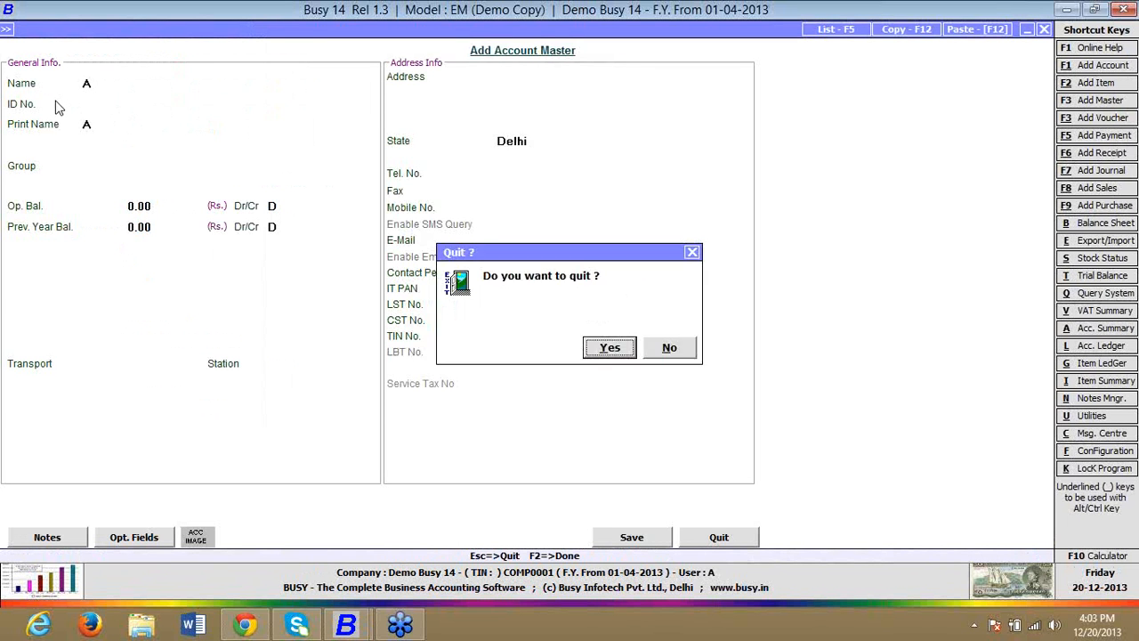
pyautogui.press('Return')
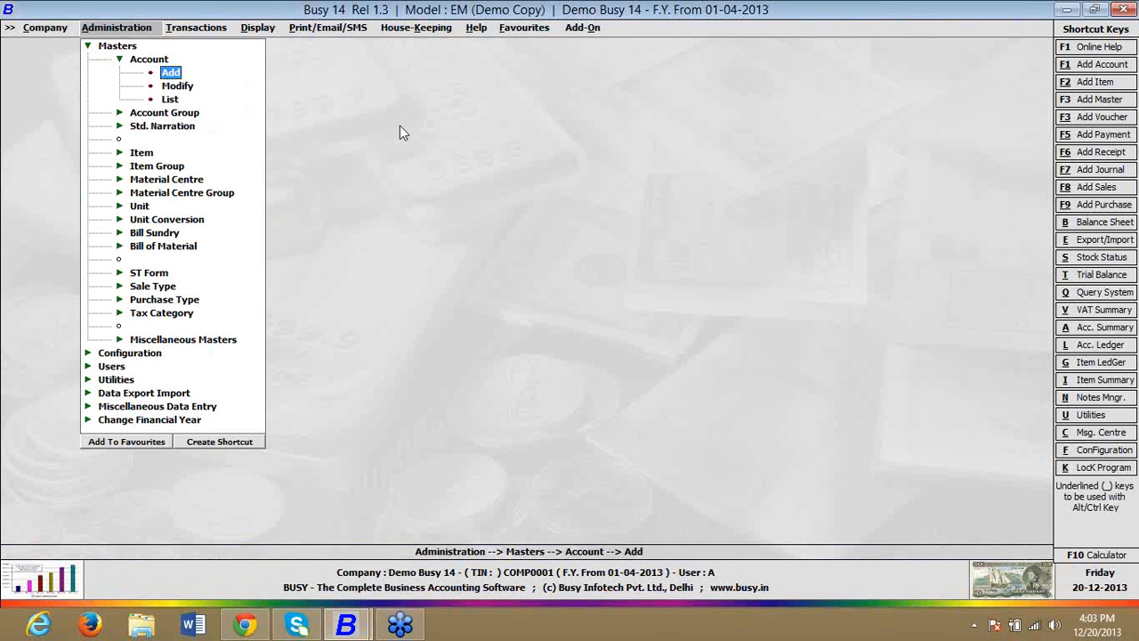
pyautogui.moveTo(1130, 50)
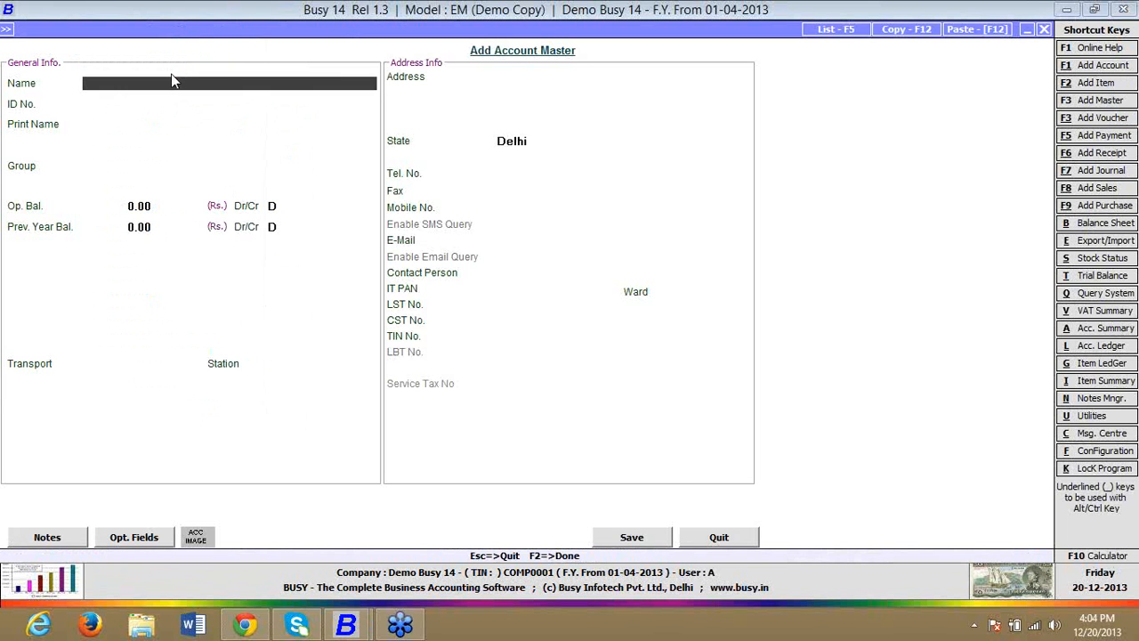
# Step: Close the blank account form, set the opening balance of the Busy Infotech Pvt. Ltd. account to 1000, and save it
pyautogui.press('Escape')
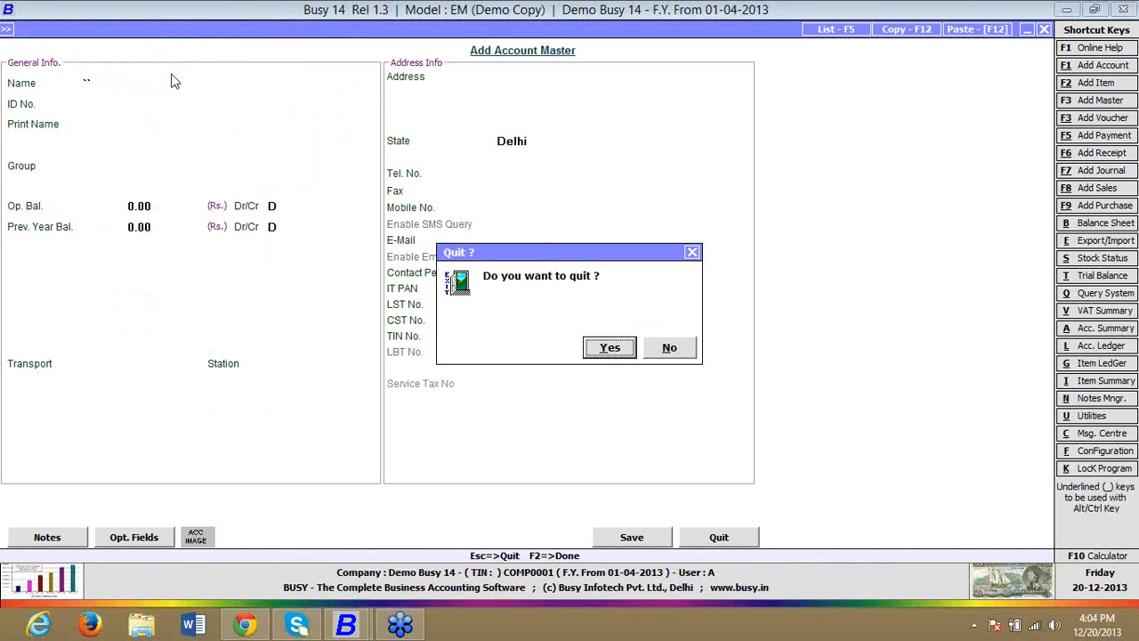
pyautogui.press('Return')
pyautogui.write('busy')
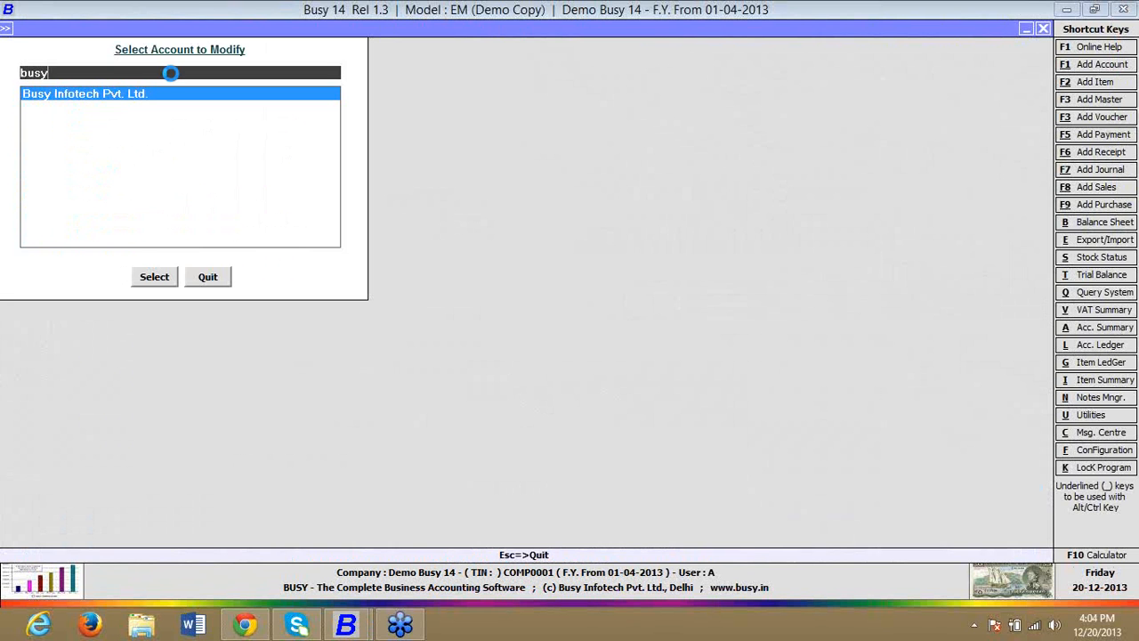
pyautogui.press('Return')
pyautogui.press('Return')
pyautogui.press('Return')
pyautogui.press('Return')
pyautogui.press('Return')
pyautogui.write('1000')
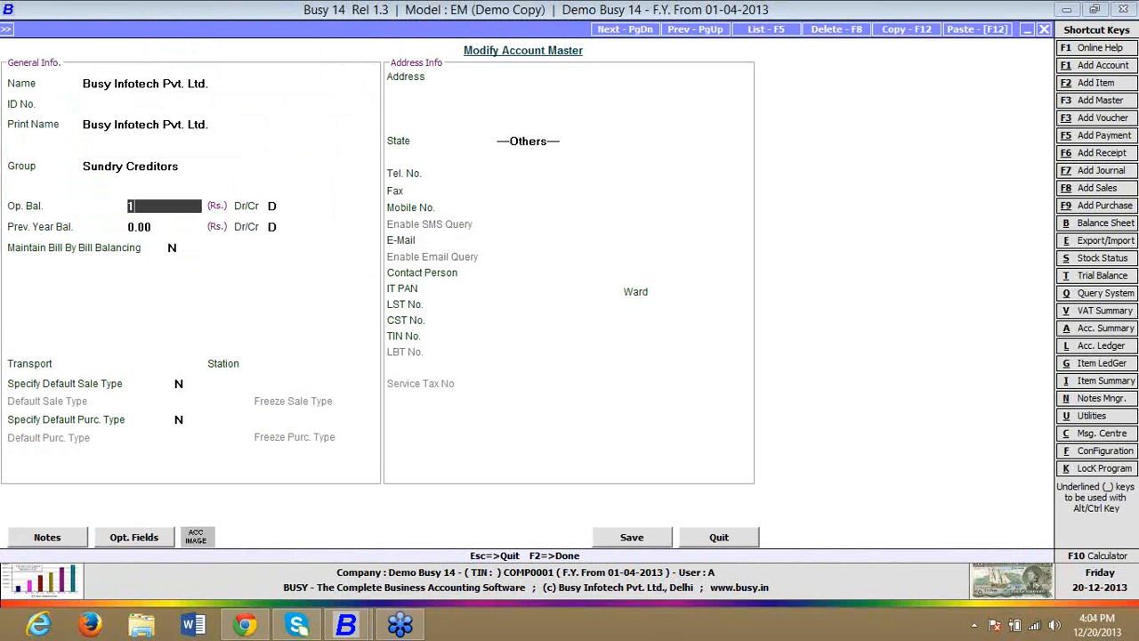
pyautogui.press('Return')
pyautogui.press('F2')
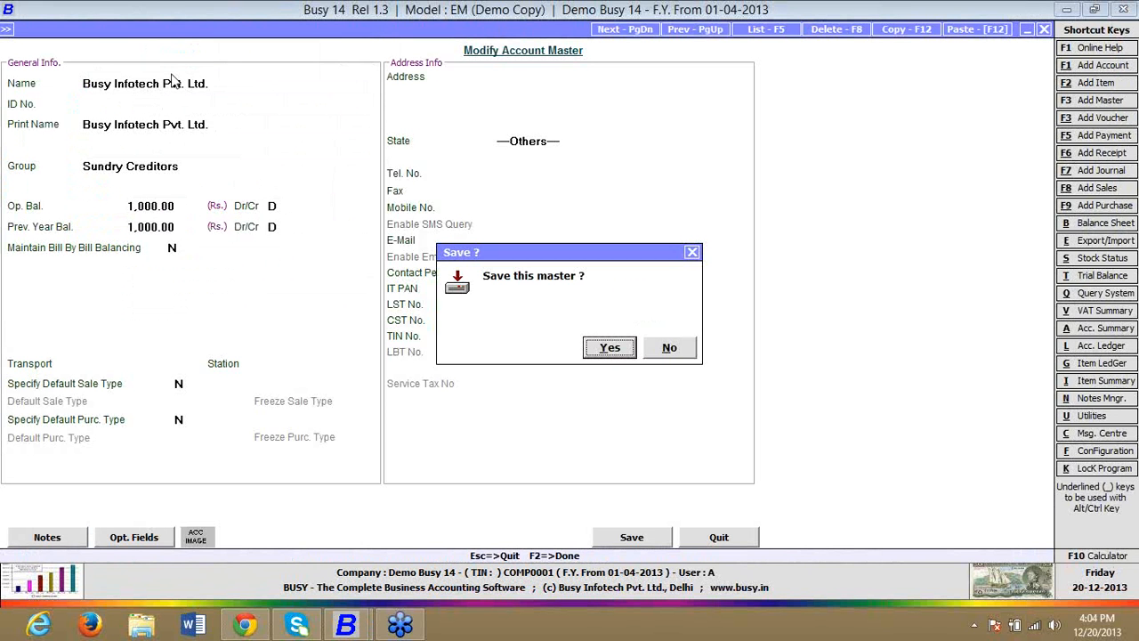
# Step: Display the Account Ledger for Busy Infotech Pvt. Ltd. with the default dates and options
pyautogui.press('Return')
pyautogui.hotkey('alt', 'l')
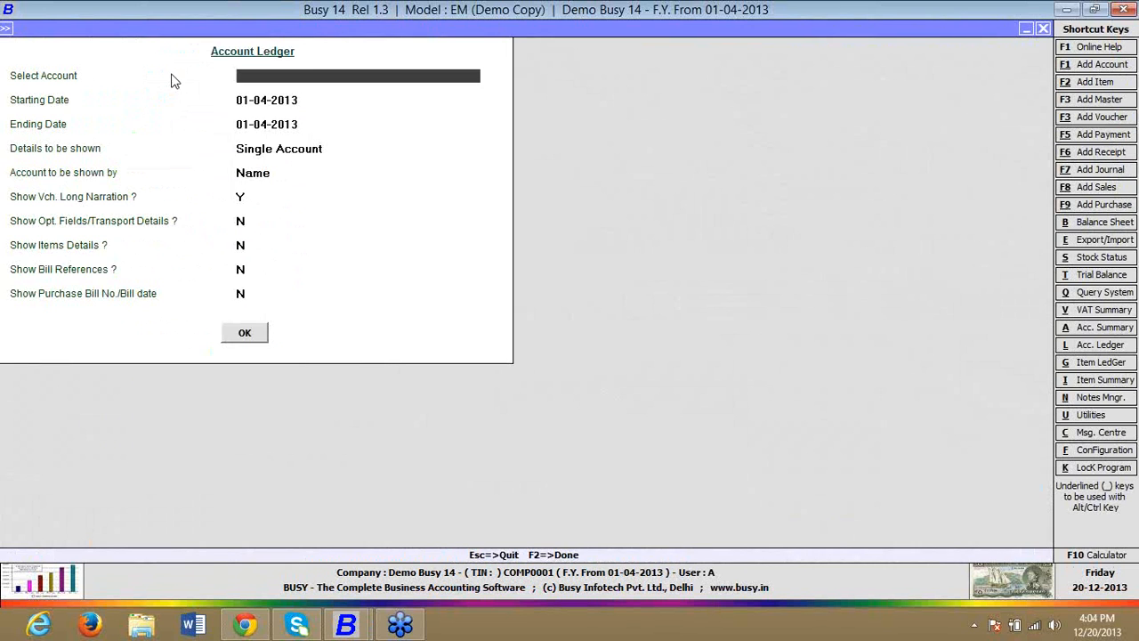
pyautogui.write('busy')
pyautogui.press('Return')
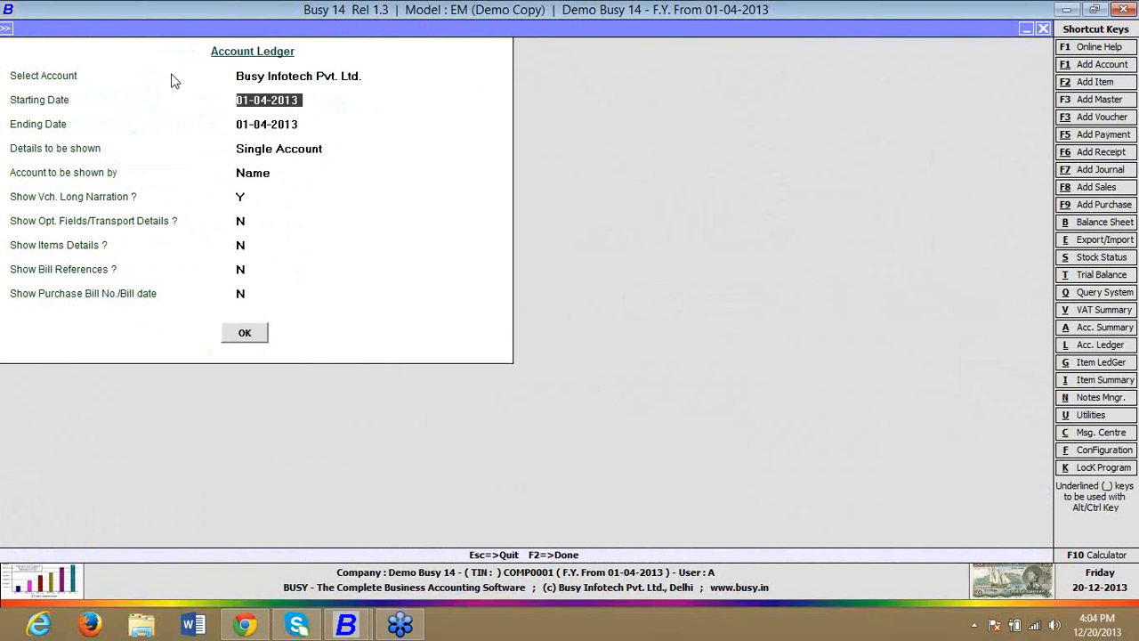
pyautogui.press('F2')
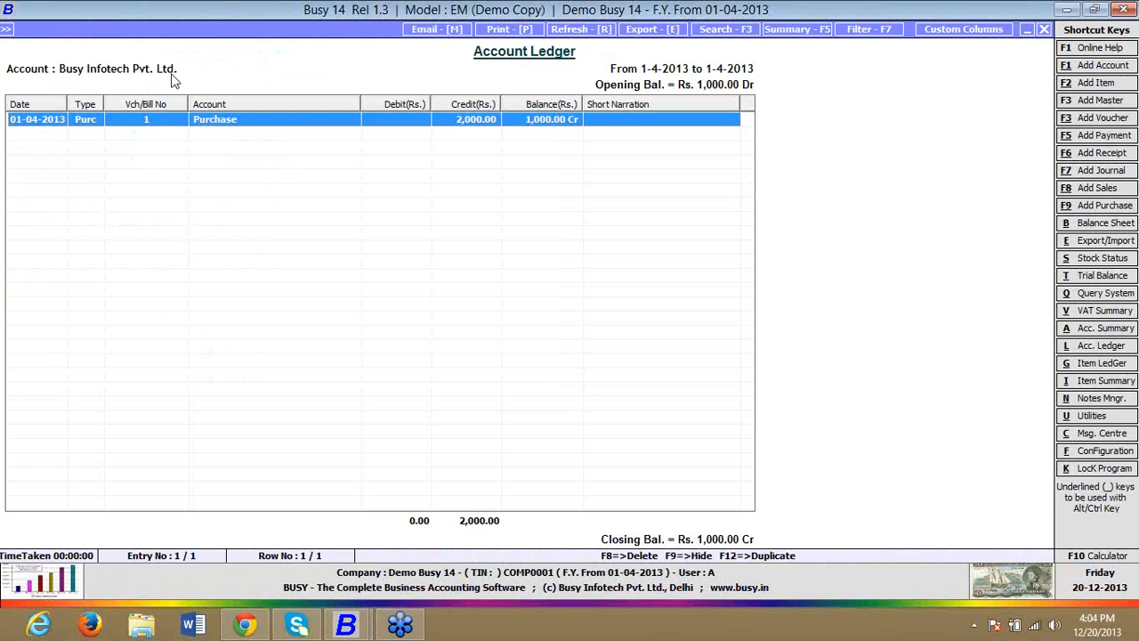
# Step: Create a custom column format named A for the Account Ledger with its fixed columns and save it
pyautogui.click(975, 30)
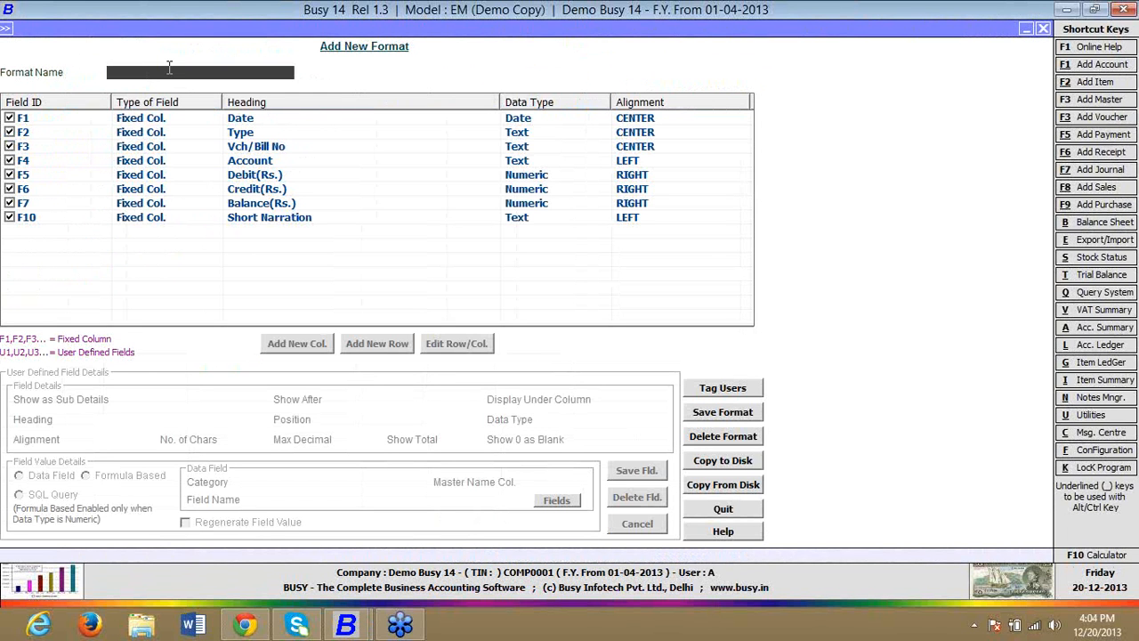
pyautogui.write('A')
pyautogui.press('Return')
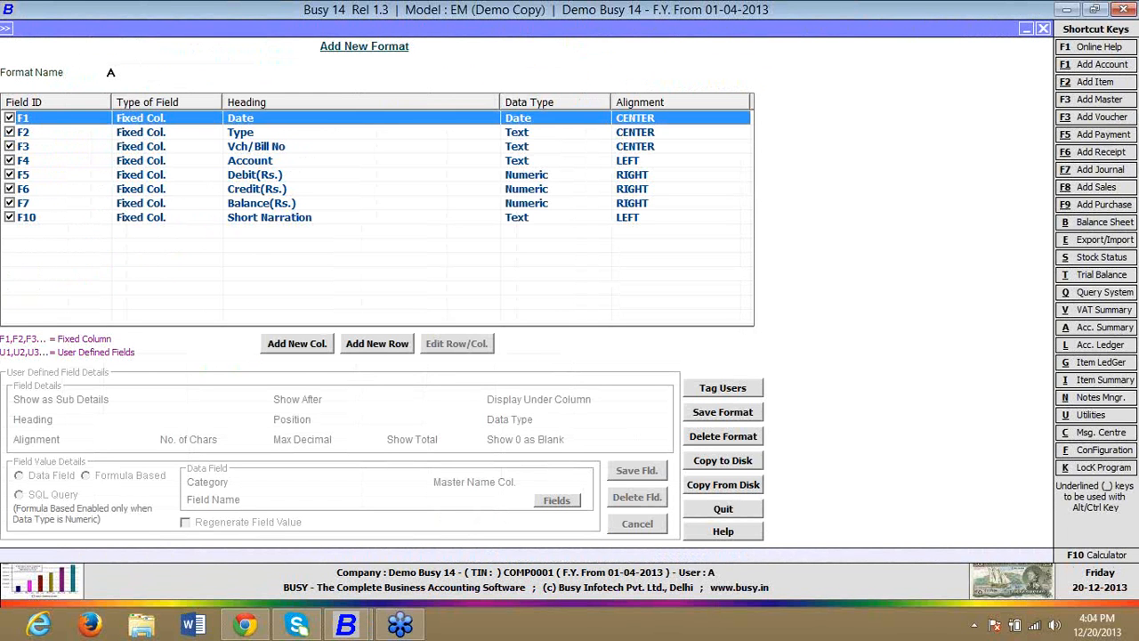
pyautogui.click(719, 420)
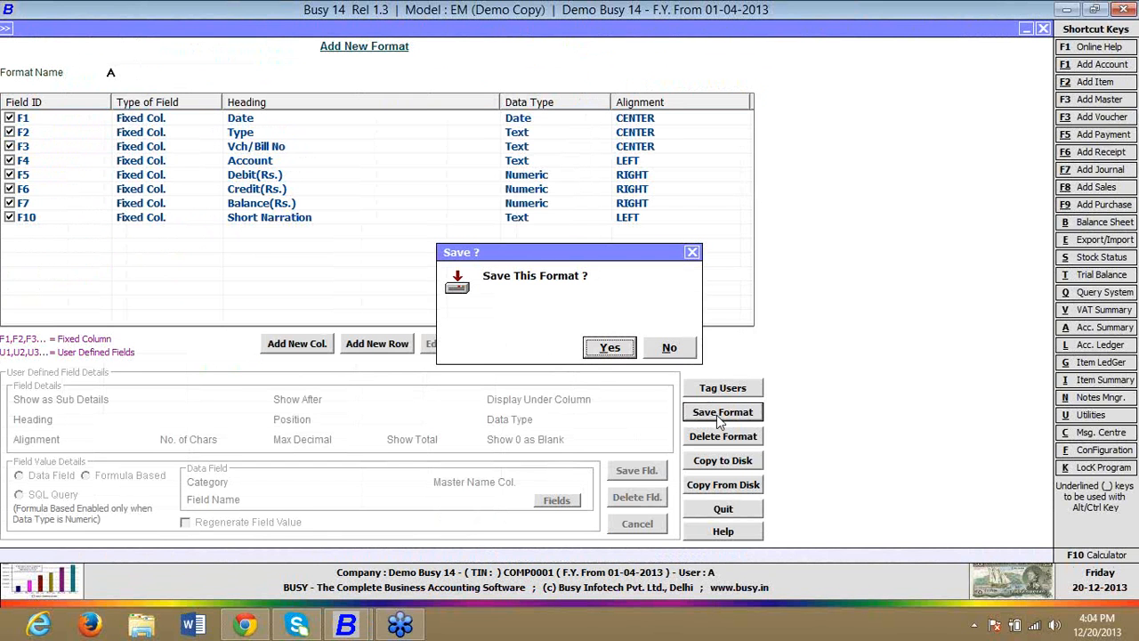
pyautogui.click(609, 348)
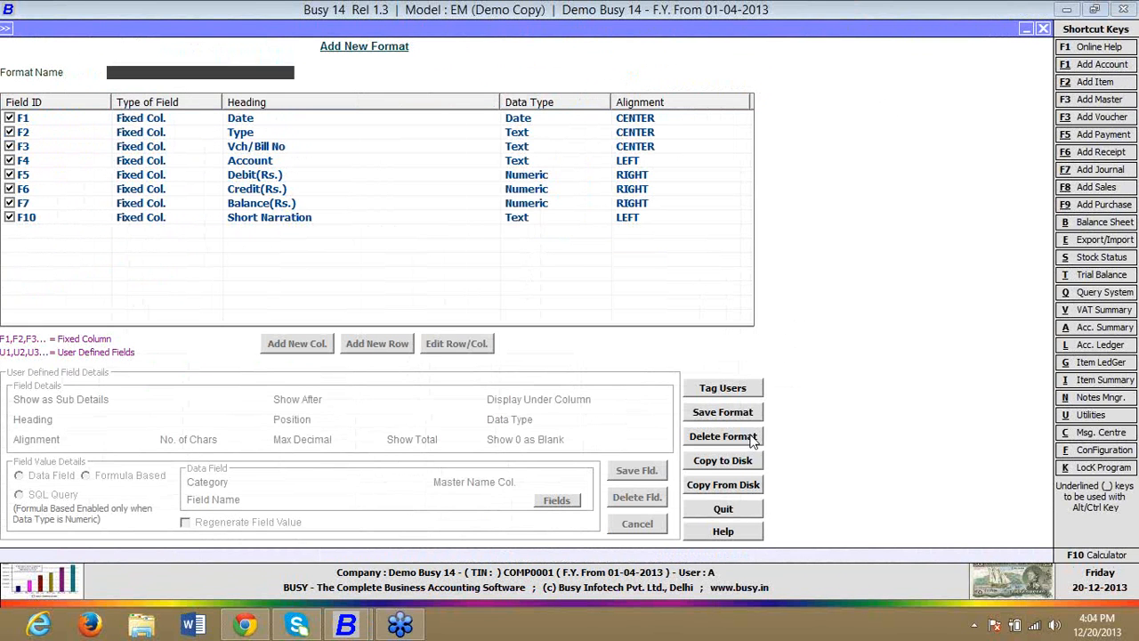
pyautogui.click(737, 464)
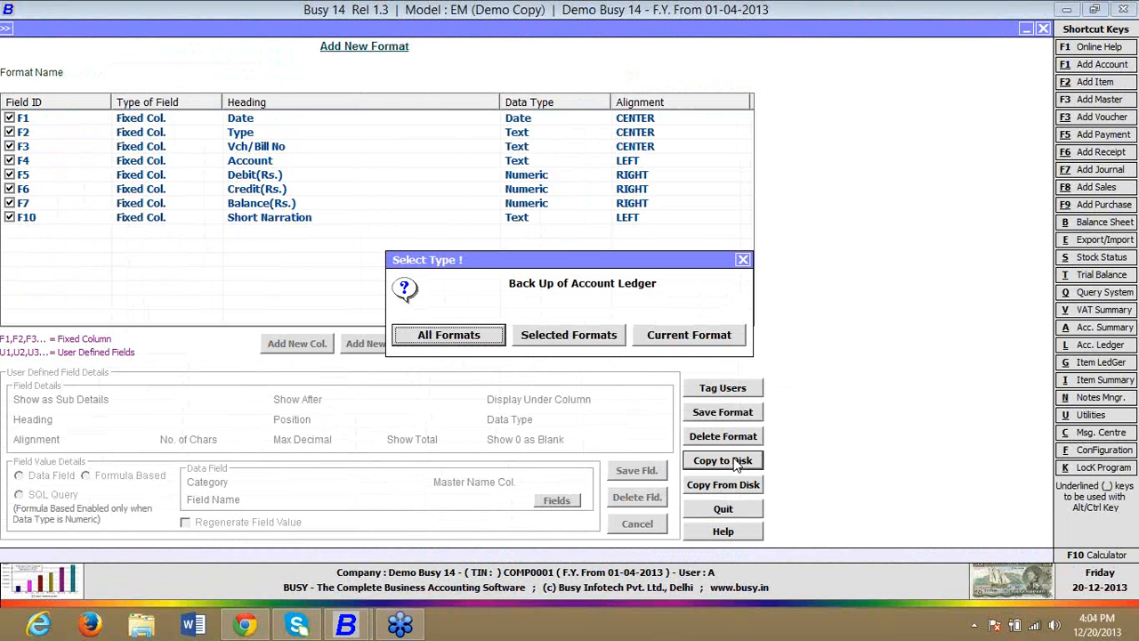
pyautogui.click(537, 334)
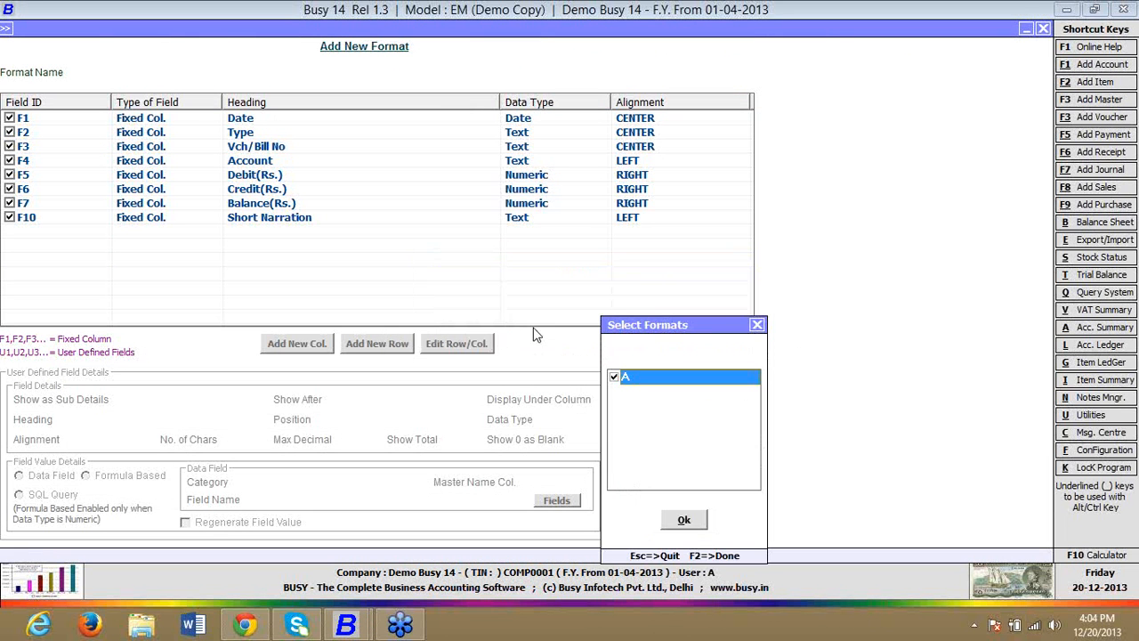
pyautogui.click(758, 325)
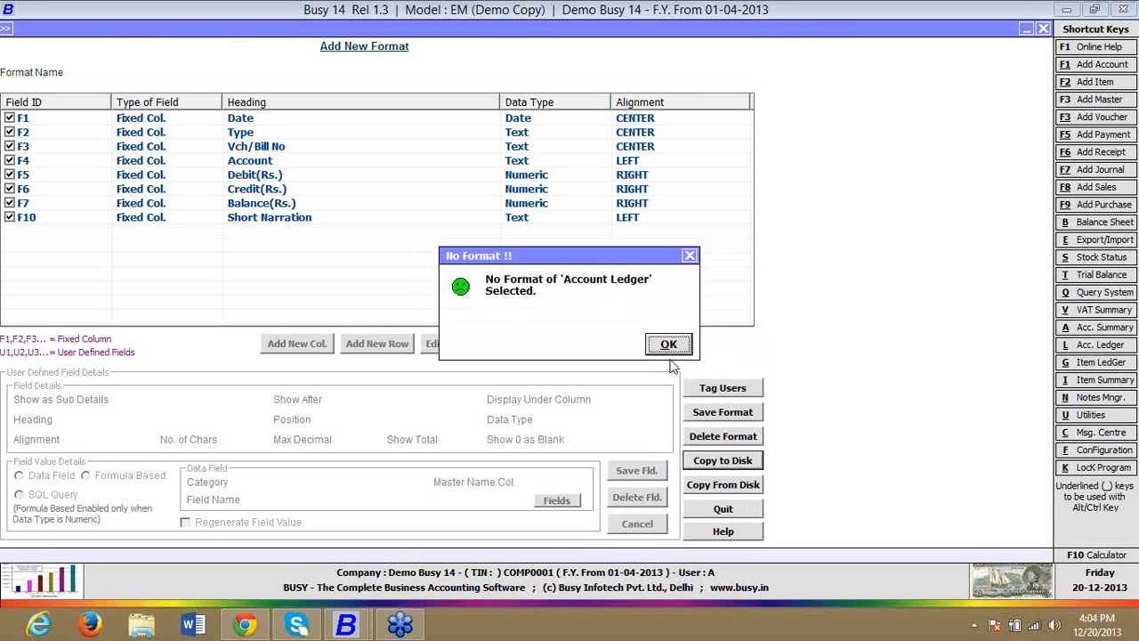
pyautogui.click(667, 342)
# Step: Back up all Account Ledger formats to disk as Account Ledger(A) in the BusyWin folder
pyautogui.click(715, 467)
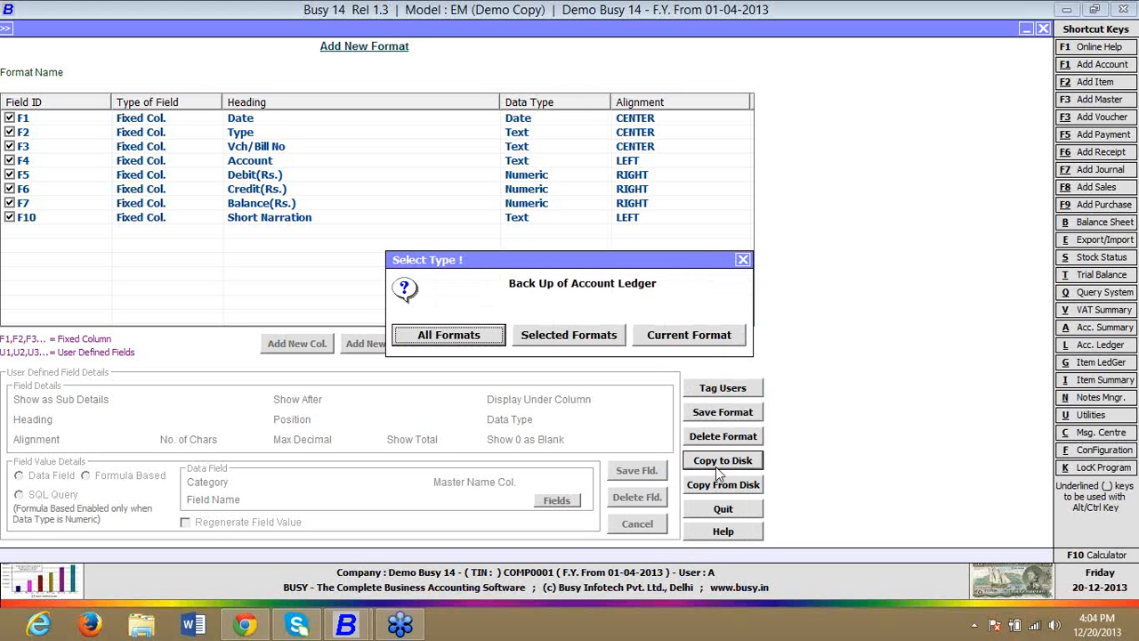
pyautogui.click(483, 340)
pyautogui.scroll(3, 129, 134)
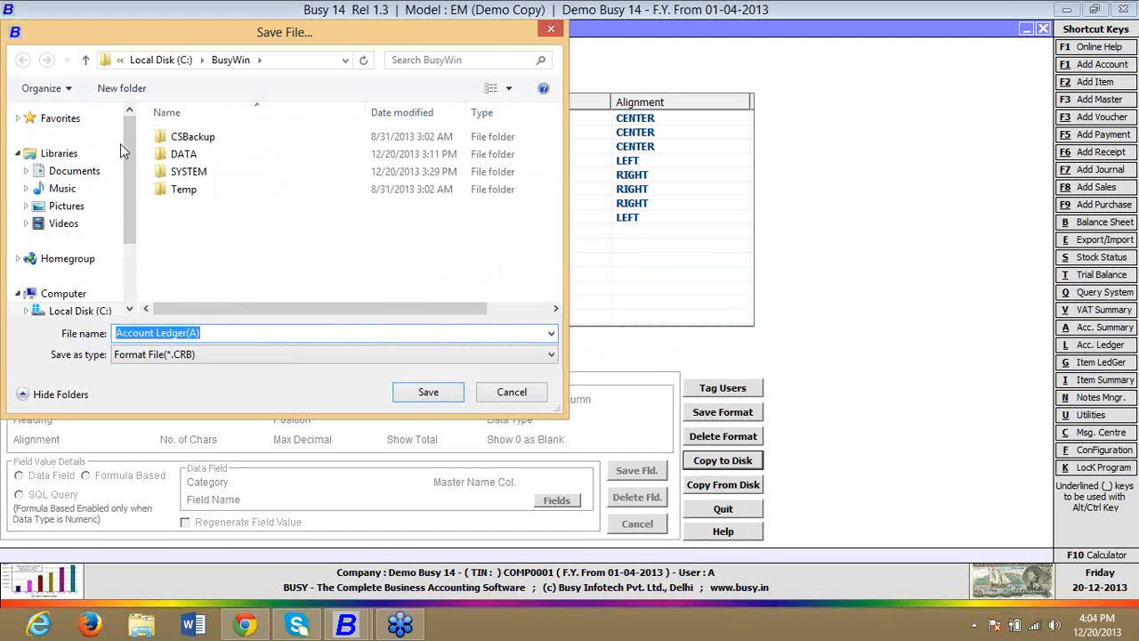
pyautogui.moveTo(129, 148); pyautogui.dragTo(128, 220)
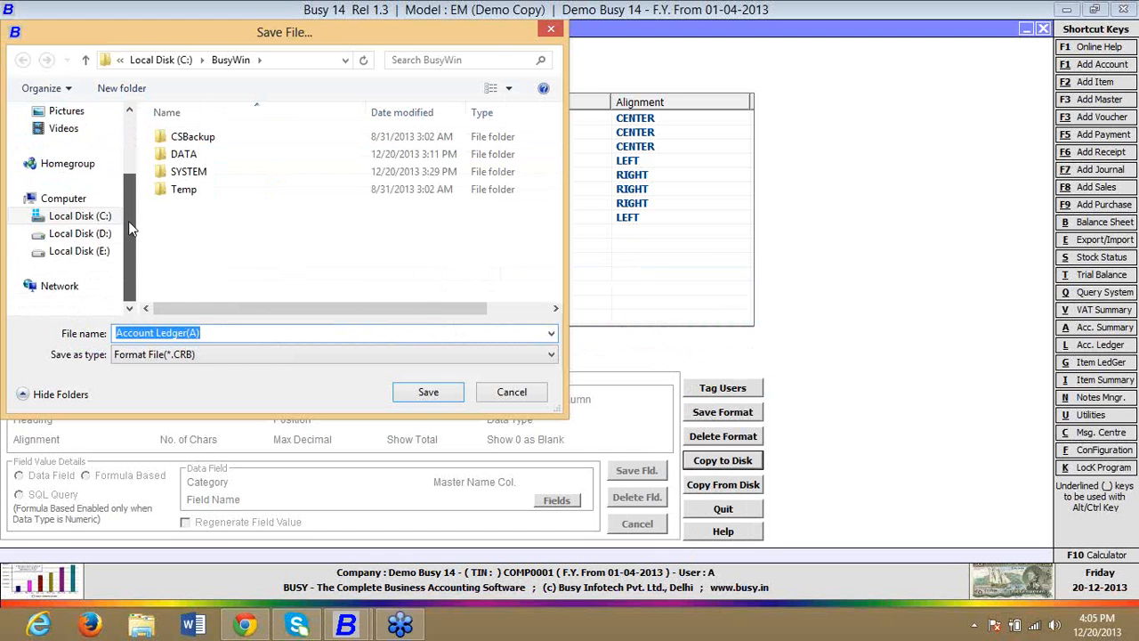
pyautogui.click(406, 389)
pyautogui.click(675, 352)
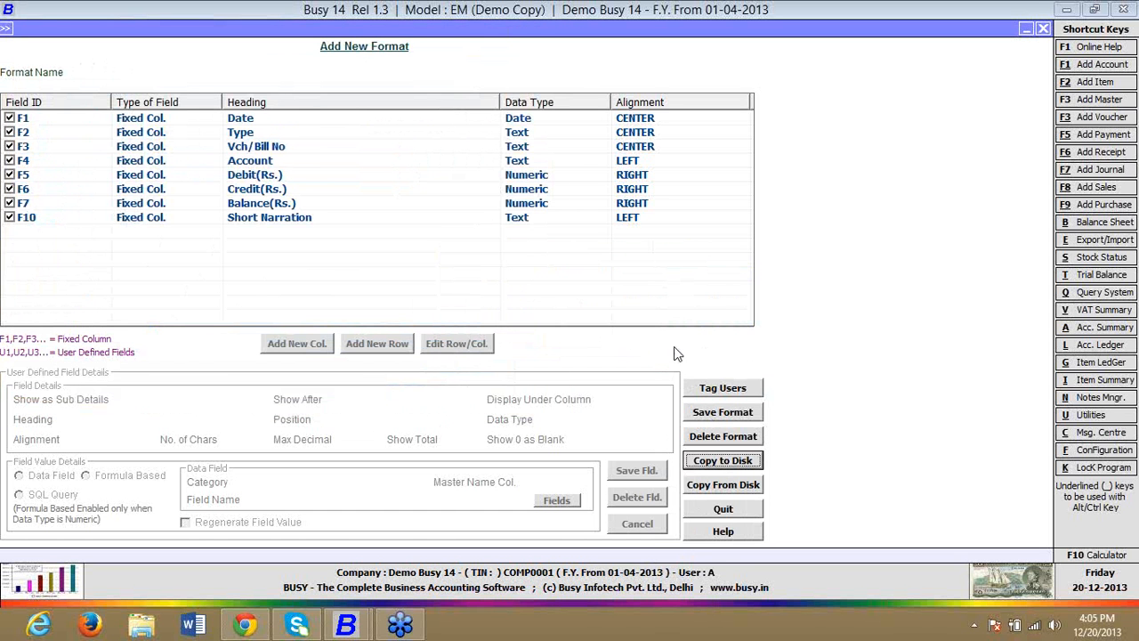
pyautogui.click(728, 488)
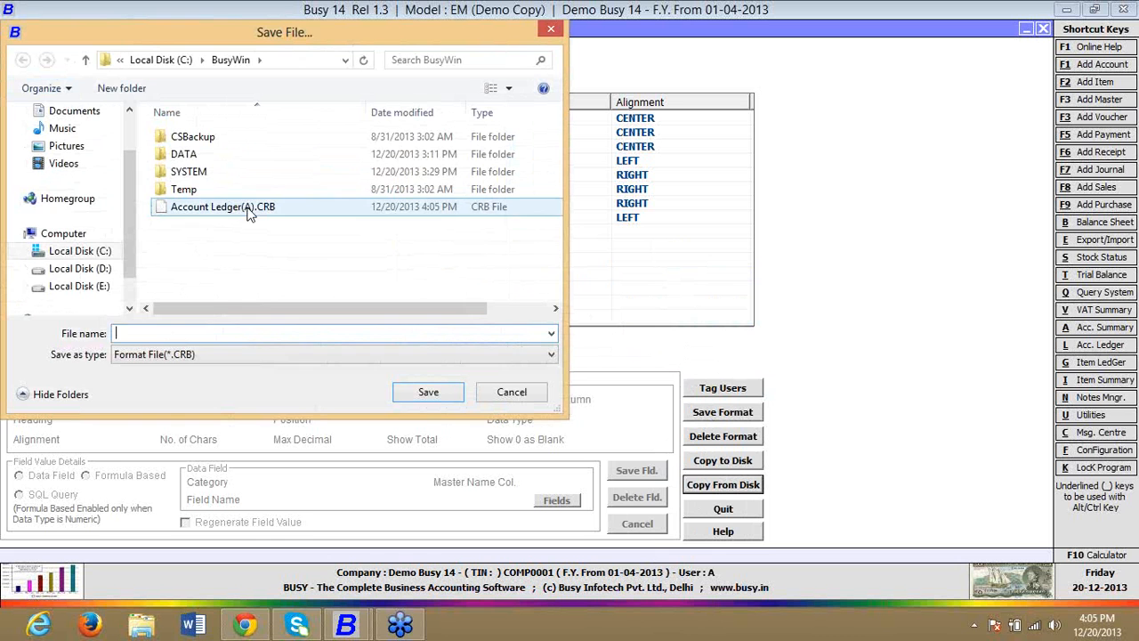
pyautogui.click(249, 210)
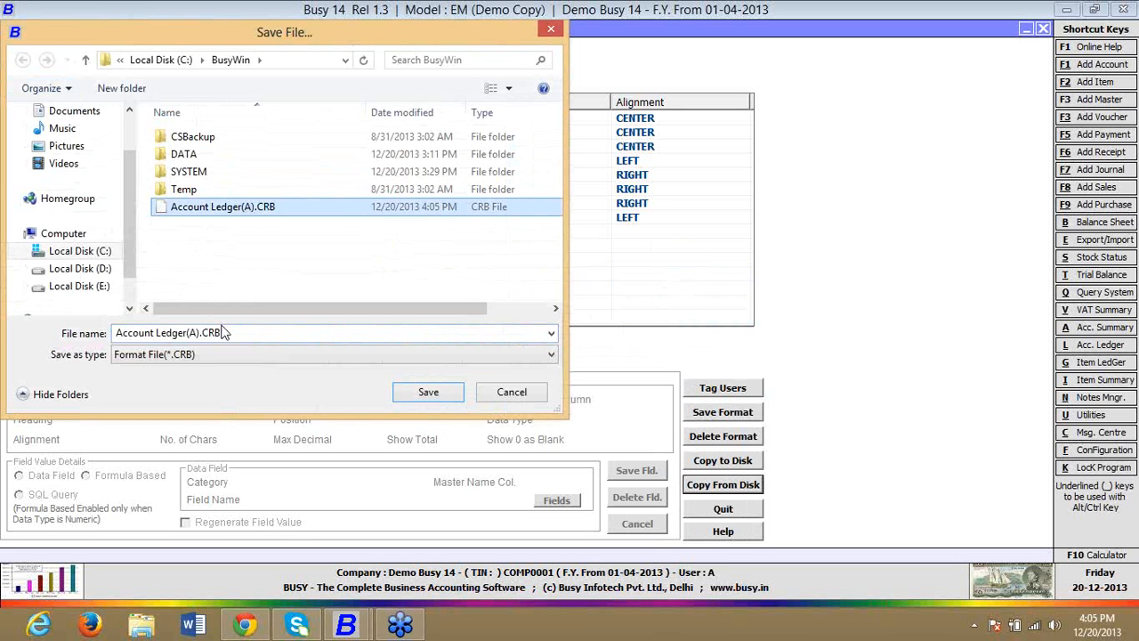
pyautogui.click(485, 396)
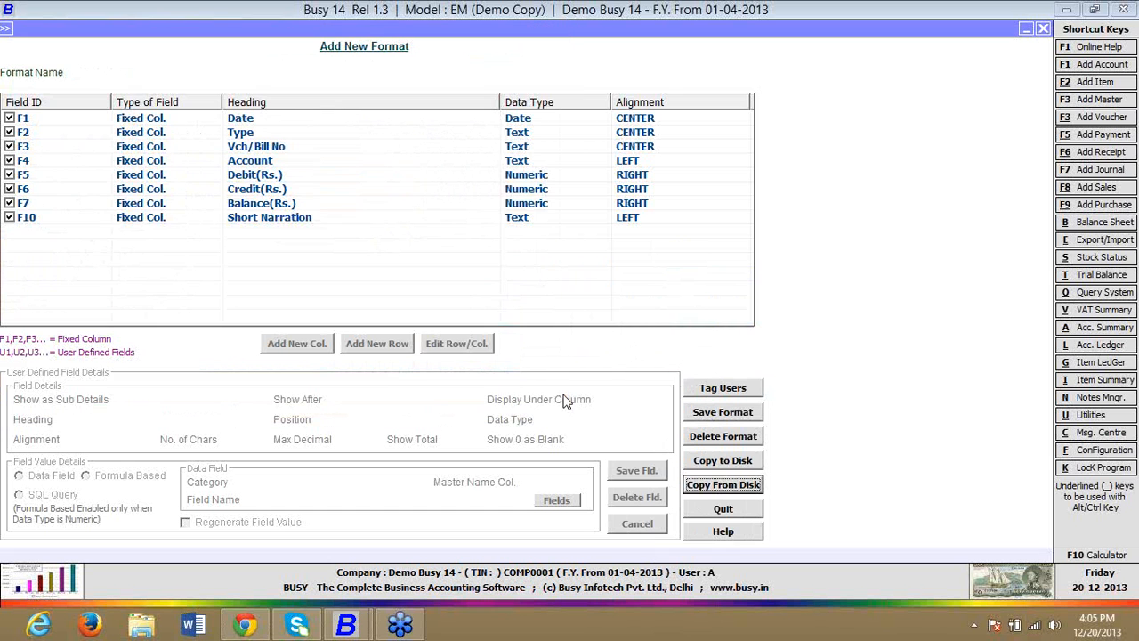
pyautogui.click(708, 460)
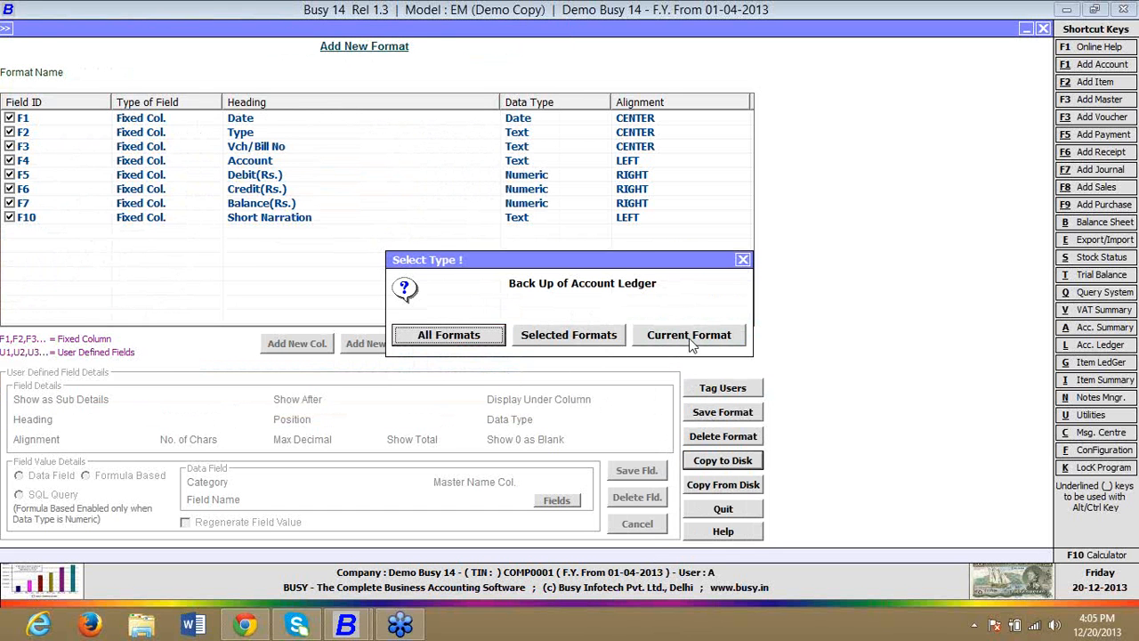
pyautogui.click(586, 334)
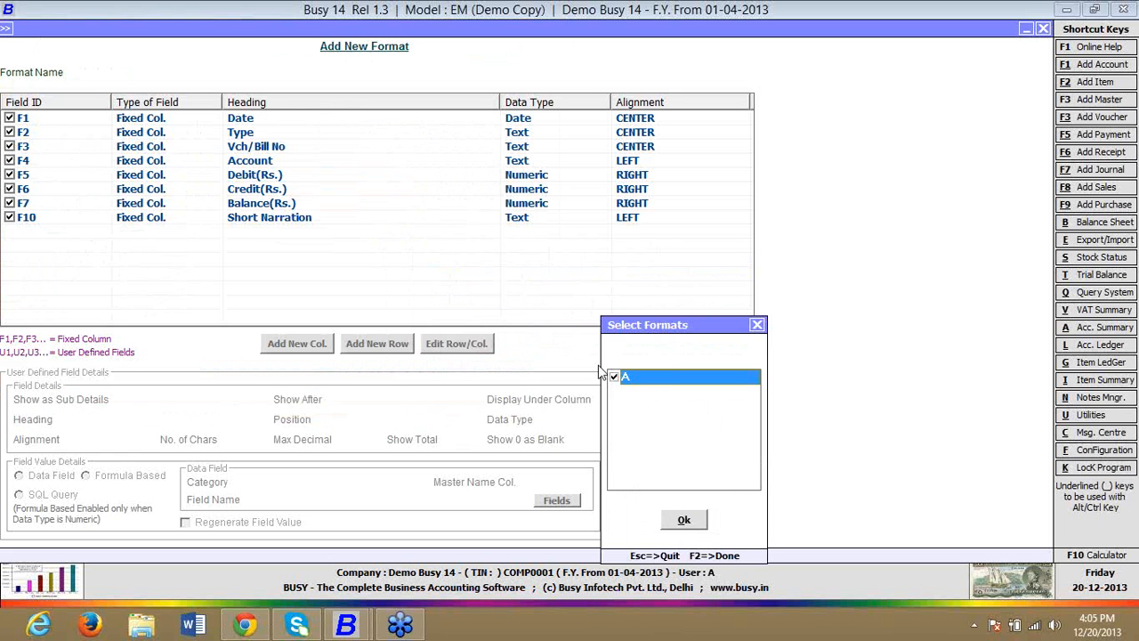
pyautogui.press('Escape')
pyautogui.press('Escape')
pyautogui.press('Escape')
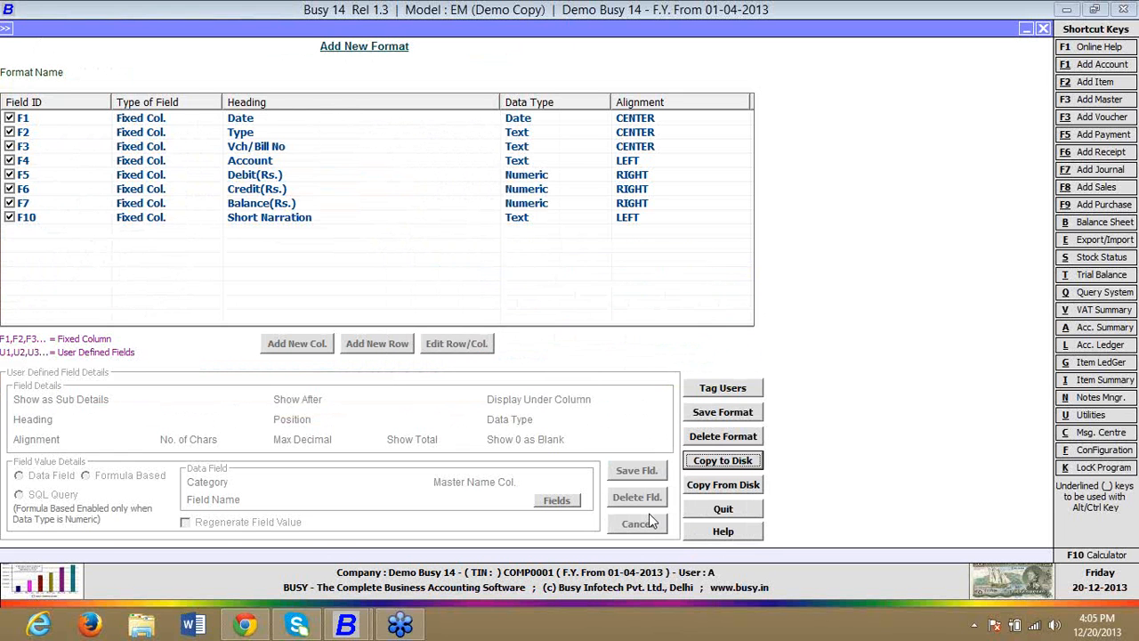
# Step: Leave the ledger and turn off Enable Manufacturing Features and Enable Job Work in the Inventory features configuration
pyautogui.press('Return')
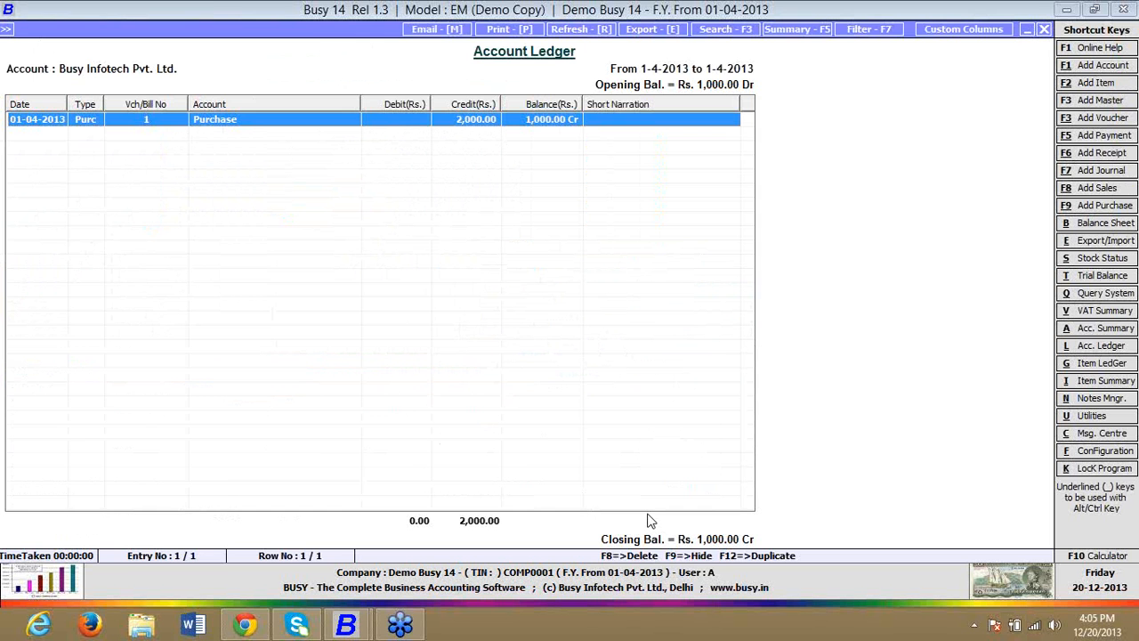
pyautogui.press('Escape')
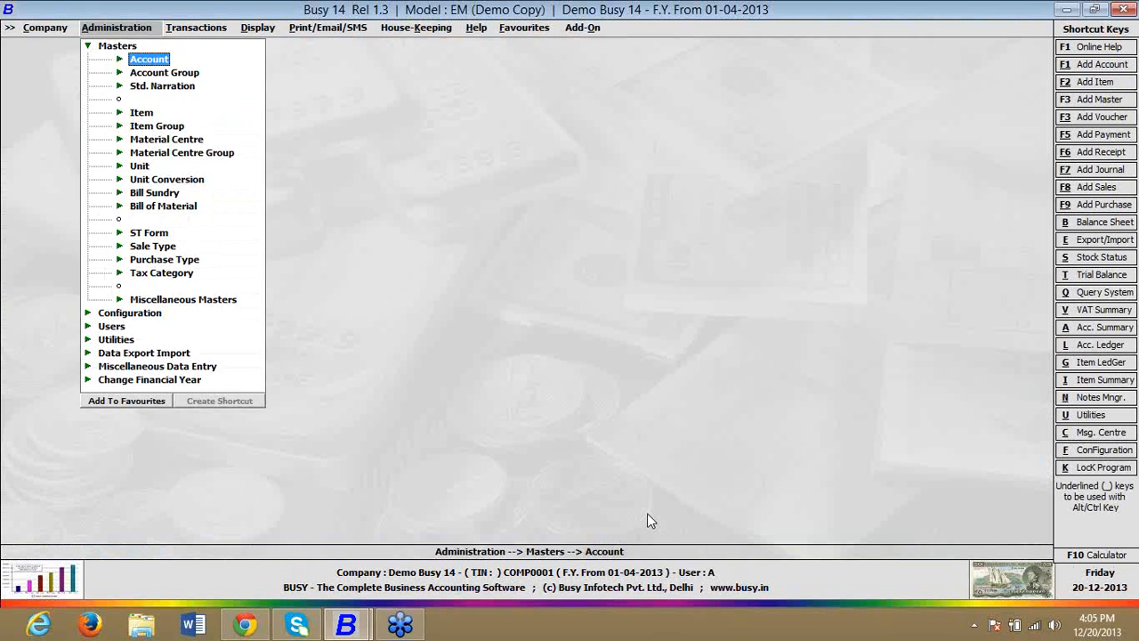
pyautogui.press('Escape')
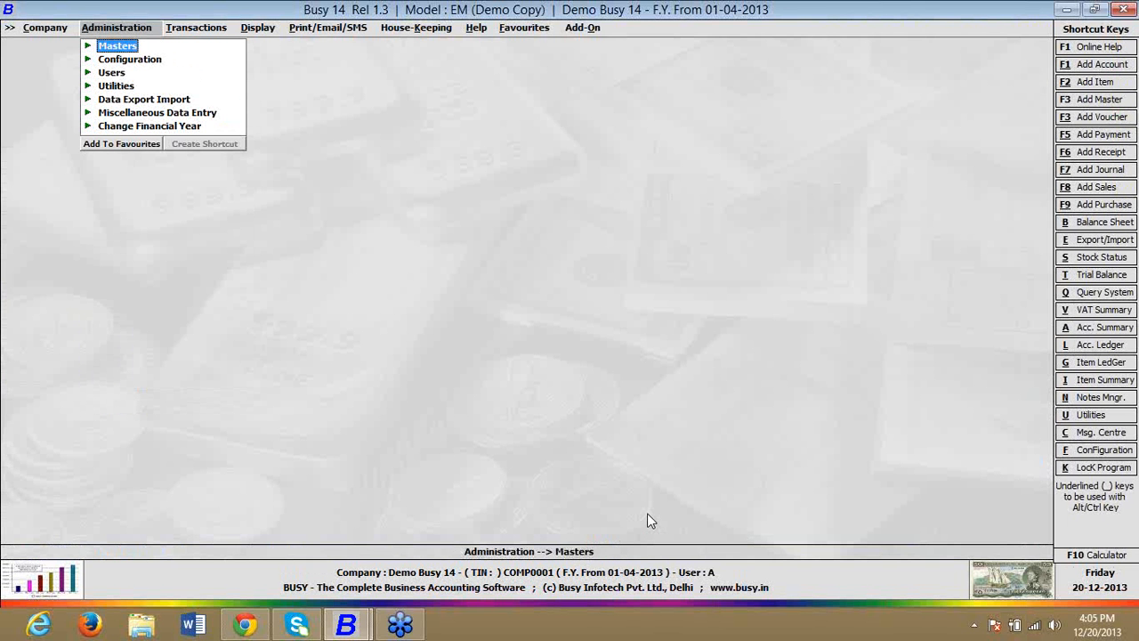
pyautogui.press('Down')
pyautogui.press('Return')
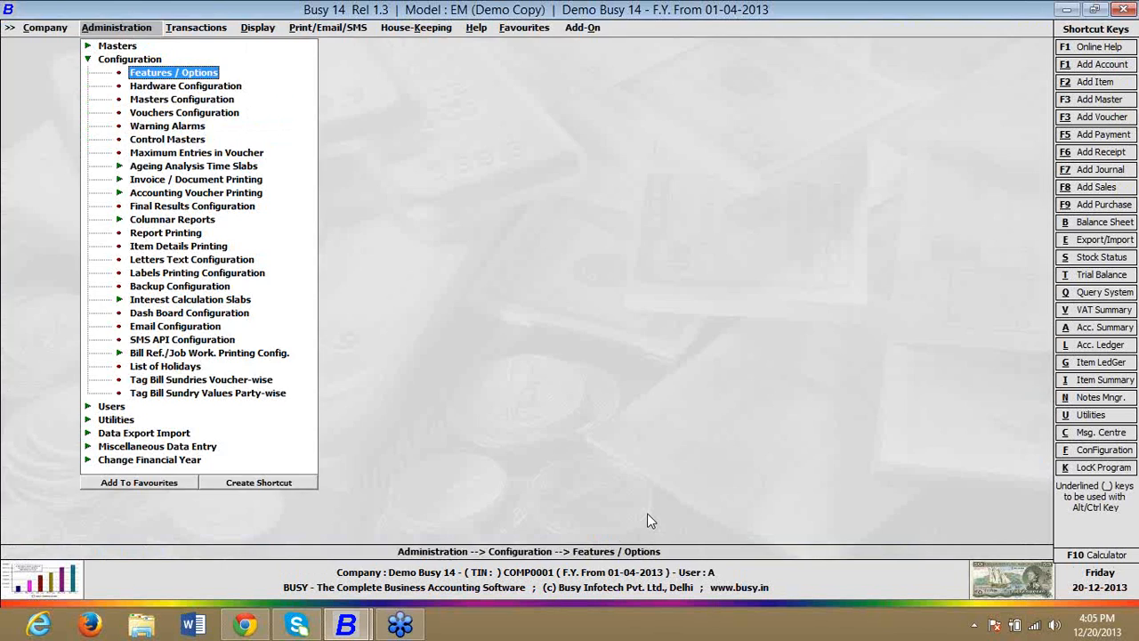
pyautogui.press('Return')
pyautogui.press('Down')
pyautogui.press('Down')
pyautogui.press('Down')
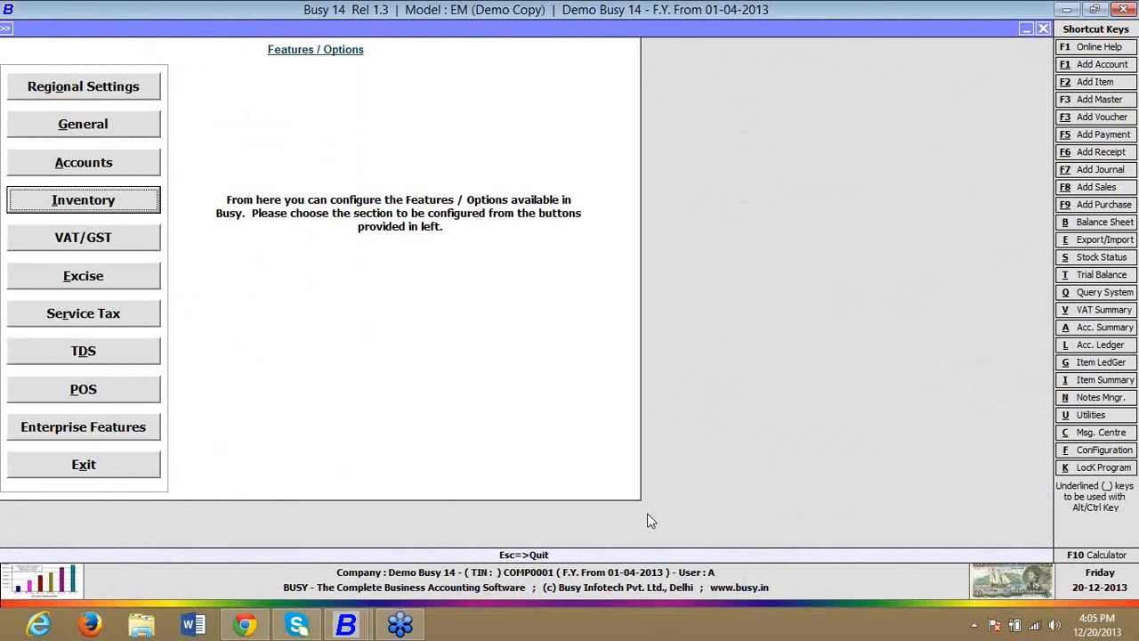
pyautogui.press('Return')
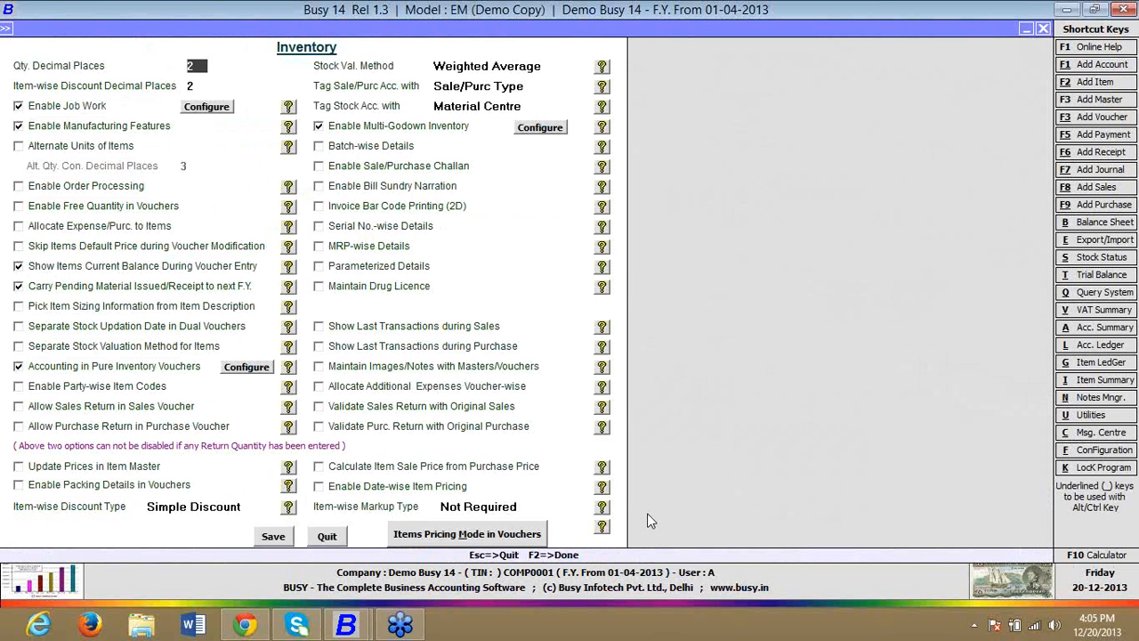
pyautogui.click(45, 130)
pyautogui.click(43, 106)
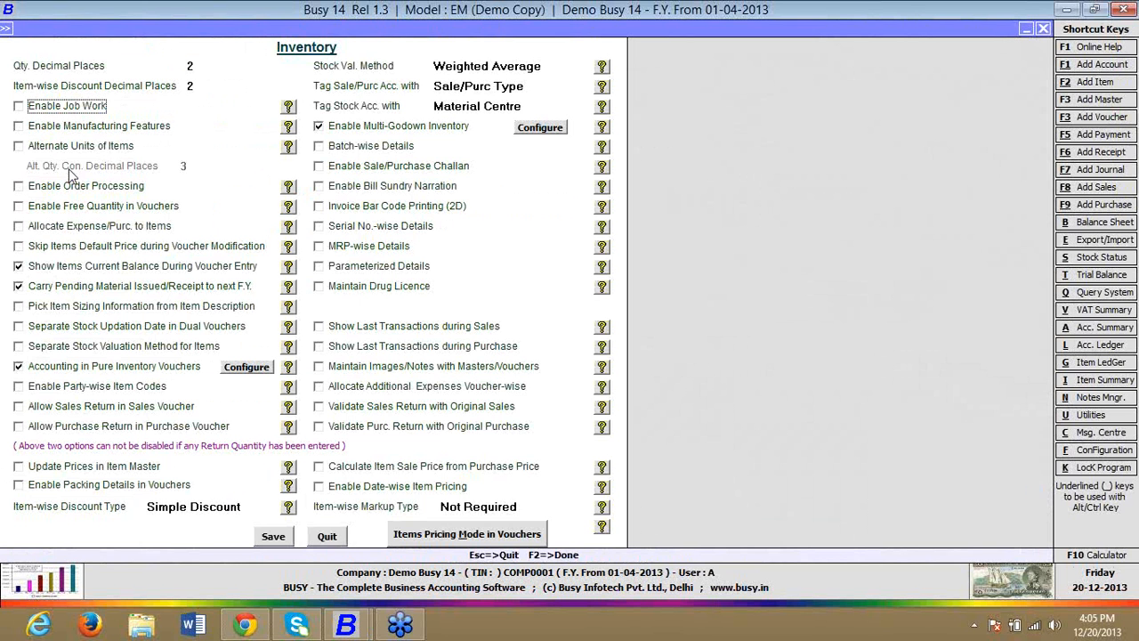
# Step: Enable Order Processing with Auto Create / Adjust Order References and save the Inventory options
pyautogui.click(72, 187)
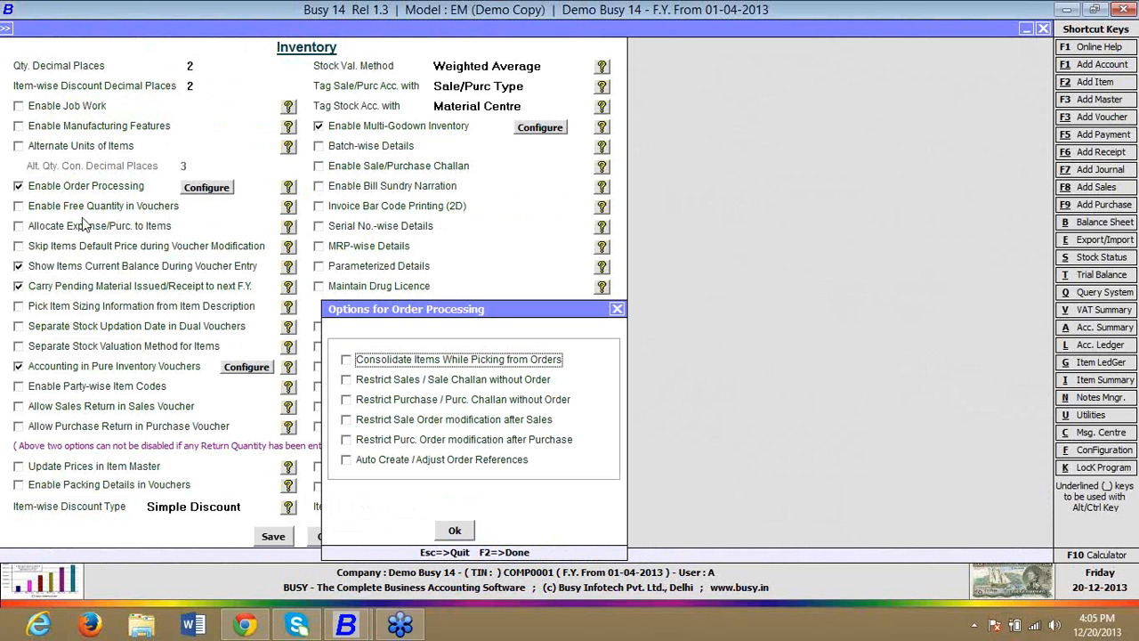
pyautogui.click(374, 466)
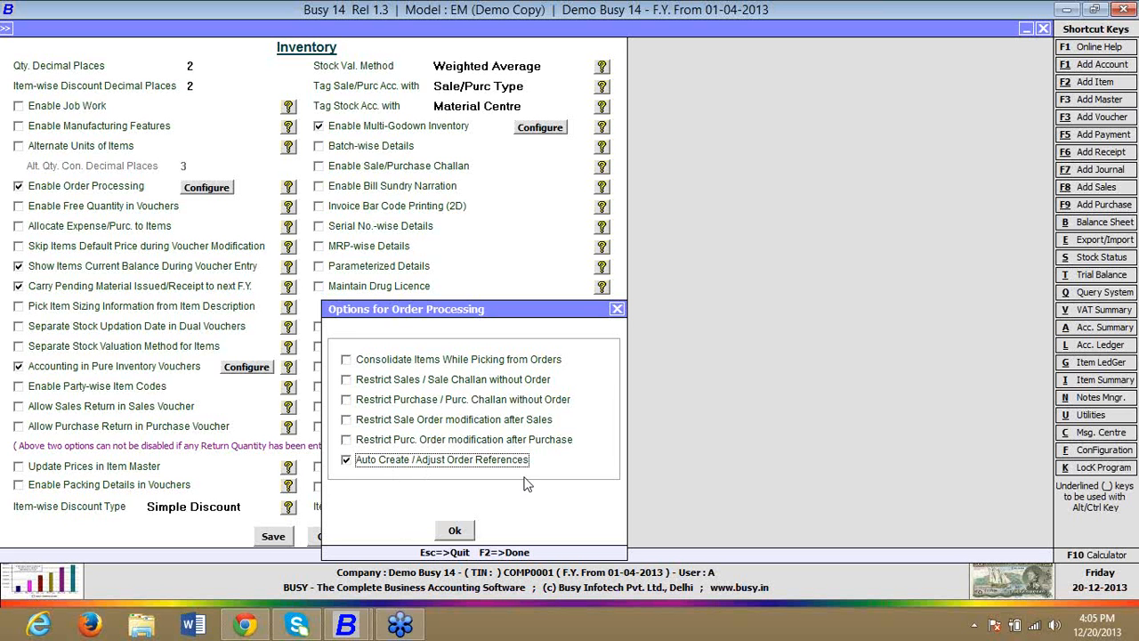
pyautogui.click(455, 531)
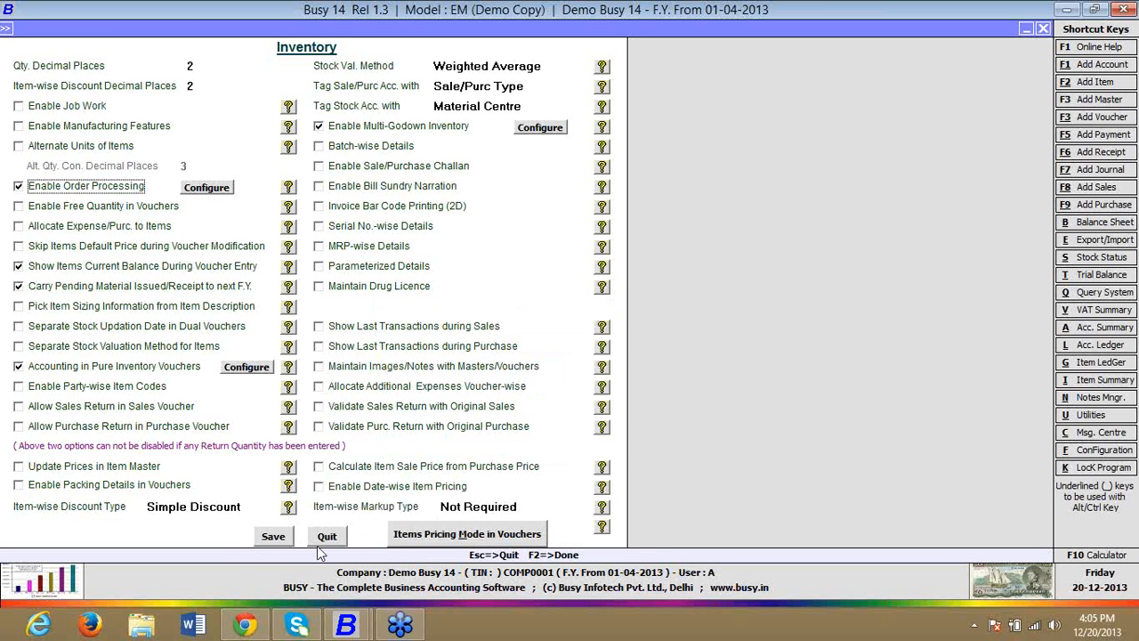
pyautogui.click(267, 539)
pyautogui.press('Return')
# Step: Start a sales order in the Main series for Busy Infotech Pvt. Ltd. with sale type C/C-Form and material centre Main Store
pyautogui.press('Return')
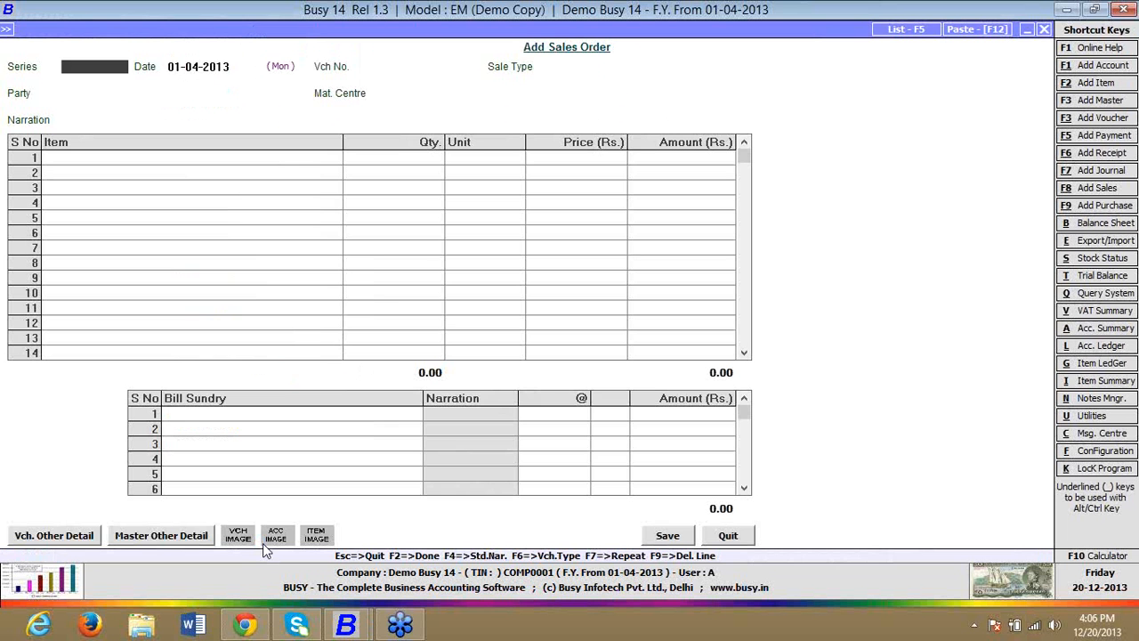
pyautogui.press('Return')
pyautogui.press('Return')
pyautogui.press('Return')
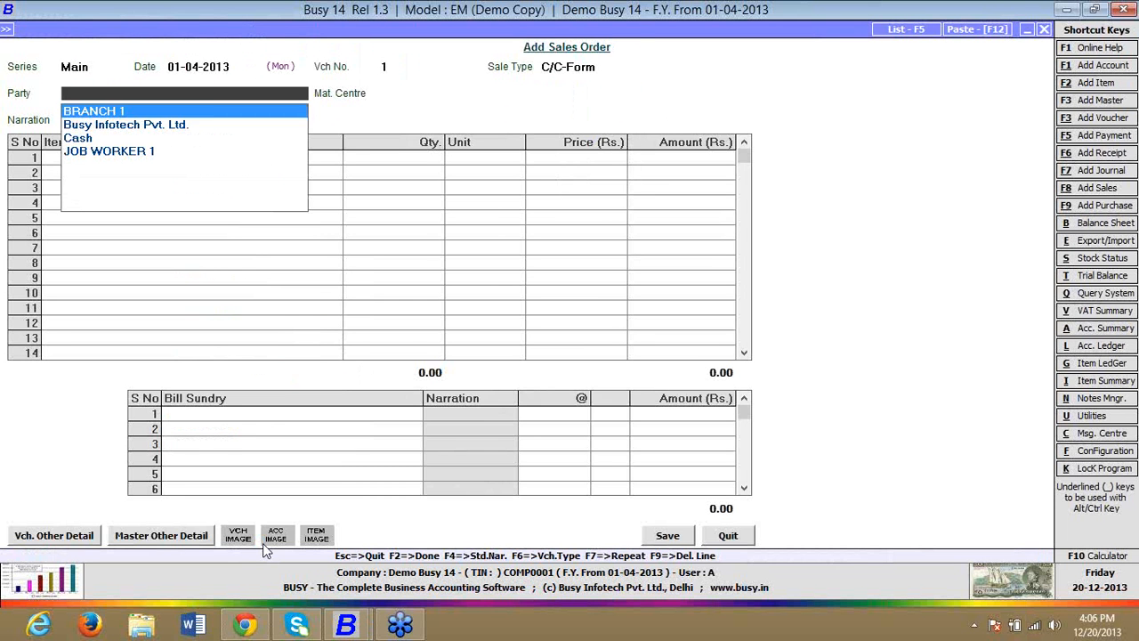
pyautogui.press('Down')
# Step: Add the item FINISHED GOOD to the sales order with quantity 1 and price 100
pyautogui.press('Return')
pyautogui.press('Return')
pyautogui.press('Return')
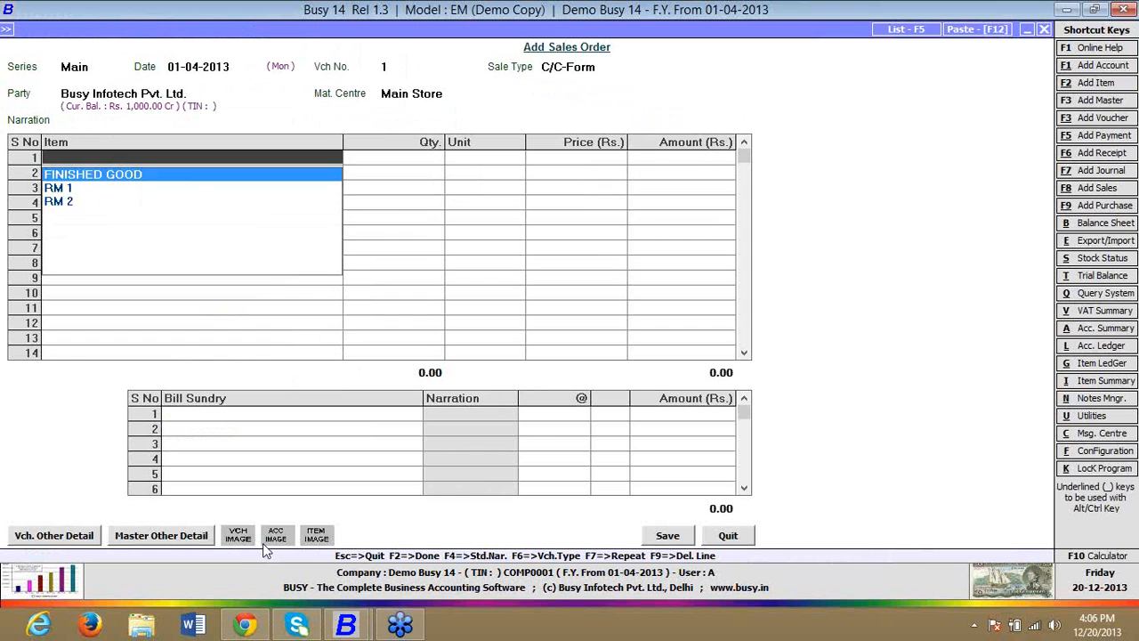
pyautogui.press('Return')
pyautogui.write('1')
# Step: Set the FINISHED GOOD quantity to 10, save the sales order and leave order entry
pyautogui.press('Return')
pyautogui.press('Return')
pyautogui.write('100')
pyautogui.press('Return')
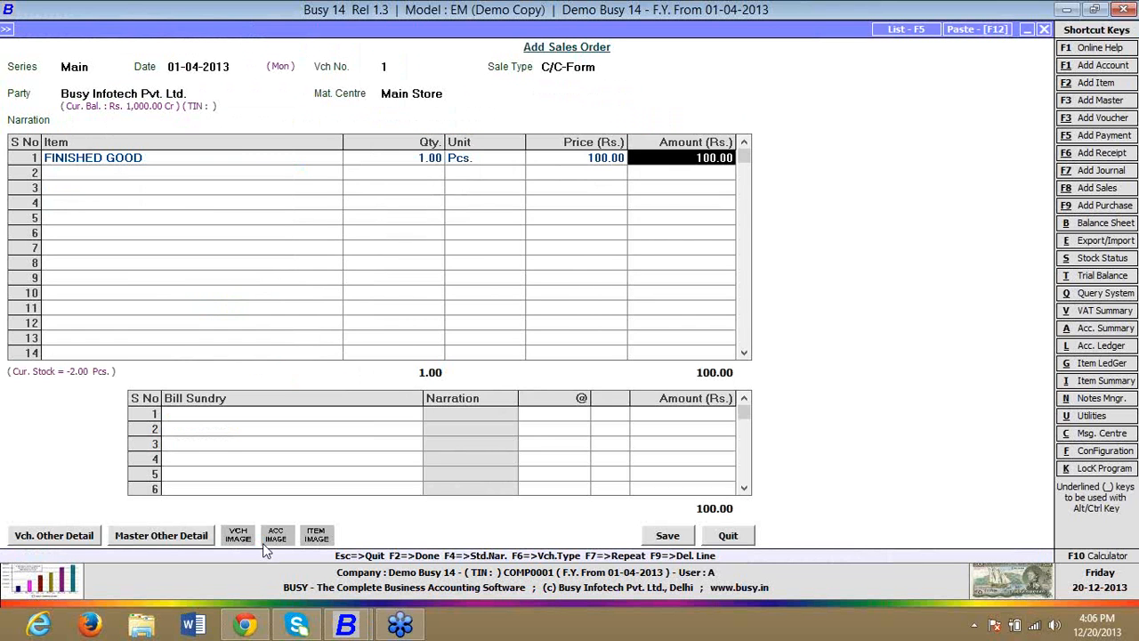
pyautogui.press('Return')
pyautogui.press('Up')
pyautogui.press('Left')
pyautogui.press('Left')
pyautogui.press('Left')
pyautogui.write('10')
pyautogui.press('Return')
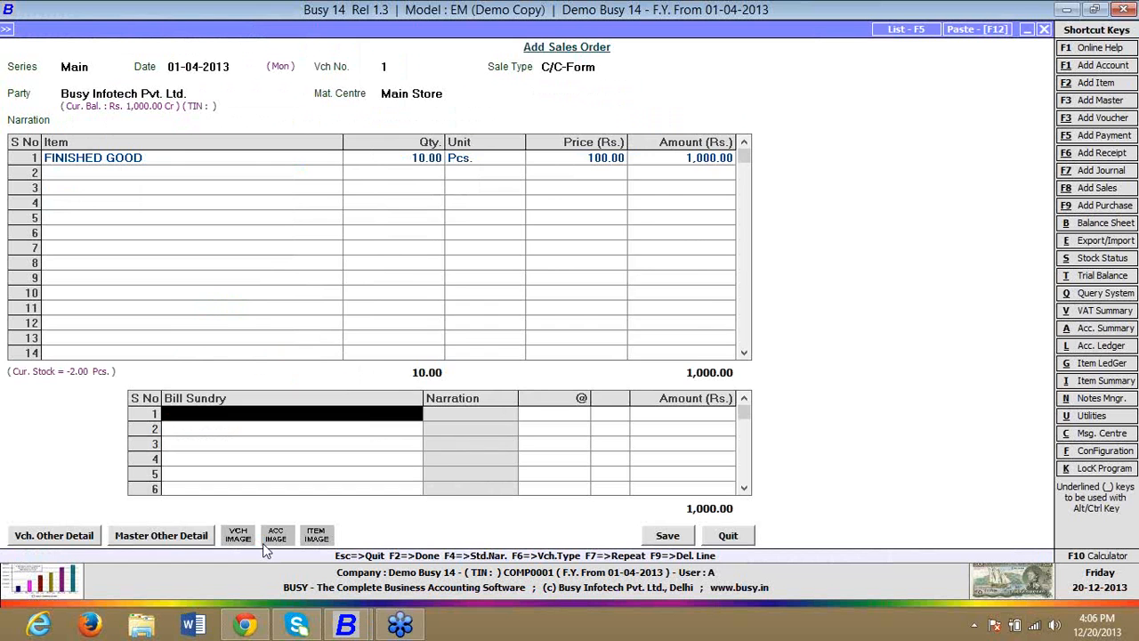
pyautogui.press('F2')
pyautogui.press('Return')
pyautogui.press('Escape')
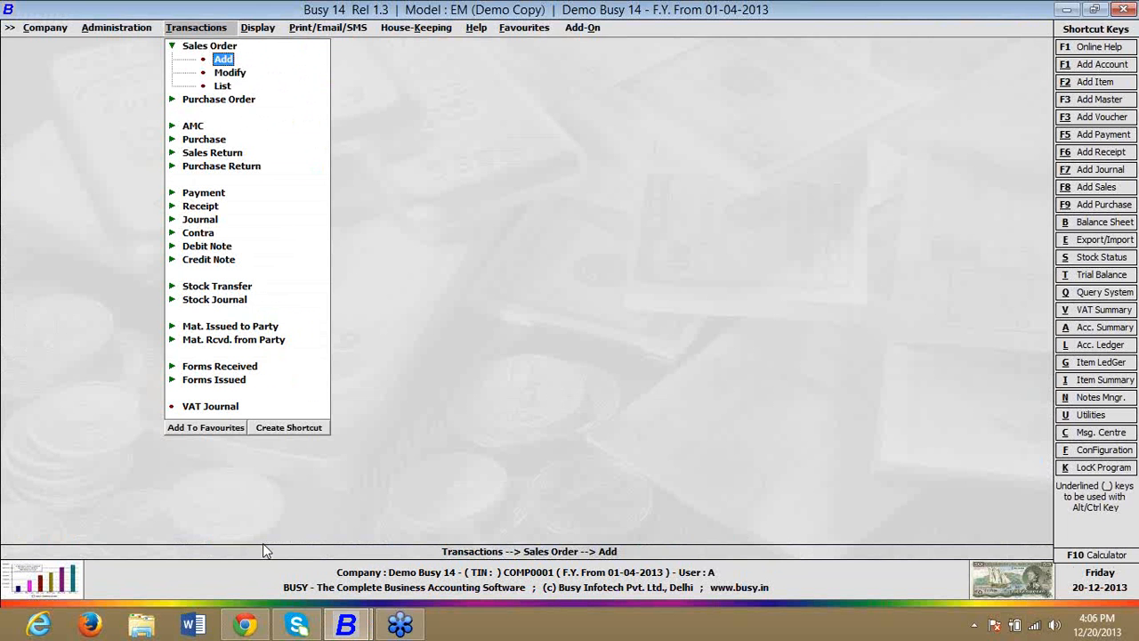
pyautogui.press('Down')
pyautogui.press('Down')
pyautogui.press('Down')
pyautogui.press('Down')
pyautogui.press('Return')
pyautogui.press('Return')
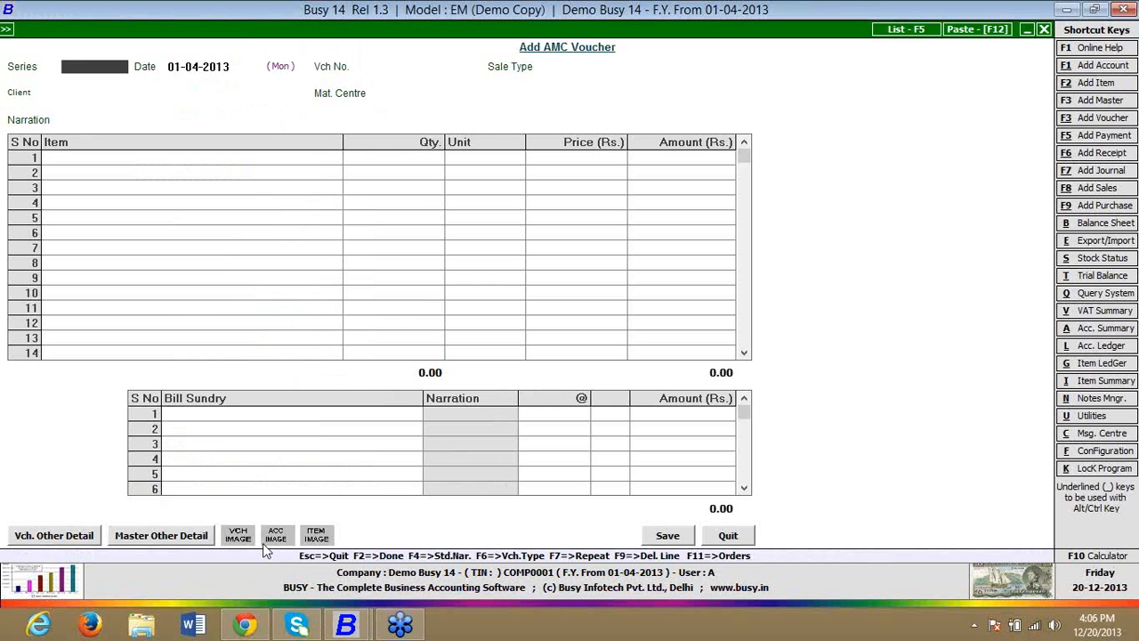
pyautogui.press('Escape')
# Step: Turn off Change Voucher Type Caption(s) in the General features configuration and save
pyautogui.press('Left')
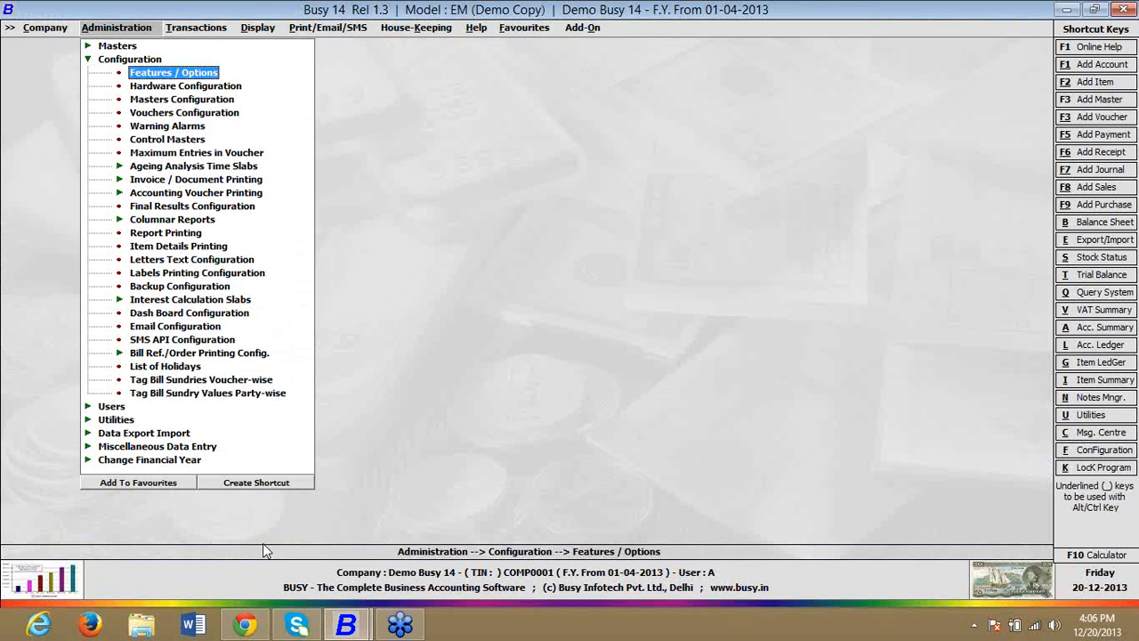
pyautogui.press('Return')
pyautogui.press('Down')
pyautogui.press('Return')
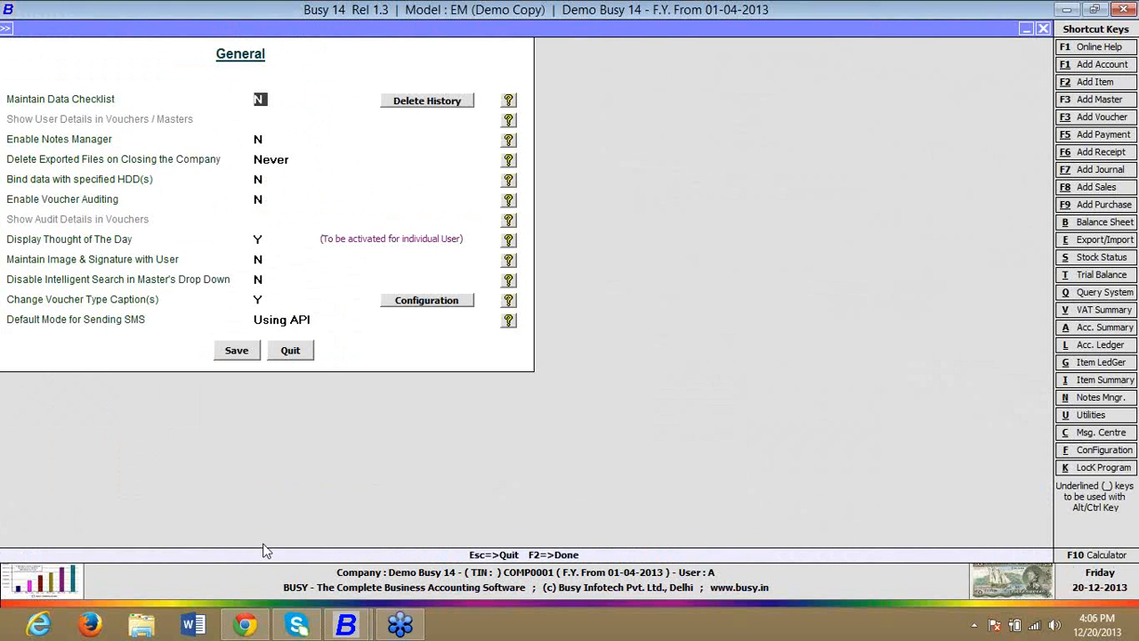
pyautogui.click(258, 301)
pyautogui.write('N')
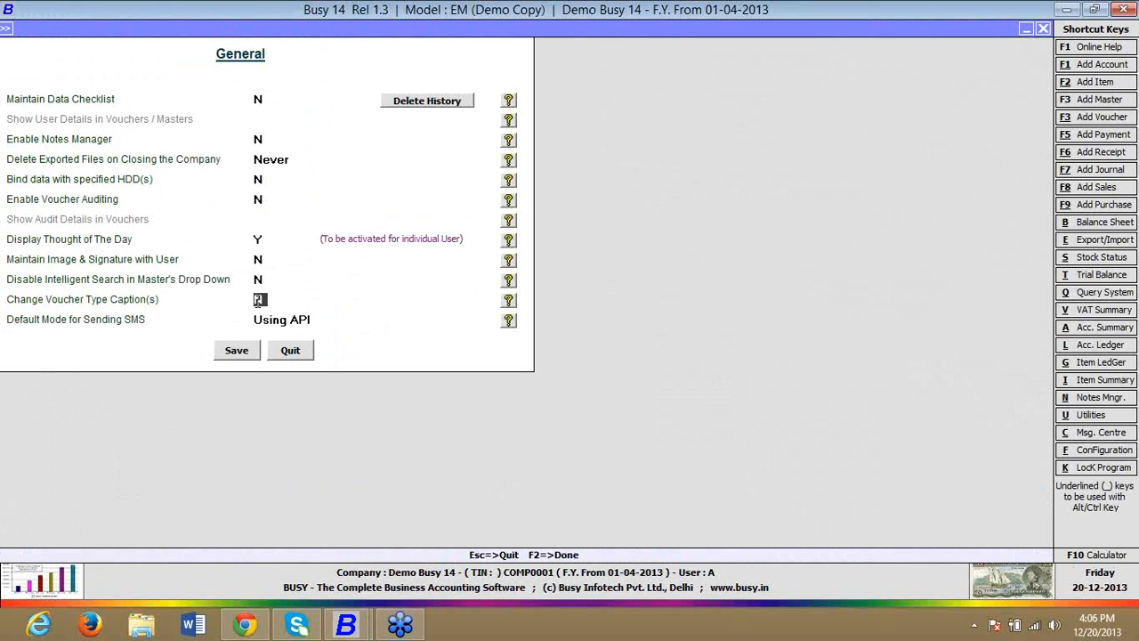
pyautogui.press('F2')
pyautogui.press('Escape')
# Step: Start a sales voucher in the Main series for Busy Infotech Pvt. Ltd. with sale type C/C-Form and material centre Main Store
pyautogui.press('Right')
pyautogui.press('Down')
pyautogui.press('Down')
pyautogui.press('Down')
pyautogui.press('Down')
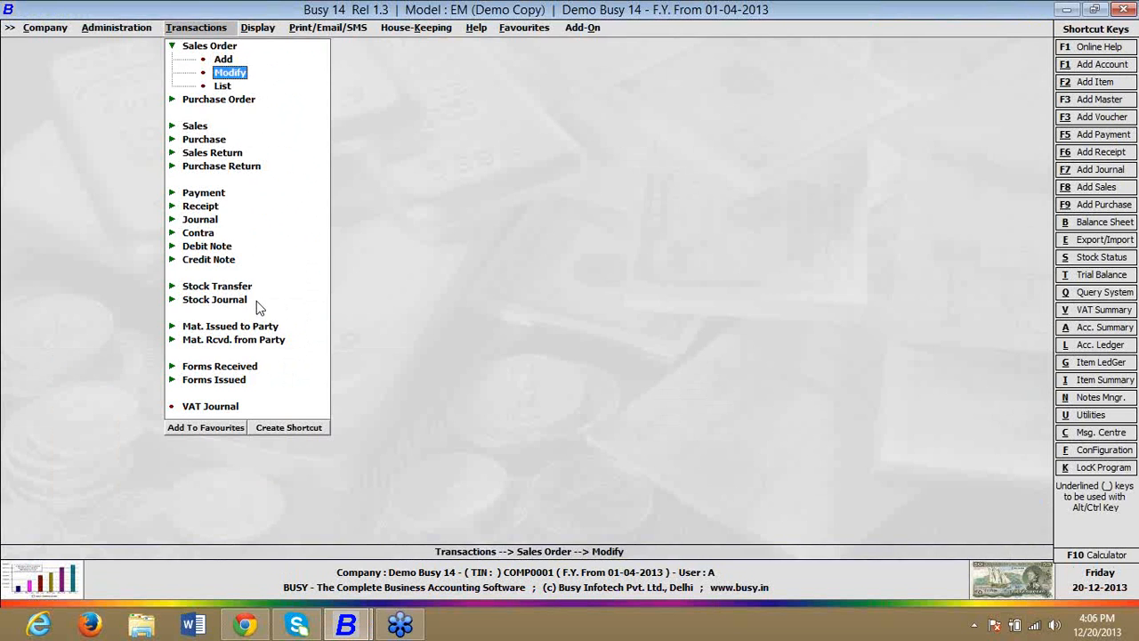
pyautogui.press('Return')
pyautogui.press('Return')
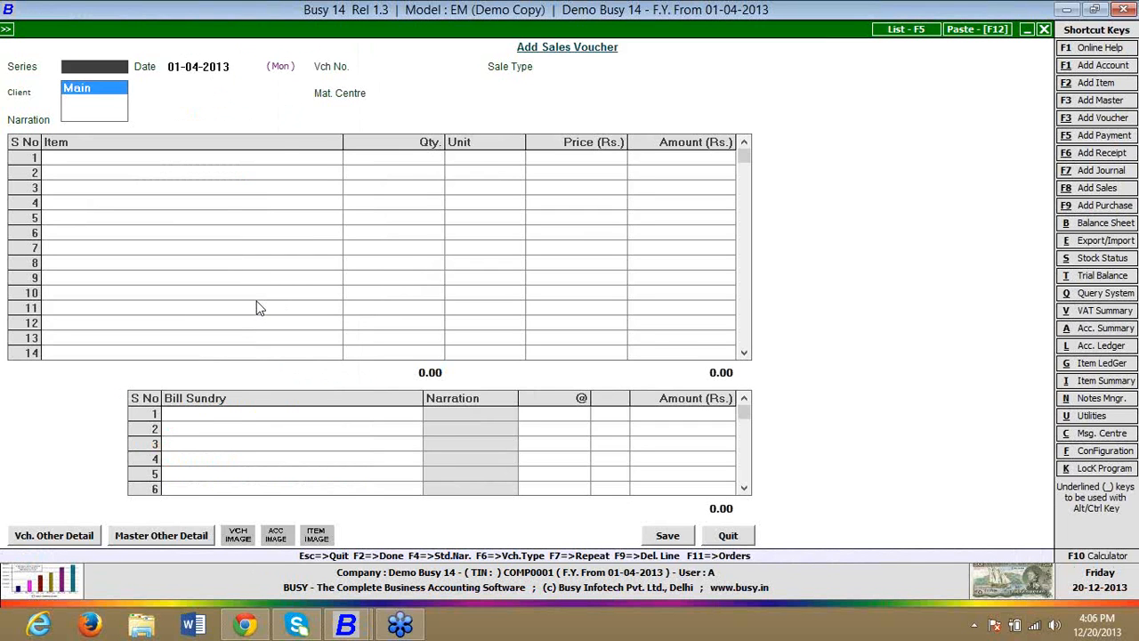
pyautogui.press('Return')
pyautogui.press('Return')
pyautogui.press('Return')
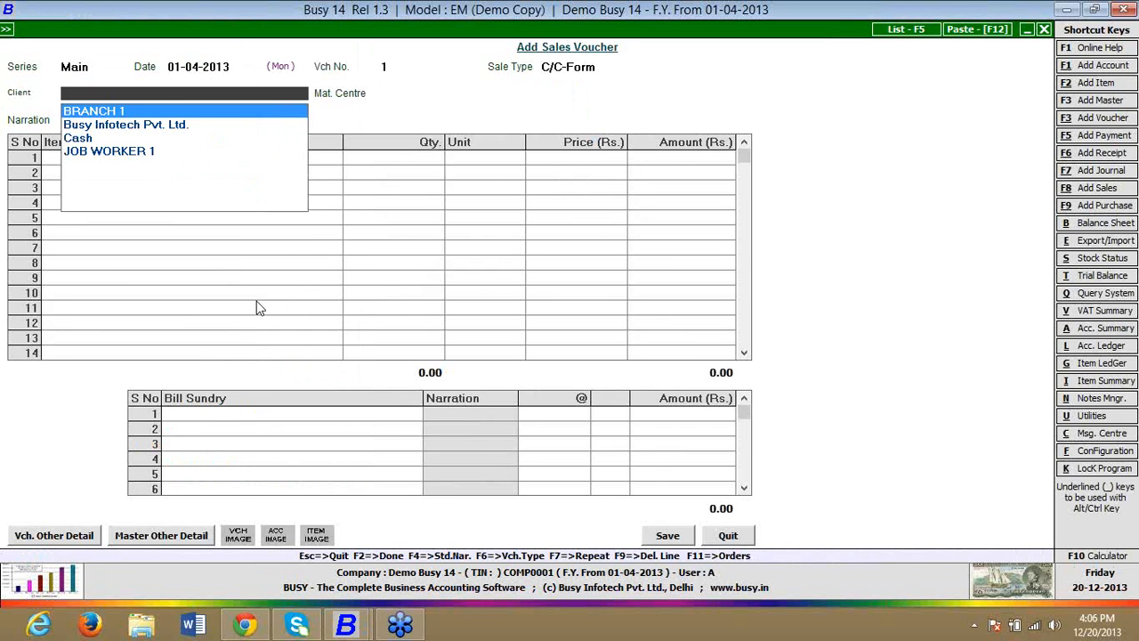
pyautogui.press('Down')
# Step: Leave the narration and transport details blank and pick the items from pending order 1 into the sales voucher
pyautogui.press('Return')
pyautogui.press('Return')
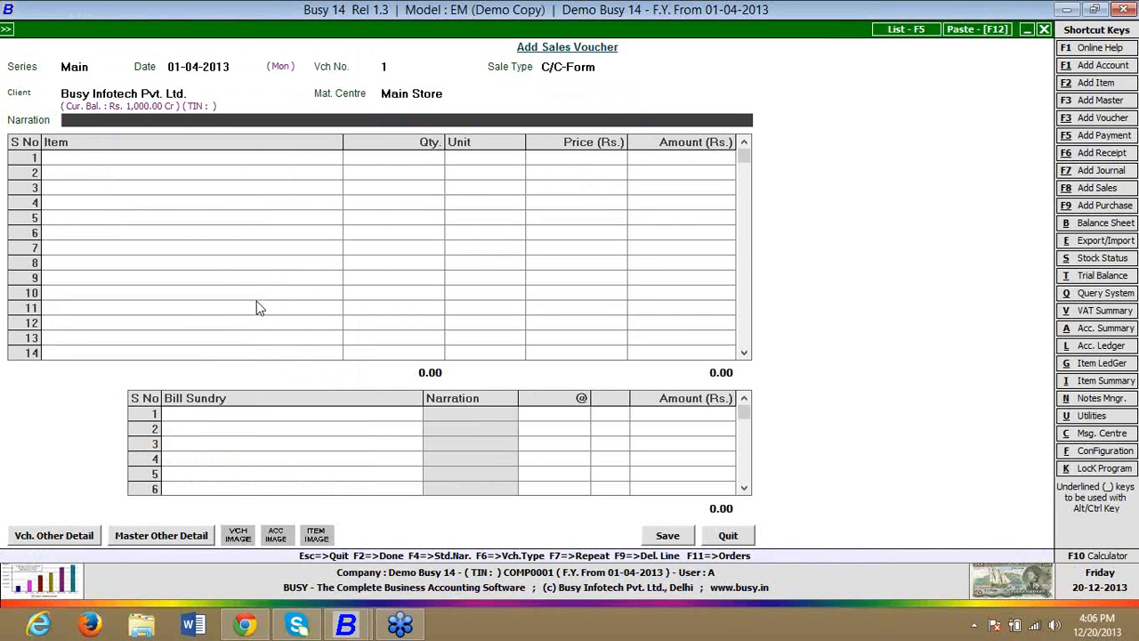
pyautogui.press('Return')
pyautogui.press('Return')
pyautogui.press('Return')
pyautogui.press('Return')
pyautogui.press('Return')
pyautogui.press('Return')
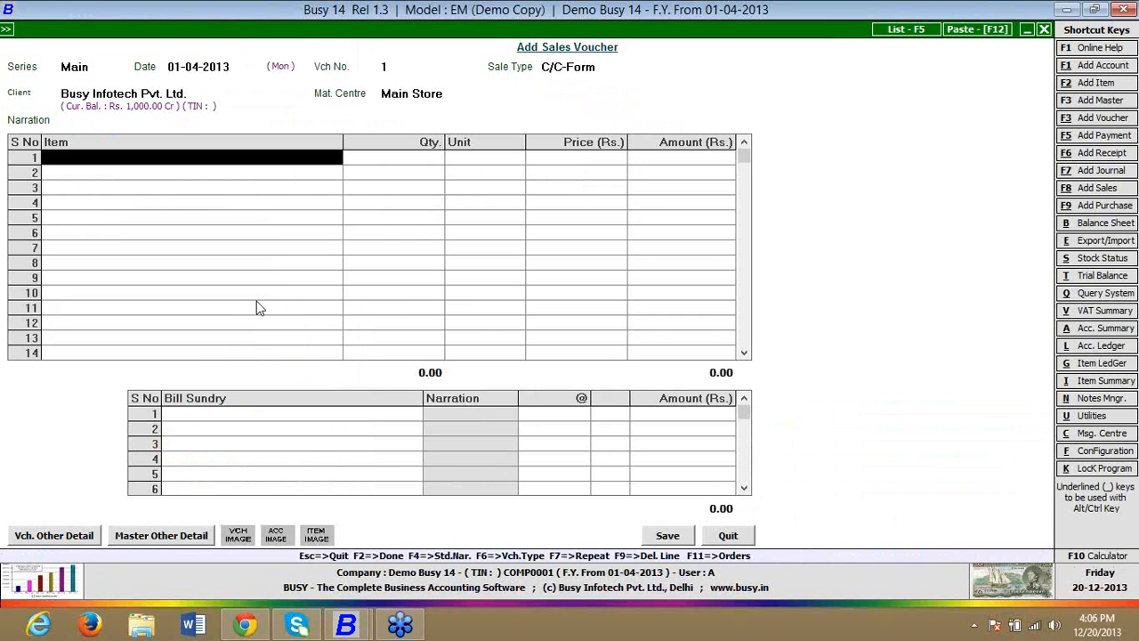
pyautogui.press('F11')
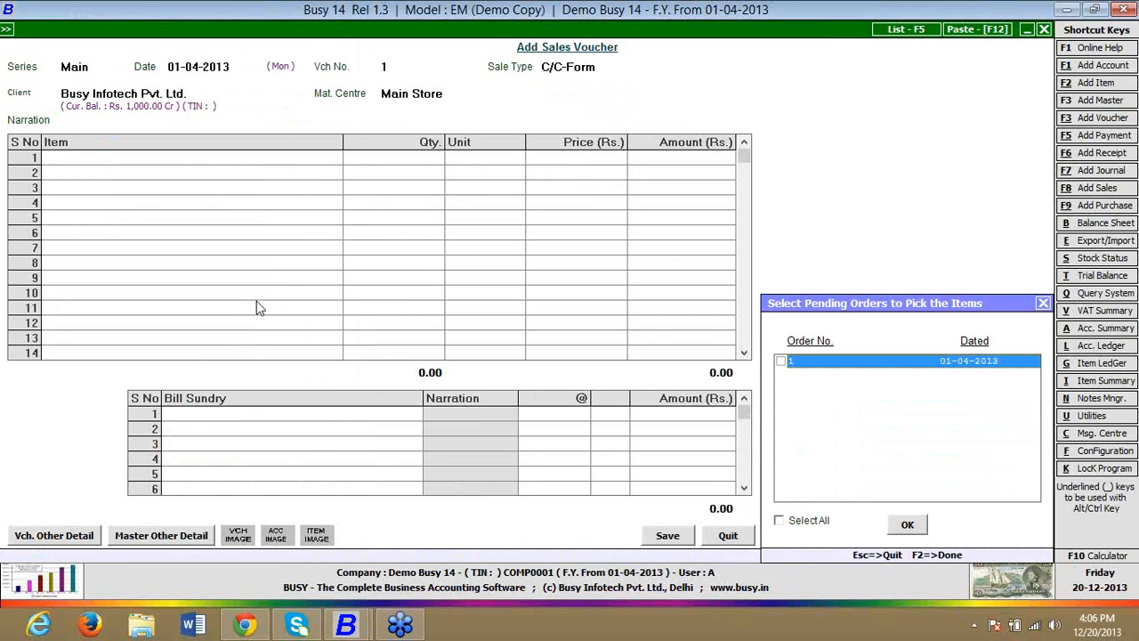
pyautogui.press('F2')
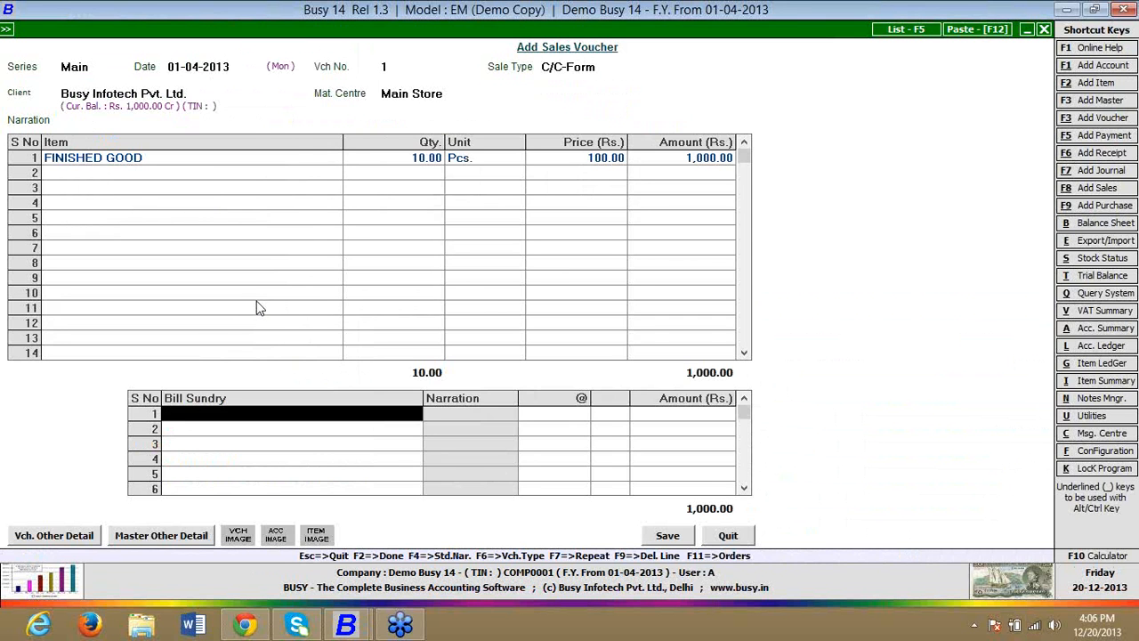
# Step: Continue without charging sales tax up to the save confirmation, decline saving and quit the sales voucher
pyautogui.press('Left')
pyautogui.press('Return')
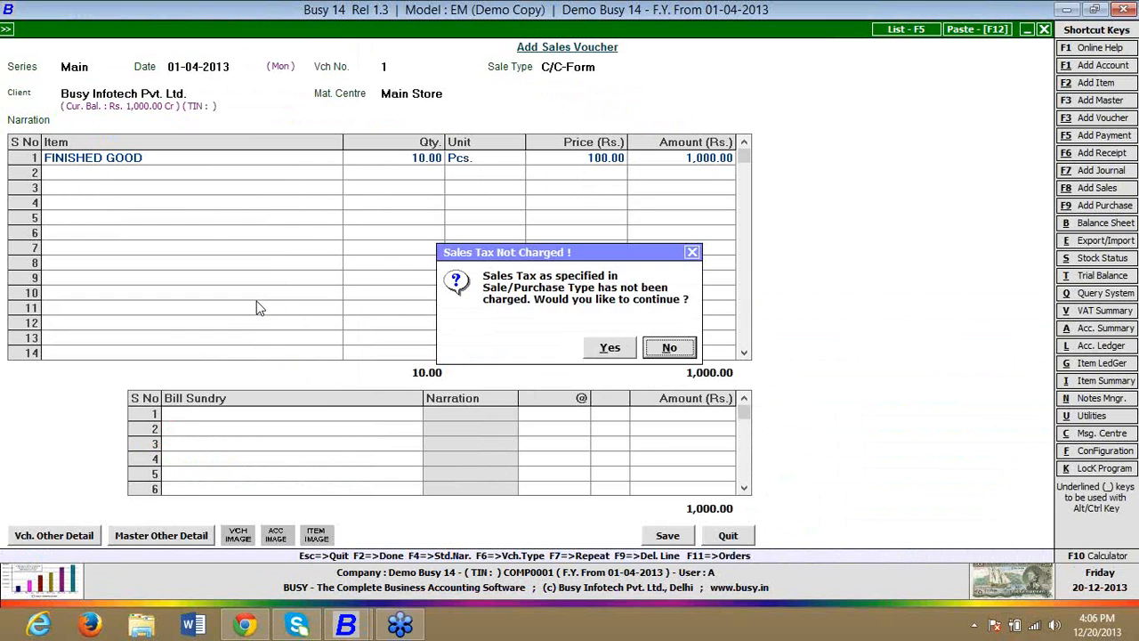
pyautogui.press('Left')
pyautogui.press('Return')
pyautogui.press('Return')
pyautogui.press('F2')
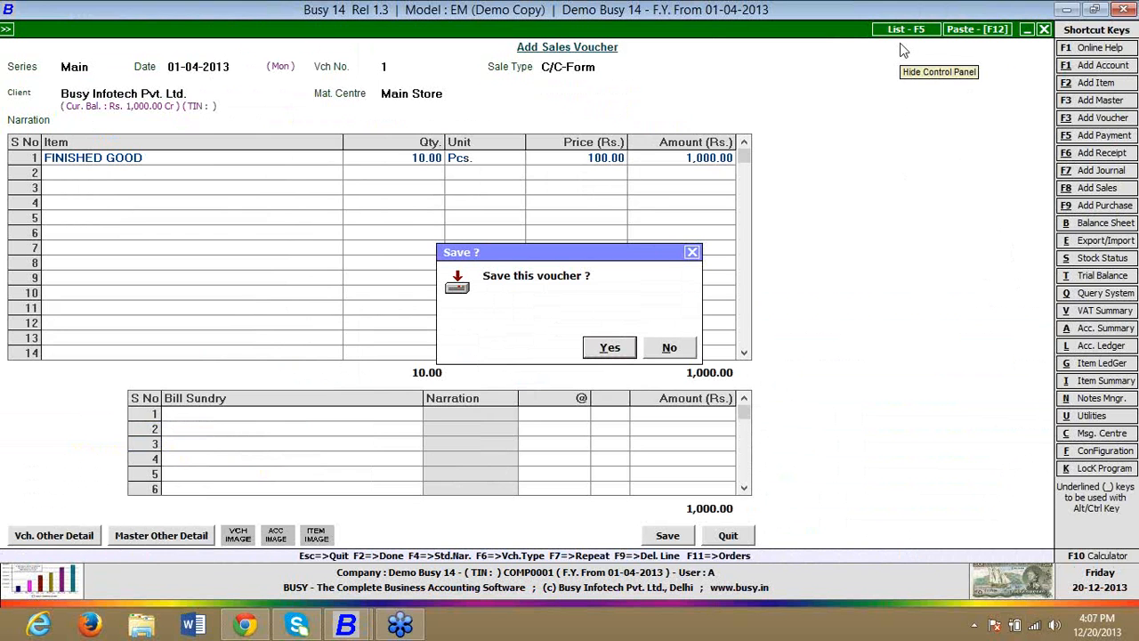
pyautogui.click(663, 348)
pyautogui.press('Escape')
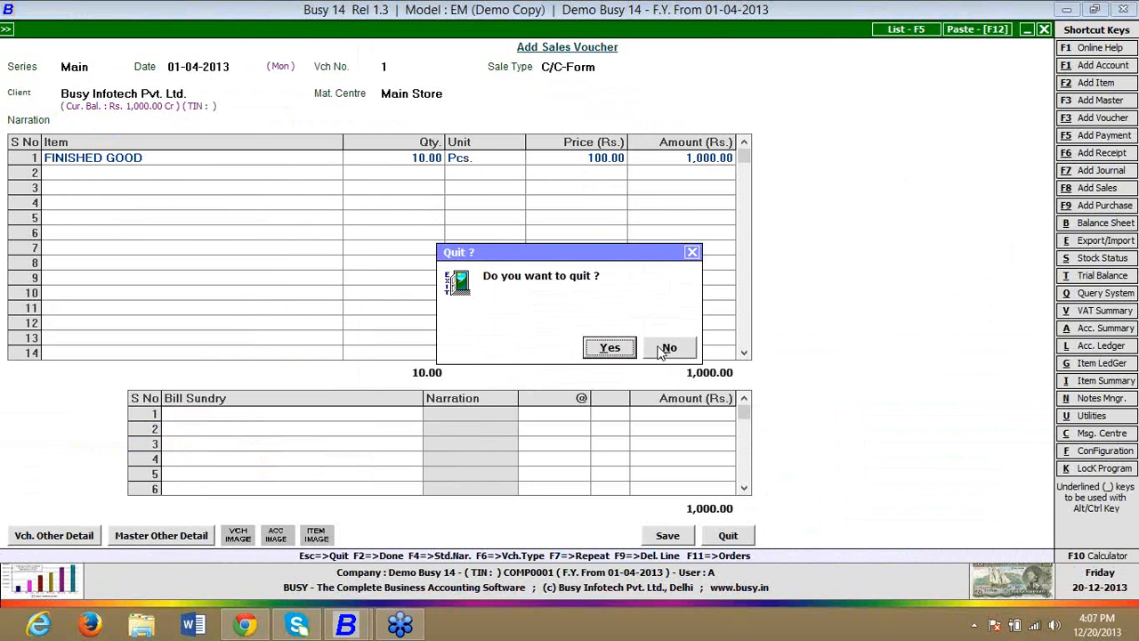
pyautogui.press('Return')
pyautogui.press('Return')
pyautogui.press('Return')
pyautogui.press('Return')
pyautogui.press('Return')
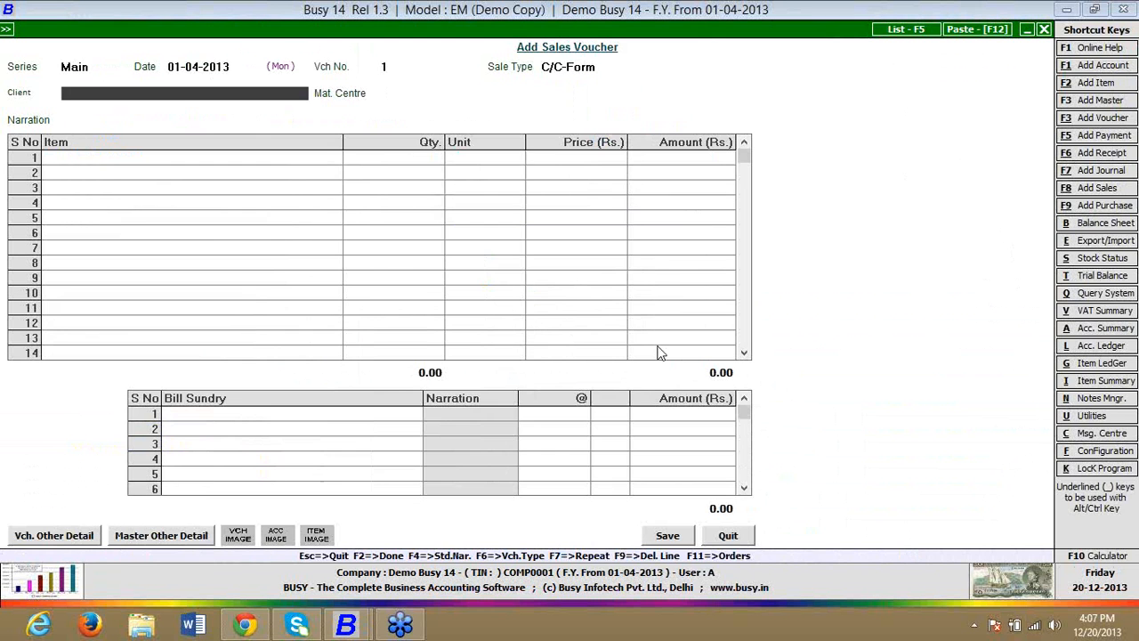
# Step: Start another sales voucher for Busy Infotech Pvt. Ltd. from Main Store and select the item FINISHED GOOD manually
pyautogui.press('Down')
pyautogui.press('Return')
pyautogui.press('Return')
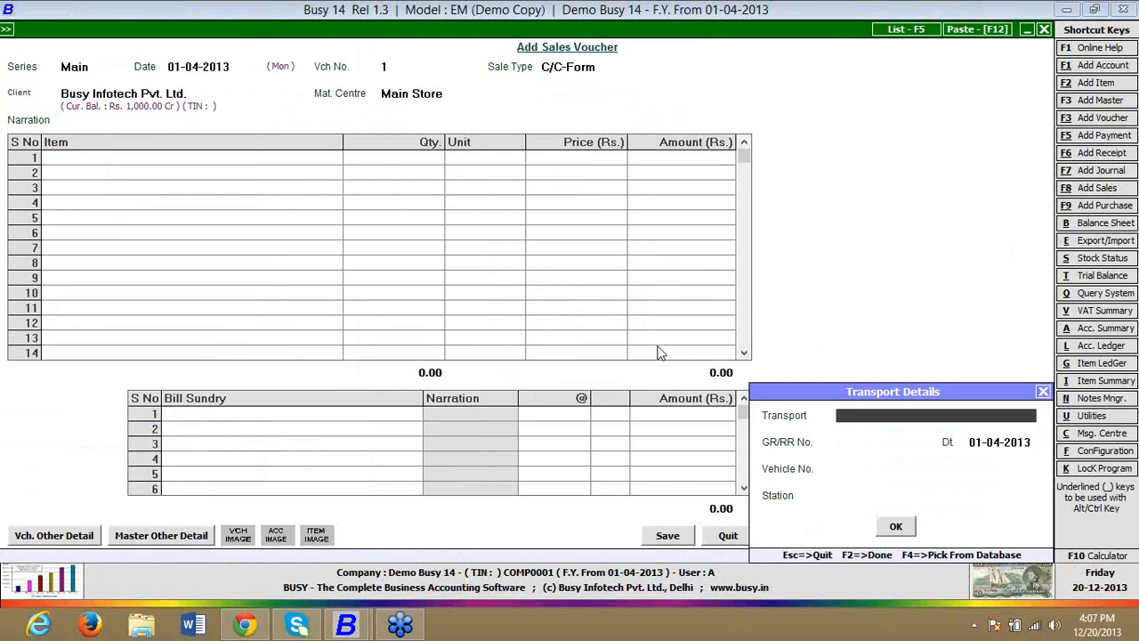
pyautogui.press('Return')
pyautogui.press('Return')
# Step: Enter quantity 1 and price 100 for FINISHED GOOD and continue finalising the voucher without charging sales tax
pyautogui.press('Return')
pyautogui.press('Return')
pyautogui.press('Return')
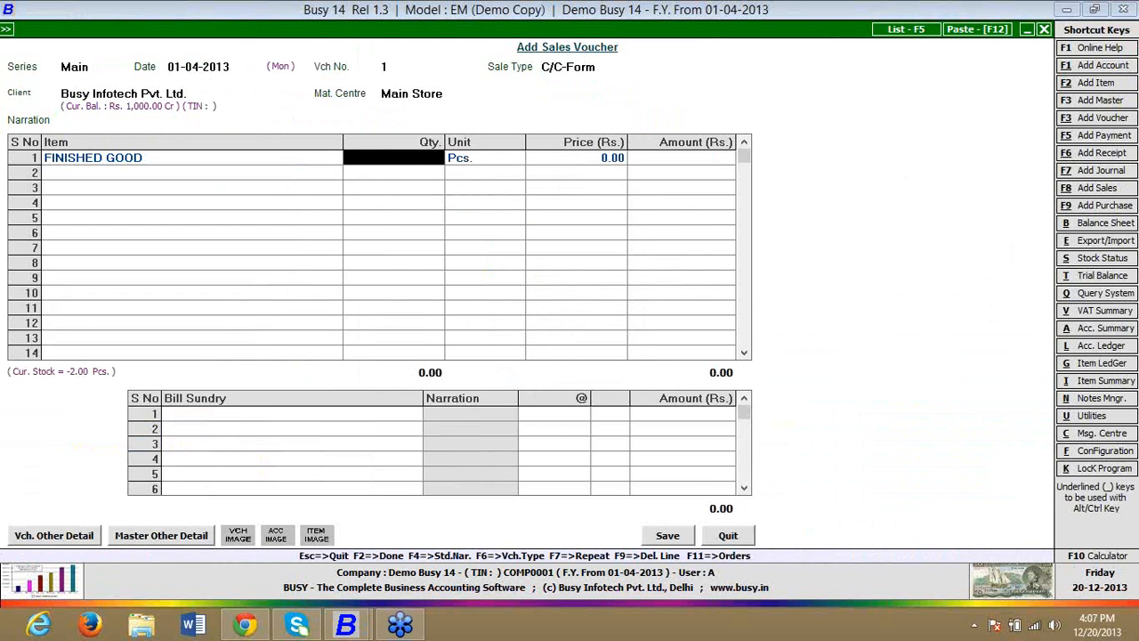
pyautogui.write('1')
pyautogui.press('Return')
pyautogui.press('Return')
pyautogui.write('100')
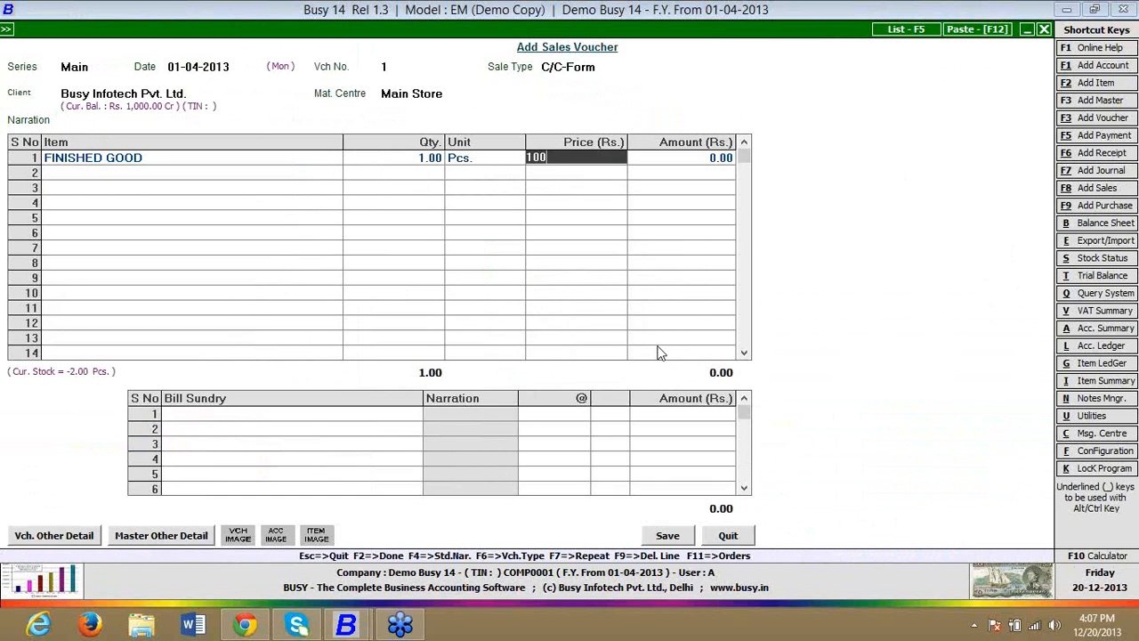
pyautogui.press('Return')
pyautogui.press('Return')
pyautogui.press('Return')
pyautogui.press('F2')
pyautogui.press('y')
pyautogui.press('y')
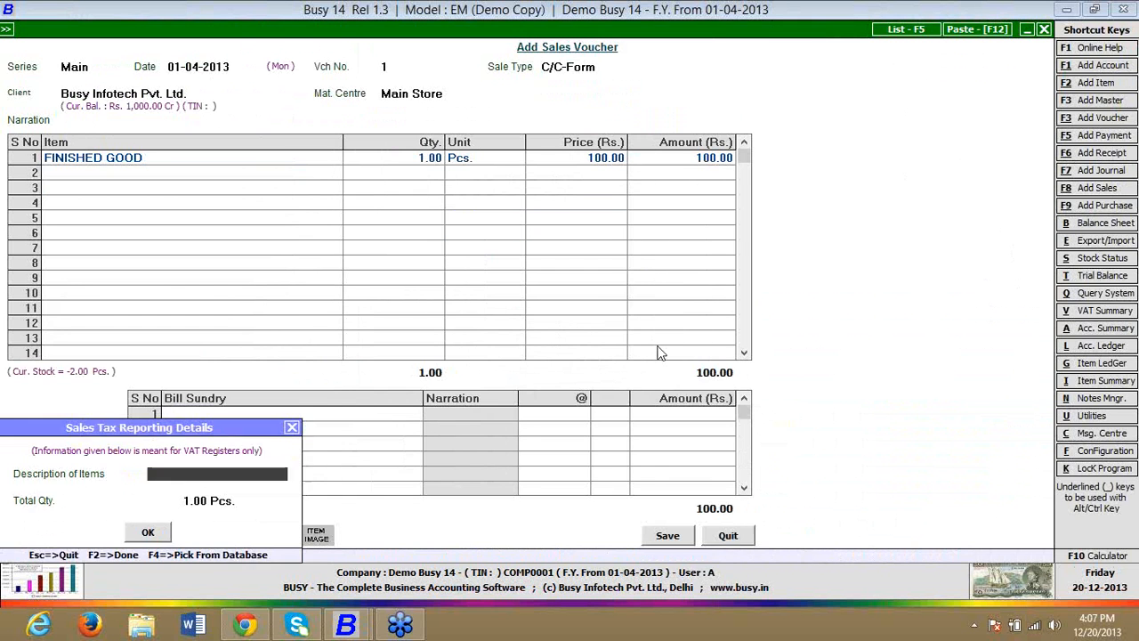
# Step: Accept the sales tax reporting details, list the pending order references for FINISHED GOOD, and quit the voucher without saving
pyautogui.press('F2')
pyautogui.press('F2')
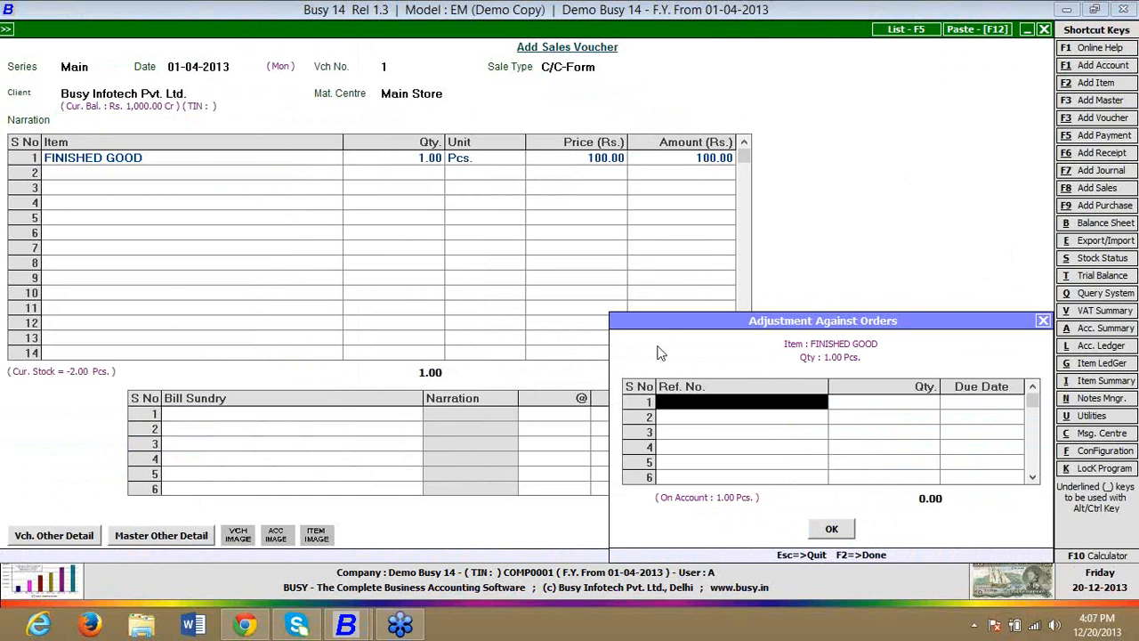
pyautogui.press('space')
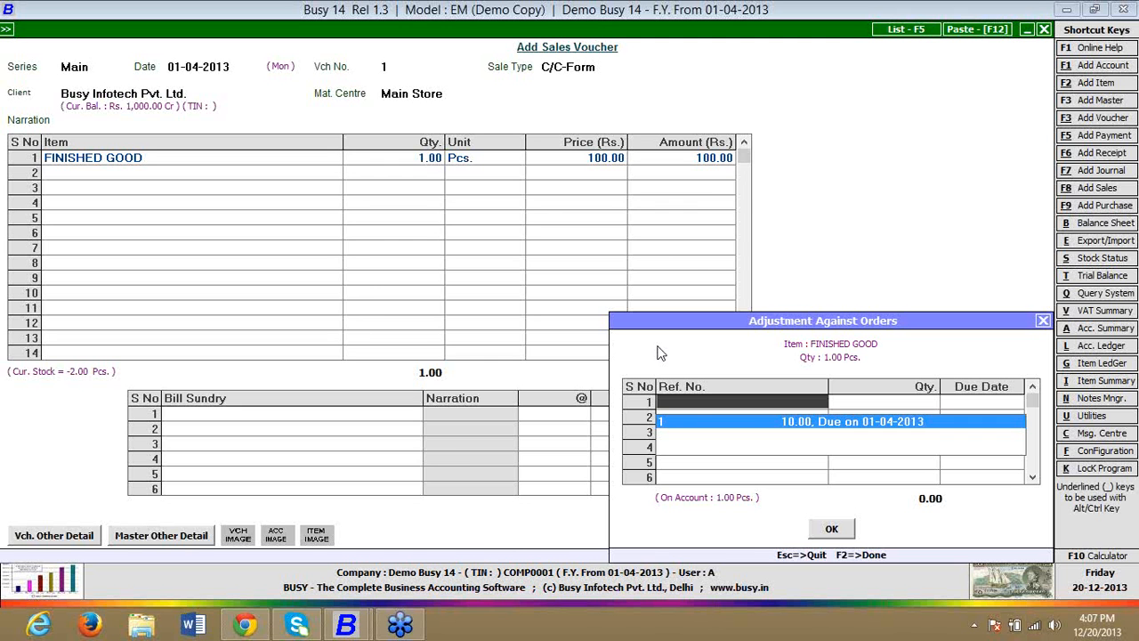
pyautogui.press('F2')
pyautogui.press('Escape')
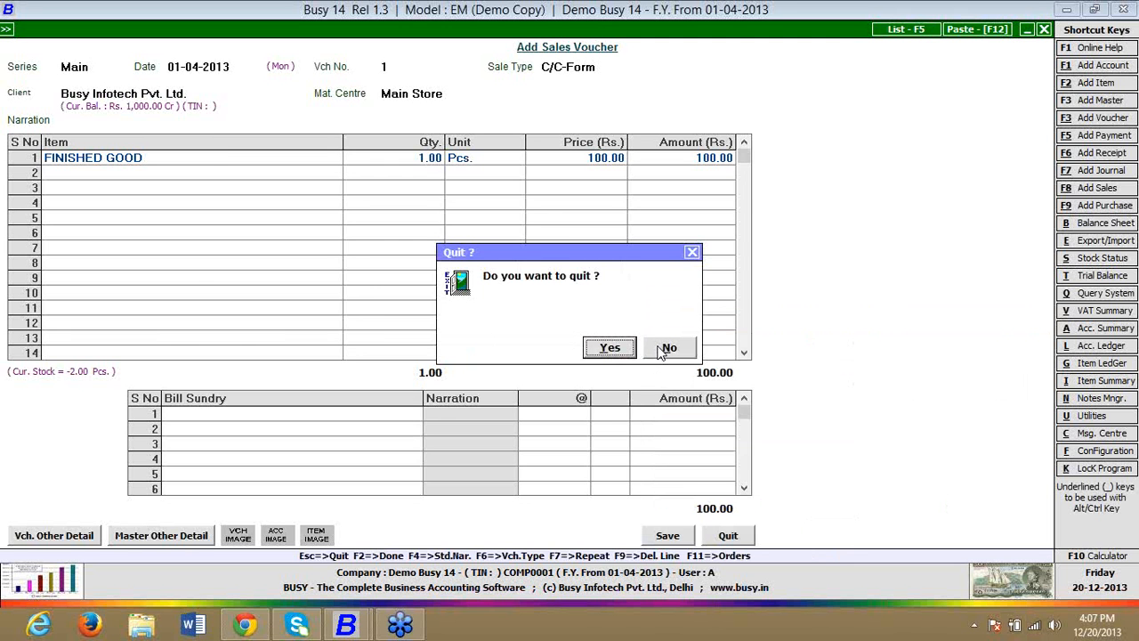
pyautogui.press('Return')
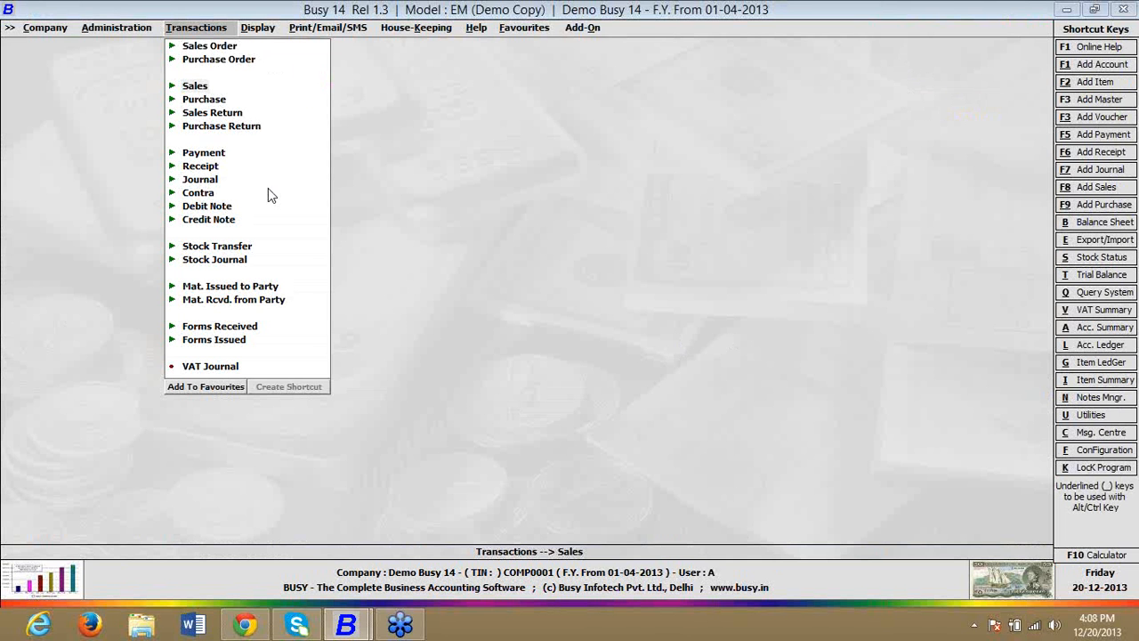
# Step: Open Regenerate Dual Vouchers, proceeding with the latest backup in hand, and filter the vouchers by sale type C/C-Form
pyautogui.click(400, 31)
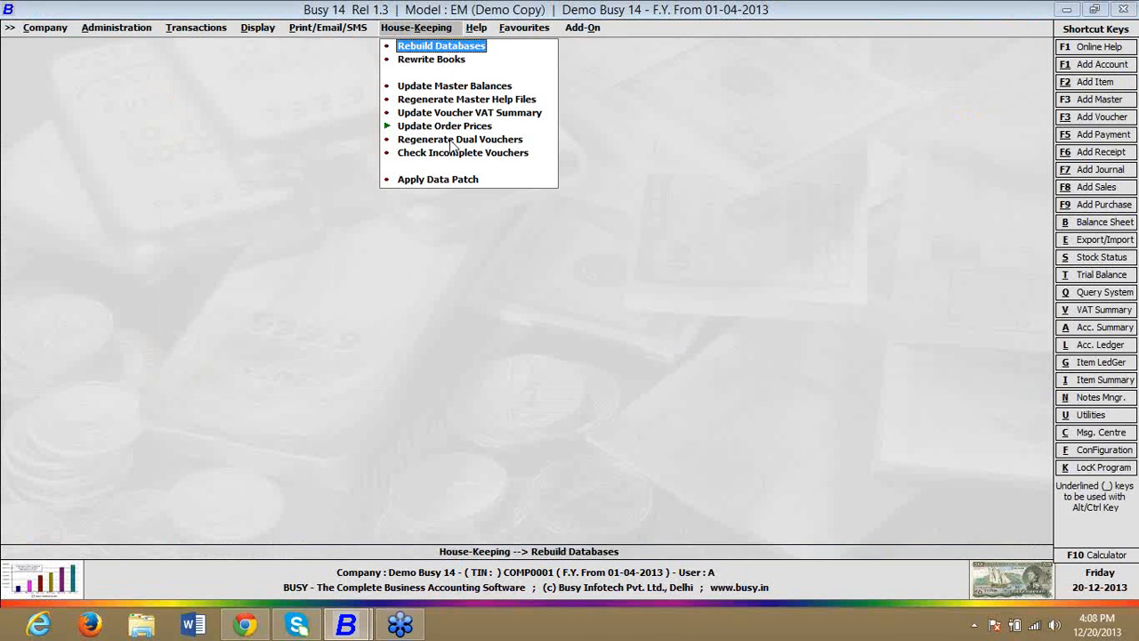
pyautogui.click(452, 143)
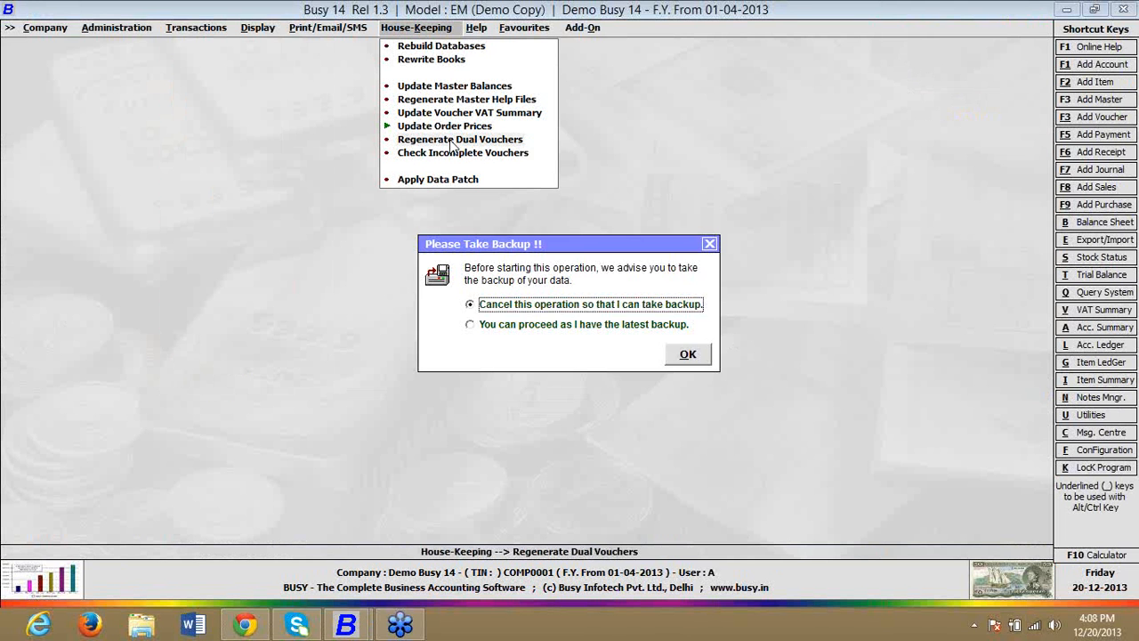
pyautogui.click(531, 324)
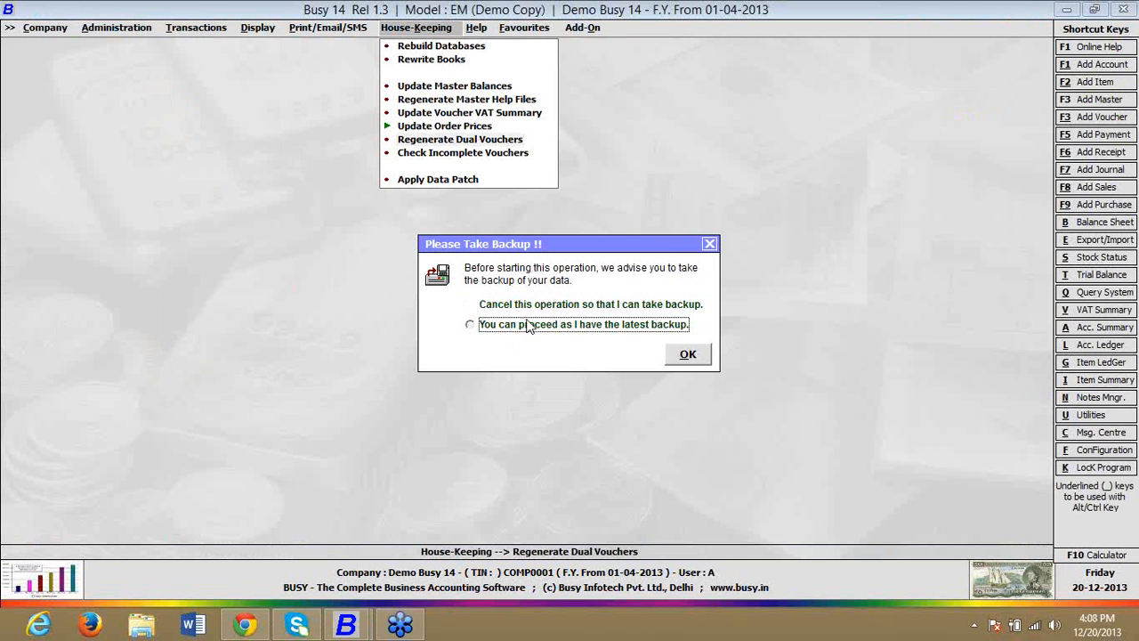
pyautogui.click(688, 354)
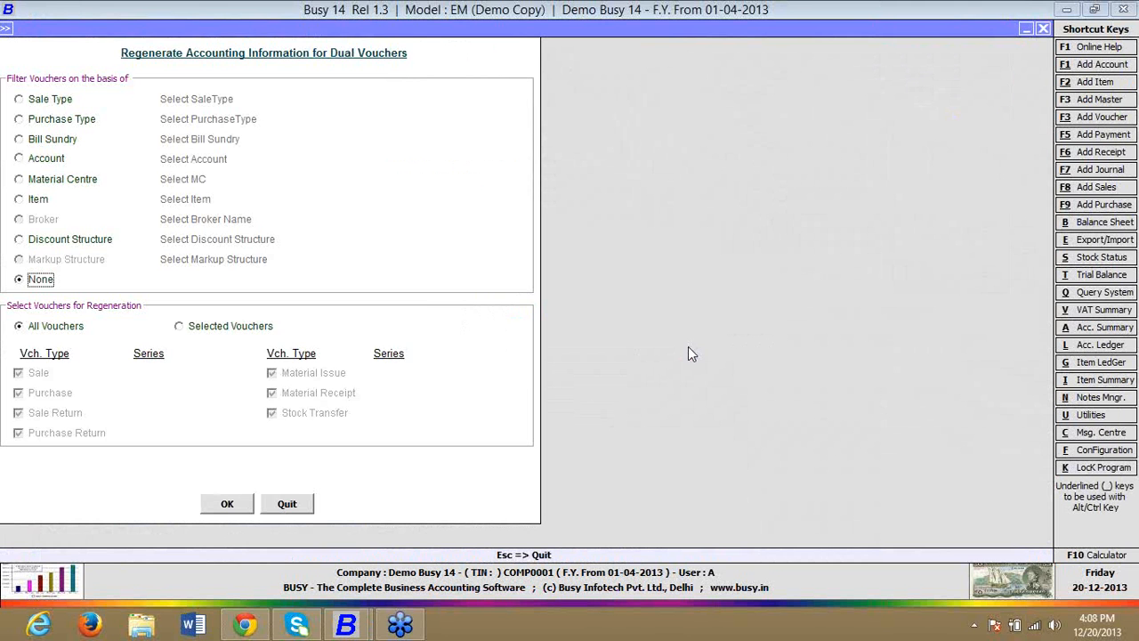
pyautogui.click(37, 99)
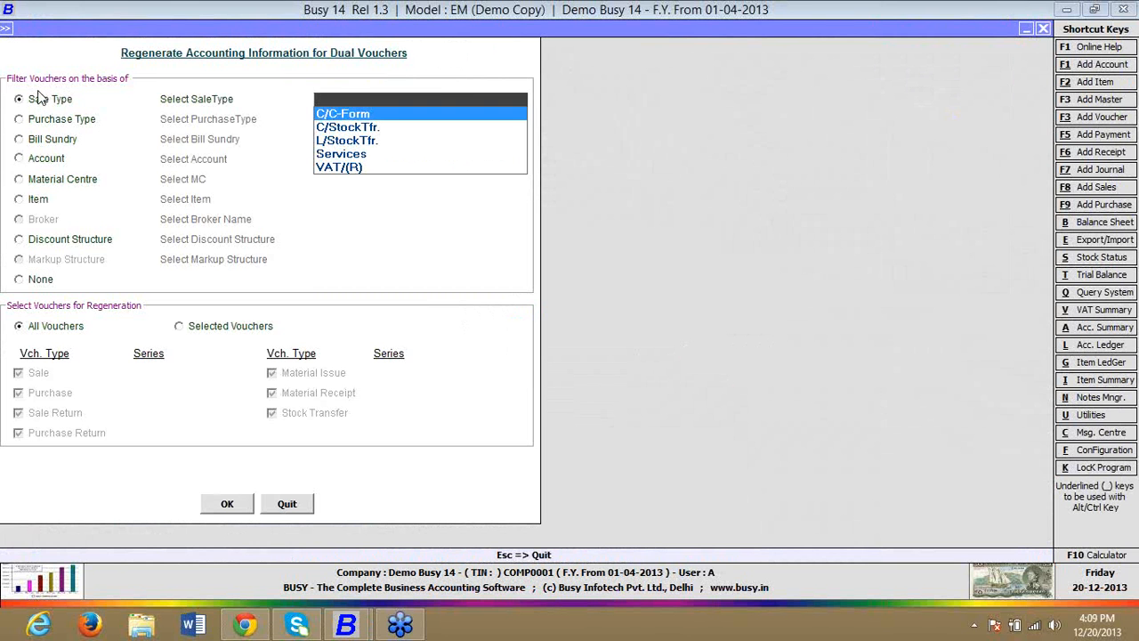
pyautogui.press('Return')
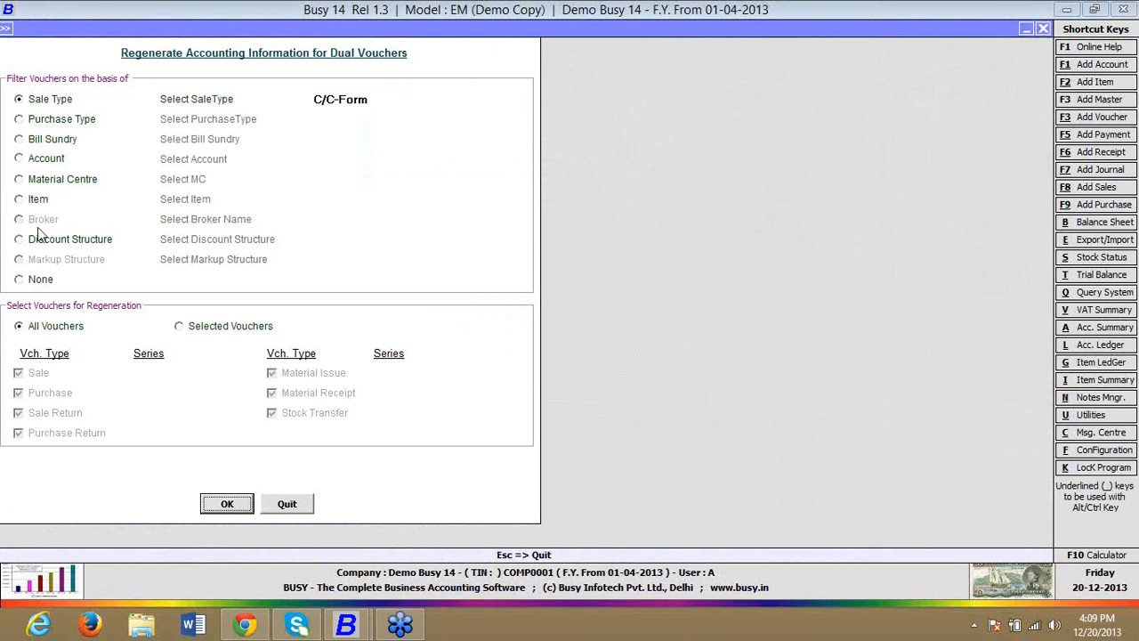
# Step: Filter the dual vouchers by item FINISHED GOOD and limit regeneration to Main-series Sale and Purchase Return vouchers
pyautogui.click(36, 201)
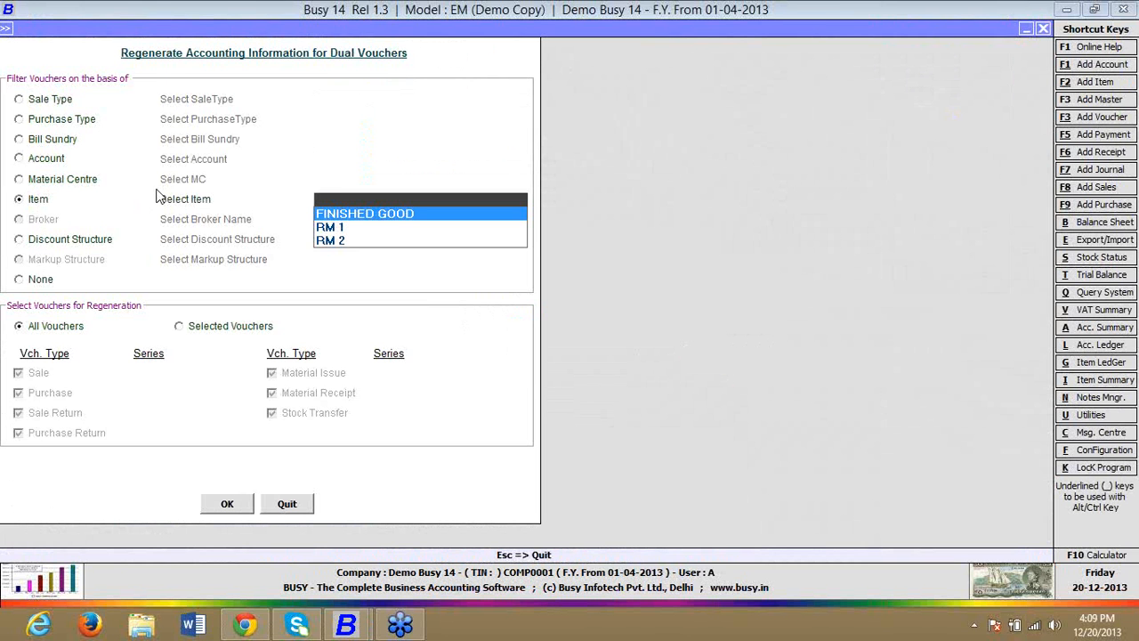
pyautogui.press('Return')
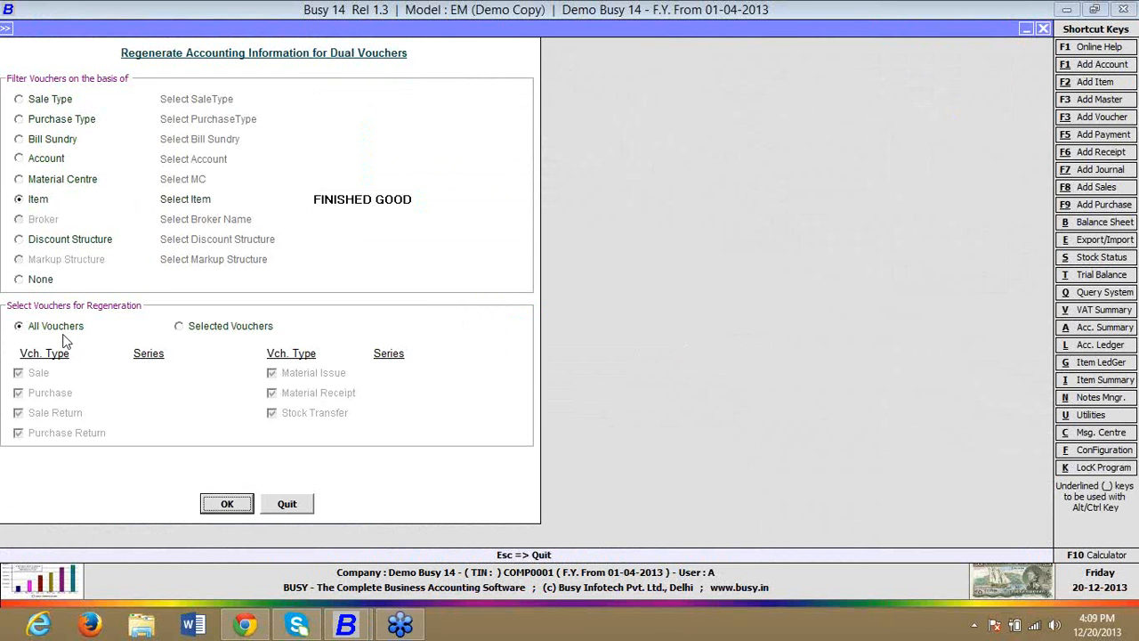
pyautogui.click(198, 333)
pyautogui.click(33, 374)
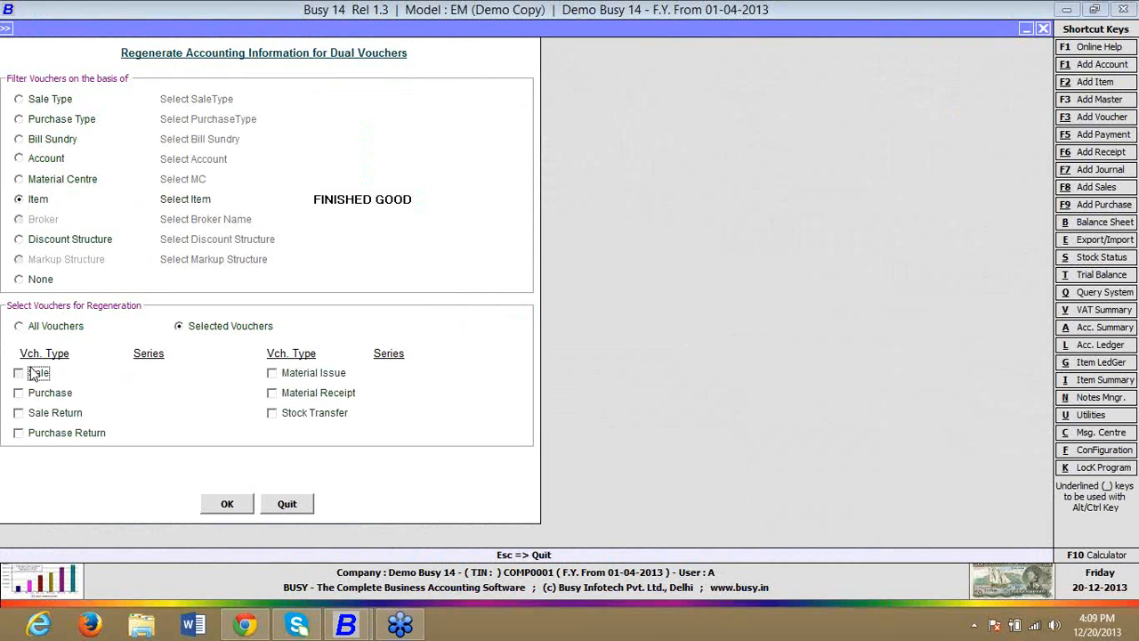
pyautogui.doubleClick(166, 393)
pyautogui.click(89, 435)
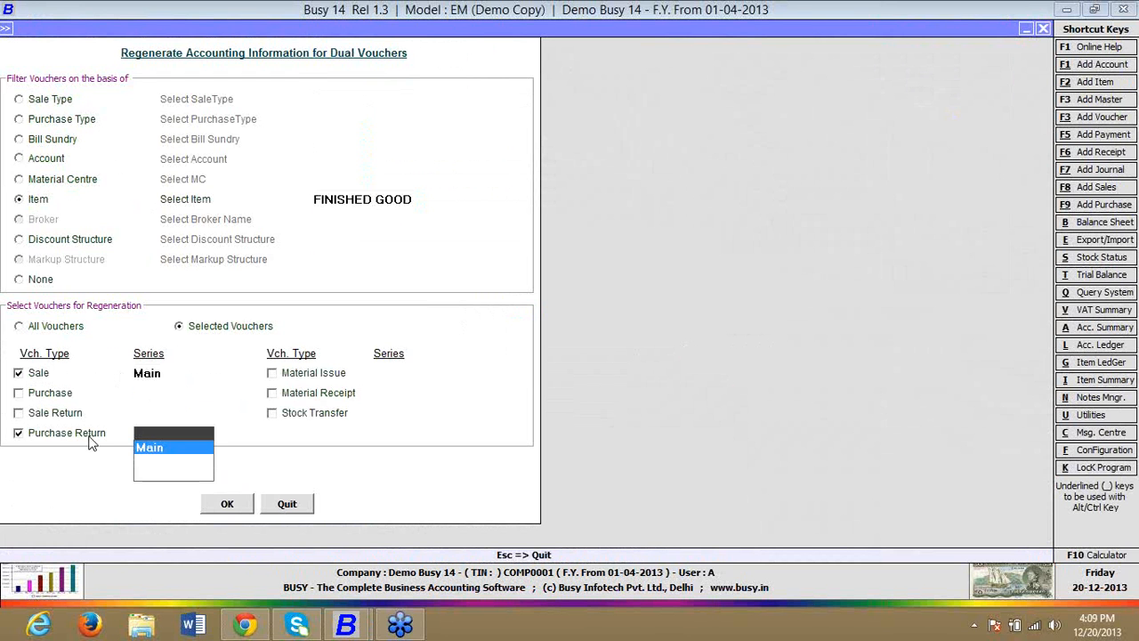
pyautogui.doubleClick(141, 448)
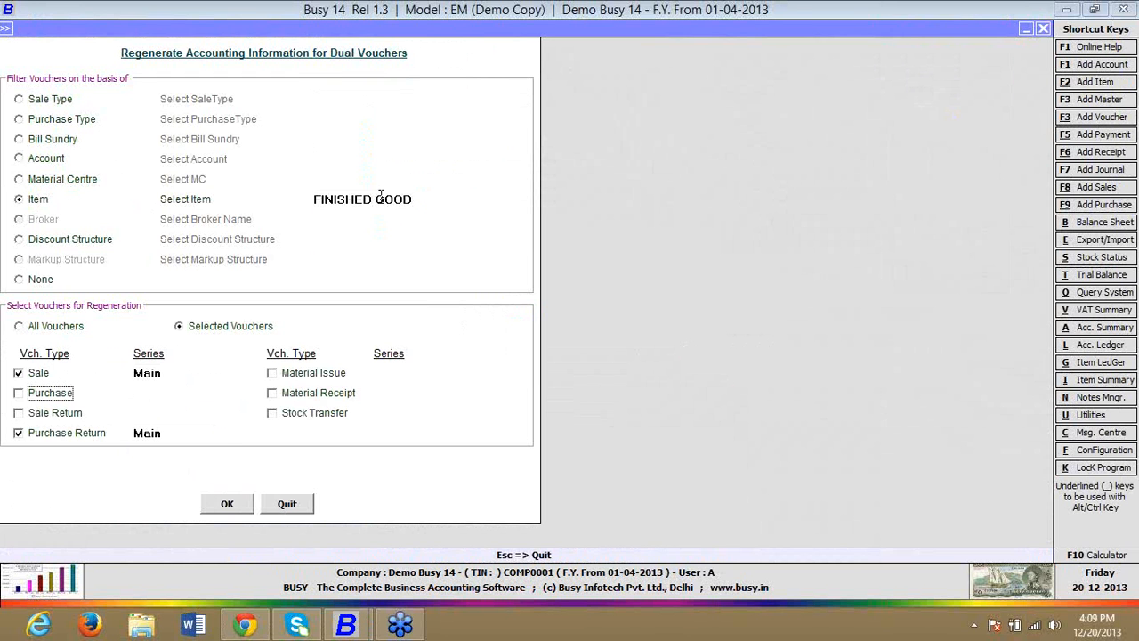
# Step: Try sale type C/StockTfr. as the filter, reselect item FINISHED GOOD, and quit without regenerating the vouchers
pyautogui.click(32, 99)
pyautogui.doubleClick(341, 129)
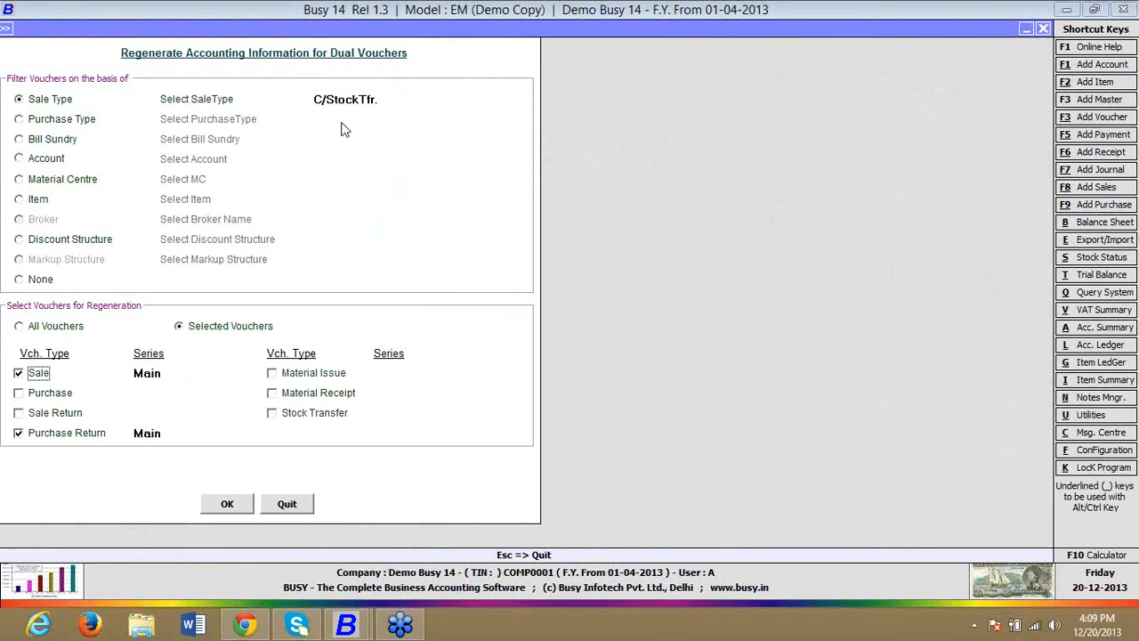
pyautogui.click(42, 200)
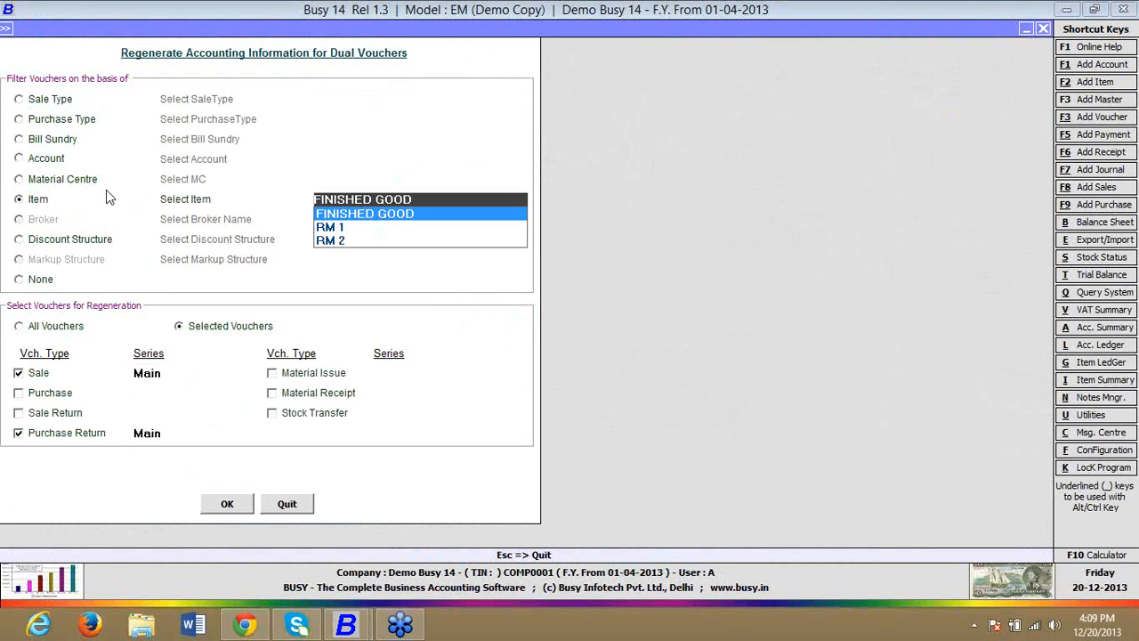
pyautogui.press('Return')
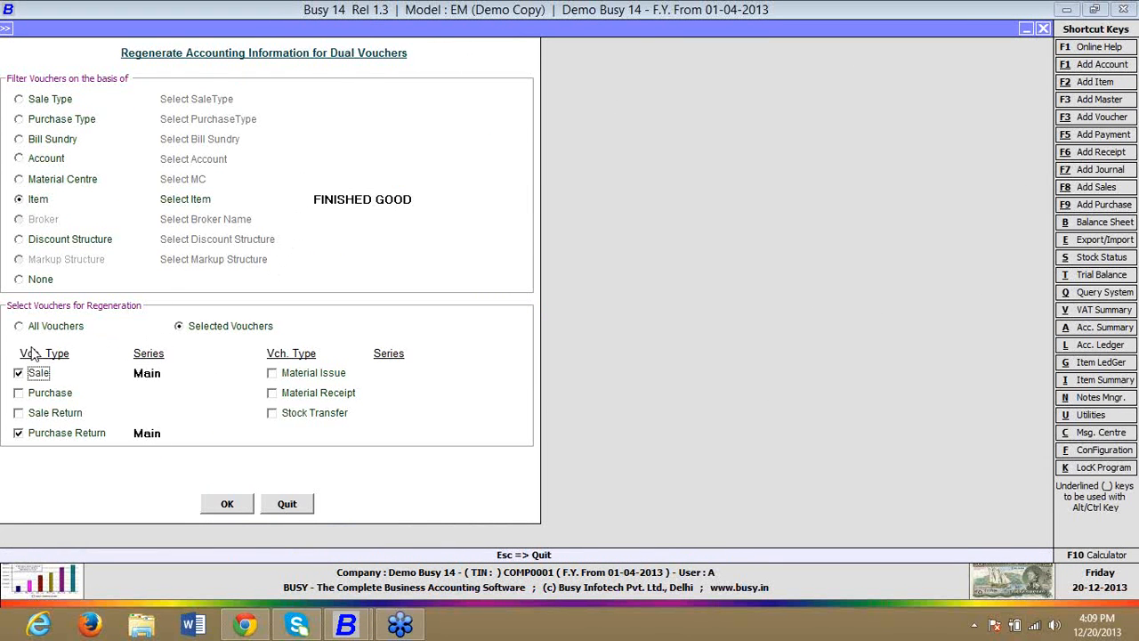
pyautogui.click(301, 512)
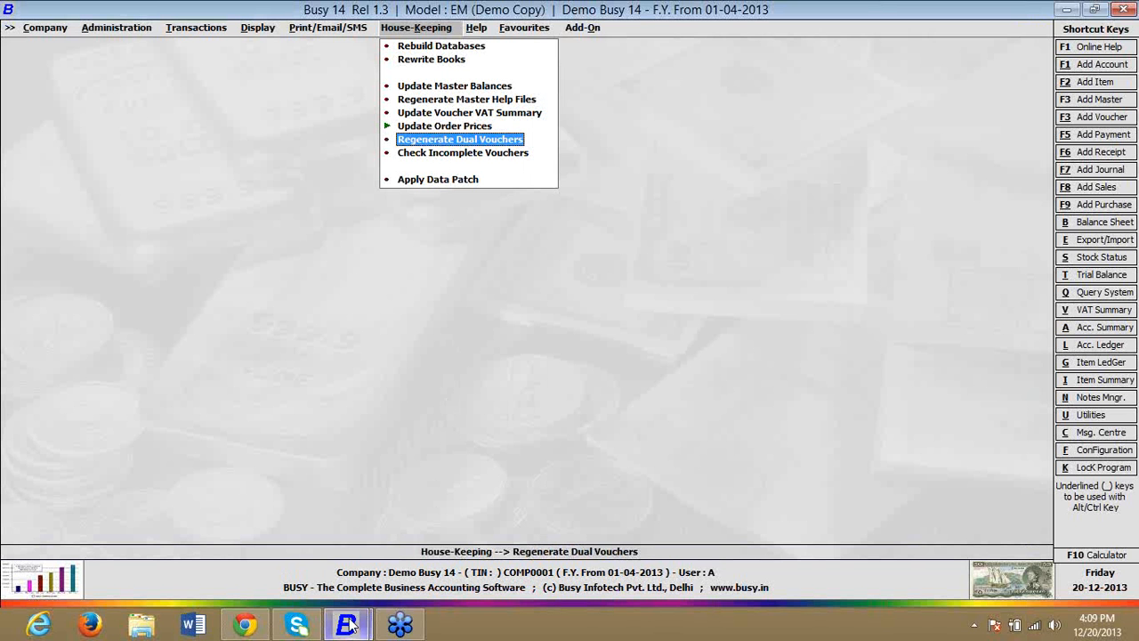
# Step: Switch to the other Busy 14 window running model EC and open the company DEMO BUSY 12
pyautogui.moveTo(346, 624)
pyautogui.click(435, 560)
pyautogui.press('Up')
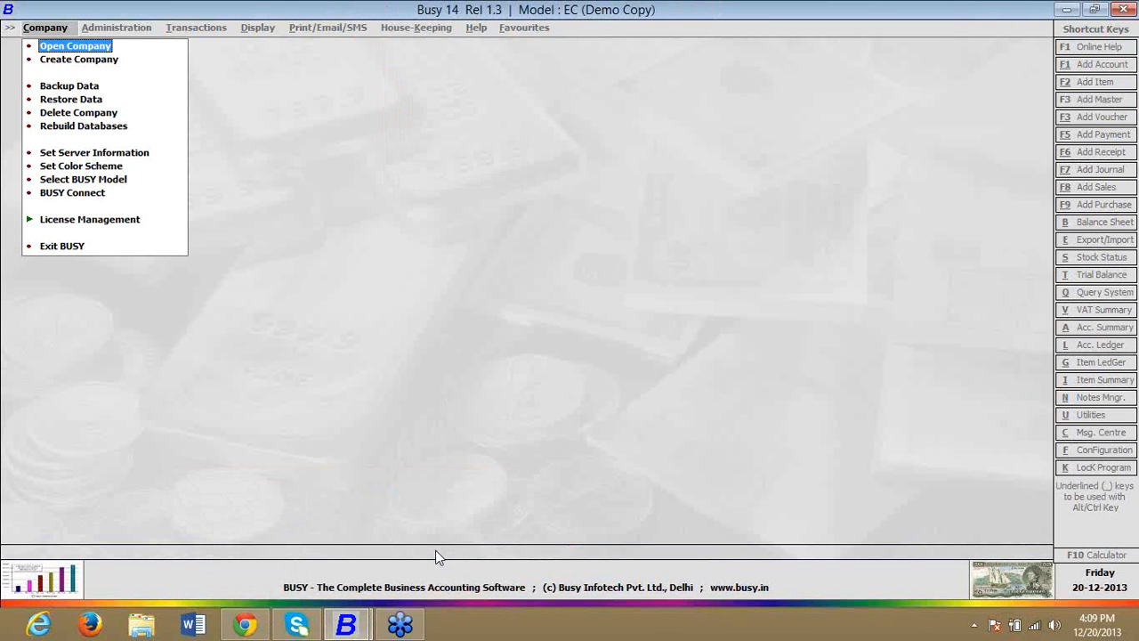
pyautogui.press('Return')
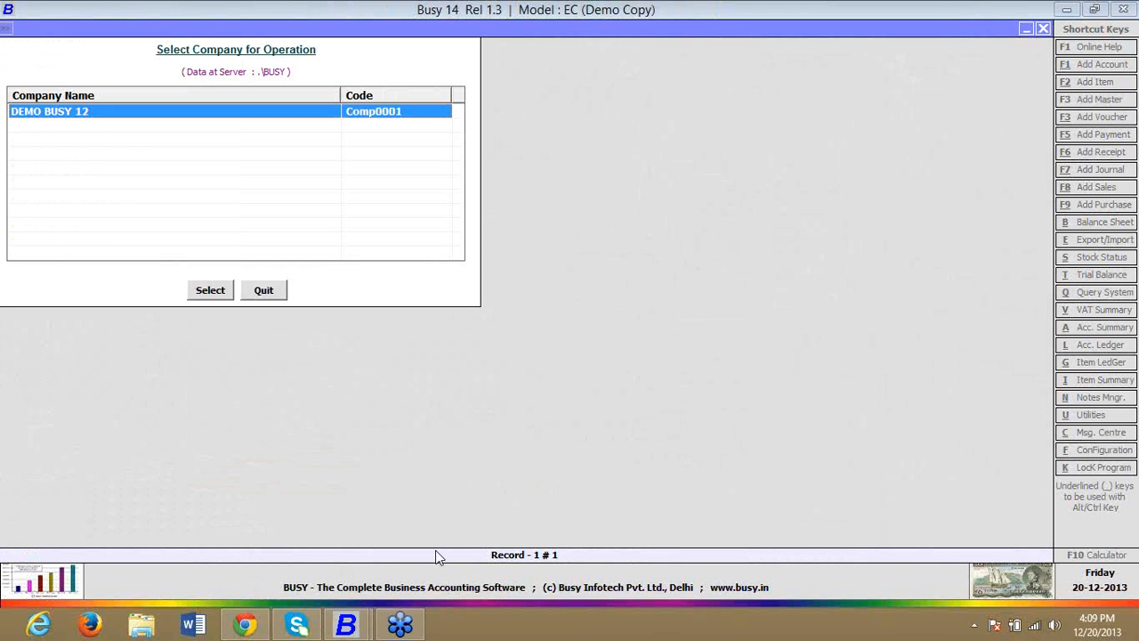
pyautogui.press('Return')
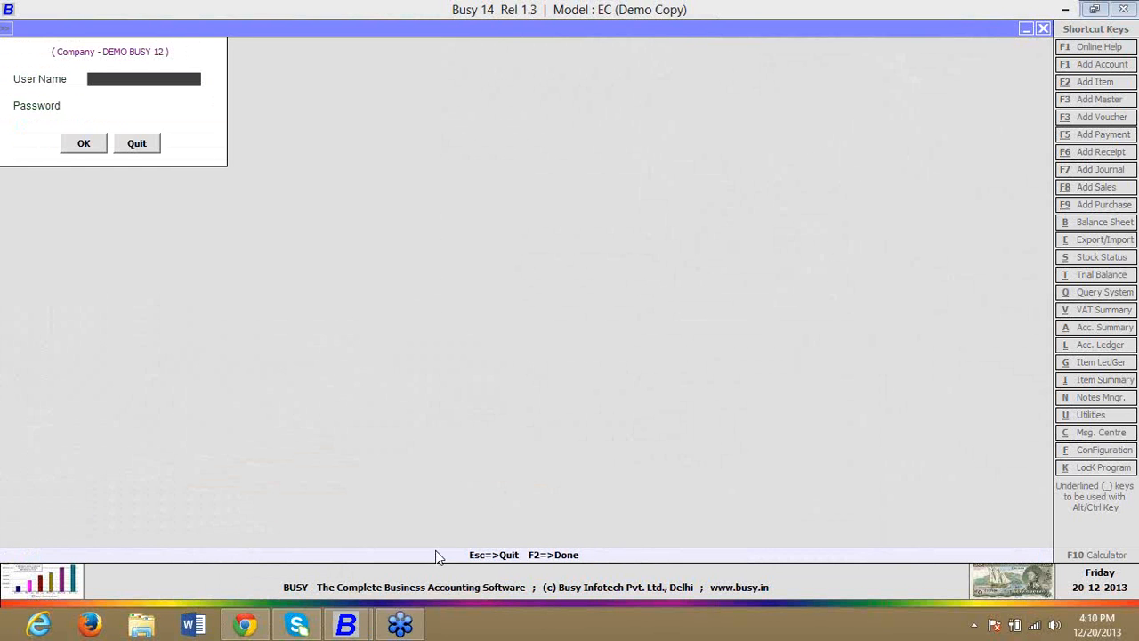
# Step: Log in to DEMO BUSY 12 with the user name and account password, and dismiss the Thought of The Day
pyautogui.write('A')
pyautogui.press('Return')
pyautogui.write('a')
pyautogui.press('Return')
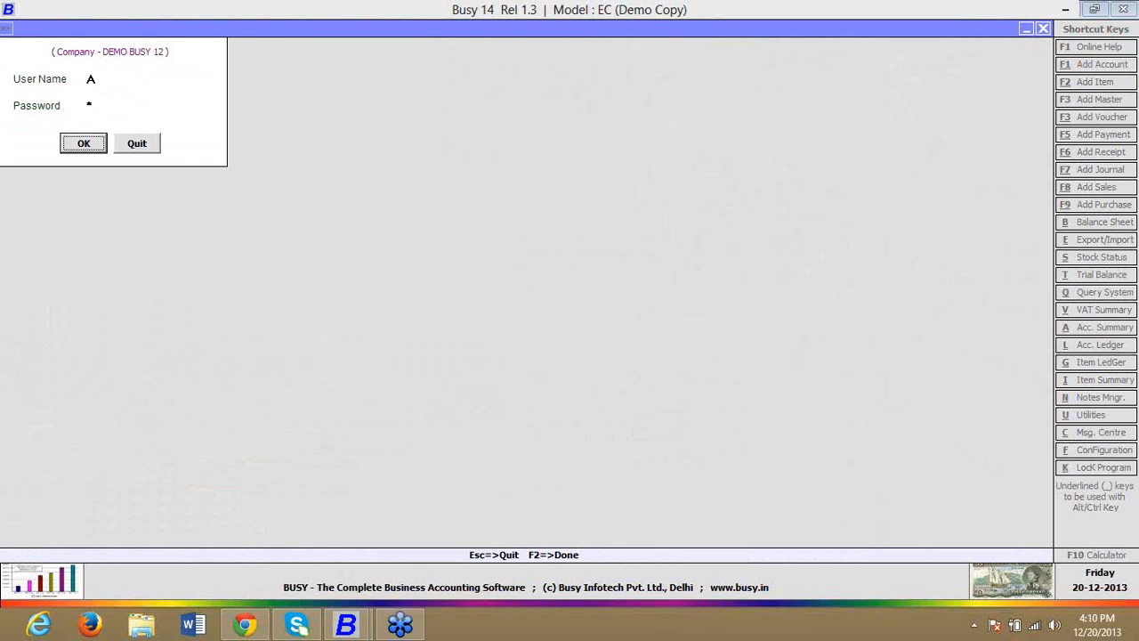
pyautogui.press('Return')
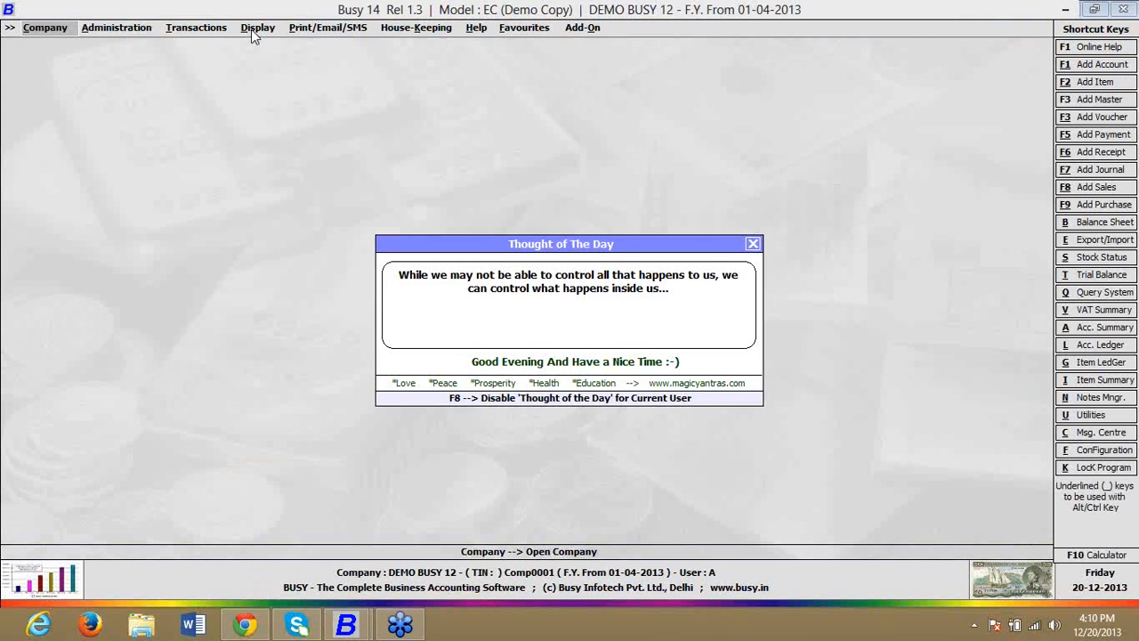
pyautogui.press('Escape')
# Step: Display the checklist report of logged-in computers for the current company
pyautogui.press('Right')
pyautogui.click(256, 27)
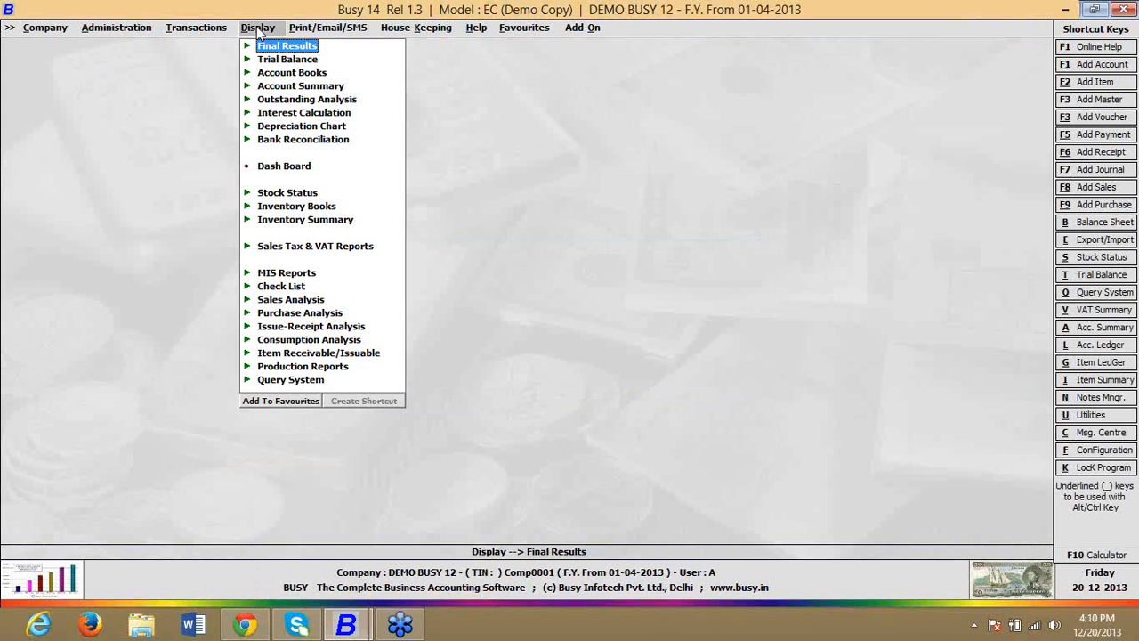
pyautogui.click(294, 286)
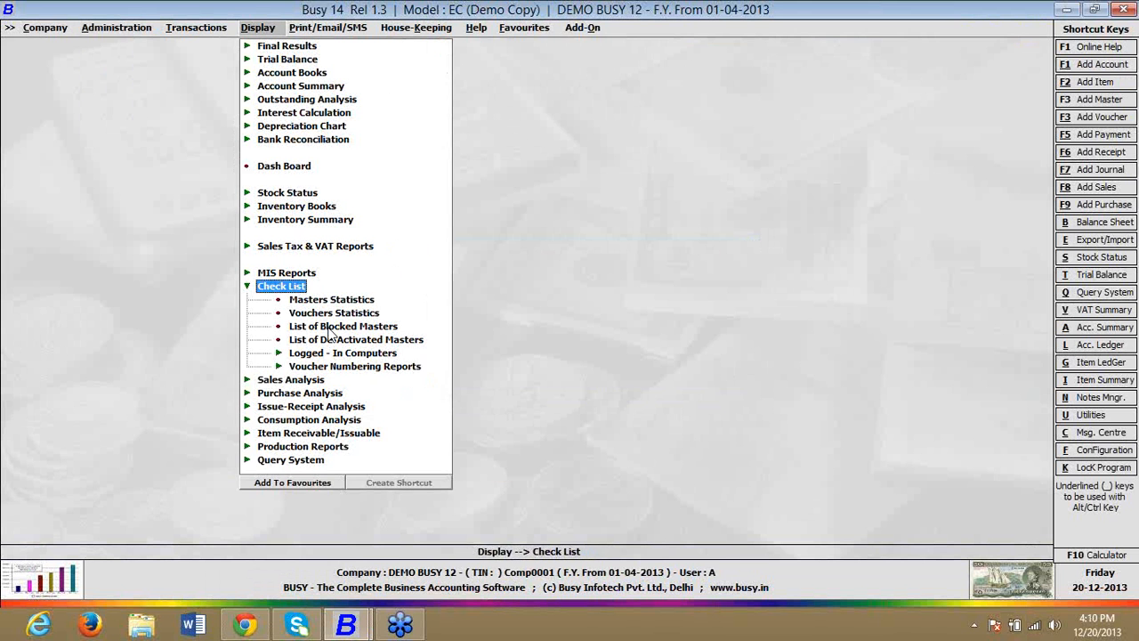
pyautogui.click(330, 354)
pyautogui.click(336, 380)
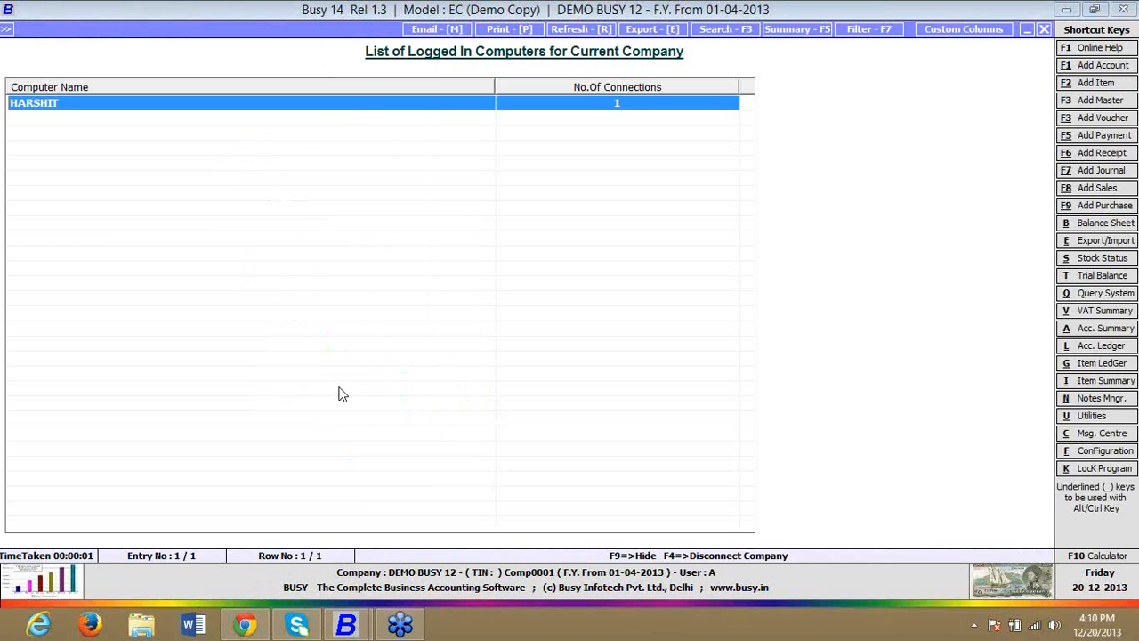
pyautogui.press('Escape')
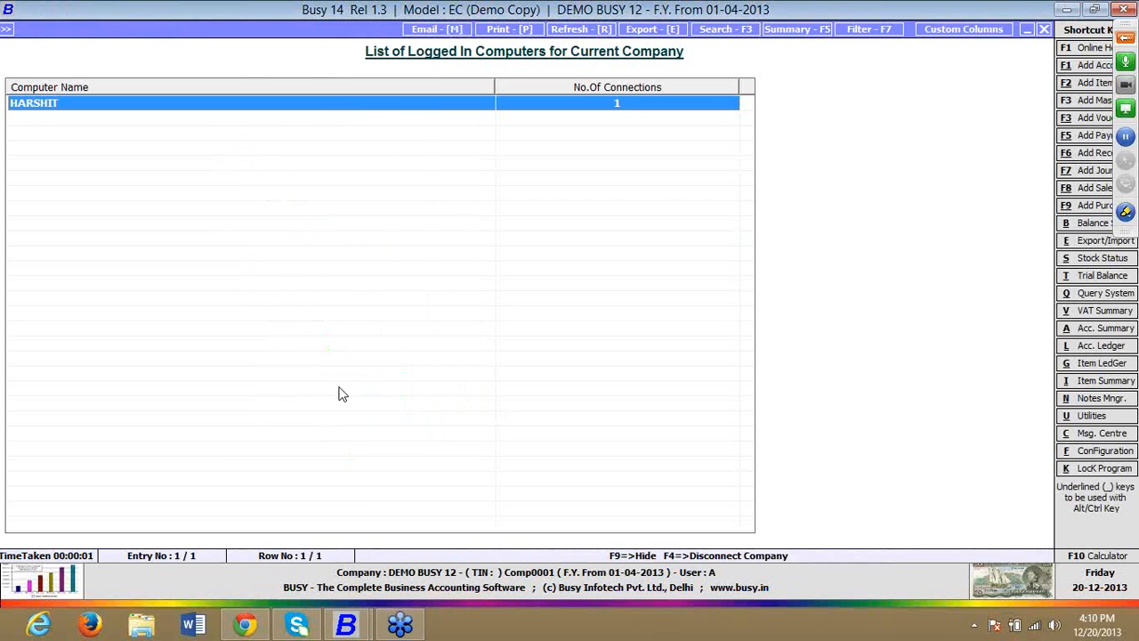
pyautogui.press('Return')
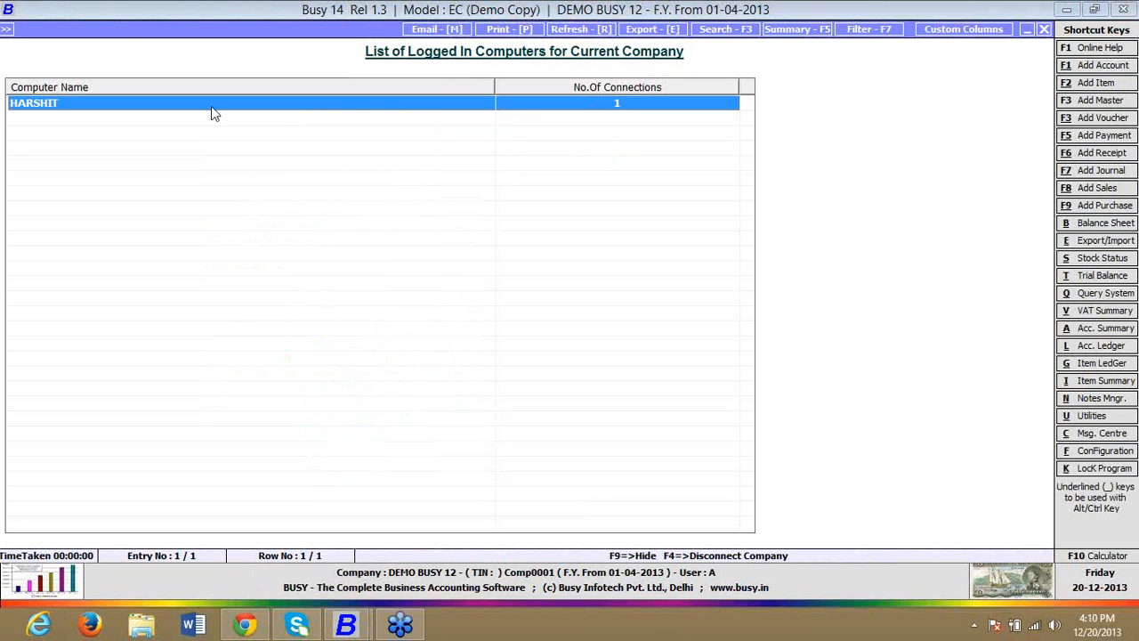
# Step: Request disconnection of the company for the listed computer, decline the confirmation, and close the report
pyautogui.press('F4')
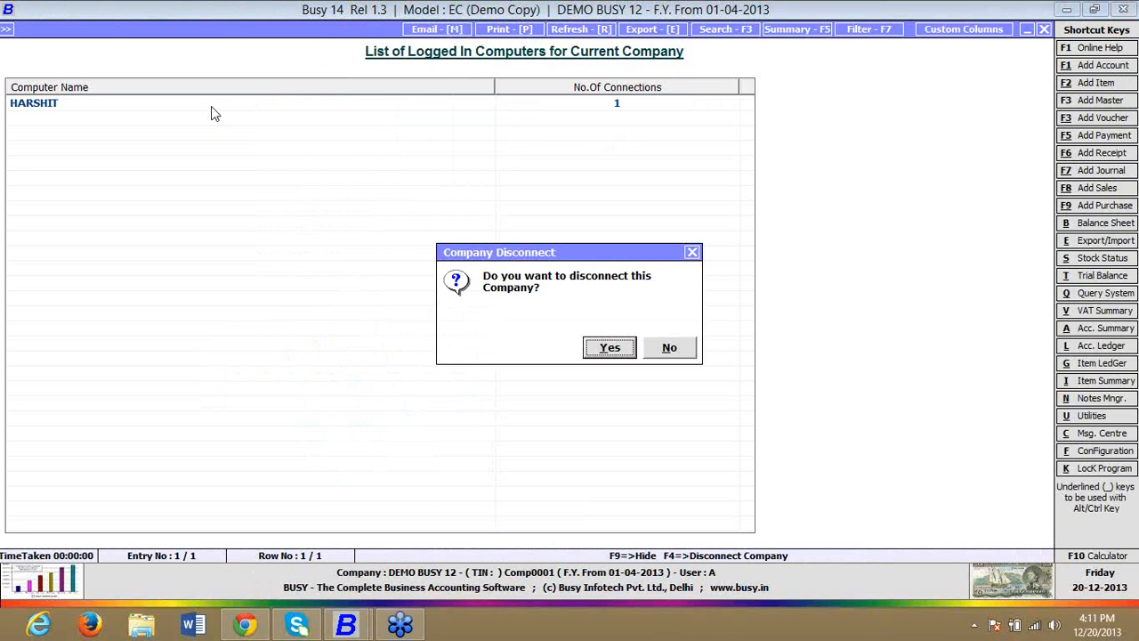
pyautogui.press('Escape')
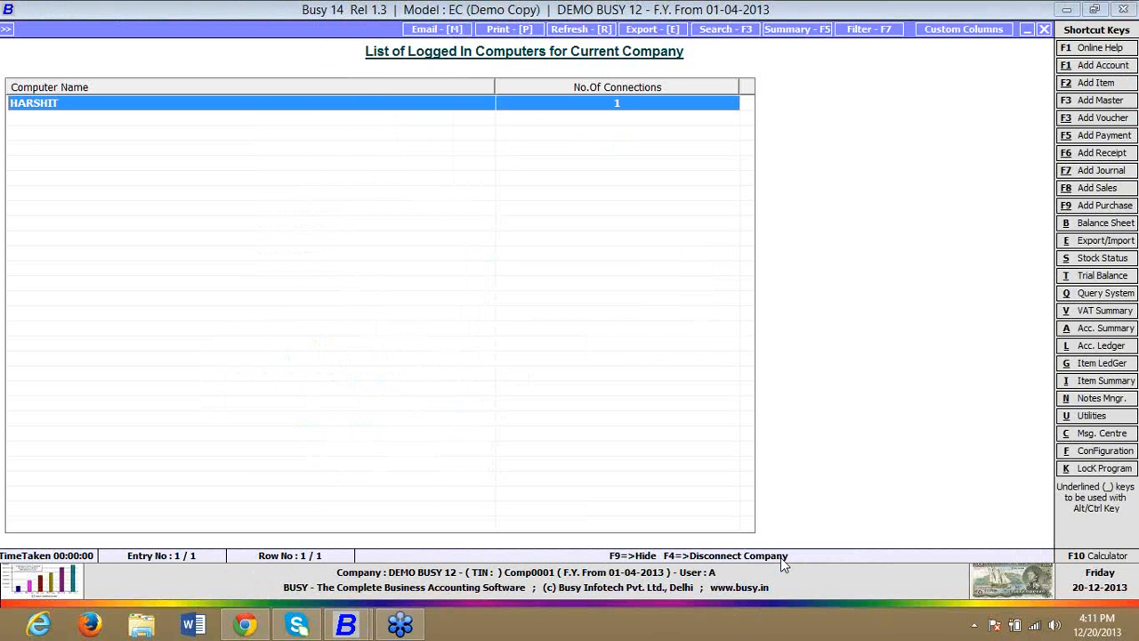
pyautogui.press('Escape')
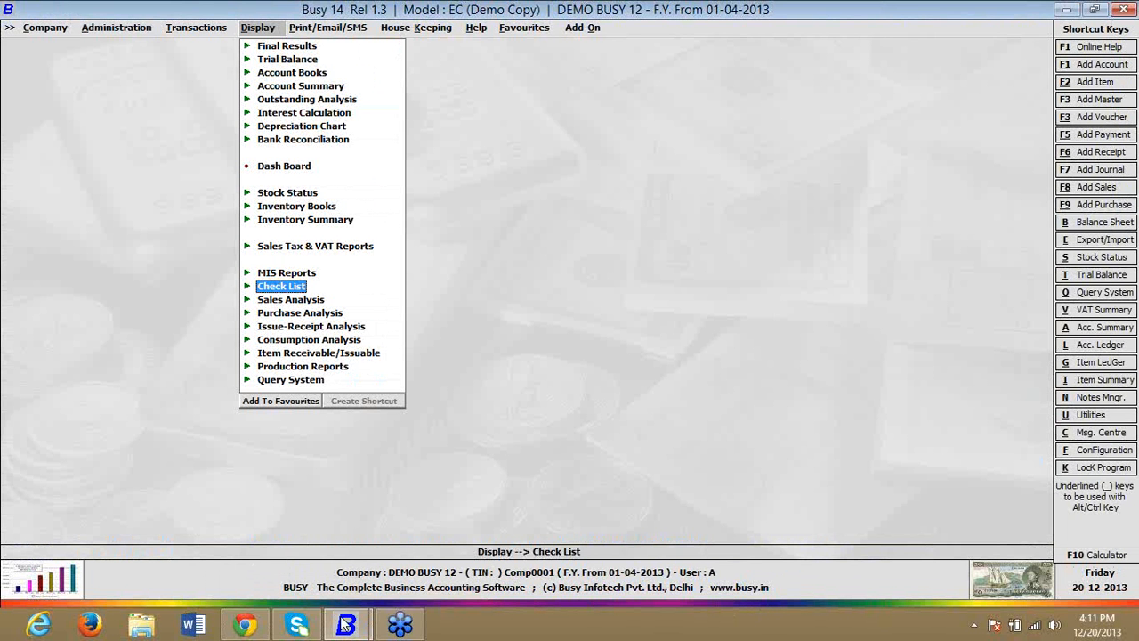
# Step: Return to the Busy 14 window with company Demo Busy 14 and open its Inventory feature options
pyautogui.click(43, 30)
pyautogui.click(51, 49)
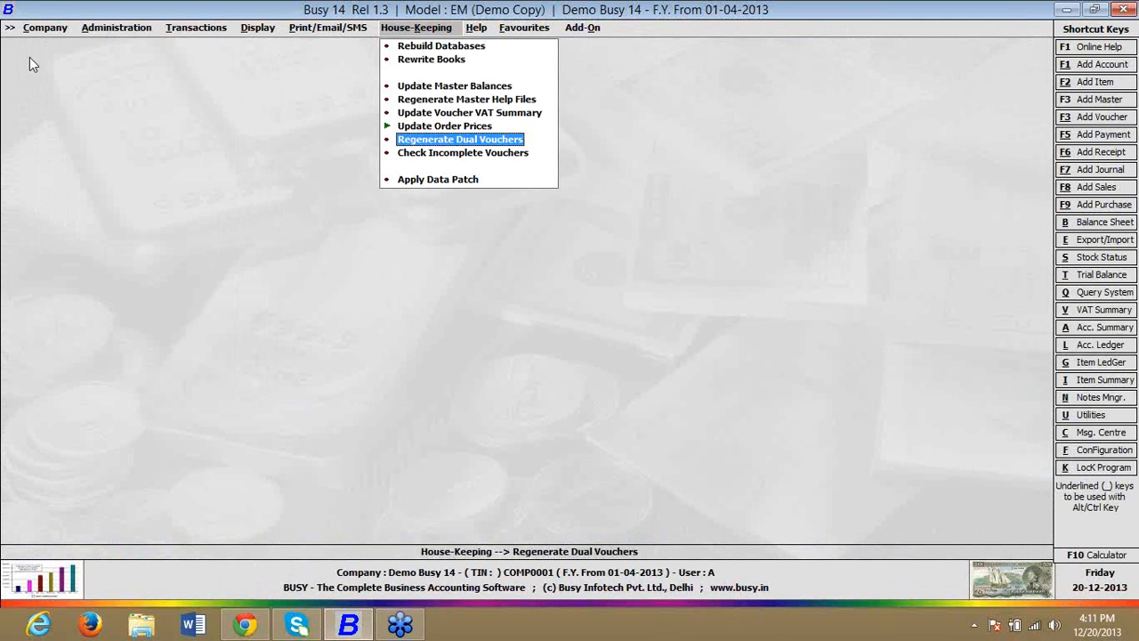
pyautogui.click(114, 30)
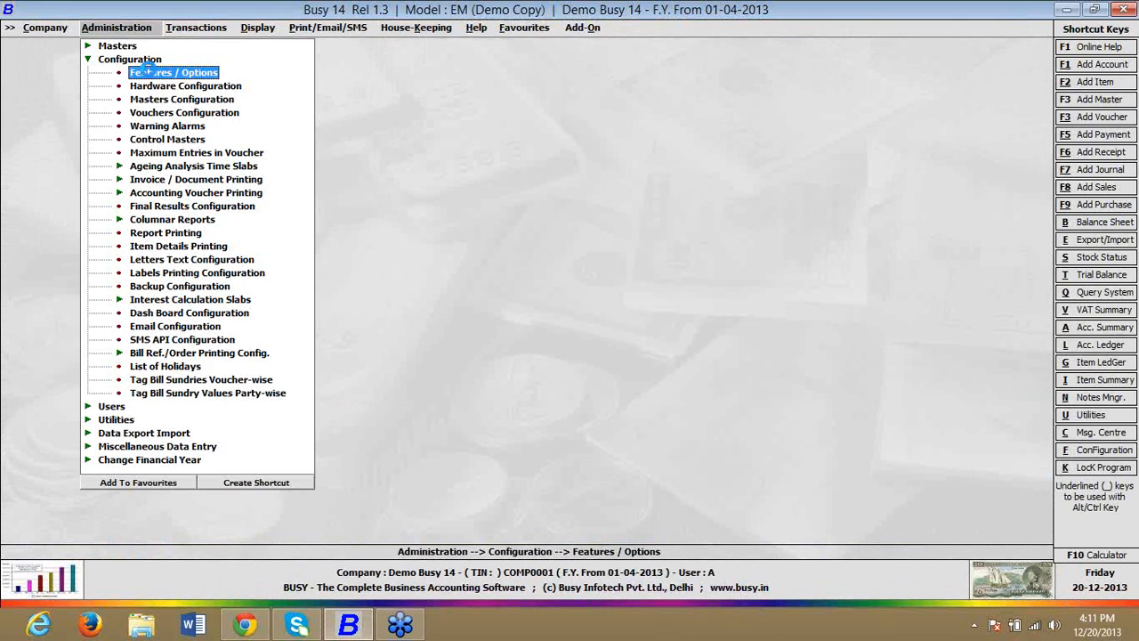
pyautogui.click(148, 71)
pyautogui.click(118, 199)
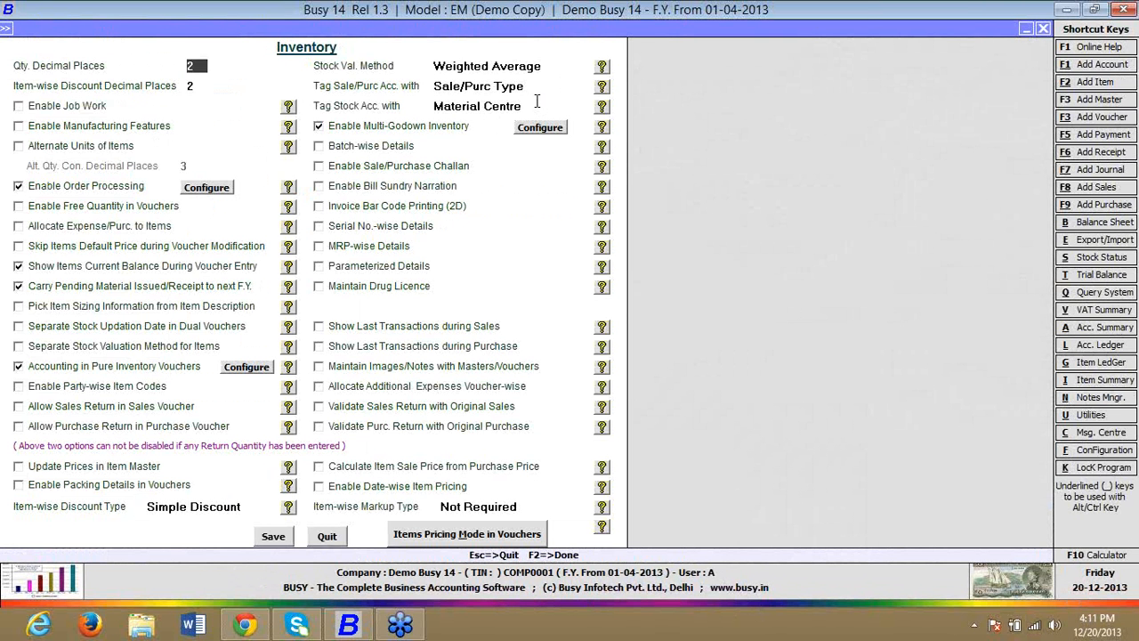
# Step: Choose Avg. Price(Invoice) as the stock valuation method
pyautogui.click(552, 65)
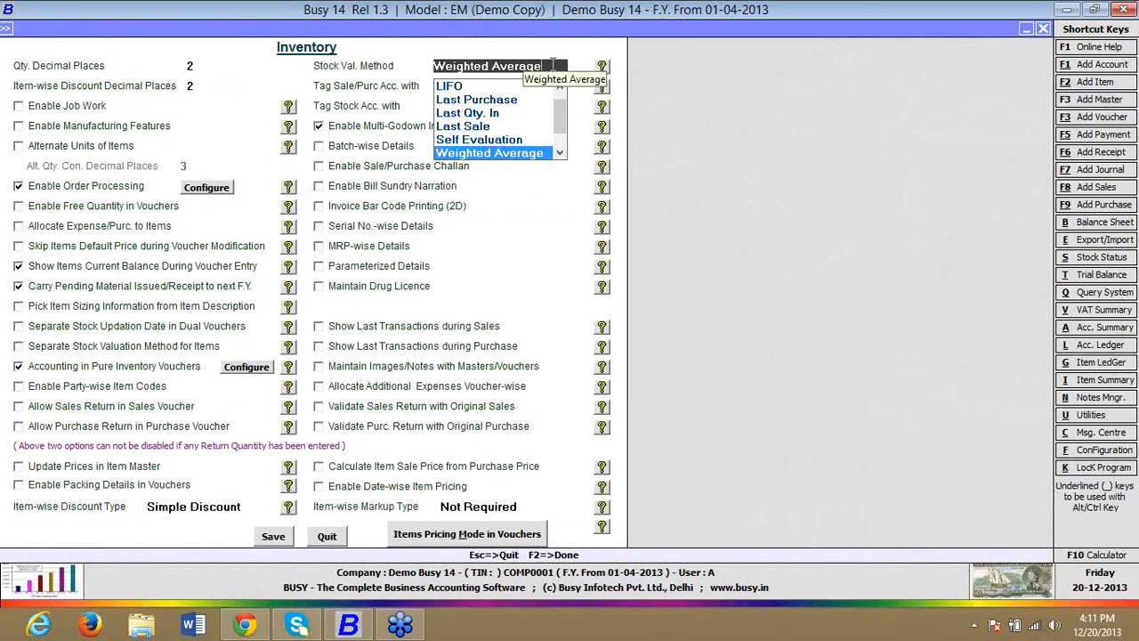
pyautogui.press('Down')
pyautogui.press('Down')
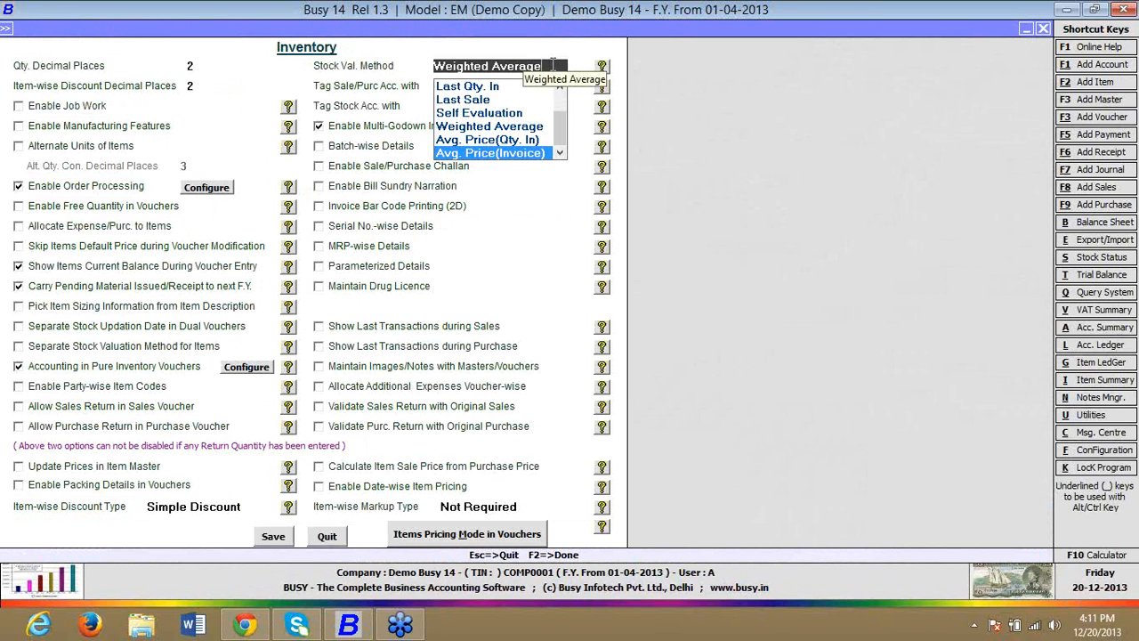
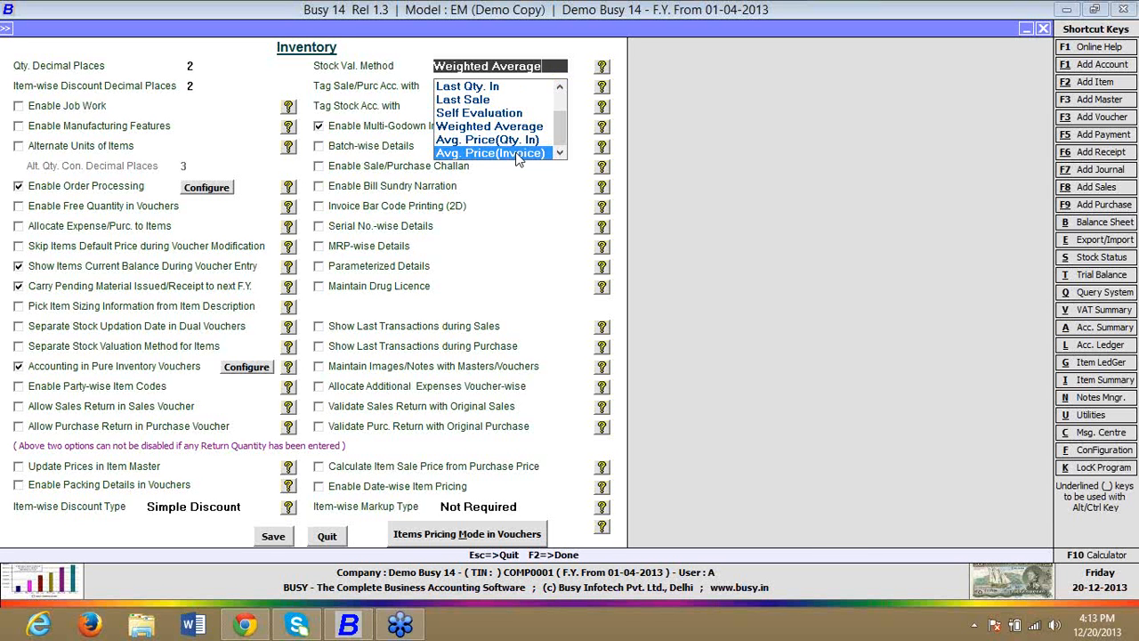
# Step: Close the feature options without saving and start a sales voucher in series Main dated 01-04-2013 for client Busy Infotech Pvt. Ltd
pyautogui.press('Escape')
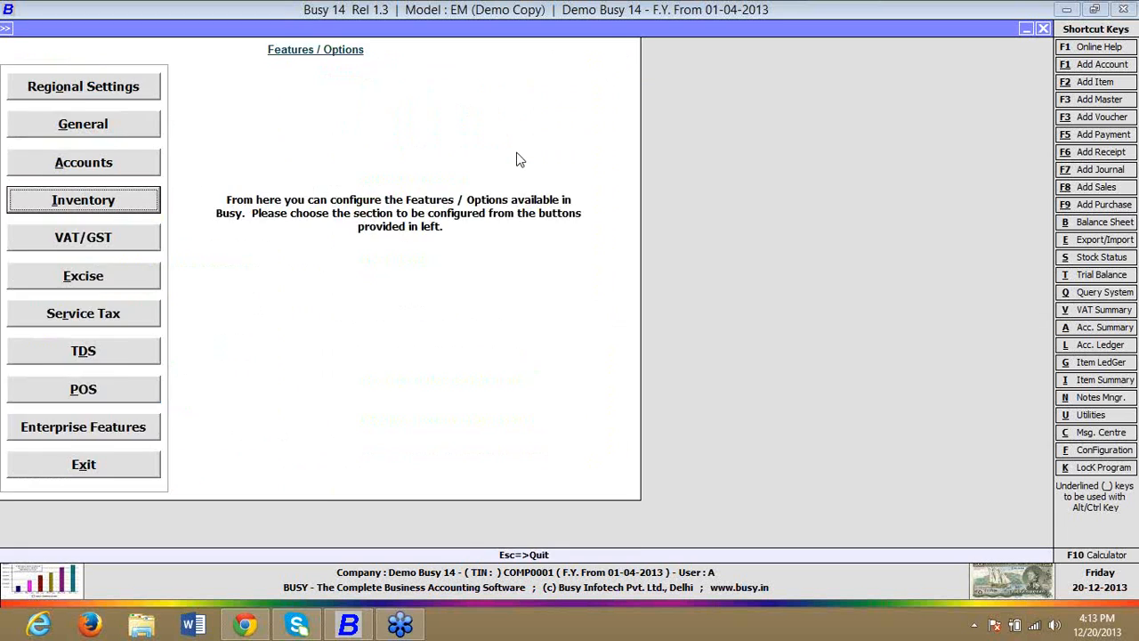
pyautogui.press('Escape')
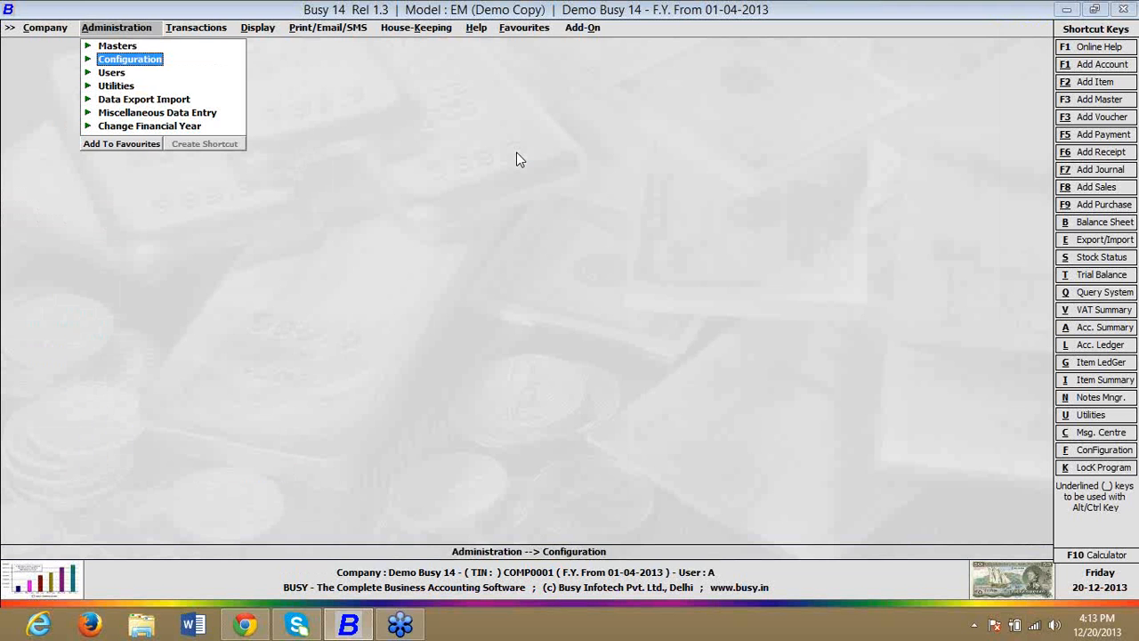
pyautogui.press('Right')
pyautogui.press('Return')
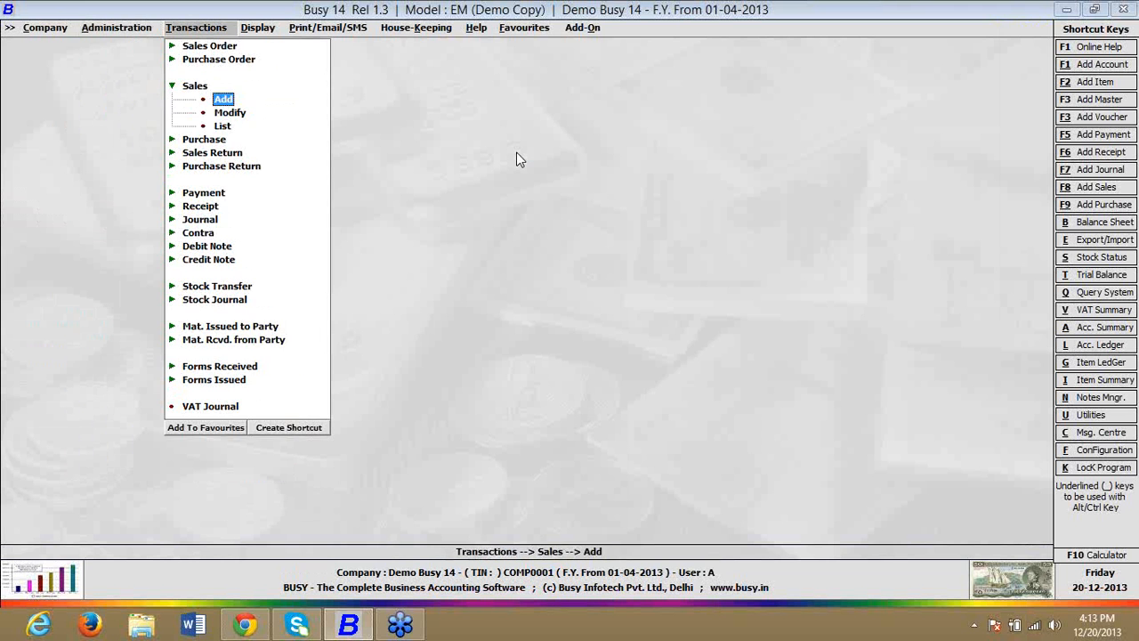
pyautogui.press('Down')
pyautogui.press('Return')
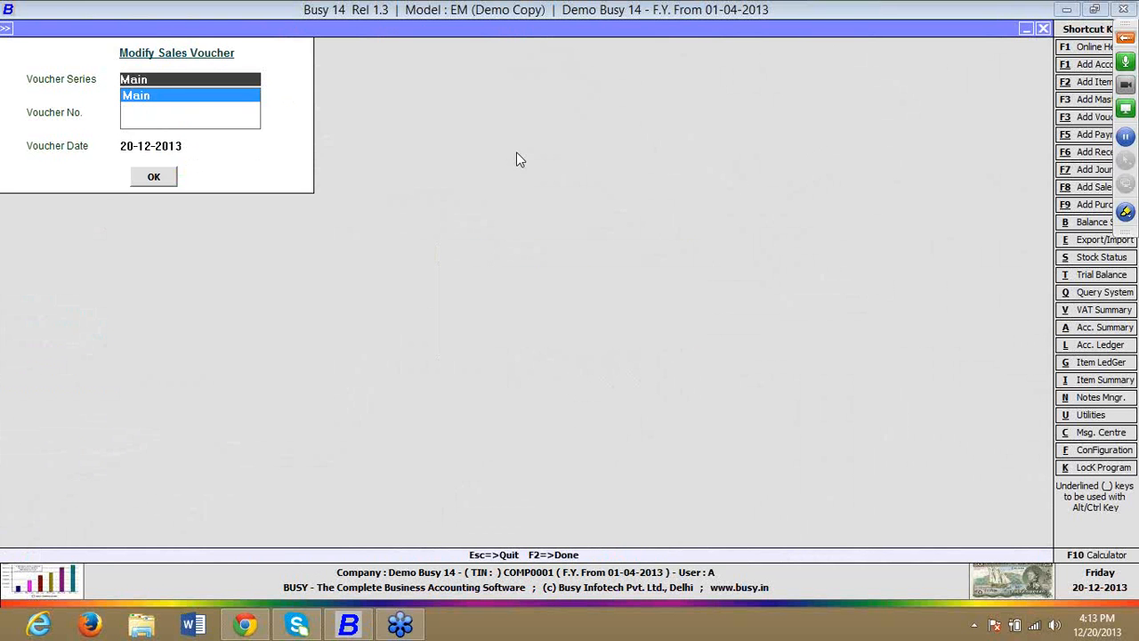
pyautogui.hotkey('alt', 'F8')
pyautogui.press('Return')
pyautogui.press('Return')
pyautogui.press('Return')
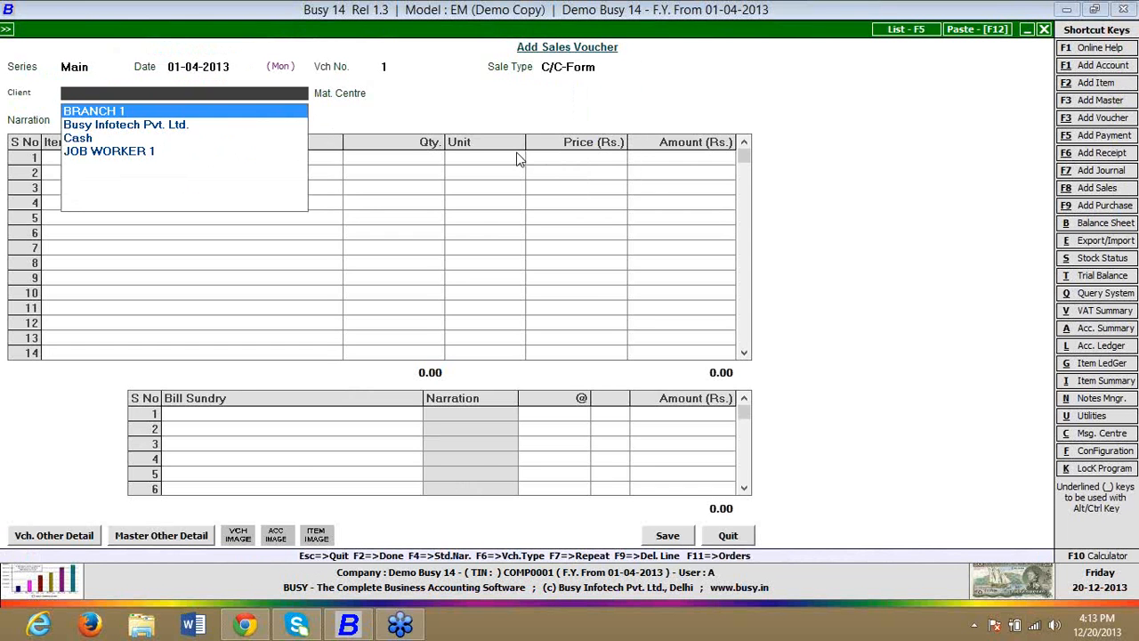
pyautogui.press('Down')
pyautogui.press('Return')
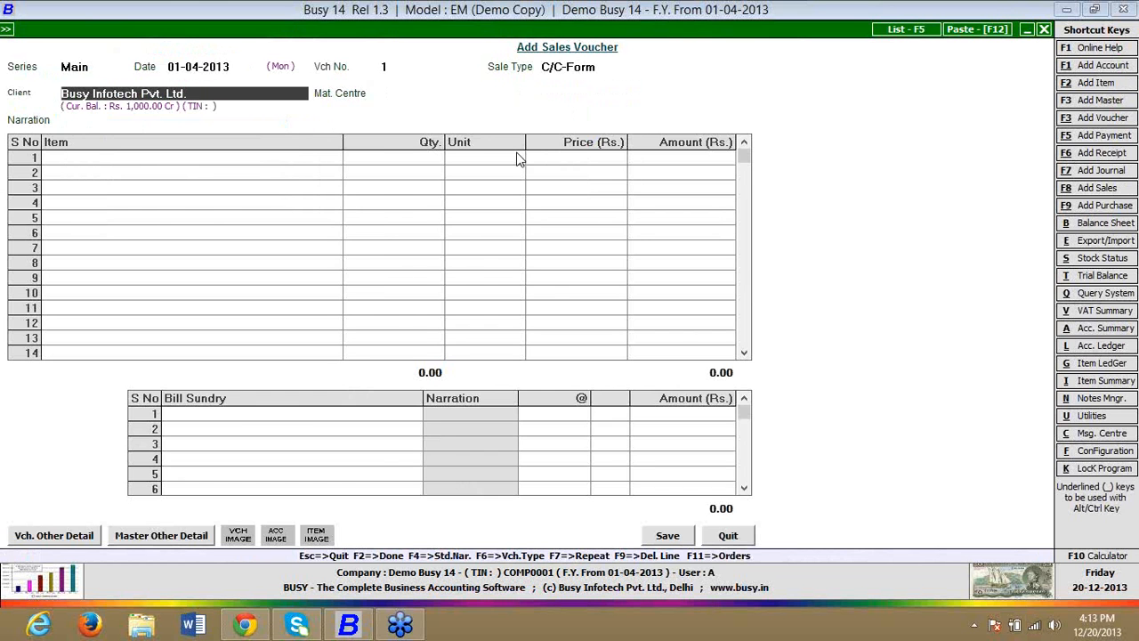
# Step: Open the Busy Infotech Pvt. Ltd. account master for modification and enable bill-by-bill balancing
pyautogui.hotkey('alt', 'm')
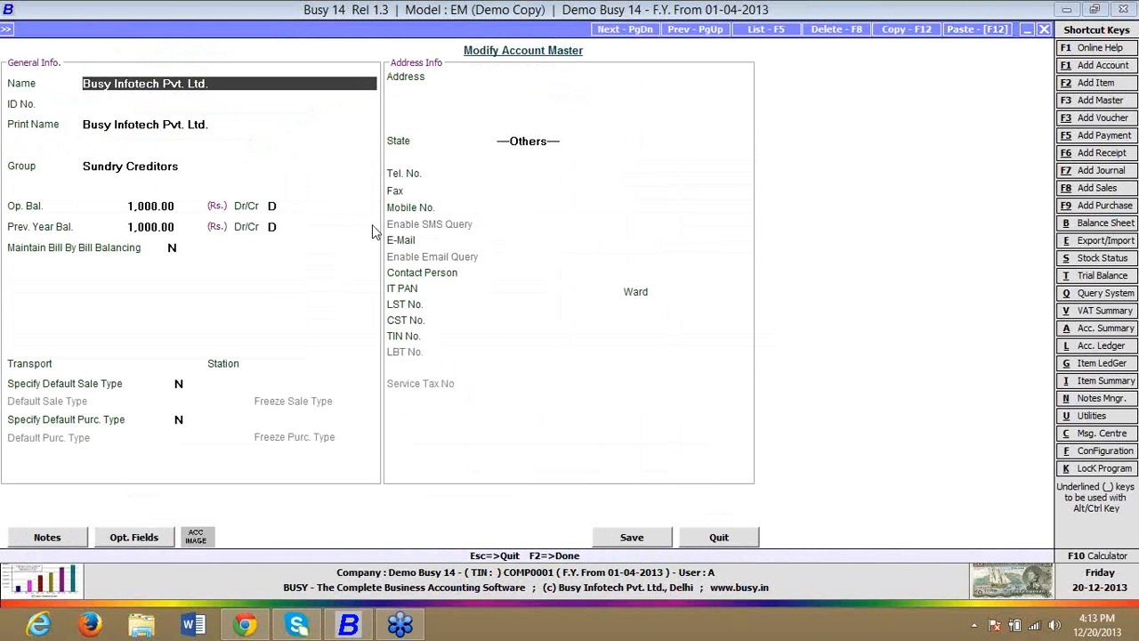
pyautogui.click(172, 248)
pyautogui.press('y')
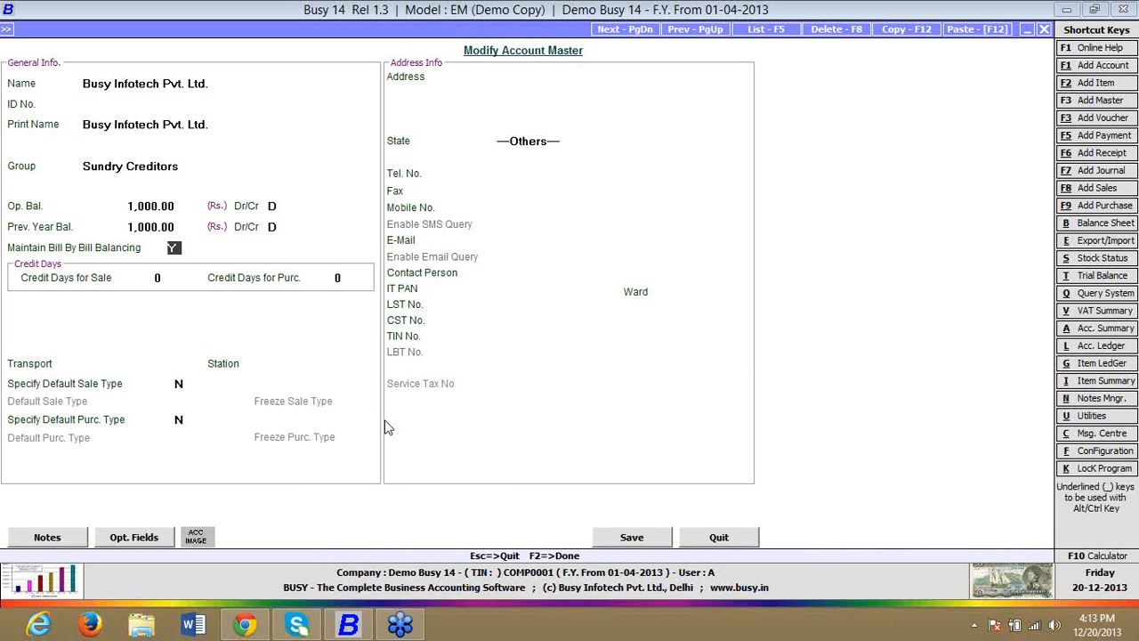
# Step: Record the opening balance as bill reference Op dated 1-4-2013 for Rs. 1,000.00 debit and save the account master
pyautogui.click(629, 537)
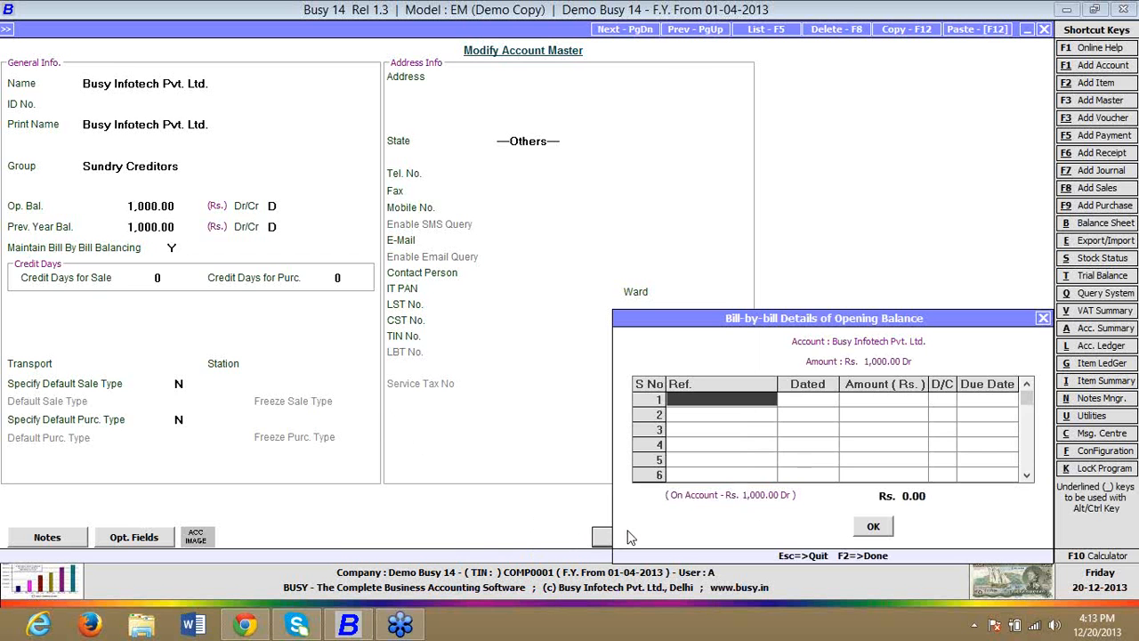
pyautogui.write('Op')
pyautogui.press('Return')
pyautogui.press('Return')
pyautogui.press('Return')
pyautogui.press('Return')
pyautogui.press('Return')
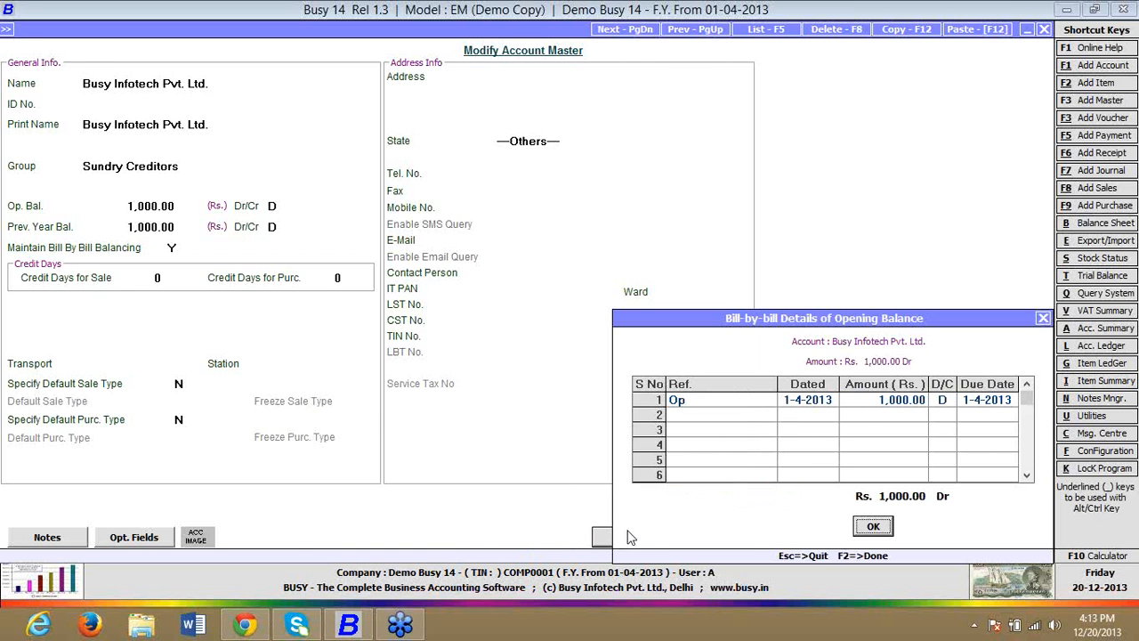
pyautogui.press('Return')
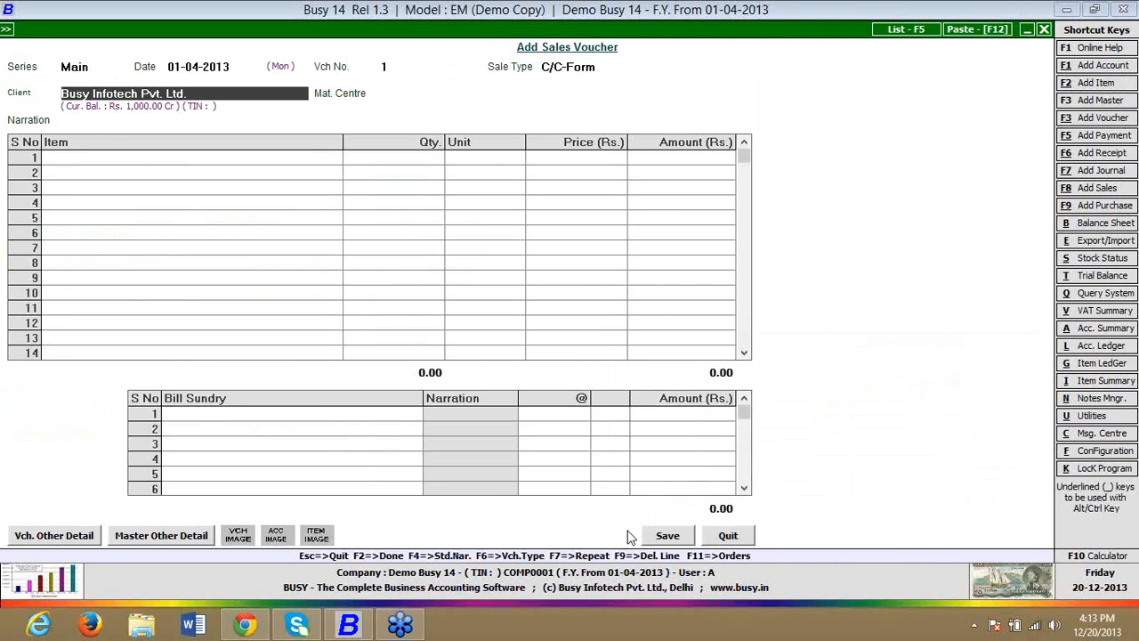
# Step: Add 1 Pcs. of FINISHED GOOD at Rs. 1,000 from Main Store to the sales voucher, leaving the transport details blank
pyautogui.press('Return')
pyautogui.press('Return')
pyautogui.press('Return')
pyautogui.press('Return')
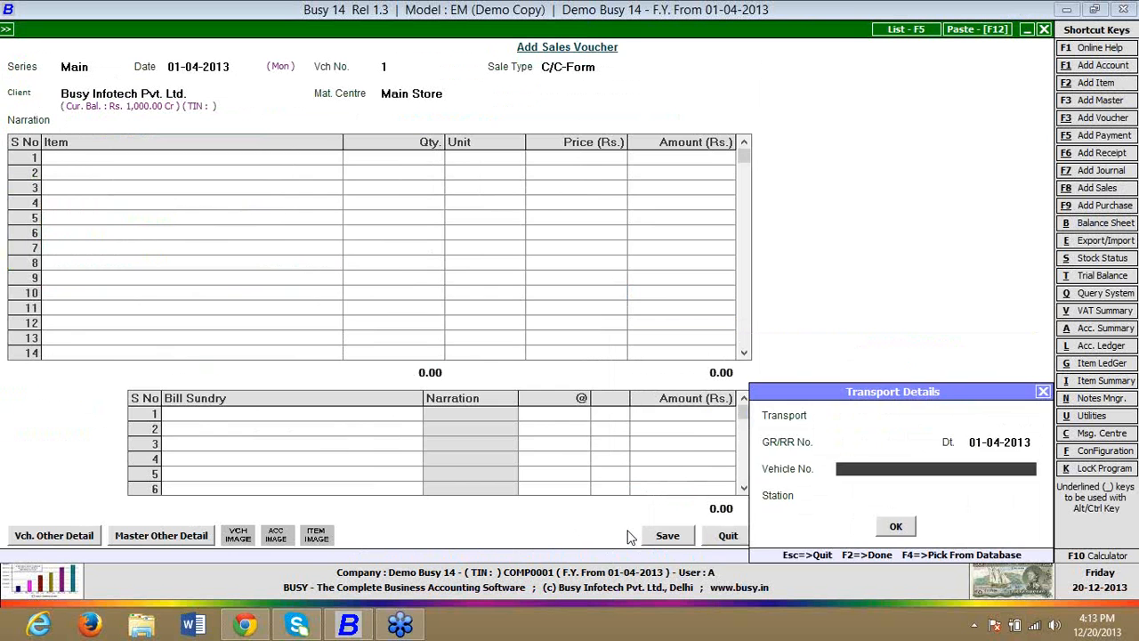
pyautogui.press('Return')
pyautogui.press('Return')
pyautogui.press('Return')
pyautogui.write('1')
pyautogui.press('Return')
pyautogui.press('Return')
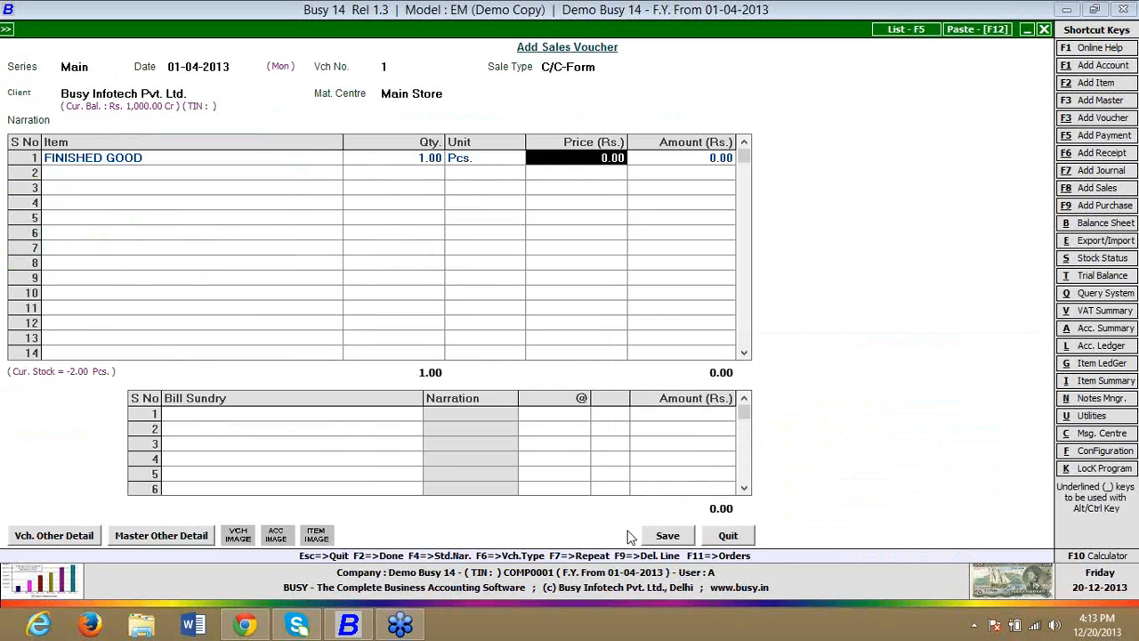
pyautogui.write('1000')
pyautogui.press('Return')
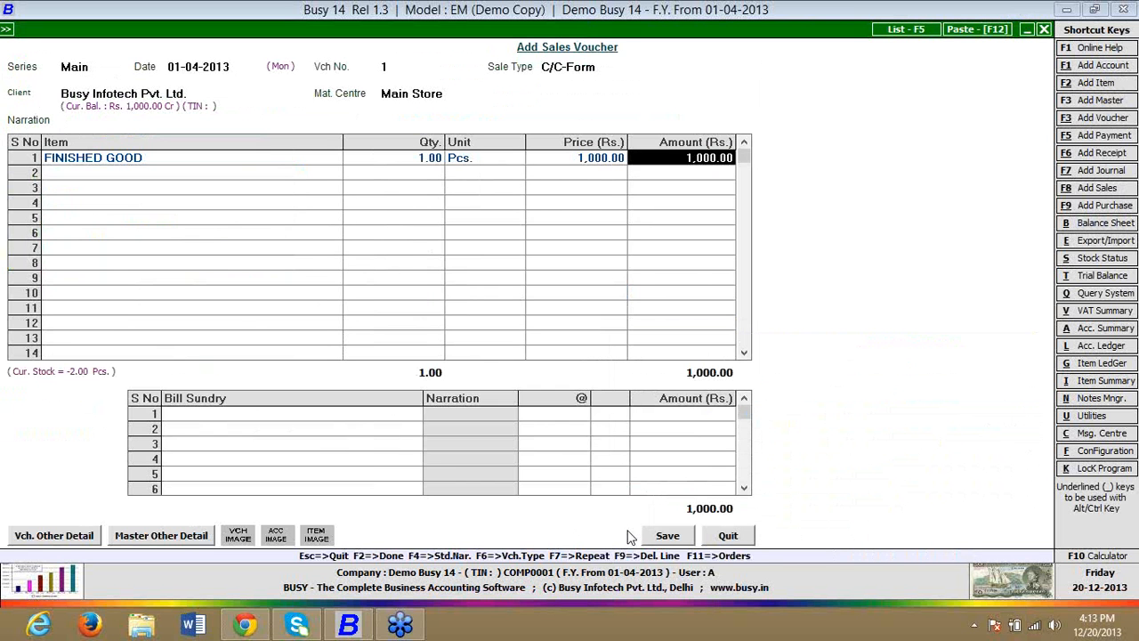
# Step: Save the sales voucher without an order adjustment, recording New Ref. 1 for Rs. 1,000.00 debit due 01-04-2013
pyautogui.press('F2')
pyautogui.press('F2')
pyautogui.press('y')
pyautogui.press('y')
pyautogui.press('F2')
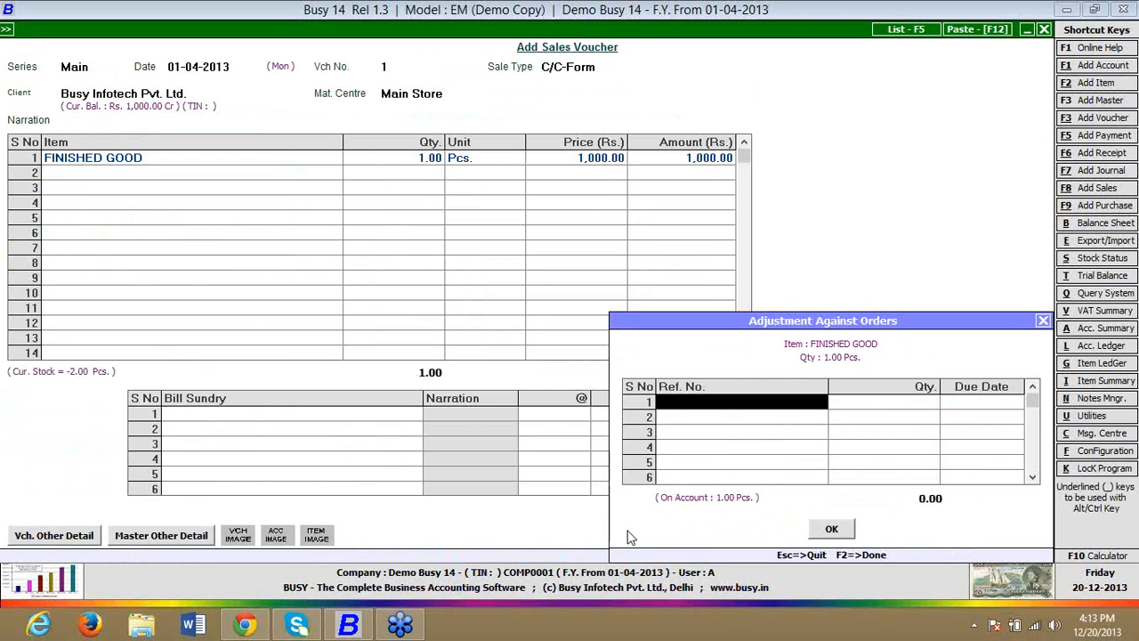
pyautogui.press('F2')
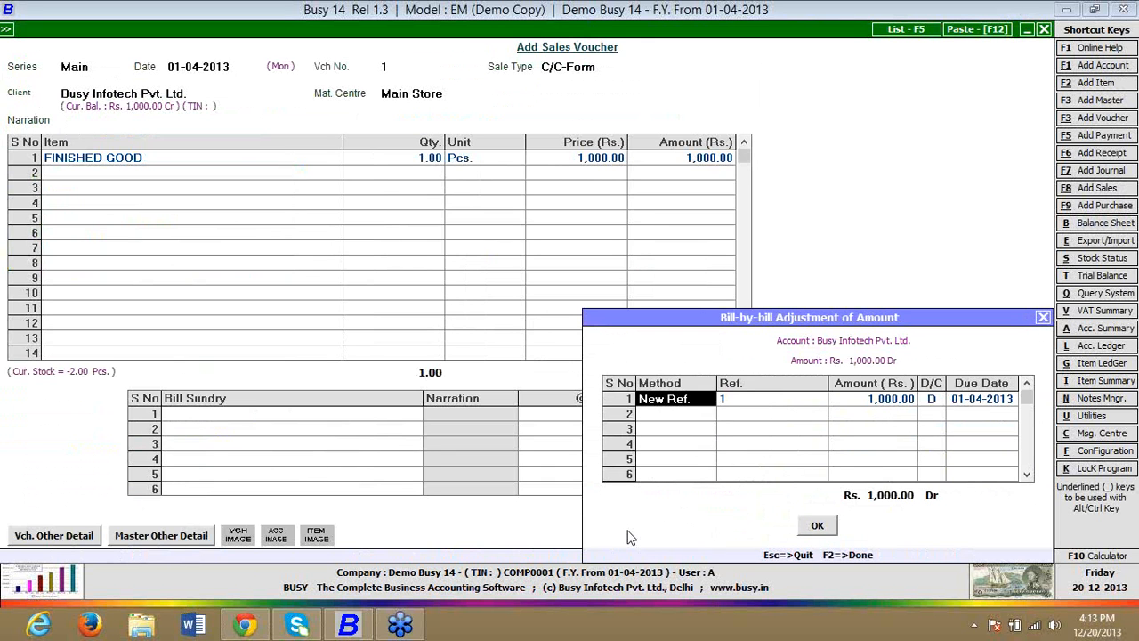
pyautogui.press('Return')
pyautogui.press('Return')
pyautogui.press('Return')
pyautogui.press('Return')
pyautogui.press('Return')
pyautogui.press('Return')
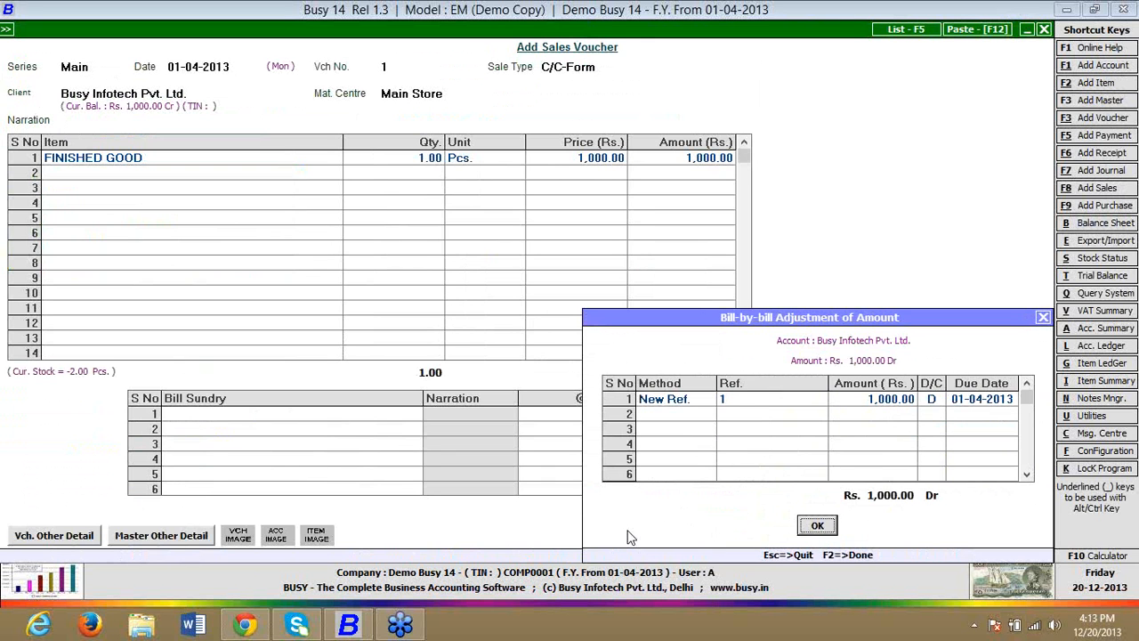
pyautogui.press('y')
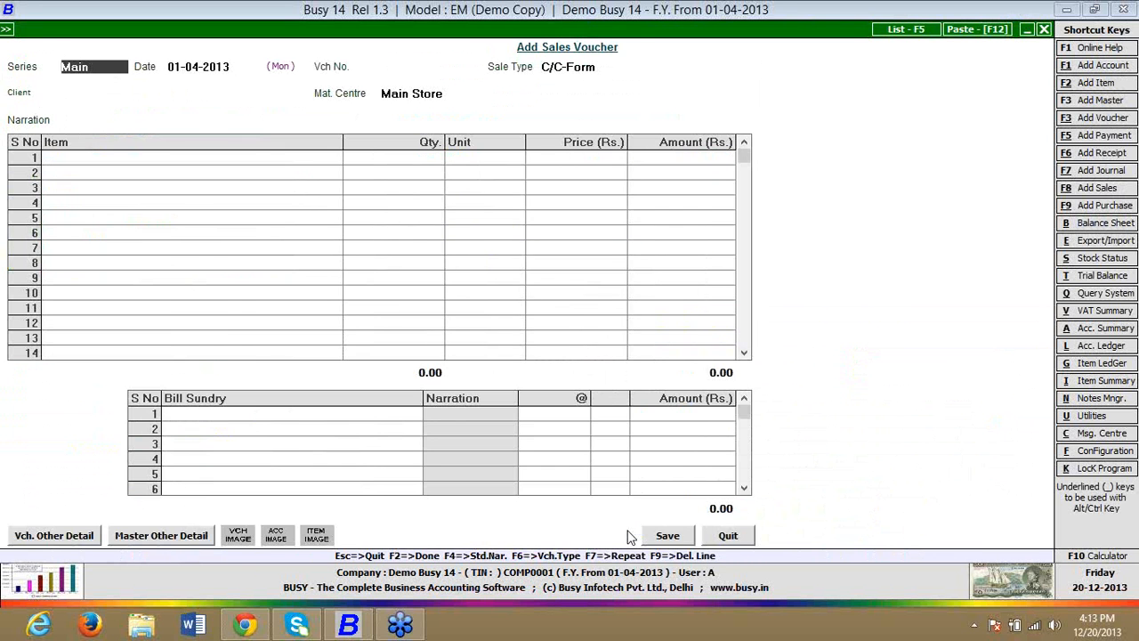
# Step: Leave sales voucher entry and start a receipt voucher in series Main dated 11-04-2013
pyautogui.press('Escape')
pyautogui.press('Down')
pyautogui.press('Down')
pyautogui.press('Down')
pyautogui.press('Down')
pyautogui.press('Down')
pyautogui.press('Down')
pyautogui.press('Down')
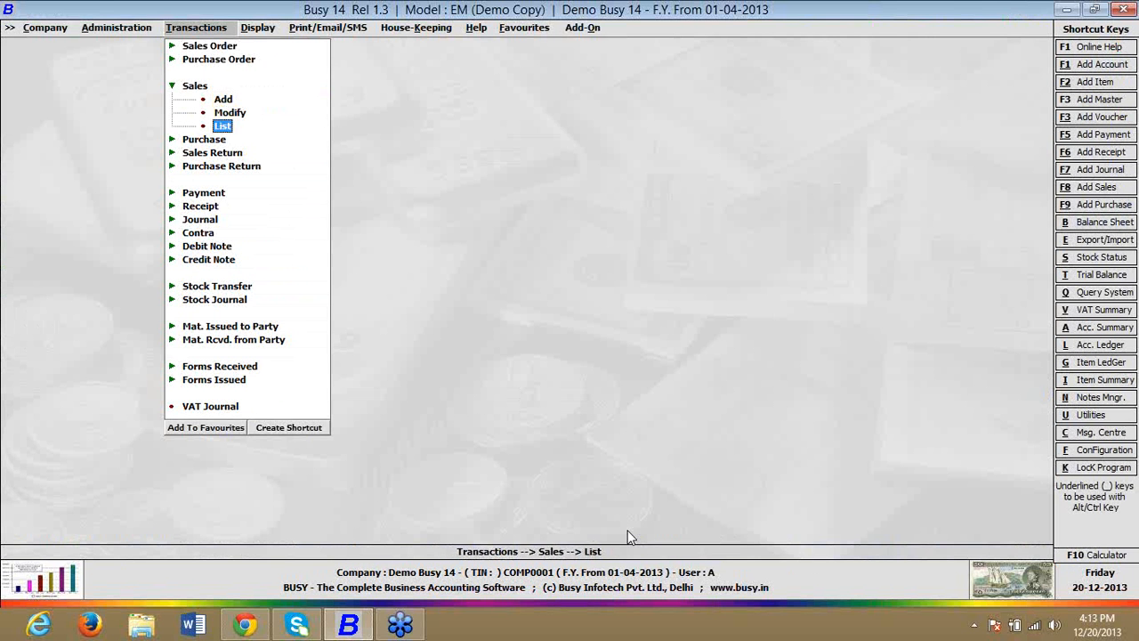
pyautogui.press('Return')
pyautogui.press('Return')
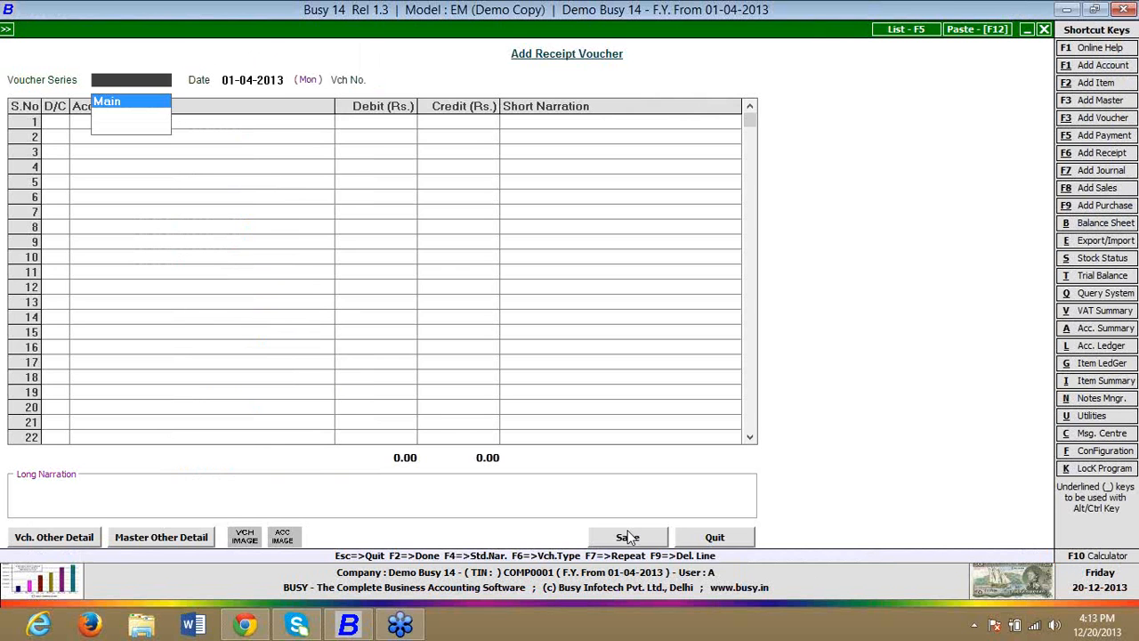
pyautogui.press('Return')
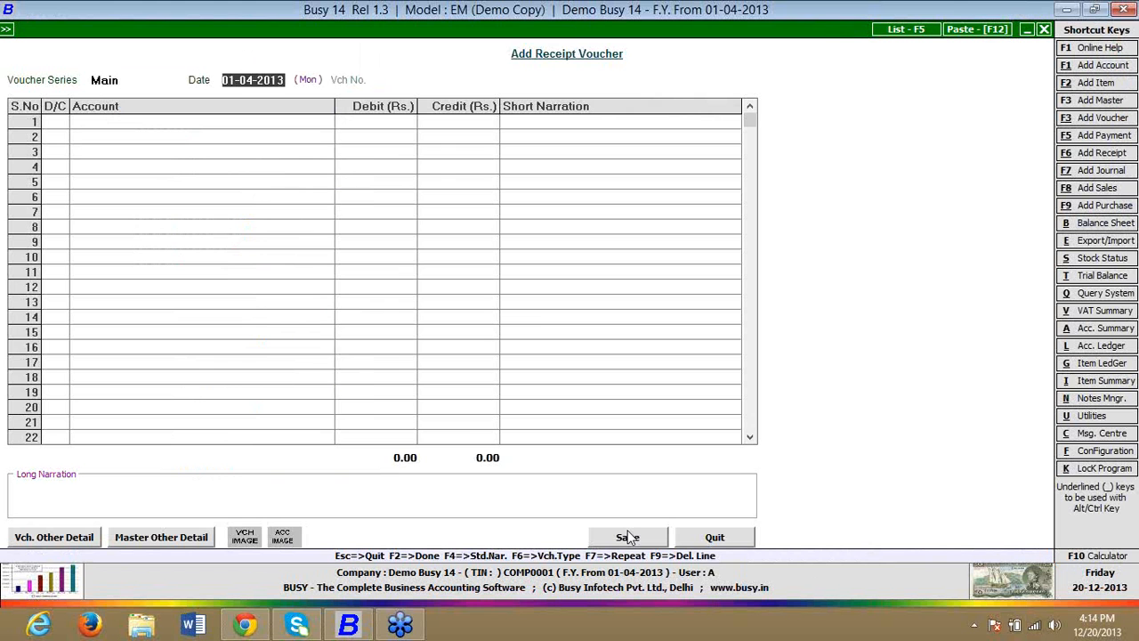
pyautogui.write('11')
pyautogui.press('Return')
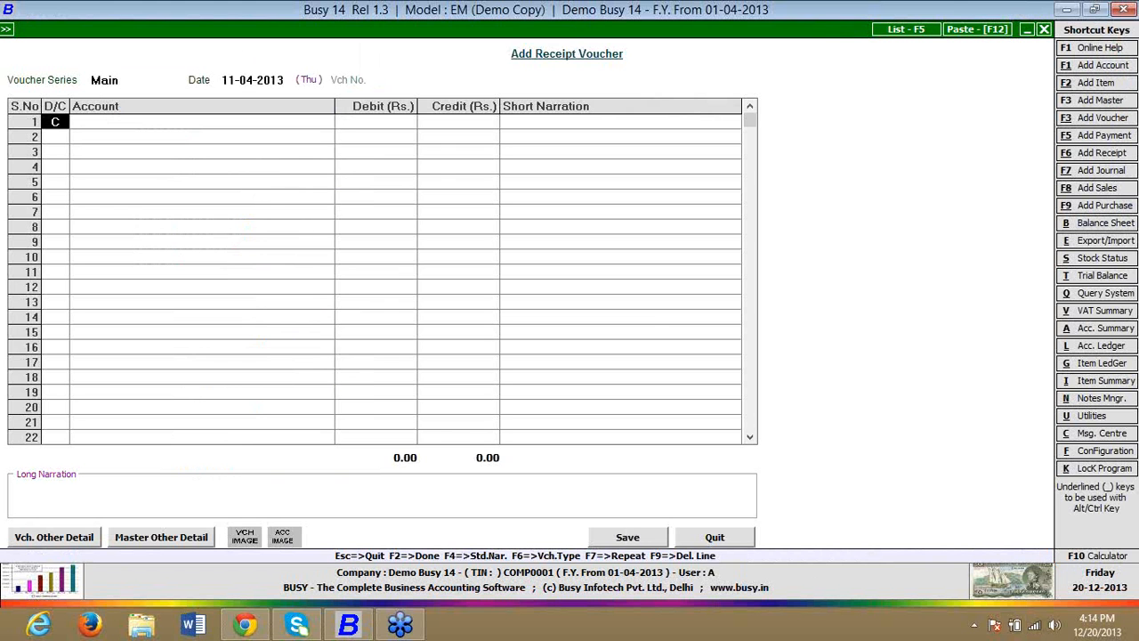
# Step: Credit Busy Infotech Pvt. Ltd. with Rs. 200 and debit Cash with Rs. 200 in the receipt voucher
pyautogui.press('Return')
pyautogui.write('busy')
pyautogui.press('Return')
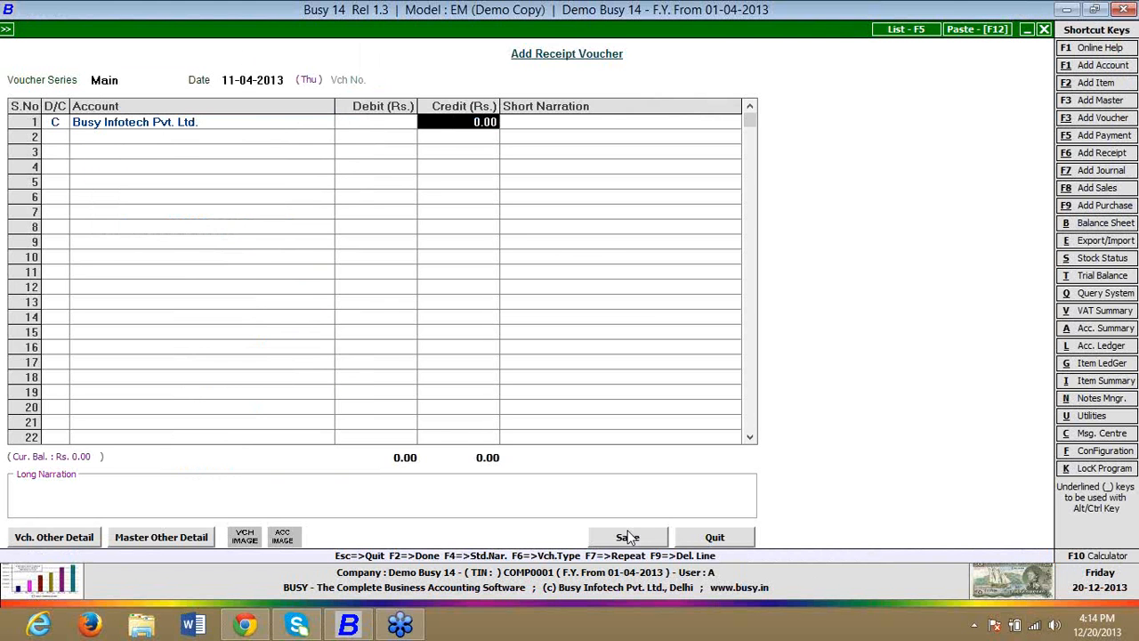
pyautogui.write('200')
pyautogui.press('Return')
pyautogui.press('Return')
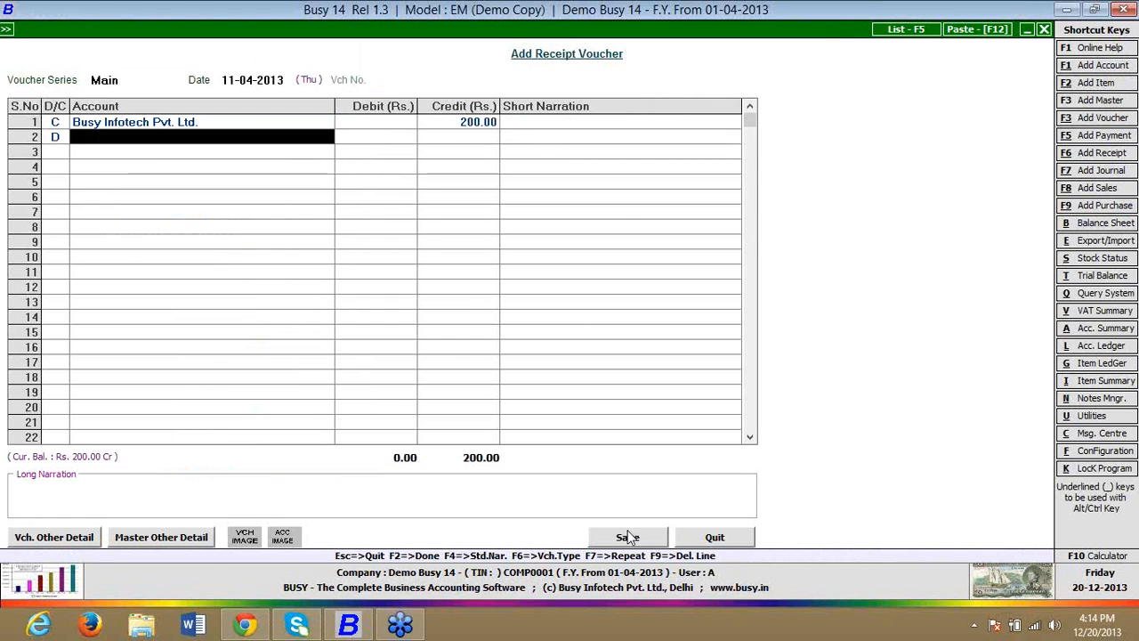
pyautogui.press('Return')
pyautogui.press('F2')
pyautogui.press('F2')
# Step: Adjust the Rs. 200 receipt against bill reference 1 and save the receipt voucher
pyautogui.press('Return')
pyautogui.press('Return')
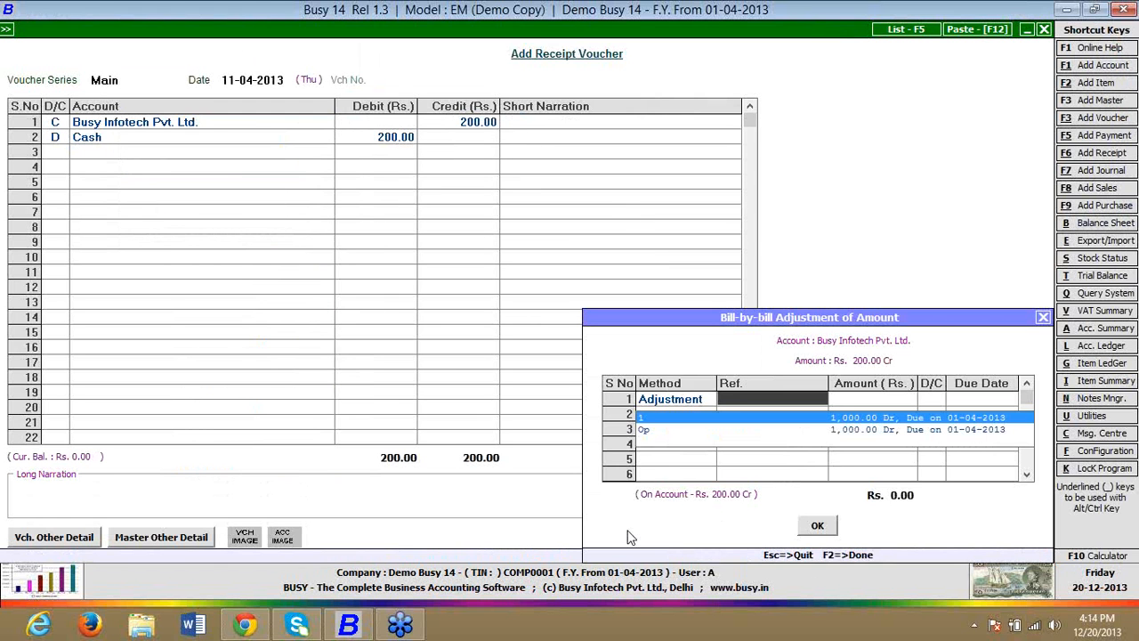
pyautogui.press('Return')
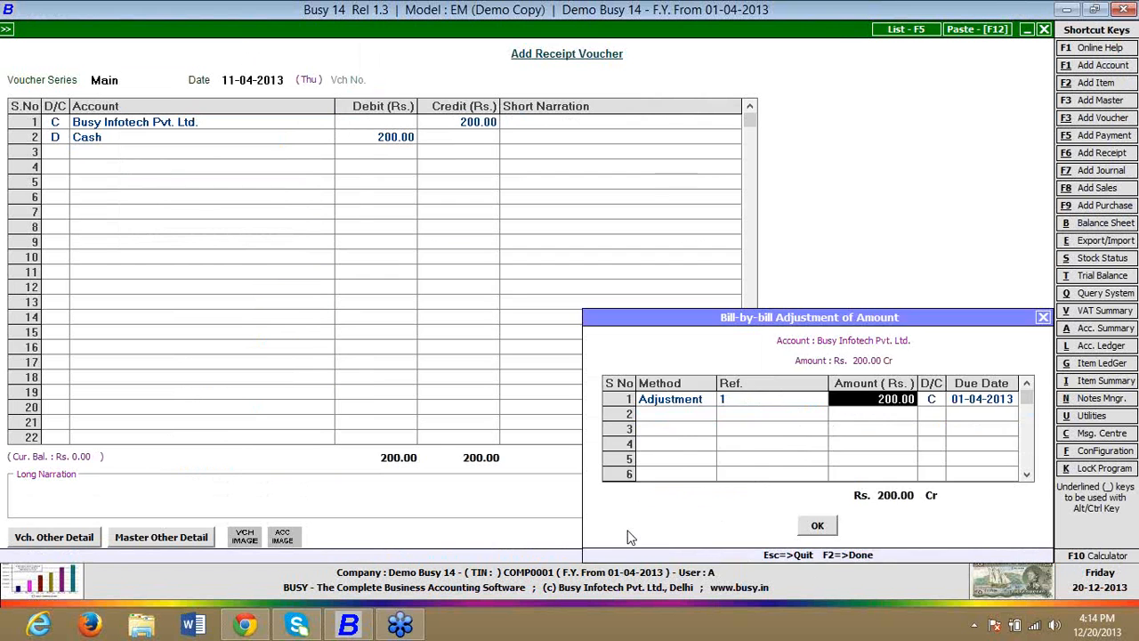
pyautogui.press('F2')
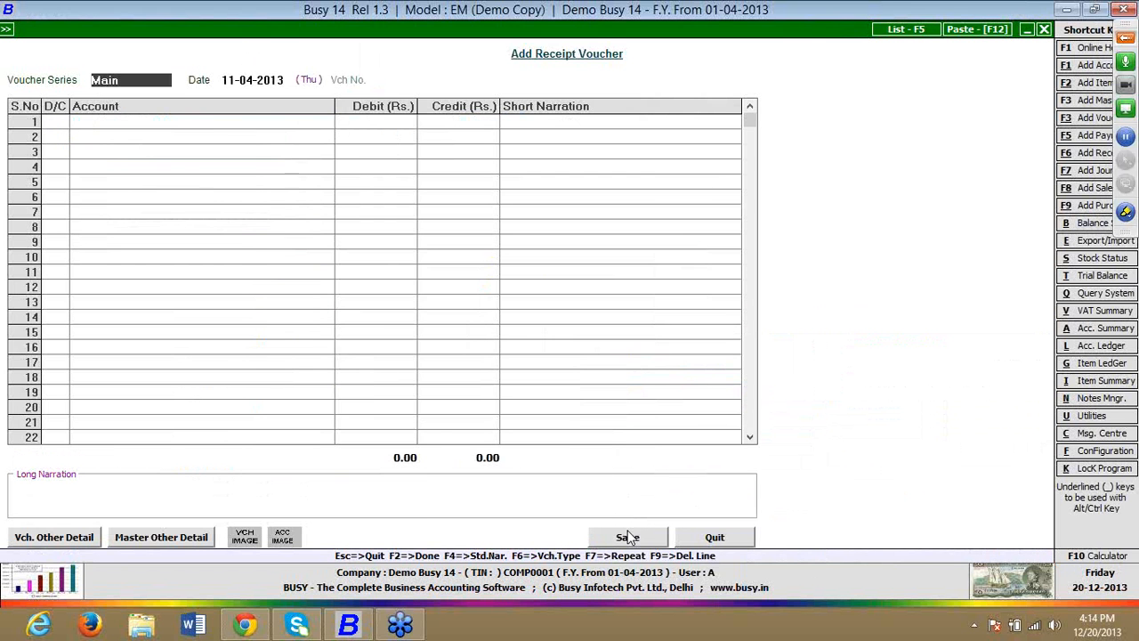
# Step: Close receipt entry and open the Bills Receivable report options for the single account Busy Infotech Pvt. Ltd
pyautogui.press('Escape')
pyautogui.press('Down')
pyautogui.press('Down')
pyautogui.press('Return')
pyautogui.press('Down')
pyautogui.press('Return')
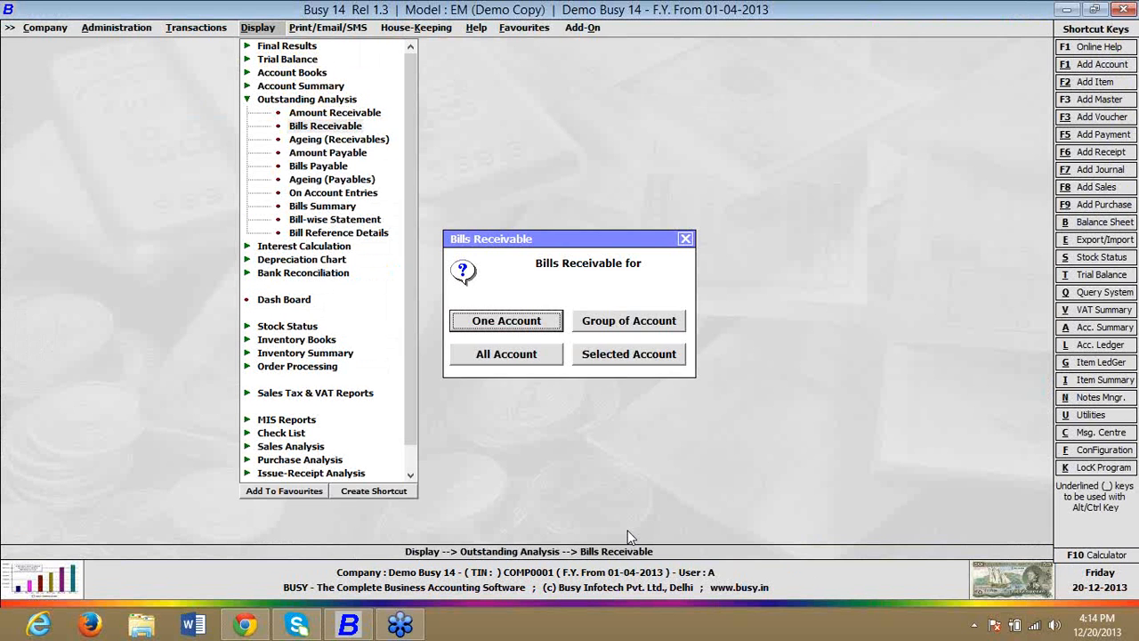
pyautogui.press('Return')
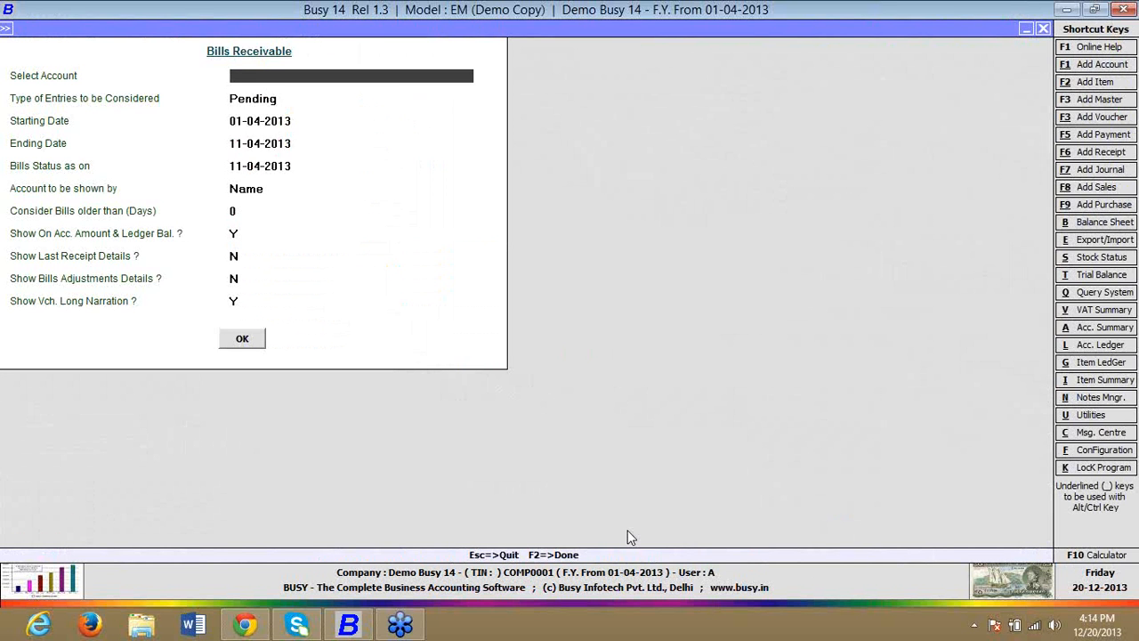
pyautogui.press('Return')
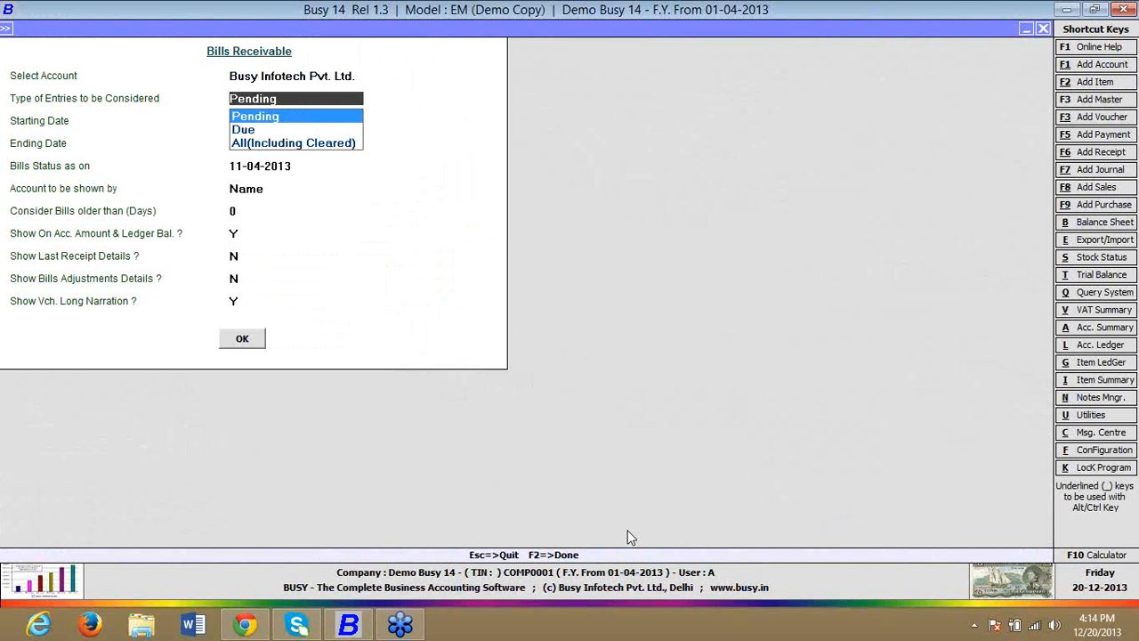
# Step: Generate the report for pending entries from 01-04-2013 to 11-04-2013, with last receipt details and bills adjustment details shown
pyautogui.press('Return')
pyautogui.press('Return')
pyautogui.press('Return')
pyautogui.press('Return')
pyautogui.press('Return')
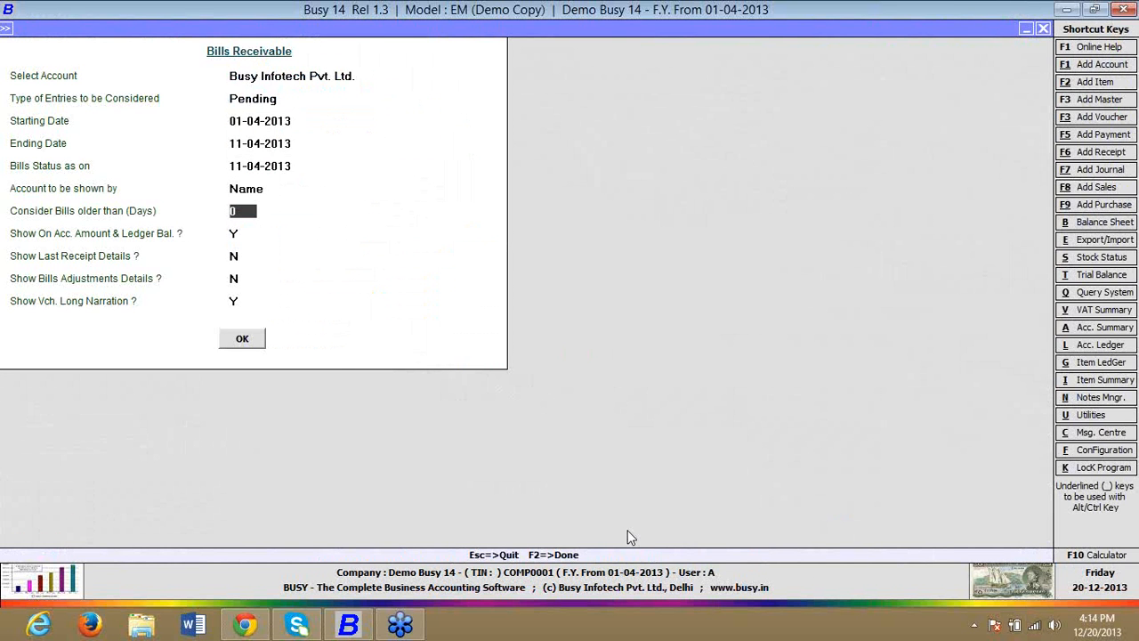
pyautogui.press('Return')
pyautogui.press('Return')
pyautogui.press('Return')
pyautogui.write('y')
pyautogui.press('Up')
pyautogui.write('y')
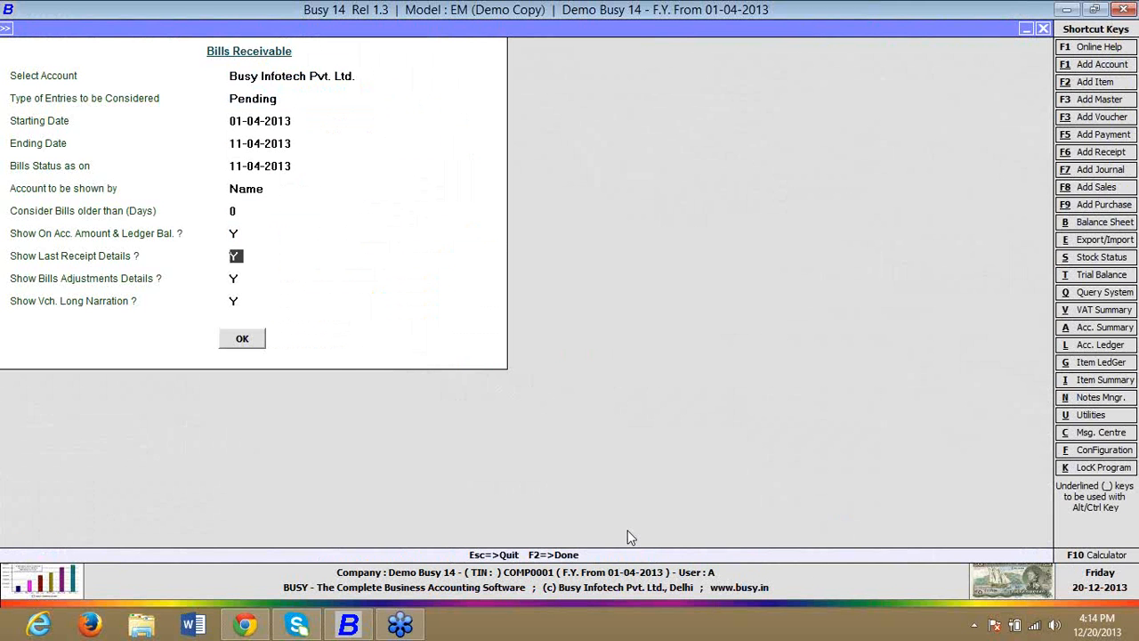
pyautogui.press('Return')
pyautogui.press('Return')
pyautogui.press('Return')
pyautogui.press('Return')
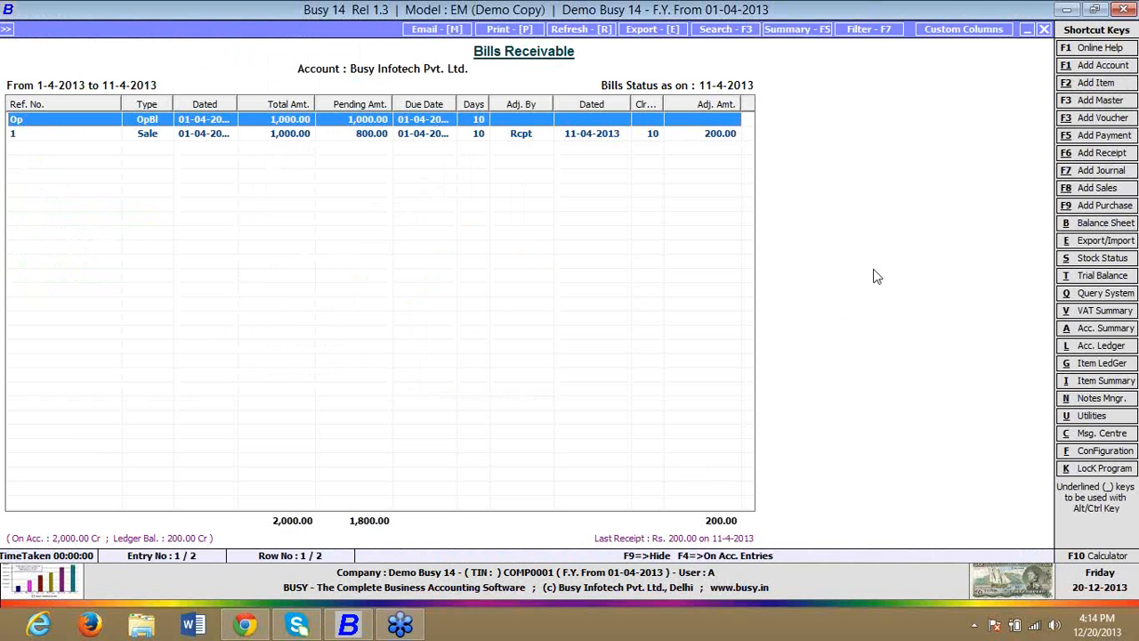
# Step: Widen the Clr. Days column in the Bills Receivable report and select the Sale entry with reference 1
pyautogui.moveTo(663, 103); pyautogui.dragTo(732, 104)
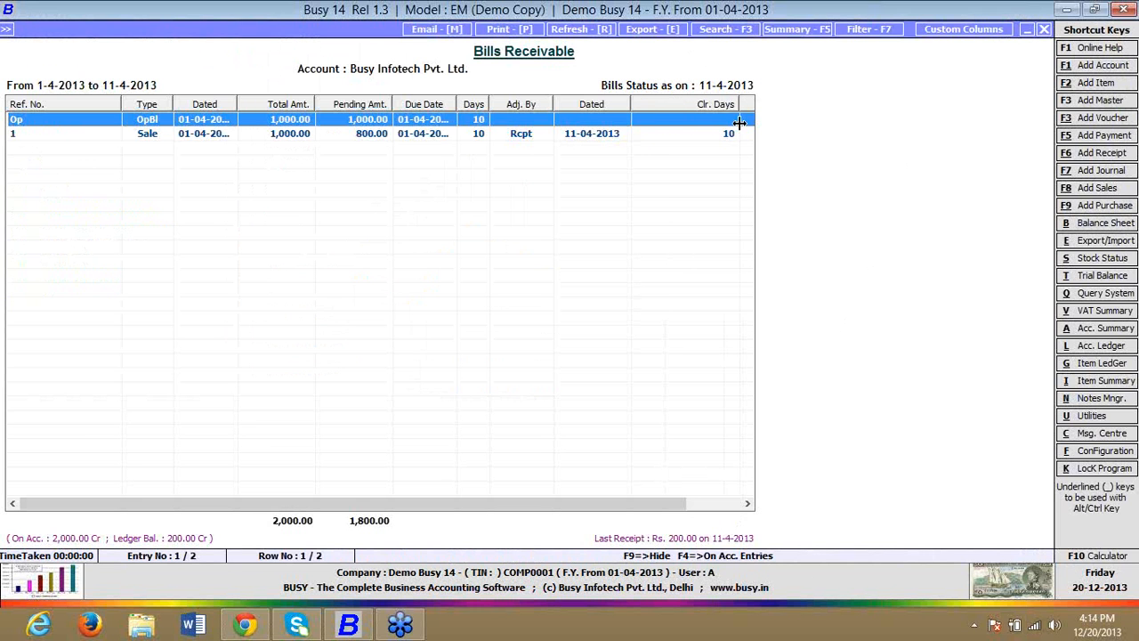
pyautogui.click(716, 135)
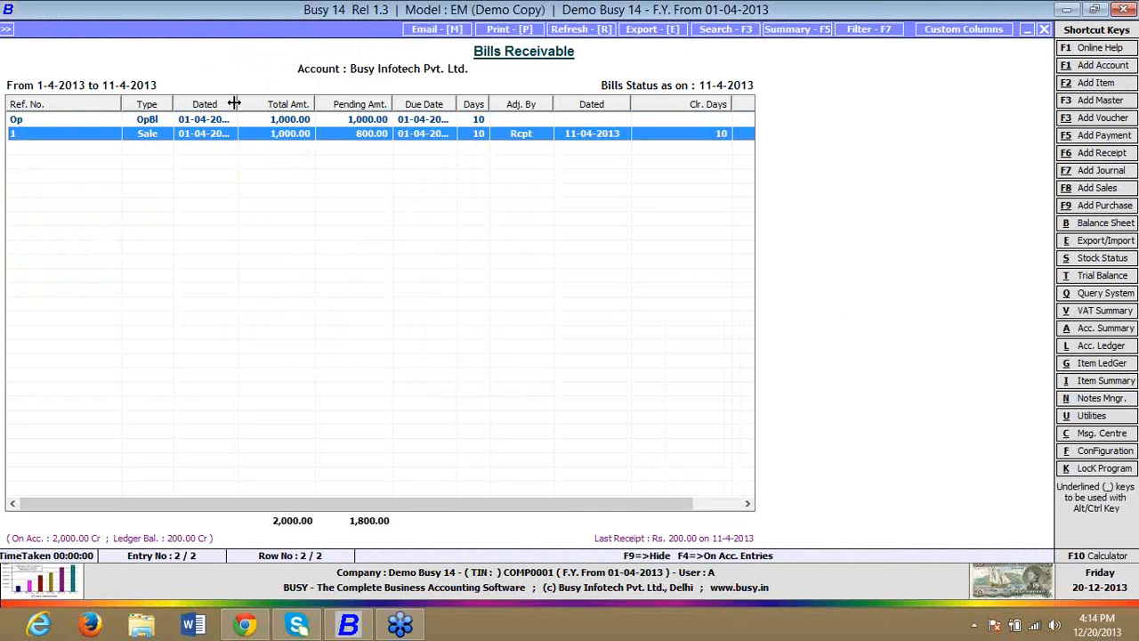
# Step: Widen the bill's Dated column in the Bills Receivable report and close the report along with its options
pyautogui.moveTo(234, 103); pyautogui.dragTo(242, 103)
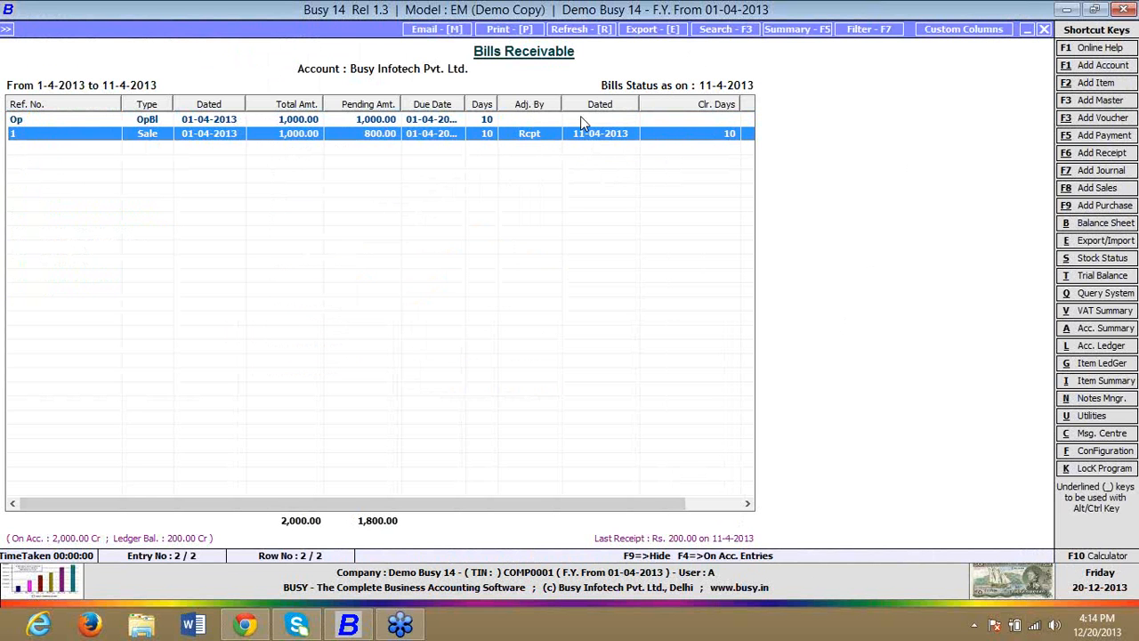
pyautogui.press('Escape')
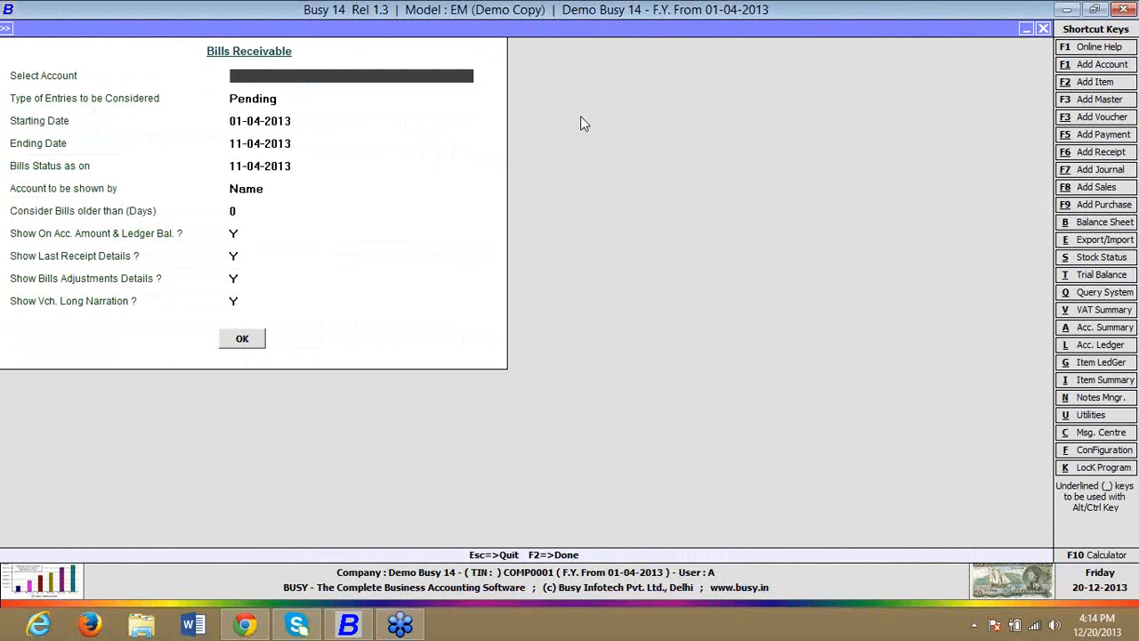
pyautogui.press('Escape')
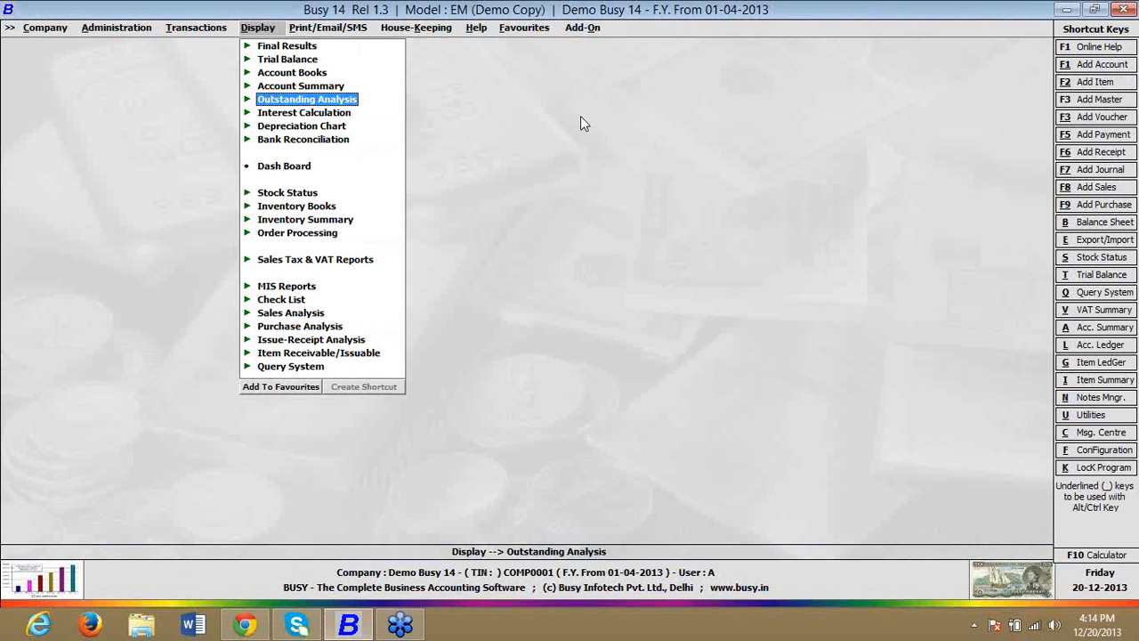
# Step: Examine the Custom Validation options under the administration customization utilities and leave them
pyautogui.press('Left')
pyautogui.press('Left')
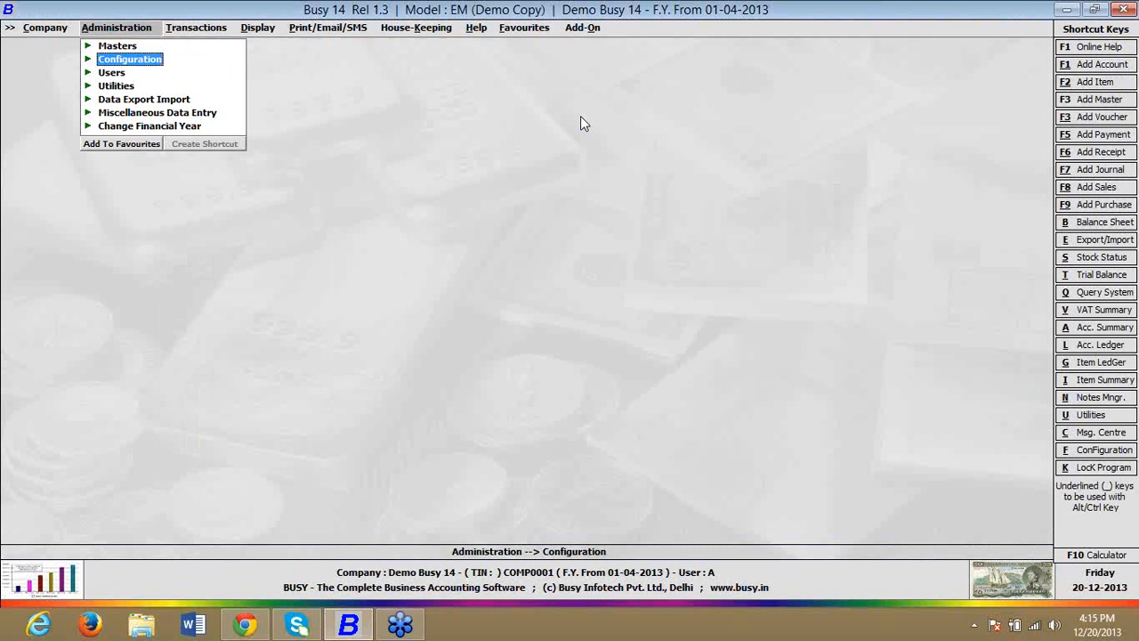
pyautogui.press('Down')
pyautogui.press('Down')
pyautogui.press('Return')
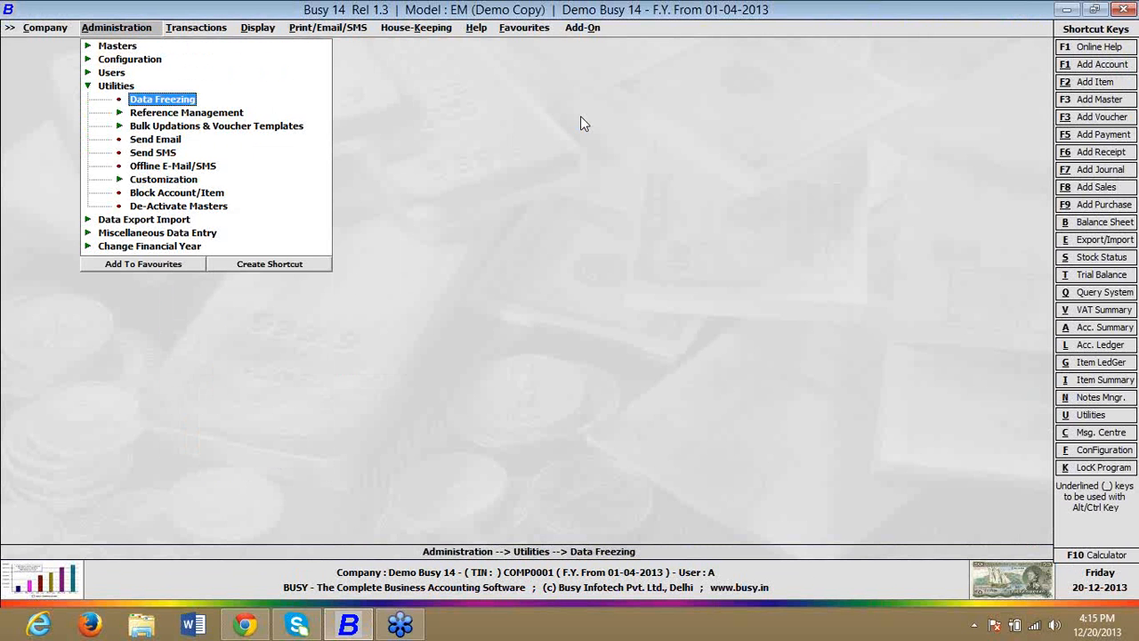
pyautogui.press('Down')
pyautogui.press('Down')
pyautogui.press('Down')
pyautogui.press('Down')
pyautogui.press('Down')
pyautogui.press('Down')
pyautogui.press('Return')
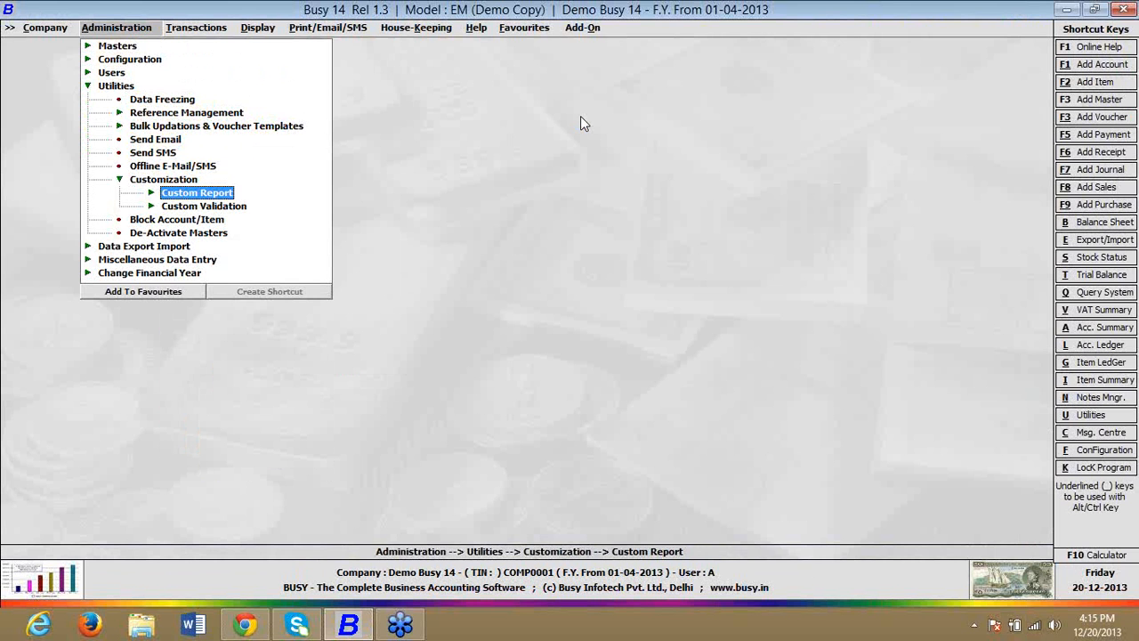
pyautogui.press('Down')
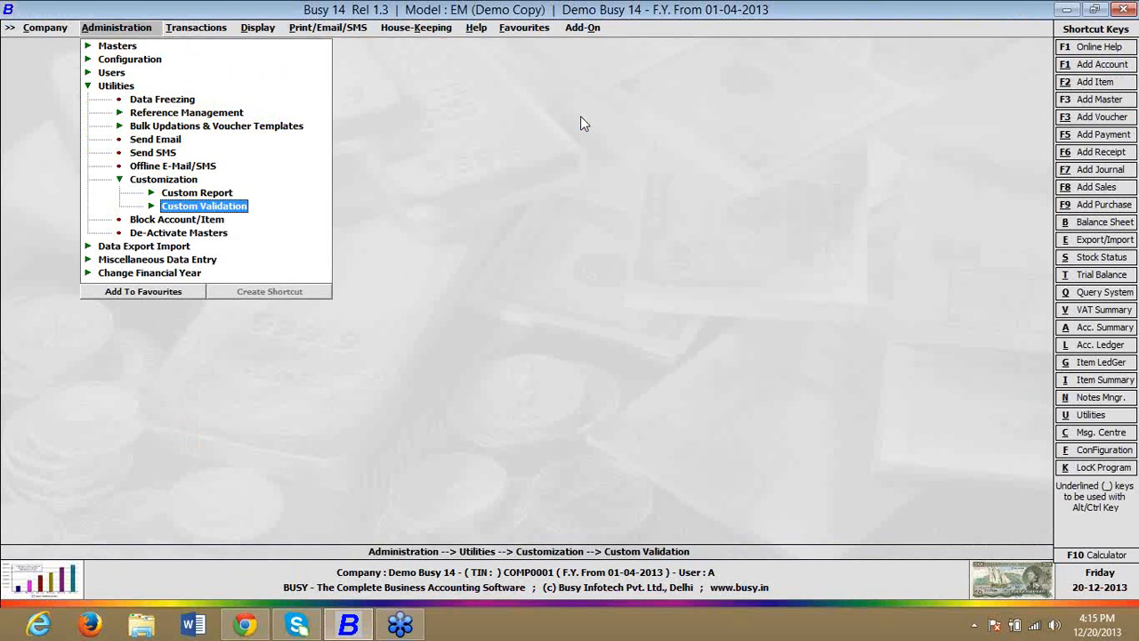
pyautogui.press('Return')
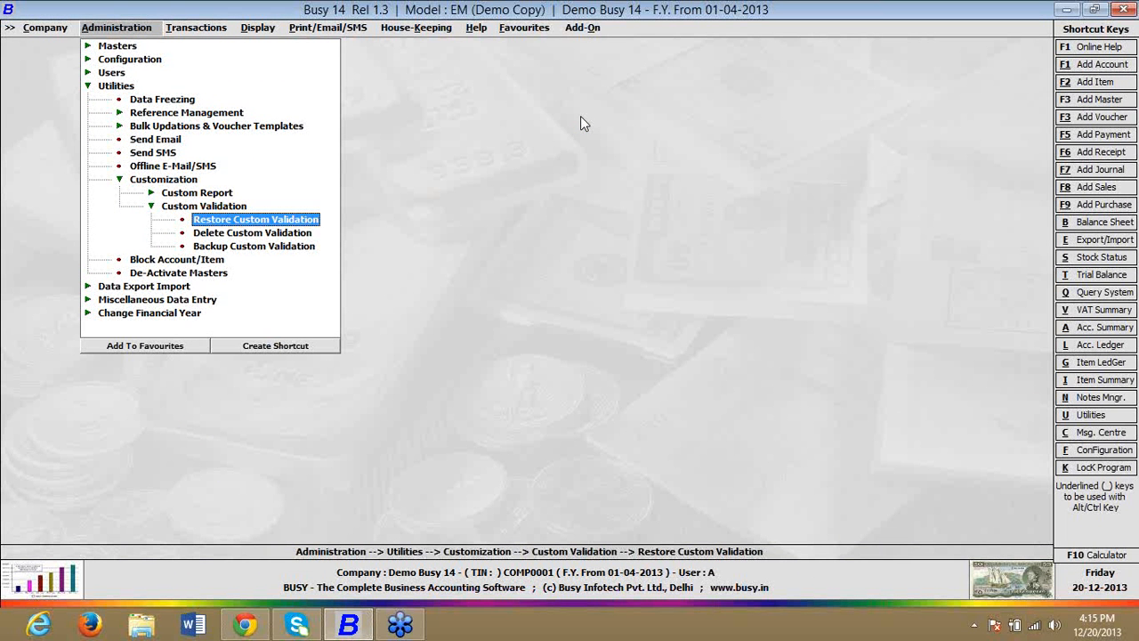
pyautogui.press('Escape')
pyautogui.press('Escape')
pyautogui.press('Escape')
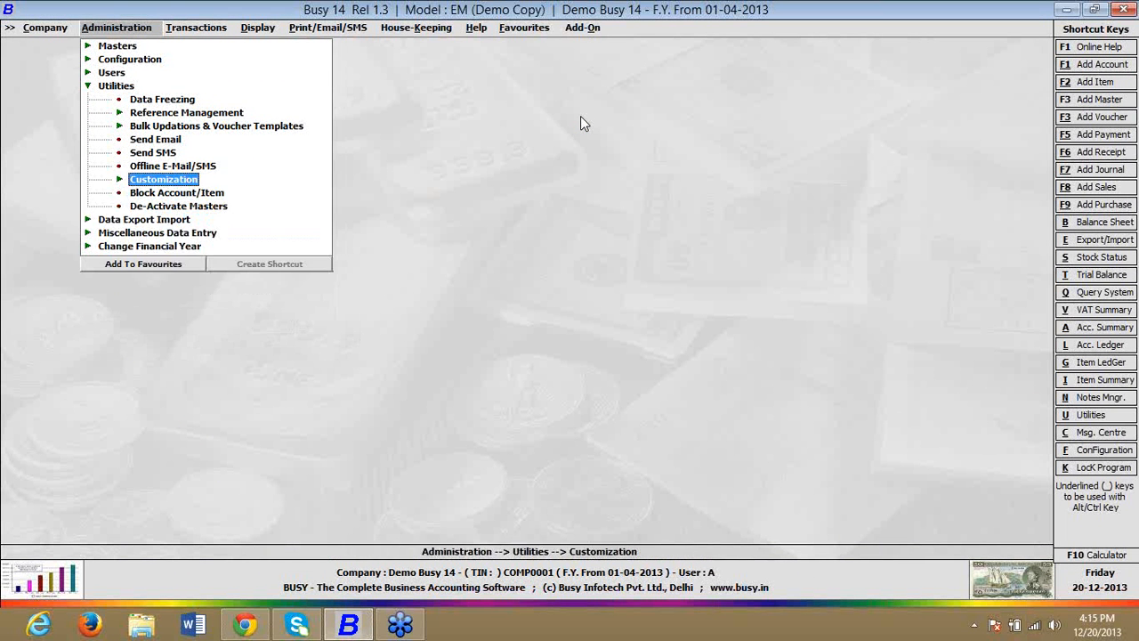
# Step: Open the account master of Busy Infotech Pvt. Ltd. for modification
pyautogui.press('Up')
pyautogui.press('Up')
pyautogui.press('Up')
pyautogui.press('Return')
pyautogui.press('Down')
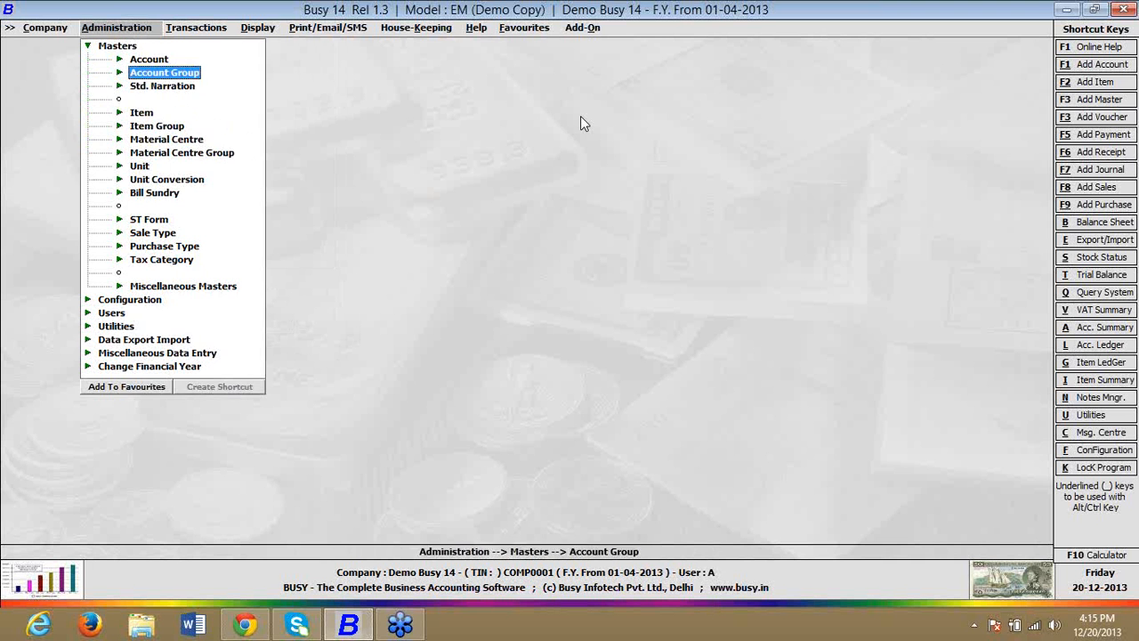
pyautogui.press('Up')
pyautogui.press('Return')
pyautogui.press('Down')
pyautogui.press('Return')
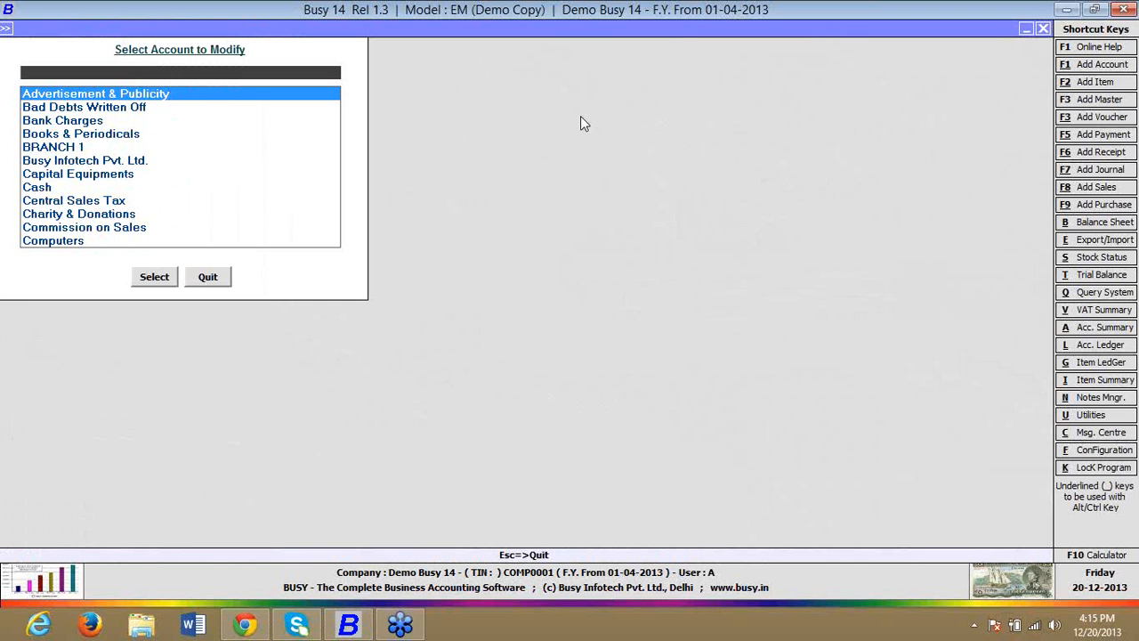
pyautogui.write('busy')
pyautogui.press('Return')
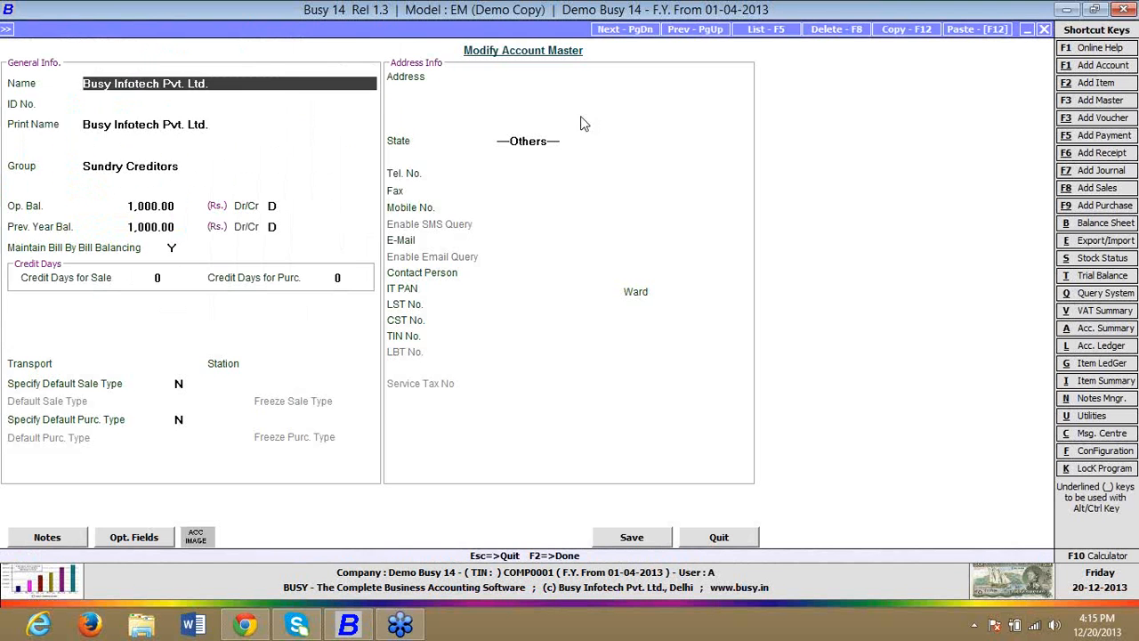
# Step: Try setting the opening balance of the Busy Infotech Pvt. Ltd. account to 0, keeping bill-by-bill balancing at Y
pyautogui.press('Return')
pyautogui.press('Return')
pyautogui.press('Return')
pyautogui.press('Up')
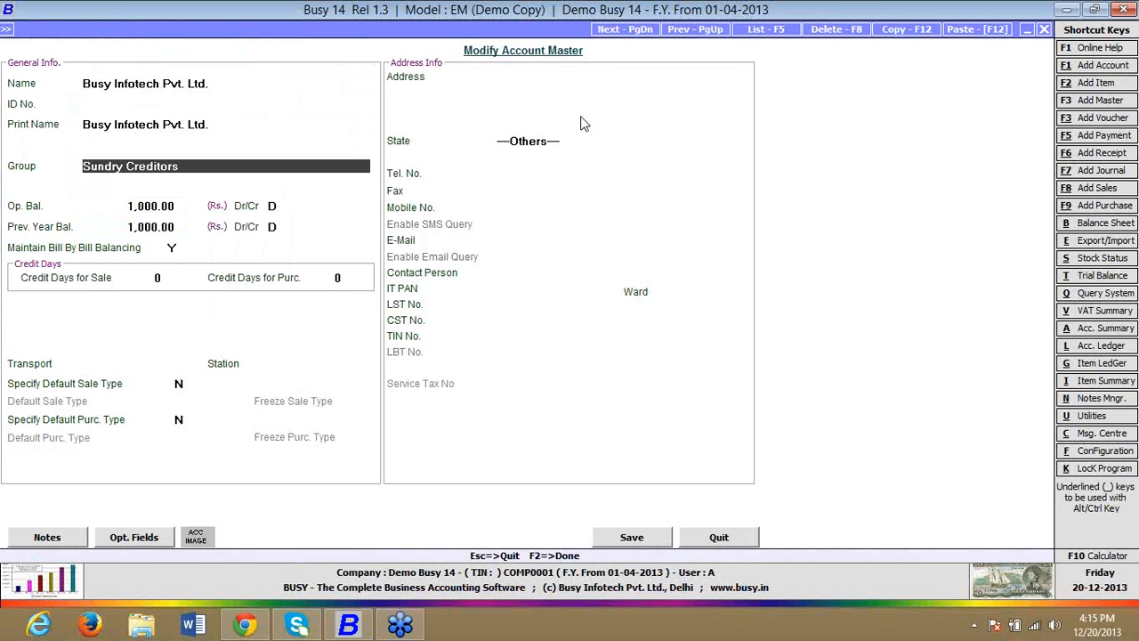
pyautogui.press('Return')
pyautogui.write('0')
pyautogui.press('Return')
pyautogui.press('Return')
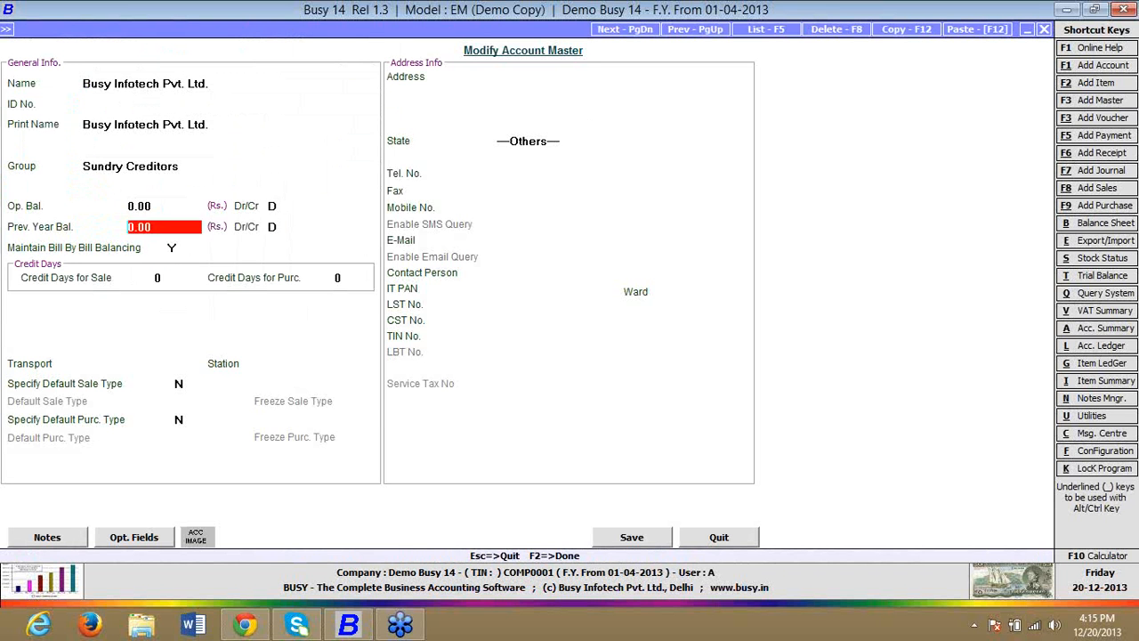
pyautogui.press('Return')
pyautogui.press('Return')
pyautogui.press('Return')
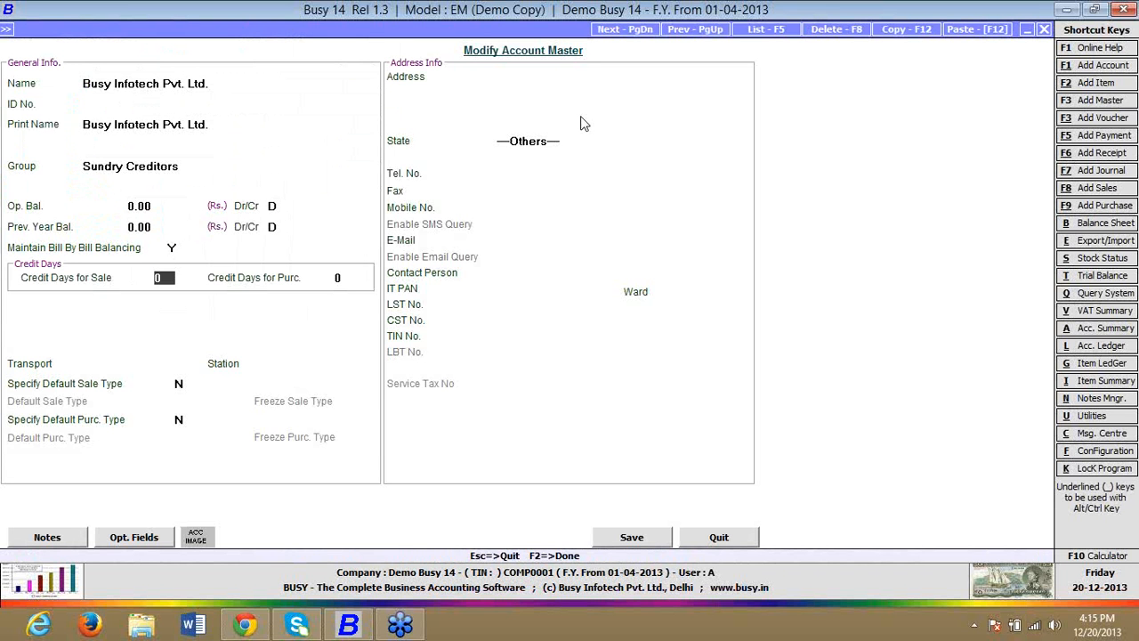
# Step: Try 30 credit days for purchases on the Busy Infotech Pvt. Ltd. account and quit the account master without saving
pyautogui.press('Return')
pyautogui.write('30')
pyautogui.press('Return')
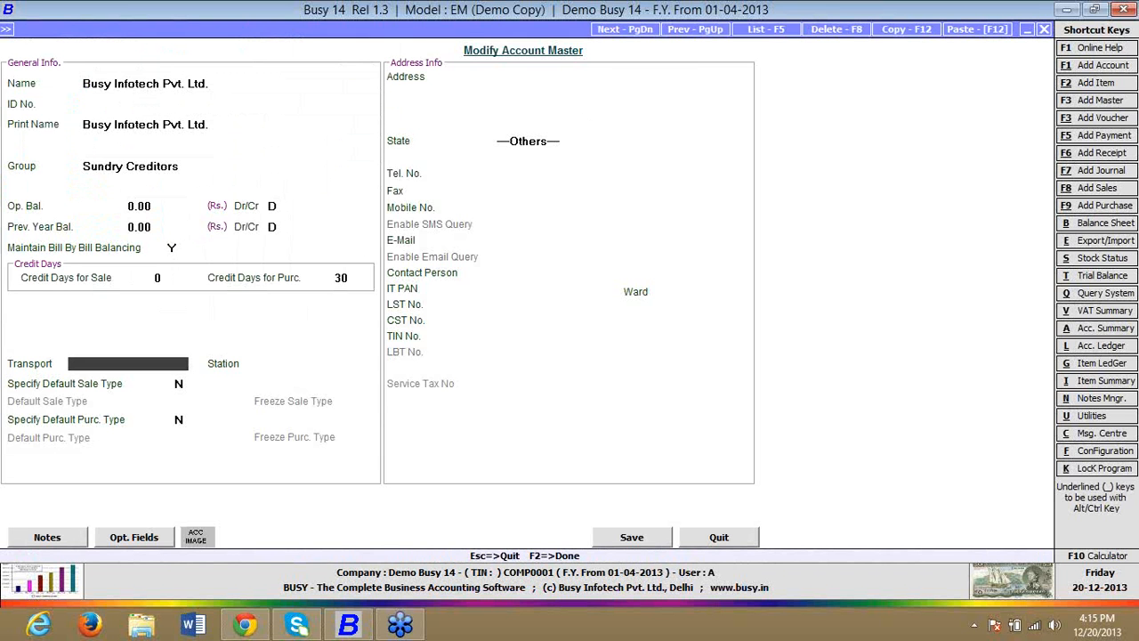
pyautogui.click(193, 165)
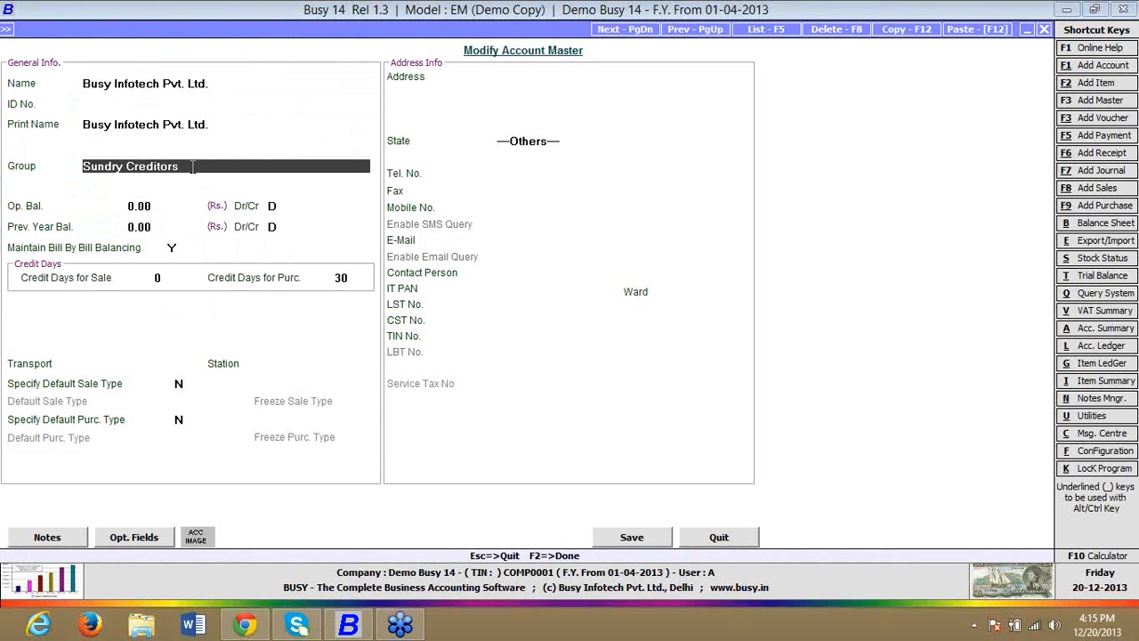
pyautogui.click(349, 277)
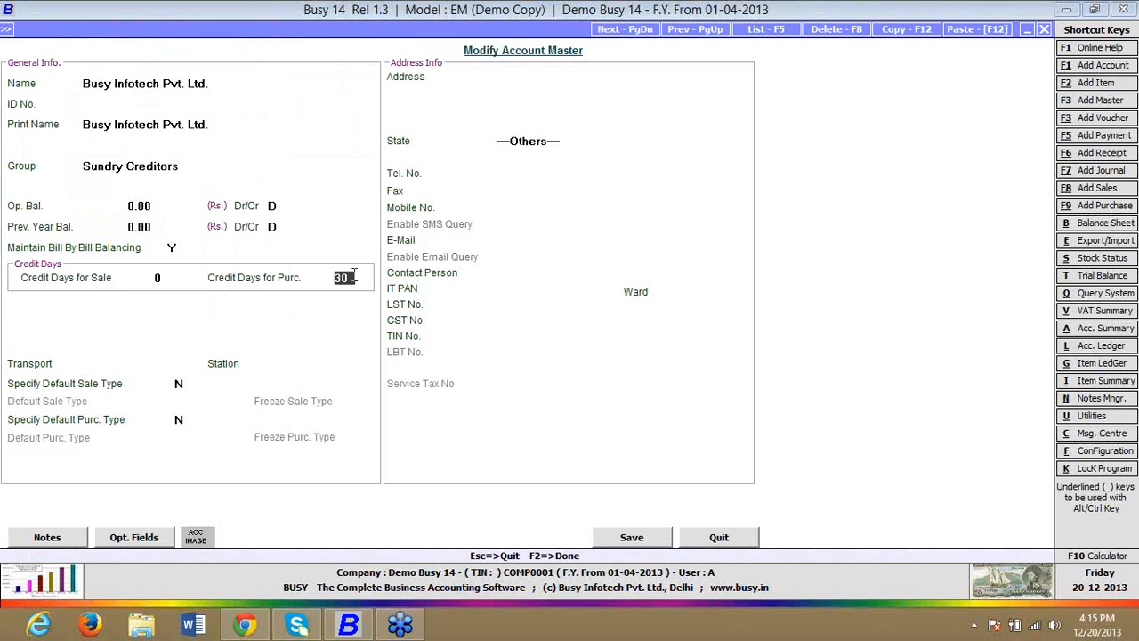
pyautogui.moveTo(354, 277); pyautogui.dragTo(334, 277)
pyautogui.click(737, 544)
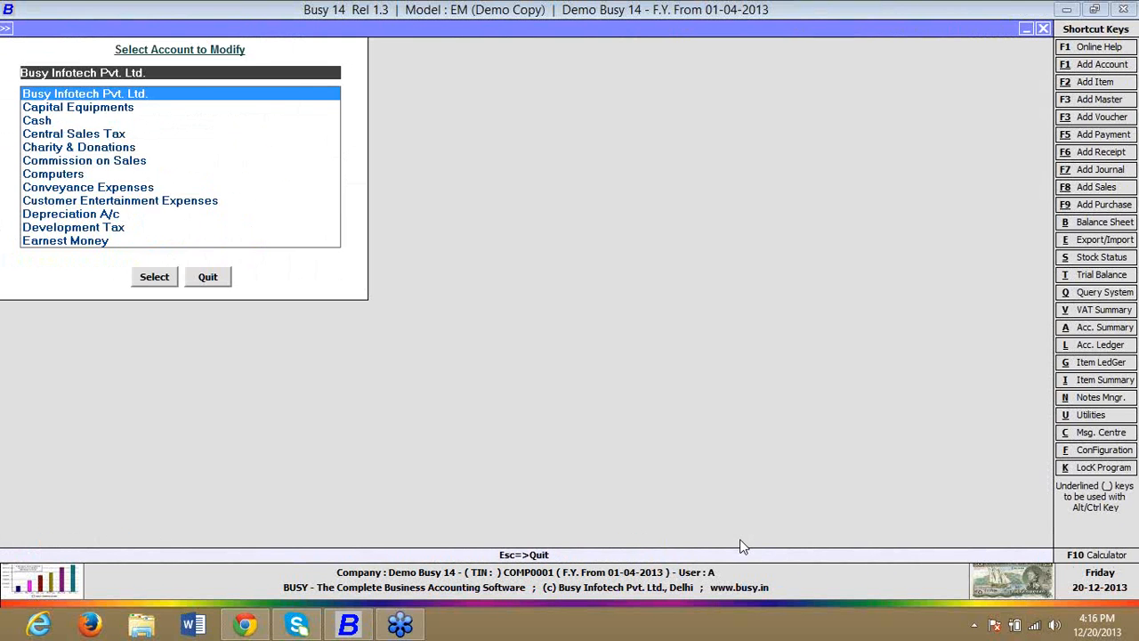
pyautogui.press('Escape')
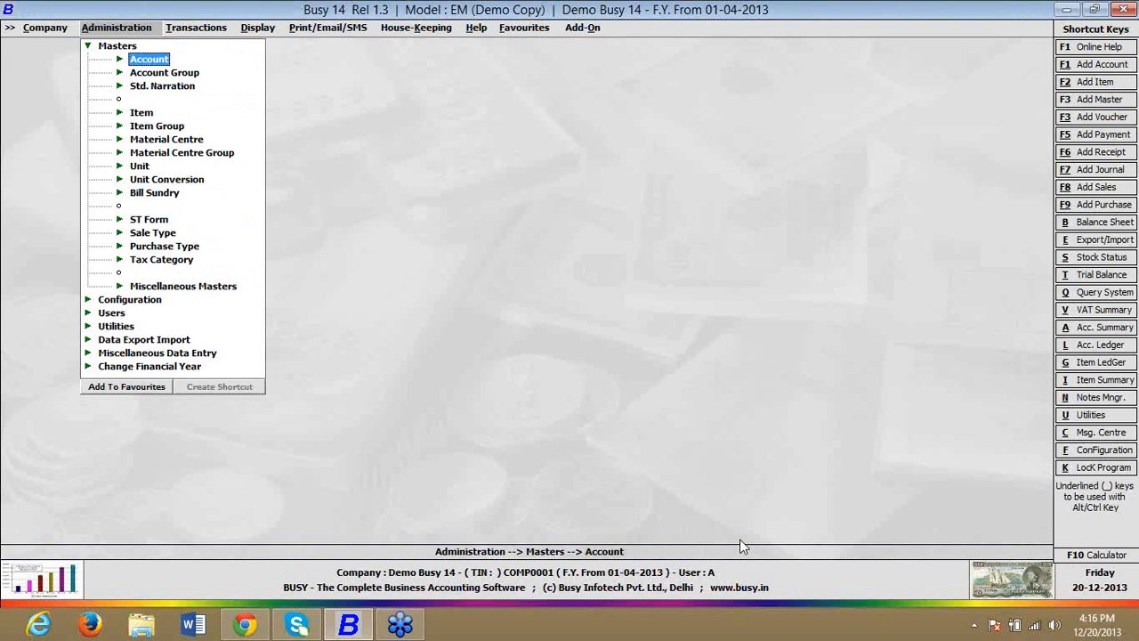
# Step: Open the Features / Options configuration of the company
pyautogui.press('Down')
pyautogui.press('Down')
pyautogui.press('Escape')
pyautogui.press('Down')
pyautogui.press('Return')
# Step: Enable Post Dated Cheques in Payment/Receipt Vouchers in the Accounts features and save the settings
pyautogui.press('Return')
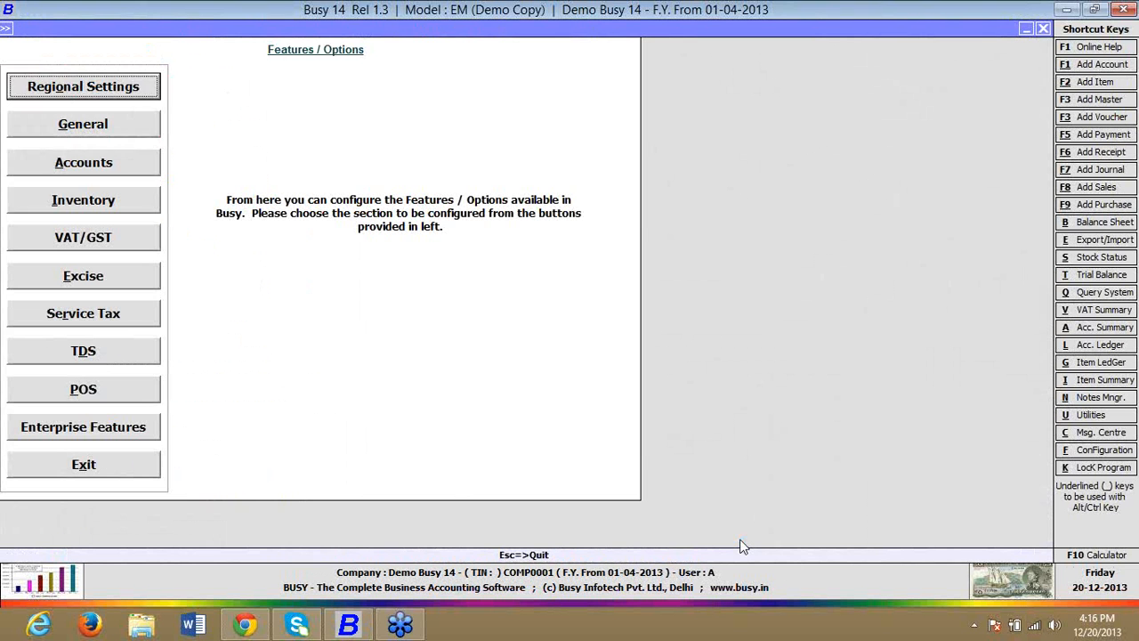
pyautogui.press('Down')
pyautogui.press('Down')
pyautogui.press('Down')
pyautogui.press('Up')
pyautogui.press('Return')
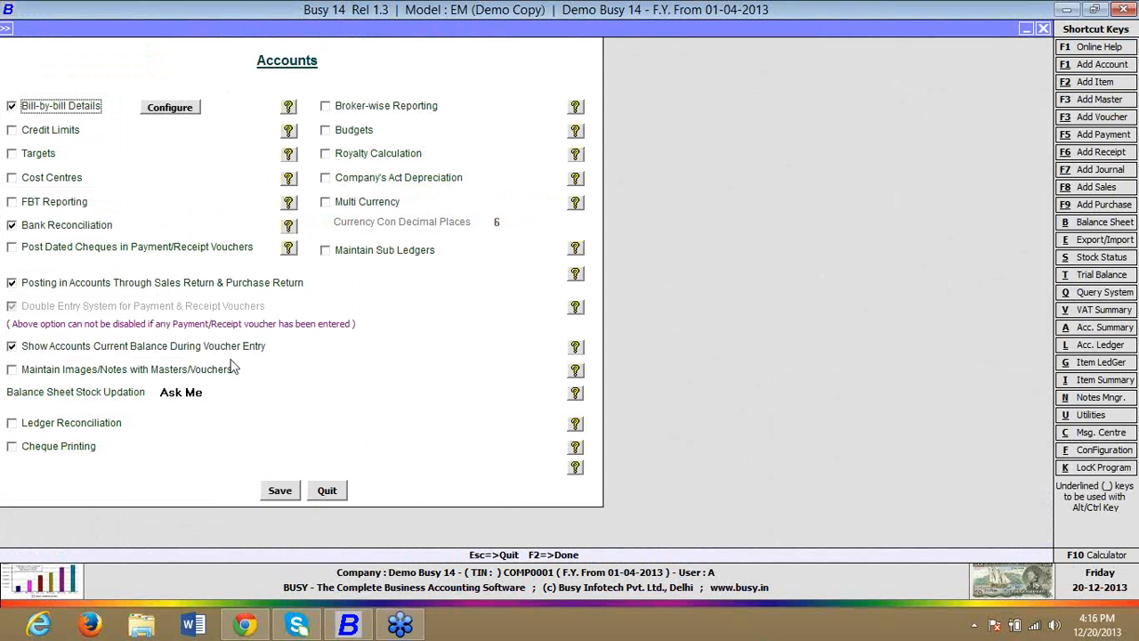
pyautogui.click(228, 253)
pyautogui.click(277, 493)
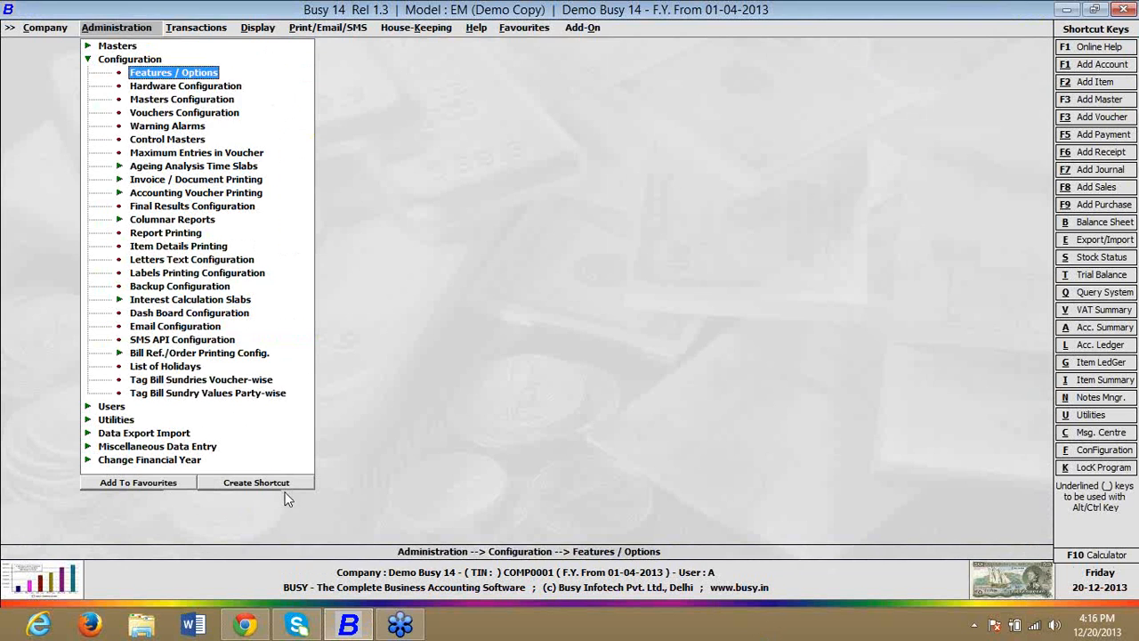
# Step: Open the Vouchers Configuration and expand the series of the Payment voucher type
pyautogui.press('Down')
pyautogui.press('Down')
pyautogui.press('Down')
pyautogui.press('Return')
pyautogui.press('Down')
pyautogui.press('Down')
pyautogui.press('Down')
pyautogui.press('Down')
pyautogui.press('Down')
pyautogui.press('Down')
pyautogui.press('Down')
pyautogui.press('Down')
pyautogui.press('Down')
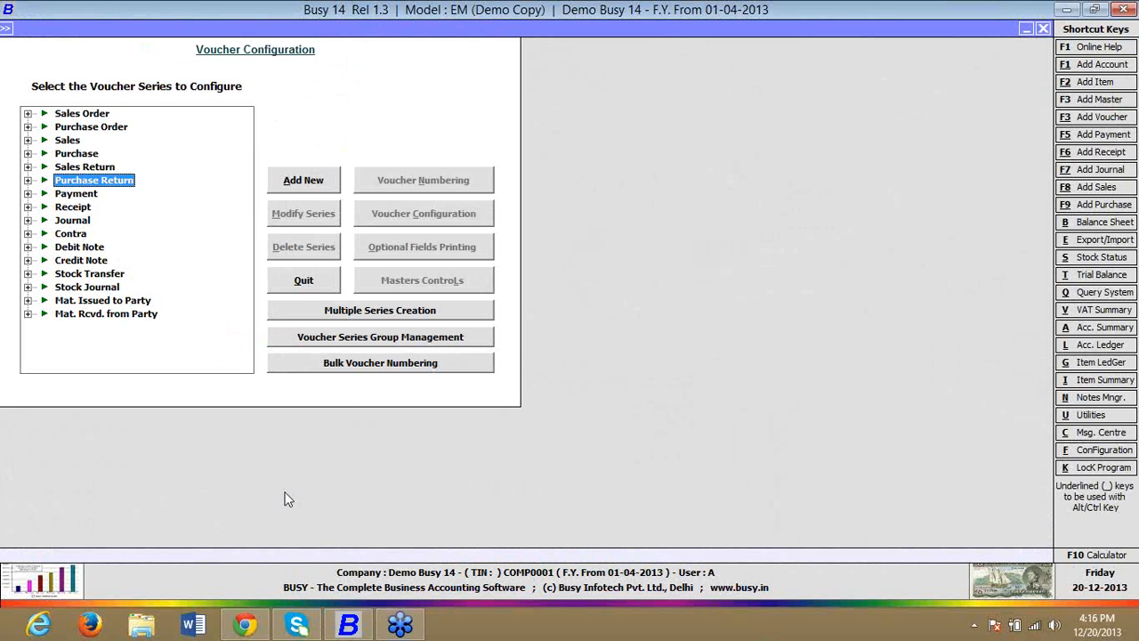
pyautogui.press('Up')
pyautogui.press('Up')
pyautogui.press('Up')
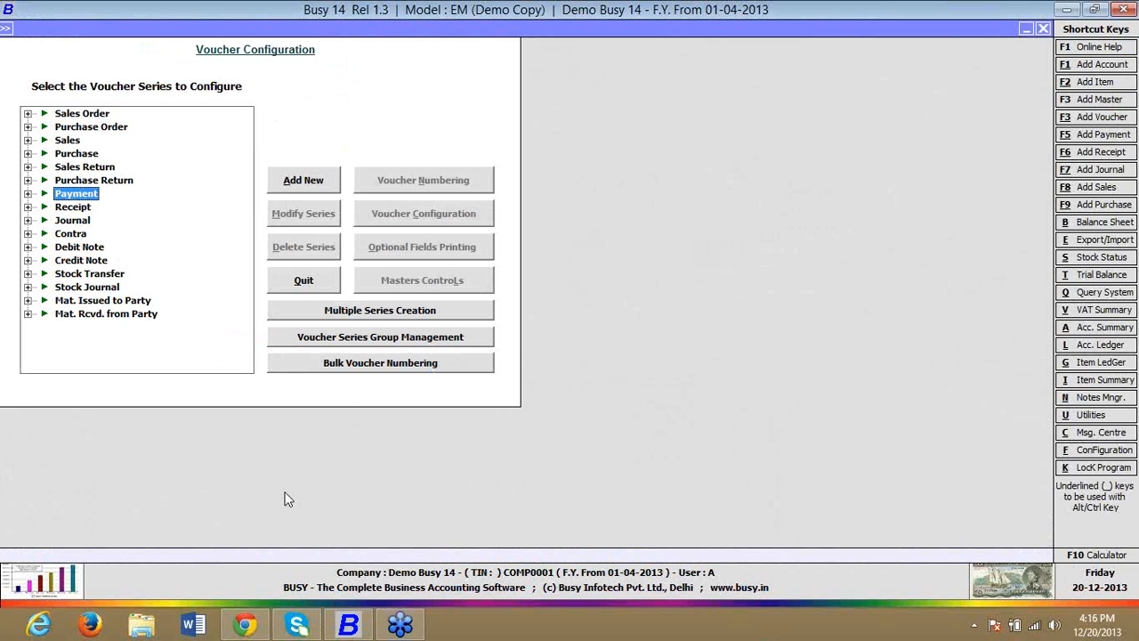
pyautogui.press('Right')
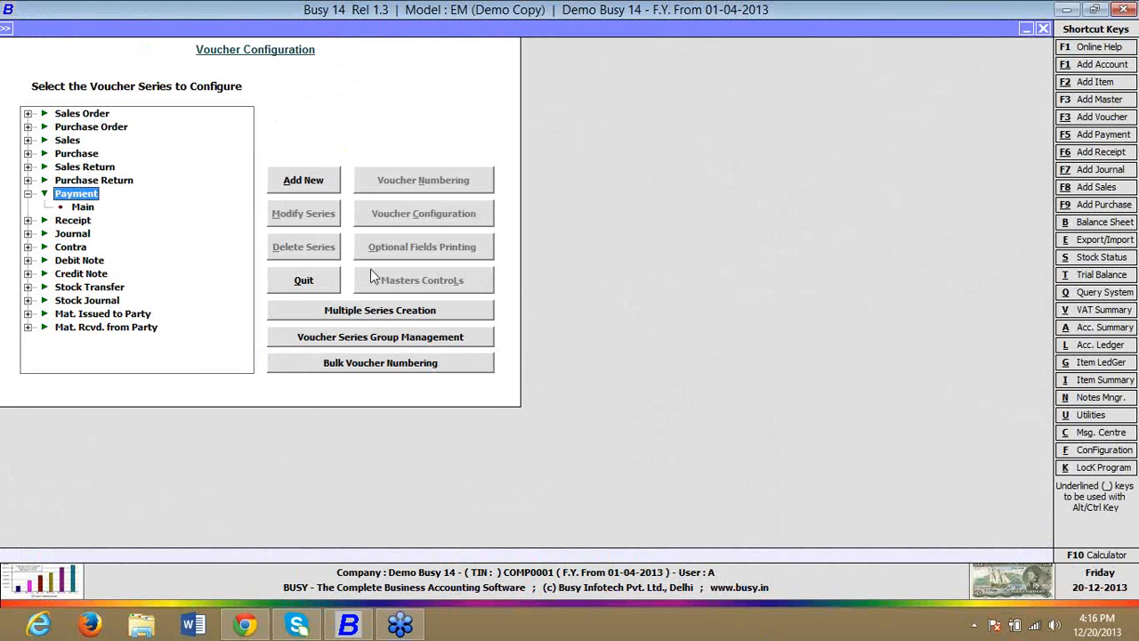
# Step: Add a Payment voucher series named PDC, save it and close the voucher configuration
pyautogui.click(303, 181)
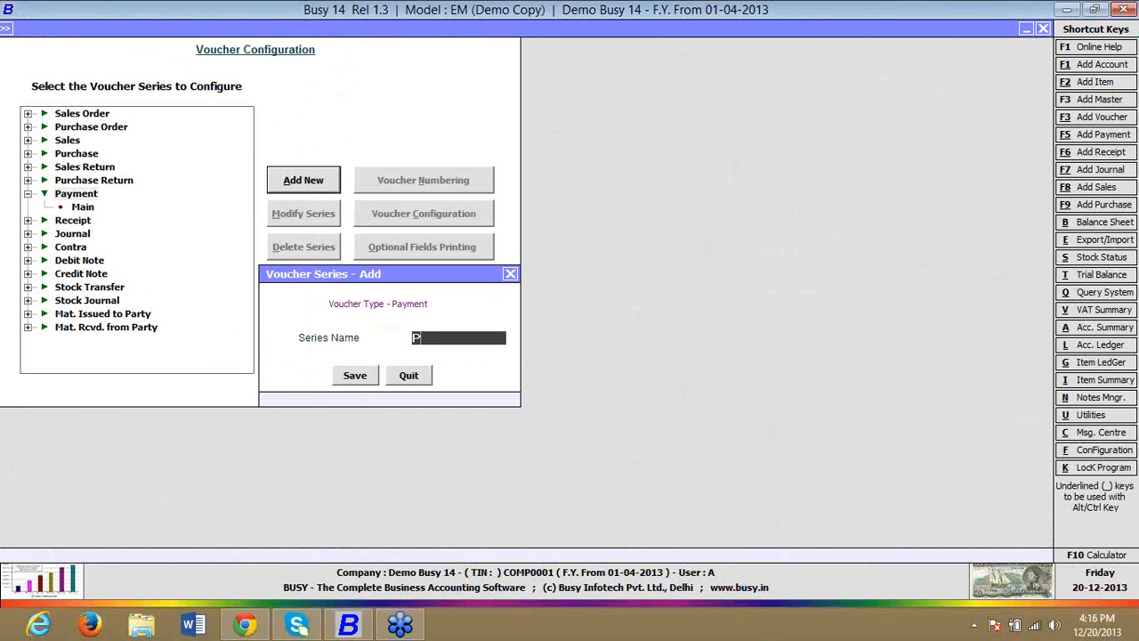
pyautogui.write('PDC')
pyautogui.press('Return')
pyautogui.press('Return')
pyautogui.press('Escape')
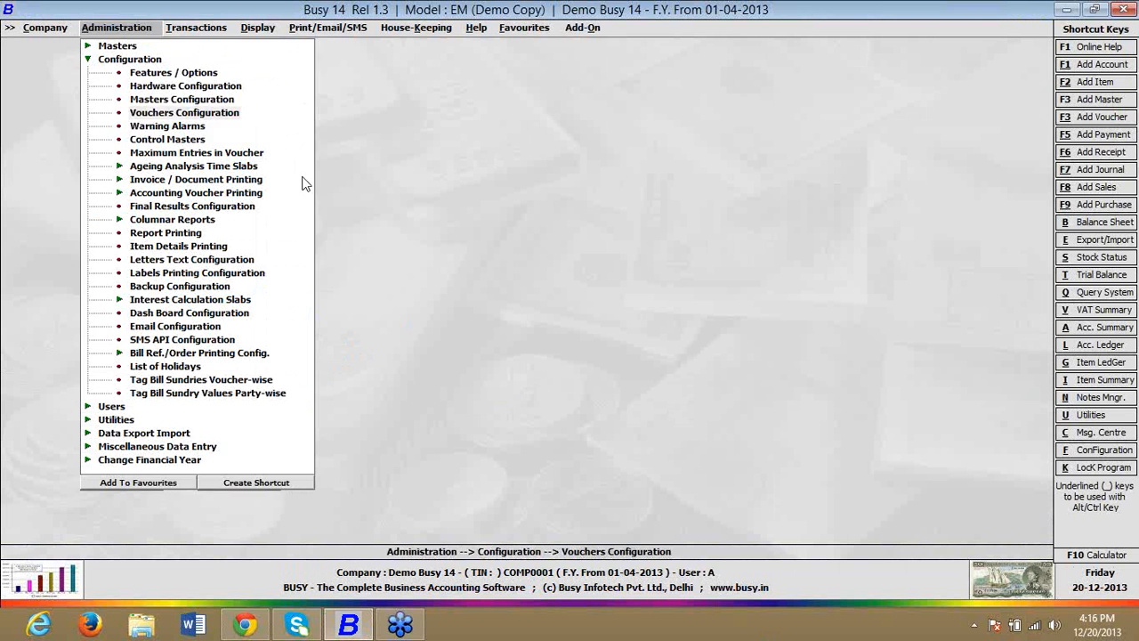
# Step: Start a new payment voucher from the transactions
pyautogui.press('Right')
pyautogui.press('Down')
pyautogui.press('Down')
pyautogui.press('Down')
pyautogui.press('Down')
pyautogui.press('Down')
pyautogui.press('Down')
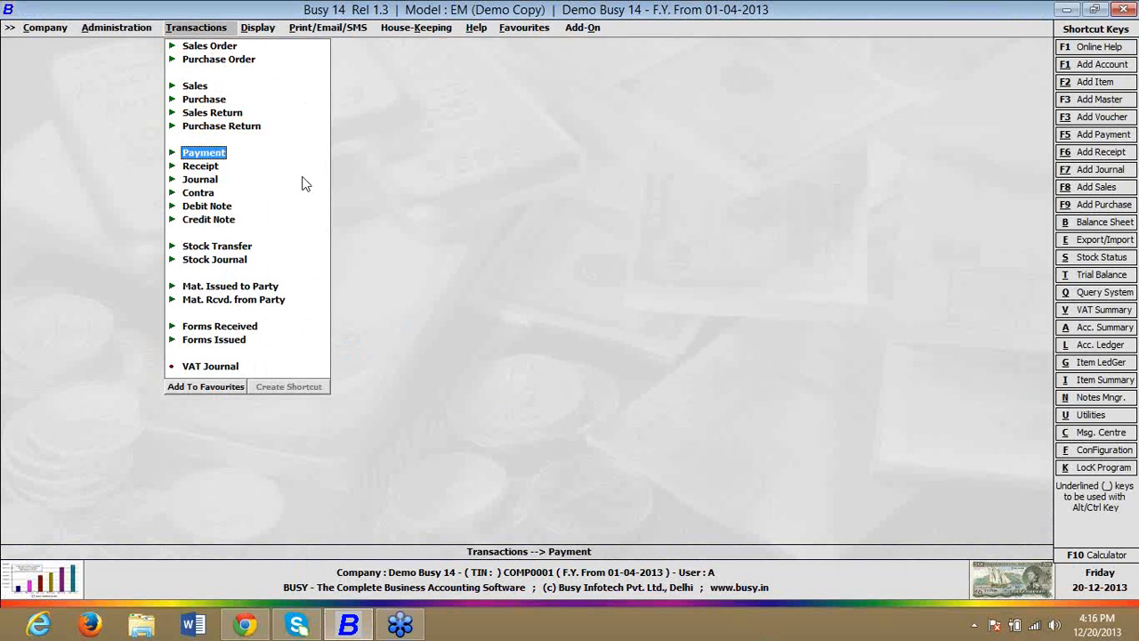
pyautogui.press('Return')
# Step: Choose the Main series, date 01-04-2013 and type PDC for the payment voucher
pyautogui.press('Return')
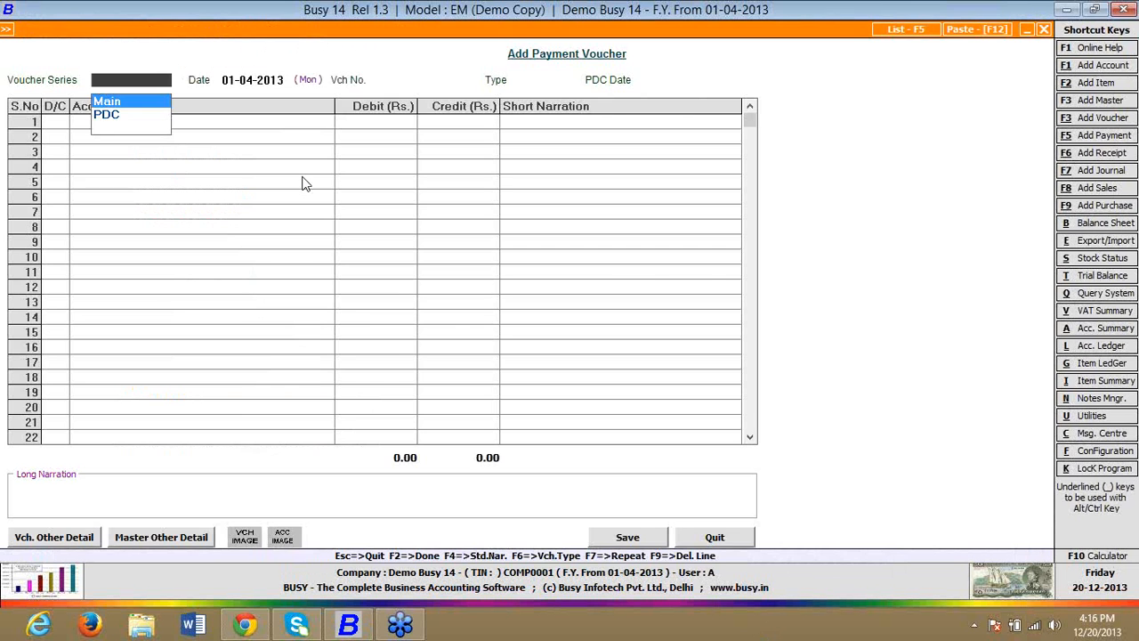
pyautogui.press('Return')
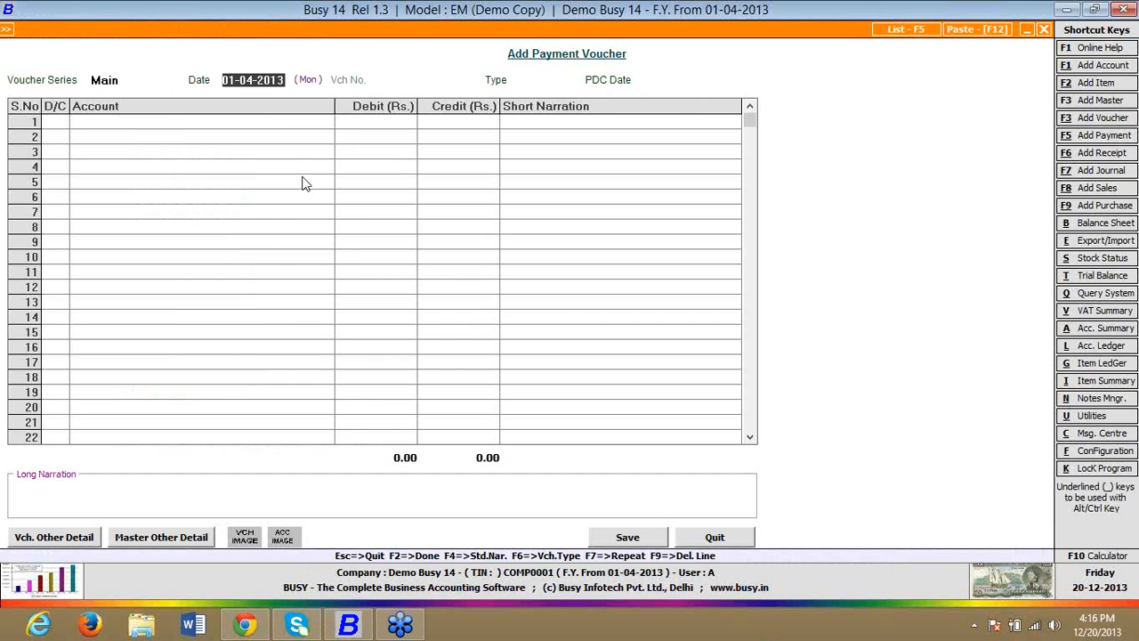
pyautogui.press('Return')
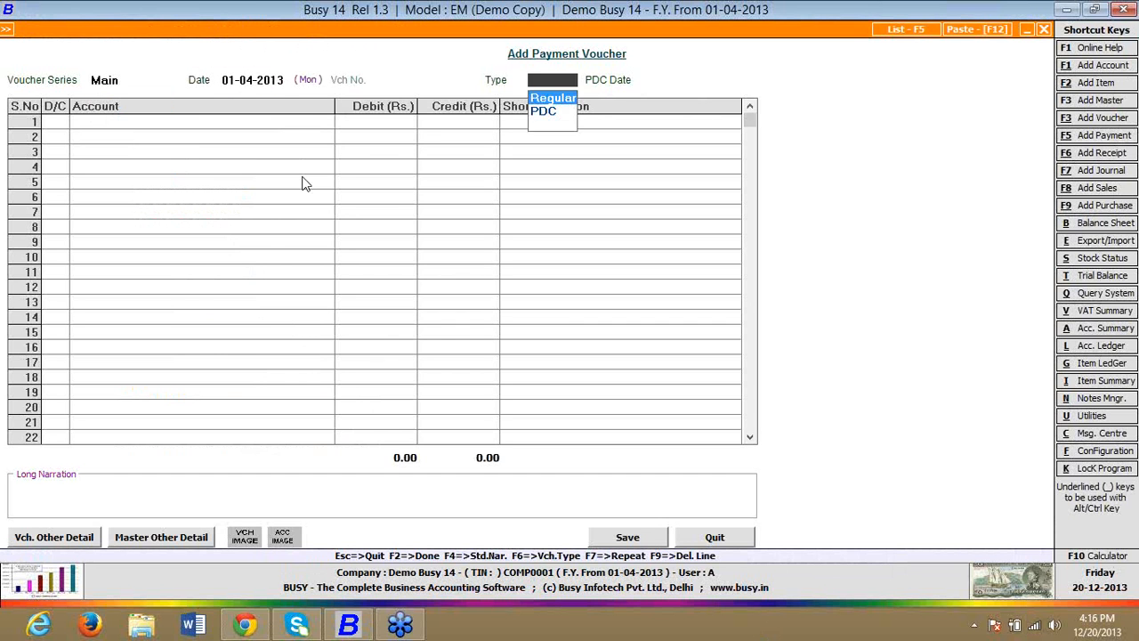
pyautogui.press('Down')
pyautogui.press('Return')
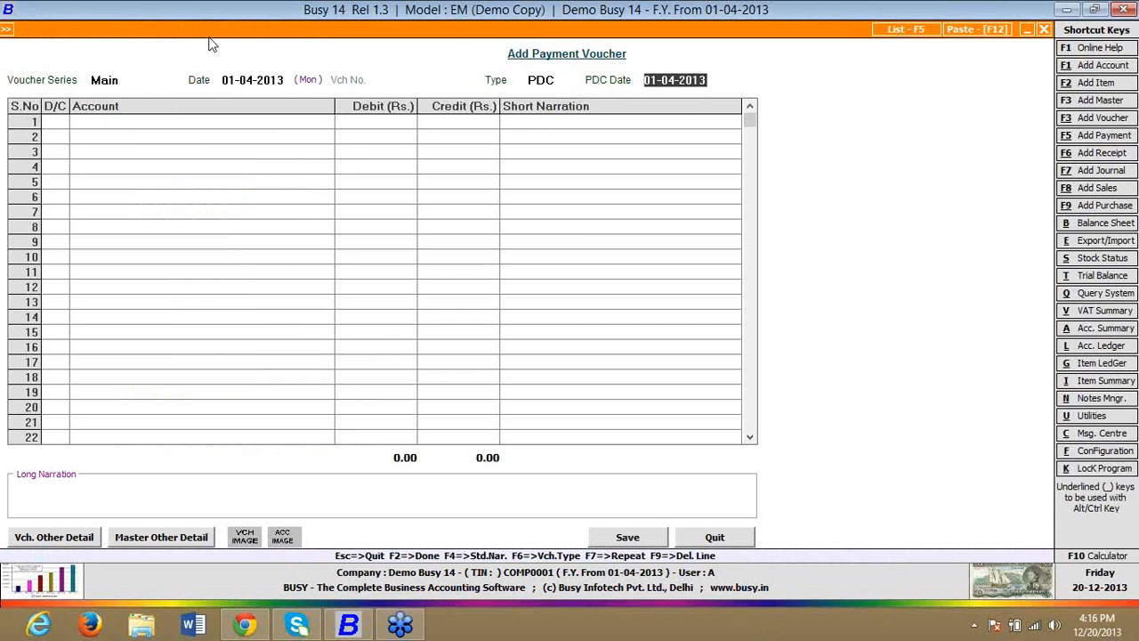
pyautogui.click(120, 80)
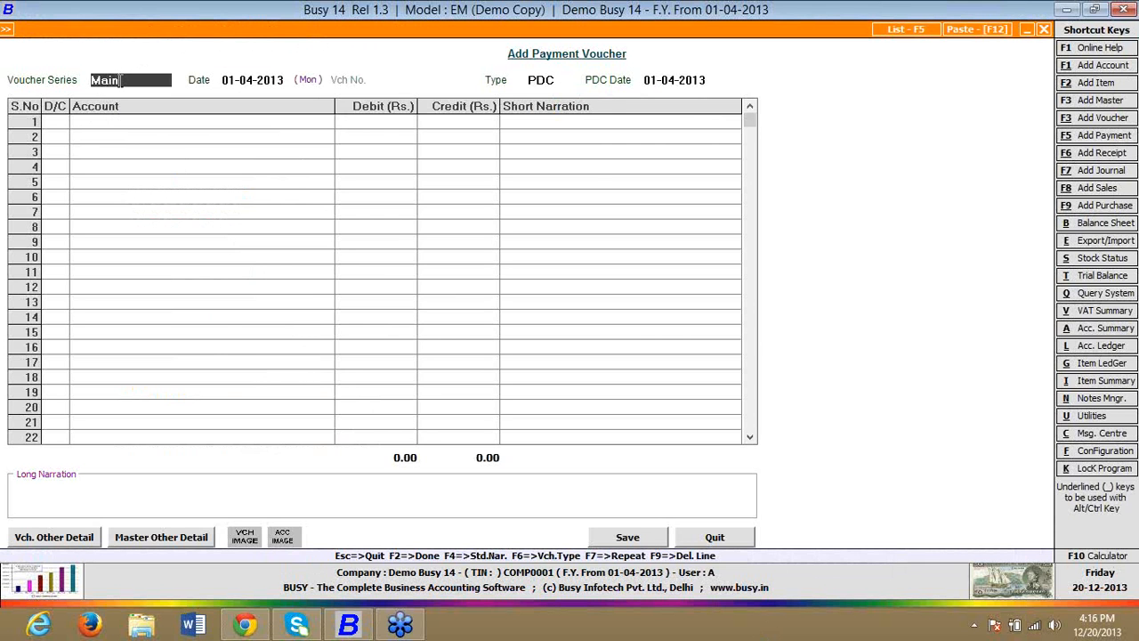
pyautogui.click(561, 82)
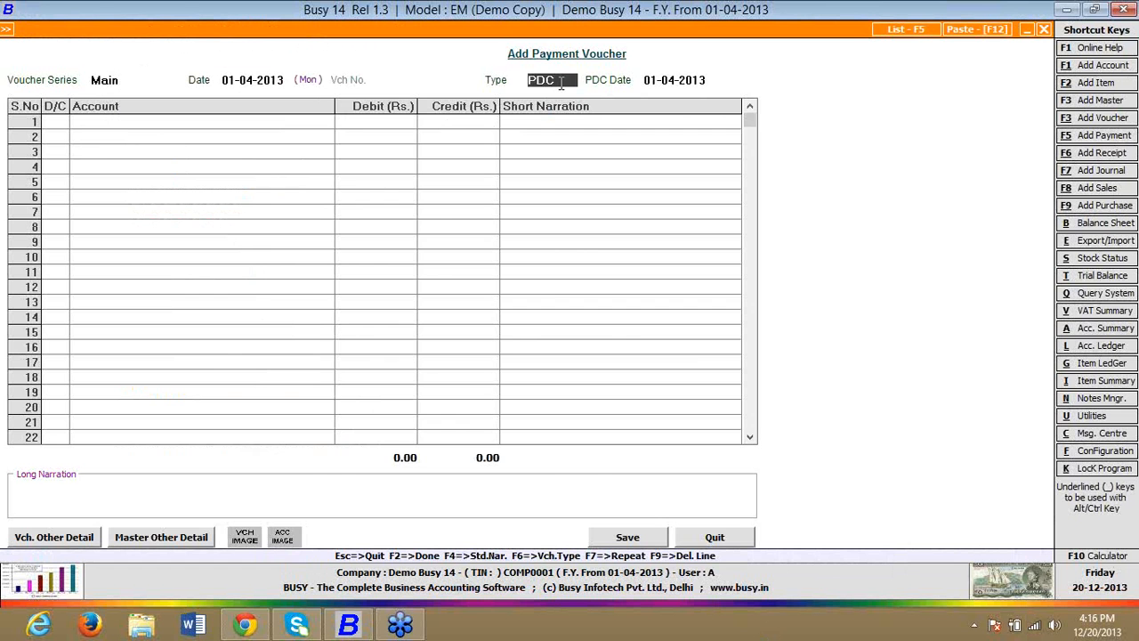
# Step: Discard the open payment voucher and start a new sales voucher in the Main series, dated 01-04-2013, with sale type C/C-Form
pyautogui.press('Escape')
pyautogui.press('Return')
pyautogui.press('Up')
pyautogui.press('Up')
pyautogui.press('Up')
pyautogui.press('Up')
pyautogui.press('Up')
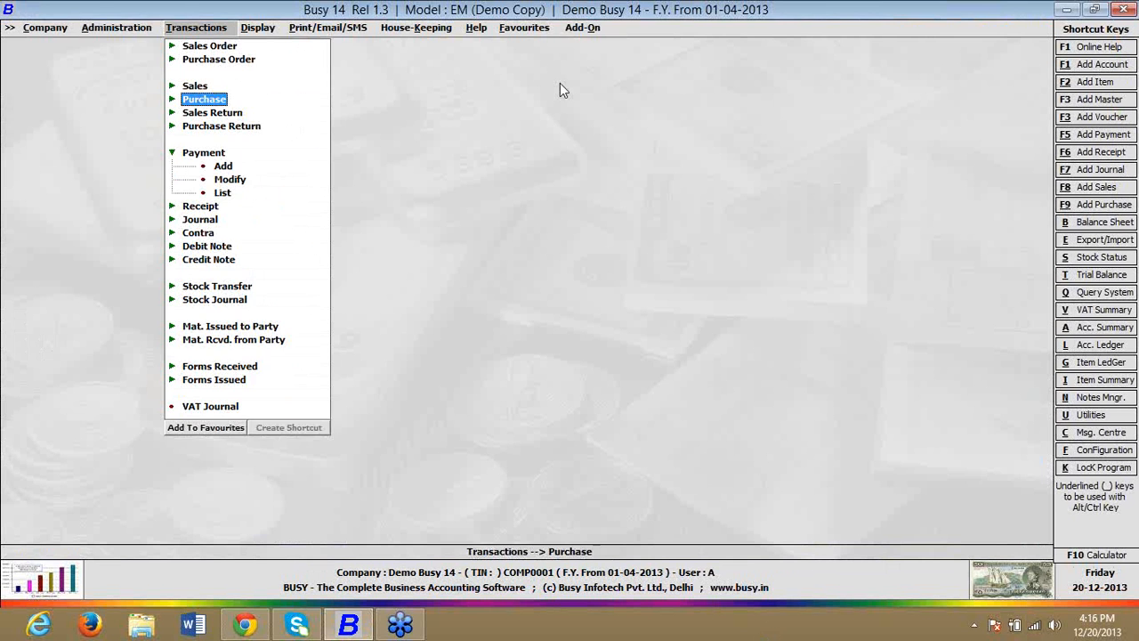
pyautogui.press('Return')
pyautogui.press('Return')
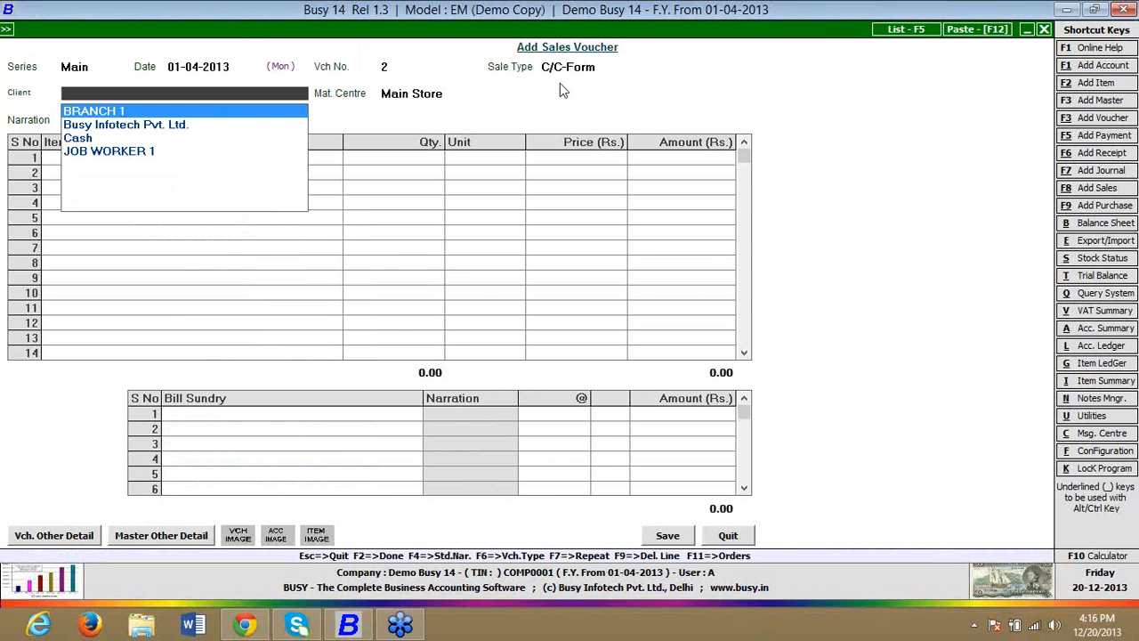
# Step: Choose Busy Infotech Pvt. Ltd. as the client and close the sales voucher without saving it
pyautogui.press('Down')
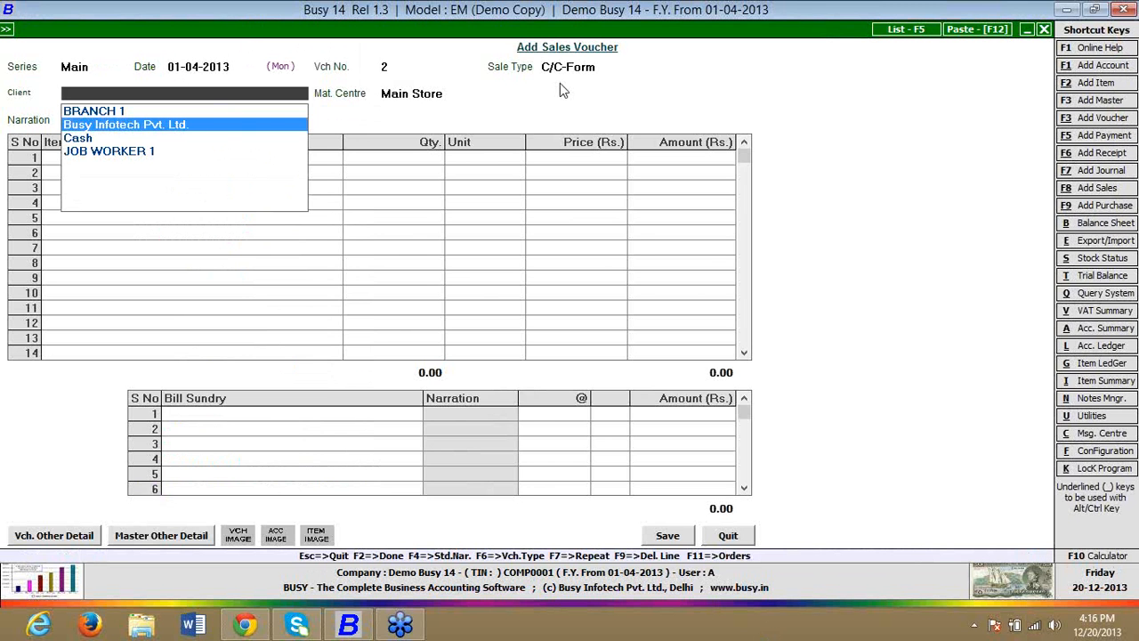
pyautogui.press('Return')
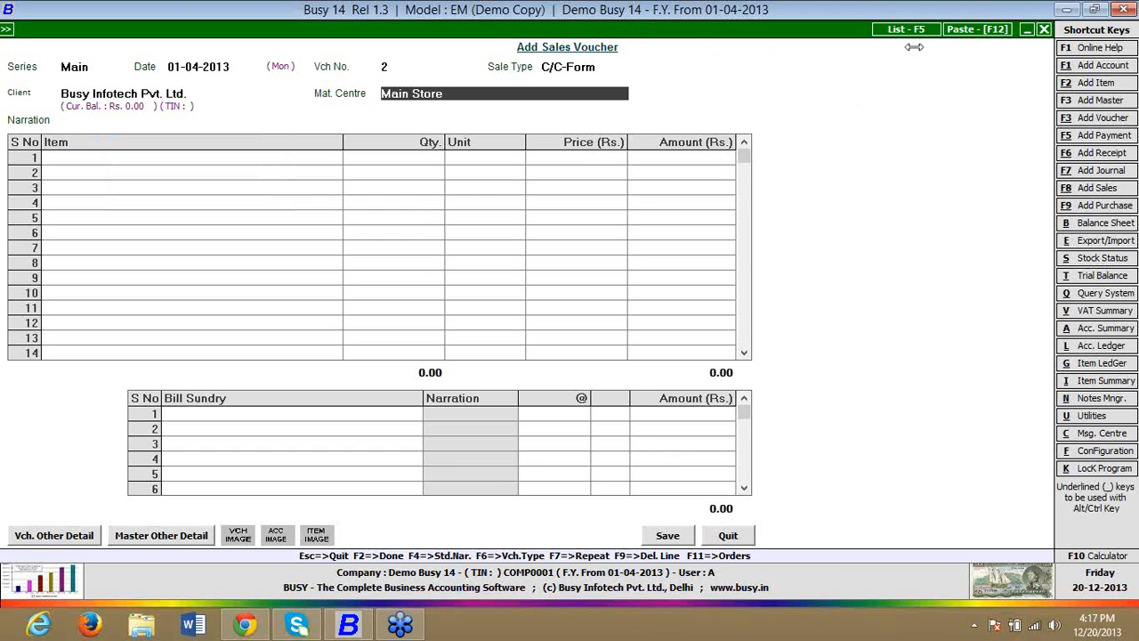
pyautogui.click(1044, 30)
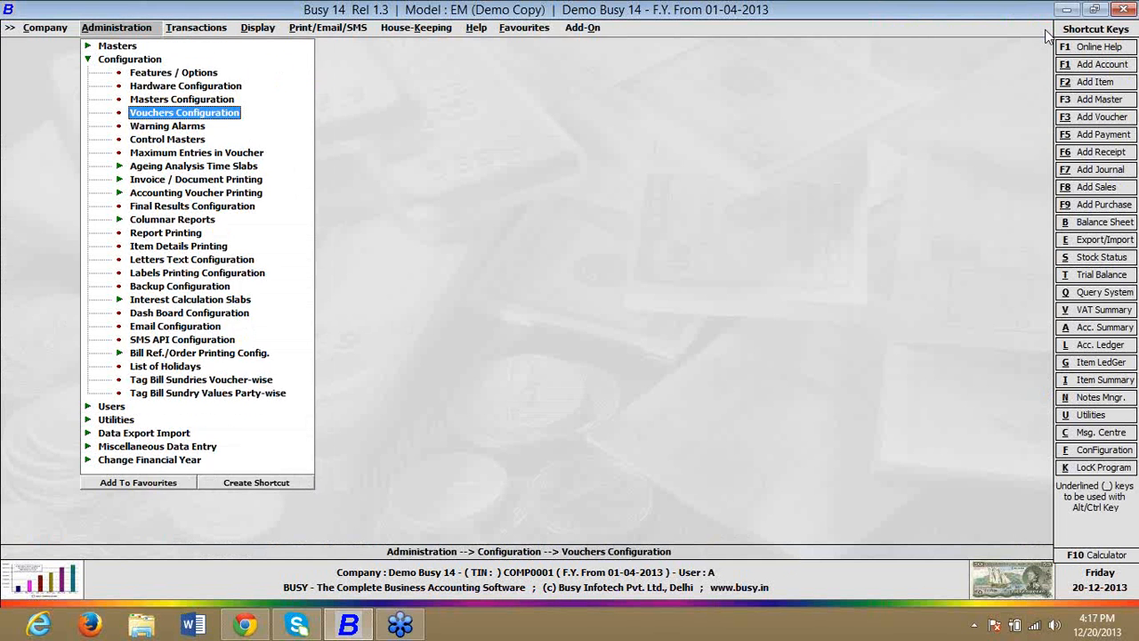
# Step: Locate Custom Validation among the customization utilities in Administration
pyautogui.press('Left')
pyautogui.press('Down')
pyautogui.press('Down')
pyautogui.press('Down')
pyautogui.press('Up')
pyautogui.press('Right')
pyautogui.press('Down')
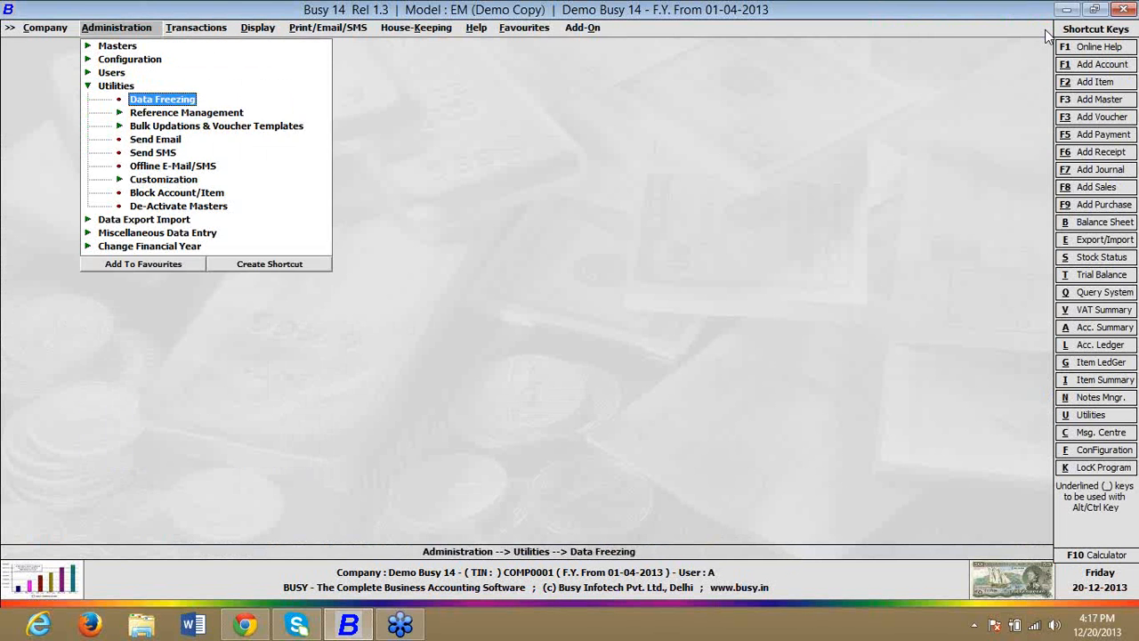
pyautogui.press('Down')
pyautogui.press('Down')
pyautogui.press('Down')
# Step: View the Restore Custom Validation form, close it without restoring anything and leave the customization utilities
pyautogui.press('Down')
pyautogui.press('Down')
pyautogui.press('Down')
pyautogui.press('Right')
pyautogui.press('Down')
pyautogui.press('Down')
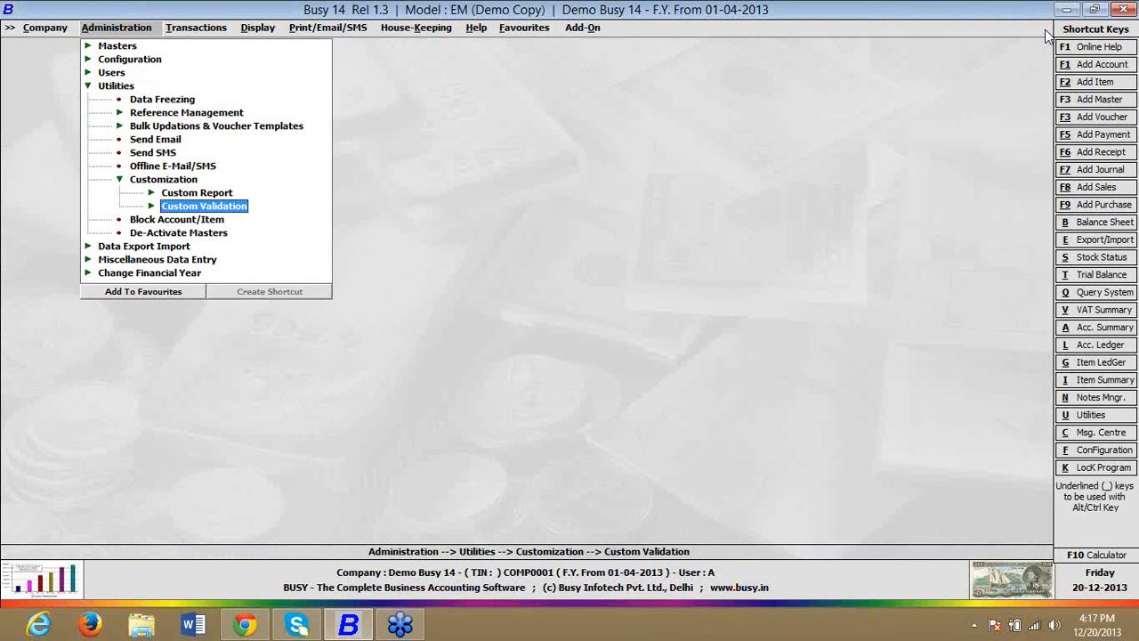
pyautogui.press('Right')
pyautogui.press('Down')
pyautogui.press('Return')
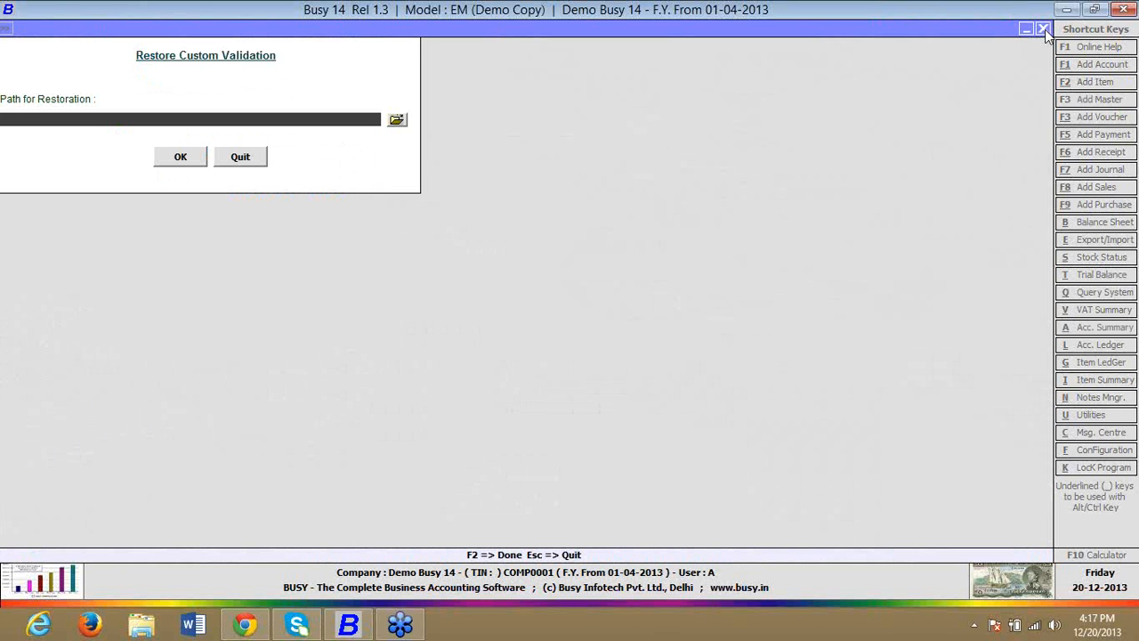
pyautogui.click(1044, 30)
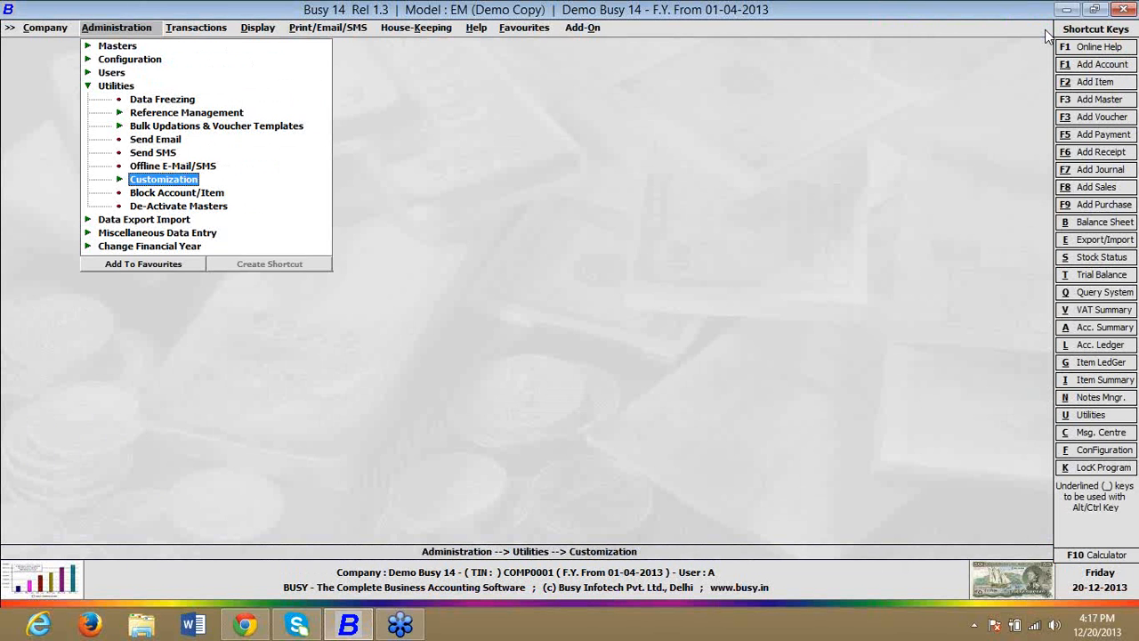
pyautogui.press('Escape')
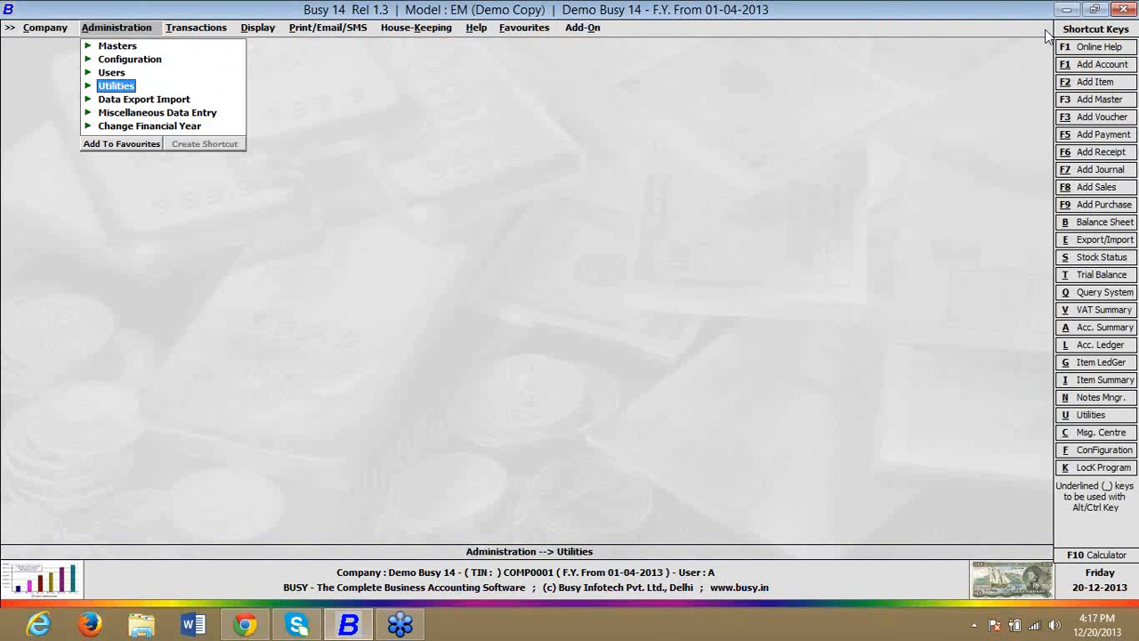